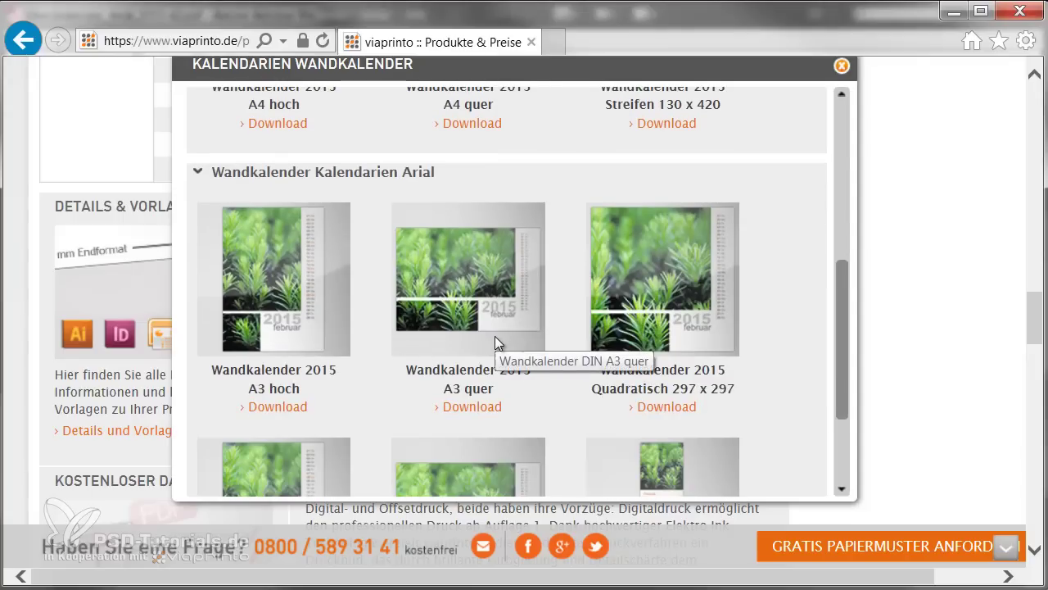
# Download the "Wandkalender 2015 A3 quer" template from the Klassisch calendars and open its download folder
pyautogui.scroll(5, 847, 332)
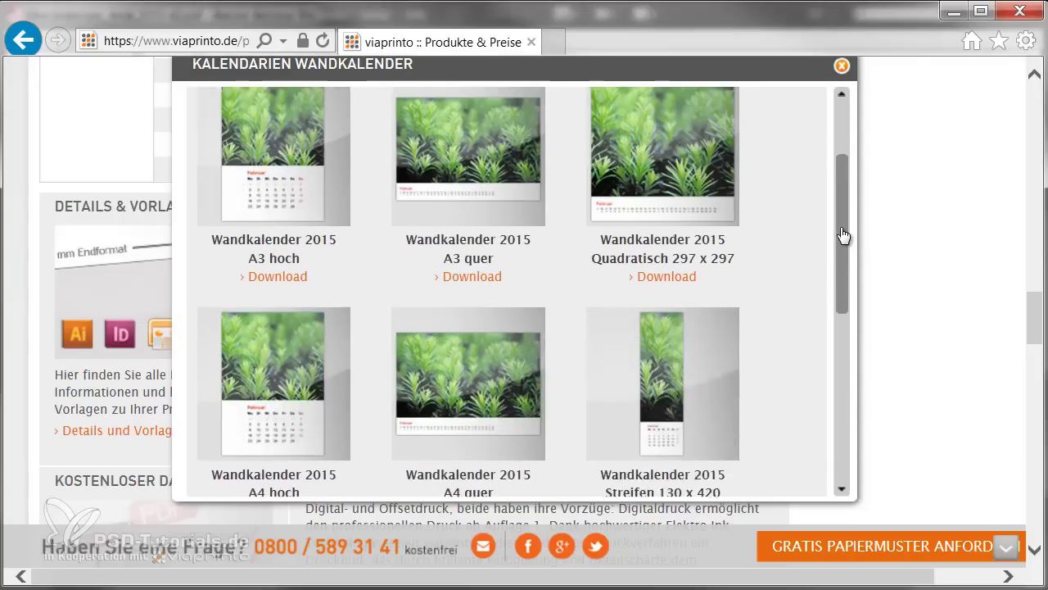
pyautogui.click(483, 360)
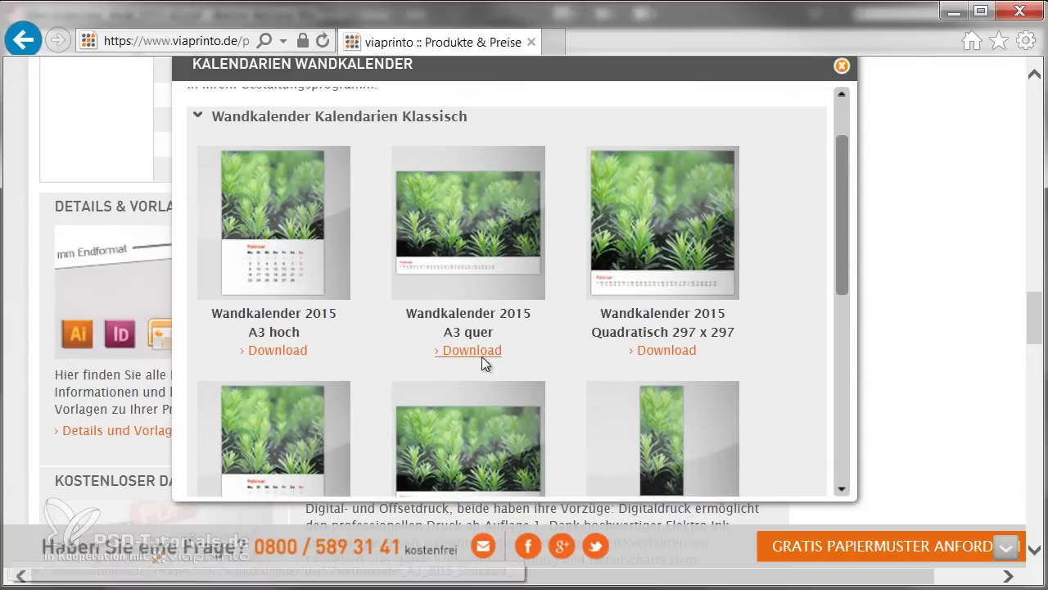
pyautogui.click(672, 480)
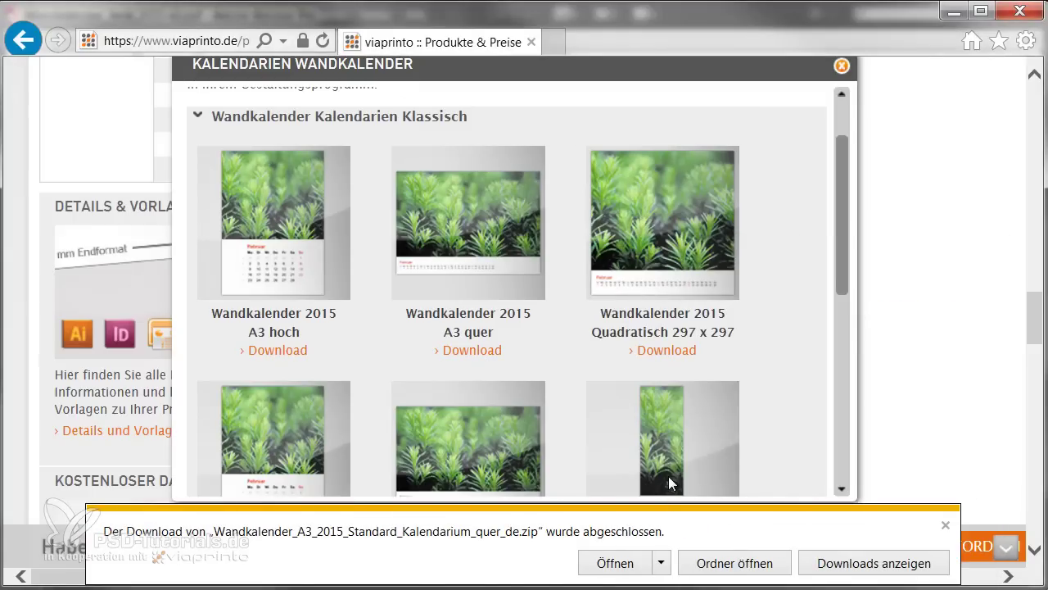
pyautogui.click(747, 562)
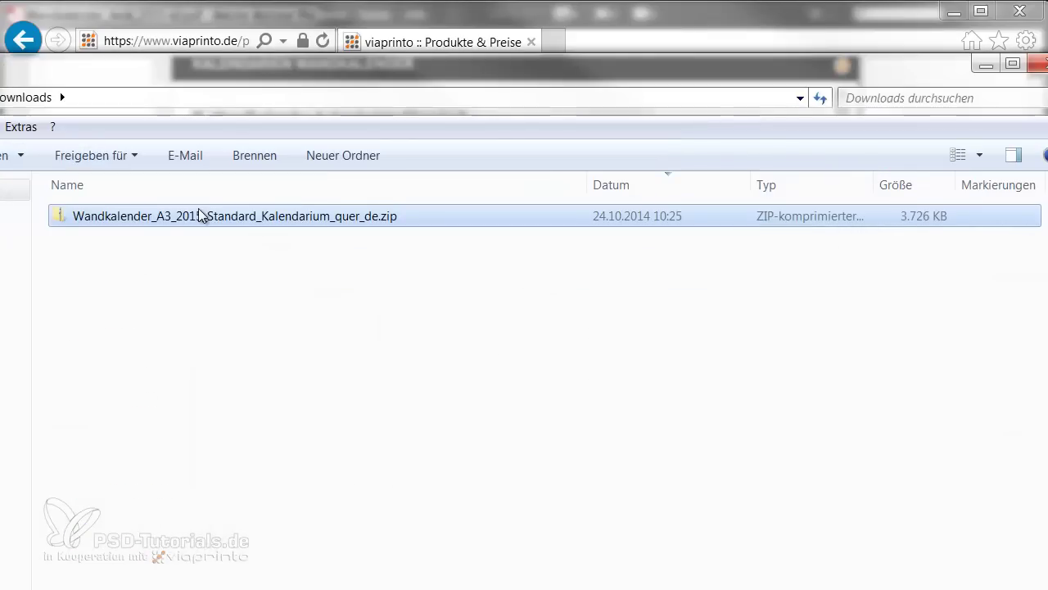
# Extract Wandkalender_A3_2015_Standard_Kalendarium_quer_de.zip into the Downloads folder, allowing all items to be copied without encryption
pyautogui.rightClick(198, 208)
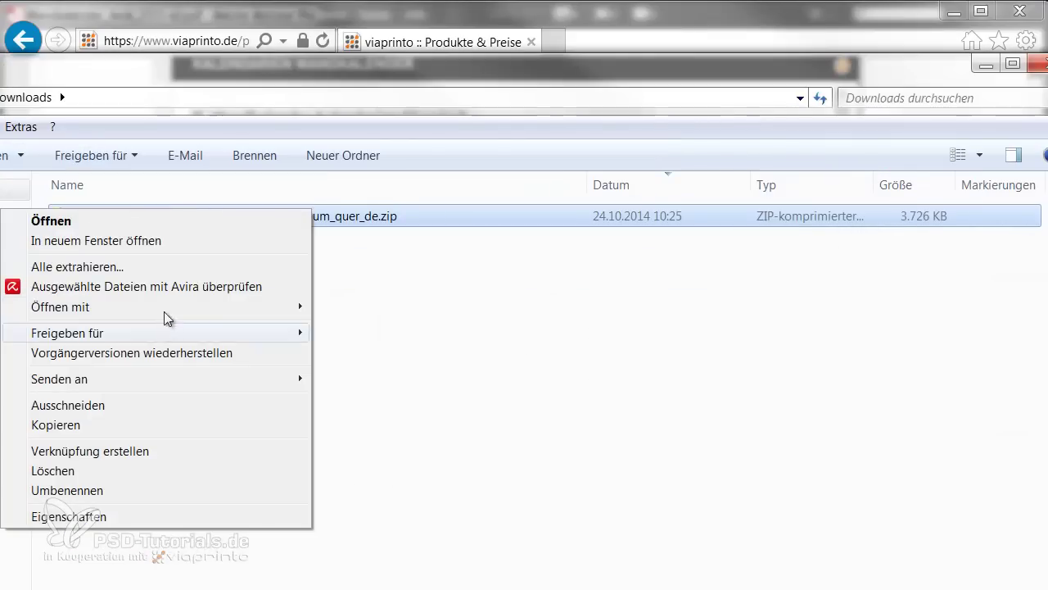
pyautogui.click(176, 267)
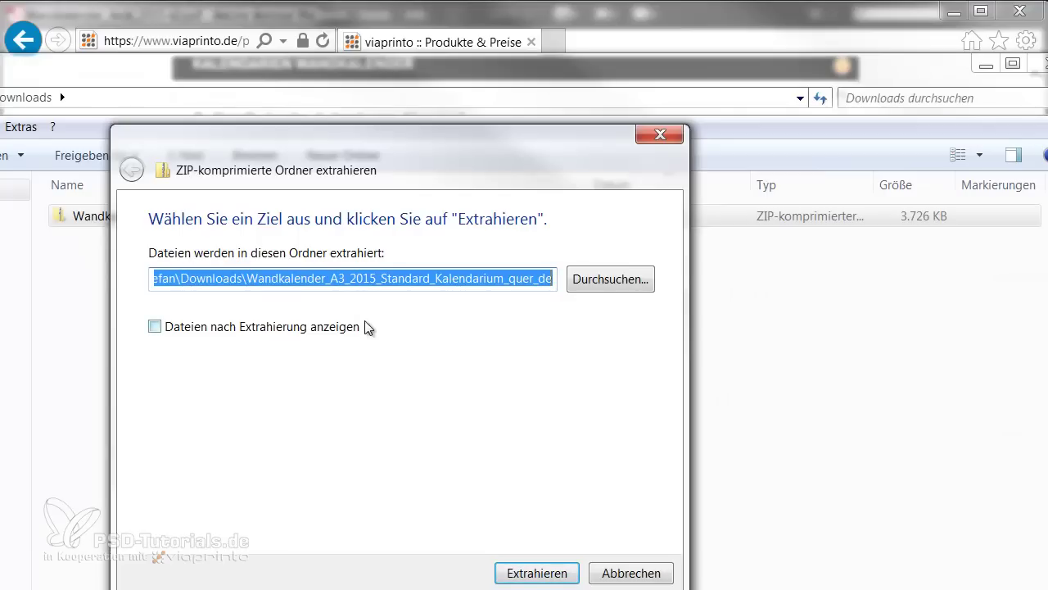
pyautogui.click(543, 573)
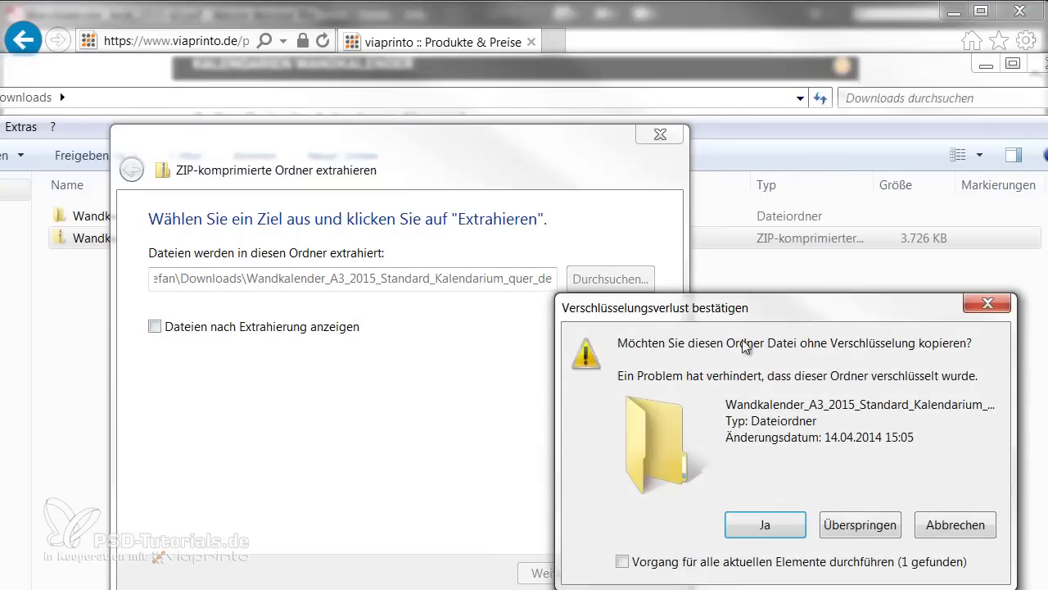
pyautogui.click(737, 562)
pyautogui.click(765, 524)
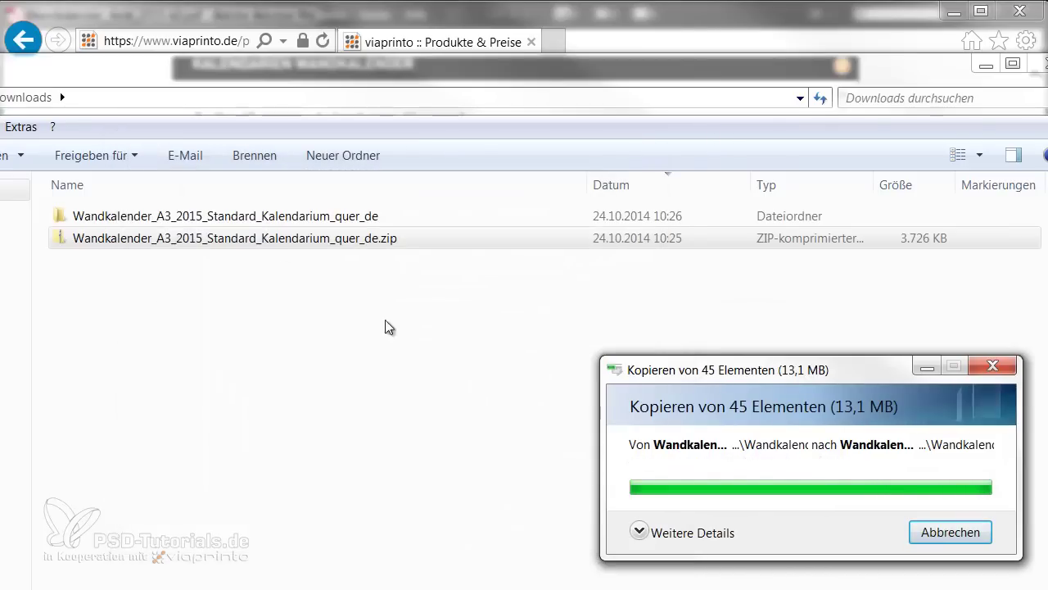
# Open Wandkalender_A3_quer_2015.indd from the inner template folder of the extracted archive in InDesign
pyautogui.doubleClick(367, 216)
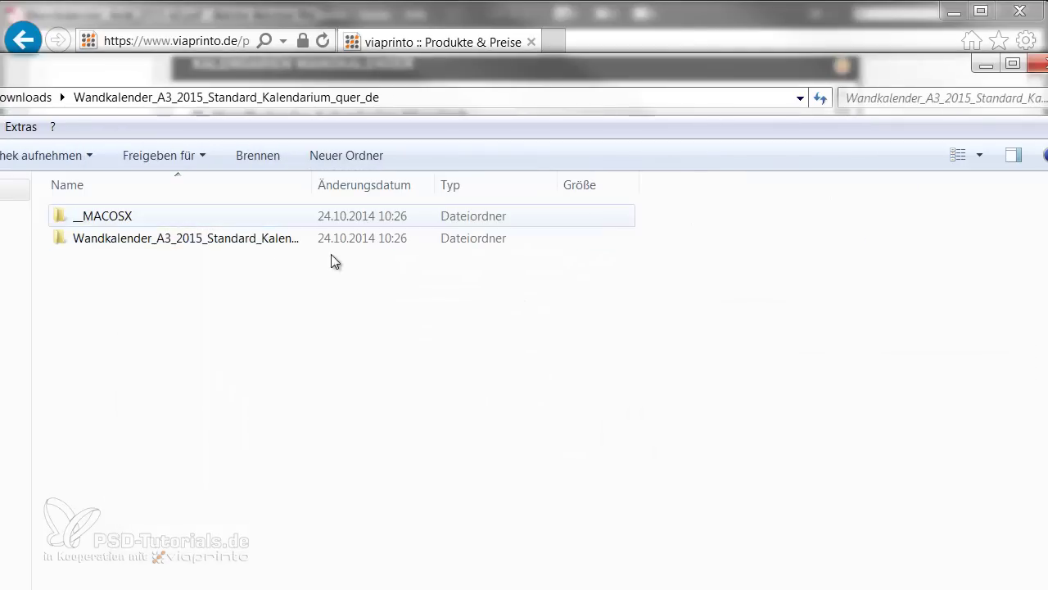
pyautogui.click(190, 246)
pyautogui.doubleClick(189, 246)
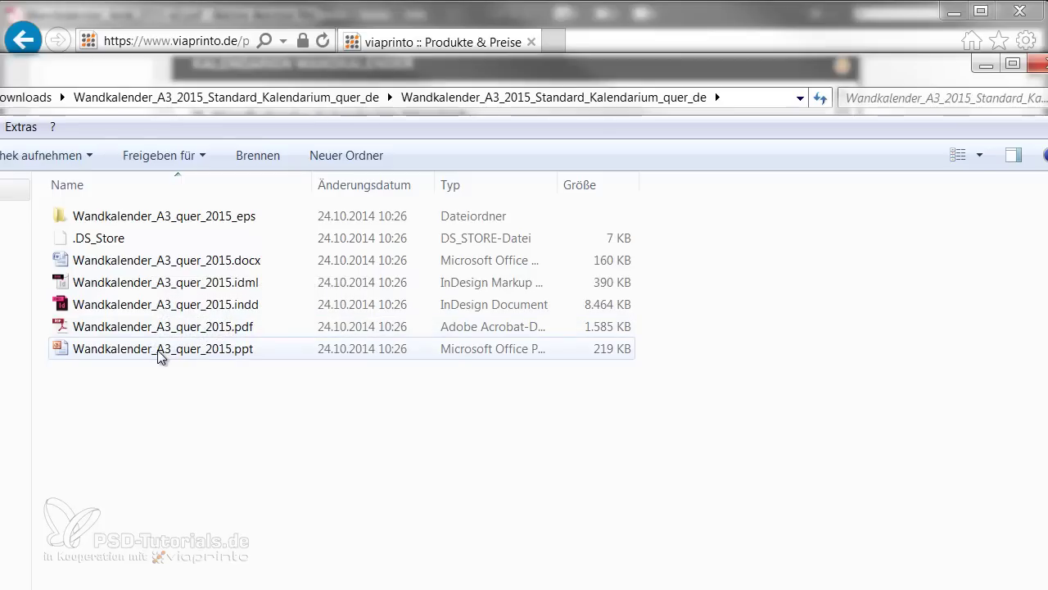
pyautogui.moveTo(159, 357)
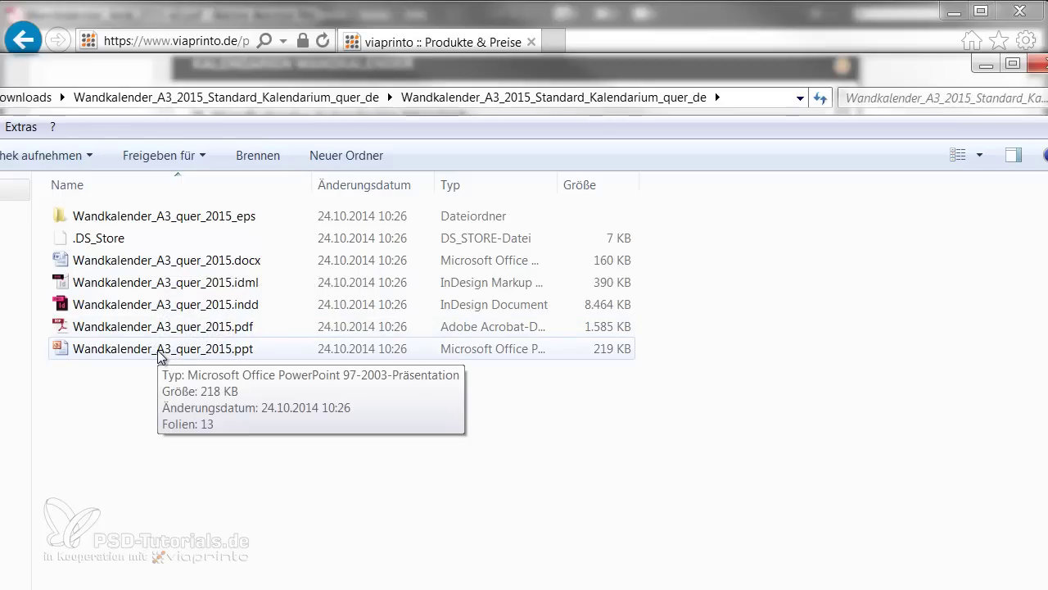
pyautogui.click(166, 307)
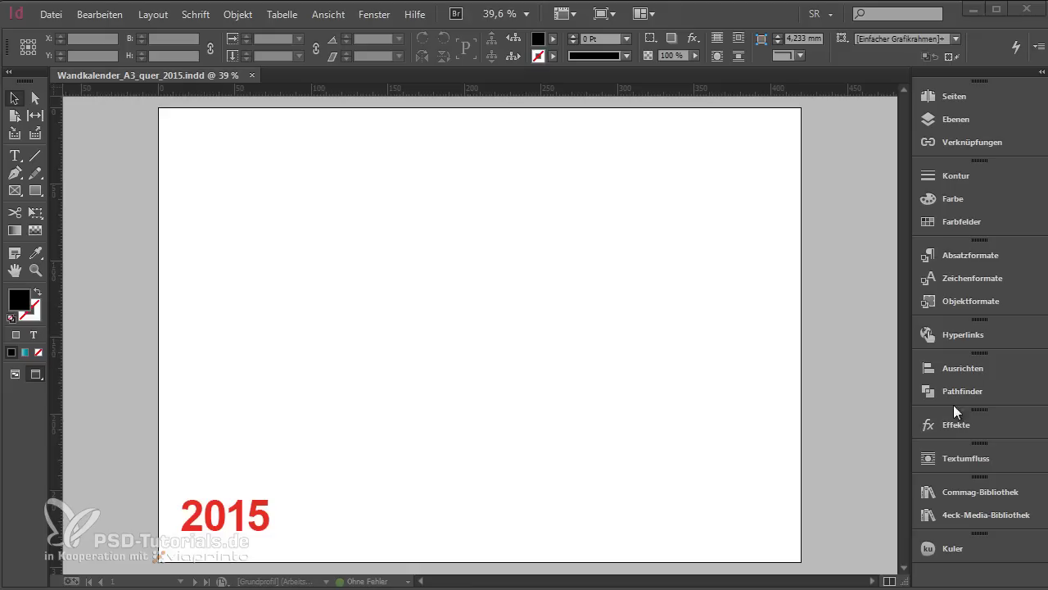
# Unlock the Kalendarium layer and delete the red "2015" text from the cover page
pyautogui.click(957, 117)
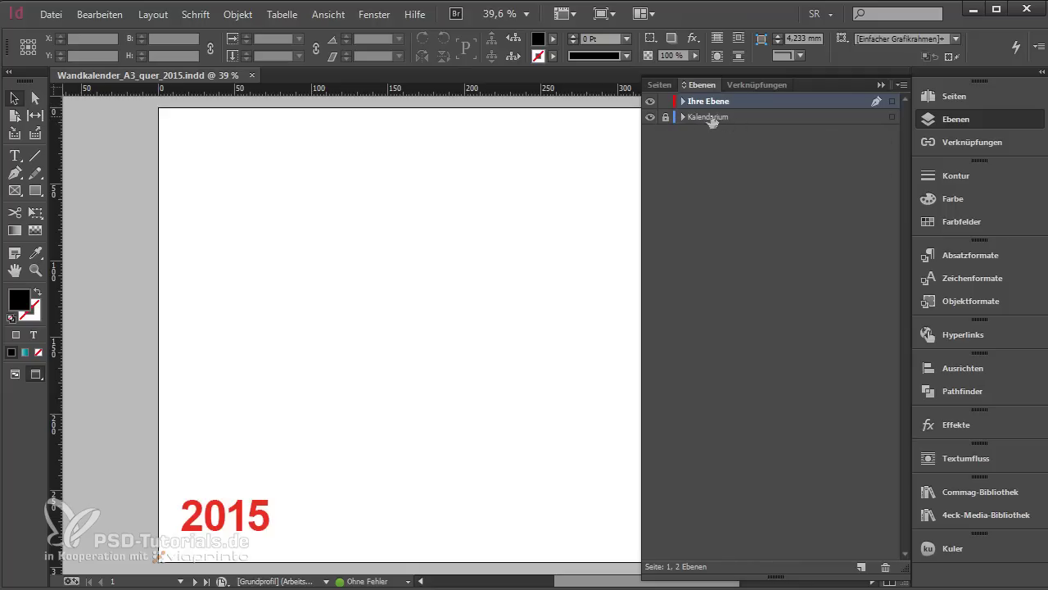
pyautogui.click(666, 117)
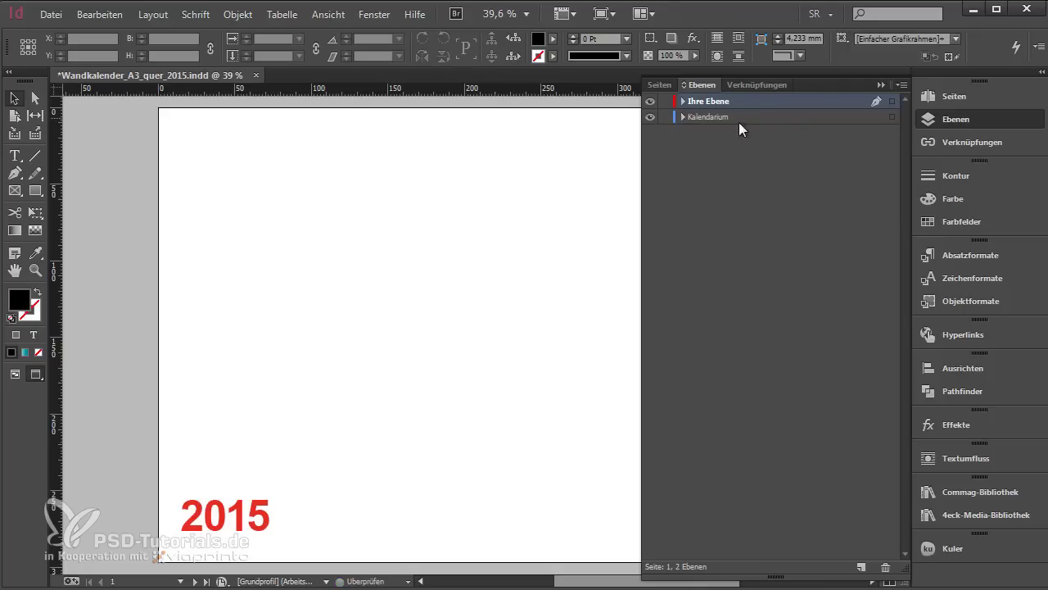
pyautogui.click(685, 120)
pyautogui.click(683, 117)
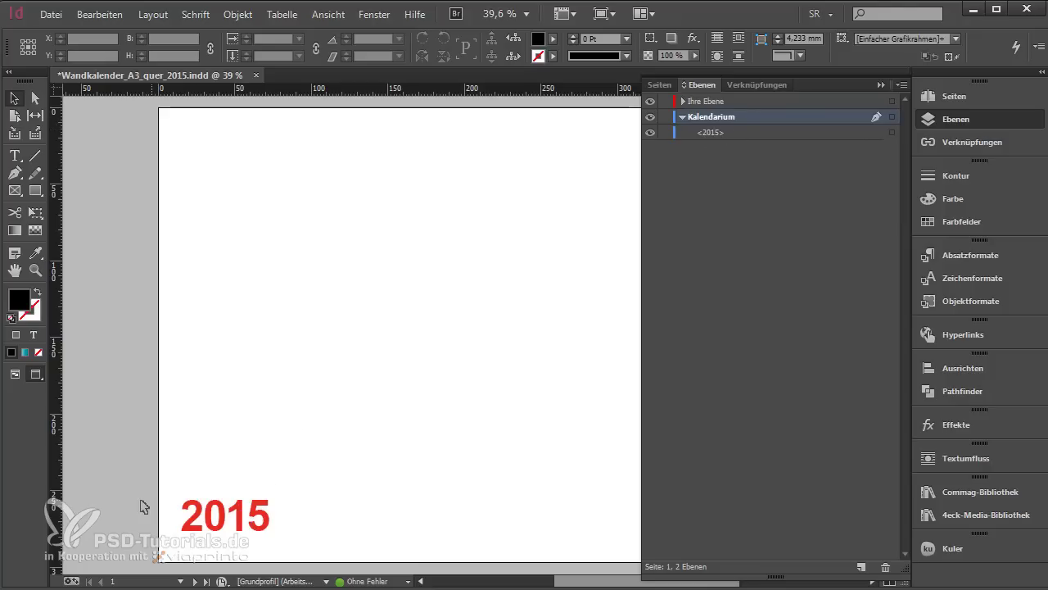
pyautogui.click(231, 518)
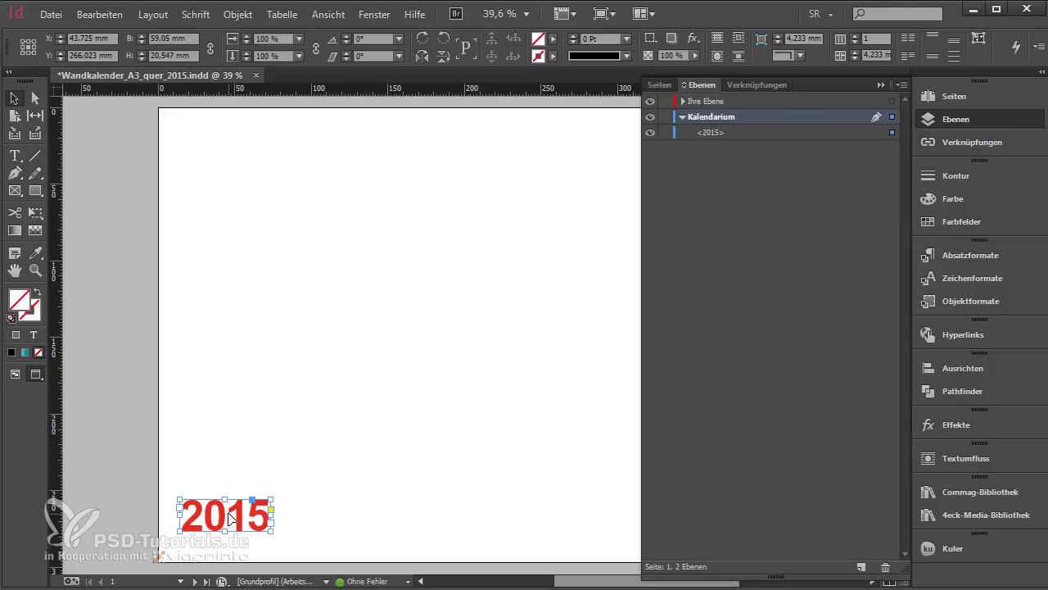
pyautogui.press('Delete')
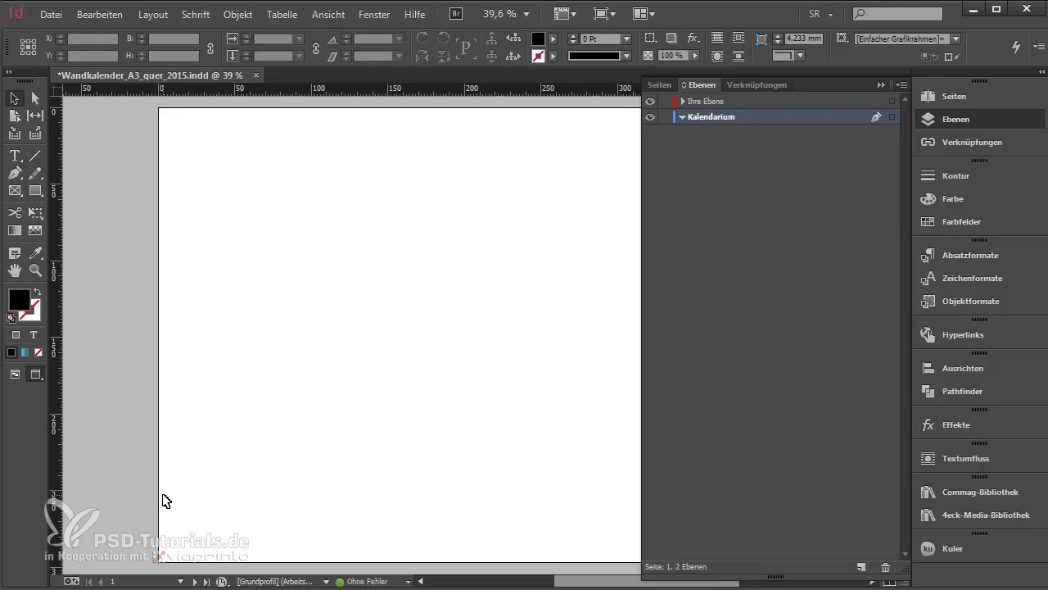
# Show the January page and collapse the contents of the Kalendarium and Ihre Ebene layers
pyautogui.scroll(-15, 164, 501)
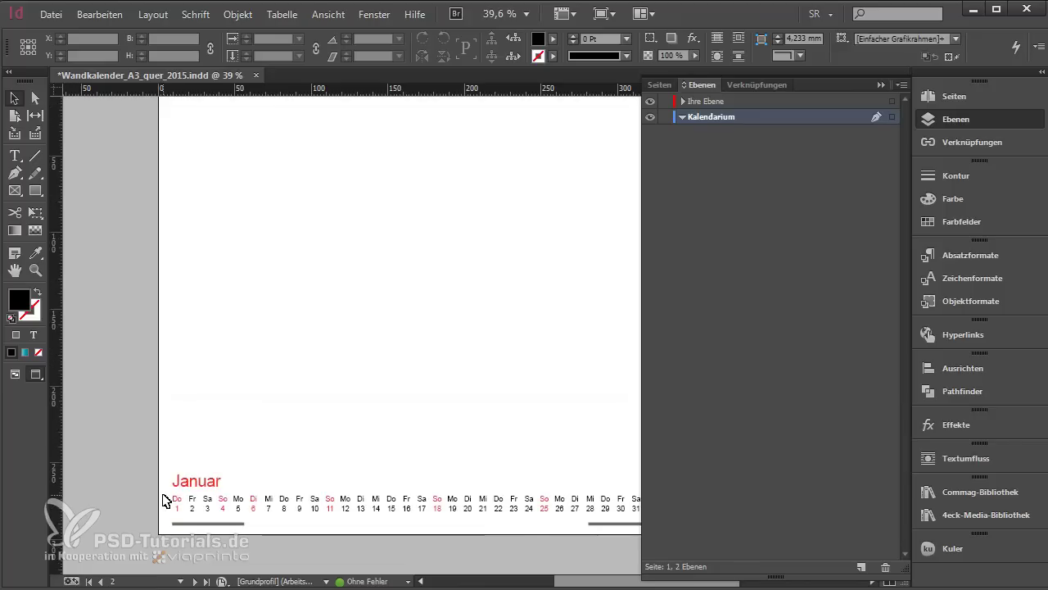
pyautogui.scroll(1, 163, 501)
pyautogui.moveTo(614, 582); pyautogui.dragTo(635, 583)
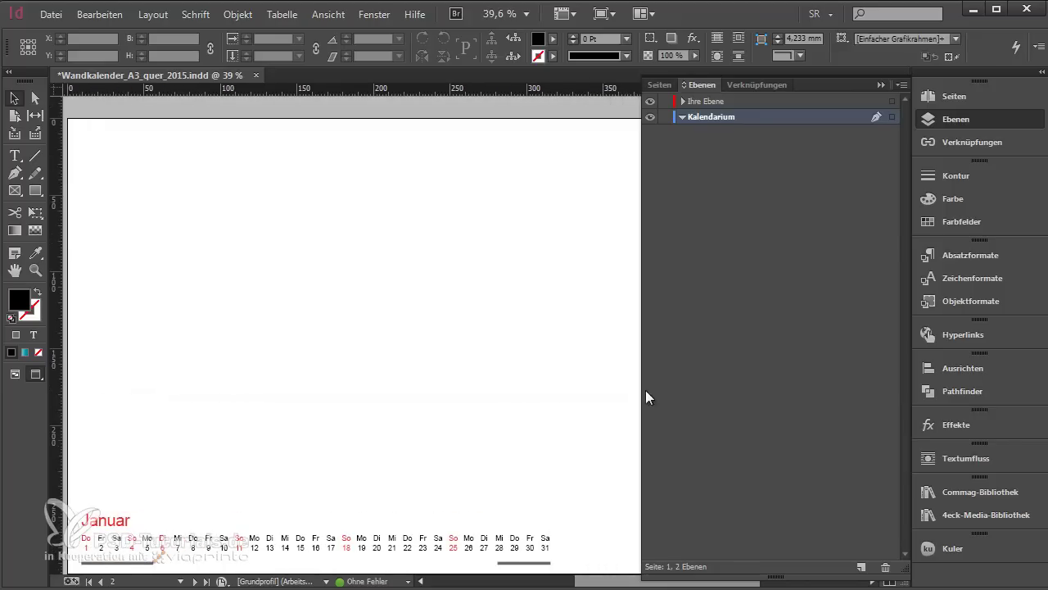
pyautogui.click(683, 118)
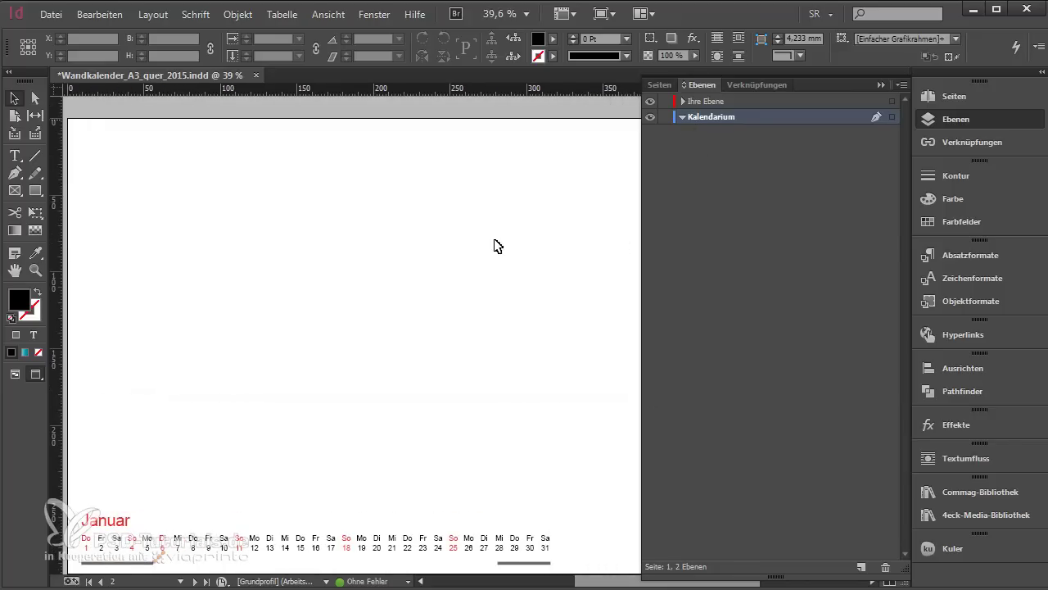
pyautogui.click(683, 117)
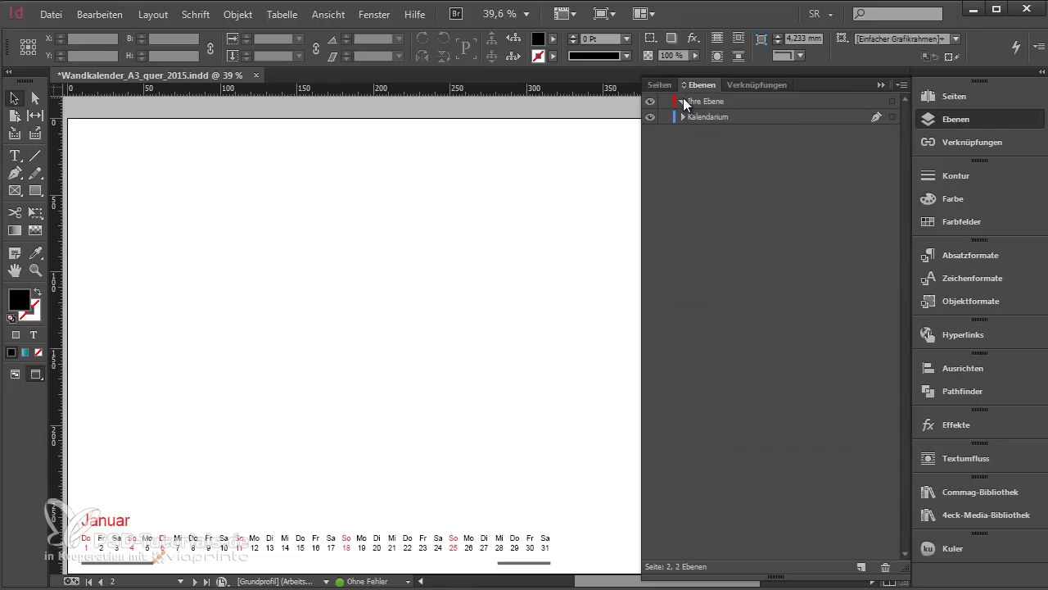
pyautogui.click(683, 100)
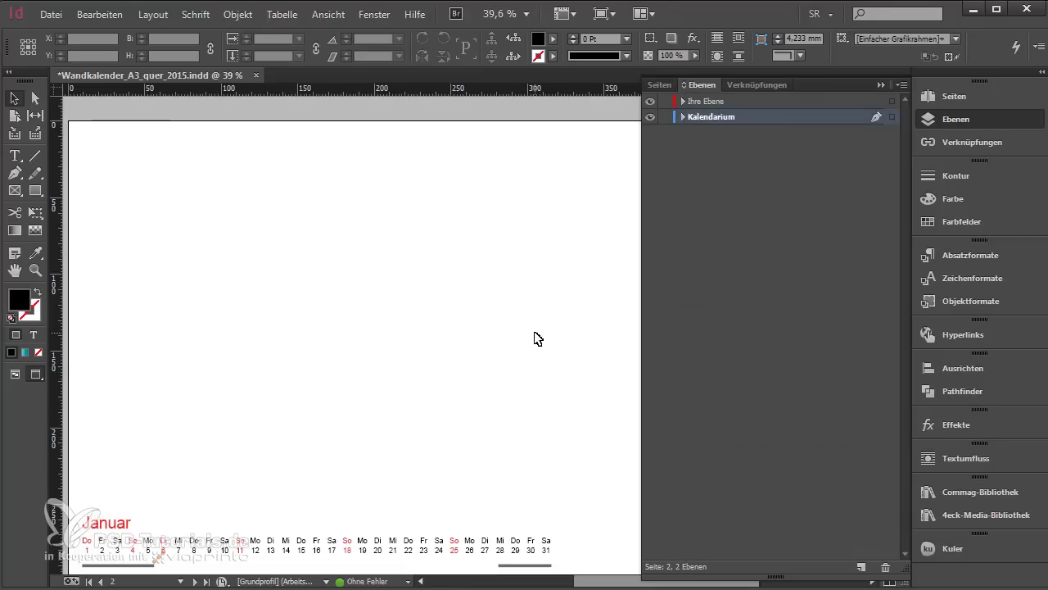
# Load the colour swatches from Wandkalender_2015_4eck.ase into the document
pyautogui.click(552, 38)
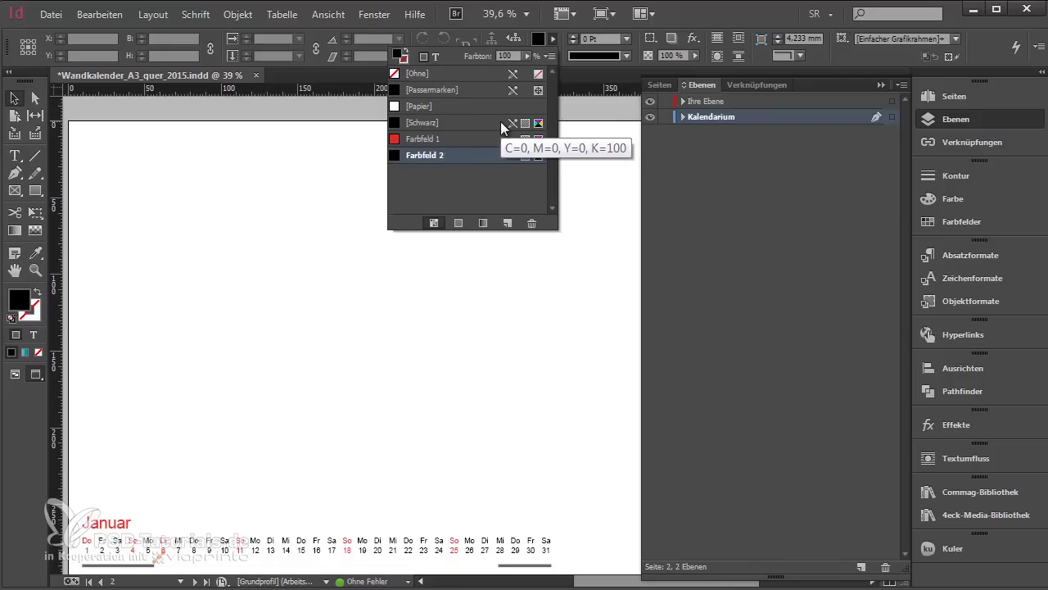
pyautogui.click(543, 57)
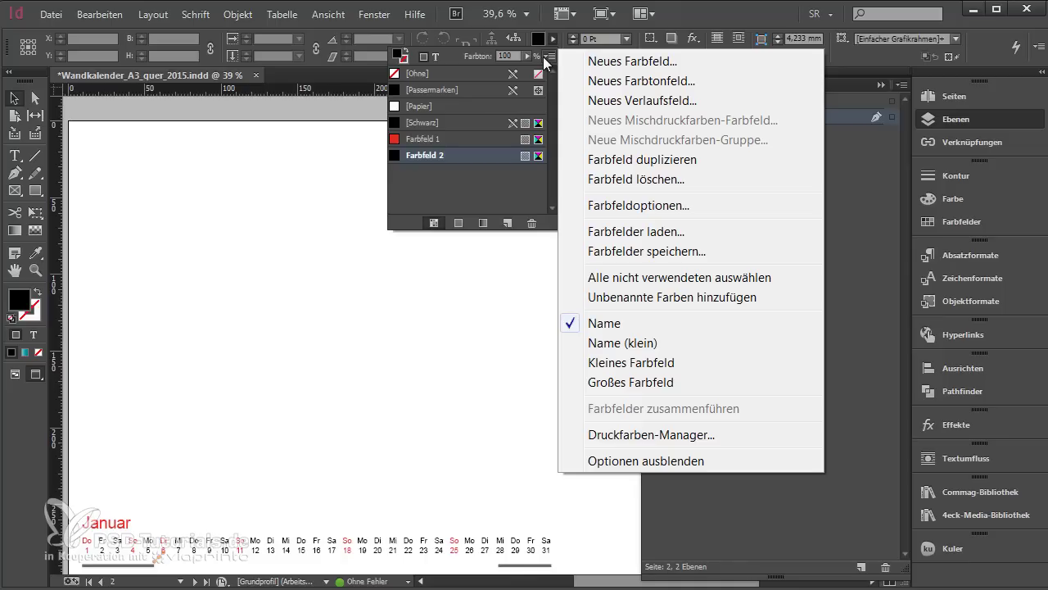
pyautogui.click(619, 233)
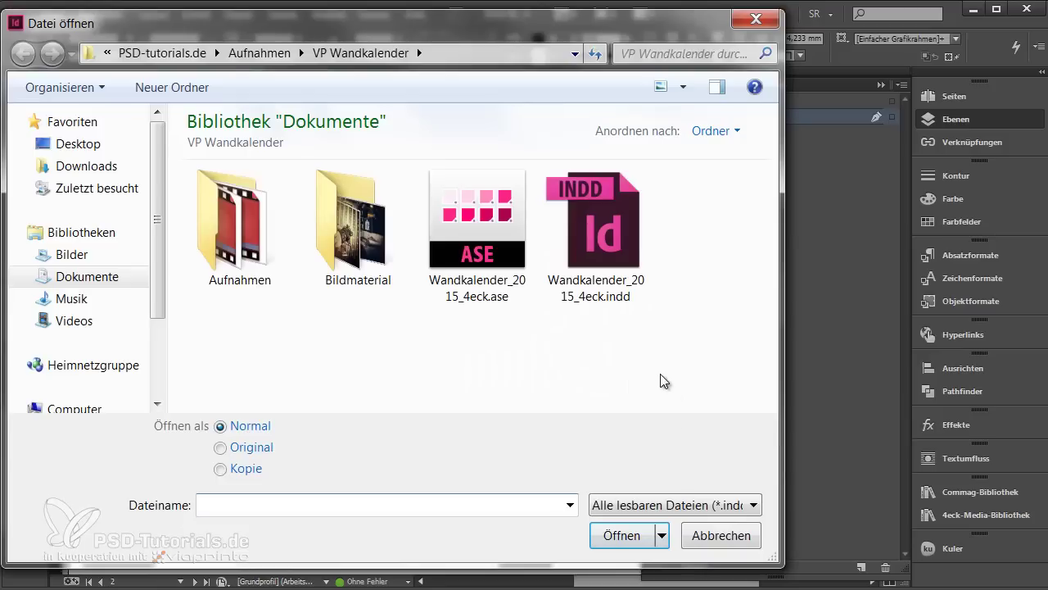
pyautogui.click(483, 274)
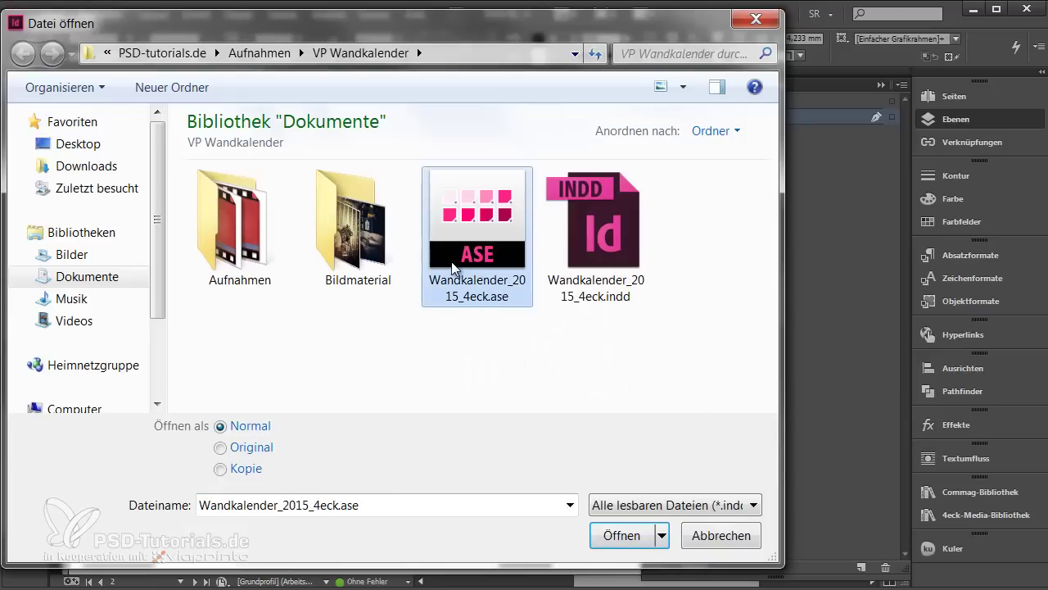
pyautogui.click(649, 534)
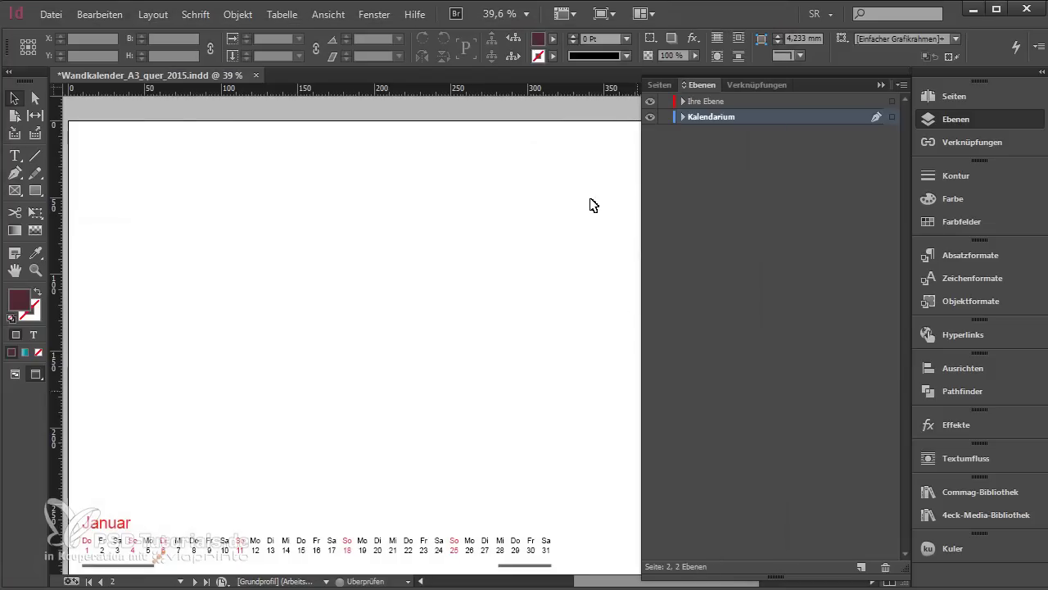
# Look through the loaded fill swatches and save the calendar document
pyautogui.click(553, 39)
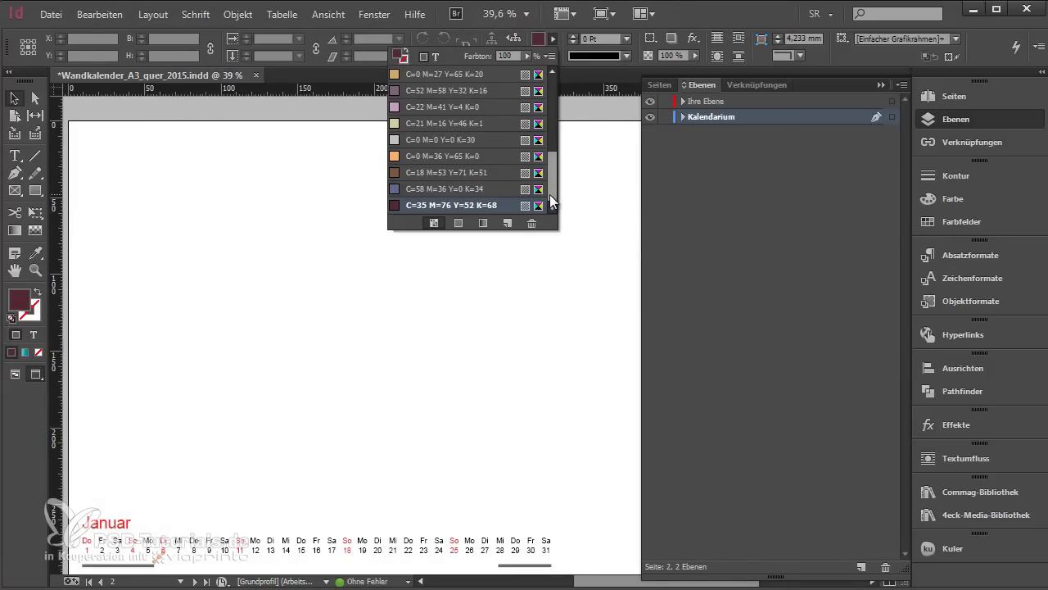
pyautogui.moveTo(550, 194)
pyautogui.mouseDown()
pyautogui.moveTo(547, 121)
pyautogui.moveTo(547, 186)
pyautogui.mouseUp()
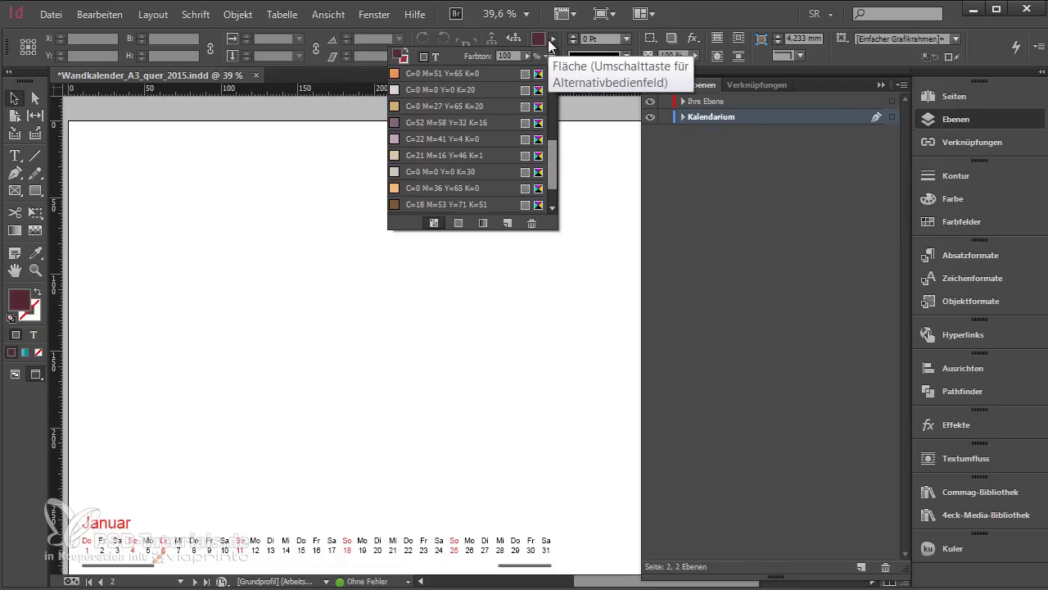
pyautogui.click(549, 41)
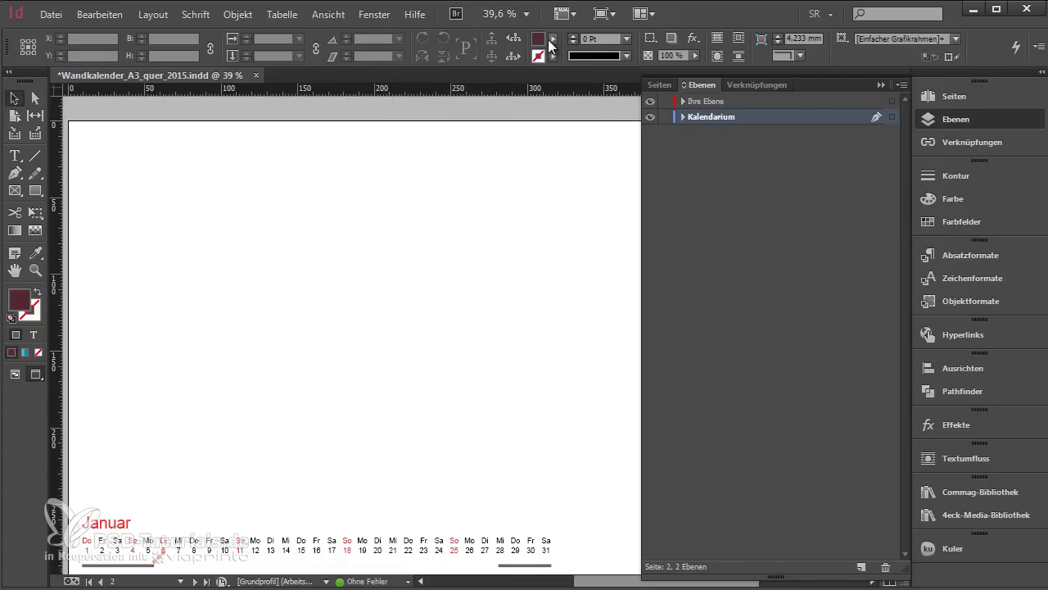
pyautogui.hotkey('ctrl', 's')
pyautogui.click(950, 119)
# Check the document's paragraph and character styles and the text formatting of the "Januar" heading
pyautogui.click(988, 251)
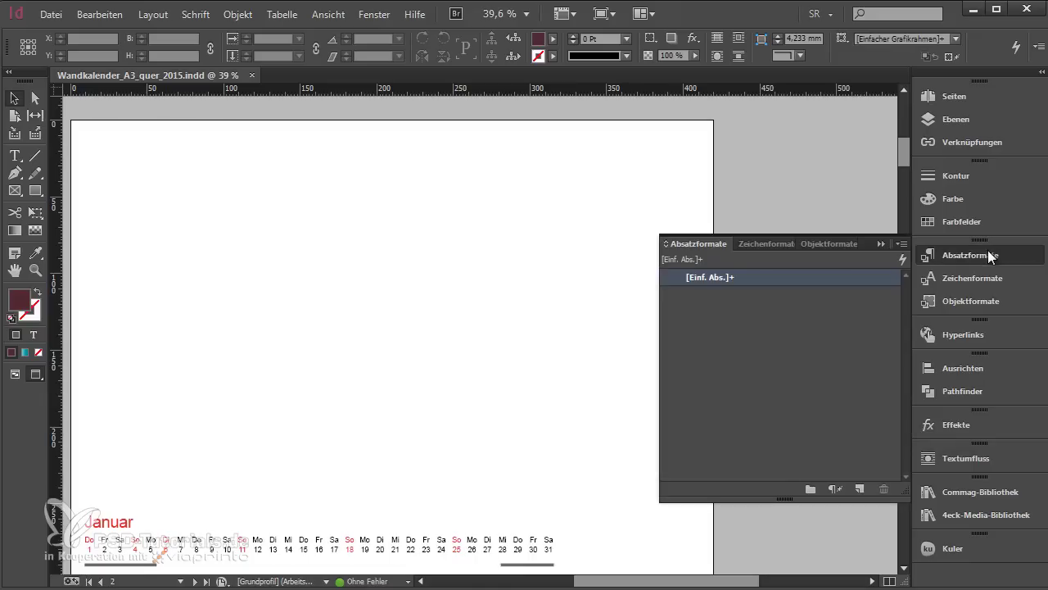
pyautogui.click(768, 244)
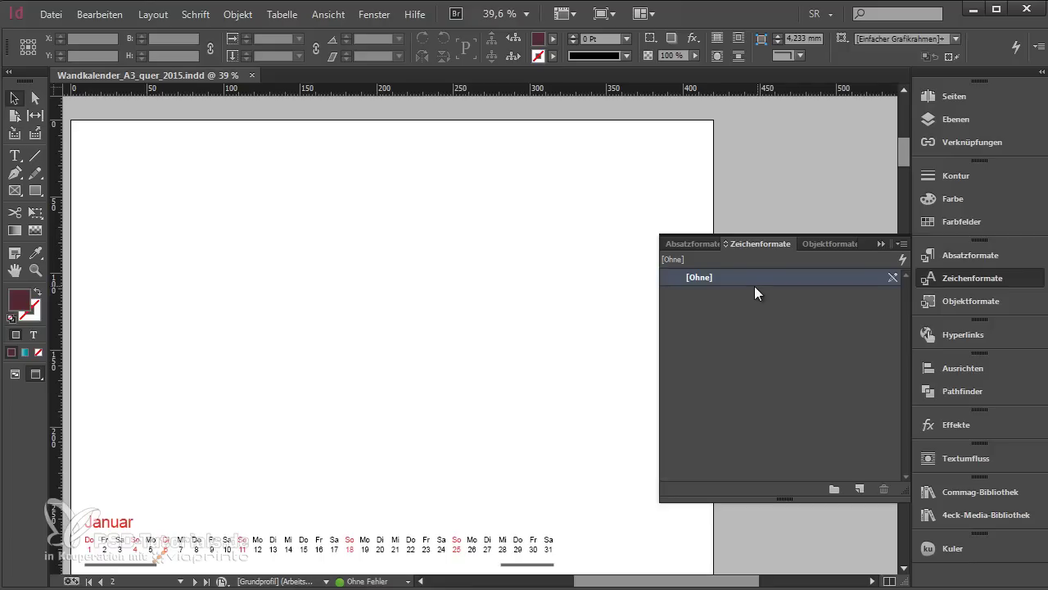
pyautogui.doubleClick(120, 522)
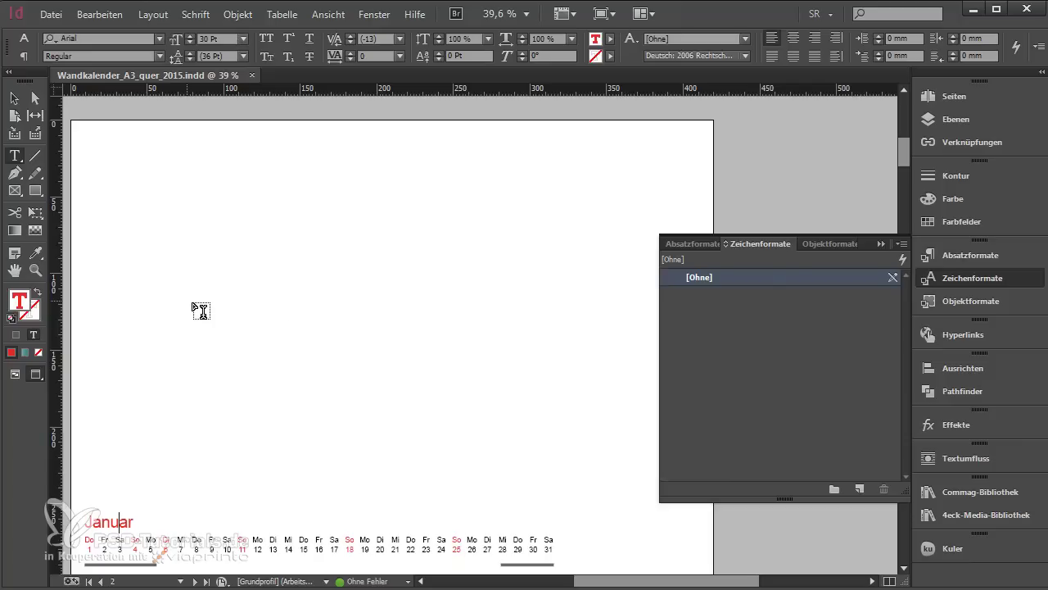
pyautogui.click(878, 243)
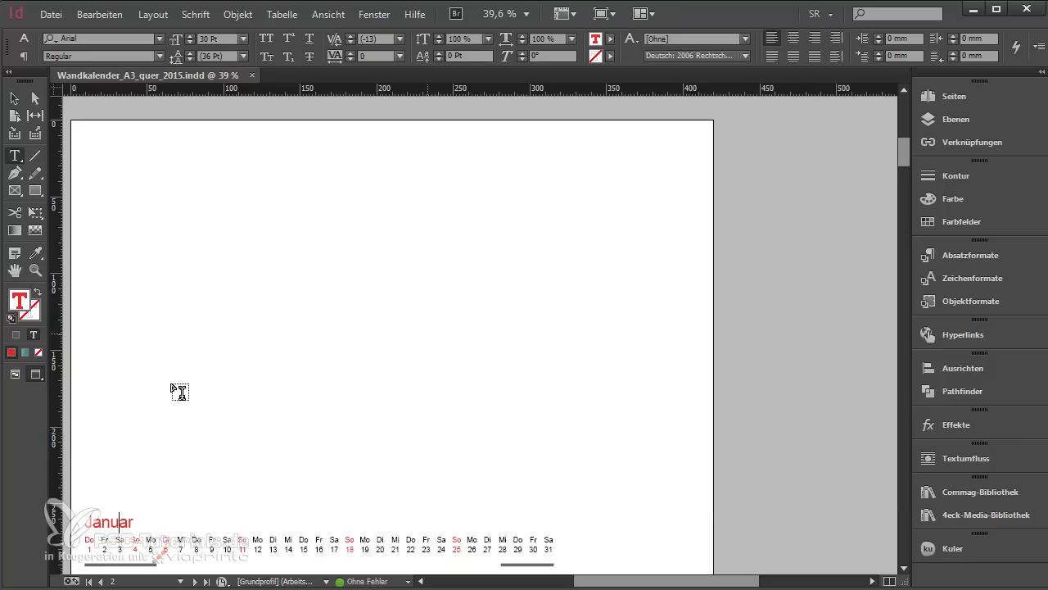
pyautogui.click(14, 98)
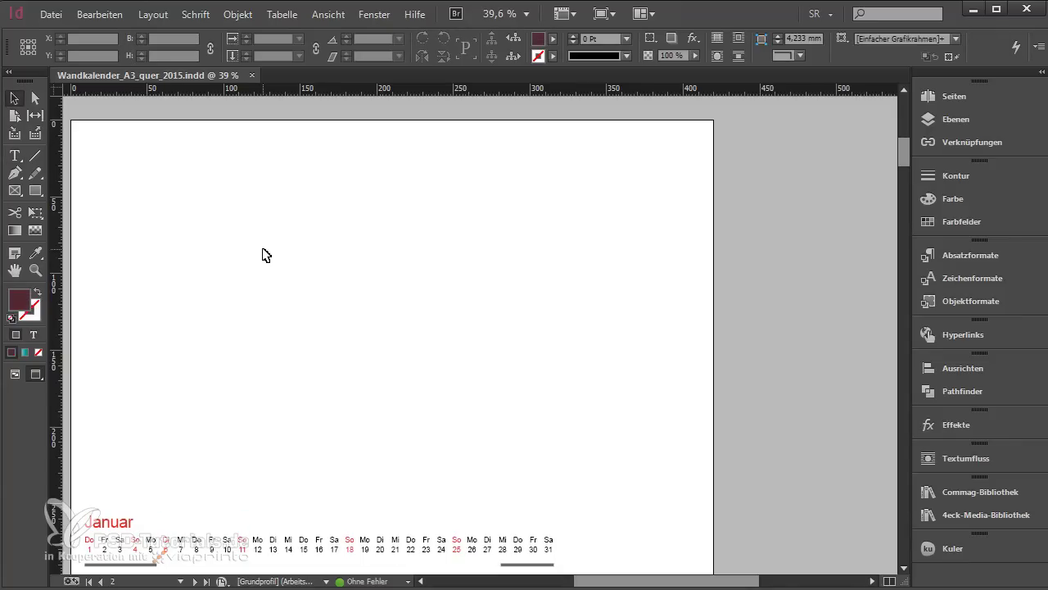
# Set the Find/Change search format to Arial Regular, 30 pt, with the character colour Farbfeld 1
pyautogui.hotkey('ctrl', 'f')
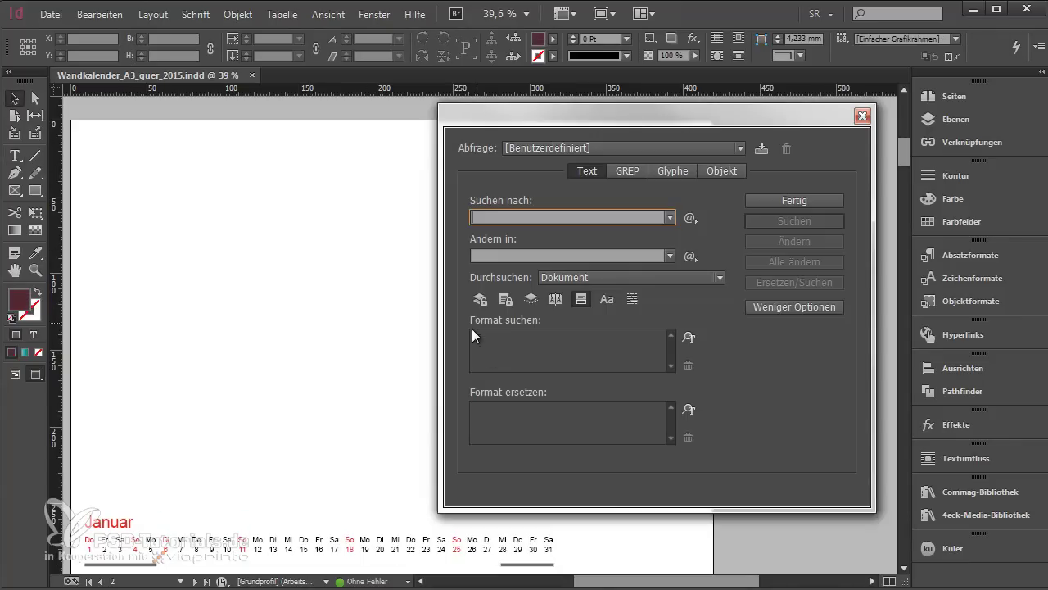
pyautogui.click(539, 351)
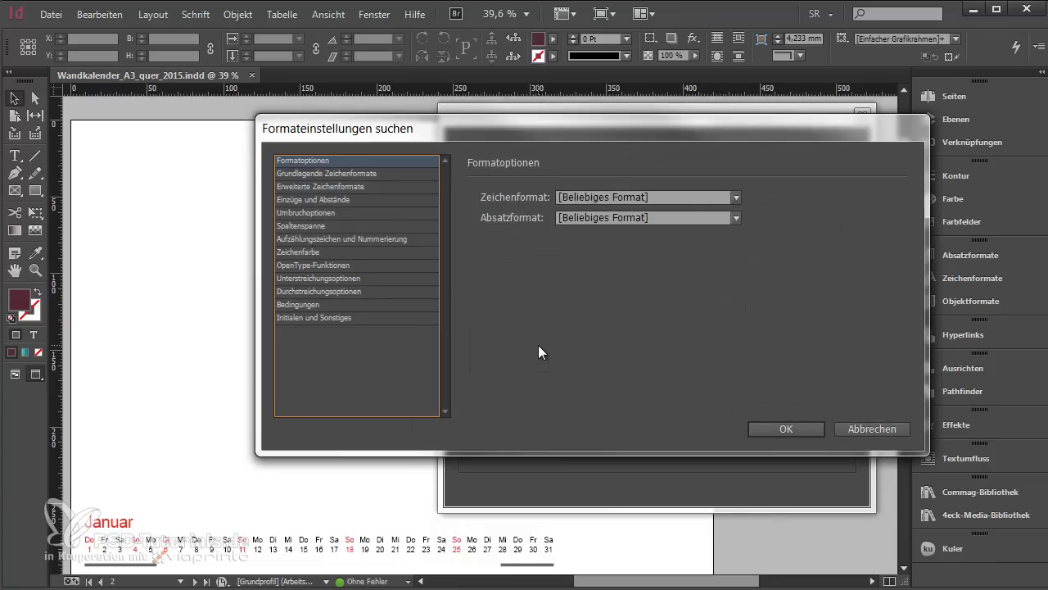
pyautogui.click(332, 173)
pyautogui.click(618, 193)
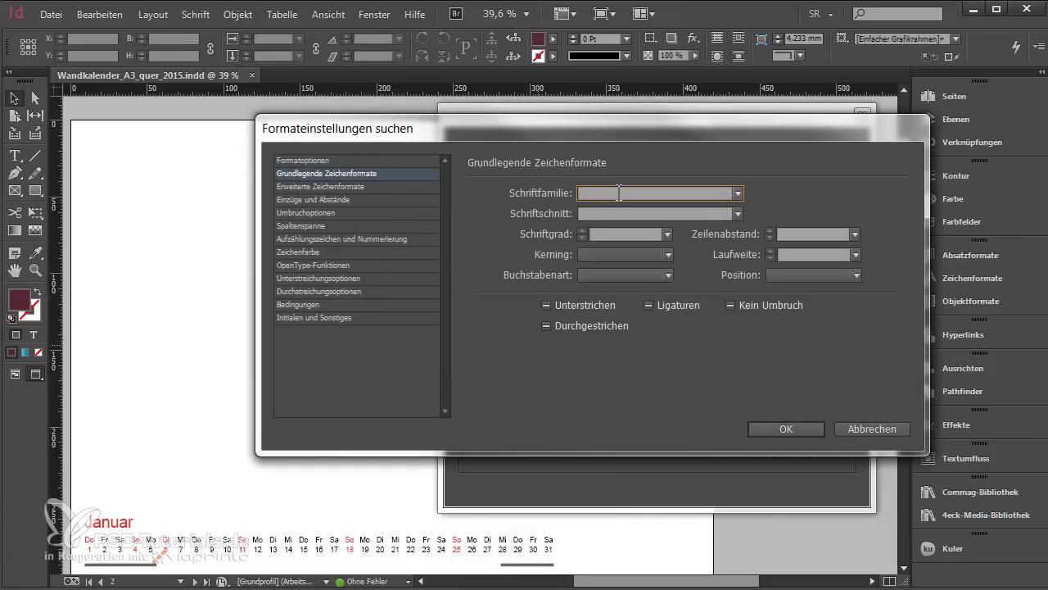
pyautogui.write('Arial')
pyautogui.press('Tab')
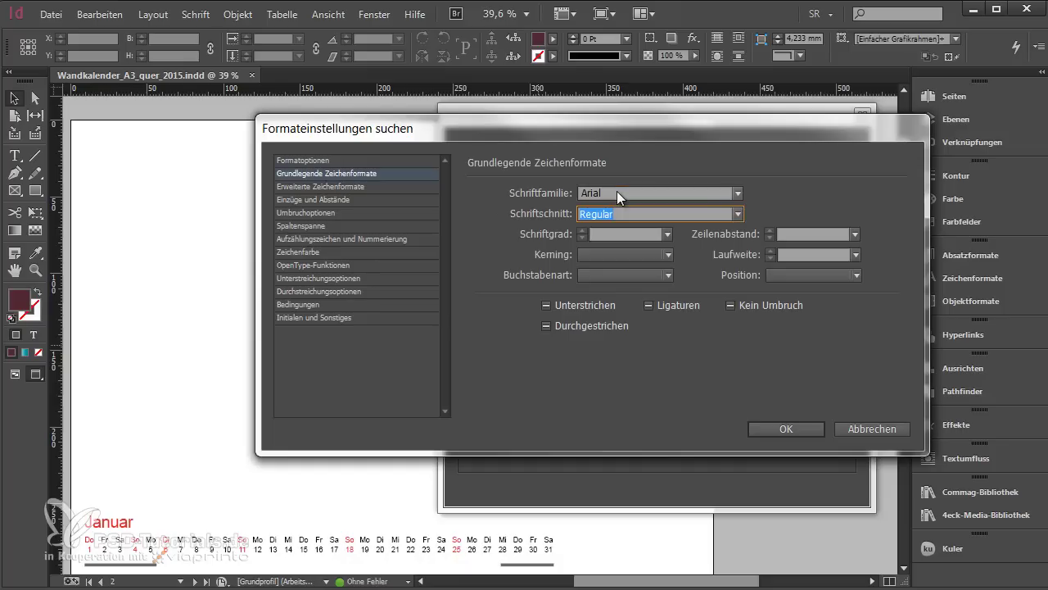
pyautogui.press('Tab')
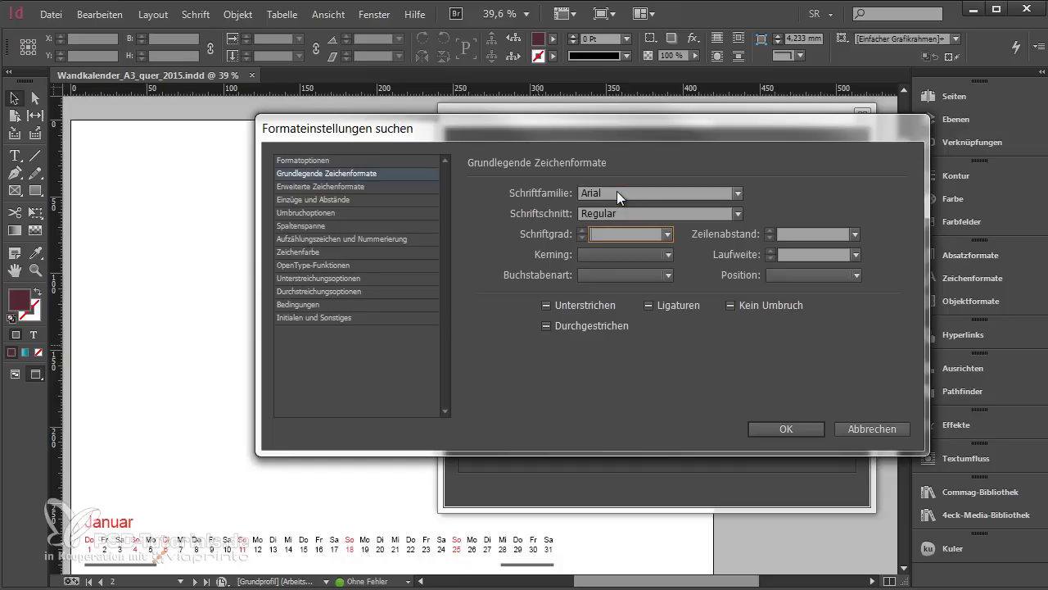
pyautogui.write('30')
pyautogui.click(326, 251)
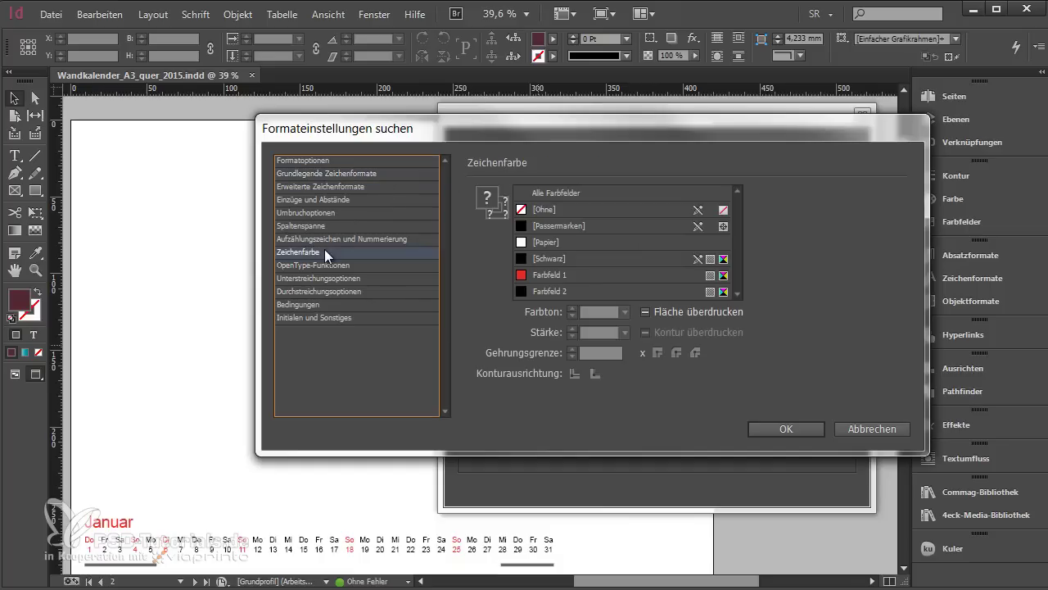
pyautogui.click(549, 270)
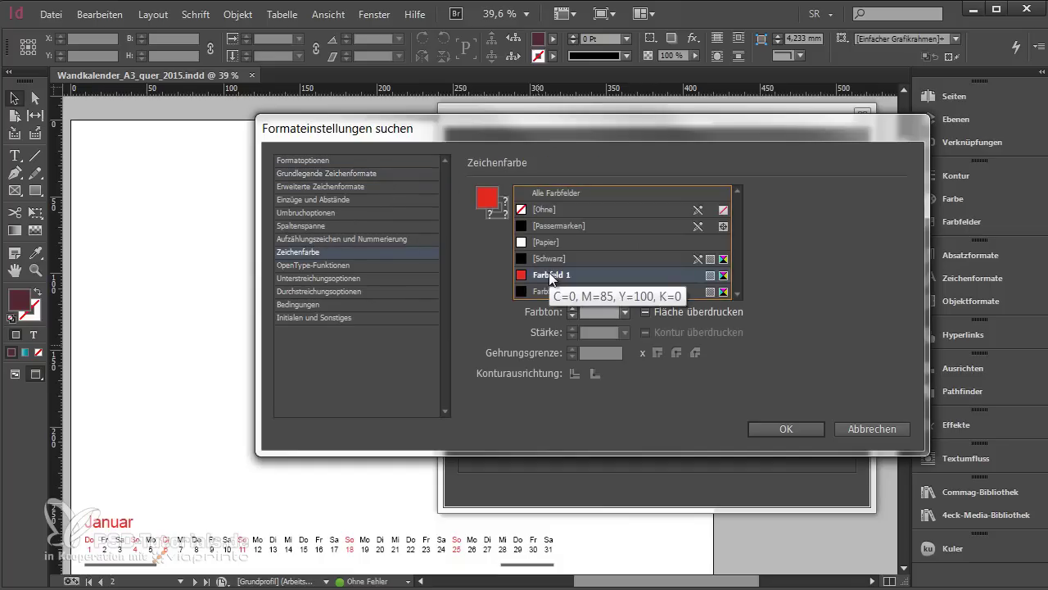
pyautogui.click(771, 427)
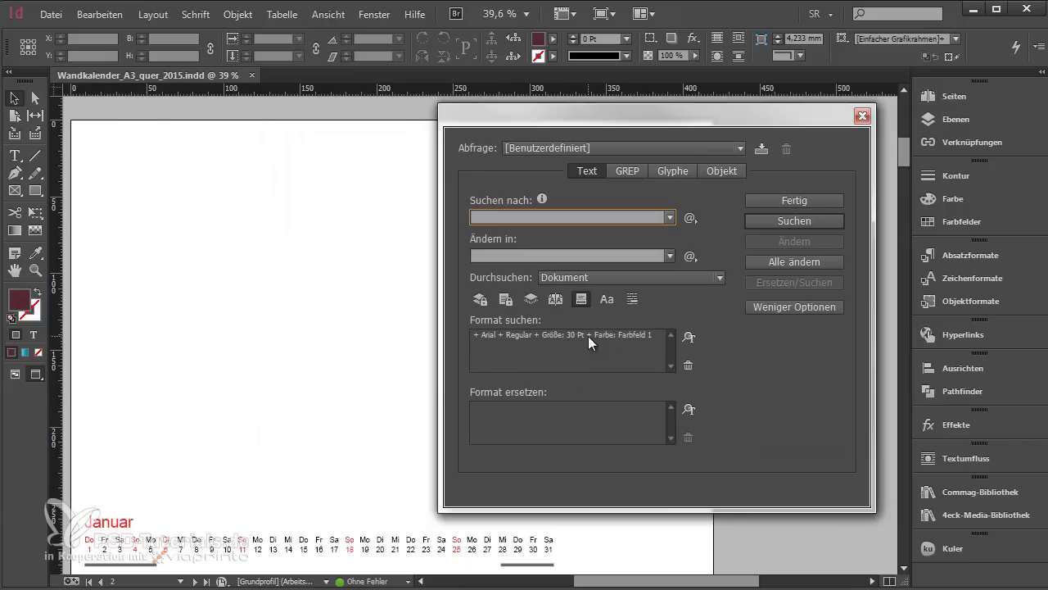
# Create a new character style named "Monat" for the replacement format
pyautogui.click(501, 408)
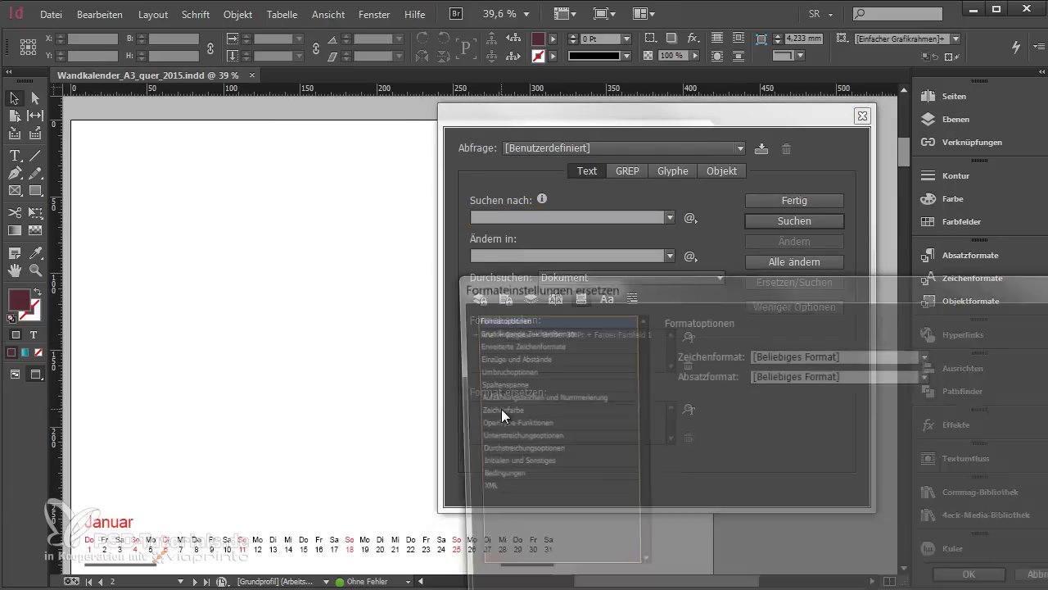
pyautogui.moveTo(624, 293); pyautogui.dragTo(434, 140)
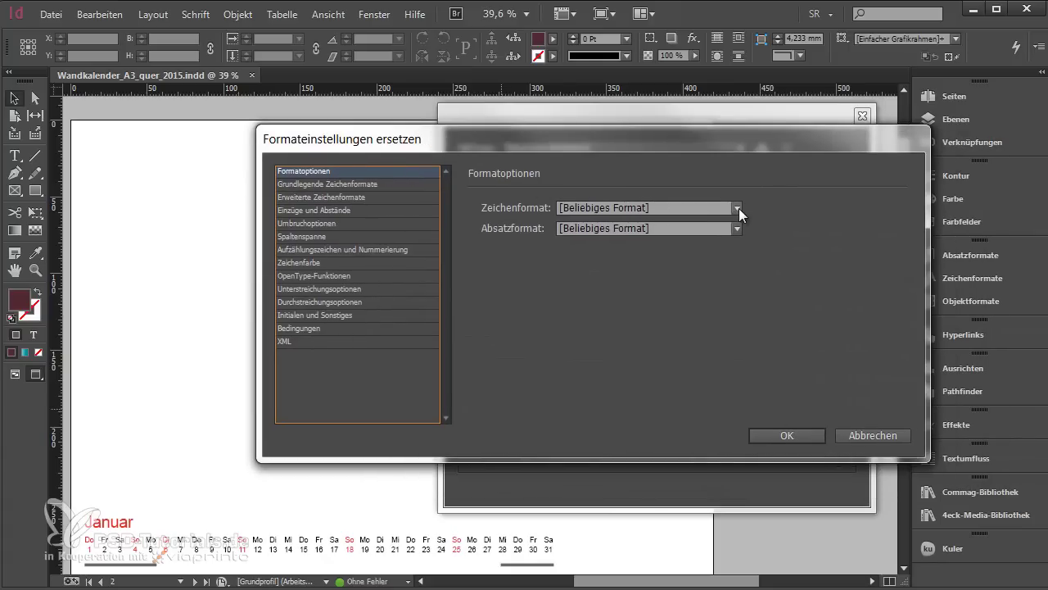
pyautogui.click(700, 209)
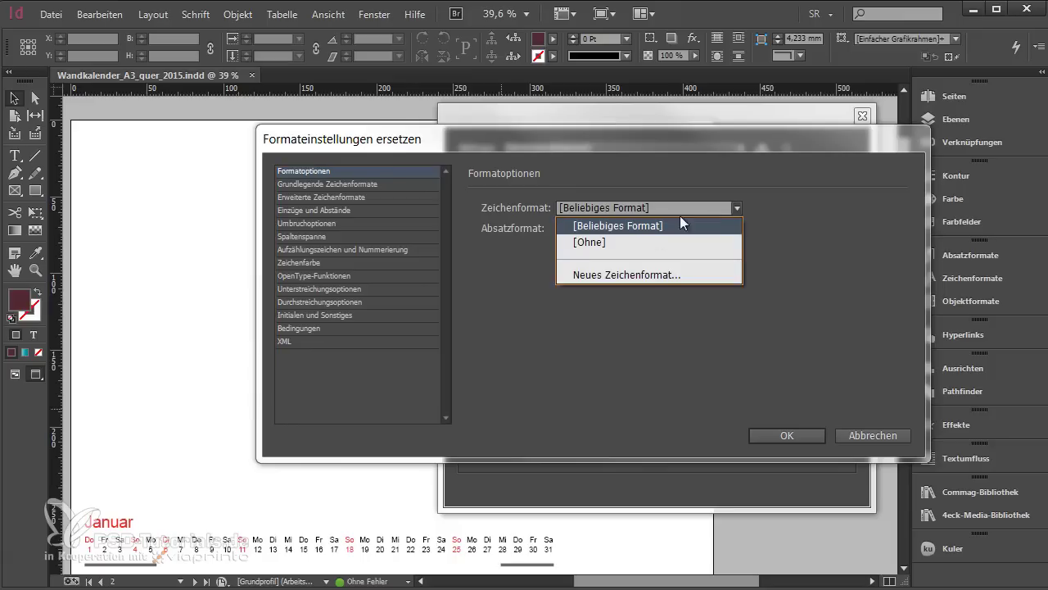
pyautogui.click(639, 274)
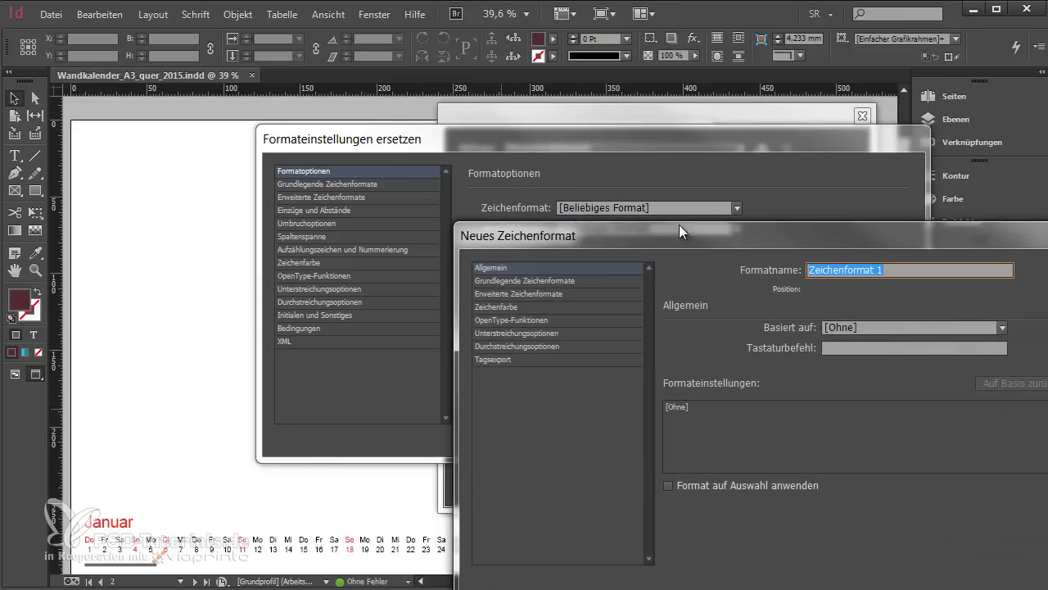
pyautogui.moveTo(679, 228); pyautogui.dragTo(460, 103)
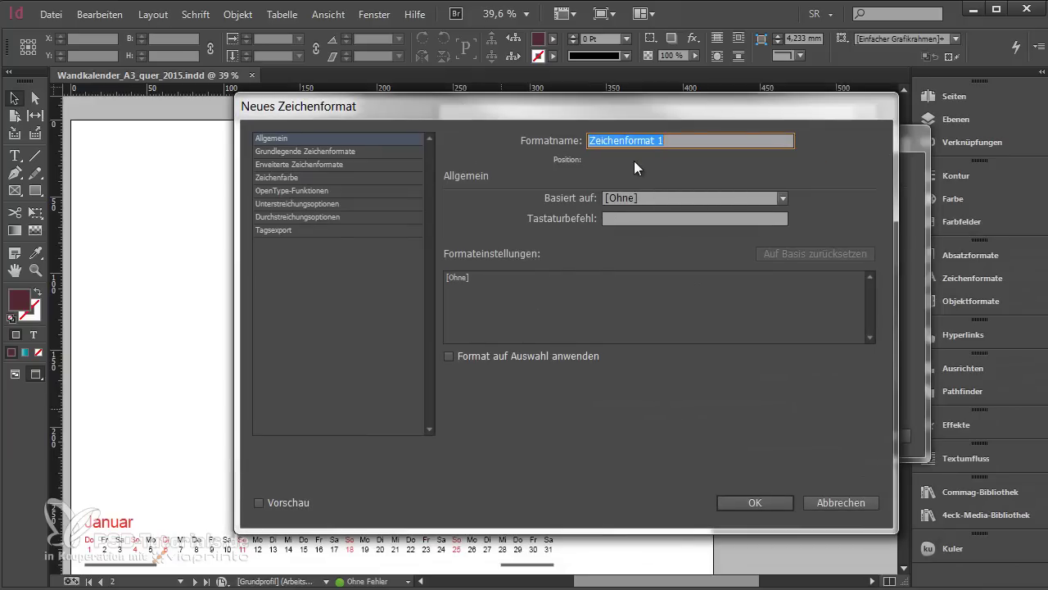
pyautogui.write('Monat')
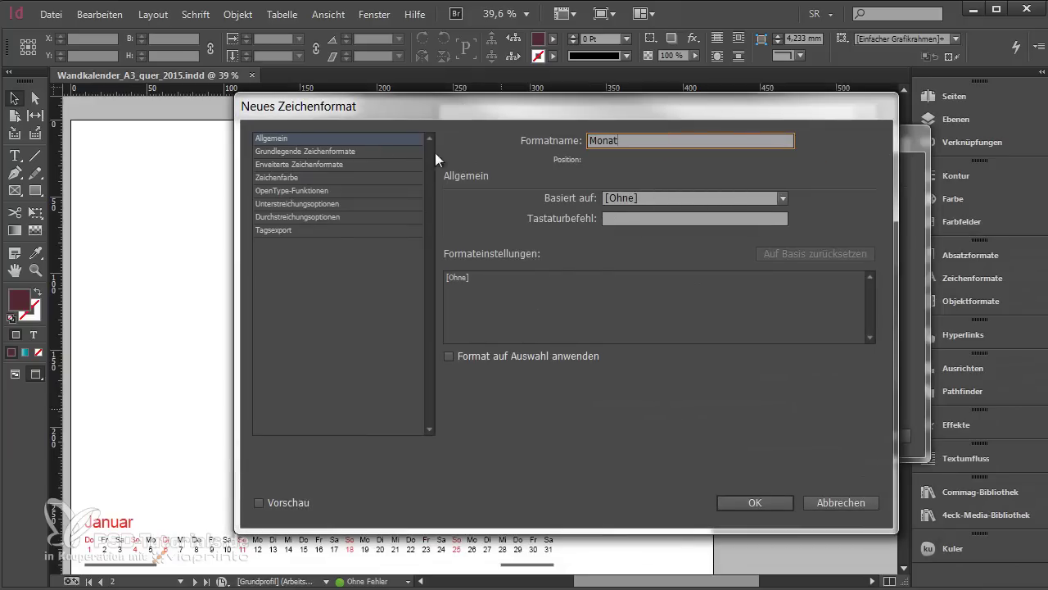
# Set the basic character formats of the "Monat" style to Aller Regular at 30 pt
pyautogui.click(362, 152)
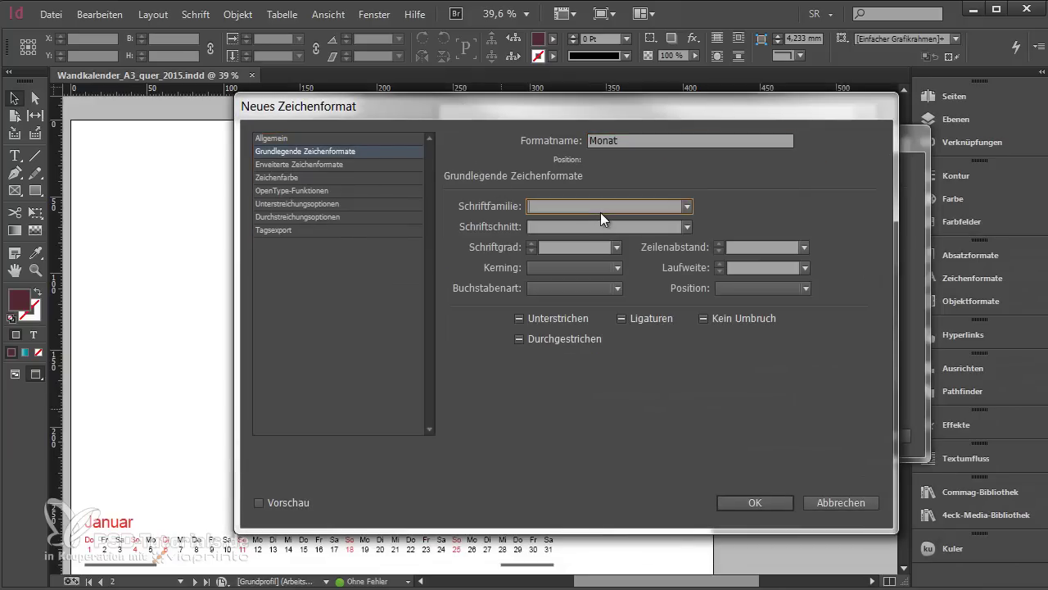
pyautogui.write('Aller')
pyautogui.press('Tab')
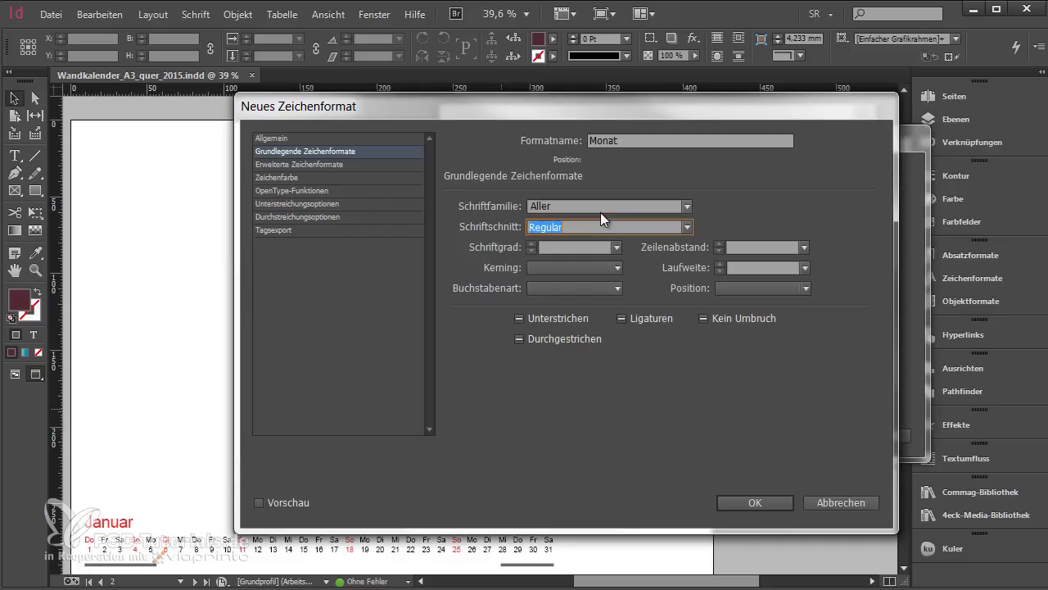
pyautogui.press('Tab')
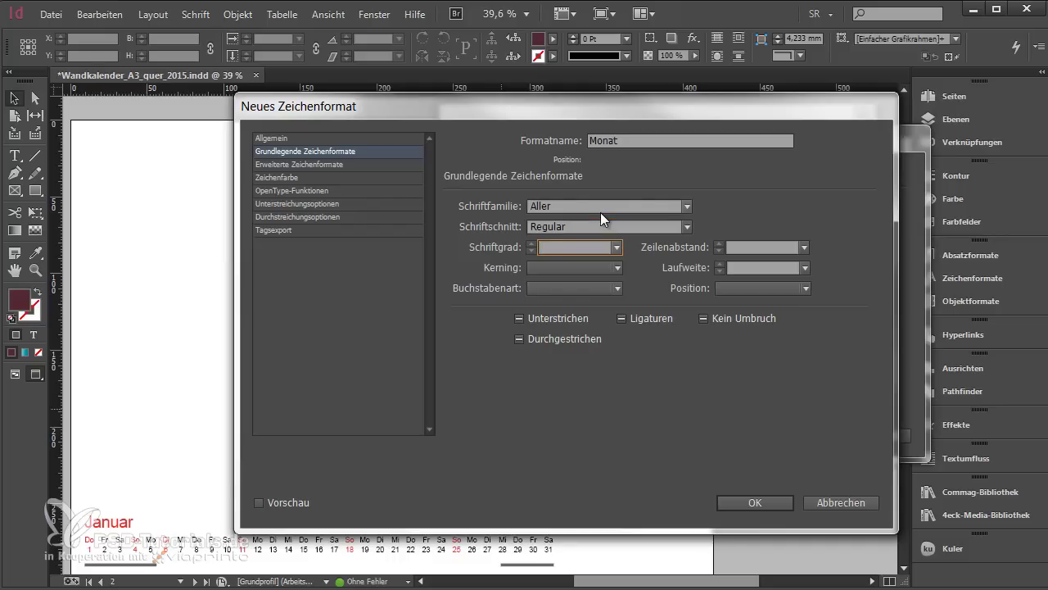
pyautogui.write('30')
# Give the "Monat" style the character colour C=0 M=85 Y=100 K=0 and accept it as the replacement format
pyautogui.click(336, 178)
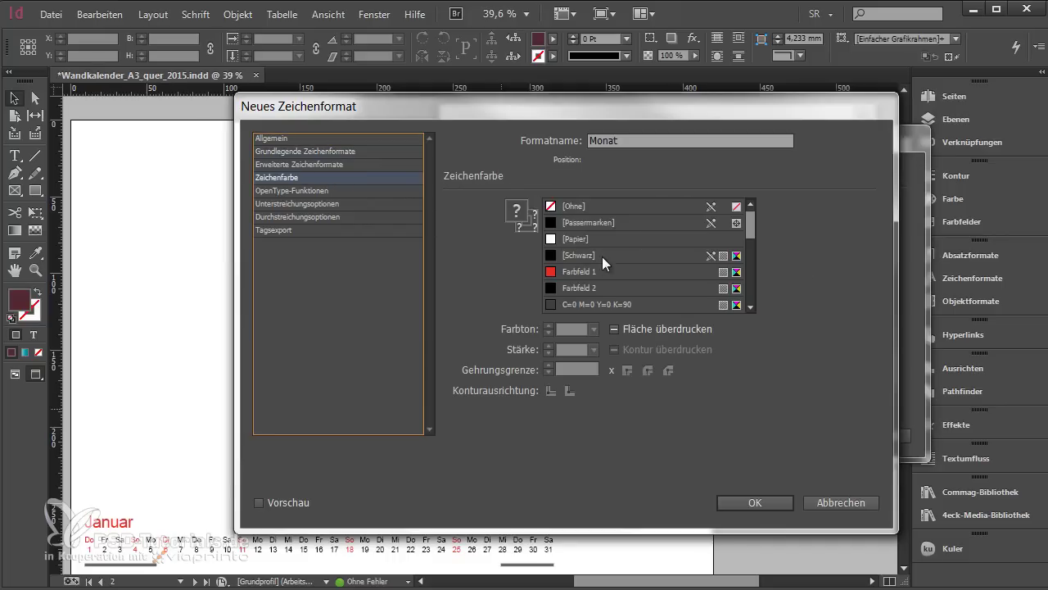
pyautogui.scroll(-1, 749, 231)
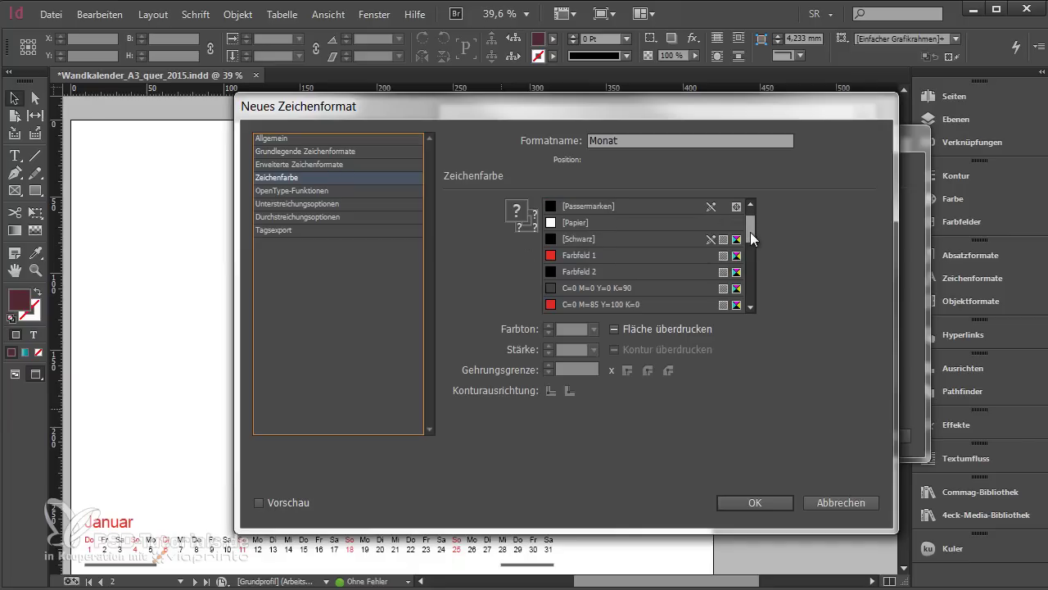
pyautogui.click(609, 306)
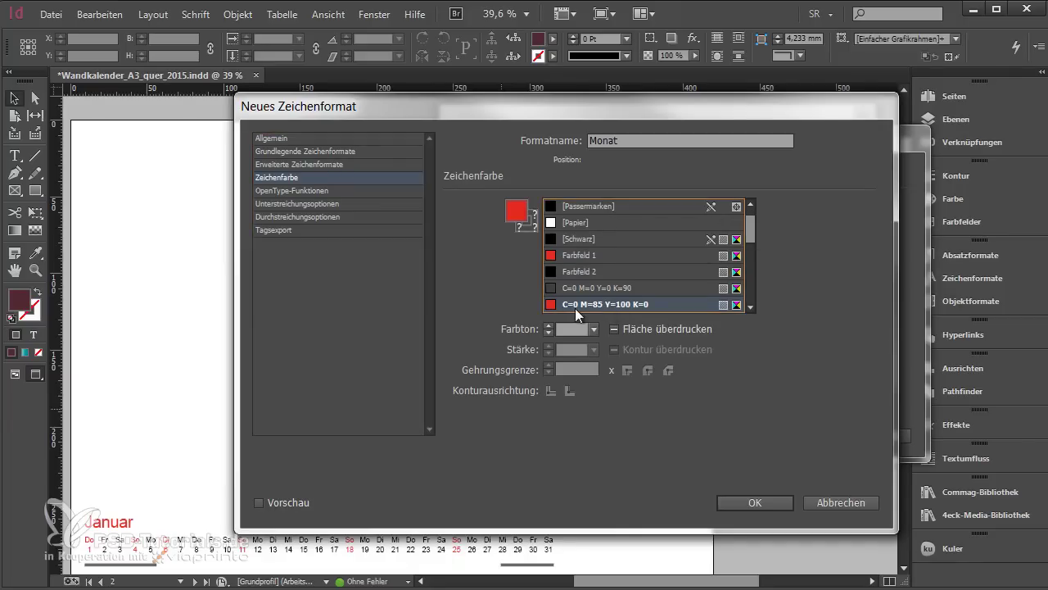
pyautogui.click(755, 502)
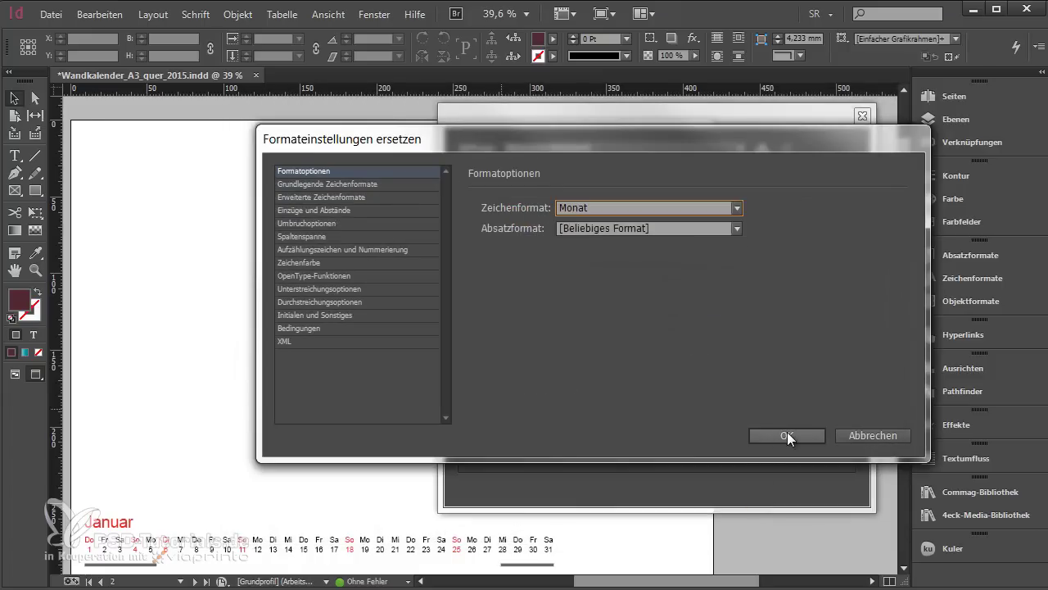
pyautogui.click(787, 431)
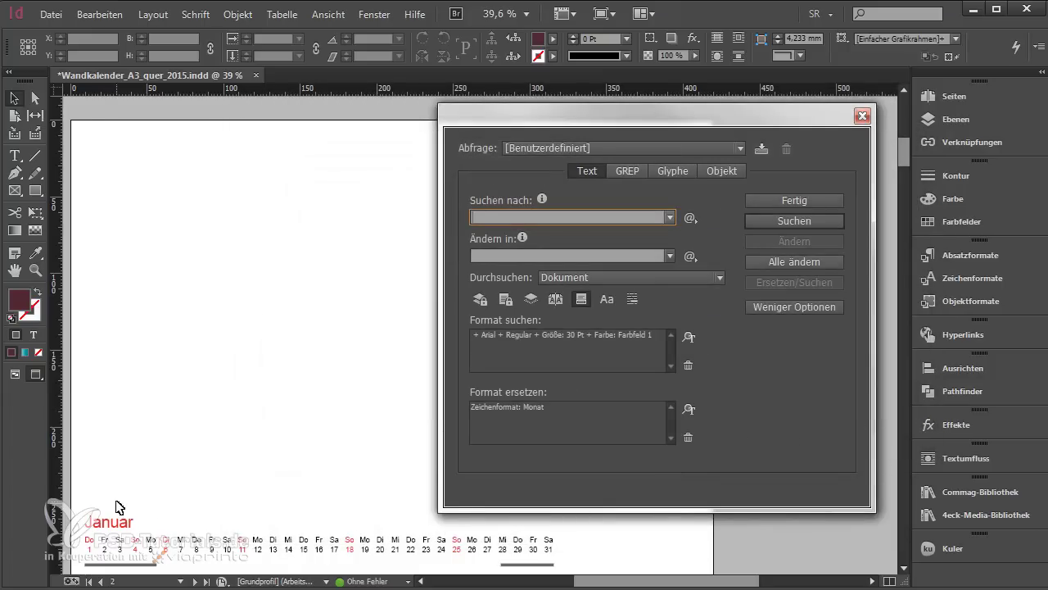
# Replace the formatting of all matching month headings in the document with the "Monat" style
pyautogui.click(93, 531)
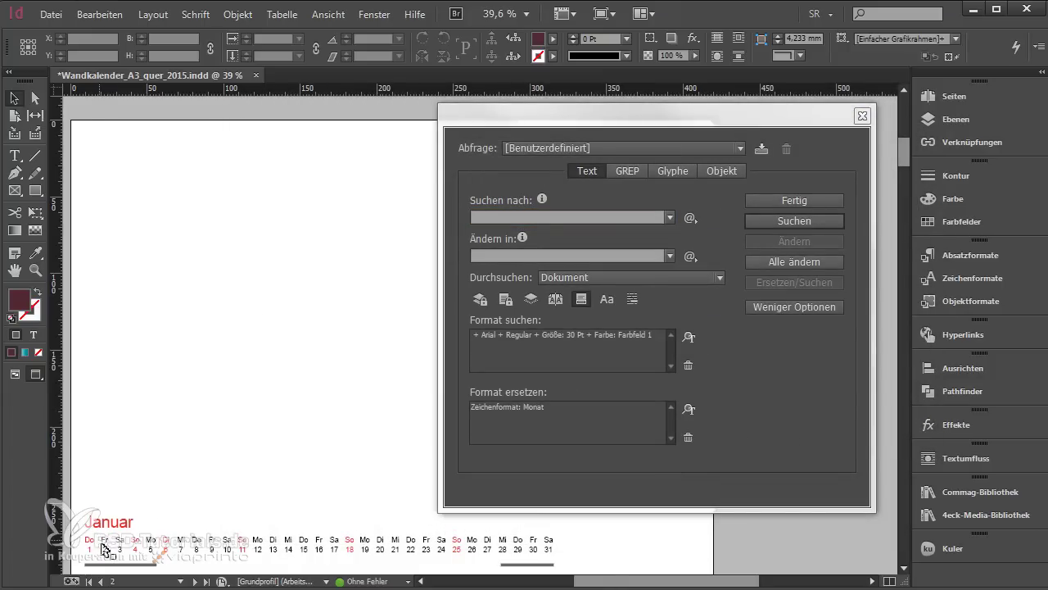
pyautogui.scroll(4, 97, 540)
pyautogui.moveTo(321, 427); pyautogui.dragTo(393, 404)
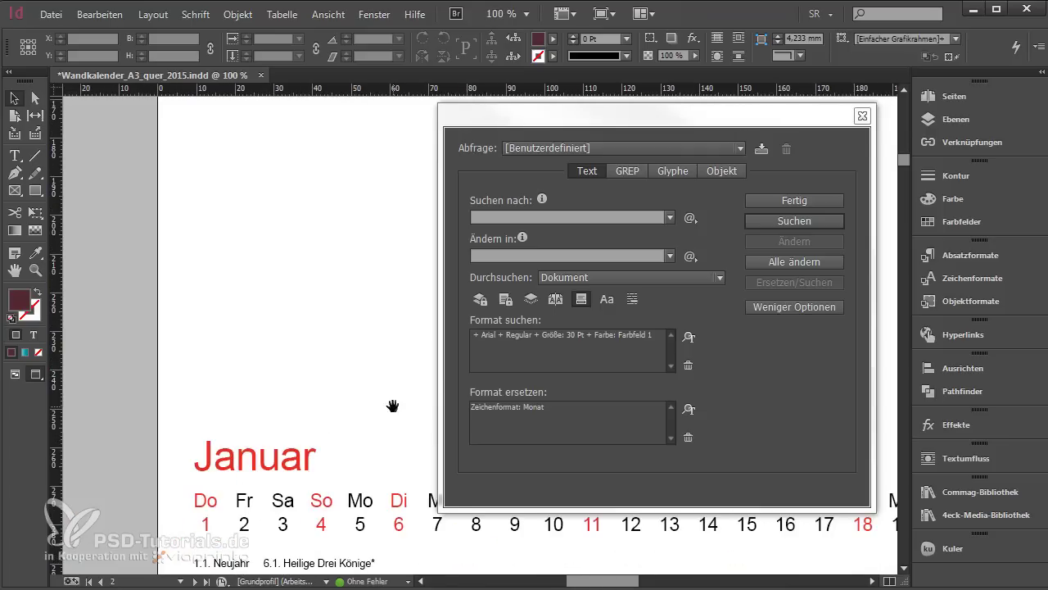
pyautogui.click(794, 261)
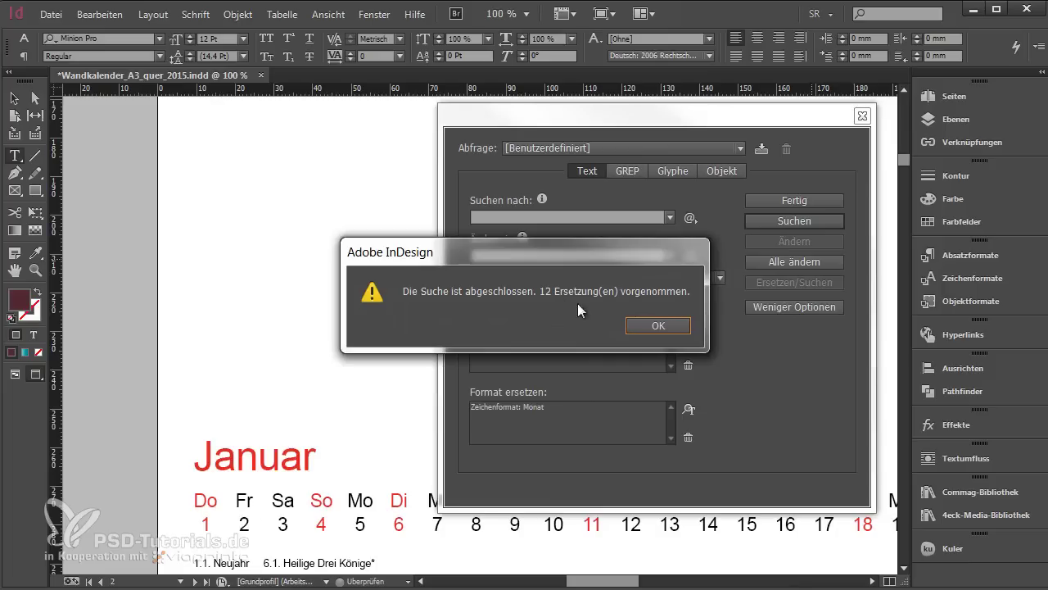
pyautogui.click(629, 322)
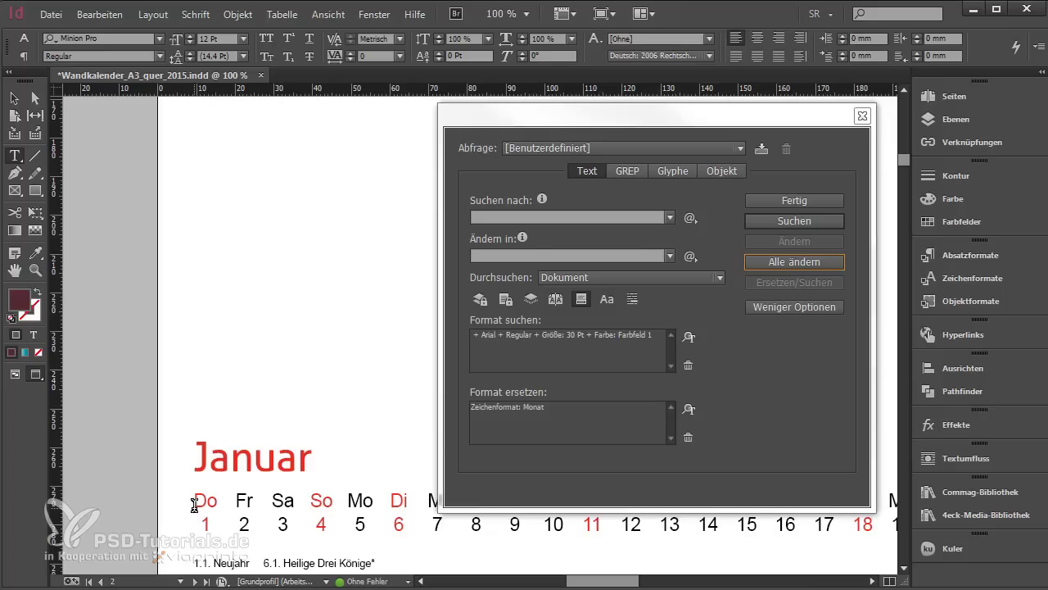
# Check the text formatting of the weekday "Sa" and change the search format's font size to 13,5 pt
pyautogui.click(485, 398)
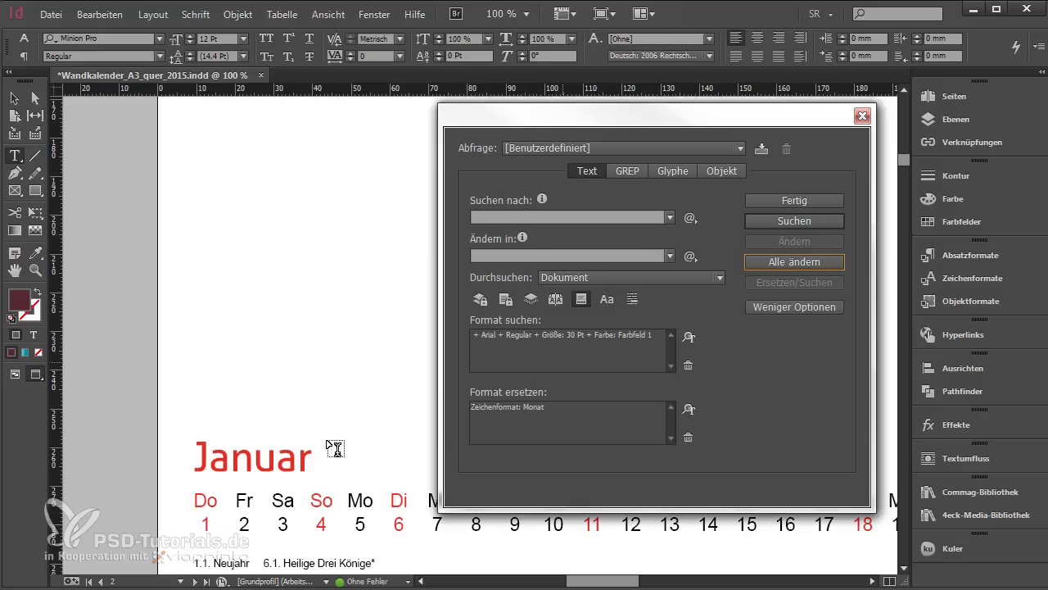
pyautogui.click(289, 498)
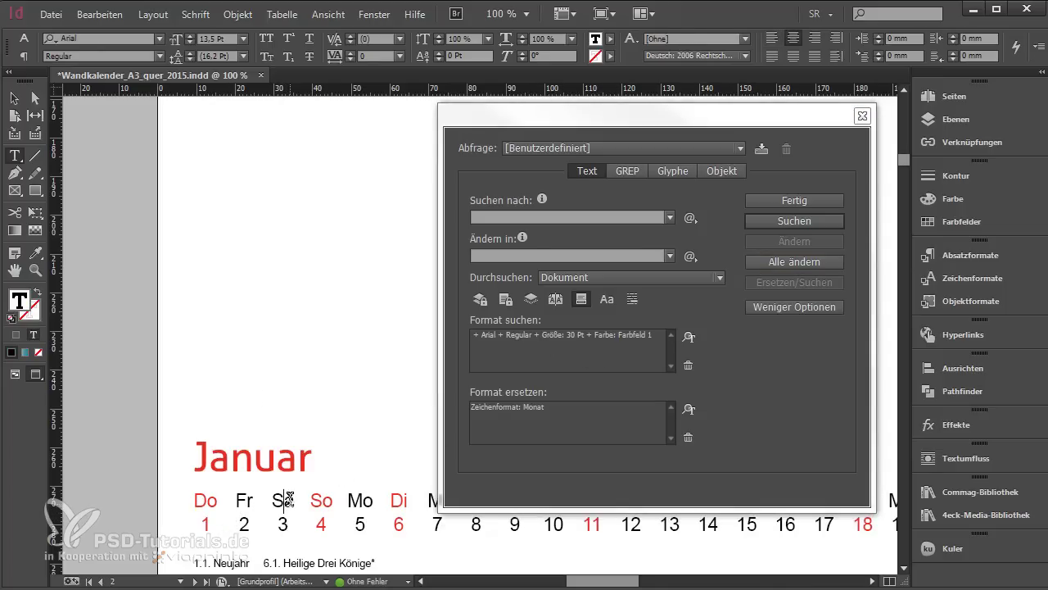
pyautogui.doubleClick(573, 347)
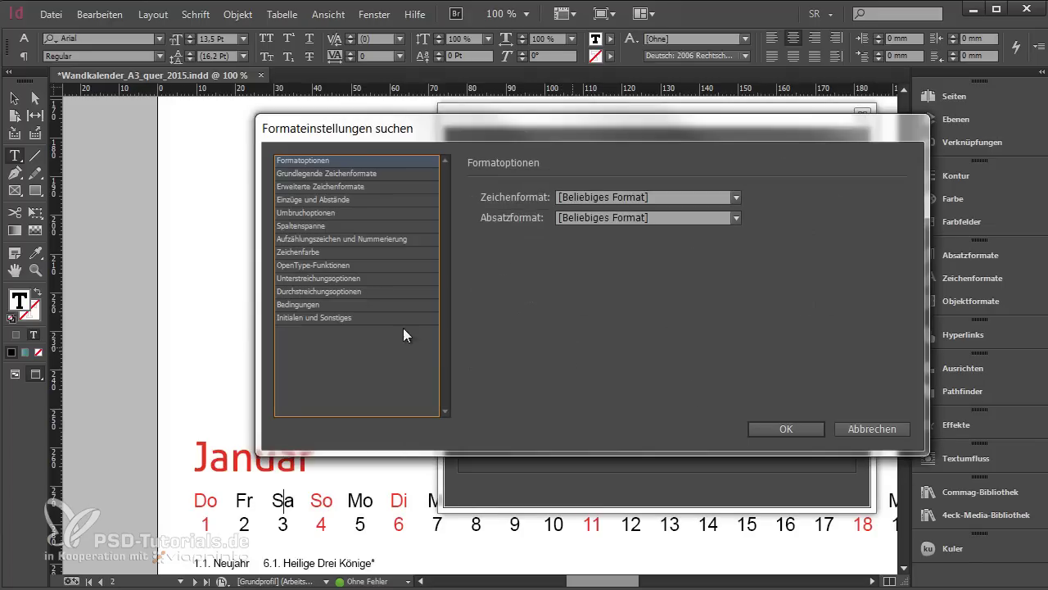
pyautogui.click(323, 173)
pyautogui.moveTo(639, 232); pyautogui.dragTo(520, 231)
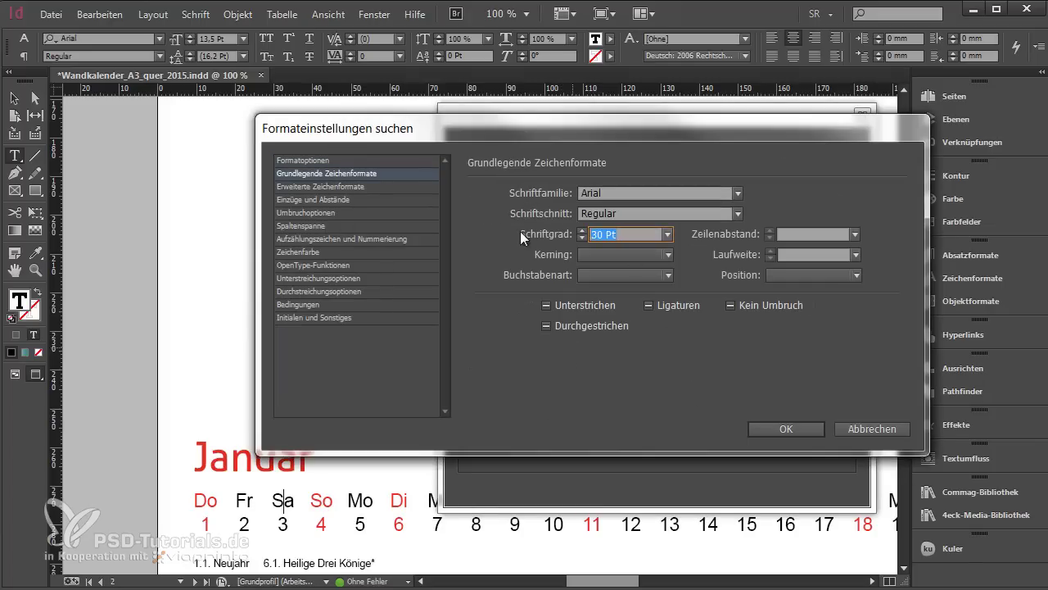
pyautogui.write('13,5')
pyautogui.press('Tab')
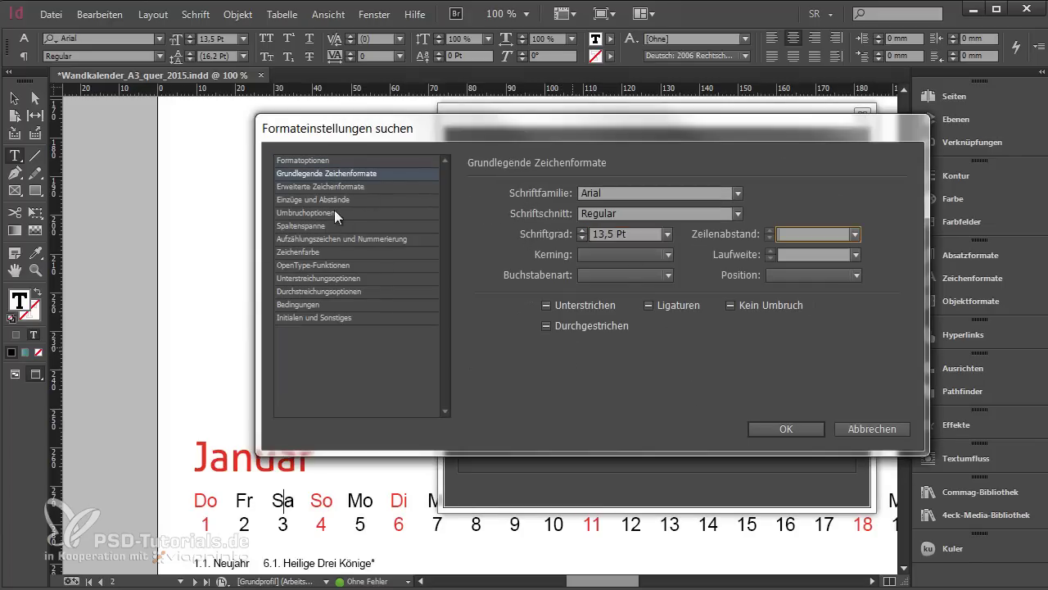
pyautogui.click(327, 254)
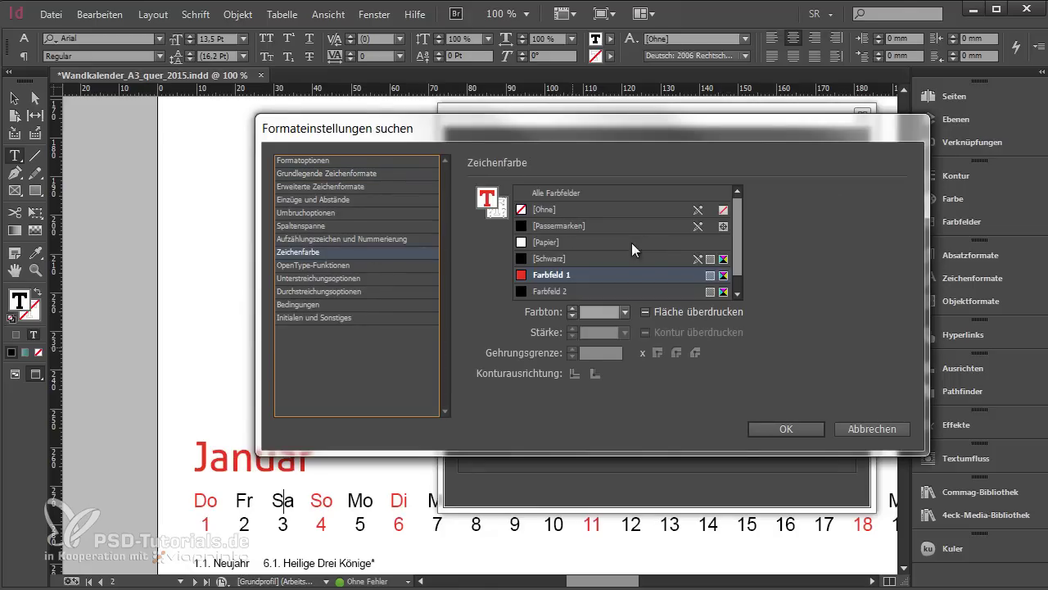
pyautogui.click(815, 433)
# Create a new character style named "Kalendarium rot" from the replacement format settings
pyautogui.click(590, 401)
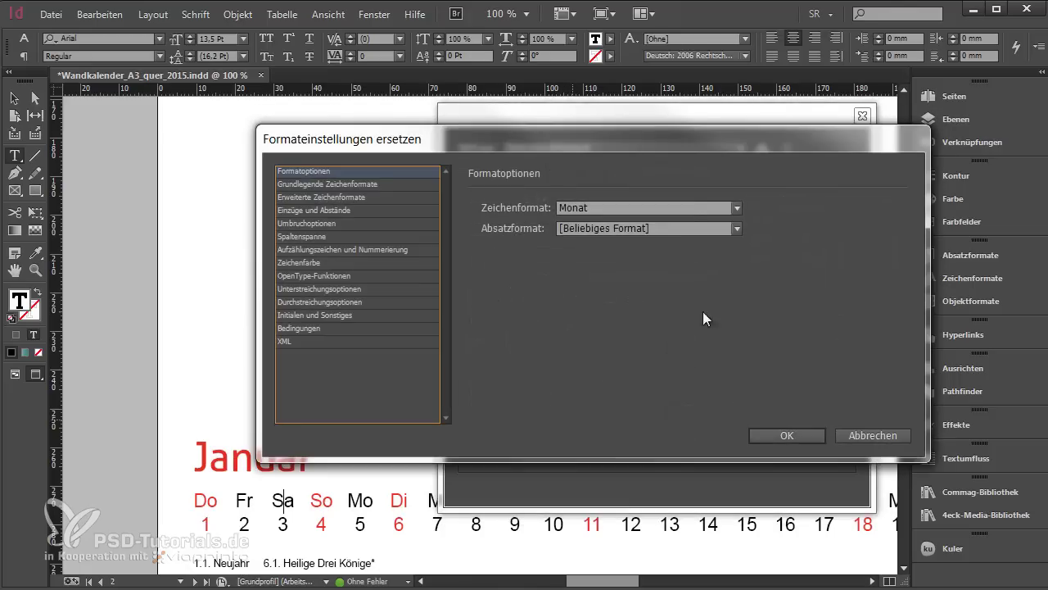
pyautogui.click(719, 207)
pyautogui.click(573, 328)
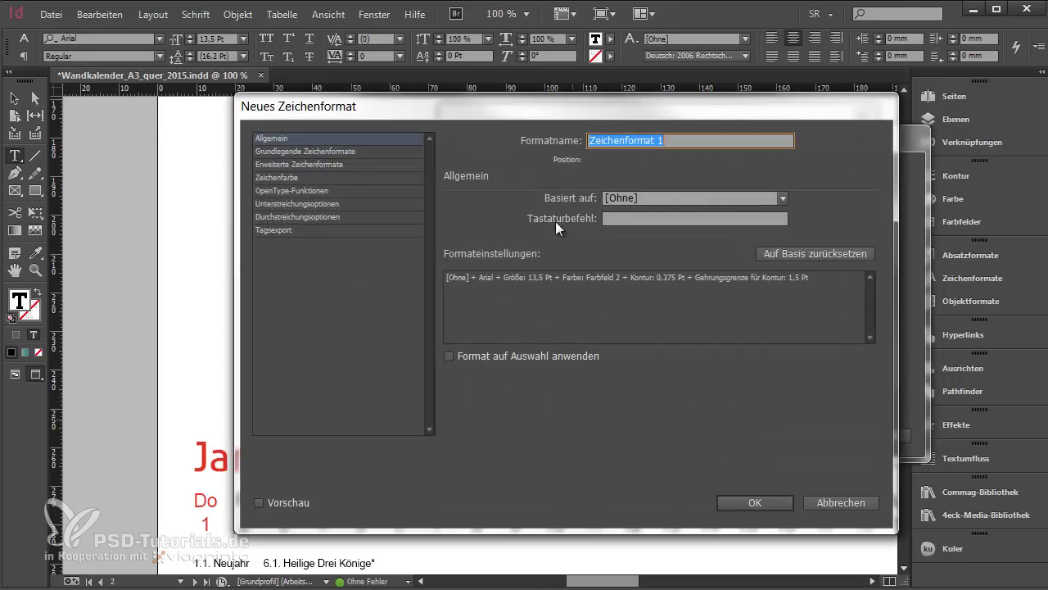
pyautogui.write('Kalen')
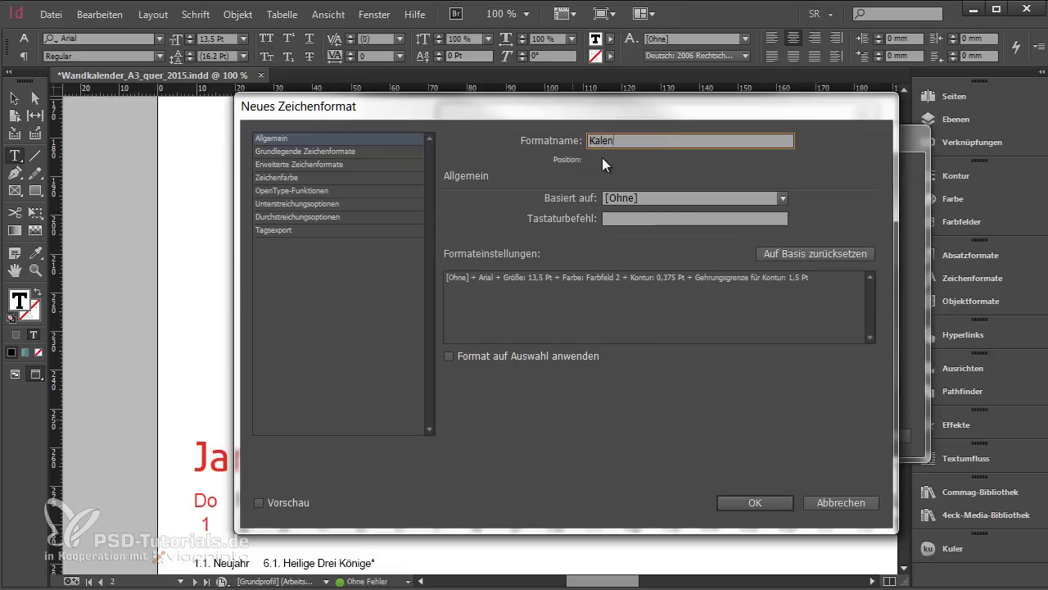
pyautogui.write('darium rot')
# Set the font of the "Kalendarium rot" style to Aller Regular in its basic character formats
pyautogui.click(334, 150)
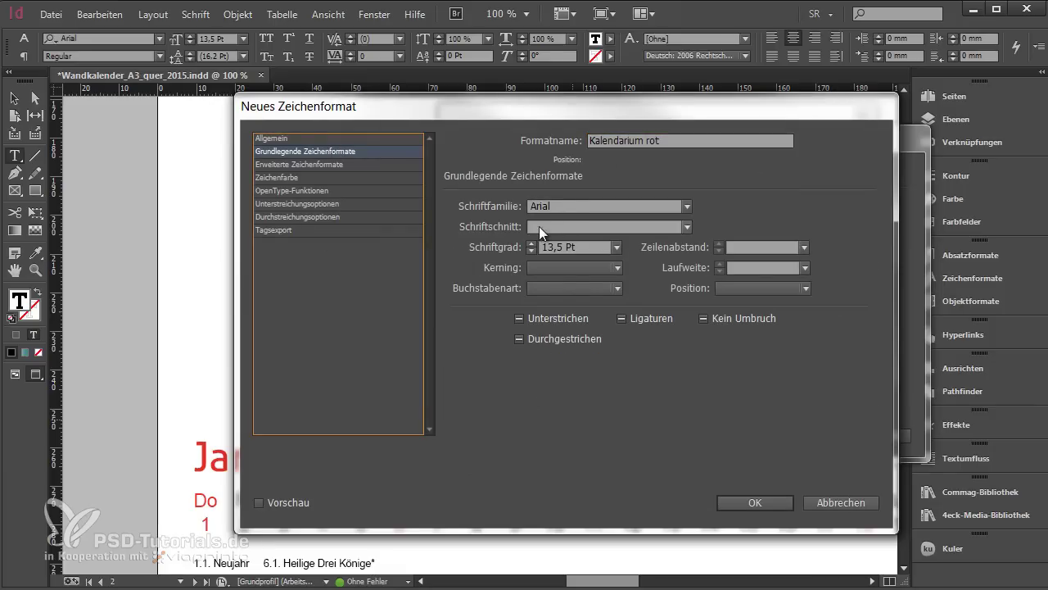
pyautogui.click(574, 204)
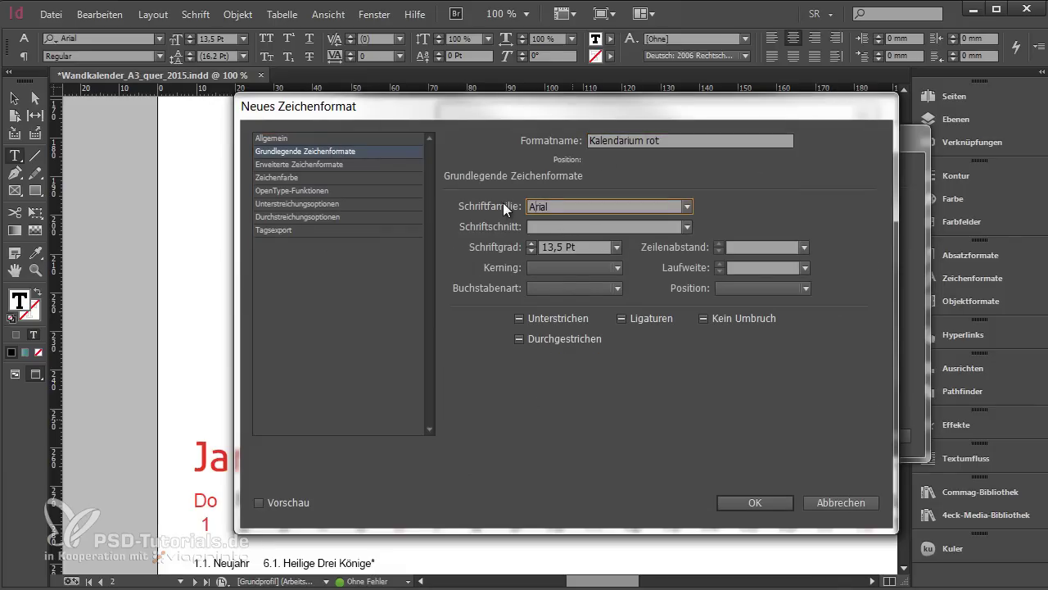
pyautogui.write('Aller')
pyautogui.press('Tab')
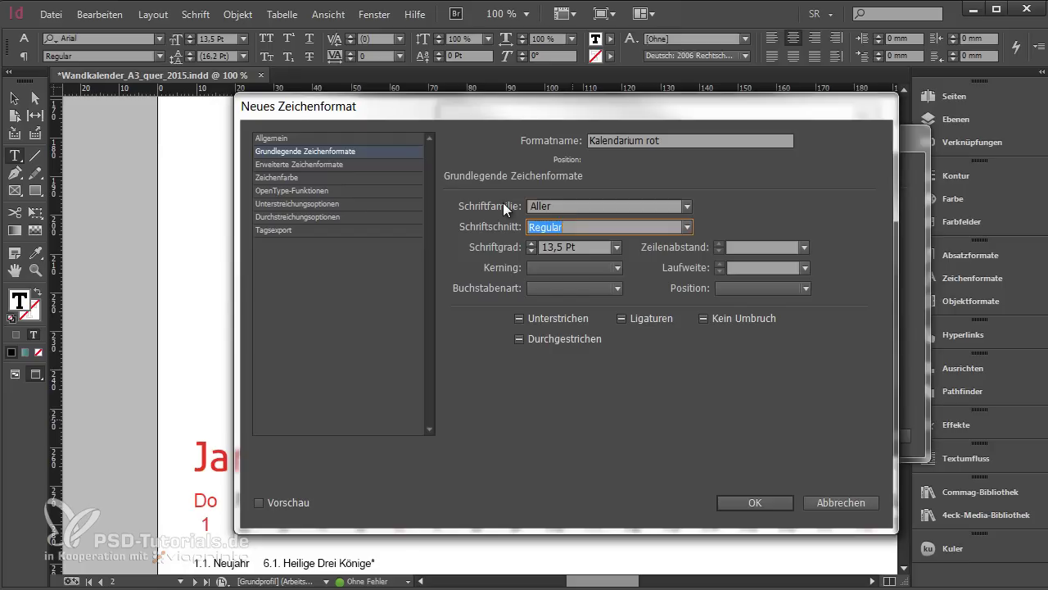
# Give the "Kalendarium rot" style the character colour C=0 M=85 Y=100 K=0 and save the style
pyautogui.click(301, 179)
pyautogui.click(606, 299)
pyautogui.click(753, 502)
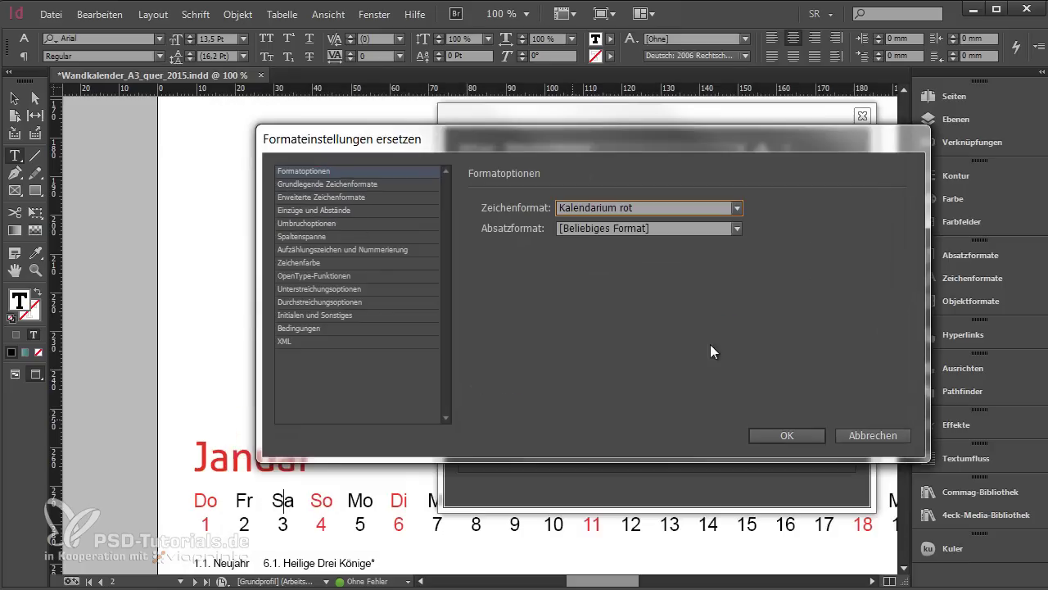
# Accept "Kalendarium rot" as the replacement format and apply it to all matching red calendar text in the document
pyautogui.click(760, 435)
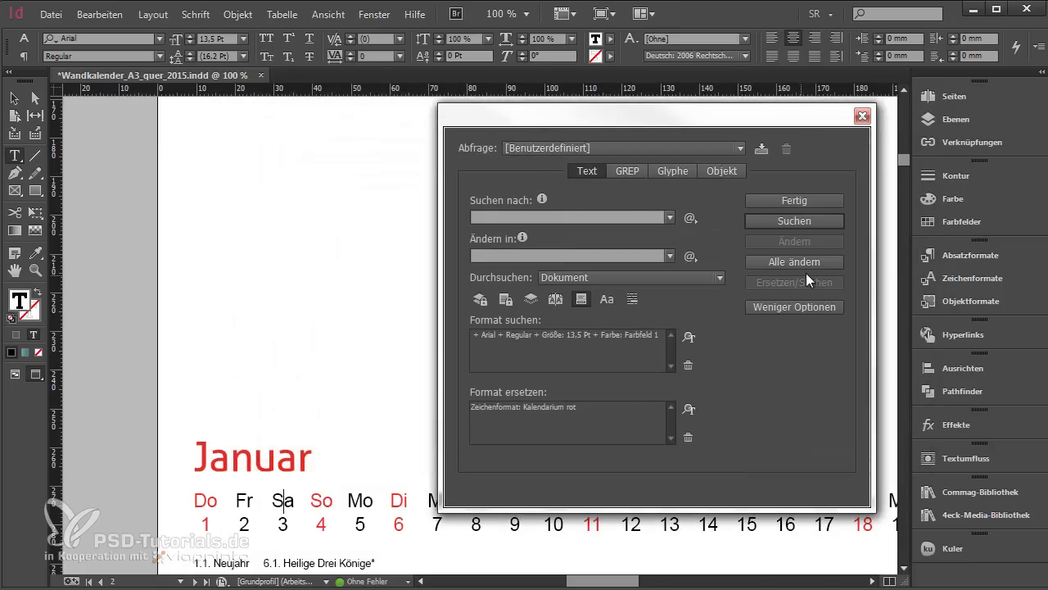
pyautogui.click(809, 262)
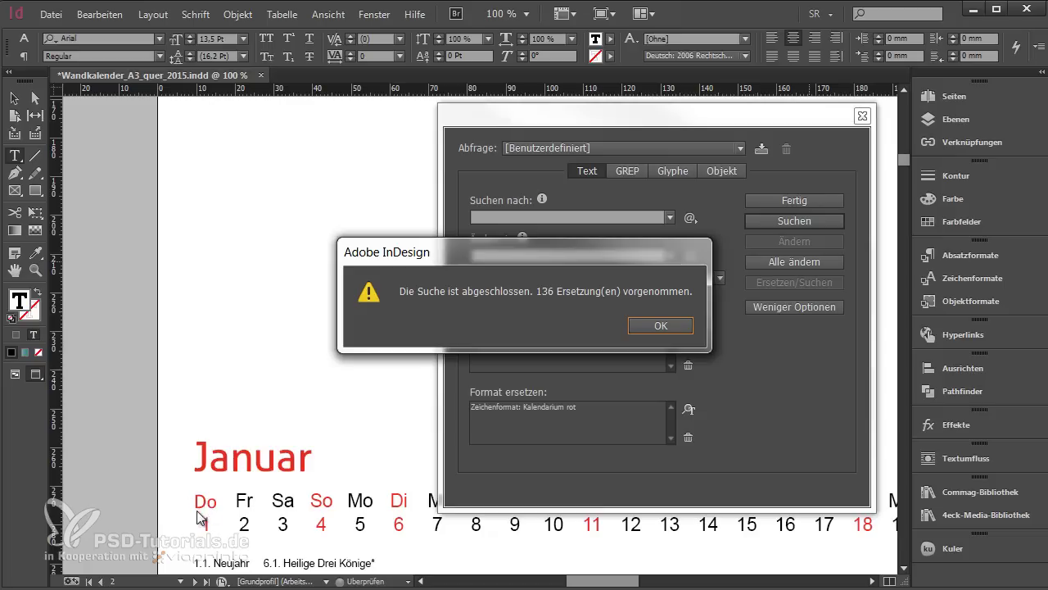
pyautogui.click(654, 321)
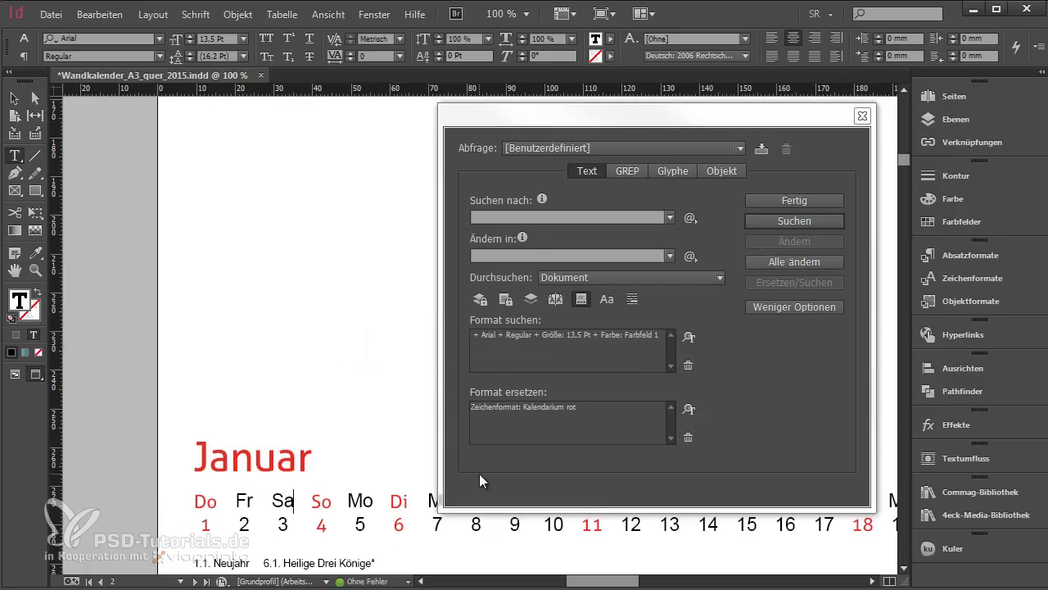
# Change the search format's character colour to Farbfeld 2
pyautogui.click(618, 344)
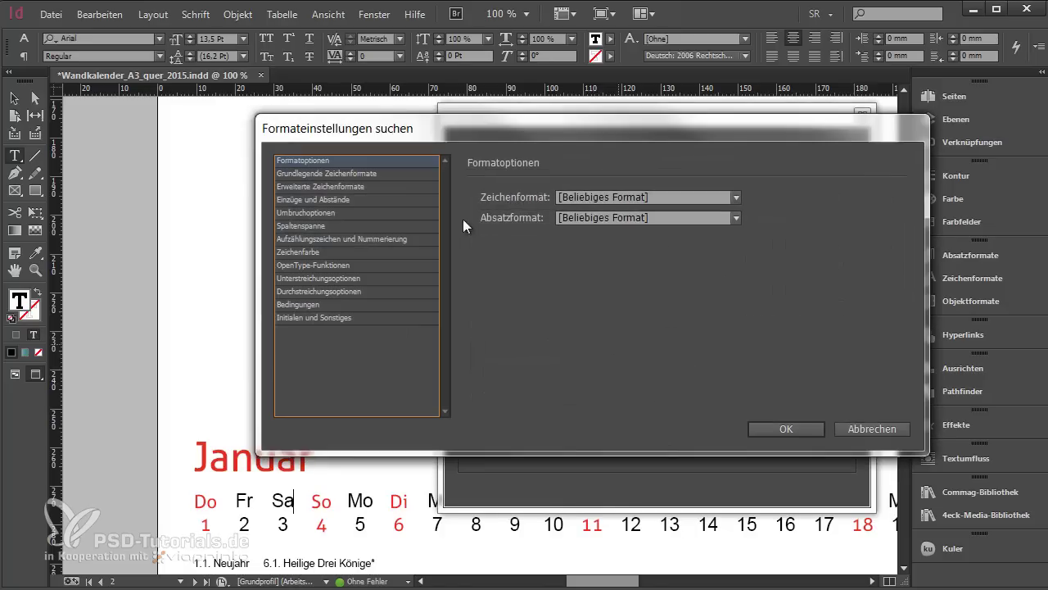
pyautogui.click(363, 173)
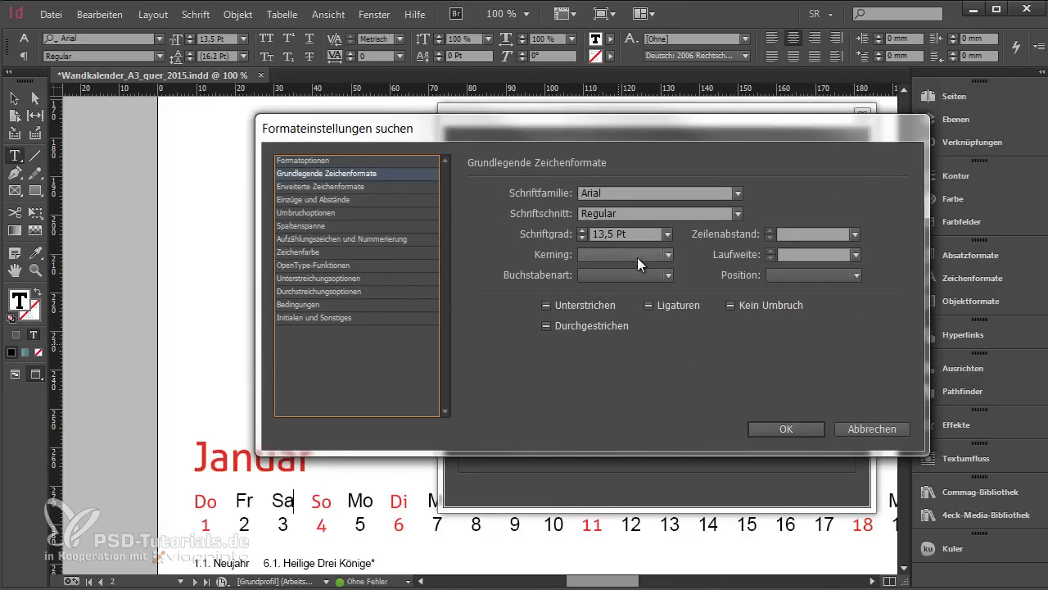
pyautogui.click(331, 239)
pyautogui.click(340, 252)
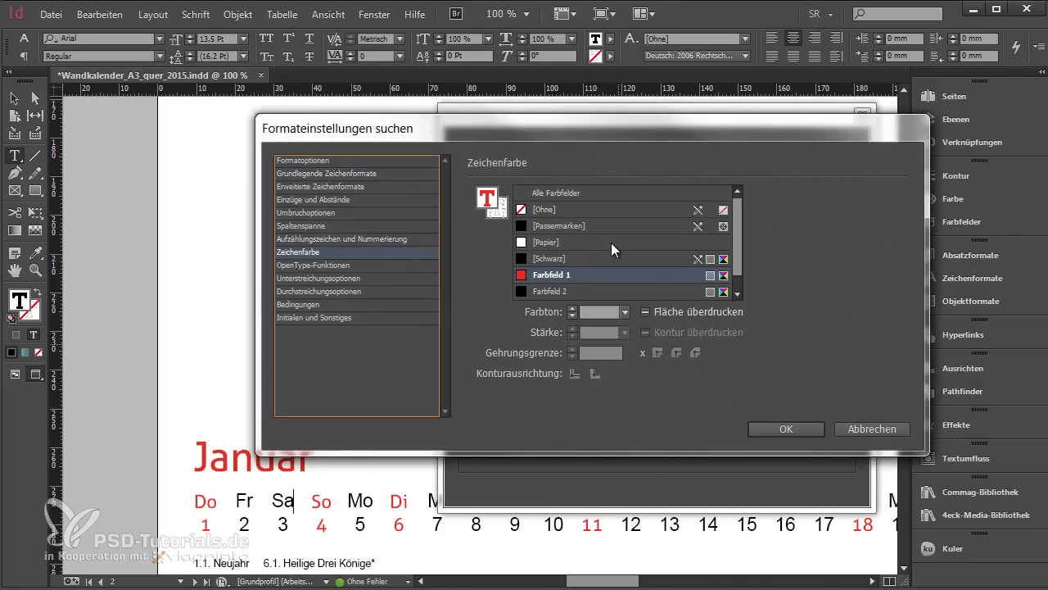
pyautogui.click(568, 290)
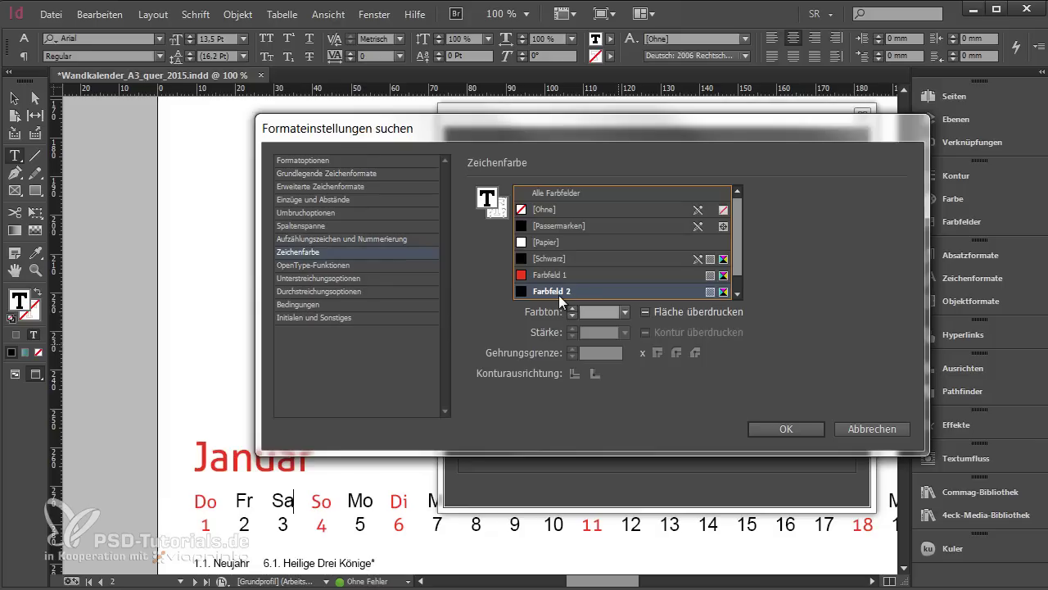
pyautogui.click(809, 431)
# Create a new character style named "Kalendarium schwarz" from the replacement format settings
pyautogui.click(483, 410)
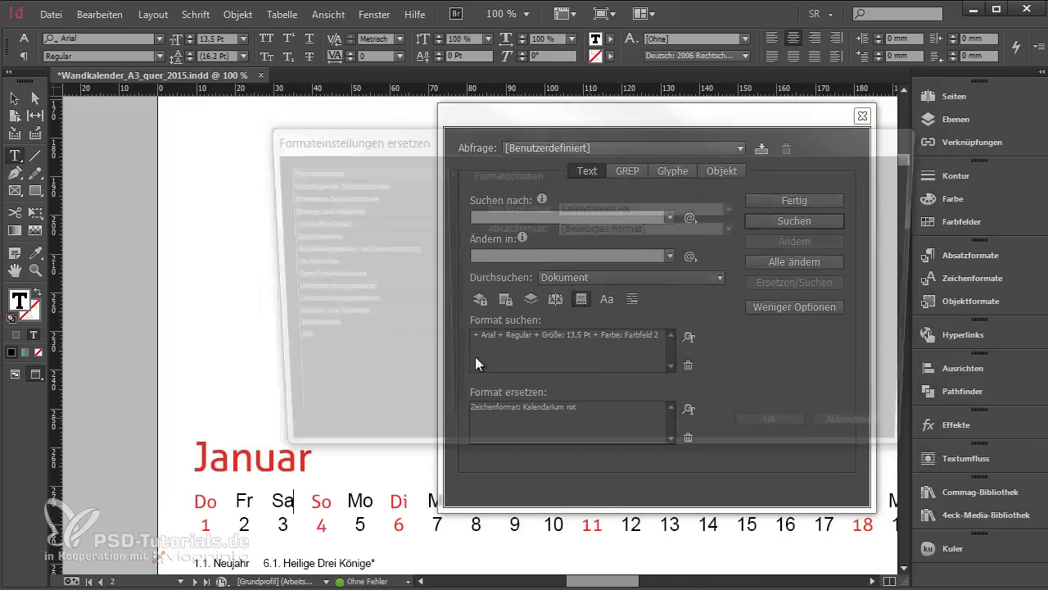
pyautogui.click(644, 207)
pyautogui.click(601, 306)
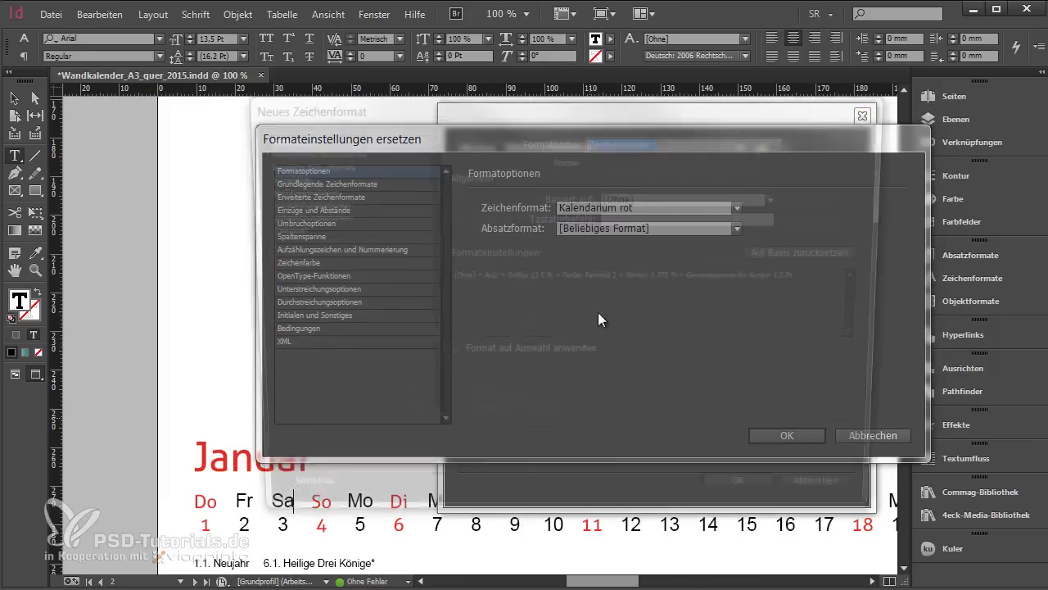
pyautogui.write('Kalenda')
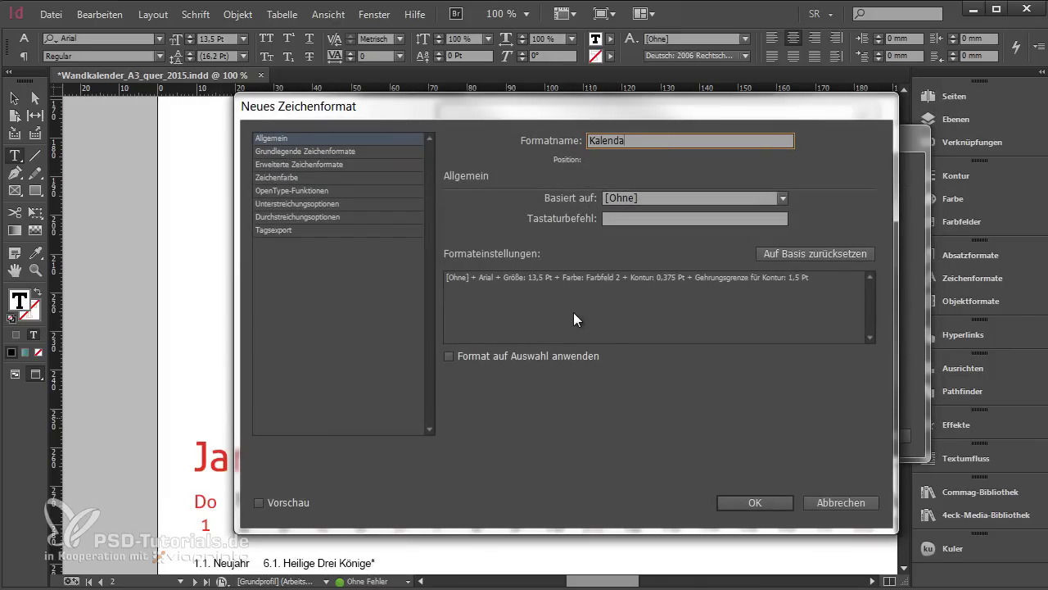
pyautogui.write('rium schwarz')
# Give the "Kalendarium schwarz" style the character colour C=0 M=0 Y=0 K=90 and save the style
pyautogui.click(314, 152)
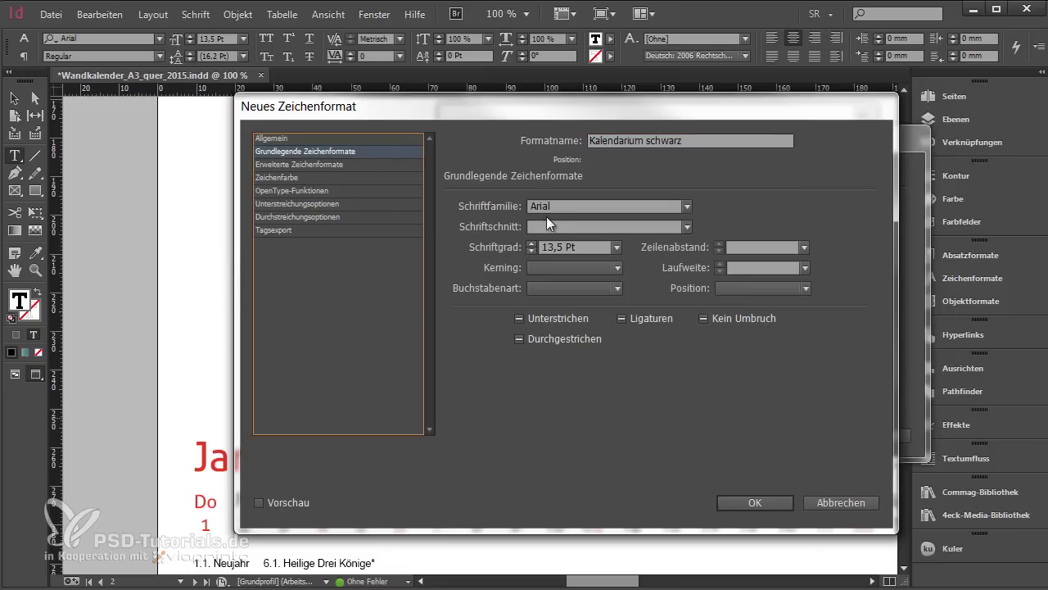
pyautogui.click(303, 176)
pyautogui.click(631, 288)
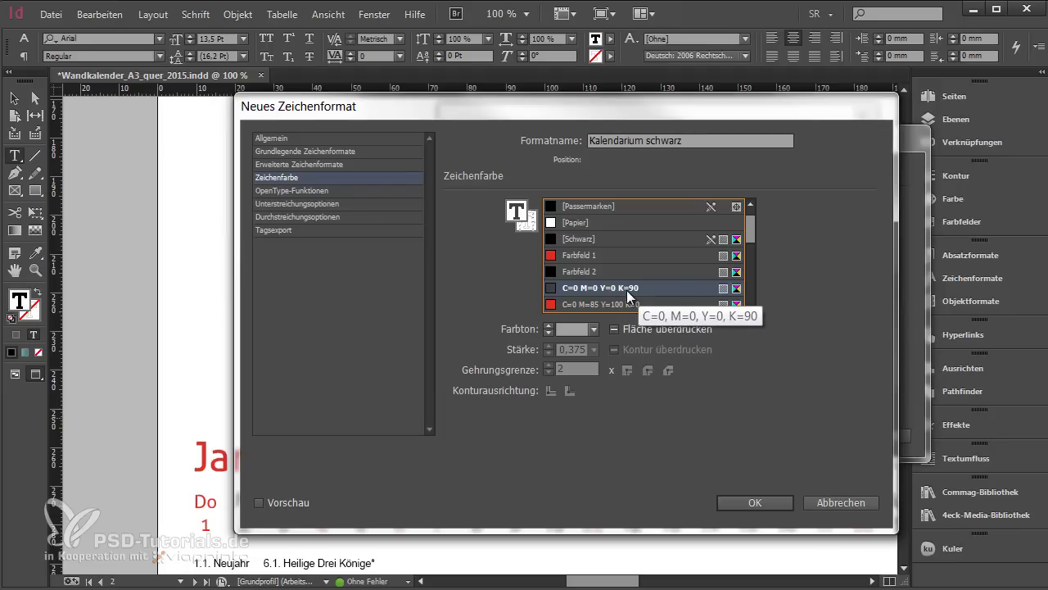
pyautogui.click(748, 497)
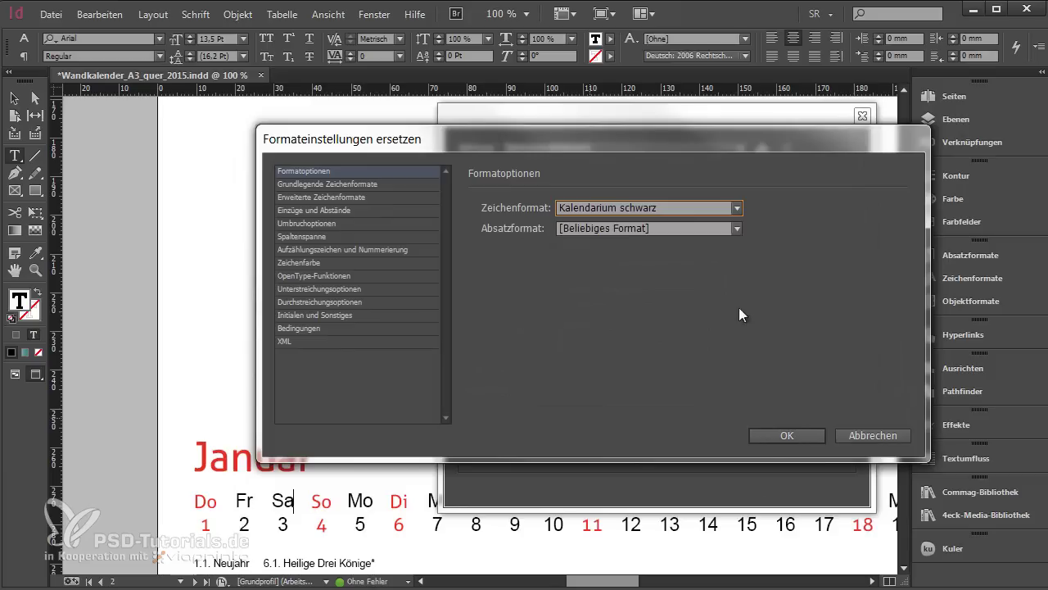
# Accept "Kalendarium schwarz" as the replacement format, apply it to all matching black calendar text and finish Find/Change
pyautogui.click(763, 437)
pyautogui.click(800, 265)
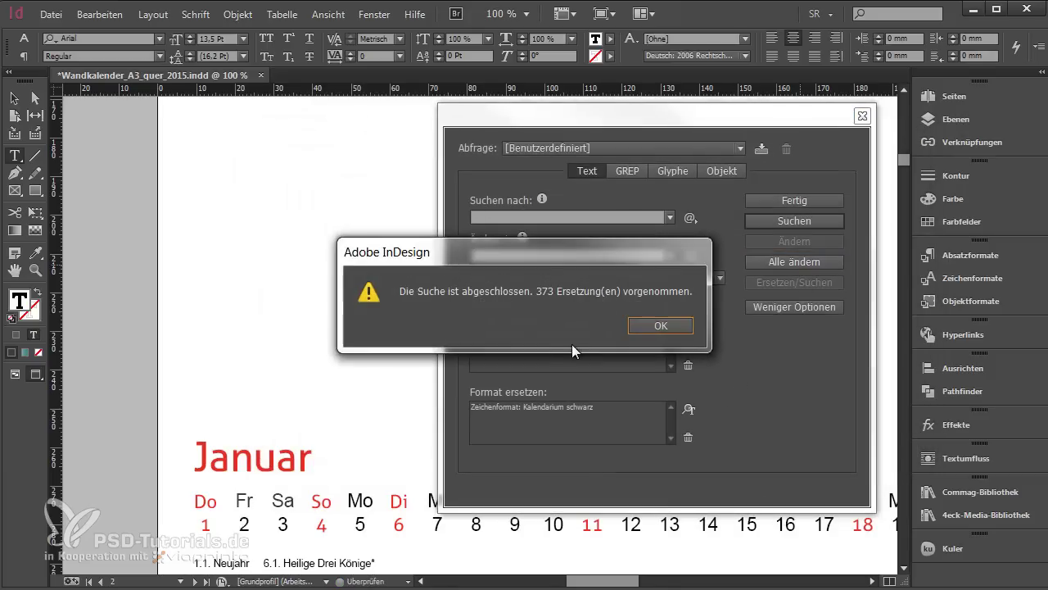
pyautogui.click(659, 327)
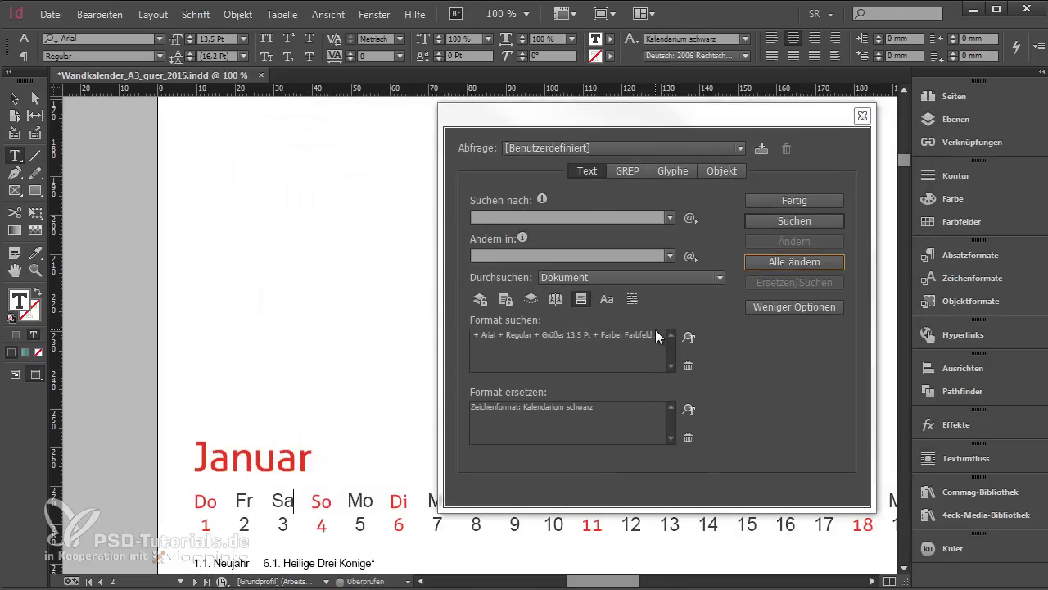
pyautogui.click(806, 199)
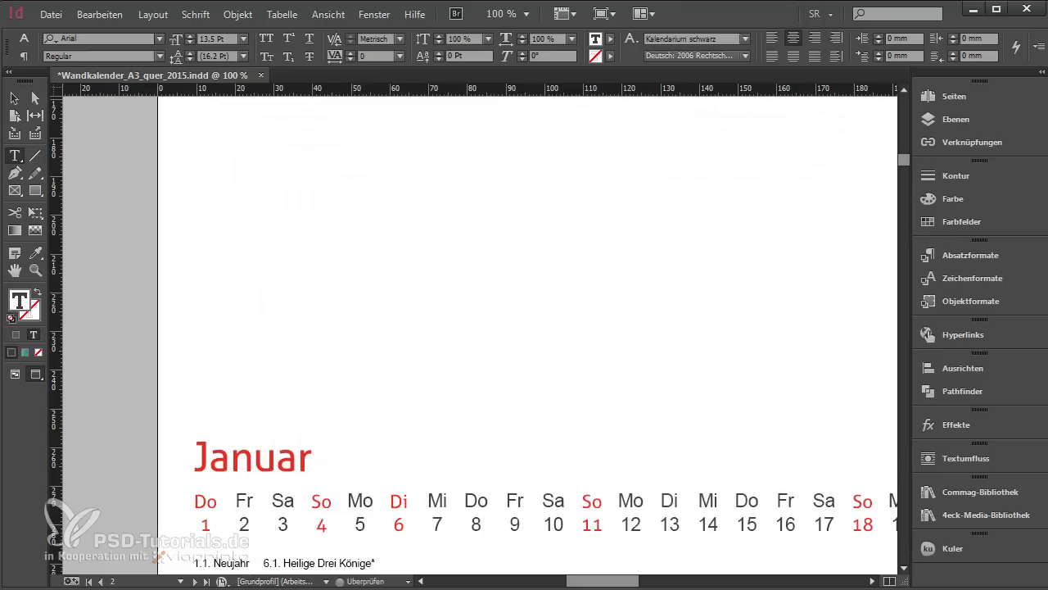
# Check the font and character style of the weekday "Sa" in the January calendar
pyautogui.click(287, 524)
pyautogui.press('Escape')
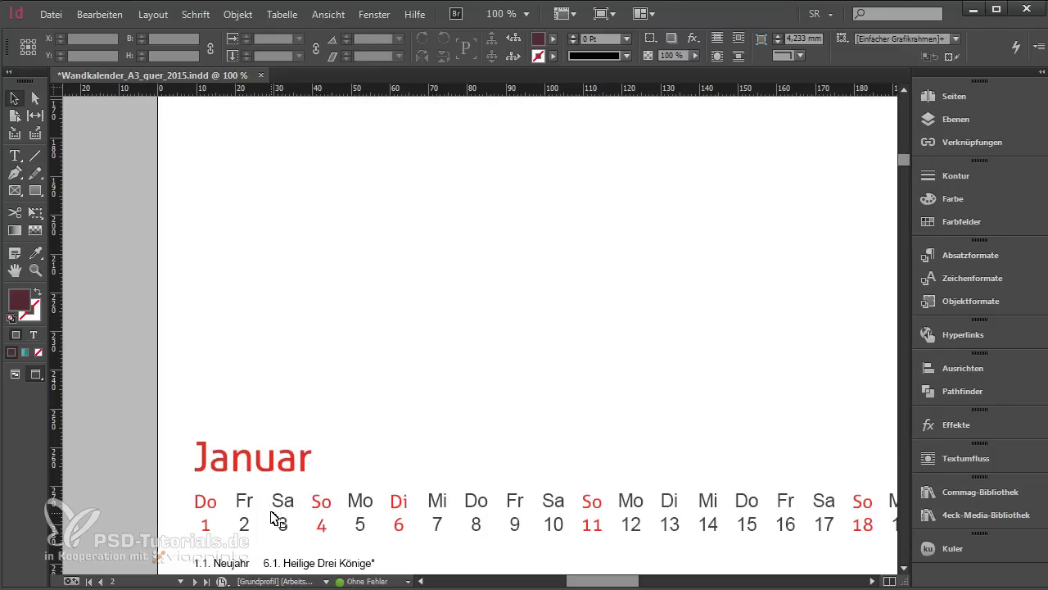
pyautogui.doubleClick(282, 506)
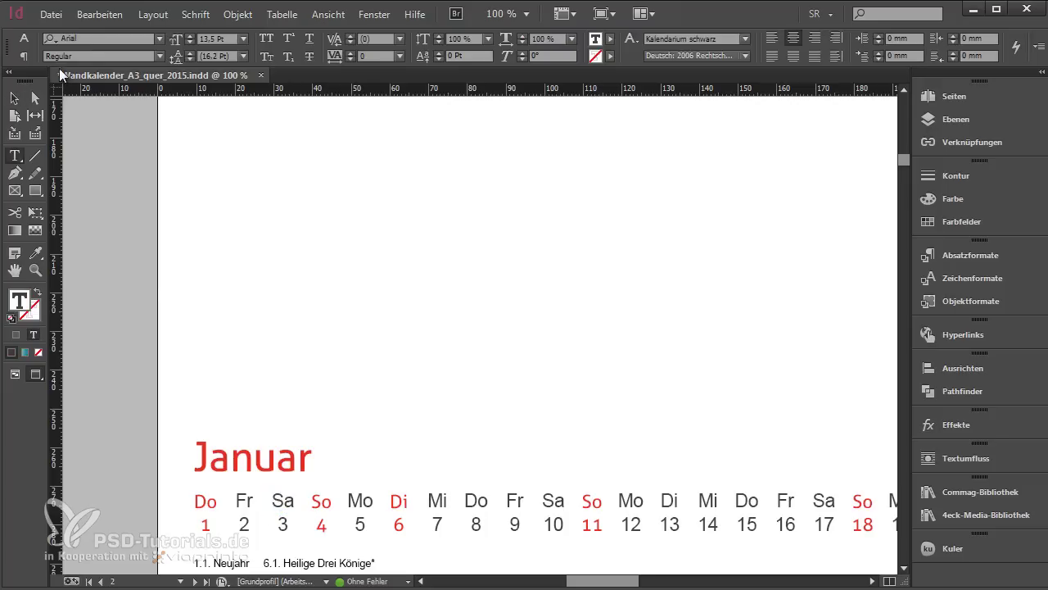
# Edit the "Kalendarium schwarz" character style to use the font Aller Regular
pyautogui.click(939, 272)
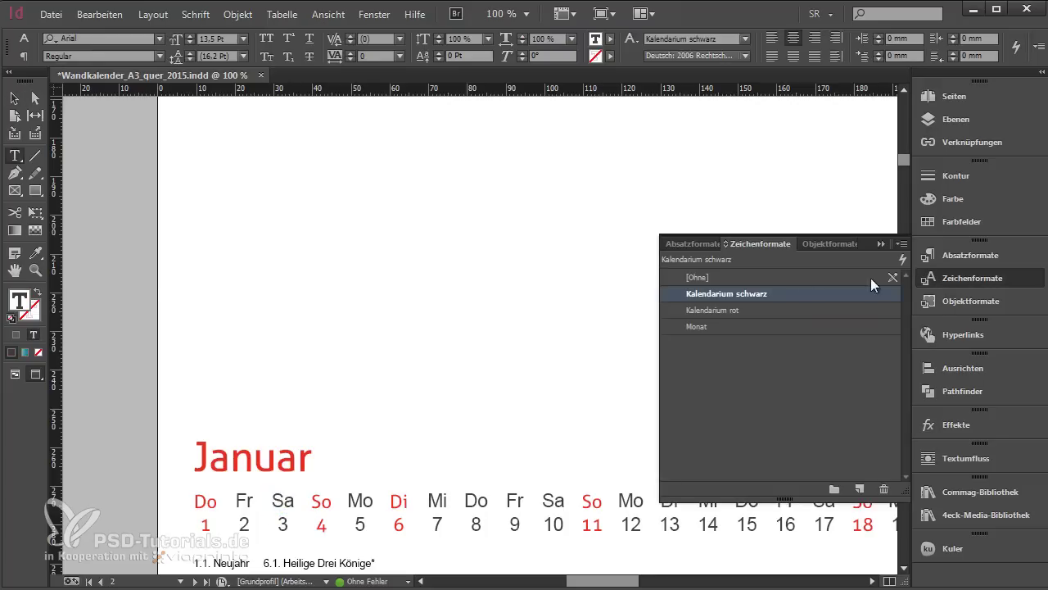
pyautogui.doubleClick(742, 297)
pyautogui.click(307, 152)
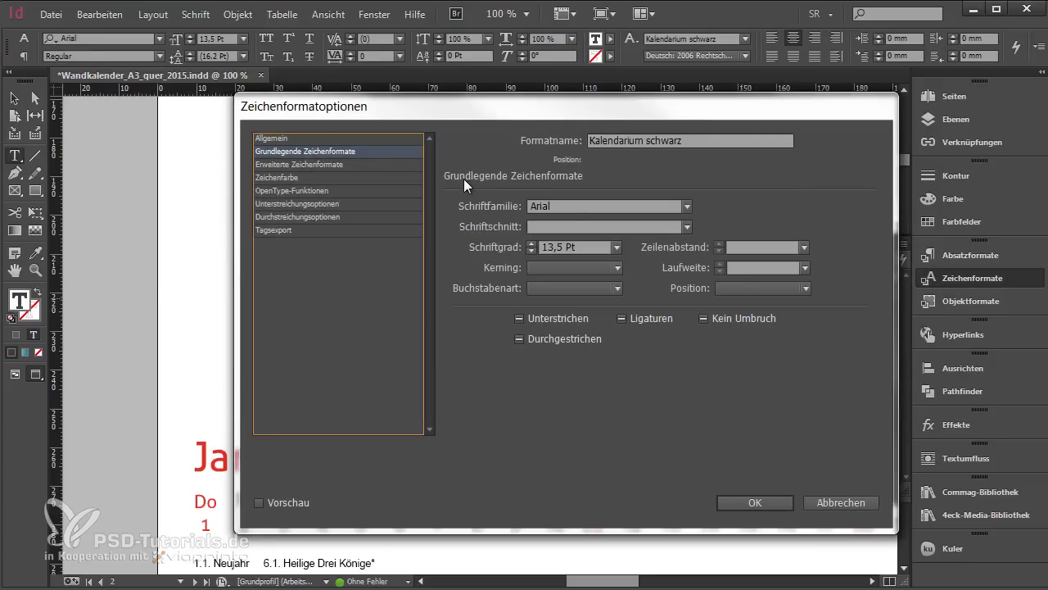
pyautogui.click(572, 208)
pyautogui.write('Aller')
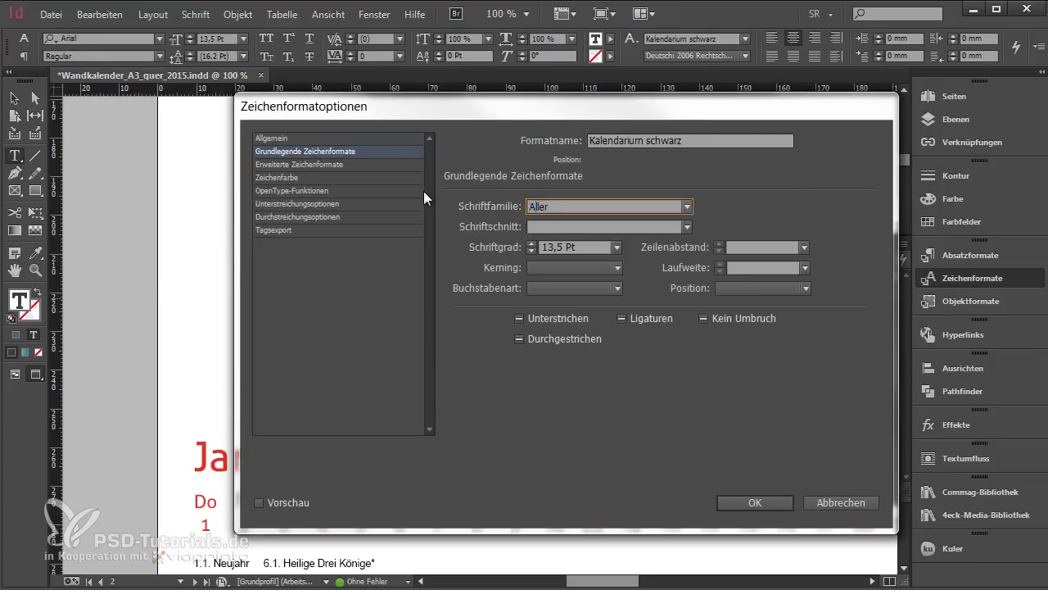
pyautogui.press('Tab')
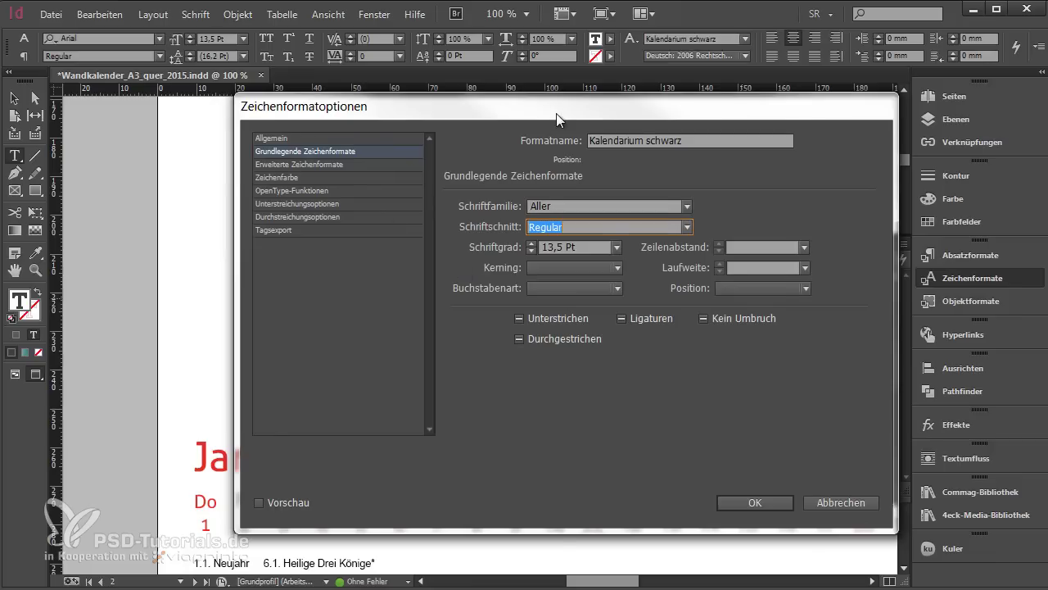
pyautogui.moveTo(556, 113); pyautogui.dragTo(616, 90)
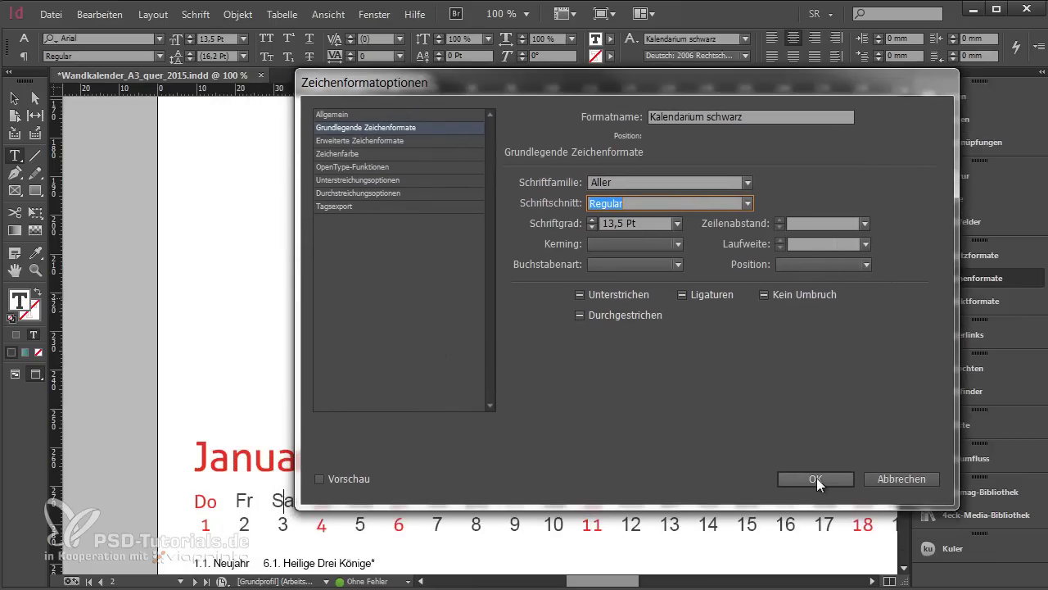
pyautogui.click(816, 478)
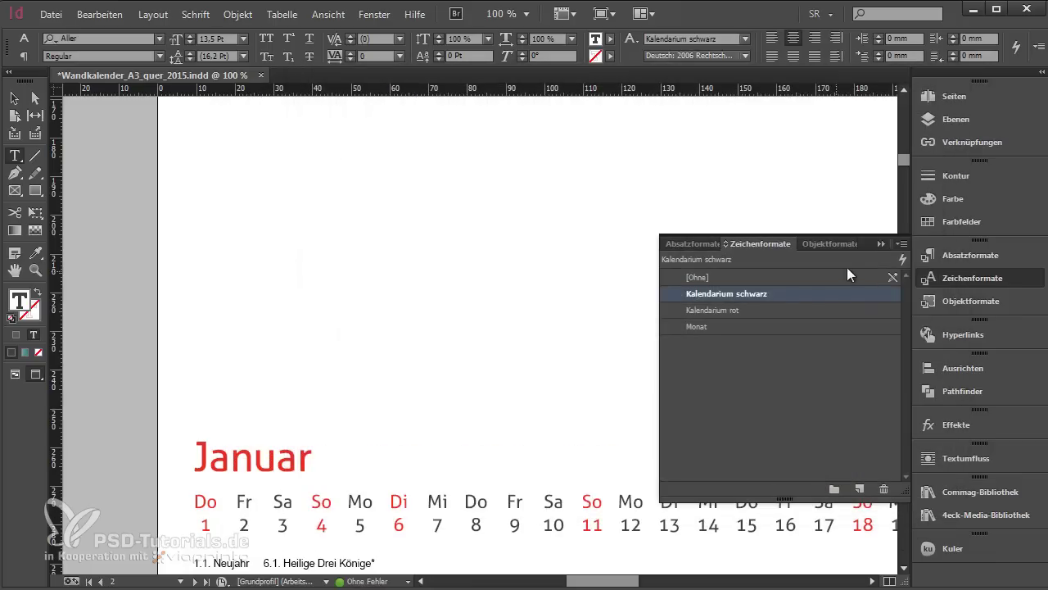
pyautogui.click(881, 243)
# Review the whole January page and the list of character styles
pyautogui.click(14, 98)
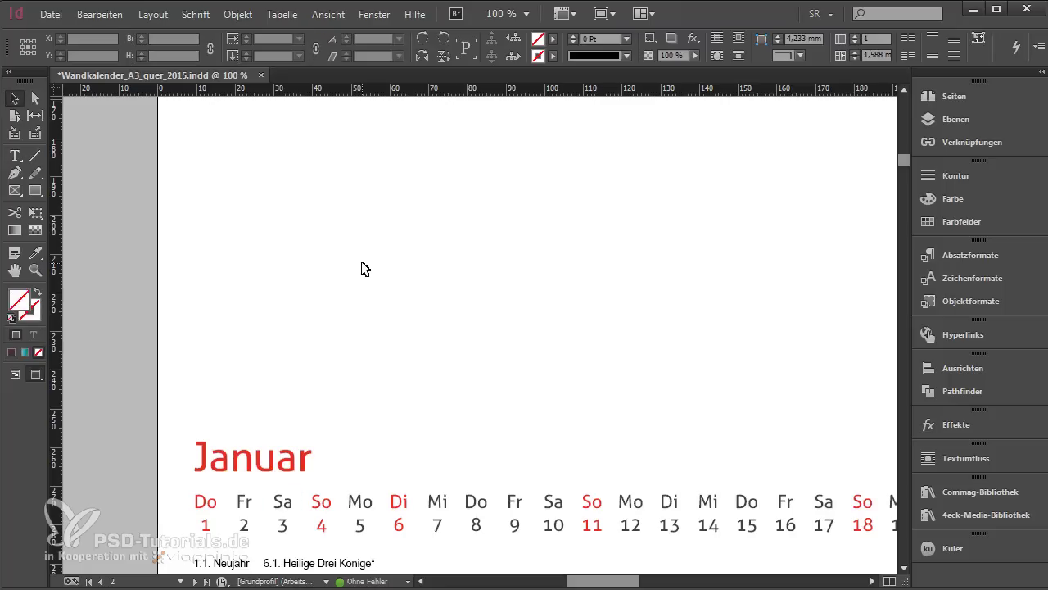
pyautogui.click(364, 269)
pyautogui.hotkey('ctrl', '0')
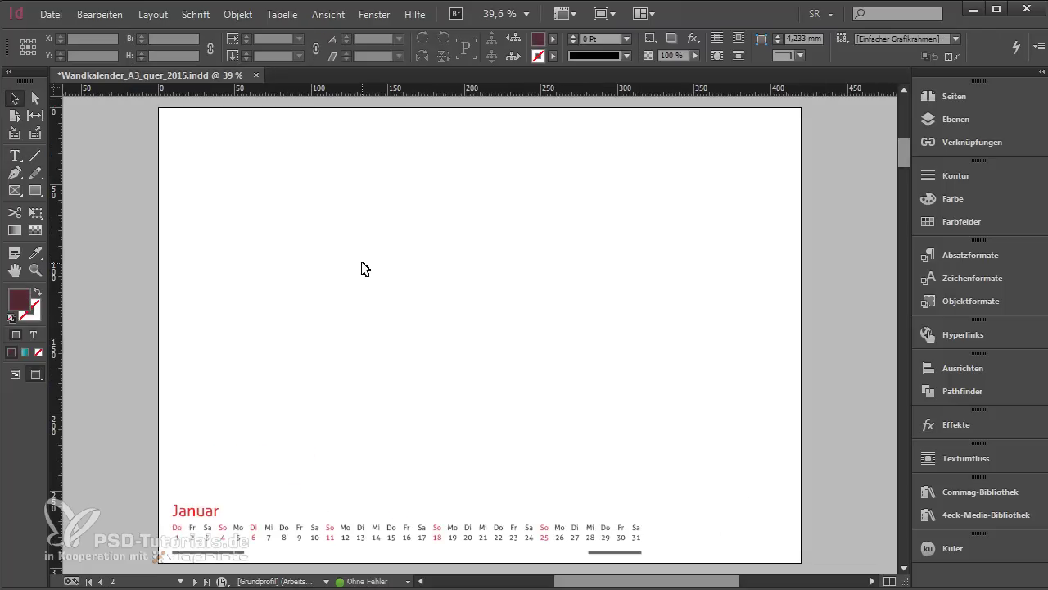
pyautogui.click(963, 281)
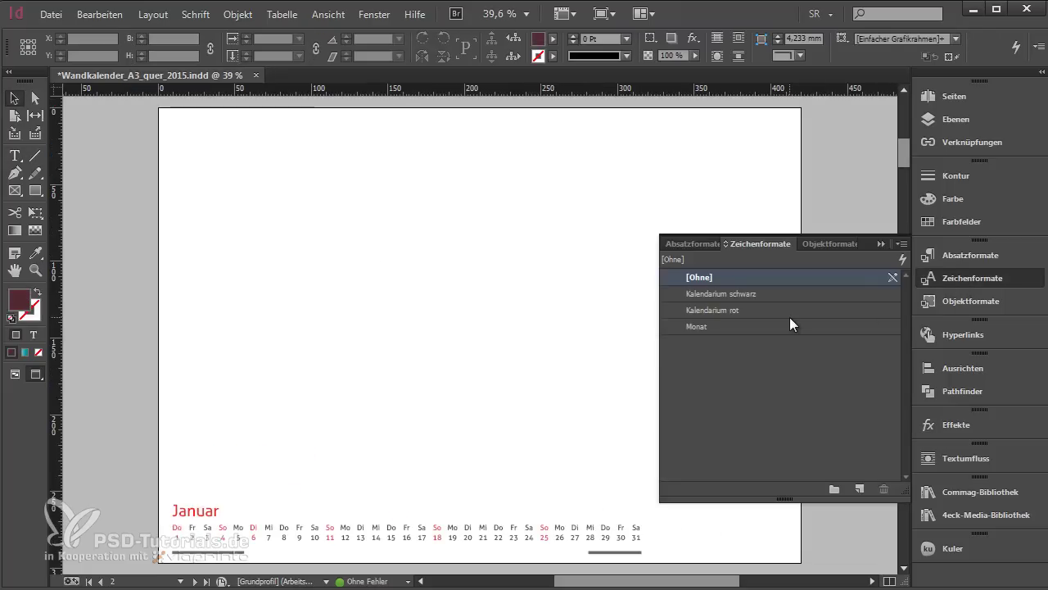
pyautogui.click(879, 244)
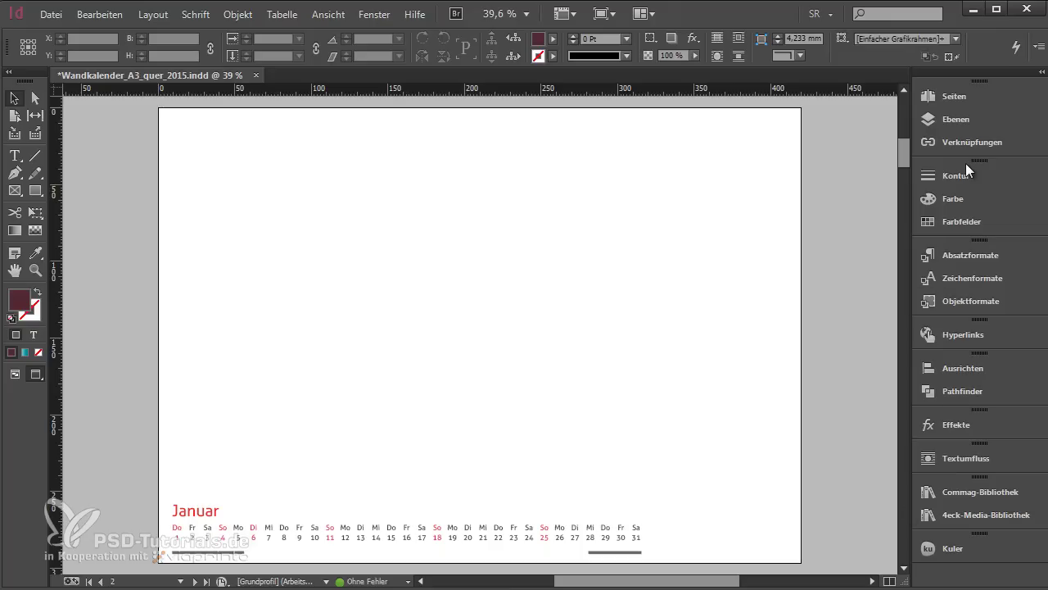
# Open the A-Mustervorlage master page for editing and leave preview mode so margins and bleed are shown
pyautogui.click(972, 106)
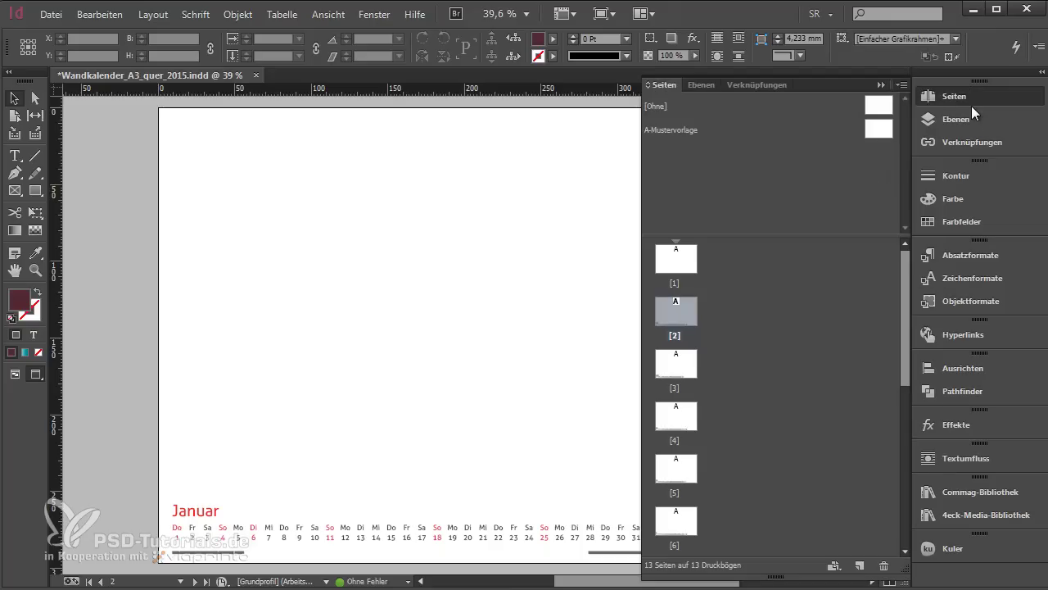
pyautogui.doubleClick(874, 132)
pyautogui.click(881, 85)
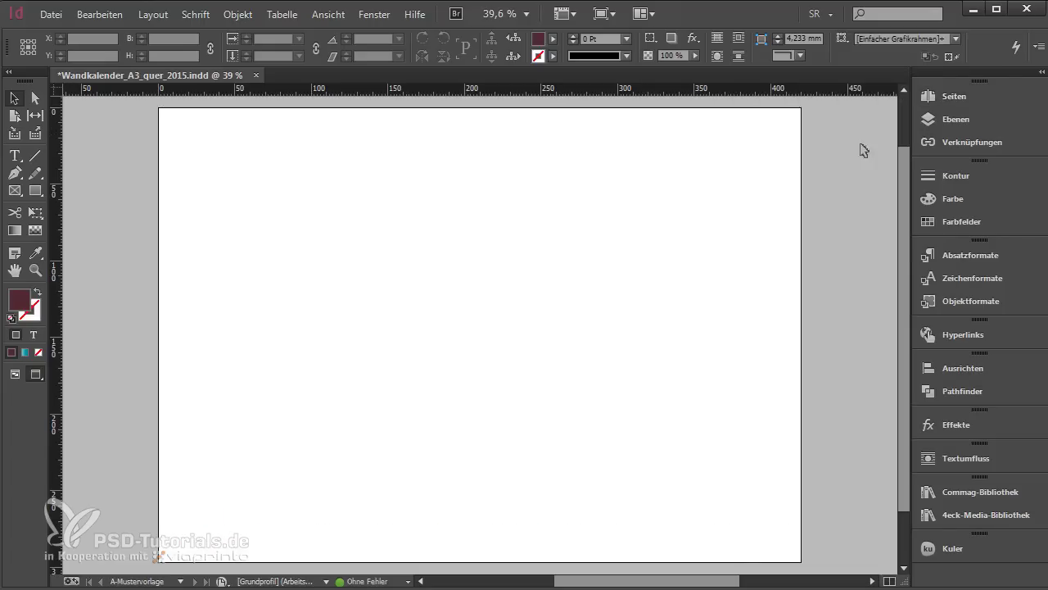
pyautogui.press('w')
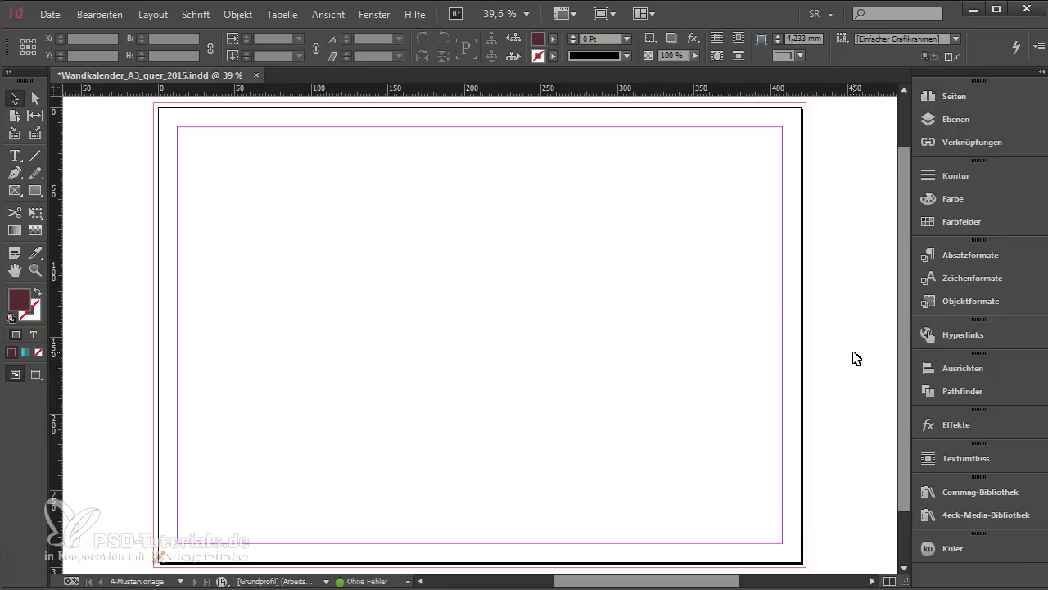
# Place the "4eck + claim" logo from the 4eck-Media-Bibliothek in the master page's lower-right margin corner
pyautogui.click(942, 513)
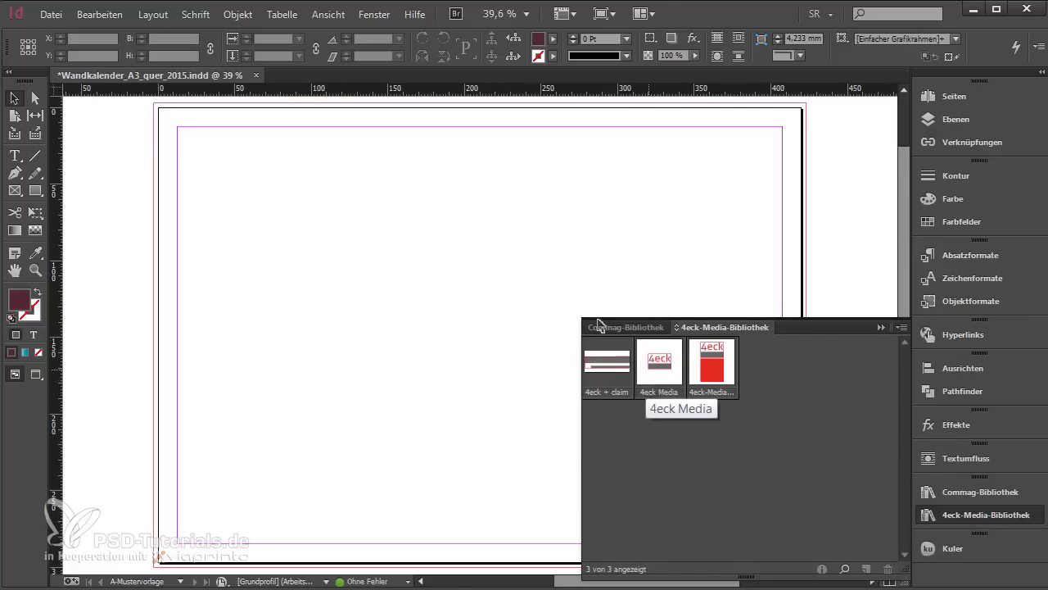
pyautogui.click(51, 14)
pyautogui.moveTo(73, 35)
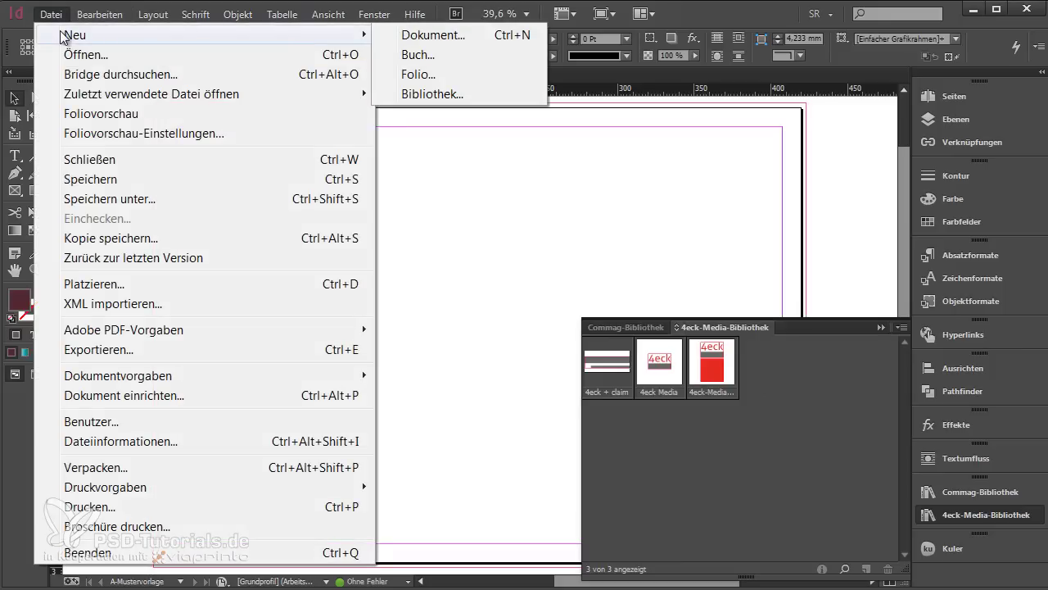
pyautogui.click(814, 333)
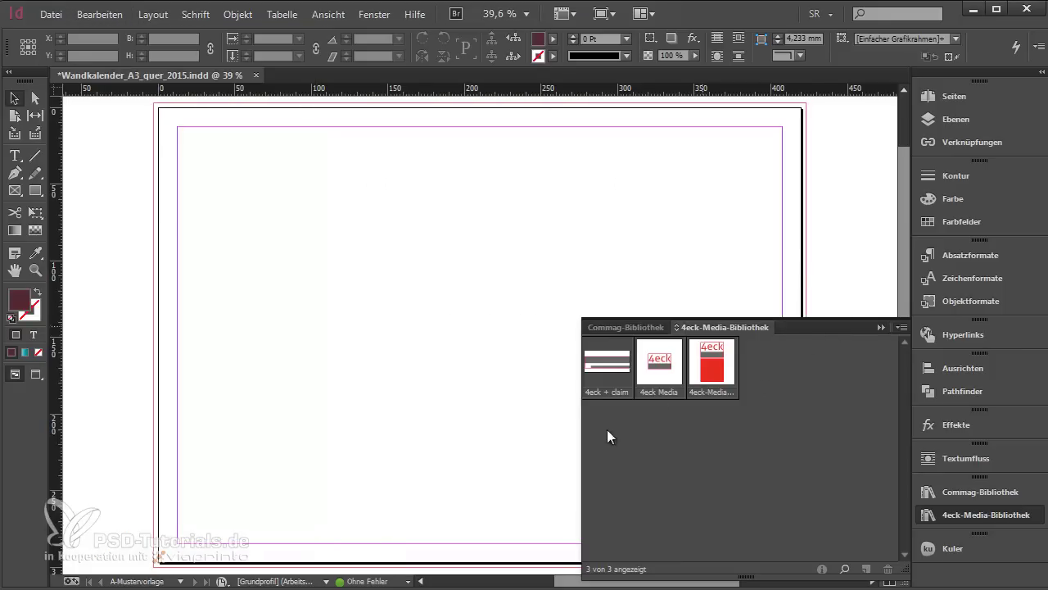
pyautogui.moveTo(568, 584); pyautogui.dragTo(616, 584)
pyautogui.moveTo(605, 372); pyautogui.dragTo(515, 529)
pyautogui.click(537, 364)
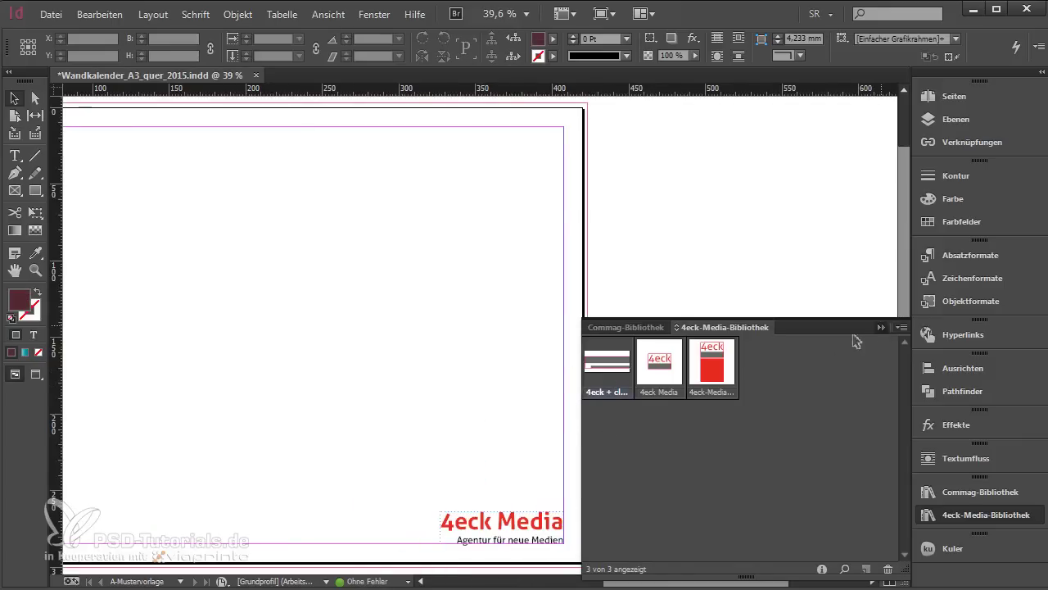
pyautogui.moveTo(435, 389); pyautogui.dragTo(650, 381)
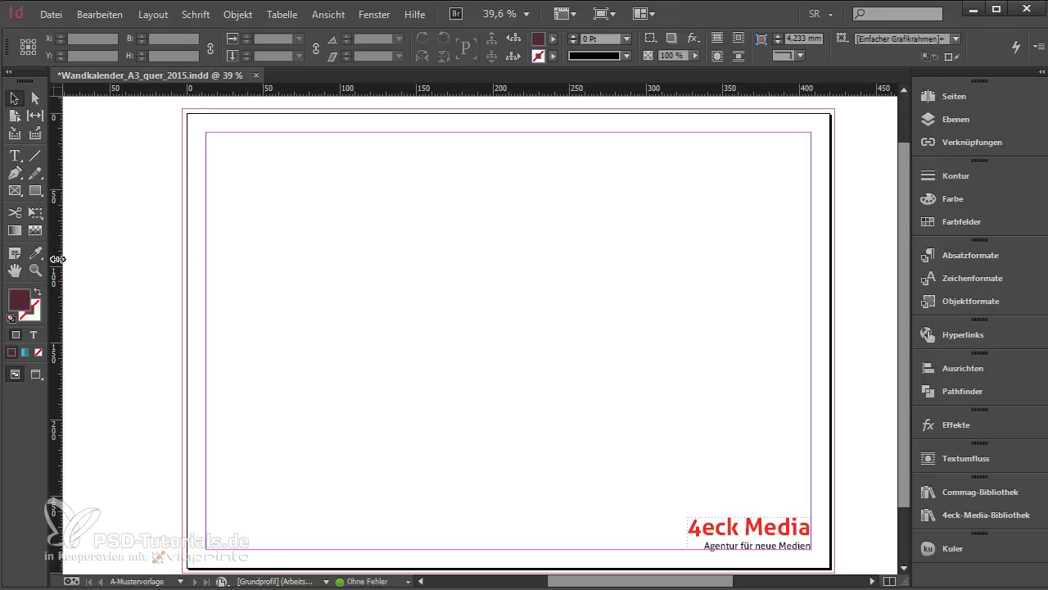
# Add a vertical guide at X 210 mm on the master page
pyautogui.moveTo(59, 267); pyautogui.dragTo(399, 278)
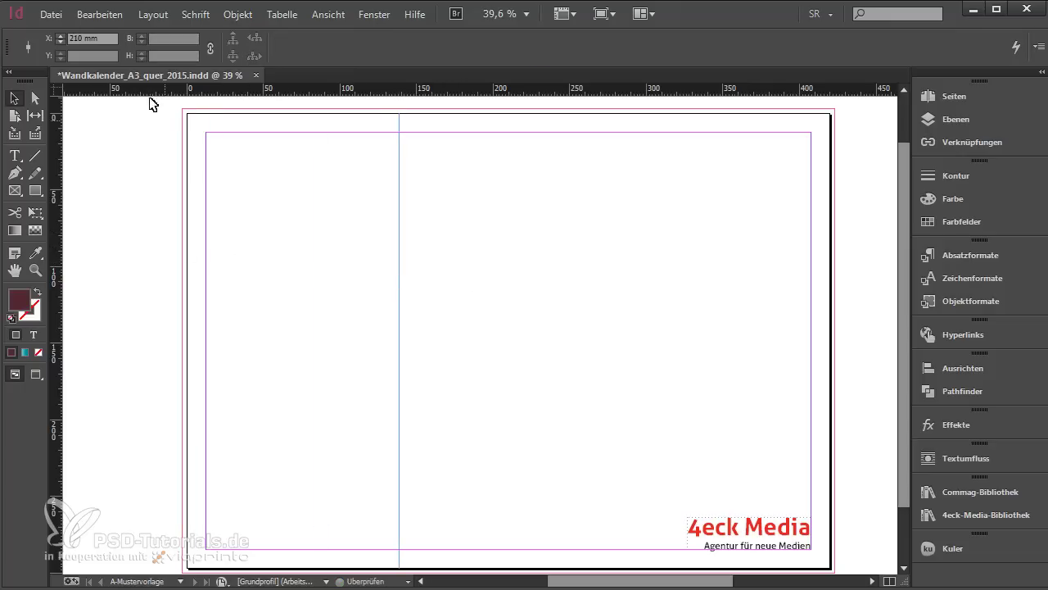
pyautogui.click(93, 38)
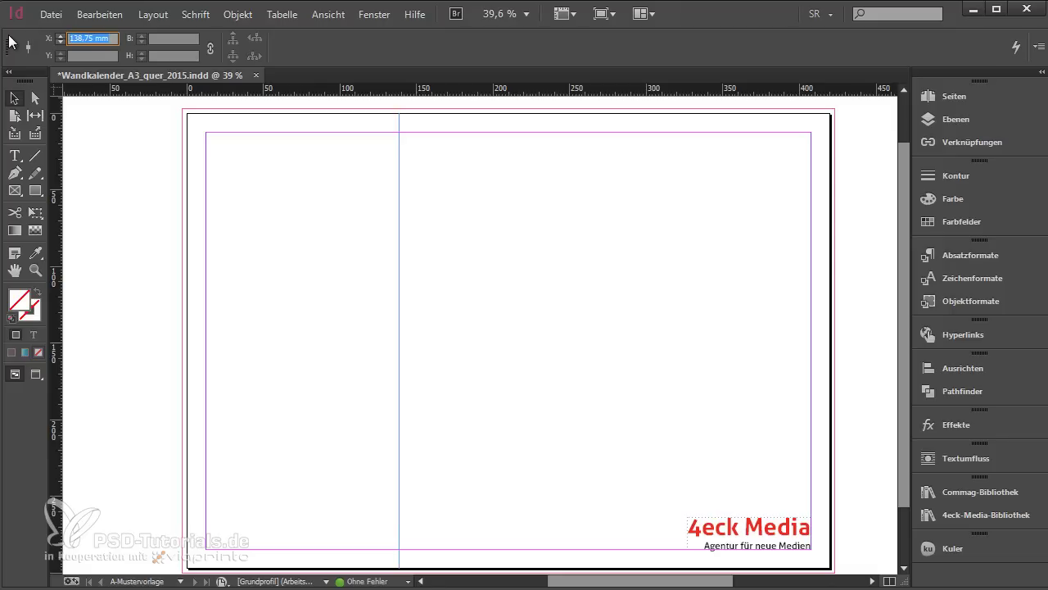
pyautogui.write('210')
pyautogui.press('Return')
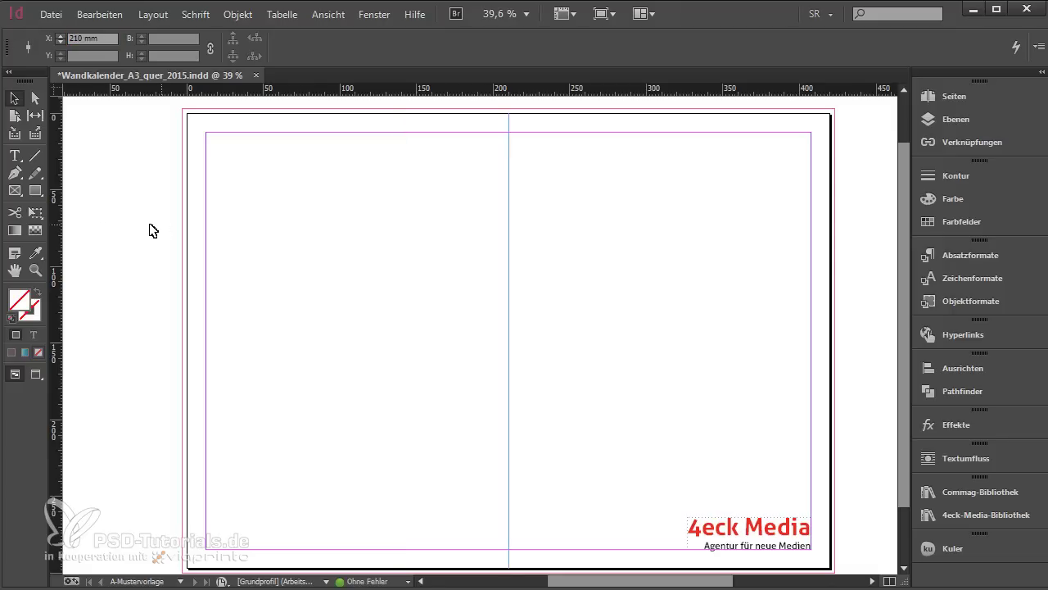
pyautogui.click(150, 229)
# Add a second vertical guide to the master page at X 105 mm
pyautogui.moveTo(61, 244); pyautogui.dragTo(305, 276)
pyautogui.doubleClick(106, 39)
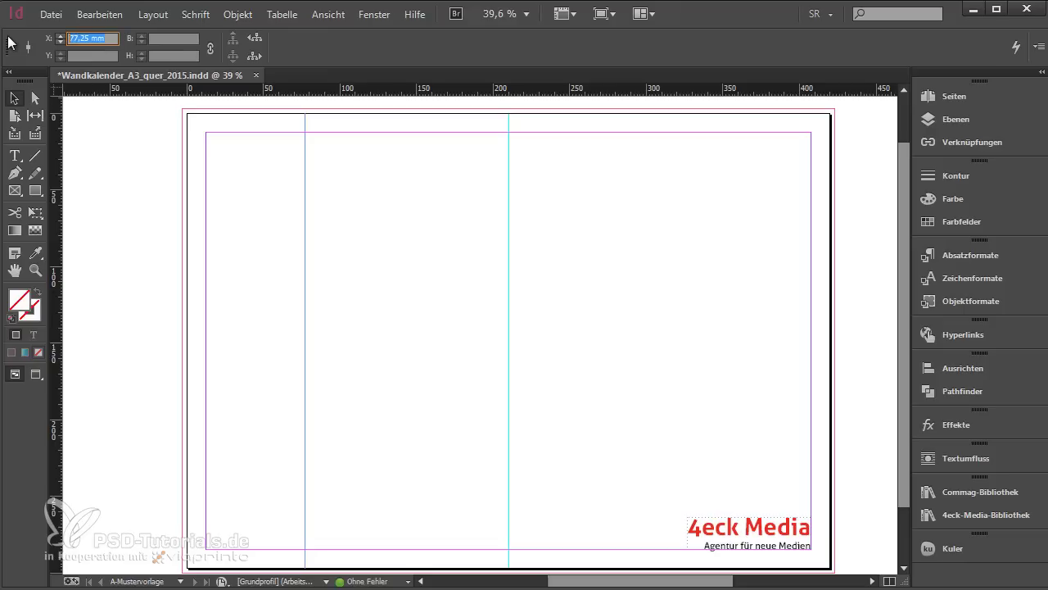
pyautogui.write('105')
pyautogui.press('Return')
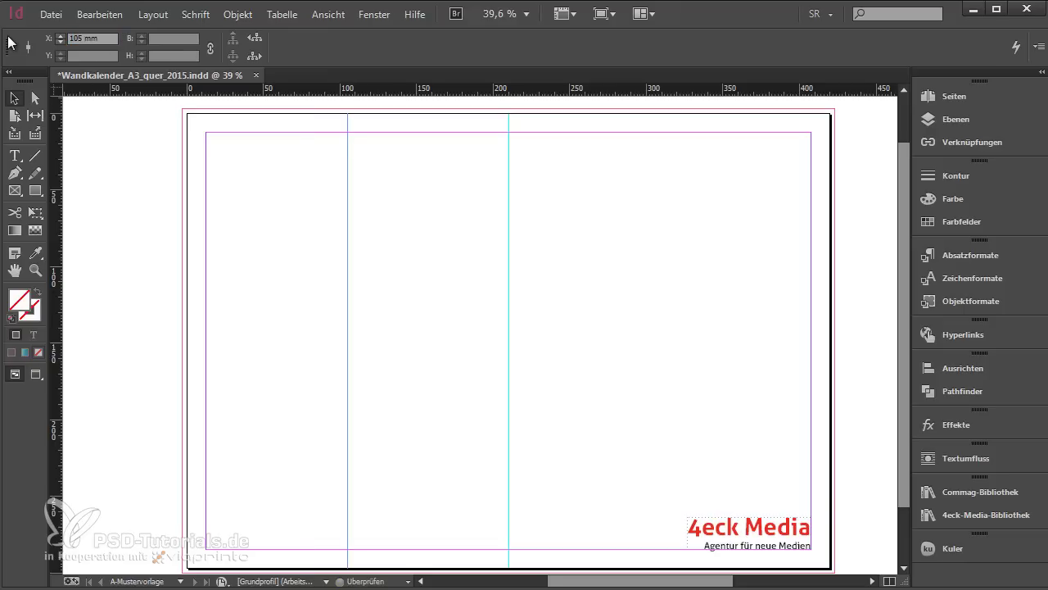
# Add a third vertical guide to the master page at X 315 mm and deselect it
pyautogui.moveTo(63, 246); pyautogui.dragTo(650, 292)
pyautogui.doubleClick(86, 38)
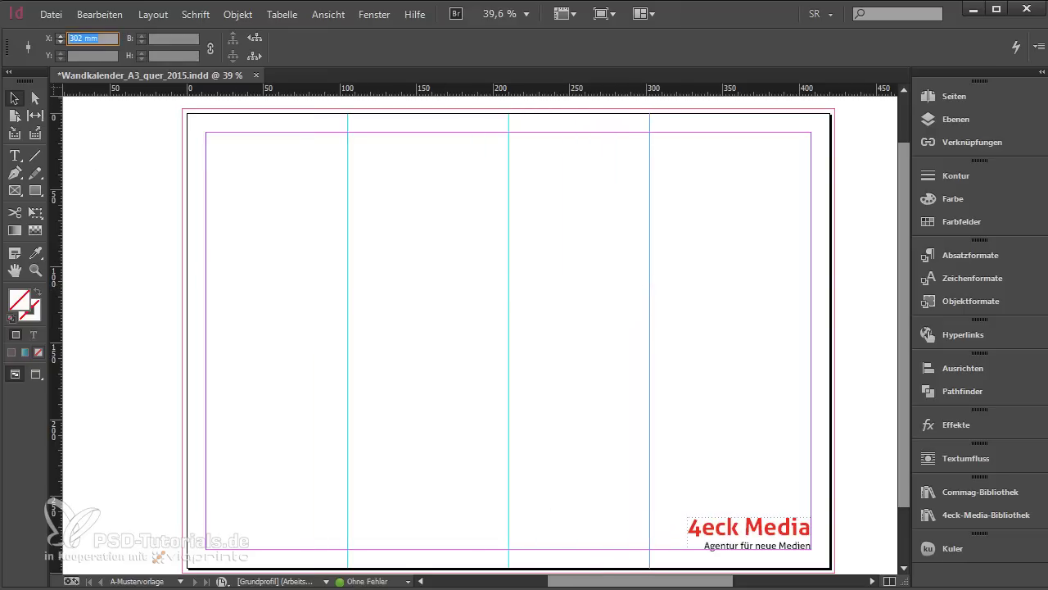
pyautogui.write('315')
pyautogui.press('Return')
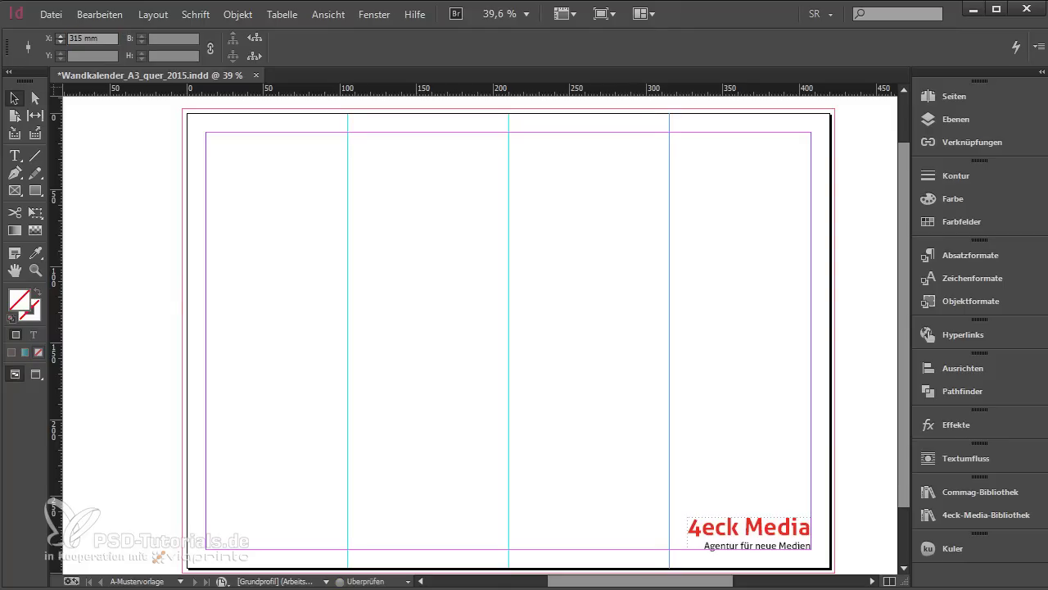
pyautogui.click(270, 328)
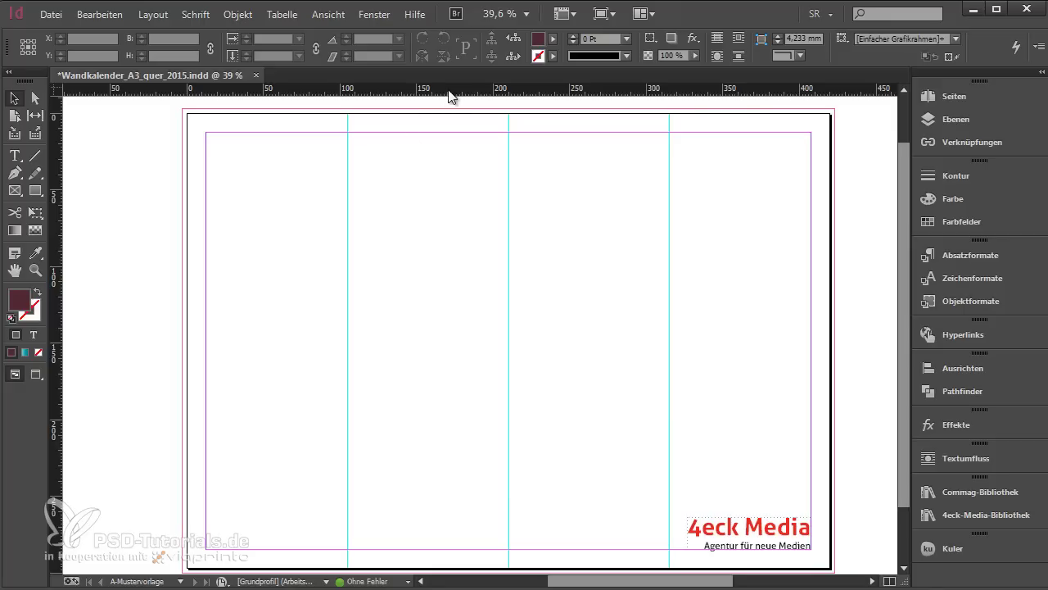
# Add two horizontal guides to the master page, one just below the top margin and one at Y 244.3 mm
pyautogui.moveTo(449, 91); pyautogui.dragTo(451, 136)
pyautogui.click(422, 267)
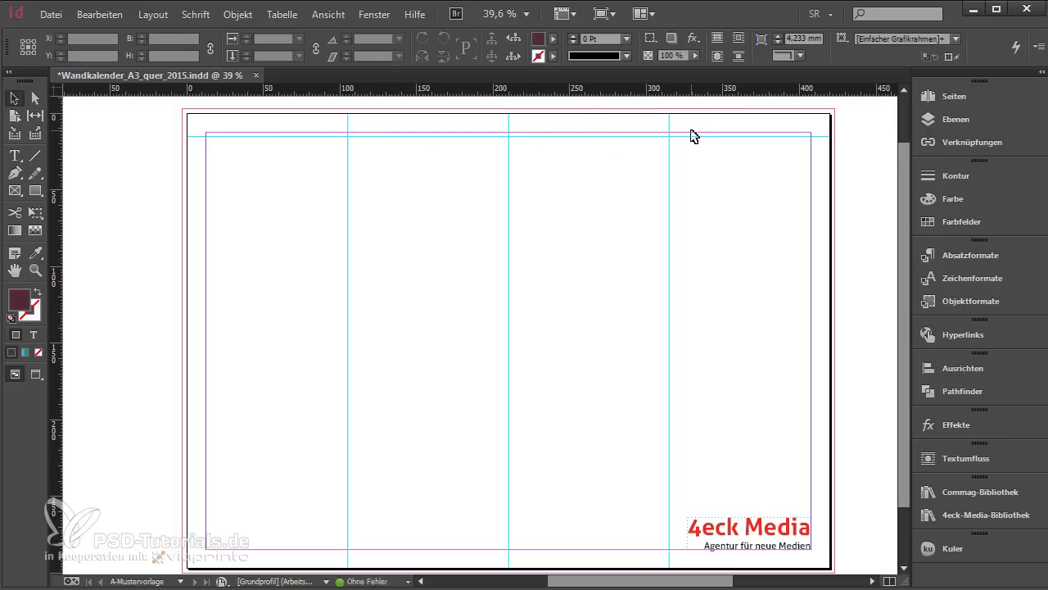
pyautogui.moveTo(469, 96); pyautogui.dragTo(462, 316)
pyautogui.click(115, 57)
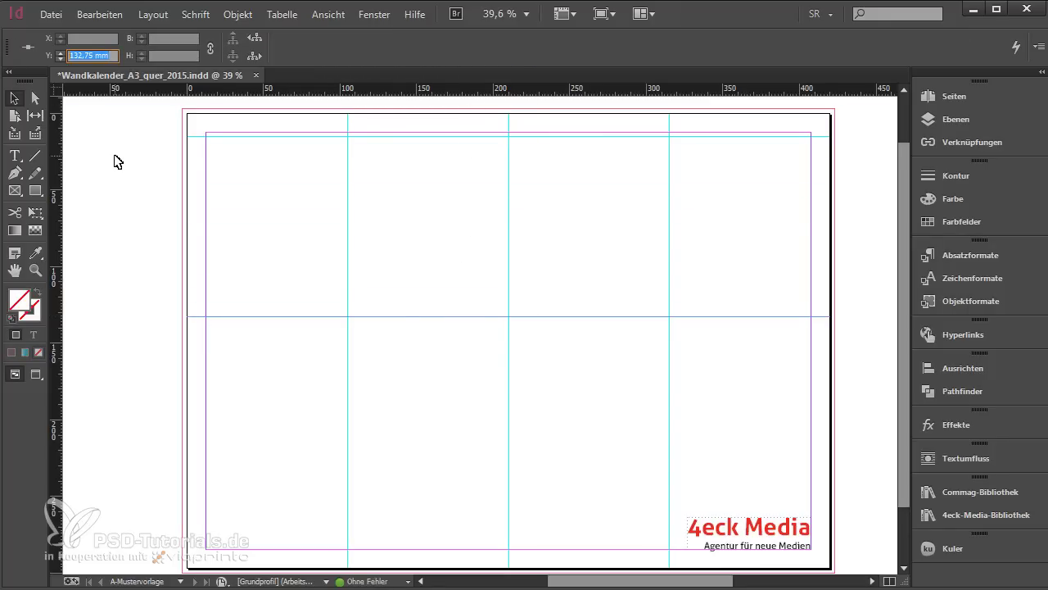
pyautogui.write('244.3')
pyautogui.press('Return')
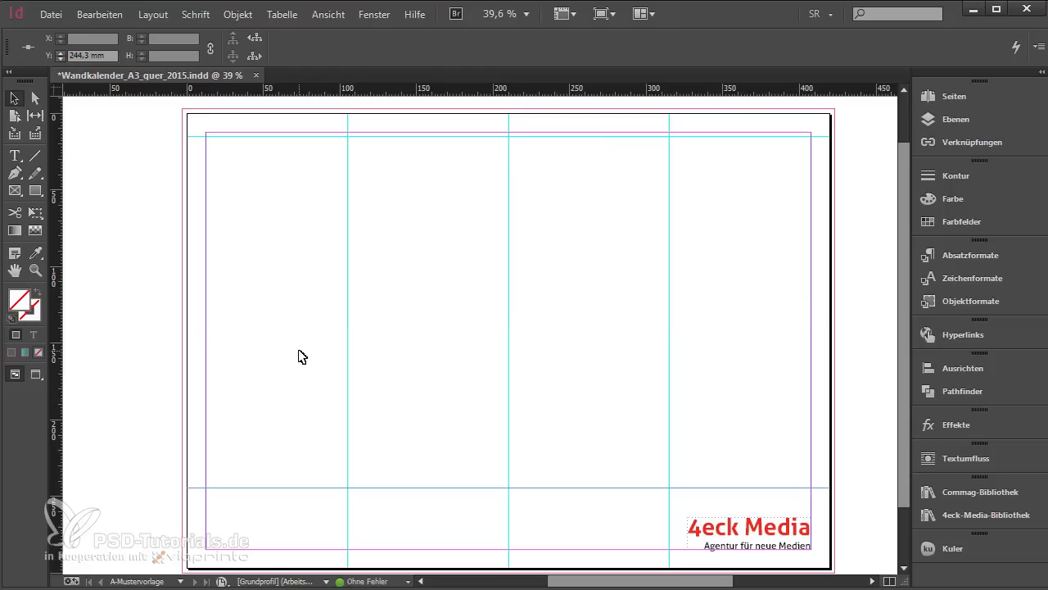
pyautogui.click(300, 355)
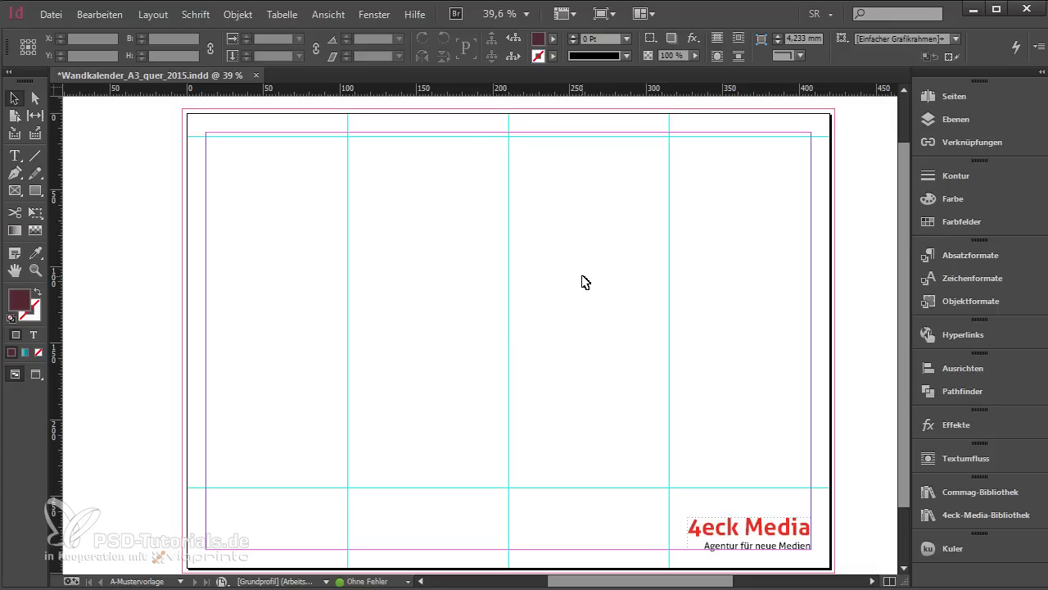
# Check how the master page's logo and guides appear on the cover page and the January page
pyautogui.click(947, 100)
pyautogui.doubleClick(681, 271)
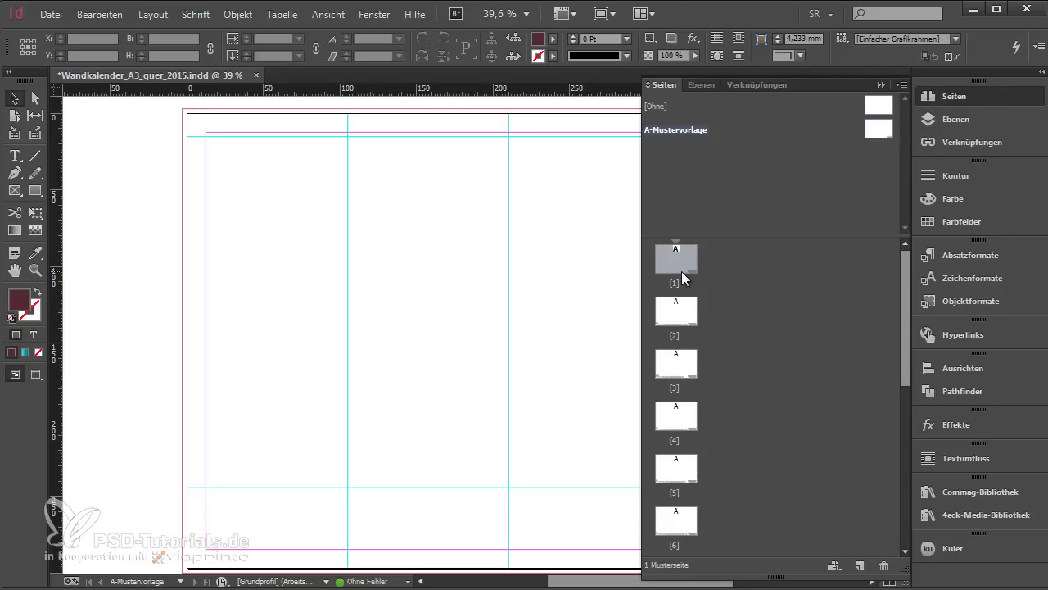
pyautogui.click(881, 84)
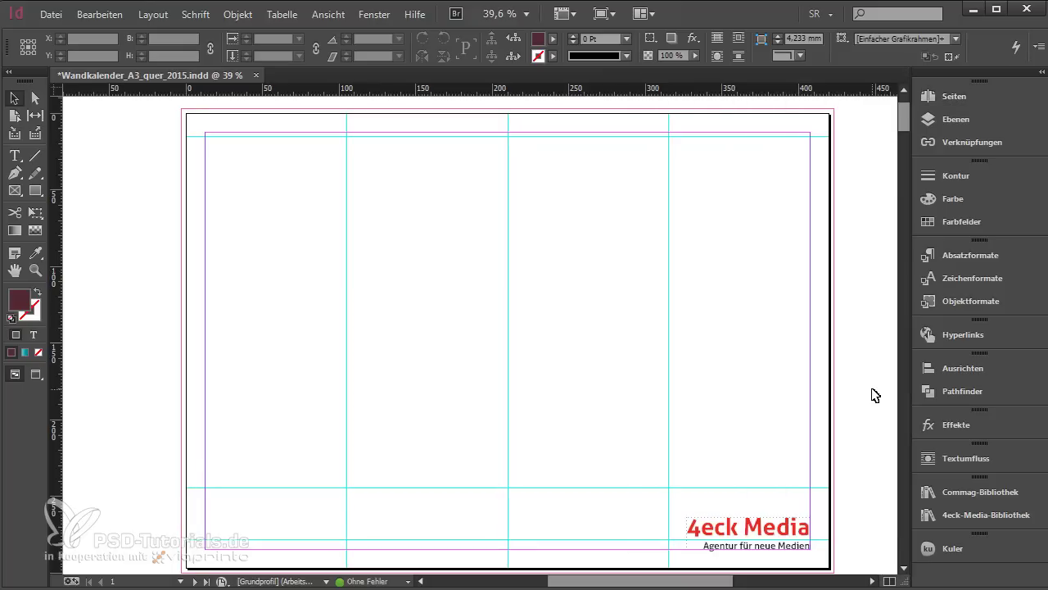
pyautogui.click(1015, 97)
pyautogui.doubleClick(679, 317)
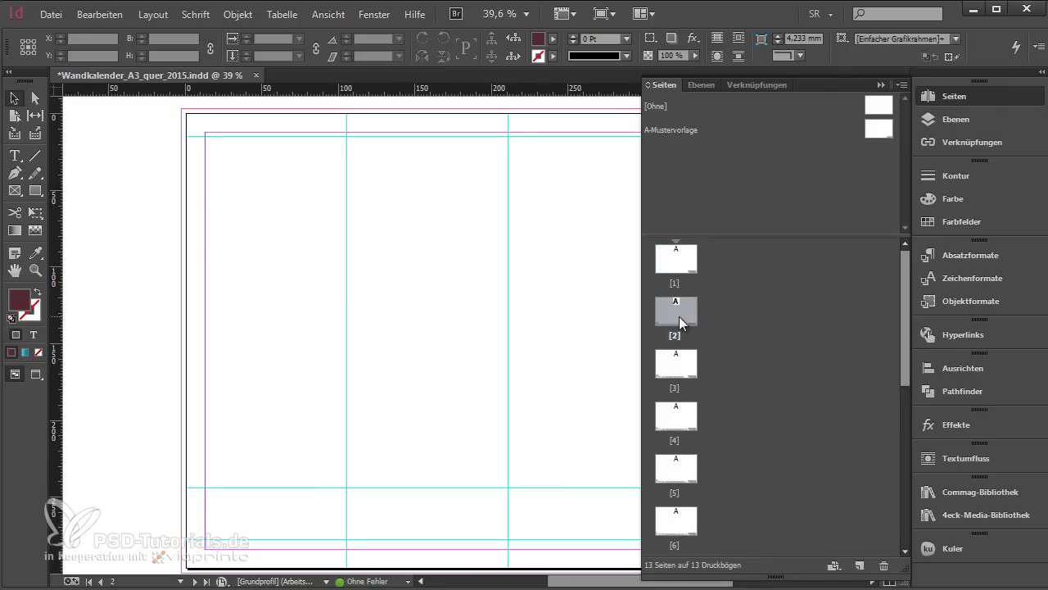
pyautogui.moveTo(533, 375); pyautogui.dragTo(400, 399)
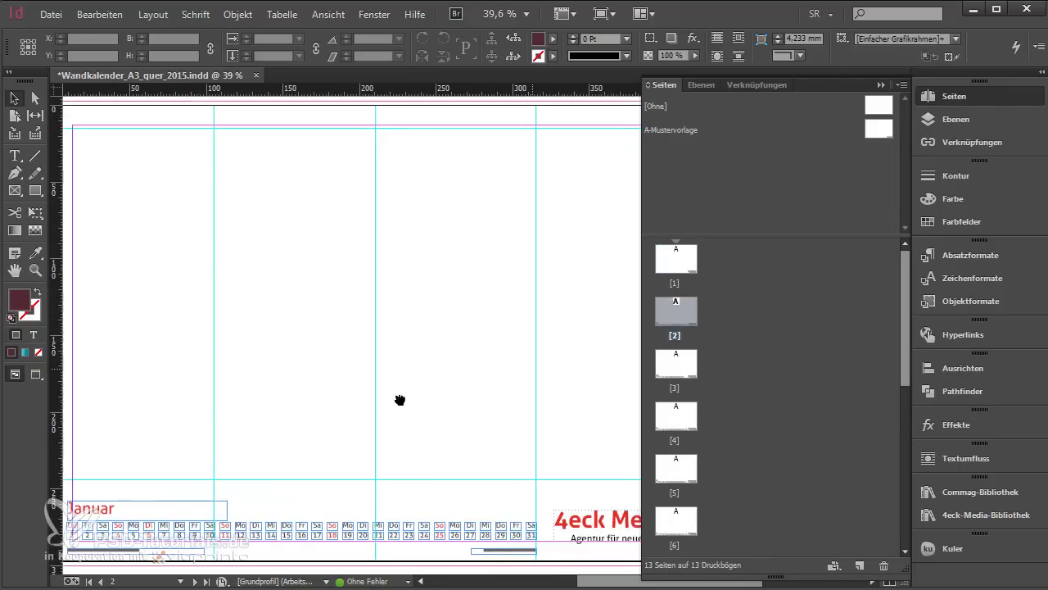
pyautogui.click(881, 85)
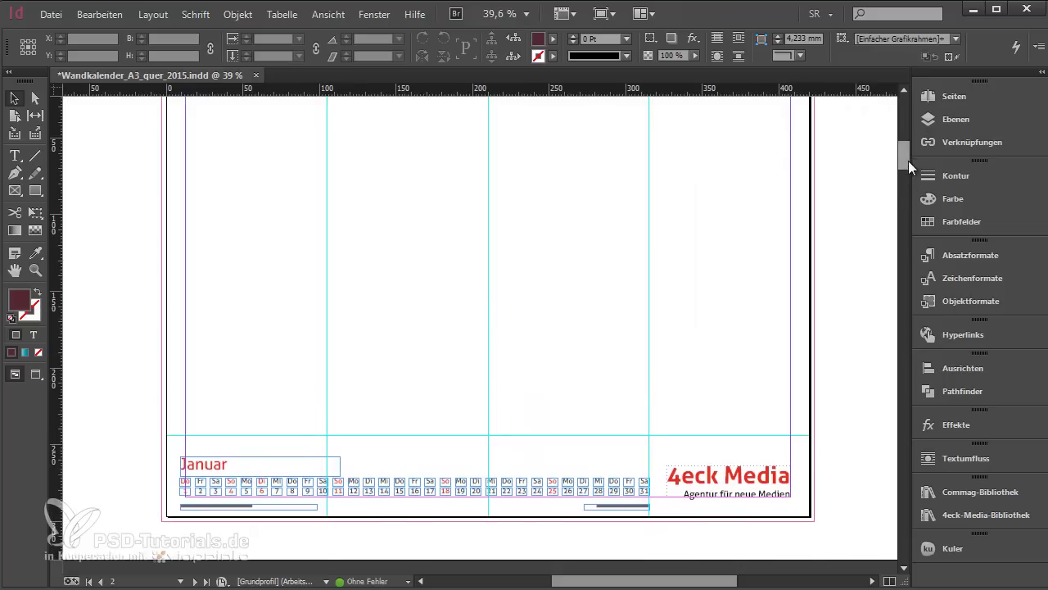
pyautogui.moveTo(908, 161); pyautogui.dragTo(906, 122)
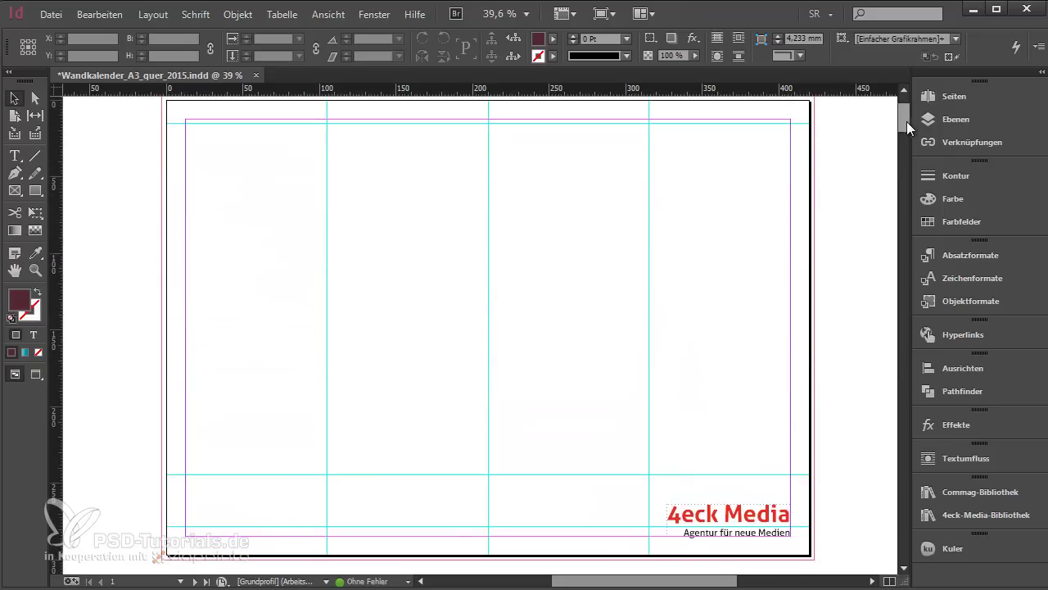
# Apply the [Ohne] master to page 1 to remove the logo and master guides from the cover
pyautogui.click(953, 97)
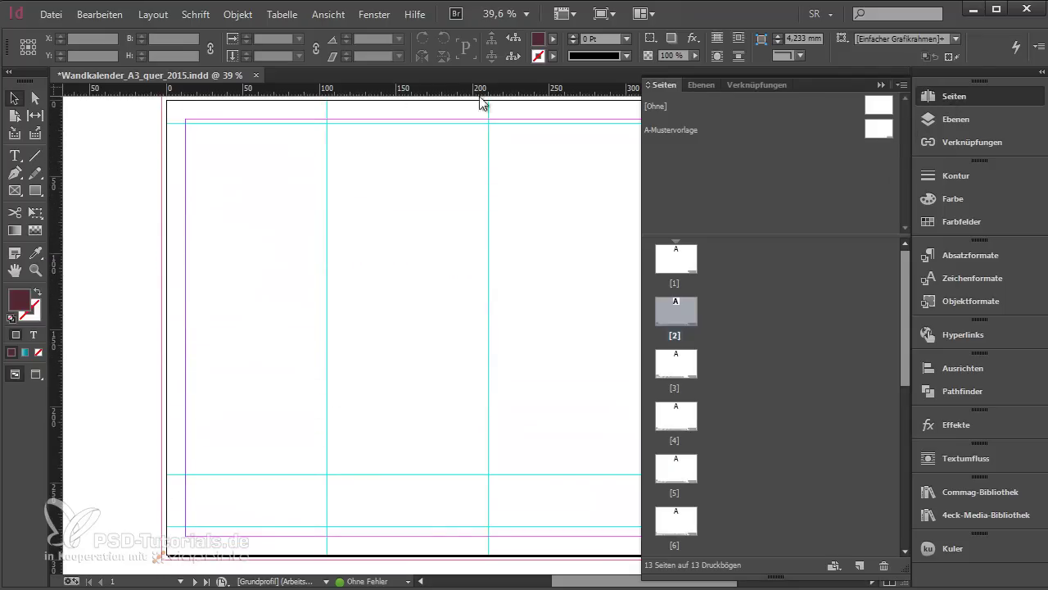
pyautogui.click(874, 106)
pyautogui.moveTo(881, 111)
pyautogui.mouseDown()
pyautogui.moveTo(763, 142)
pyautogui.moveTo(675, 259)
pyautogui.mouseUp()
pyautogui.click(877, 83)
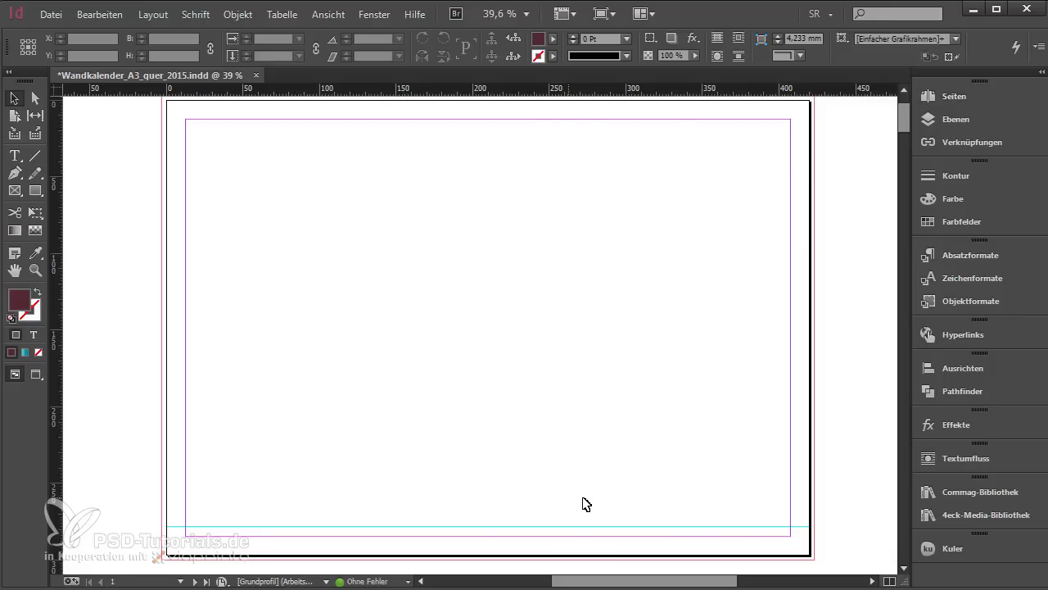
# Delete the remaining horizontal guide near the cover page's bottom margin
pyautogui.click(595, 526)
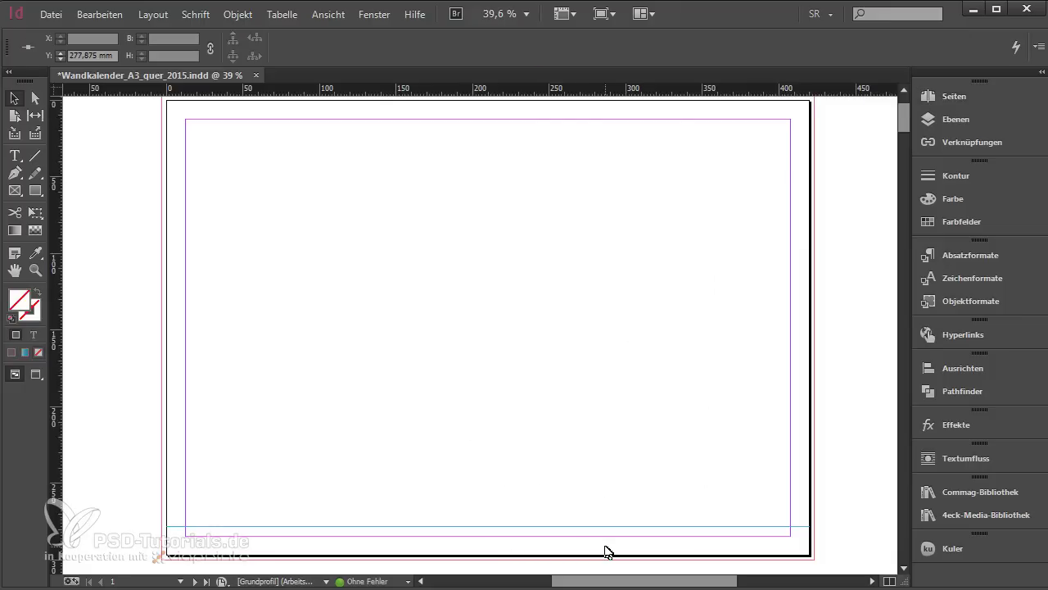
pyautogui.click(962, 94)
pyautogui.click(489, 424)
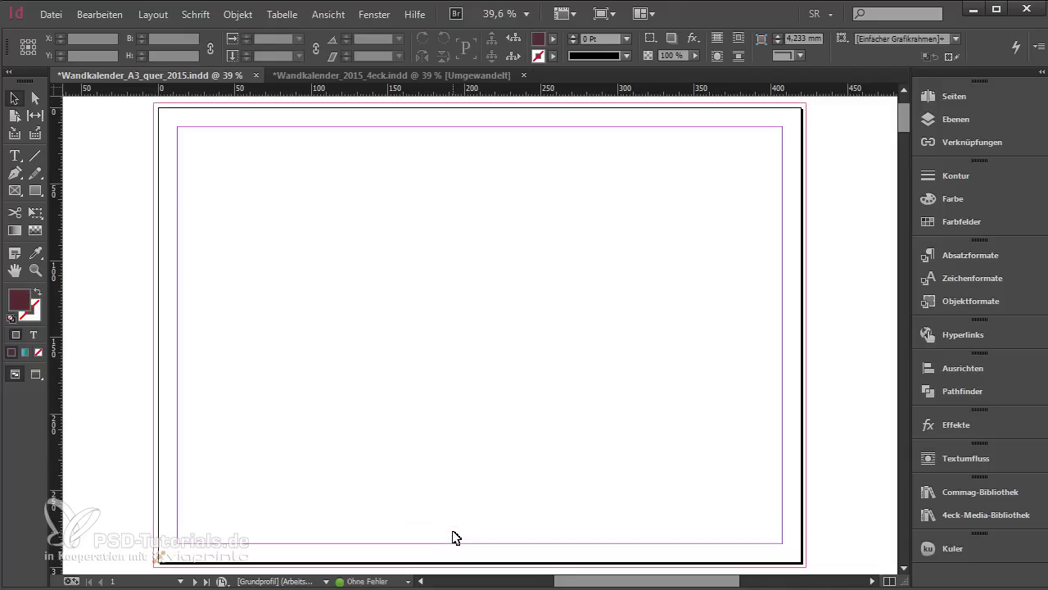
# Switch to the Wandkalender_2015_4eck document and examine the cover's three text elements, including the fonts and sizes of THINK and BIGGER
pyautogui.click(424, 73)
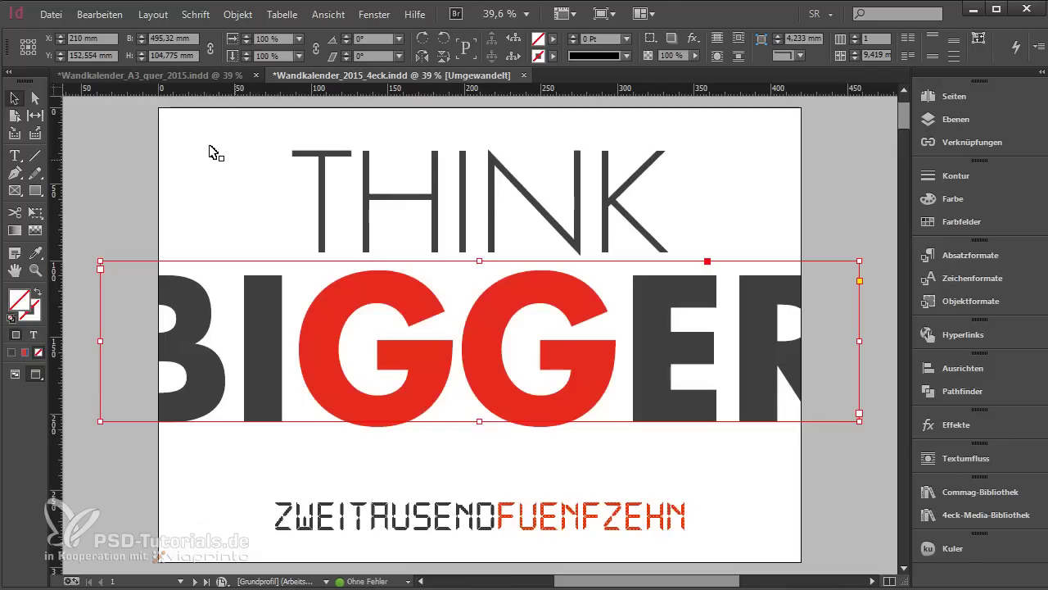
pyautogui.click(426, 208)
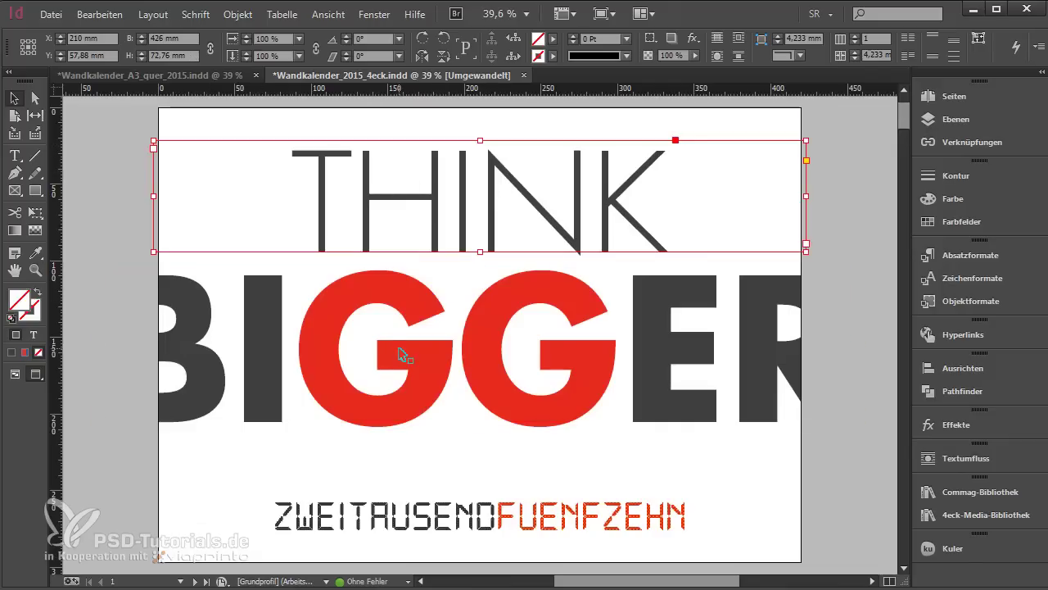
pyautogui.click(402, 352)
pyautogui.click(434, 519)
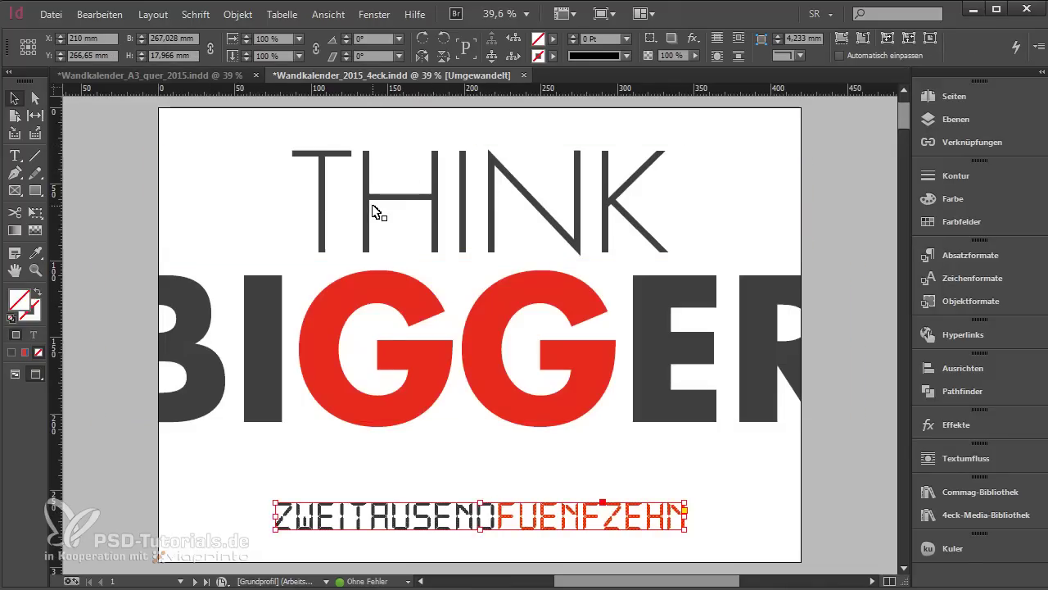
pyautogui.press('t')
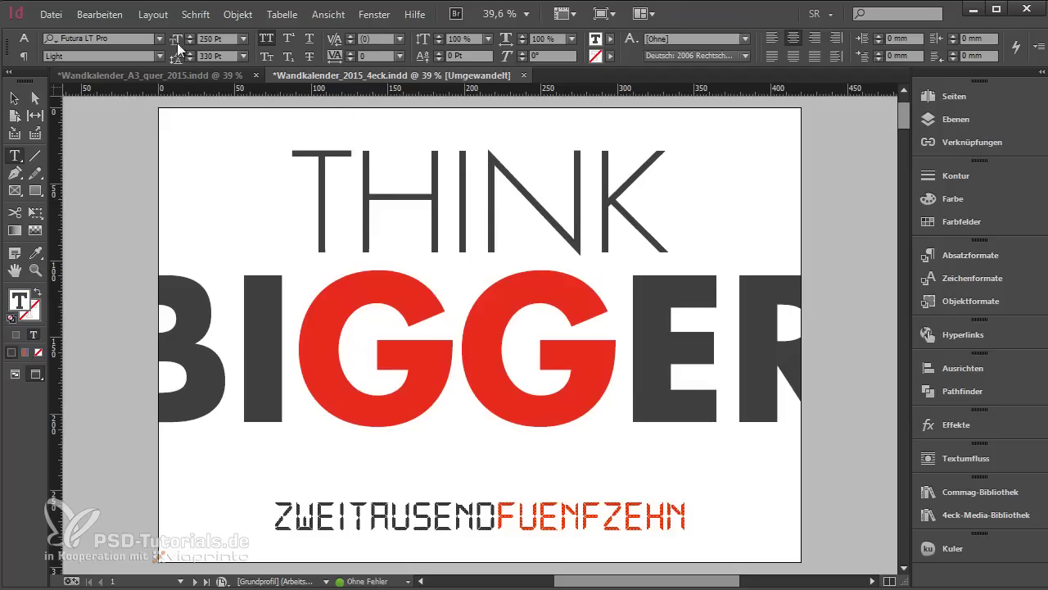
pyautogui.click(352, 303)
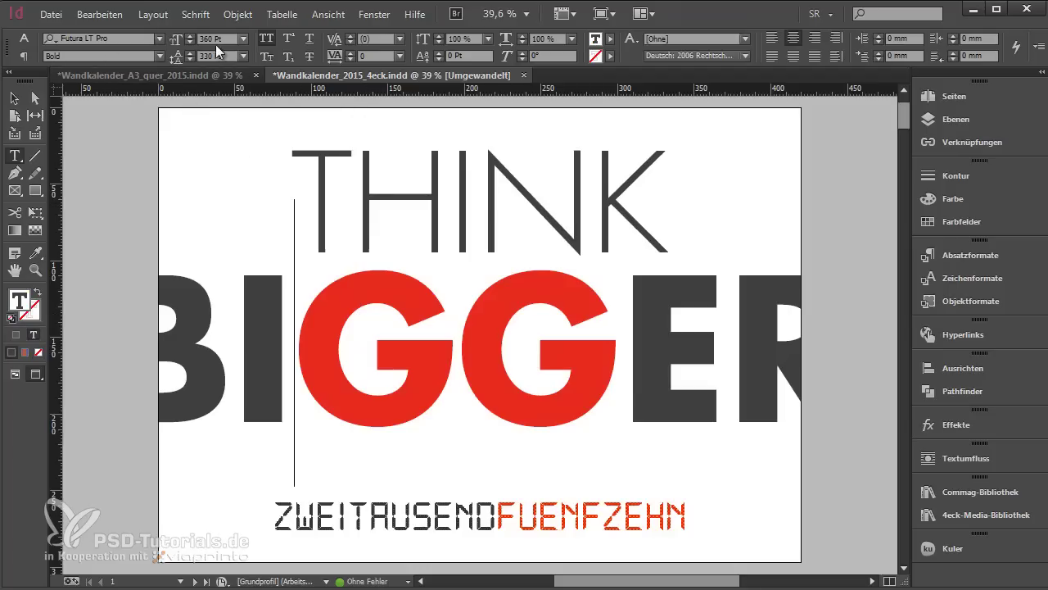
# Switch to the Wandkalender_A3_quer_2015 document and create a text frame 426 mm wide and 110.5 mm high spanning the cover's left and right bleed edges
pyautogui.click(106, 74)
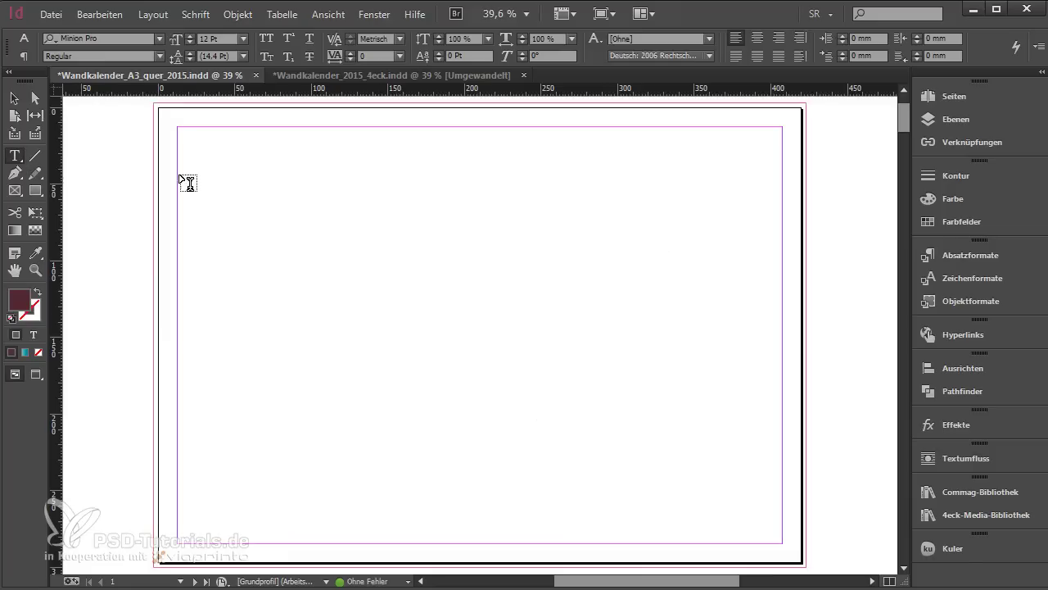
pyautogui.moveTo(128, 165); pyautogui.dragTo(830, 336)
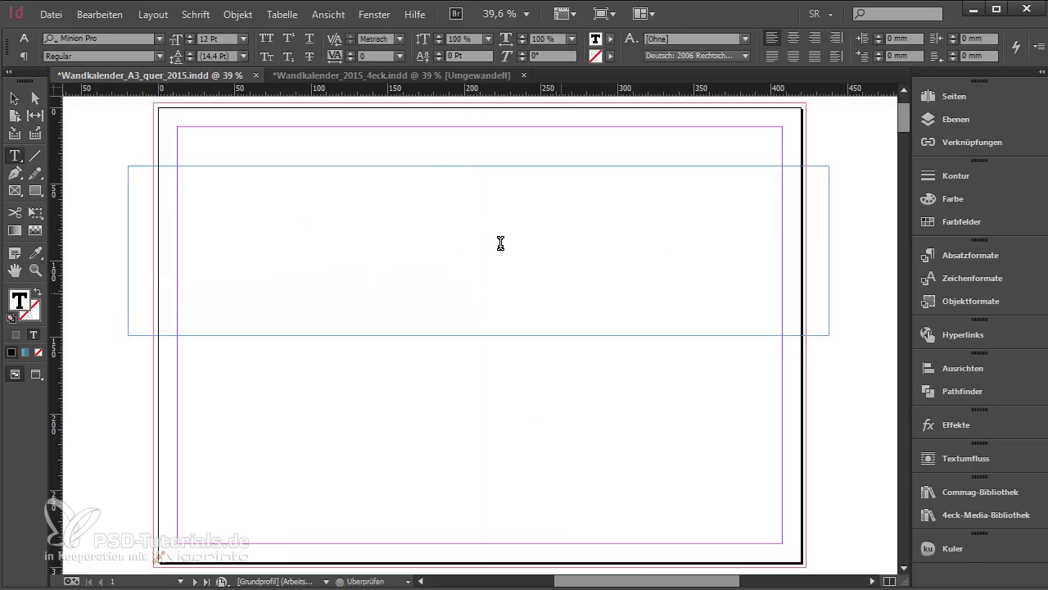
pyautogui.click(15, 99)
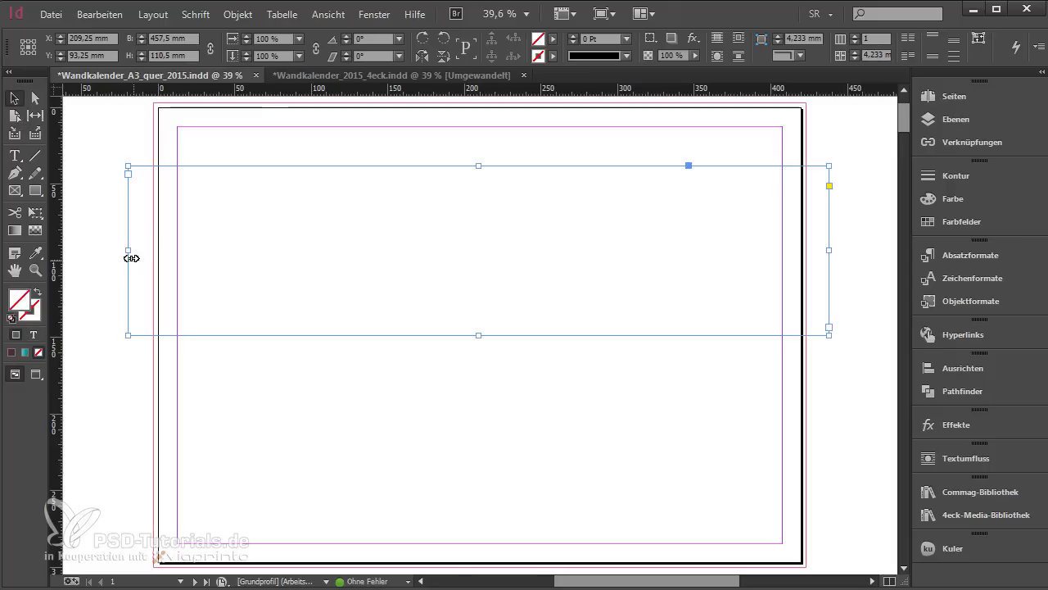
pyautogui.moveTo(130, 250); pyautogui.dragTo(153, 250)
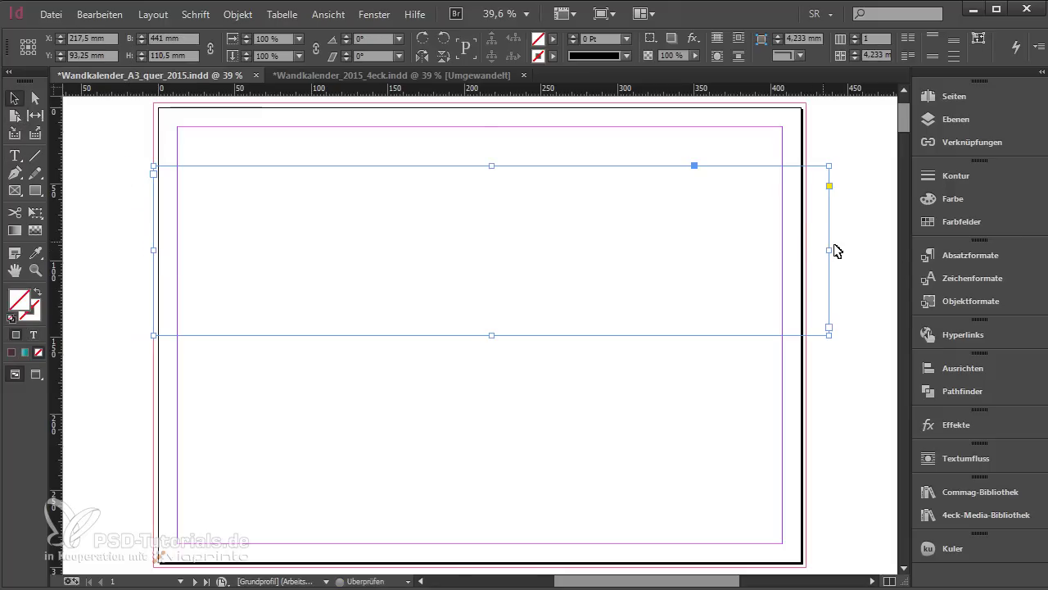
pyautogui.moveTo(829, 250); pyautogui.dragTo(809, 253)
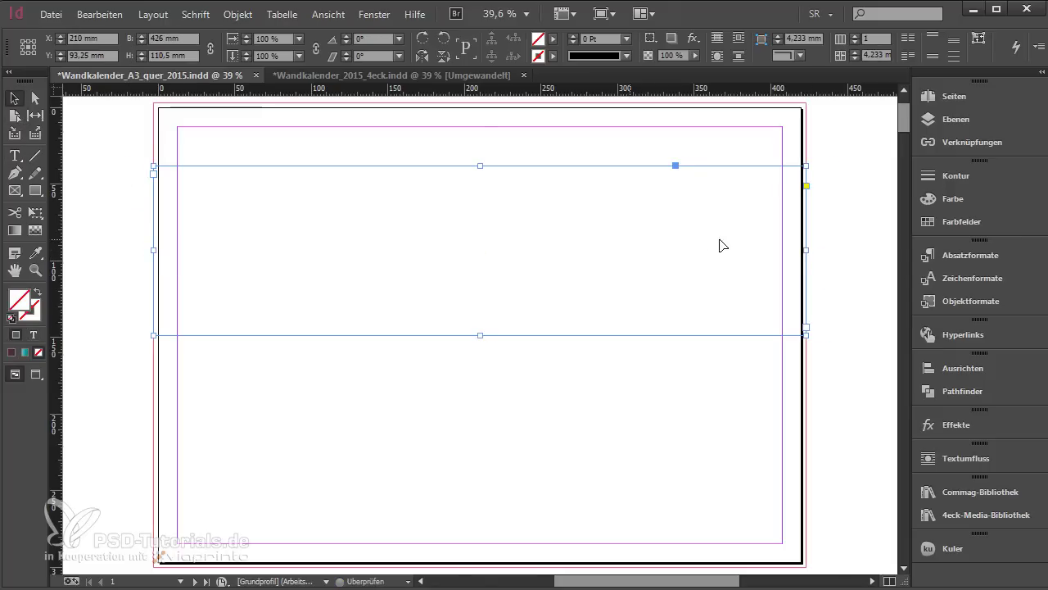
# Set the new frame's text formatting to Futura LT Pro Light, 250 pt, in the swatch C=0 M=0 Y=0 K=90
pyautogui.doubleClick(456, 212)
pyautogui.click(51, 41)
pyautogui.write('fut')
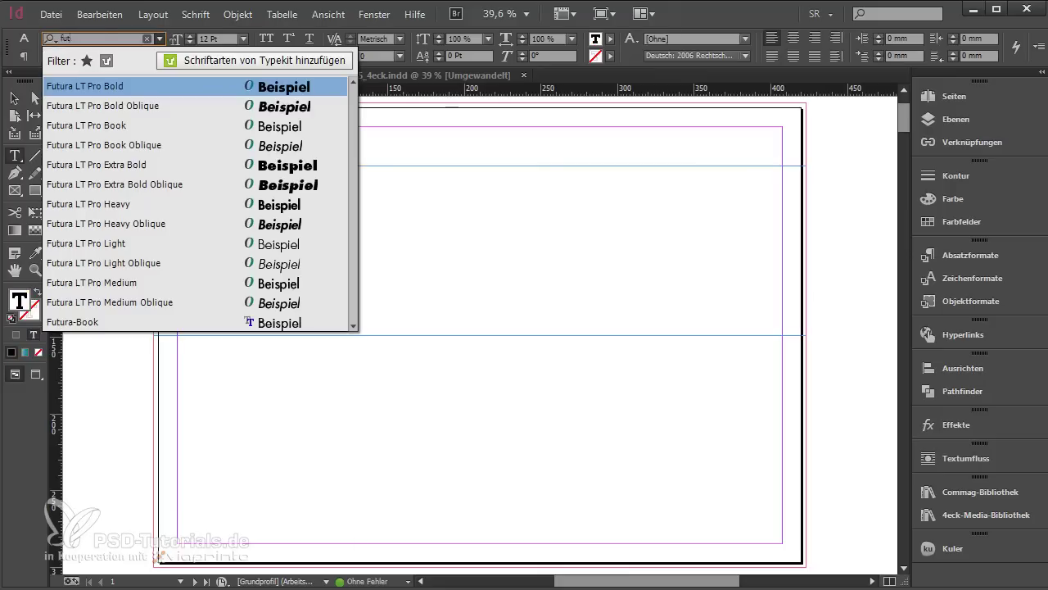
pyautogui.write('ur')
pyautogui.click(119, 243)
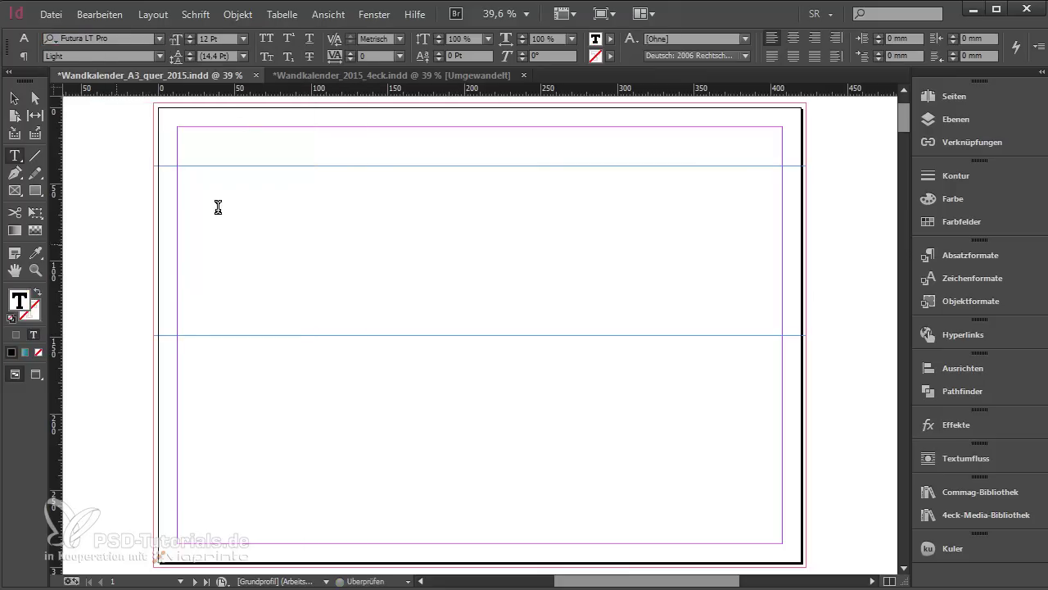
pyautogui.tripleClick(217, 41)
pyautogui.write('250')
pyautogui.press('Return')
pyautogui.press('Tab')
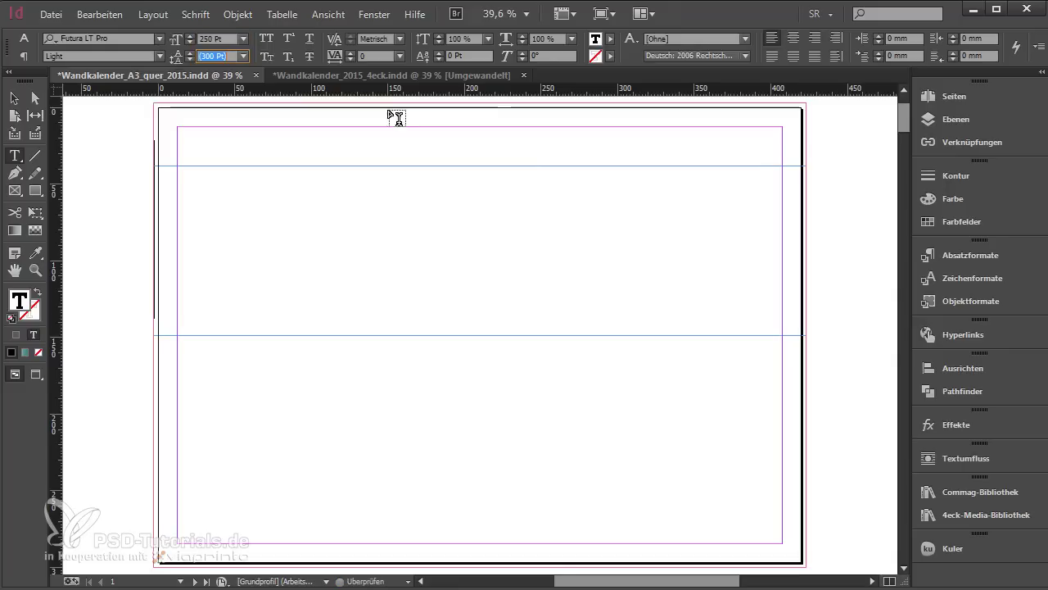
pyautogui.click(611, 39)
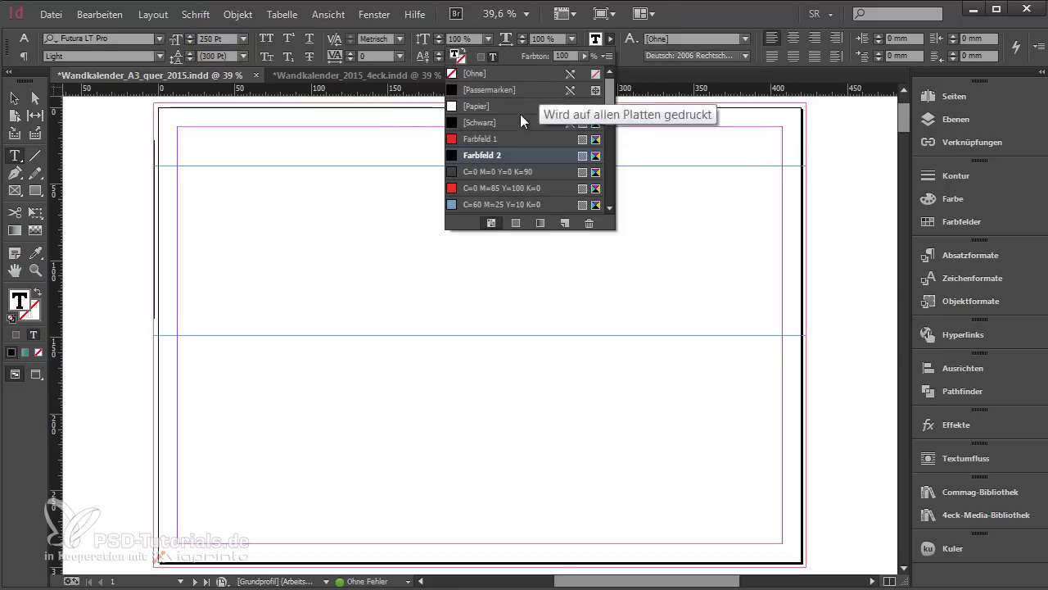
pyautogui.click(505, 172)
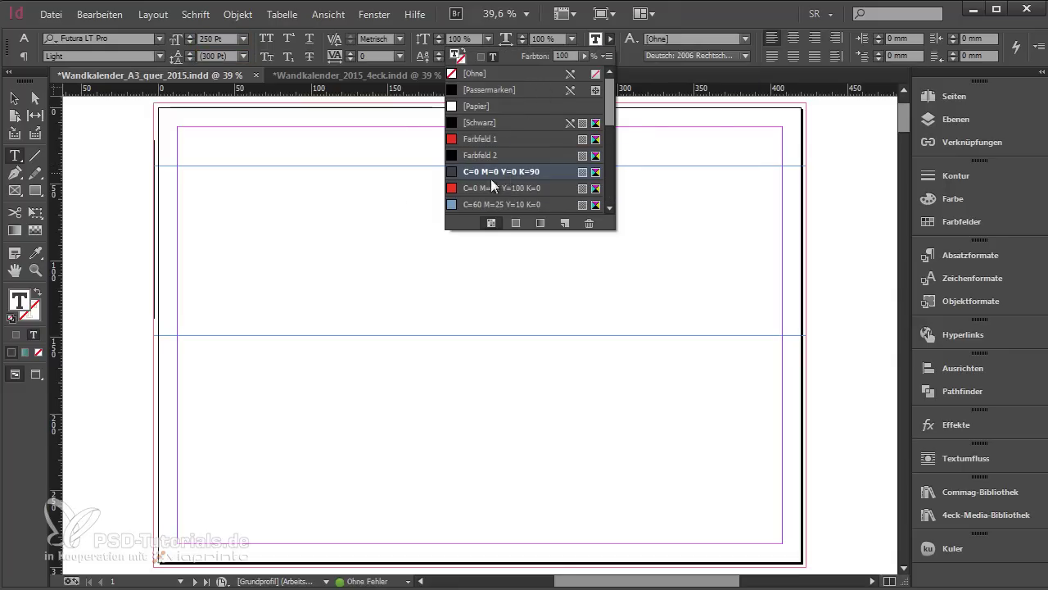
pyautogui.click(362, 222)
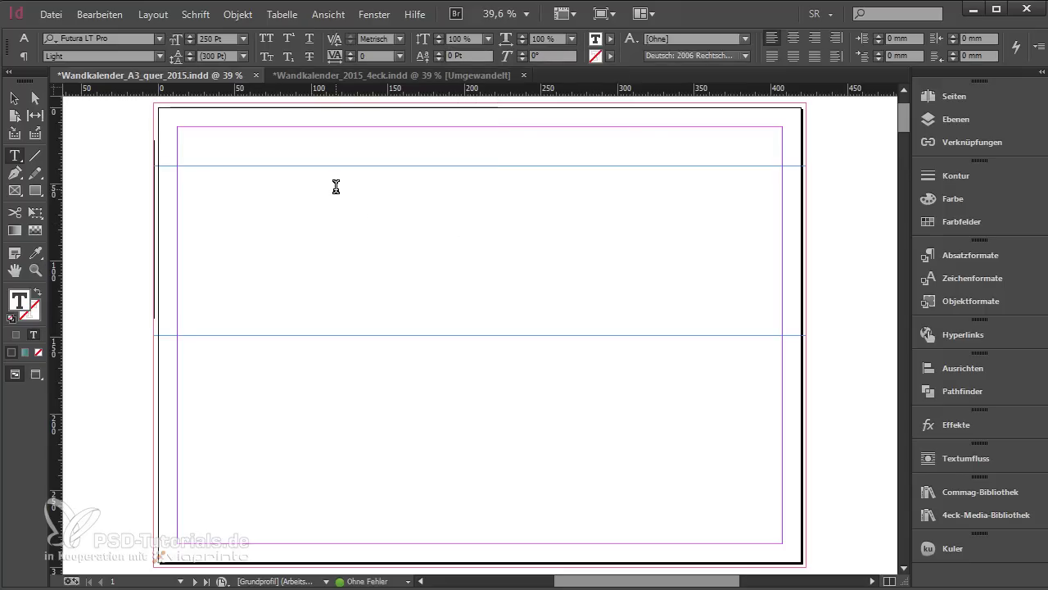
# Enter the word Think in the frame and format it in all caps, centred
pyautogui.write('Think')
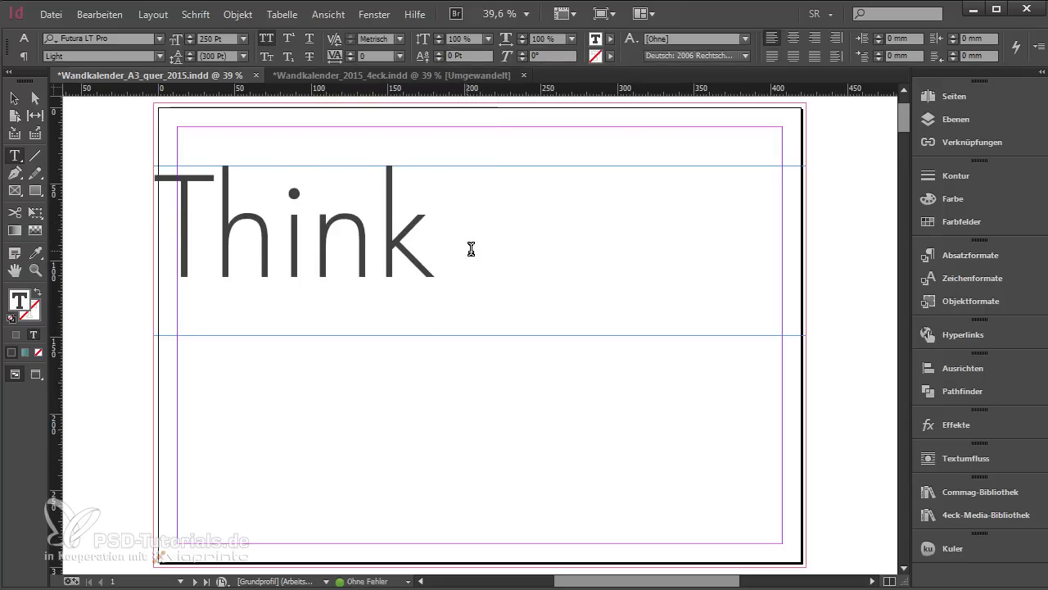
pyautogui.moveTo(470, 248); pyautogui.dragTo(281, 136)
pyautogui.click(266, 38)
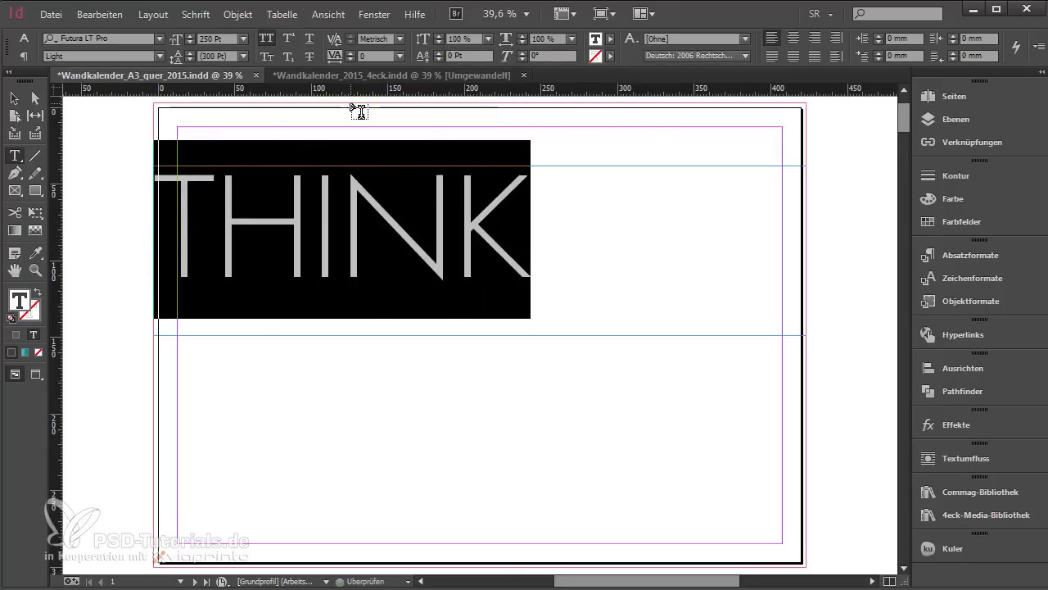
pyautogui.click(793, 39)
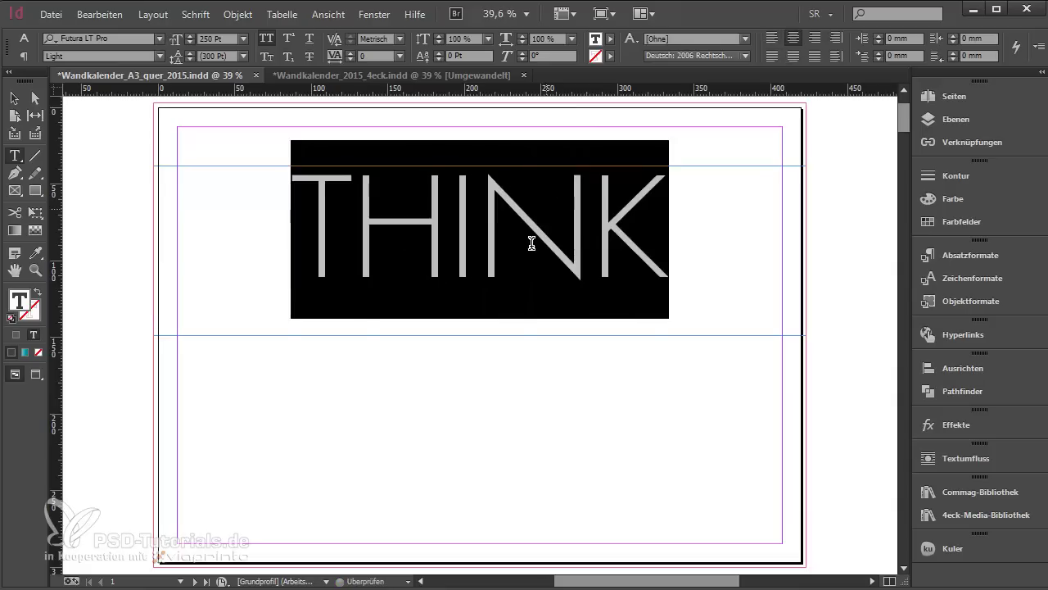
pyautogui.click(533, 238)
# Fit the THINK frame's height to its text and duplicate the frame directly below
pyautogui.click(23, 99)
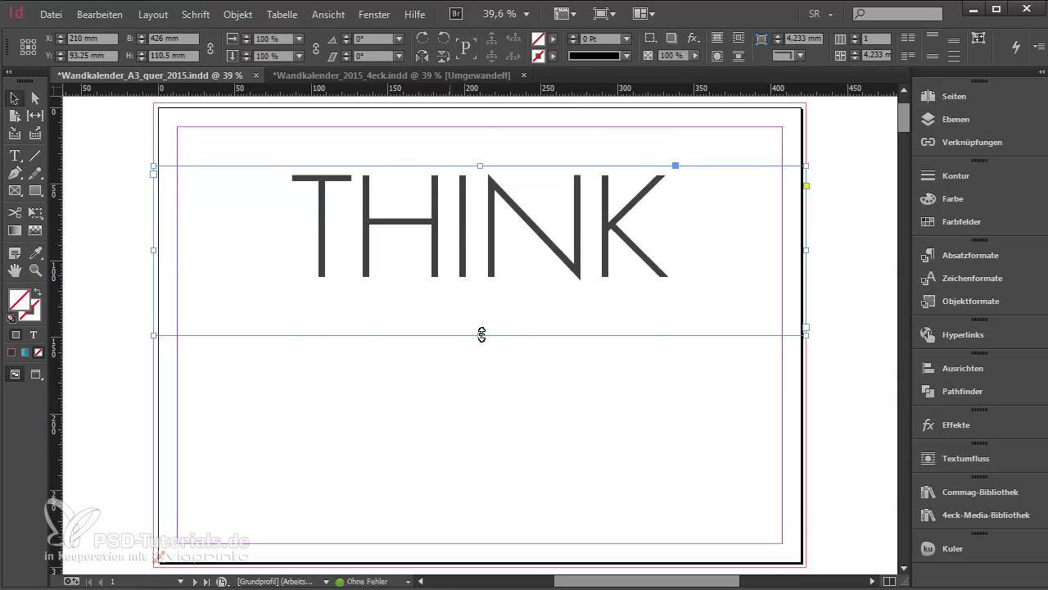
pyautogui.doubleClick(479, 334)
pyautogui.moveTo(527, 234); pyautogui.dragTo(515, 367)
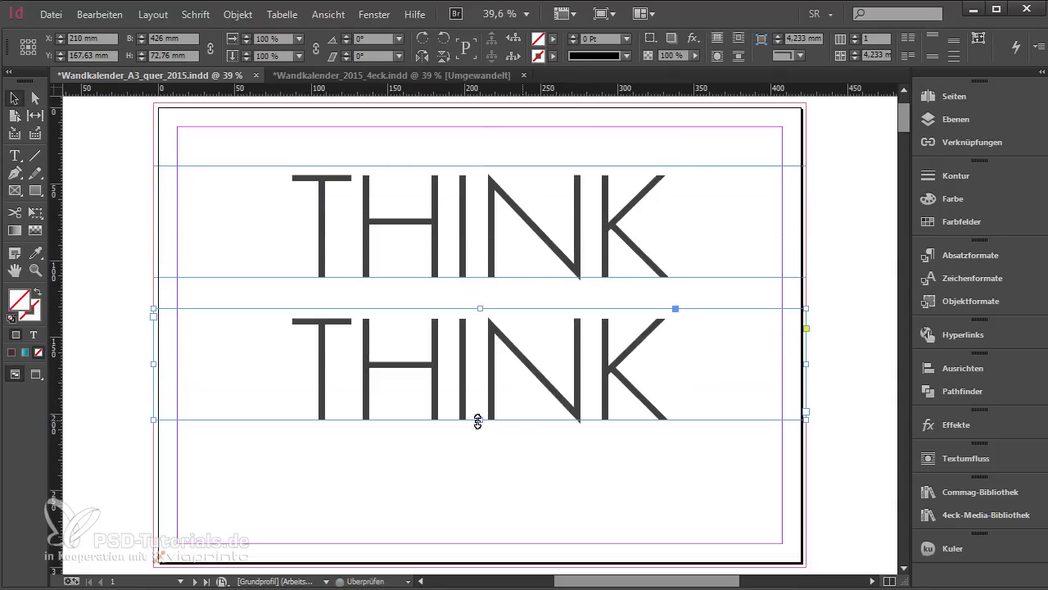
# Extend the duplicated frame downward to a height of 103.5 mm and replace its text with BIGGER
pyautogui.moveTo(480, 419); pyautogui.dragTo(480, 467)
pyautogui.doubleClick(534, 387)
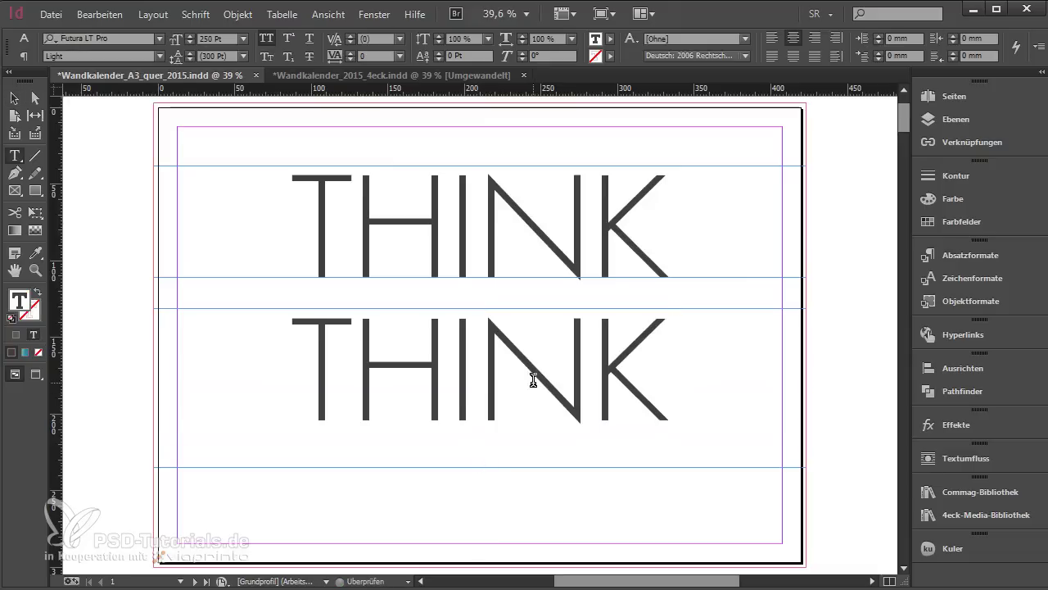
pyautogui.hotkey('ctrl', 'a')
pyautogui.write('BIGGER')
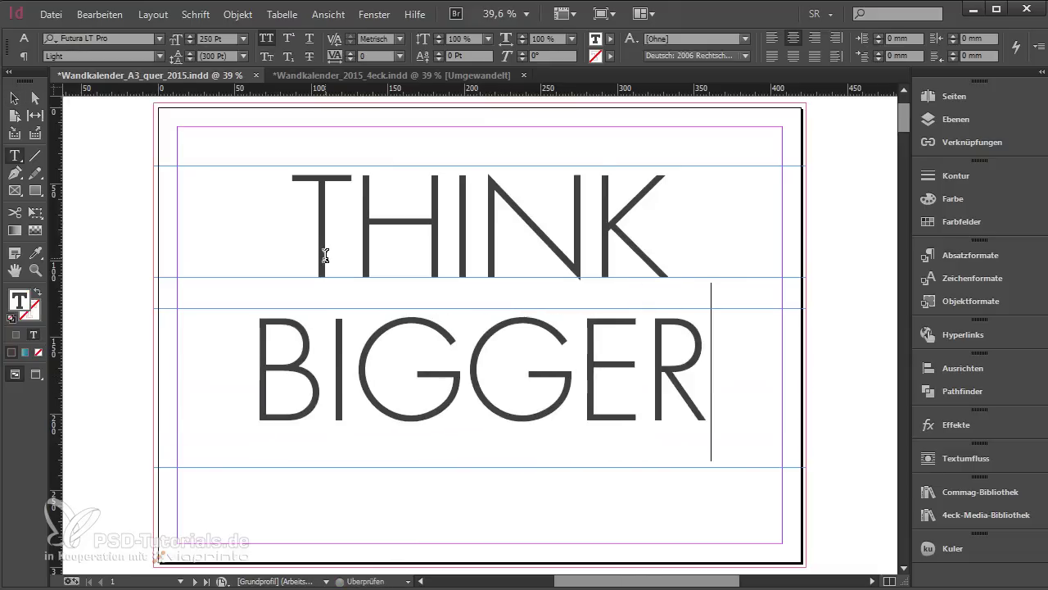
# Set the word BIGGER to 360 pt in the Bold style
pyautogui.hotkey('ctrl', 'a')
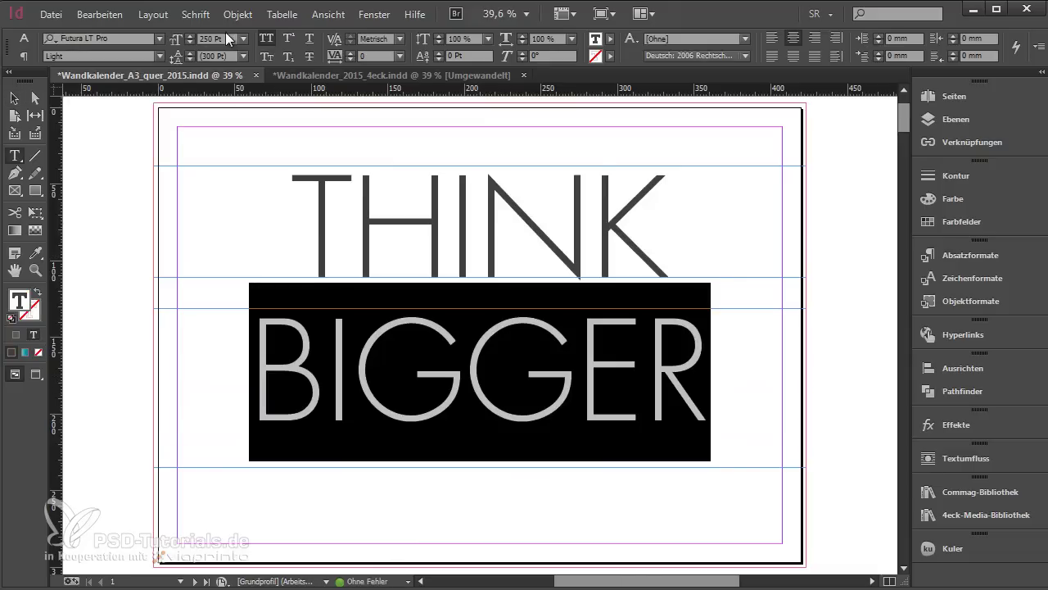
pyautogui.click(226, 37)
pyautogui.write('360')
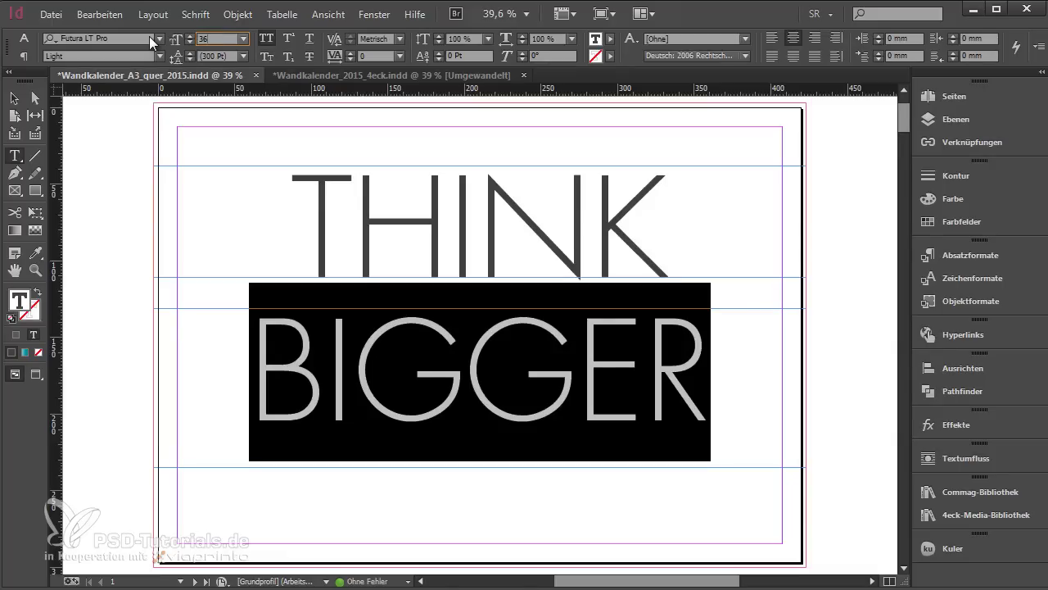
pyautogui.press('Return')
pyautogui.click(94, 56)
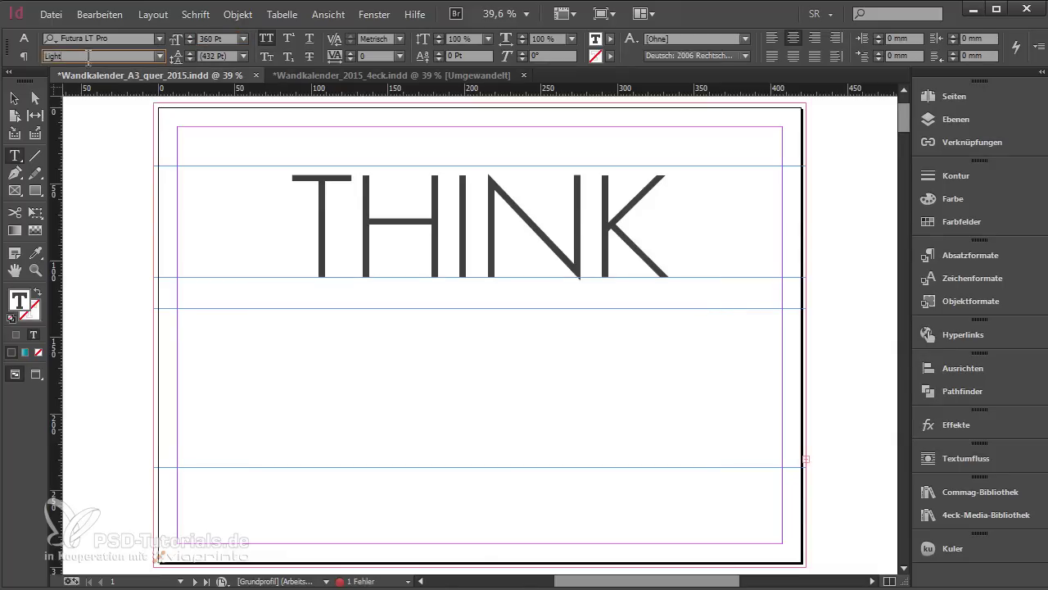
pyautogui.press('Return')
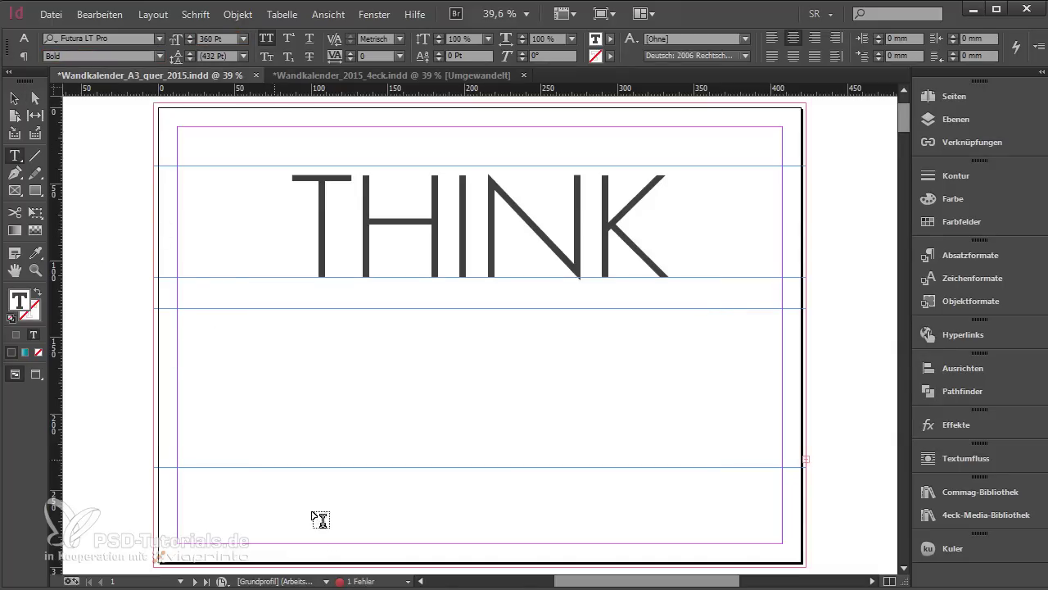
# Fit the BIGGER frame to its text in height and width, and centre it horizontally on the page at X 210 mm
pyautogui.click(14, 98)
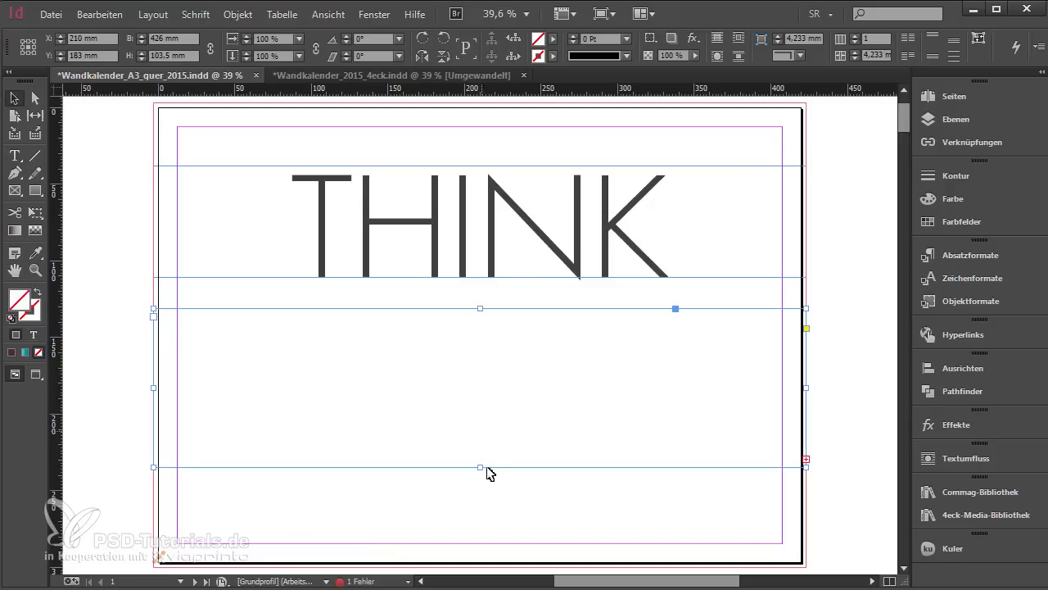
pyautogui.doubleClick(480, 468)
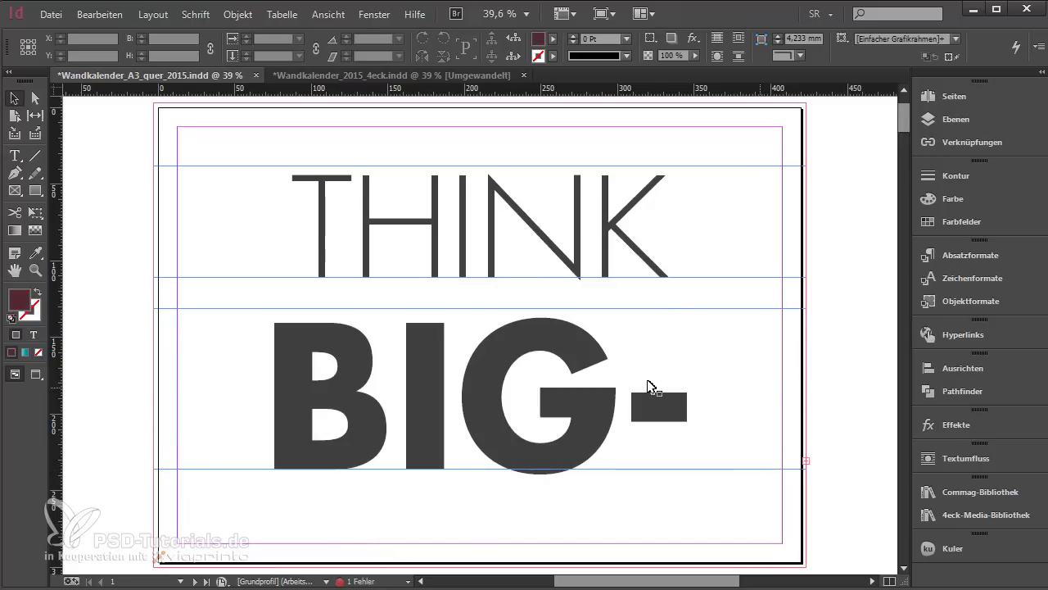
pyautogui.doubleClick(806, 389)
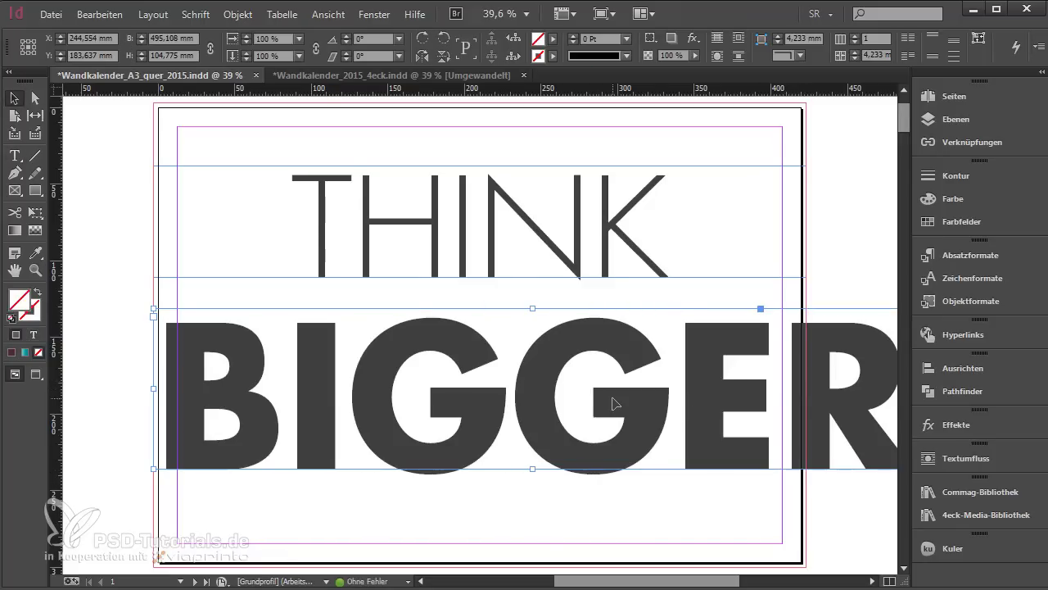
pyautogui.moveTo(603, 401); pyautogui.dragTo(562, 404)
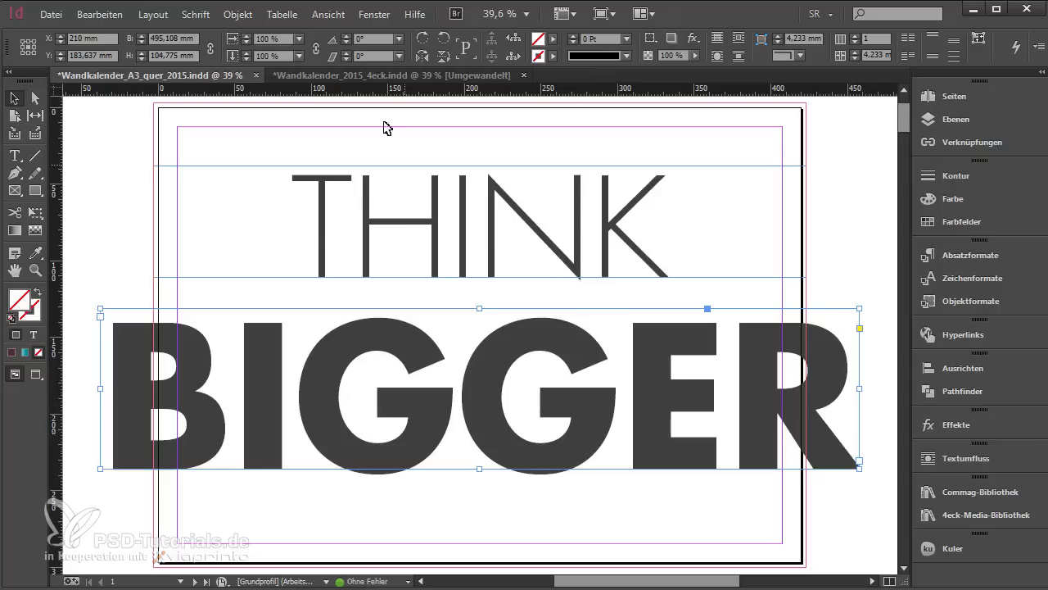
# Check whether the smart guides option (Intelligente Hilfslinien) is enabled in the view settings
pyautogui.click(330, 15)
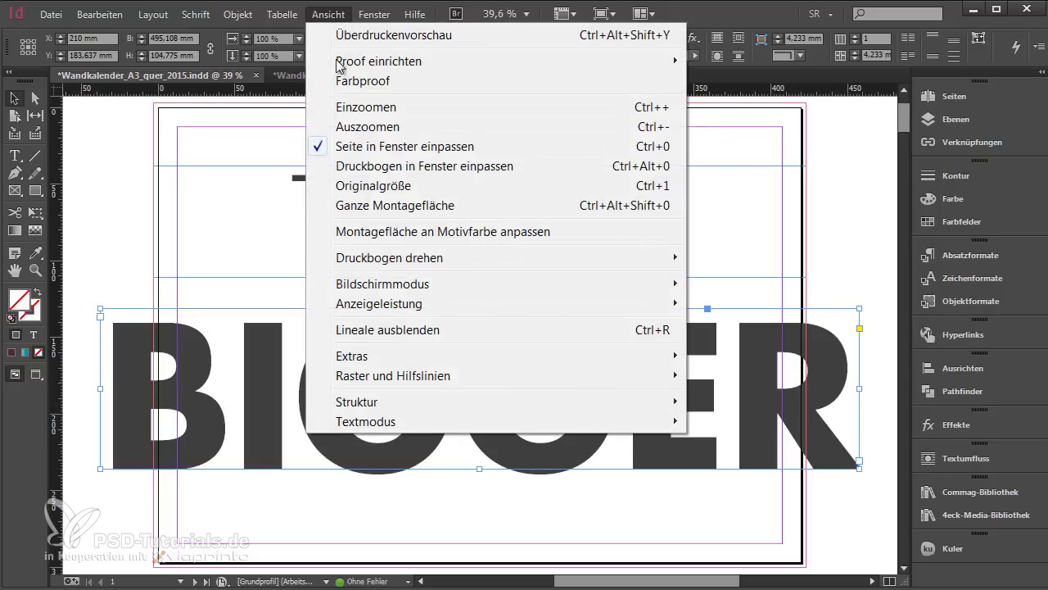
pyautogui.moveTo(381, 377)
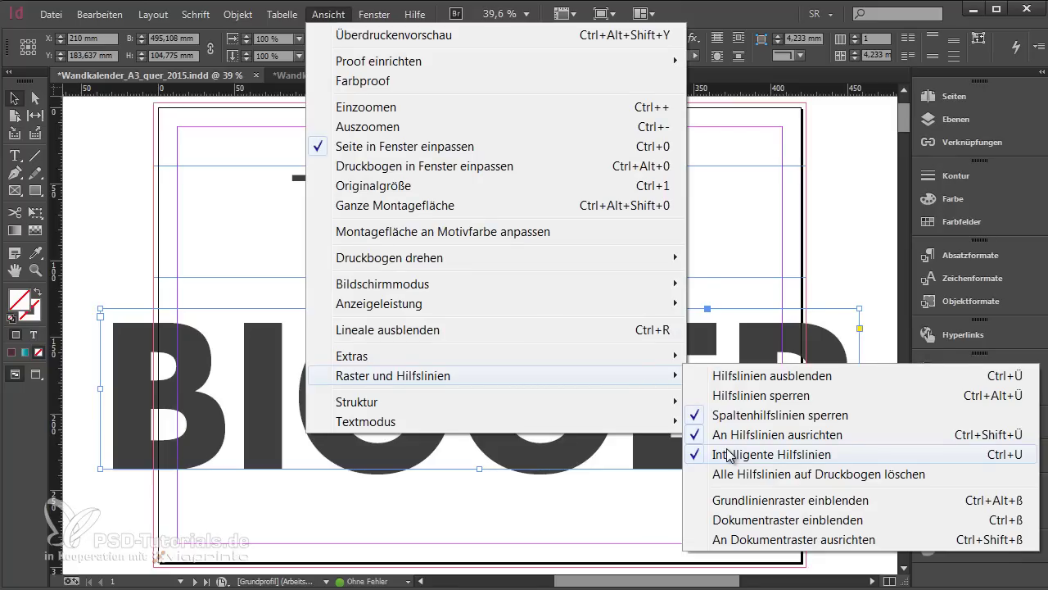
pyautogui.click(819, 278)
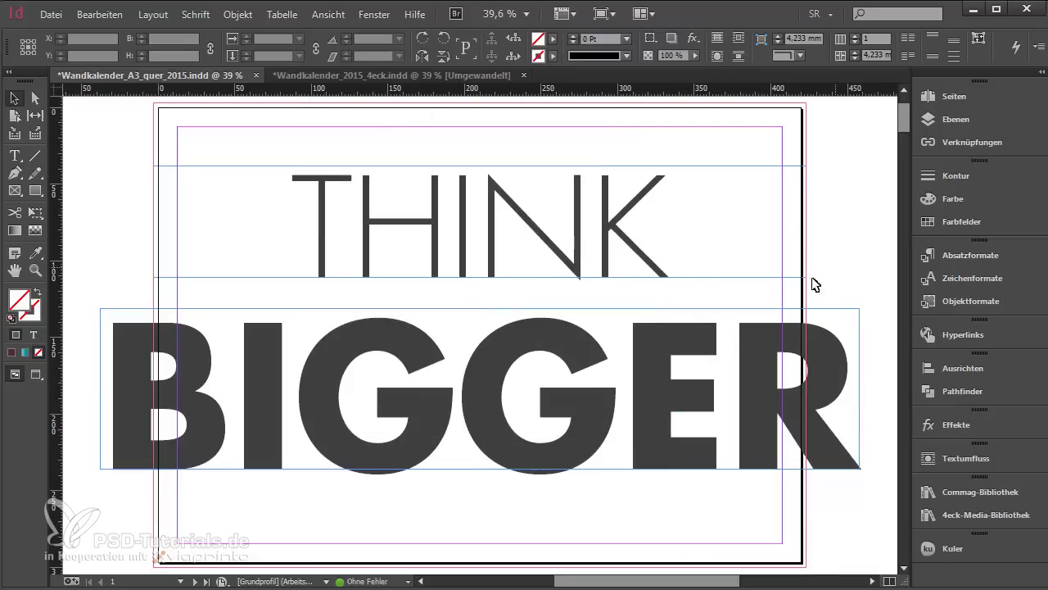
# Move the BIGGER frame 5 mm up, closer to THINK
pyautogui.press('Up')
pyautogui.press('Up')
pyautogui.press('Up')
pyautogui.press('Up')
pyautogui.press('Up')
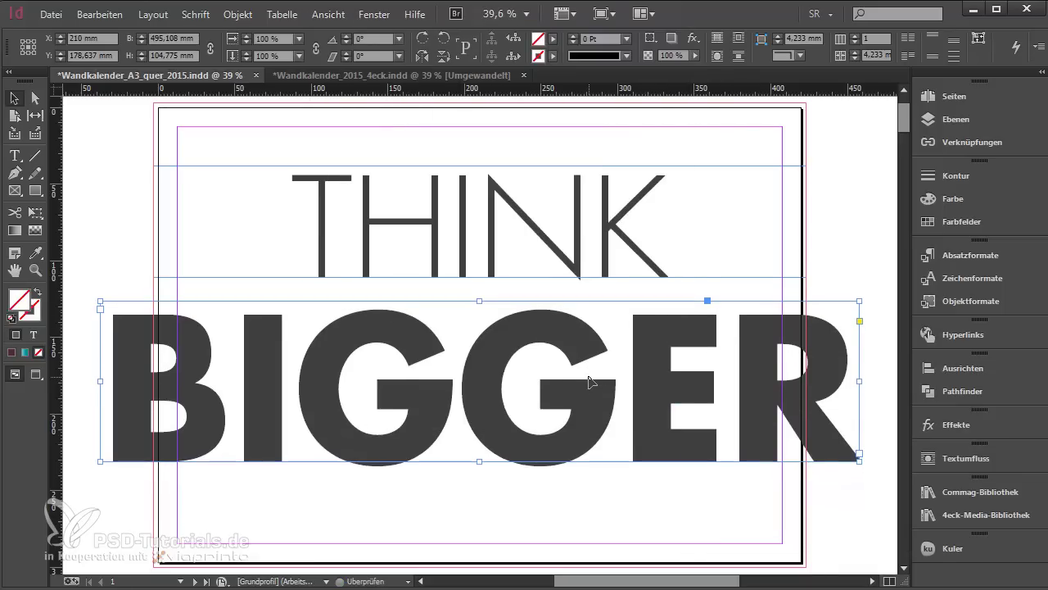
# Colour the two Gs in BIGGER with the red swatch C=0 M=85 Y=100 K=0
pyautogui.doubleClick(590, 380)
pyautogui.moveTo(590, 381); pyautogui.dragTo(297, 393)
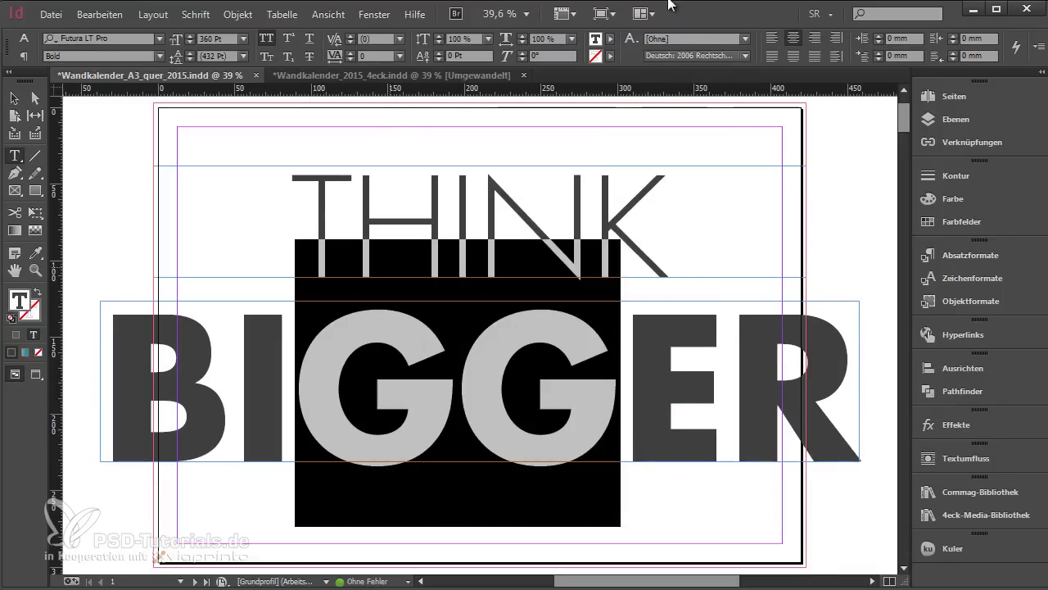
pyautogui.click(610, 38)
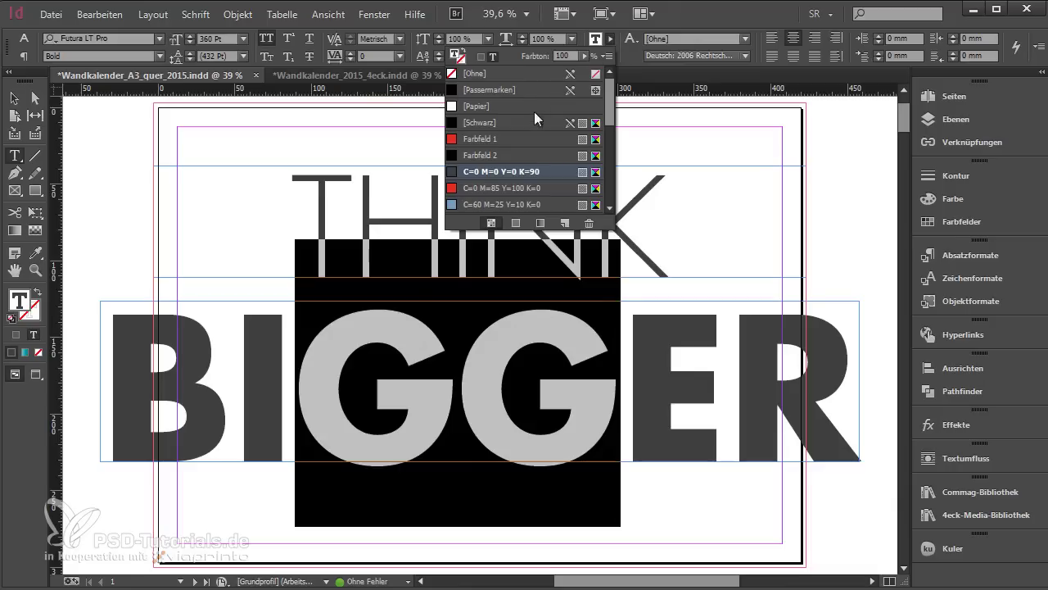
pyautogui.click(502, 193)
pyautogui.click(104, 194)
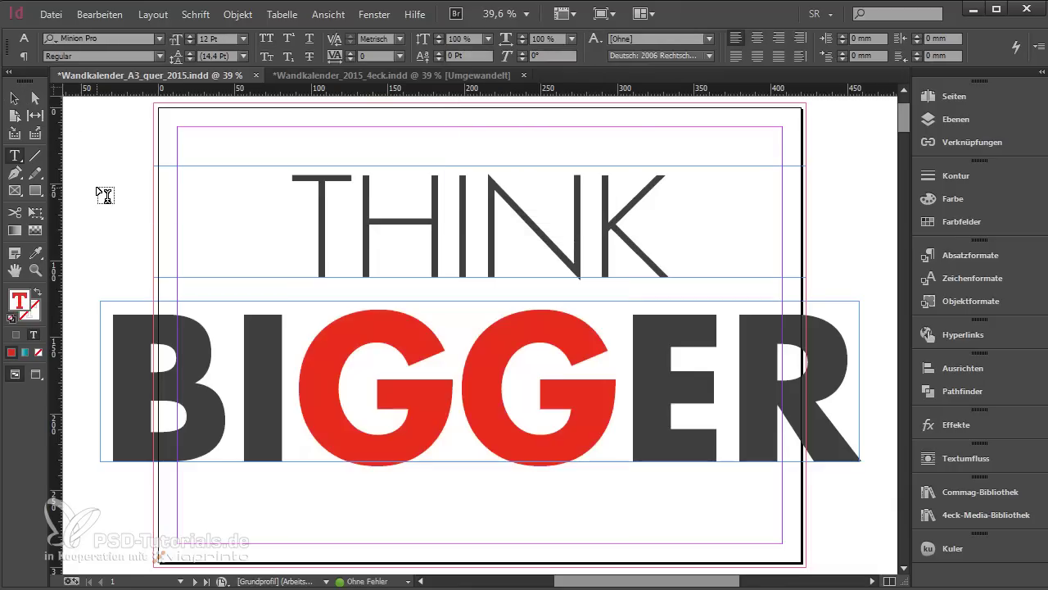
# Select the THINK and BIGGER frames together and move them up by about 7.5 mm
pyautogui.click(14, 97)
pyautogui.click(493, 221)
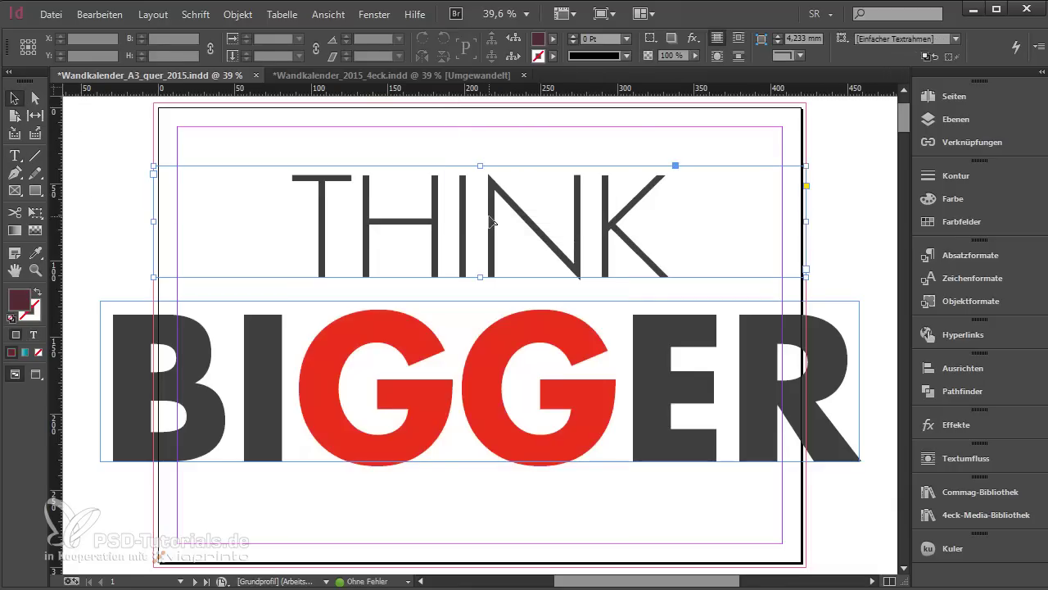
pyautogui.keyDown('shift'); pyautogui.click(505, 344); pyautogui.keyUp('shift')
pyautogui.hotkey('shift', 'Up')
pyautogui.hotkey('shift', 'Up')
pyautogui.hotkey('shift', 'Up')
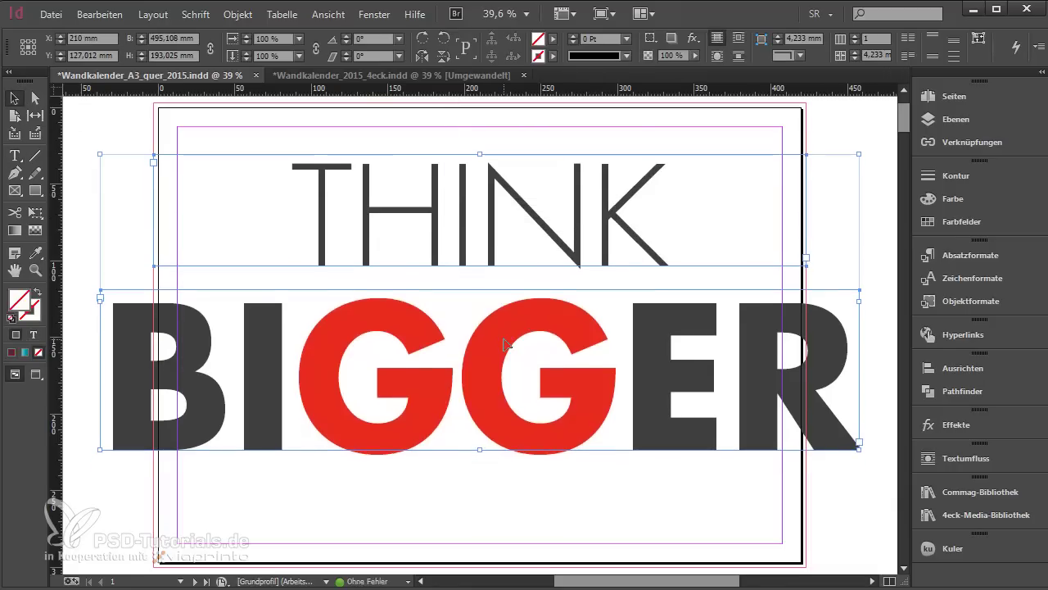
# Move the THINK and BIGGER frames up another 7.5 mm and preview the cover without guides and frame edges
pyautogui.hotkey('shift', 'Up')
pyautogui.hotkey('shift', 'Up')
pyautogui.hotkey('shift', 'Up')
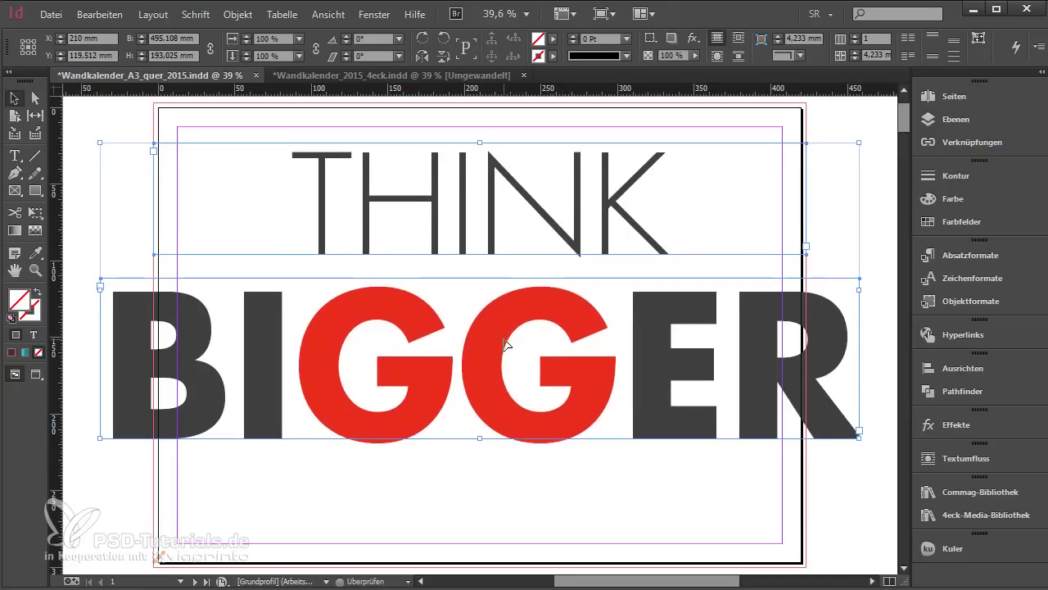
pyautogui.click(512, 501)
pyautogui.press('w')
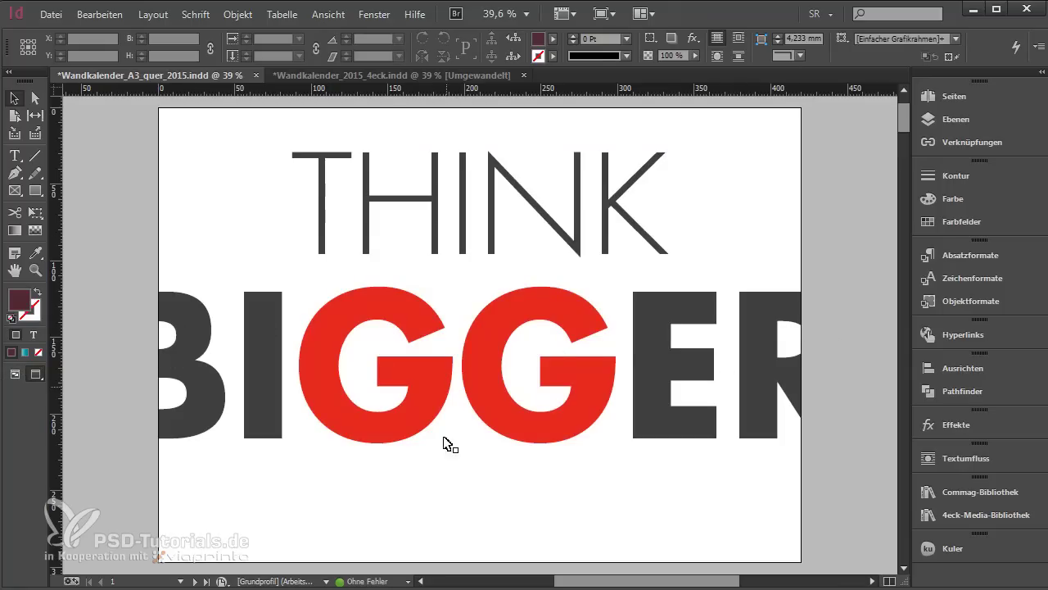
# Draw a text frame about 360 × 43 mm below BIGGER and set its font to DS-Digital Normal
pyautogui.click(15, 155)
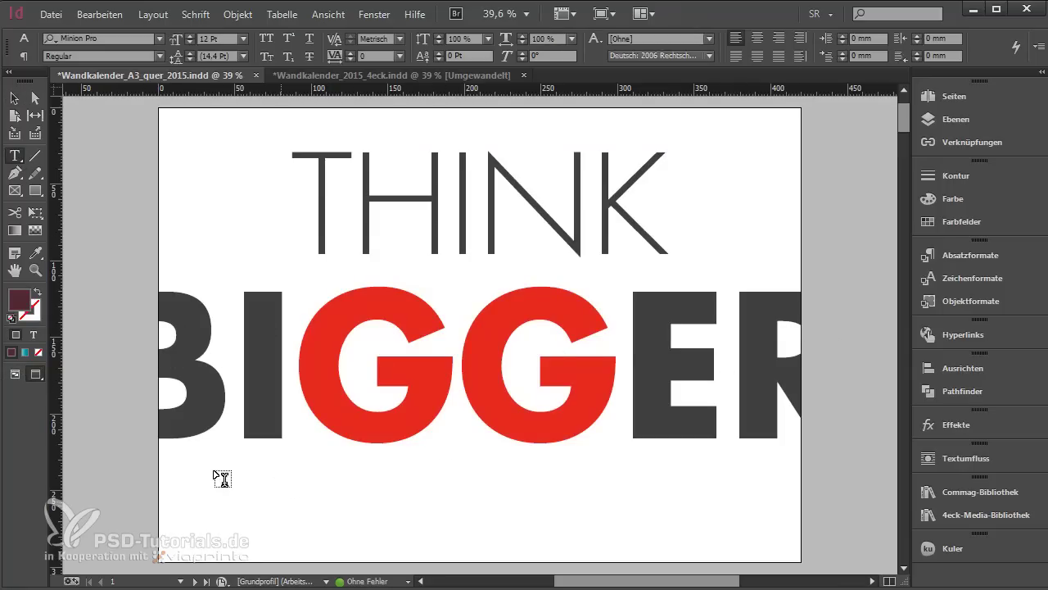
pyautogui.moveTo(212, 471); pyautogui.dragTo(763, 535)
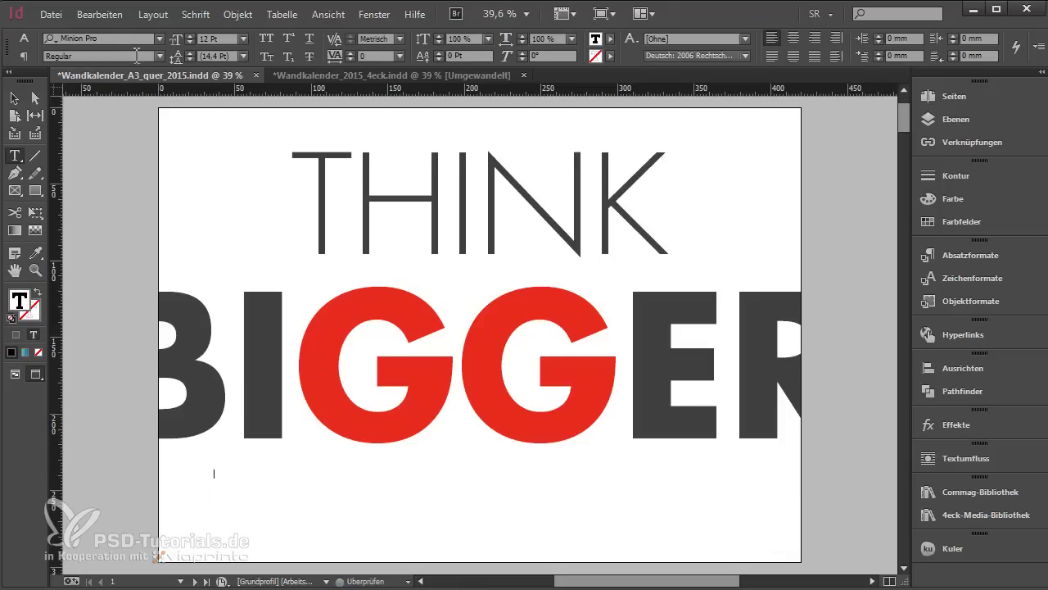
pyautogui.click(125, 39)
pyautogui.write('ds')
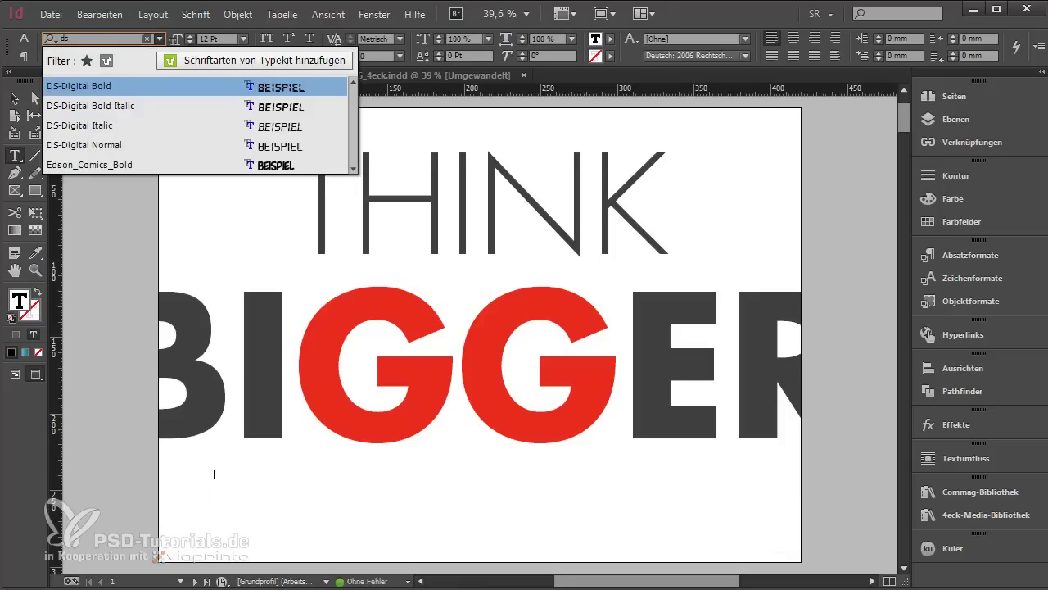
pyautogui.click(123, 146)
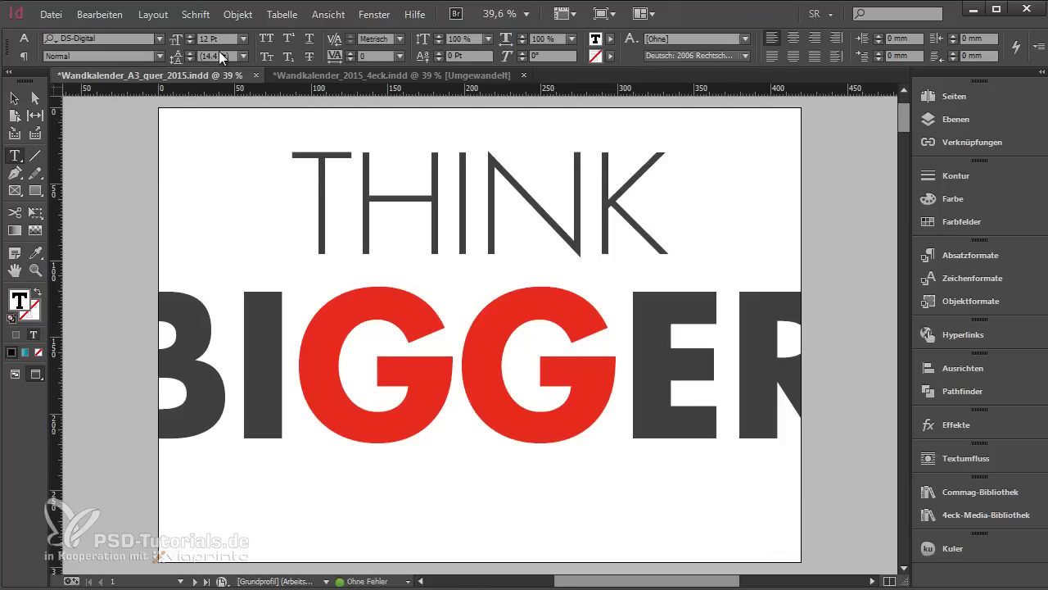
# Set the font size to 60 pt and enter ZWEITAUSENDFUENFZEHN in the new frame
pyautogui.click(242, 38)
pyautogui.click(235, 275)
pyautogui.write('ZWEITAUSENDFU')
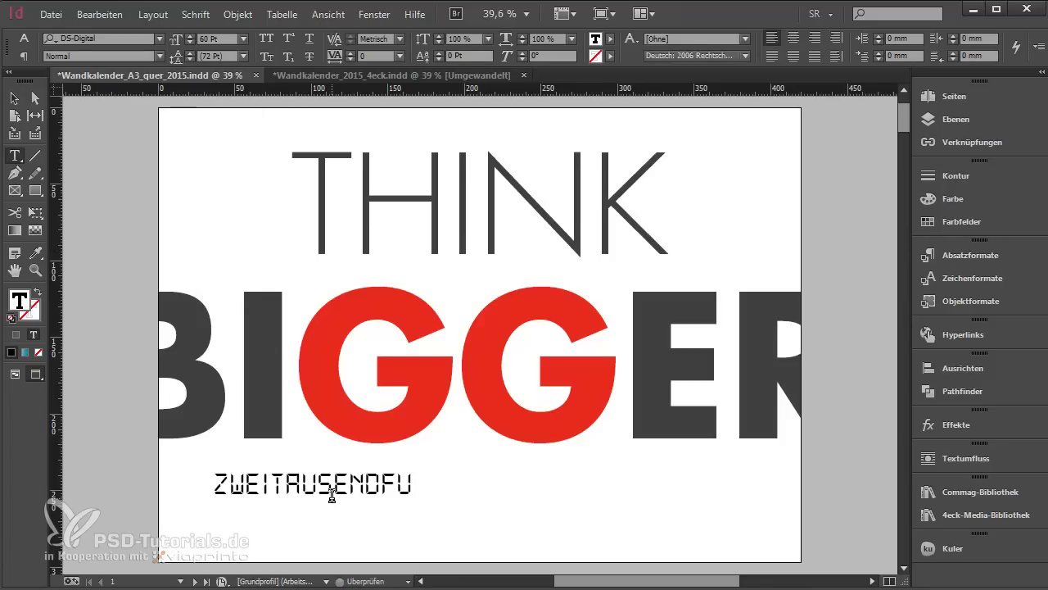
pyautogui.write('ENFZEHN')
# Centre the ZWEITAUSENDFUENFZEHN text and widen its frame to the bleed on both sides, 426 mm wide
pyautogui.hotkey('ctrl', 'a')
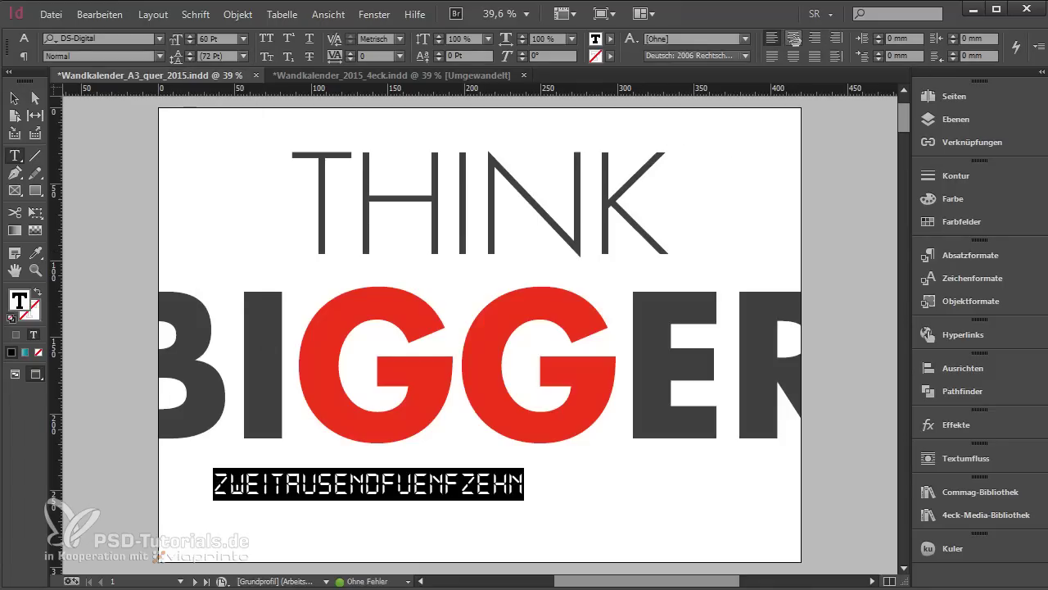
pyautogui.hotkey('ctrl', 'shift', 'c')
pyautogui.press('Escape')
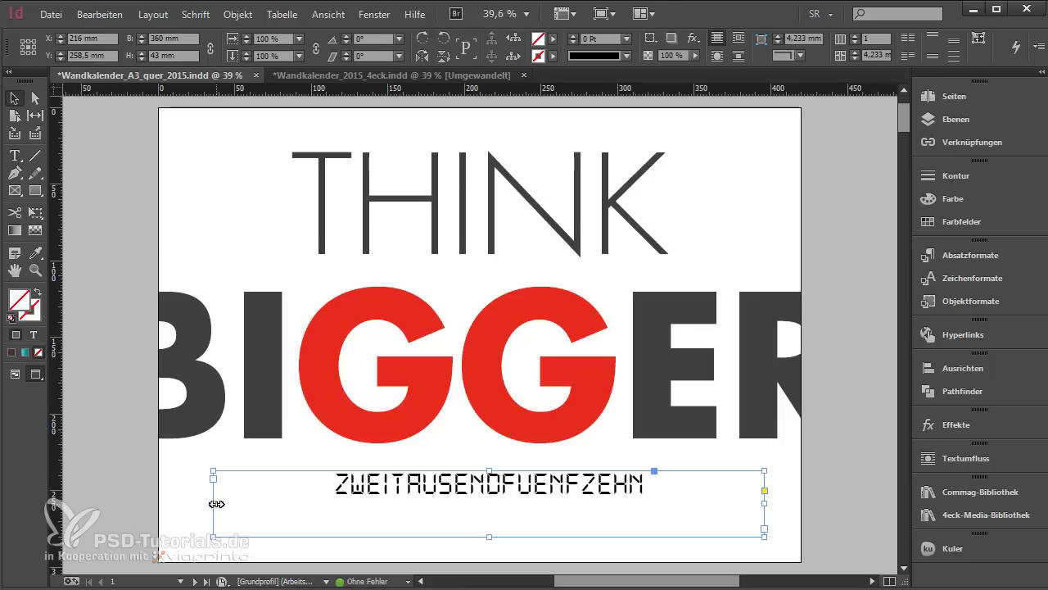
pyautogui.press('w')
pyautogui.moveTo(211, 502); pyautogui.dragTo(153, 502)
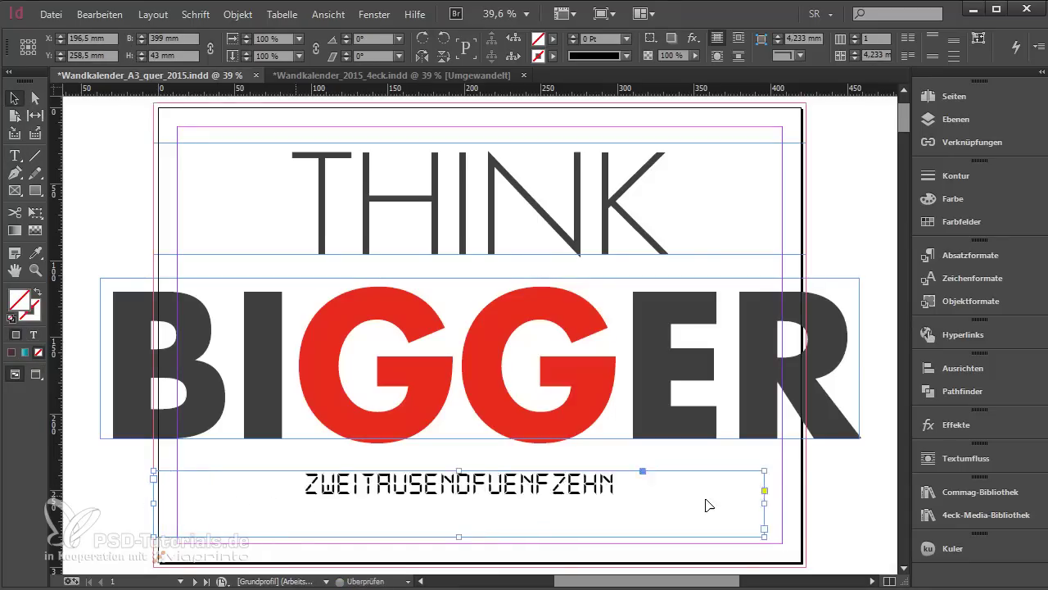
pyautogui.moveTo(764, 504); pyautogui.dragTo(805, 504)
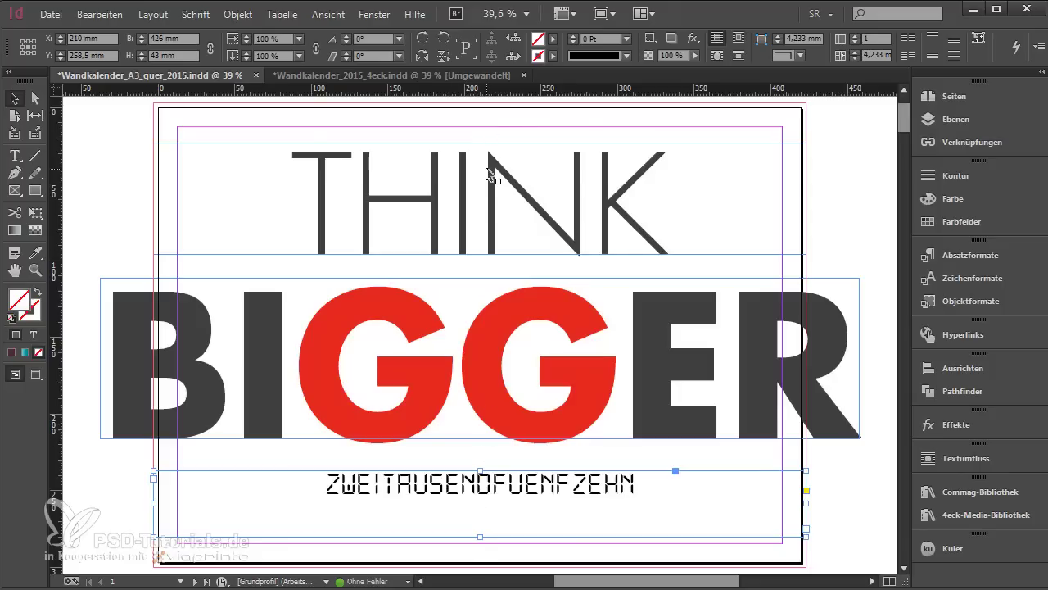
# Enlarge the ZWEITAUSENDFUENFZEHN text to 90 pt
pyautogui.doubleClick(480, 495)
pyautogui.hotkey('ctrl', 'a')
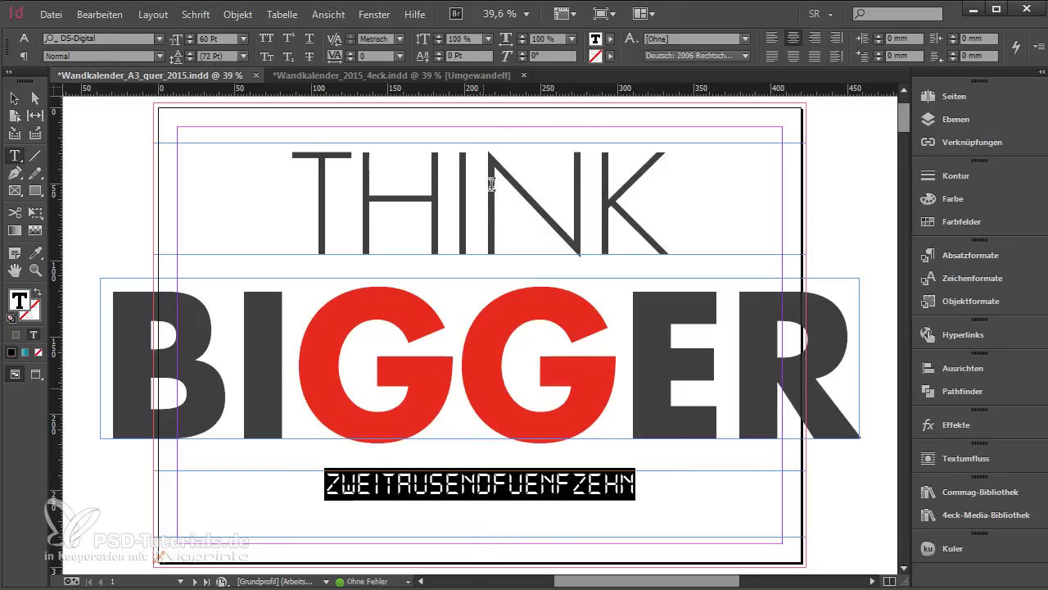
pyautogui.click(223, 41)
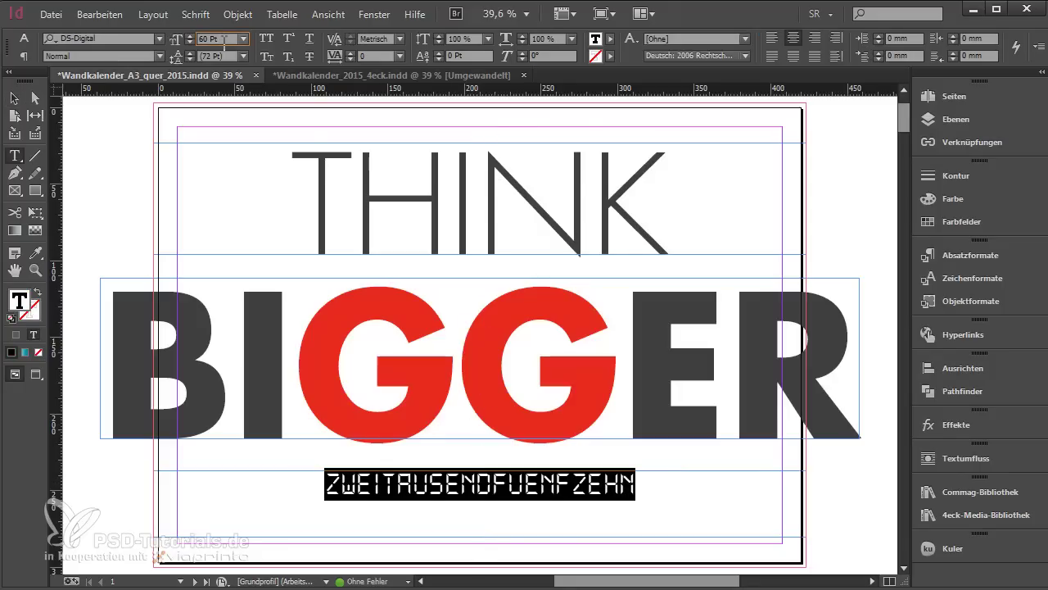
pyautogui.hotkey('shift', 'Up')
pyautogui.hotkey('shift', 'Up')
pyautogui.hotkey('shift', 'Up')
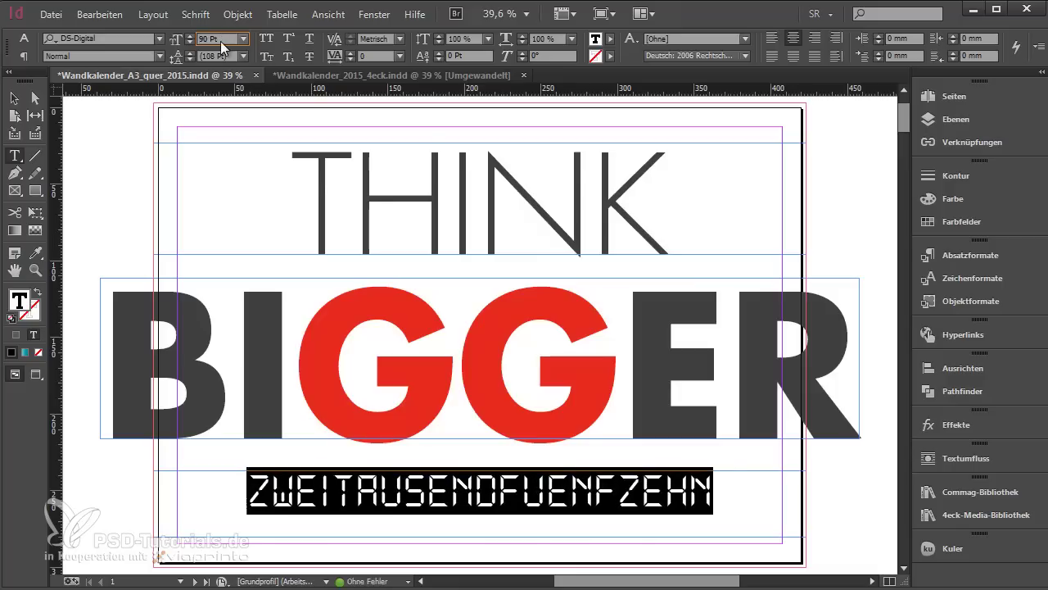
pyautogui.click(457, 501)
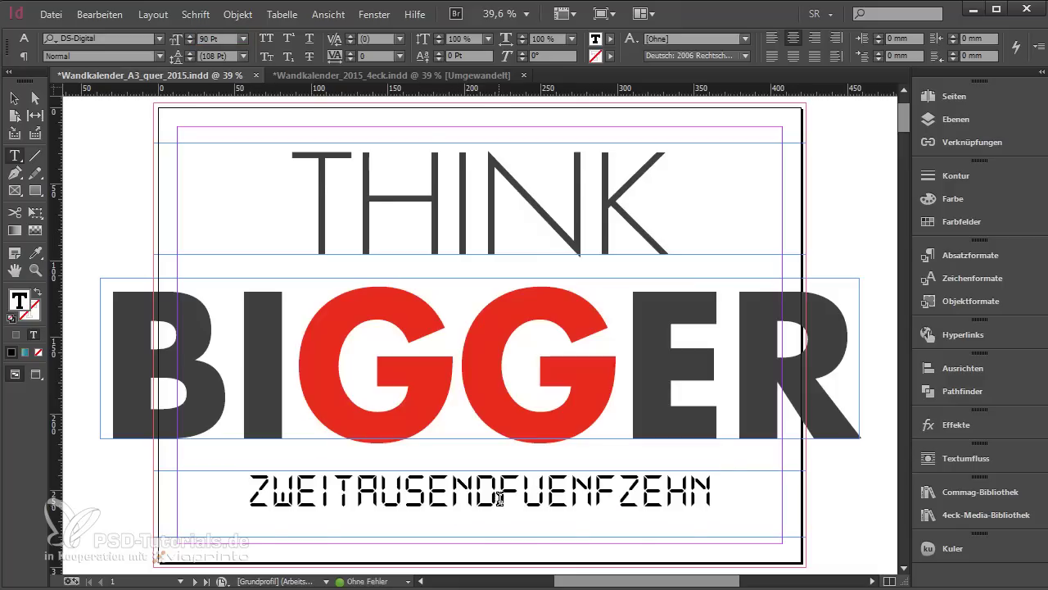
# Colour the ZWEITAUSENDFUENFZEHN line with C=0 M=0 Y=0 K=90 and its FUENFZEHN part with C=0 M=85 Y=100 K=0
pyautogui.doubleClick(689, 493)
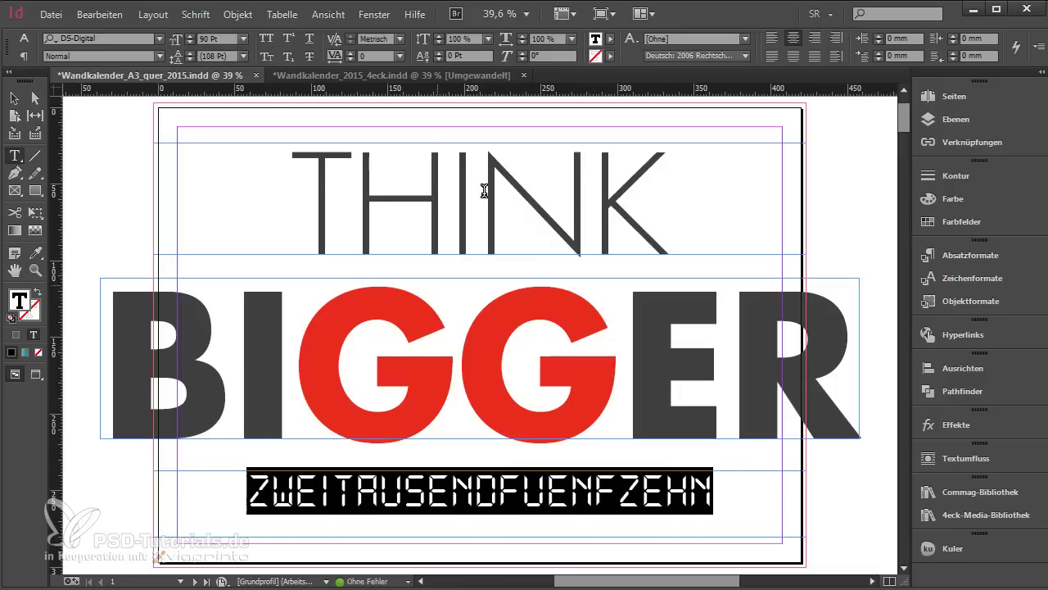
pyautogui.click(610, 55)
pyautogui.click(532, 172)
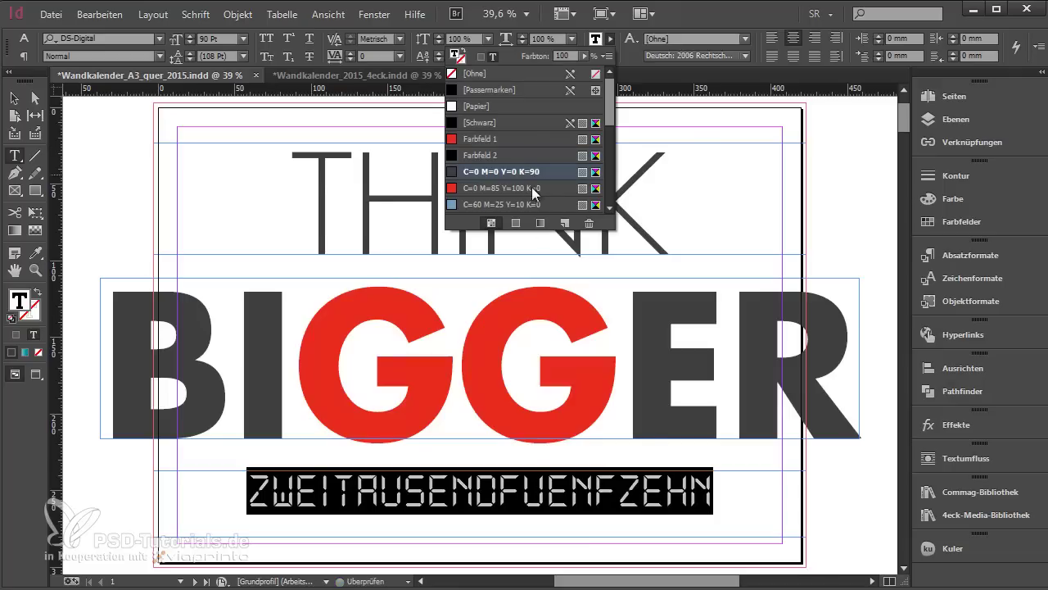
pyautogui.click(496, 496)
pyautogui.moveTo(499, 494); pyautogui.dragTo(724, 499)
pyautogui.click(610, 39)
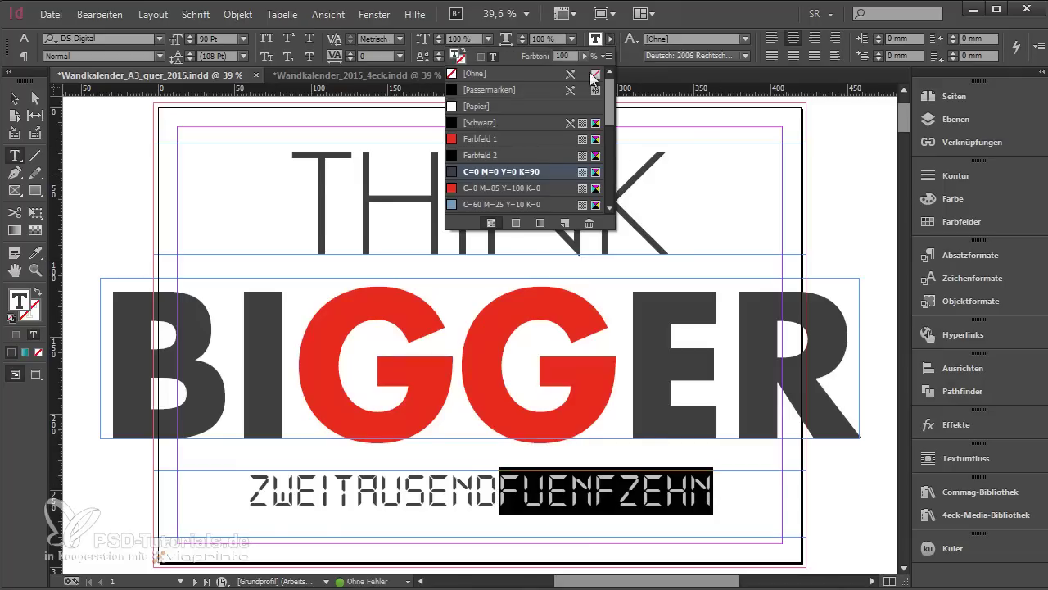
pyautogui.click(513, 187)
pyautogui.press('Escape')
# Fit the ZWEITAUSENDFUENFZEHN frame to its text height, move it down to the page's lower margin and preview the cover
pyautogui.doubleClick(479, 538)
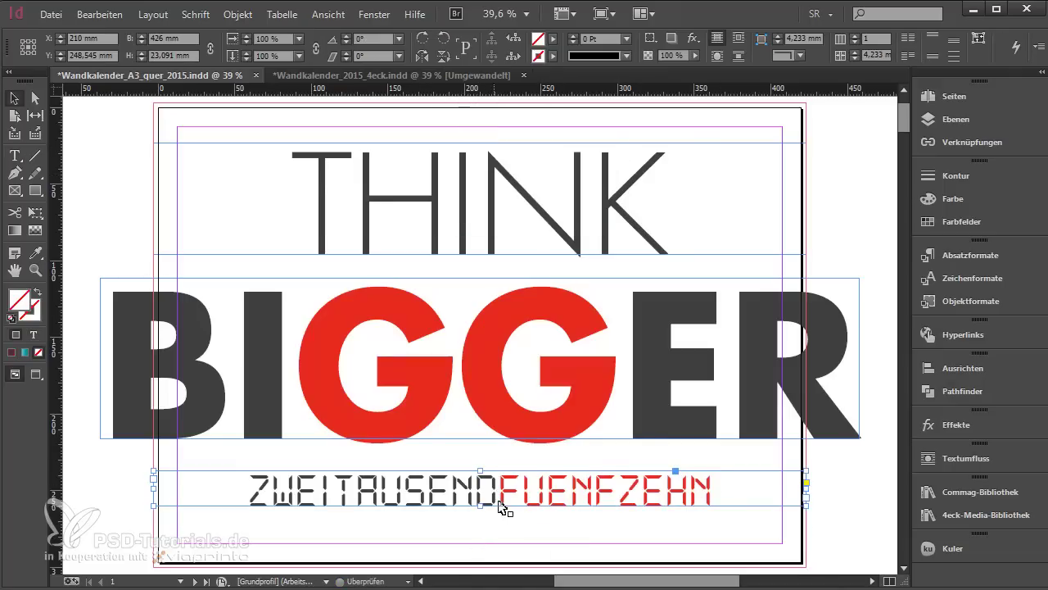
pyautogui.moveTo(503, 501); pyautogui.dragTo(585, 536)
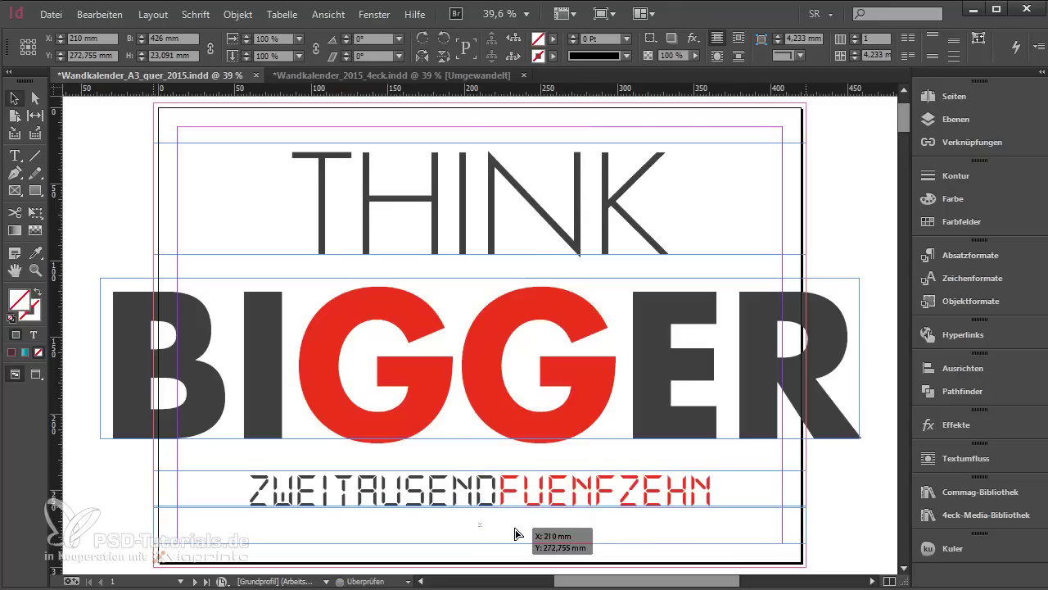
pyautogui.click(123, 497)
pyautogui.press('w')
pyautogui.click(434, 524)
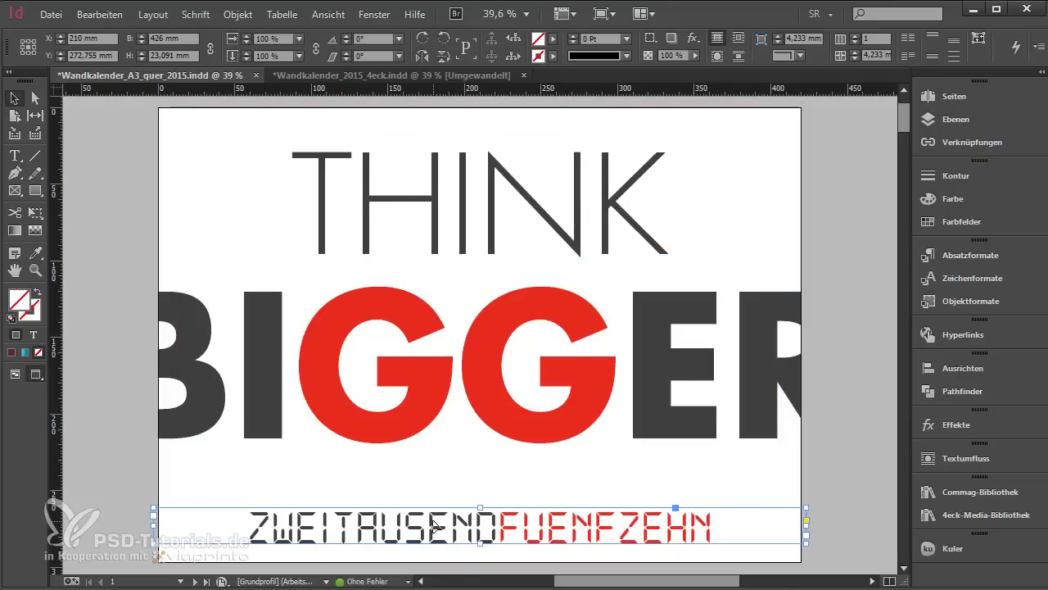
pyautogui.click(129, 491)
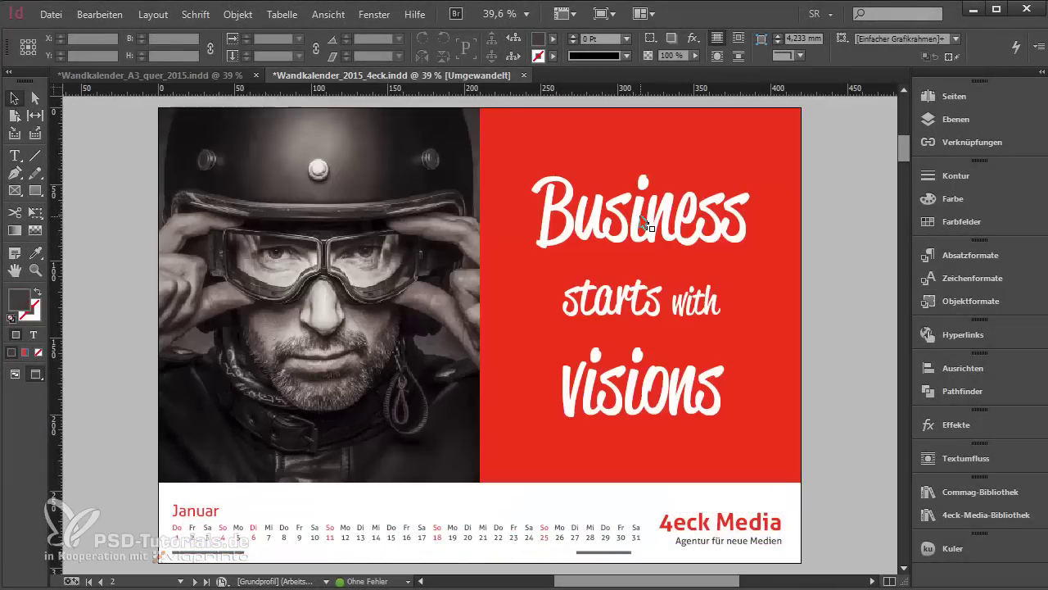
# In Wandkalender_A3_quer_2015.indd, load the photo of the man with helmet and goggles from the Bildmaterial folder for placing on page 2
pyautogui.click(211, 80)
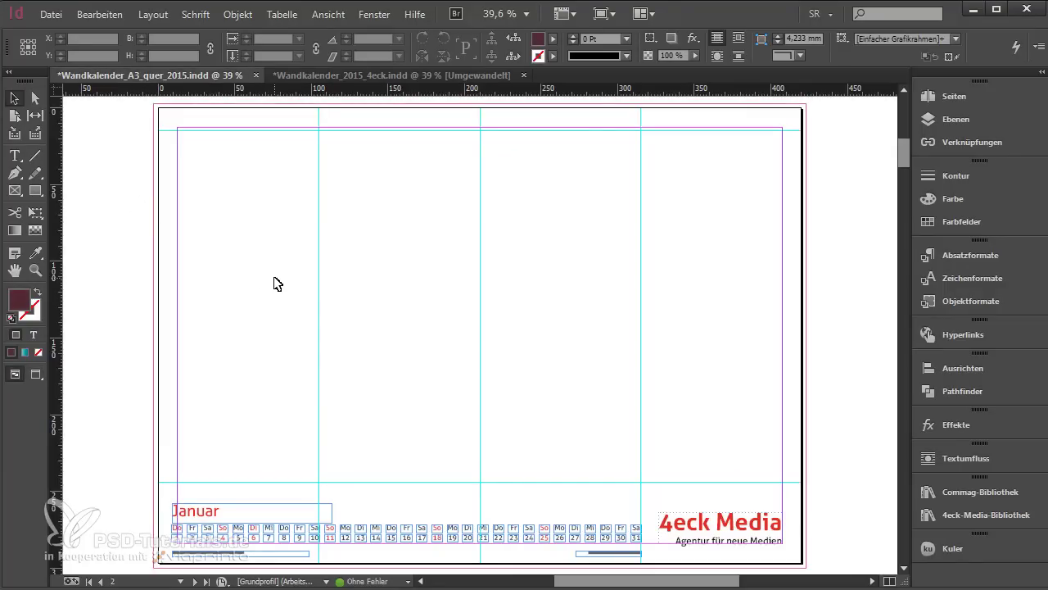
pyautogui.hotkey('ctrl', 'd')
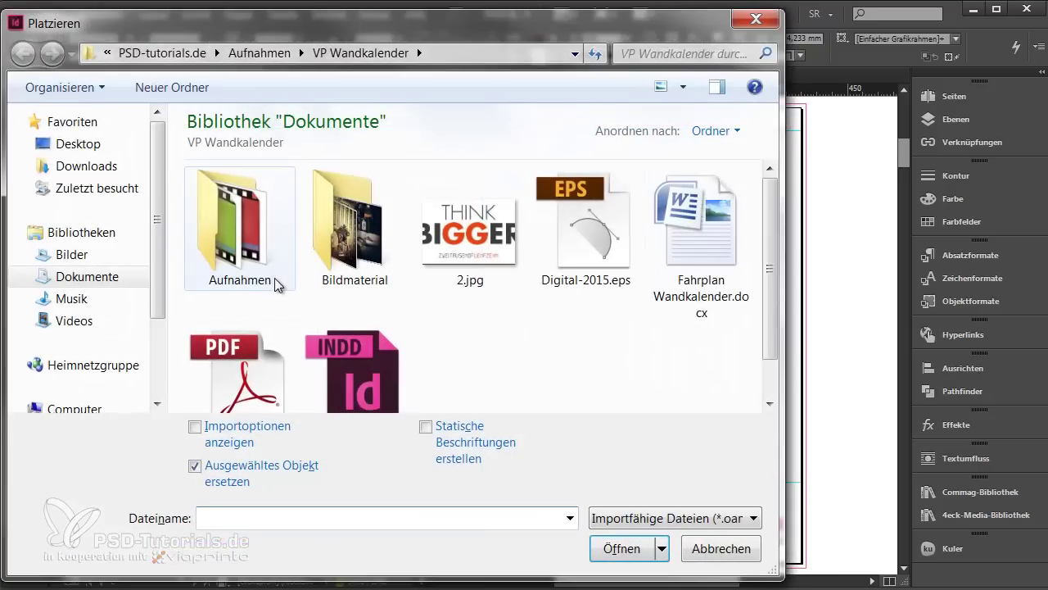
pyautogui.doubleClick(343, 262)
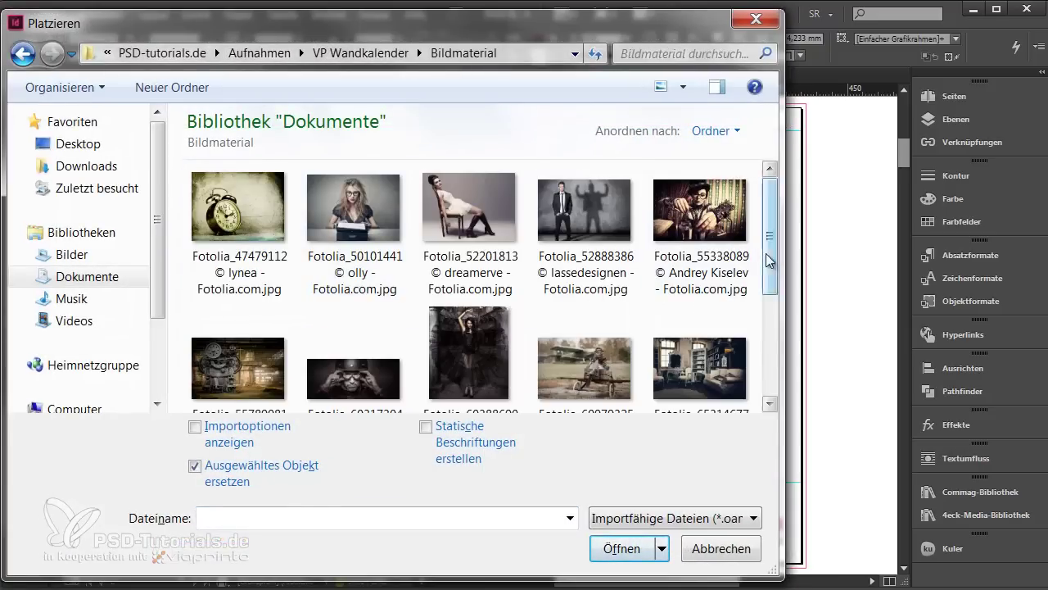
pyautogui.scroll(-3, 769, 261)
pyautogui.click(368, 312)
pyautogui.click(622, 549)
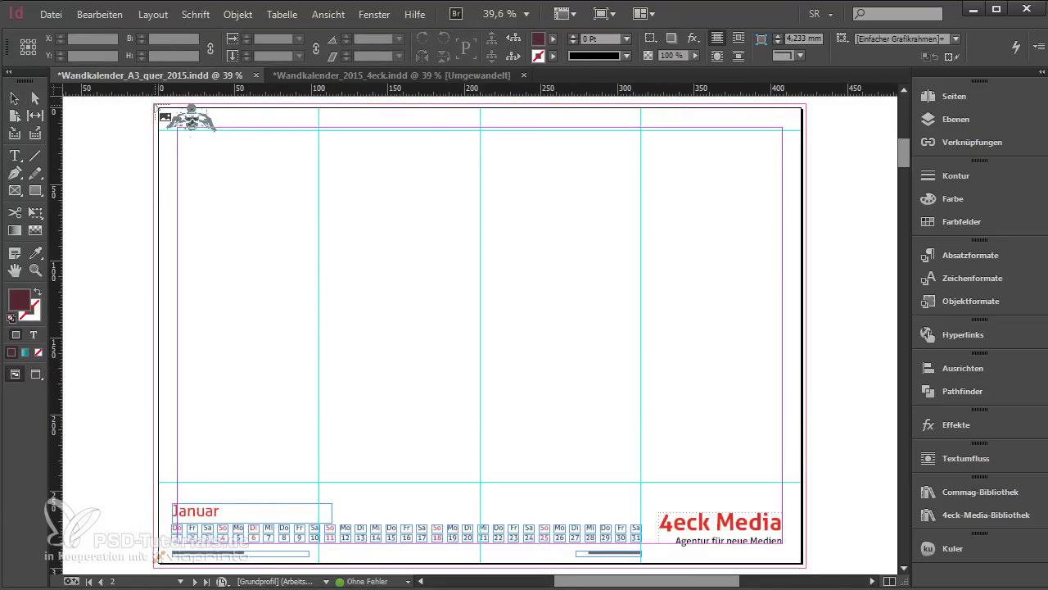
# Place the photo on the left half of the January page in a 213 × 247.3 mm frame and fill the frame proportionally
pyautogui.moveTo(156, 105); pyautogui.dragTo(482, 321)
pyautogui.moveTo(316, 244); pyautogui.dragTo(350, 482)
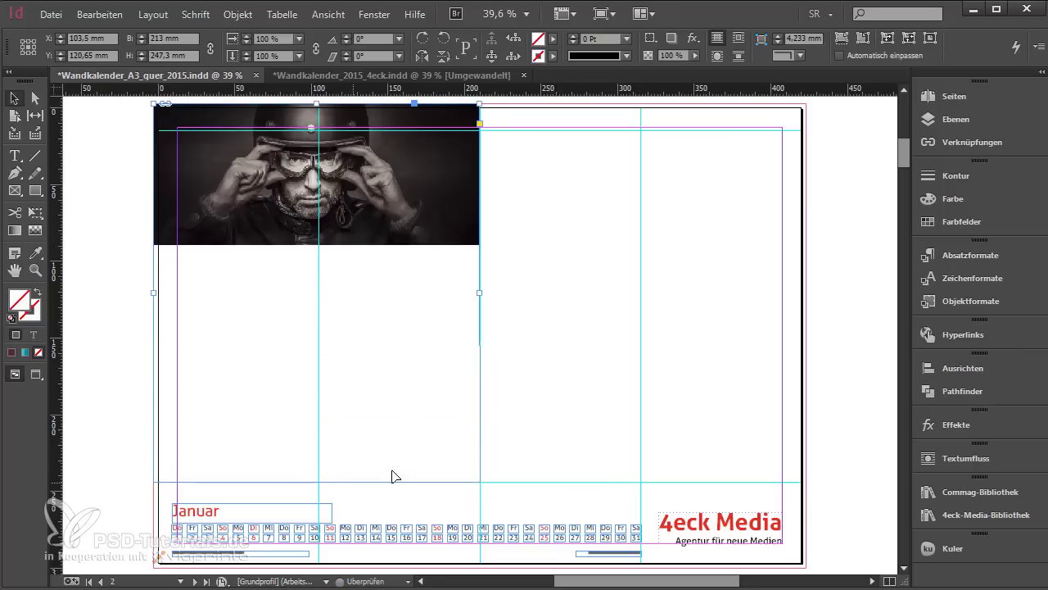
pyautogui.rightClick(219, 232)
pyautogui.moveTo(312, 463)
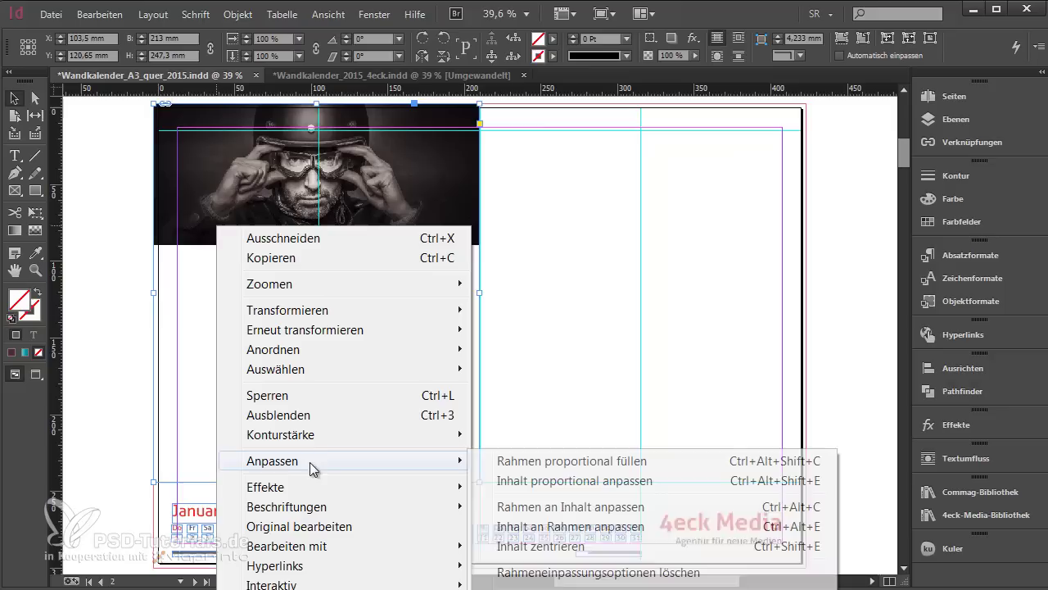
pyautogui.click(499, 461)
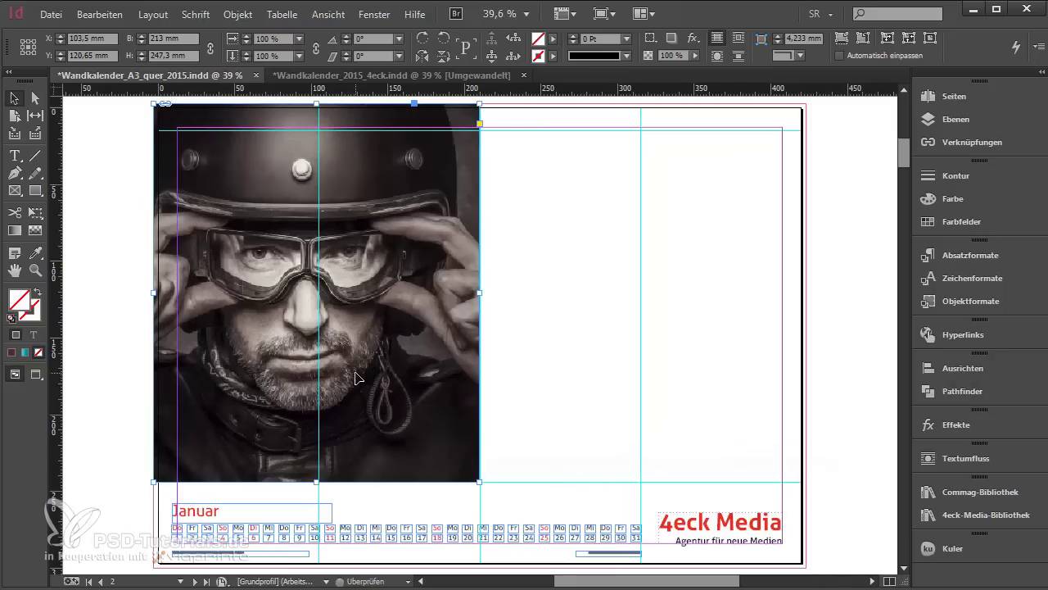
# Shift the photo 10 mm to the right inside its frame so the face is centred on the vertical guide
pyautogui.click(309, 293)
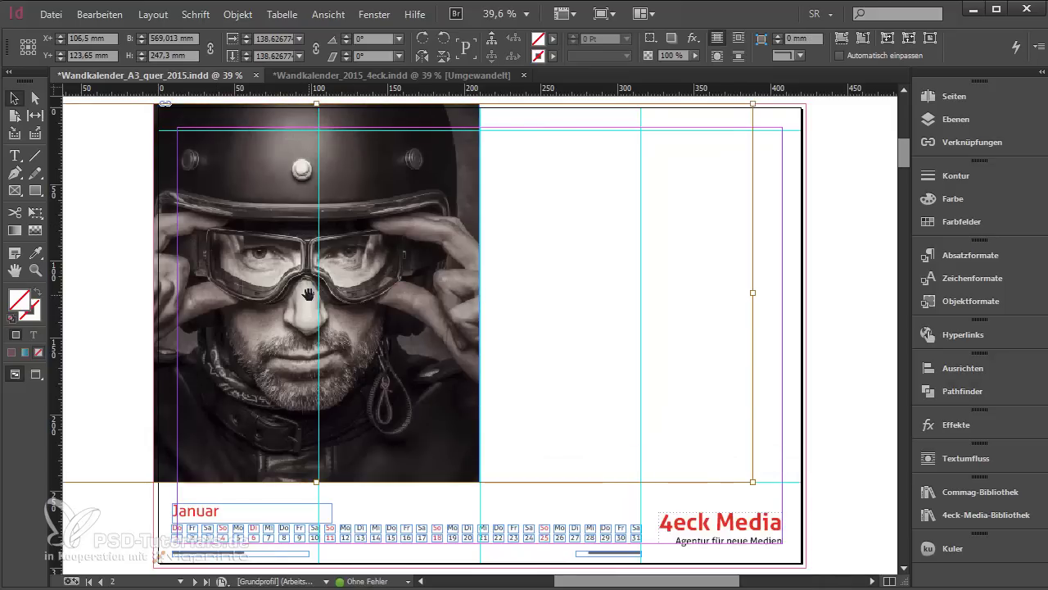
pyautogui.press('Right')
pyautogui.press('Right')
pyautogui.press('Right')
pyautogui.press('Right')
pyautogui.press('Right')
pyautogui.press('Right')
pyautogui.press('Right')
pyautogui.press('Right')
pyautogui.press('Right')
pyautogui.press('Right')
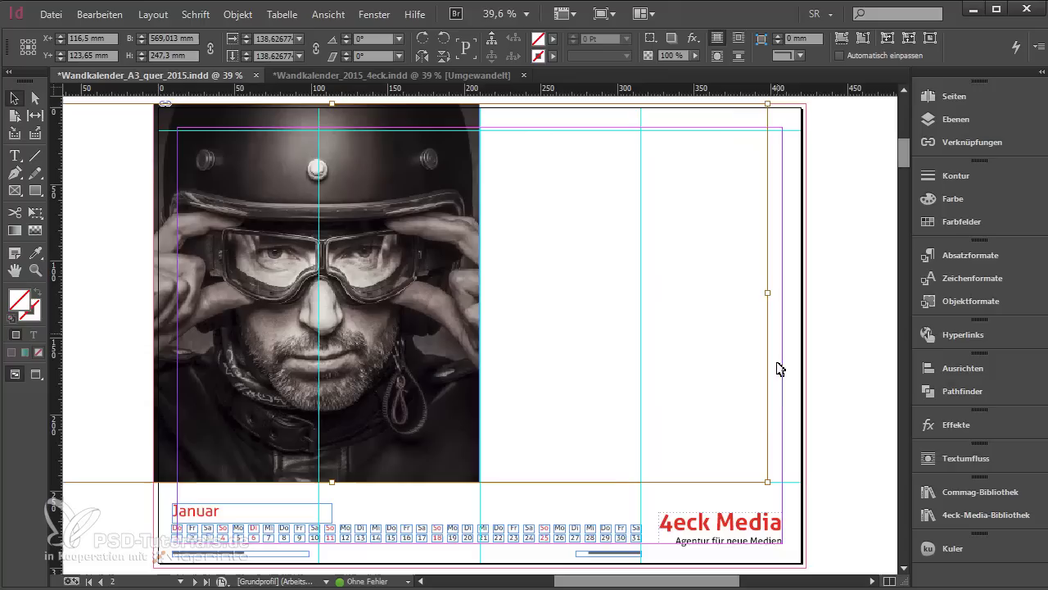
pyautogui.click(456, 300)
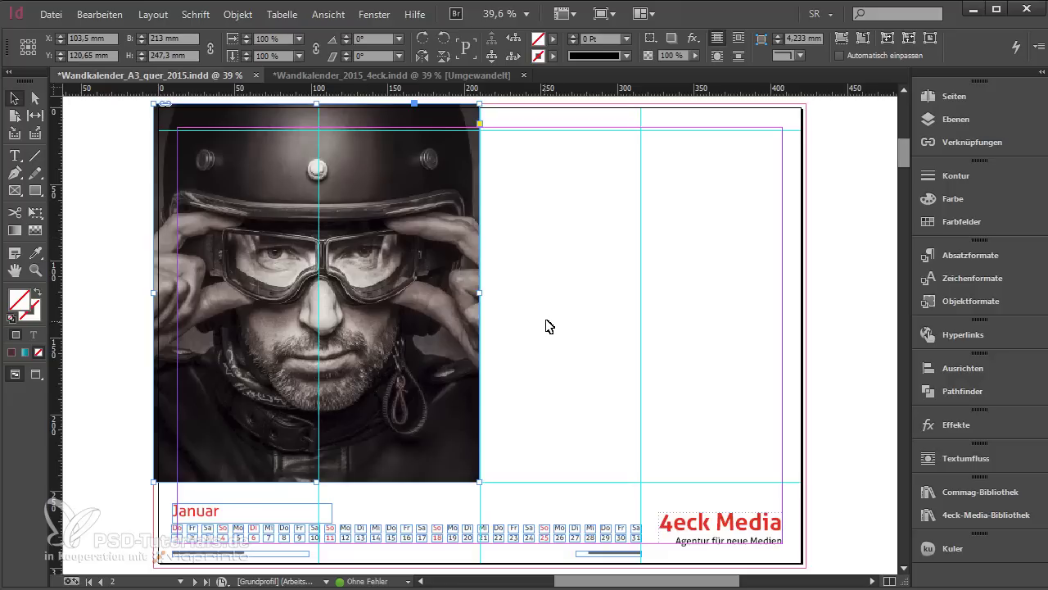
# Draw a 213 × 247.3 mm rectangle covering the empty right half of the January page, out to the bleed
pyautogui.click(549, 325)
pyautogui.click(35, 190)
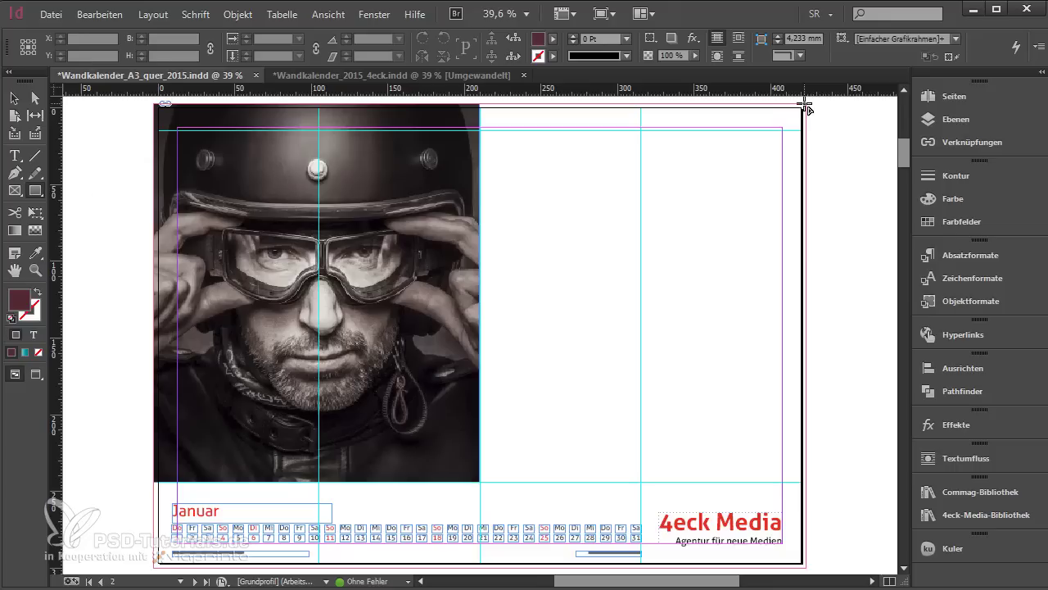
pyautogui.moveTo(805, 105); pyautogui.dragTo(480, 482)
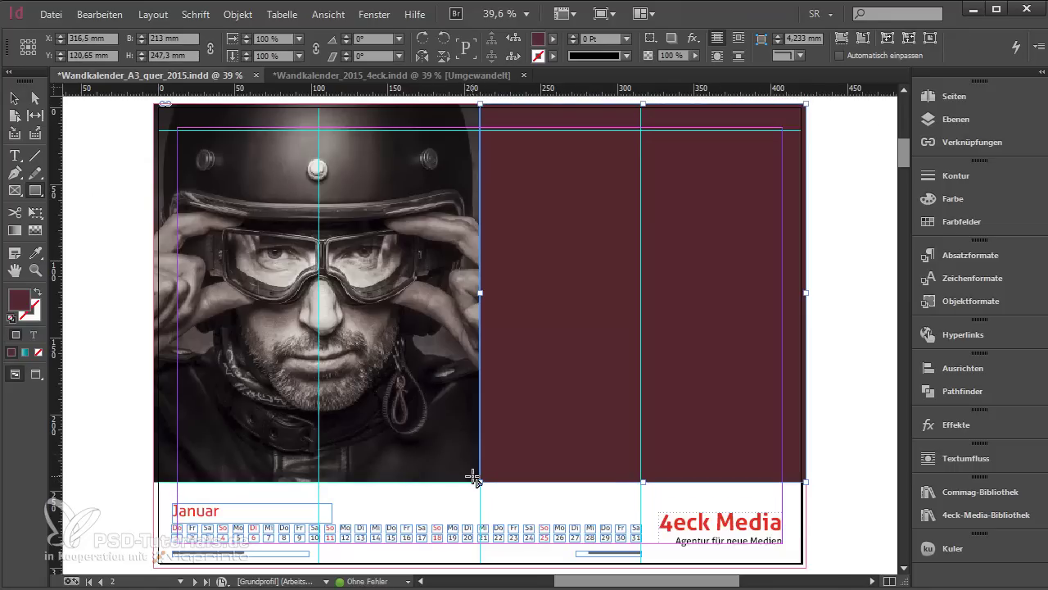
# Fill the new rectangle with the red swatch C=0 M=85 Y=100 K=0 and deselect it
pyautogui.click(553, 38)
pyautogui.scroll(3, 437, 129)
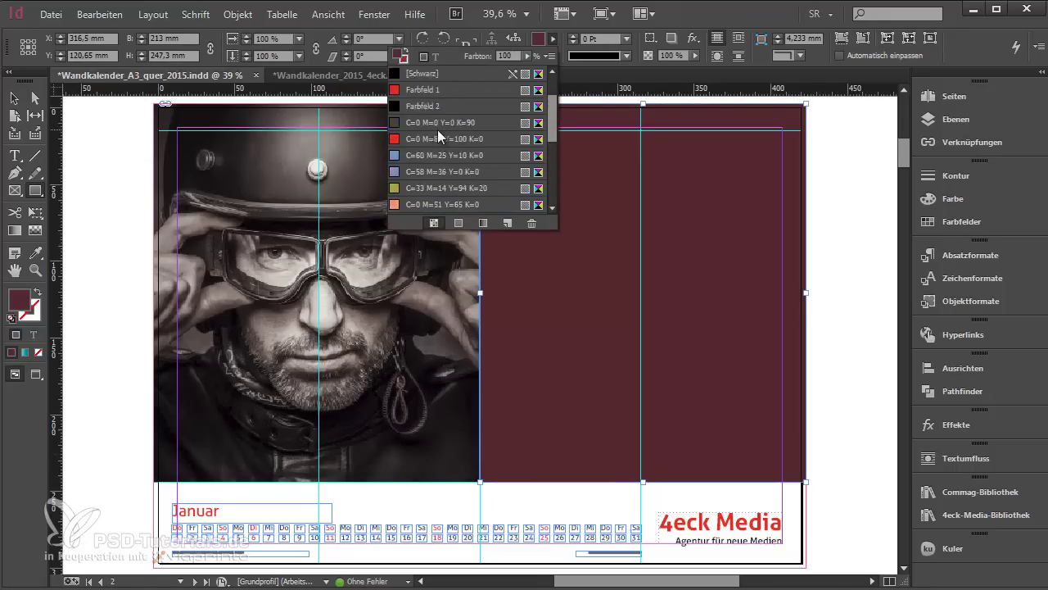
pyautogui.scroll(3, 437, 129)
pyautogui.click(443, 186)
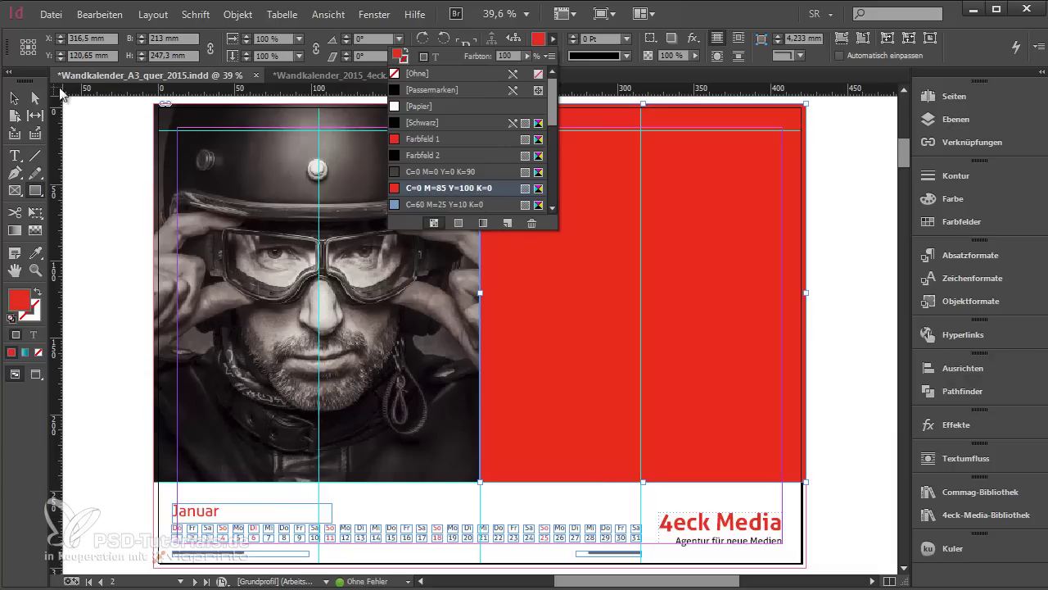
pyautogui.click(14, 97)
pyautogui.click(199, 196)
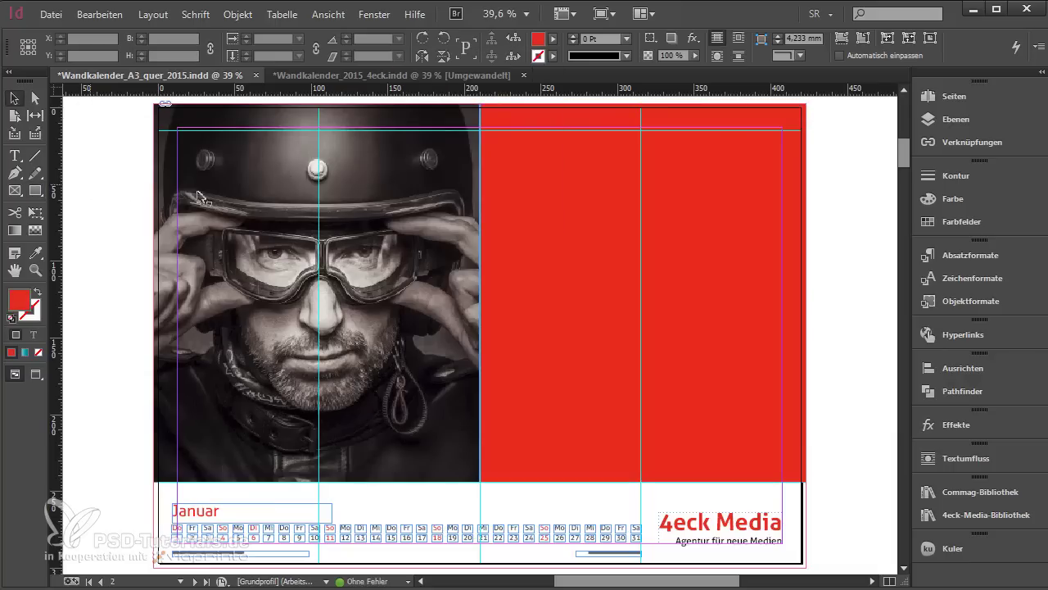
# With nothing selected, delete the swatch Farbfeld 1 from the document's colour swatches
pyautogui.click(554, 40)
pyautogui.scroll(5, 477, 127)
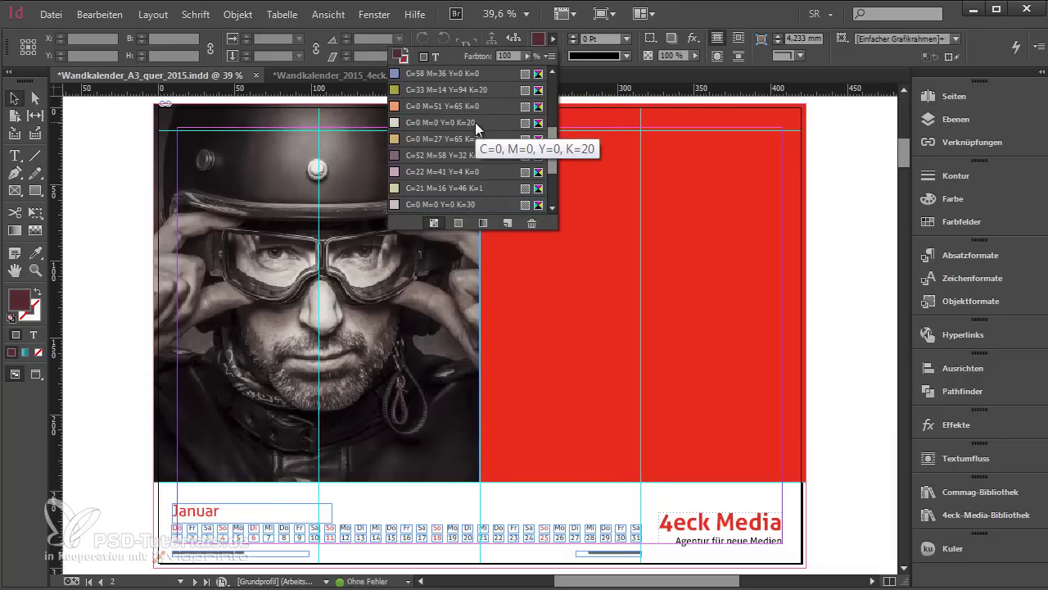
pyautogui.click(442, 139)
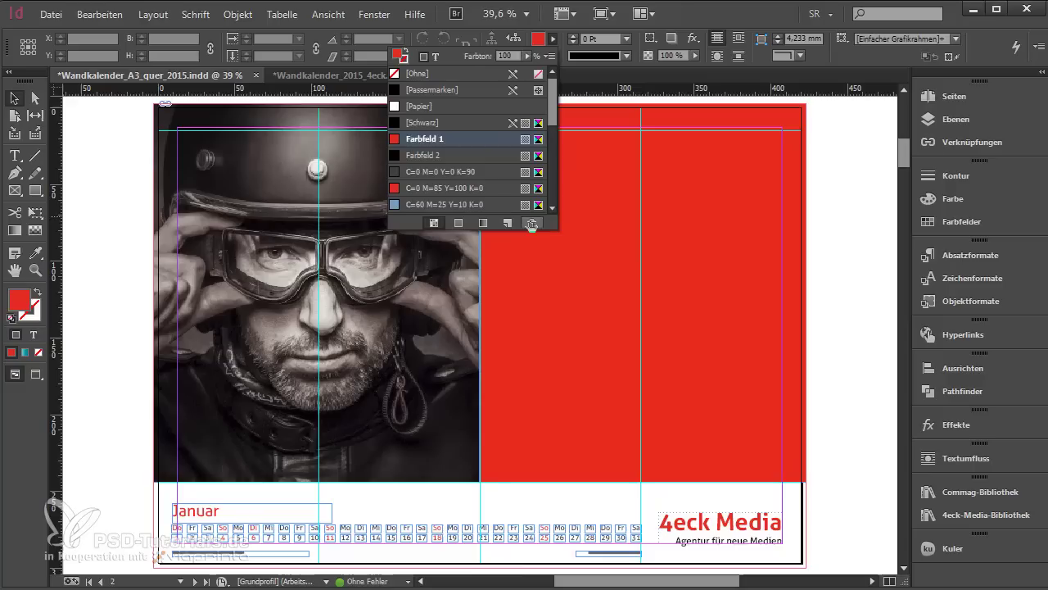
pyautogui.click(532, 223)
# Delete the swatch Farbfeld 2, replacing it with C=0 M=0 Y=0 K=90, and preview the January page
pyautogui.click(464, 139)
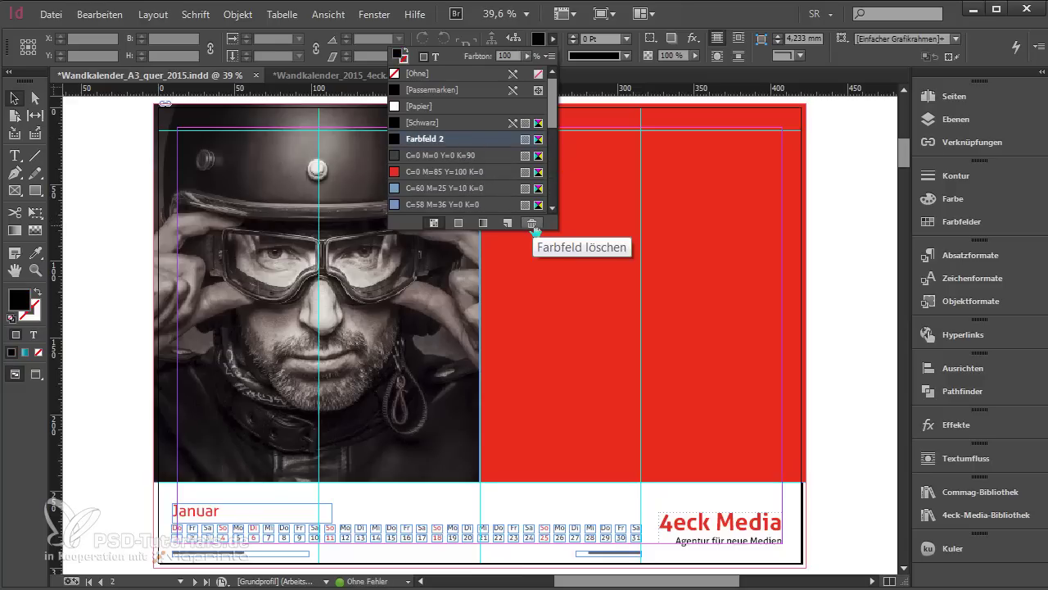
pyautogui.click(531, 223)
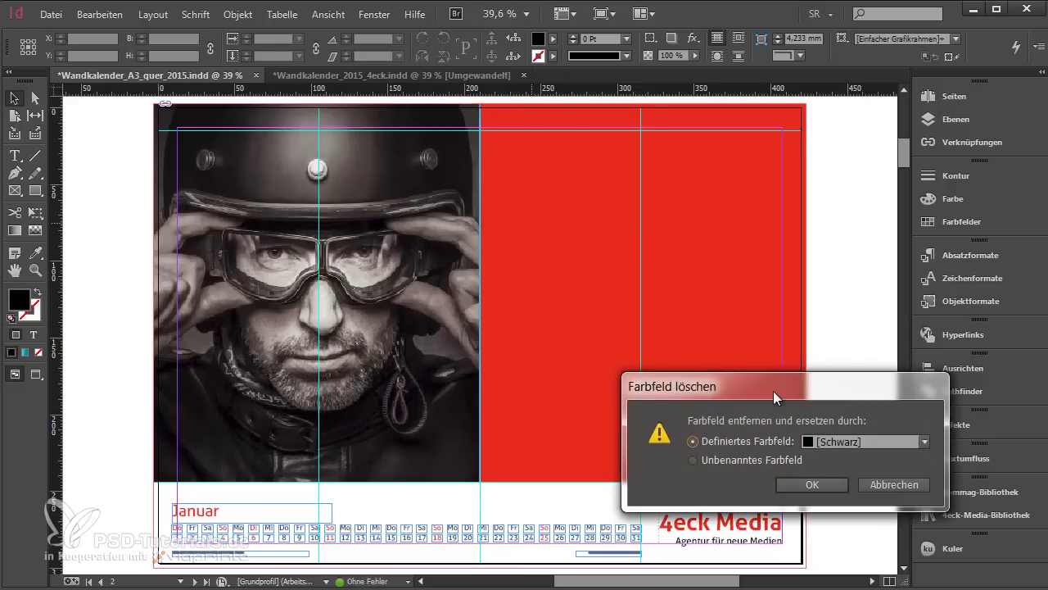
pyautogui.moveTo(774, 391); pyautogui.dragTo(635, 260)
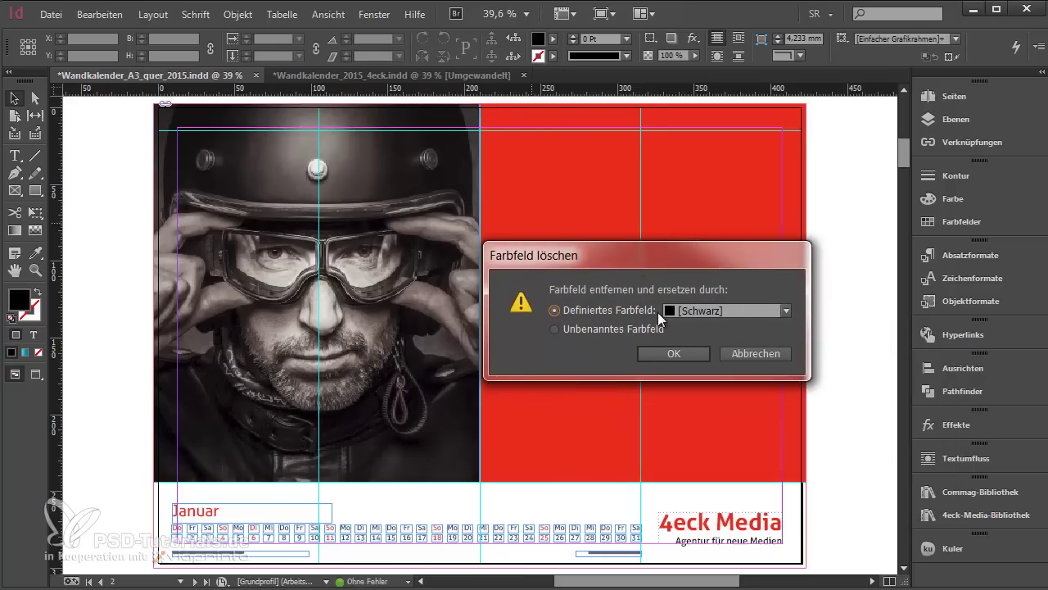
pyautogui.click(701, 310)
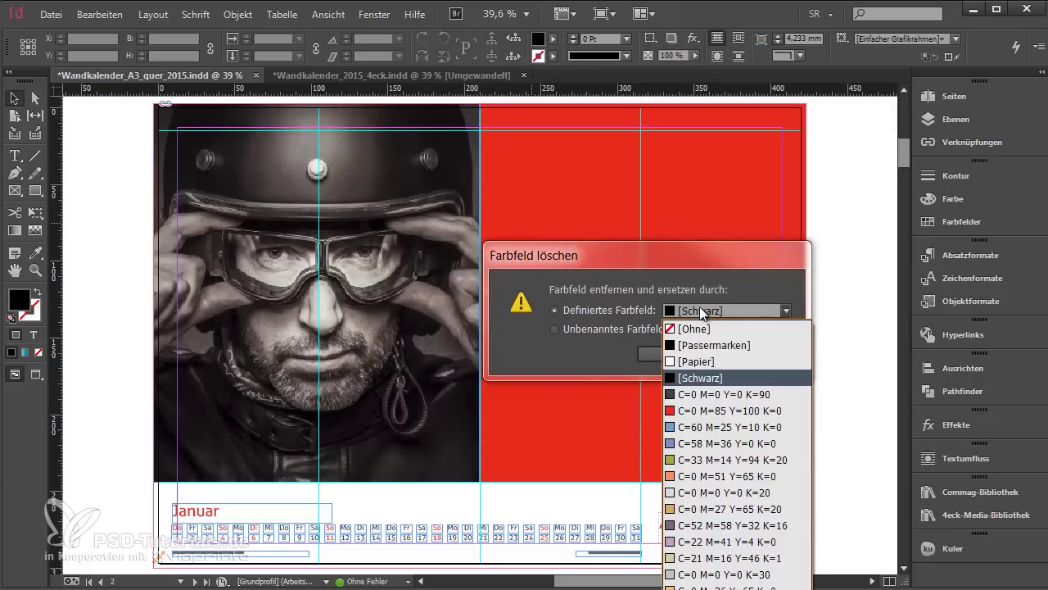
pyautogui.click(702, 395)
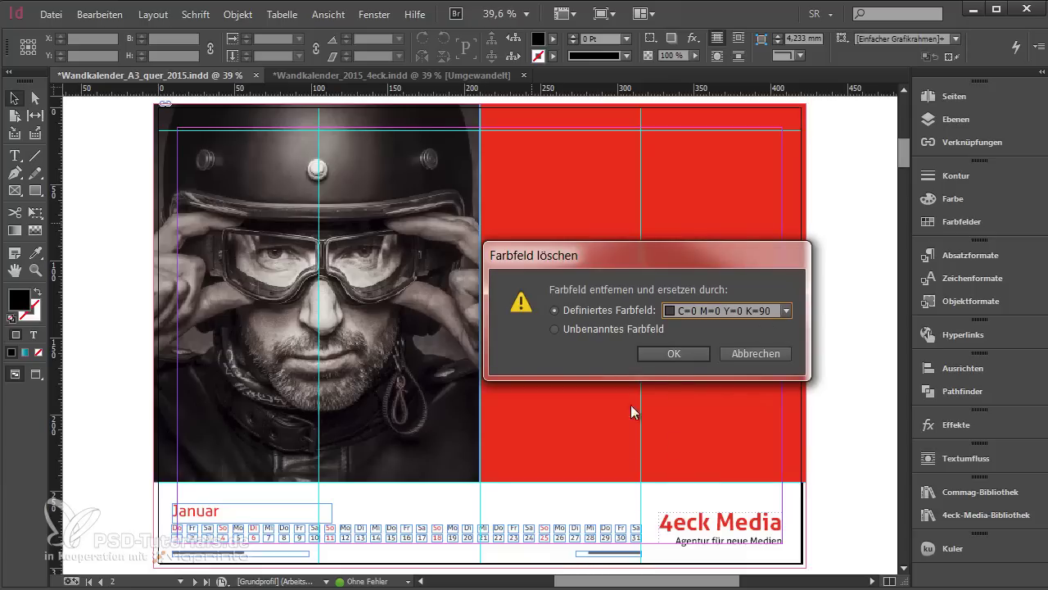
pyautogui.click(673, 354)
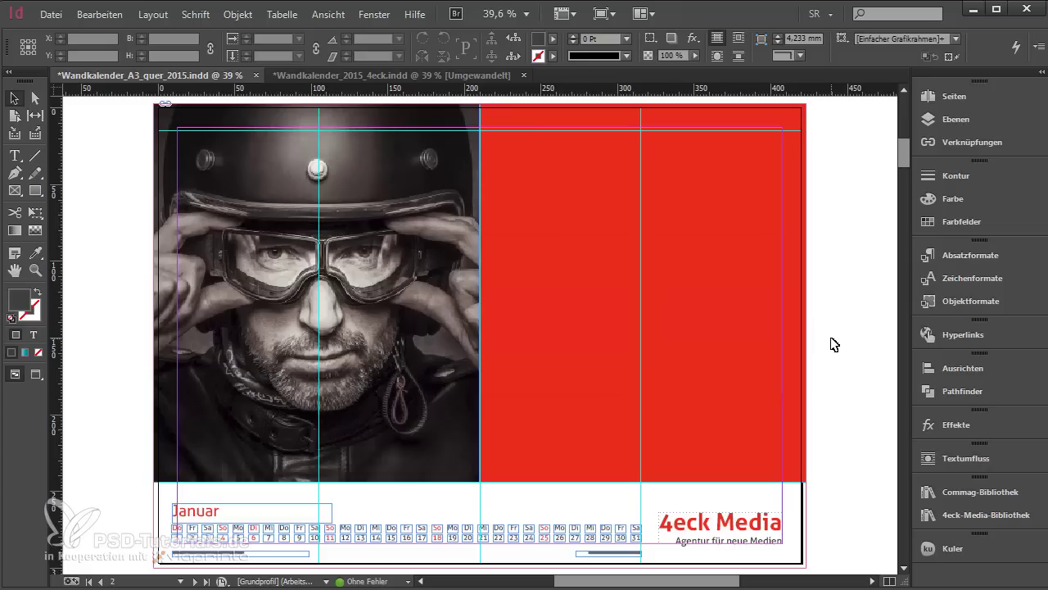
pyautogui.press('w')
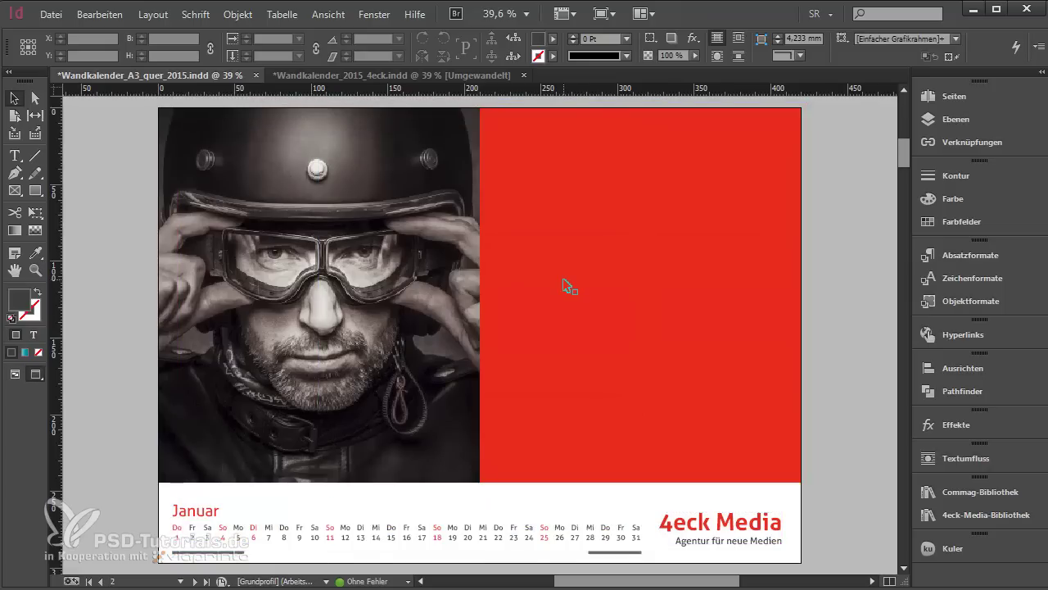
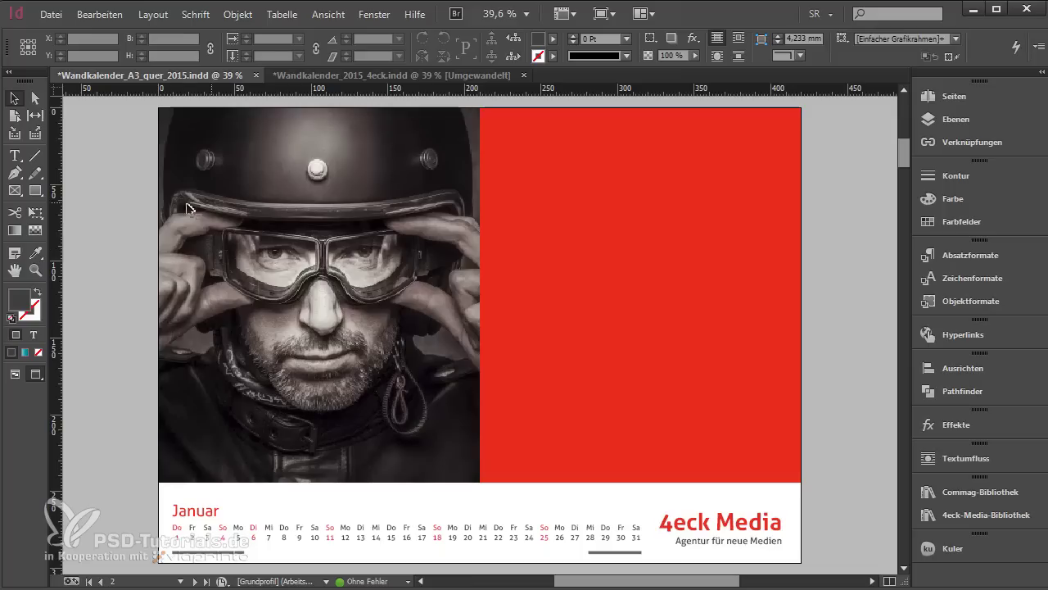
# Leave the preview, draw a large text frame inside the red rectangle and set its text colour to [Papier]
pyautogui.click(15, 155)
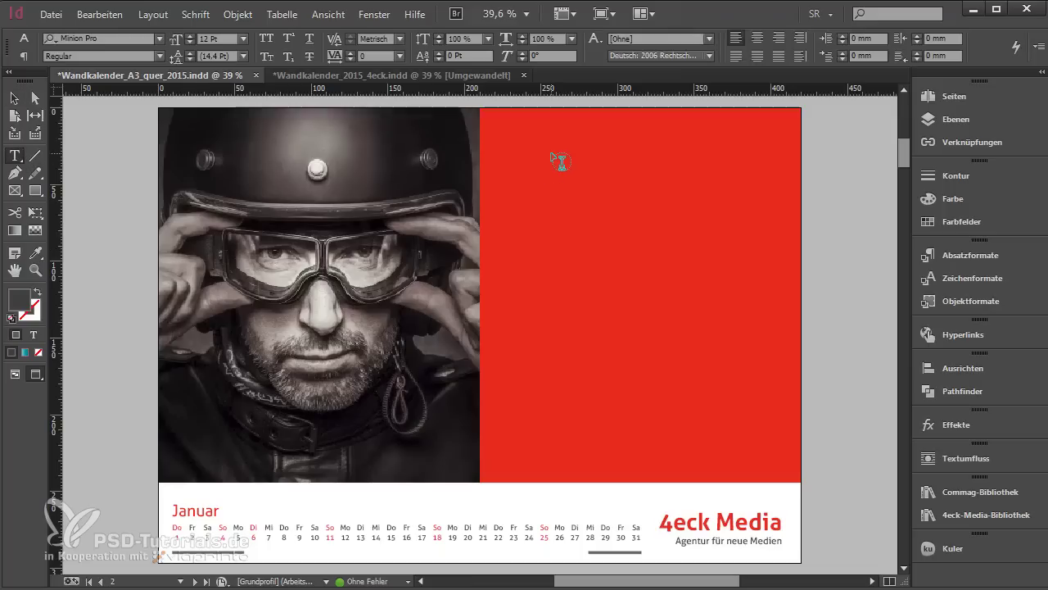
pyautogui.press('w')
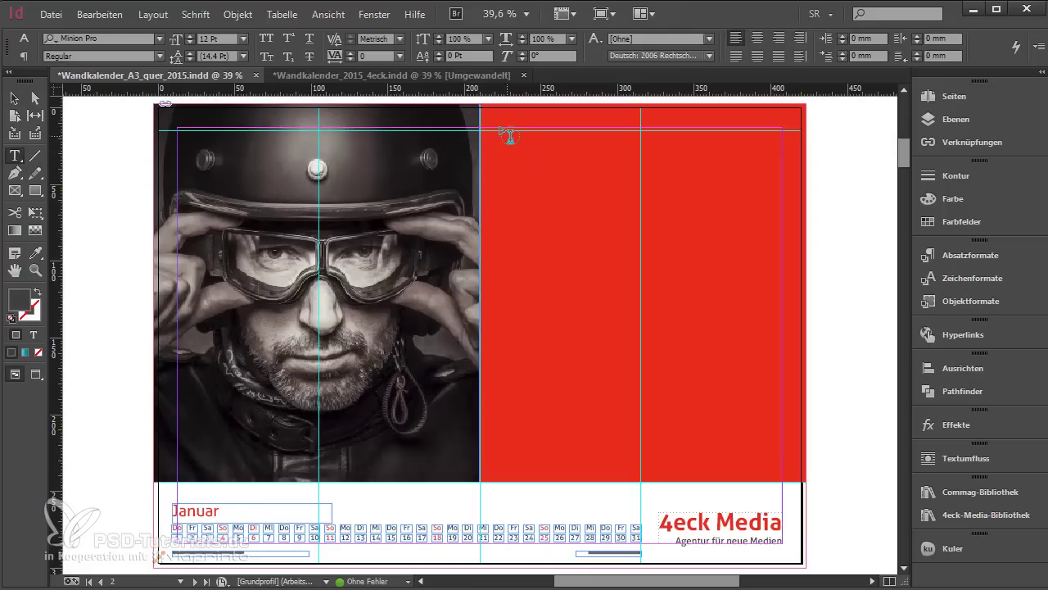
pyautogui.moveTo(493, 130); pyautogui.dragTo(782, 466)
pyautogui.click(609, 39)
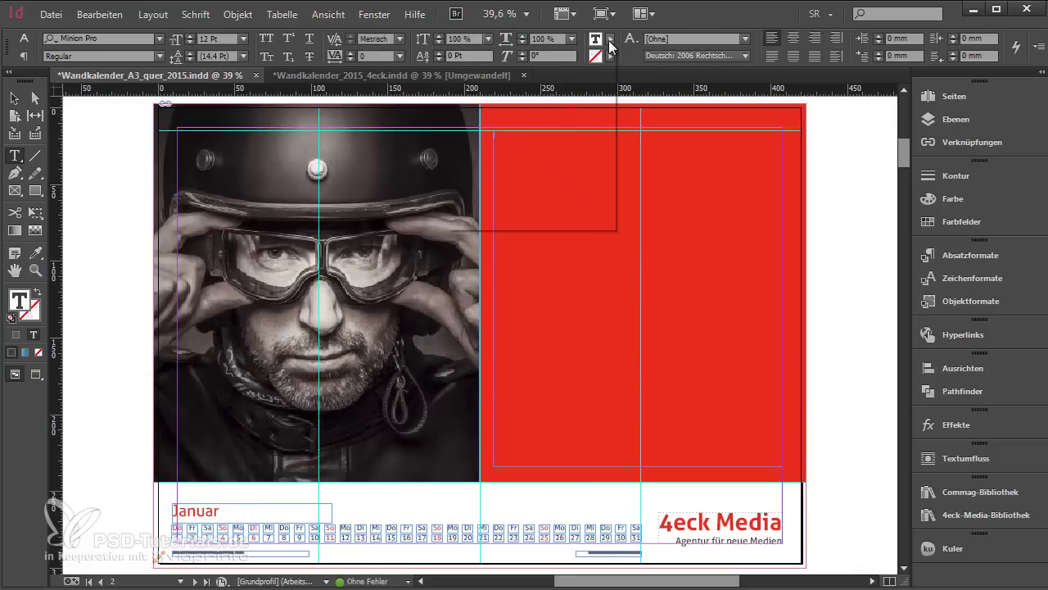
pyautogui.click(519, 106)
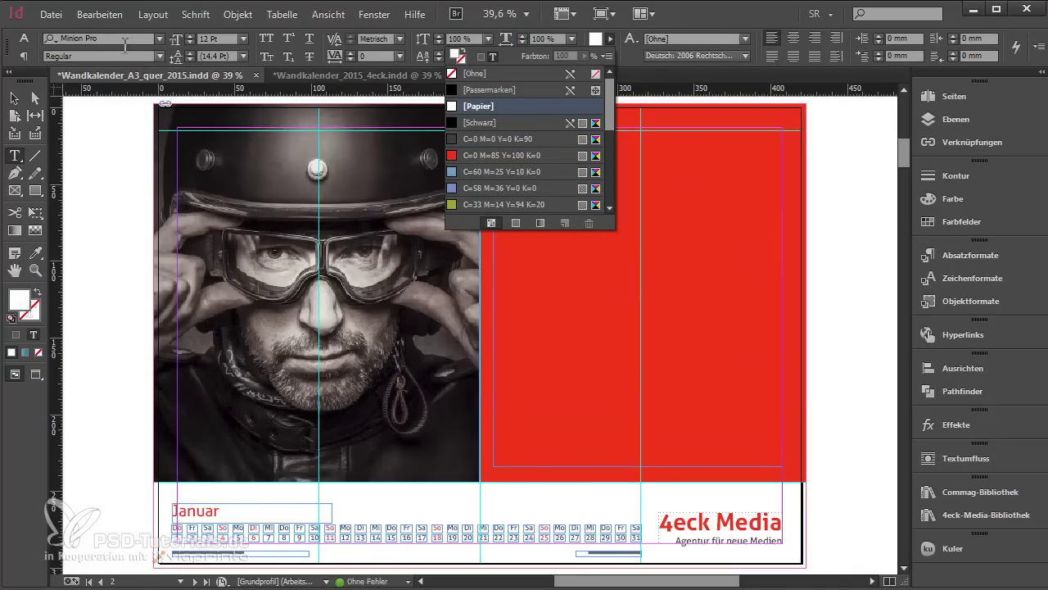
# Set the frame's text to Reklame Script DEMO, centred, at 72 pt
pyautogui.hotkey('ctrl', '6')
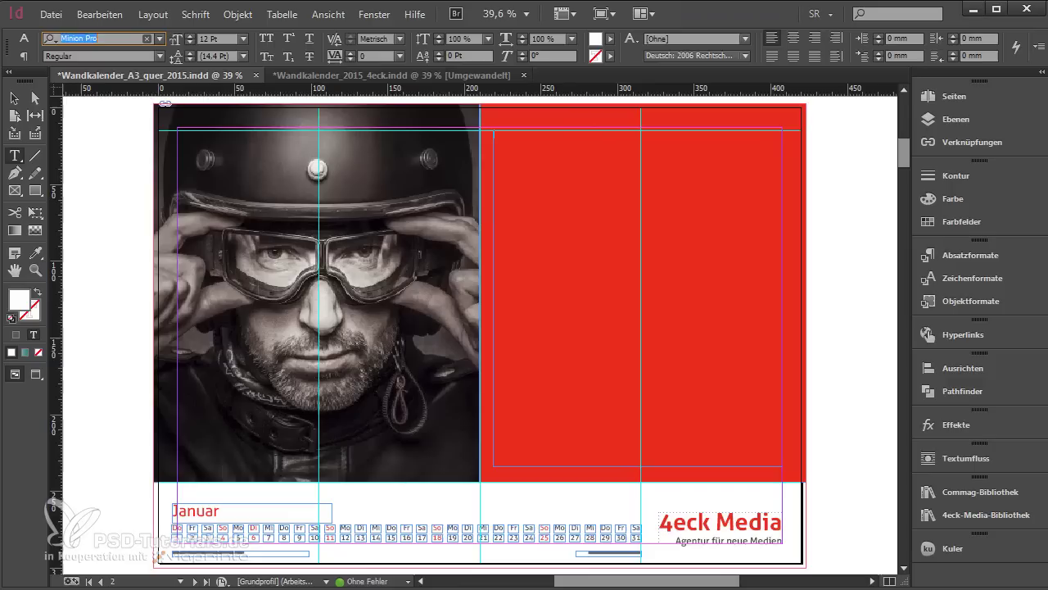
pyautogui.write('reklame')
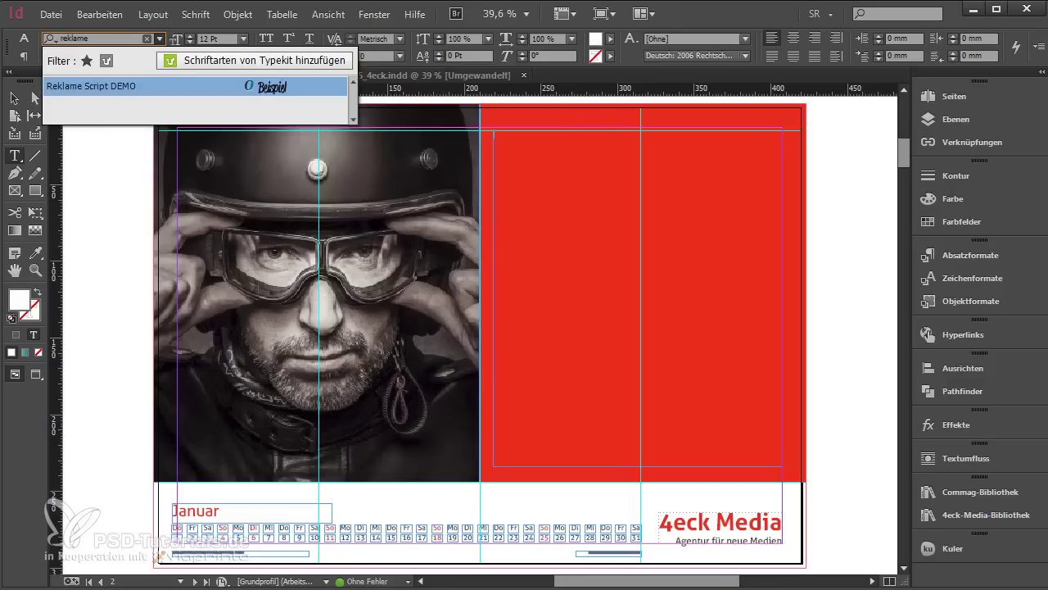
pyautogui.press('Return')
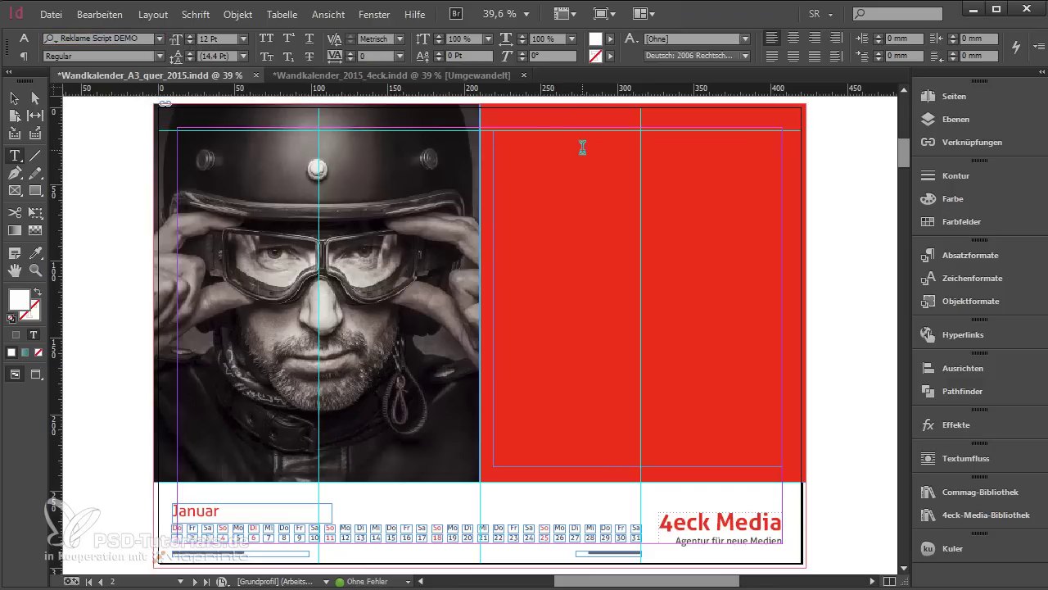
pyautogui.click(793, 38)
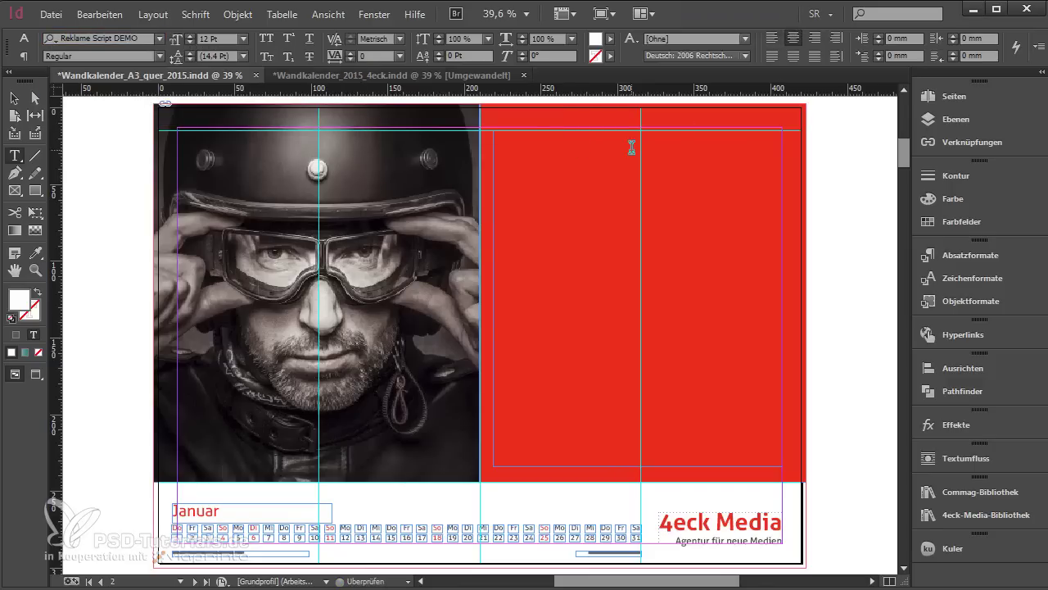
pyautogui.click(244, 38)
pyautogui.click(223, 288)
# Enter the slogan "Business / starts with / visions" on three lines in the text frame
pyautogui.write('Business ')
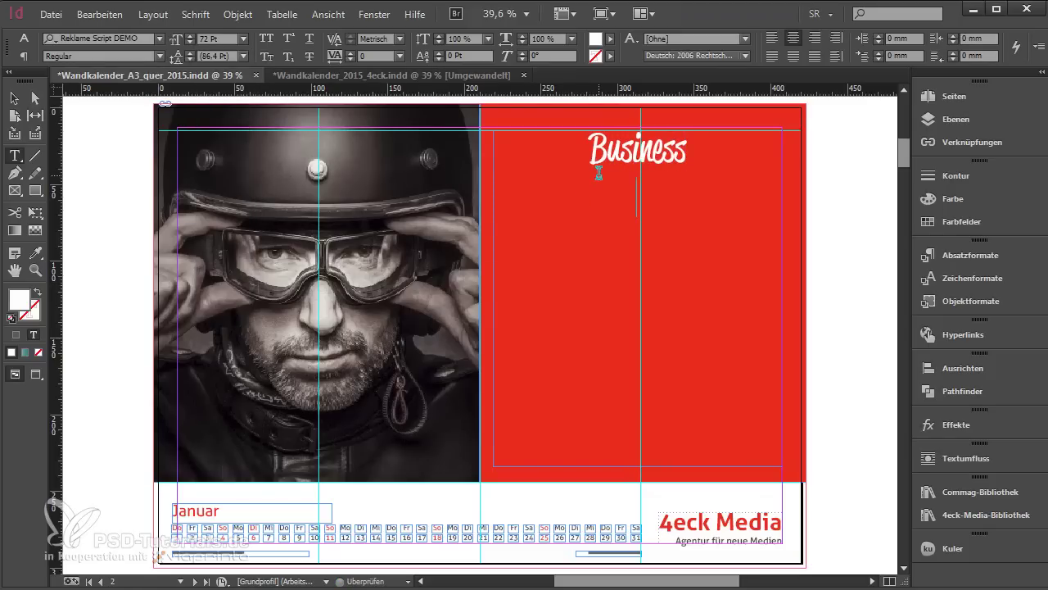
pyautogui.write('starts with')
pyautogui.press('Return')
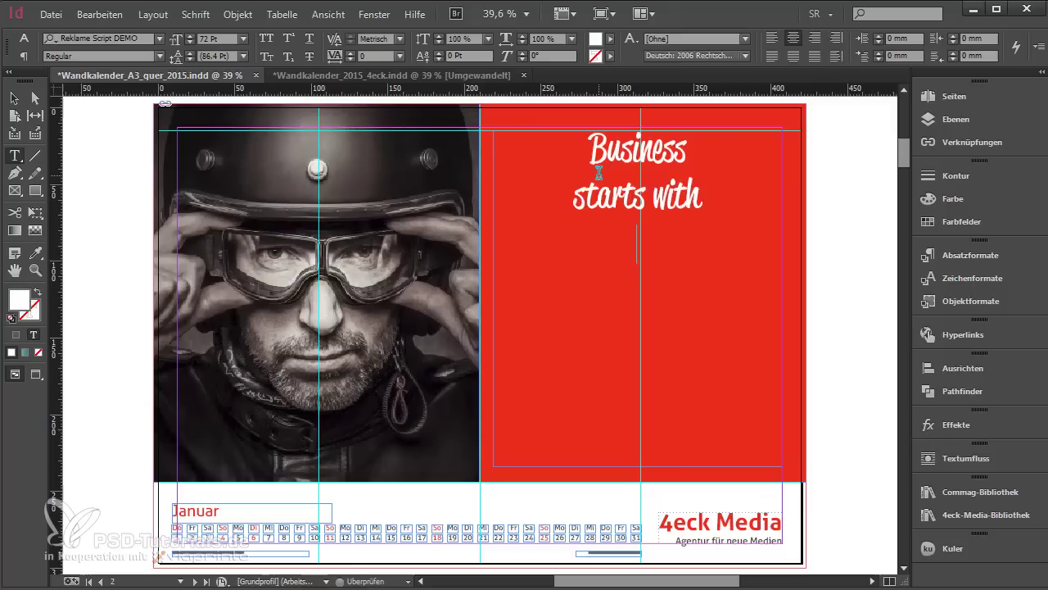
pyautogui.write('visions')
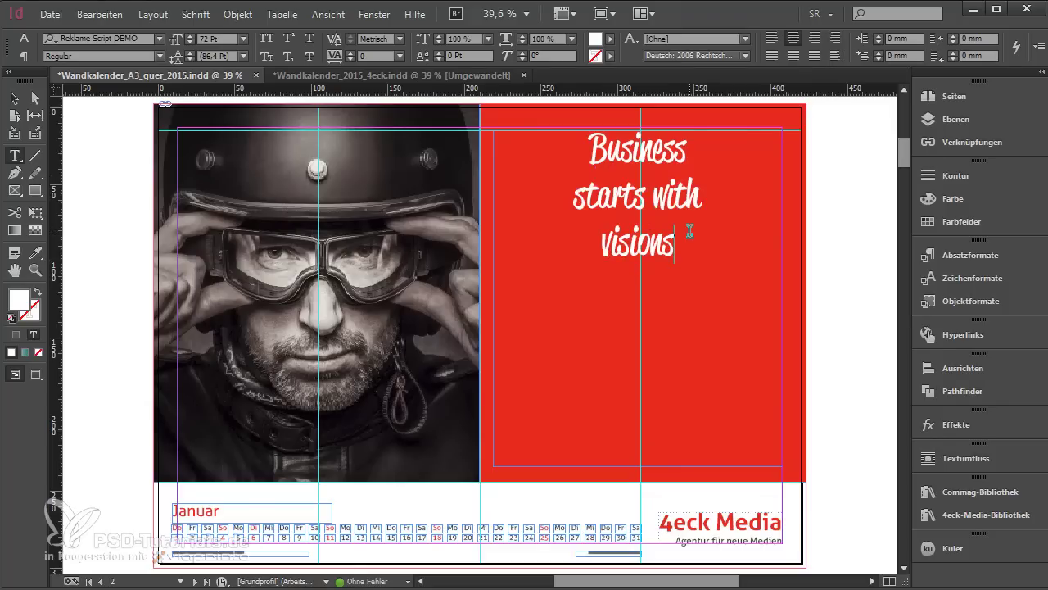
# Enlarge the word "Business" in the slogan to 160 pt
pyautogui.doubleClick(647, 152)
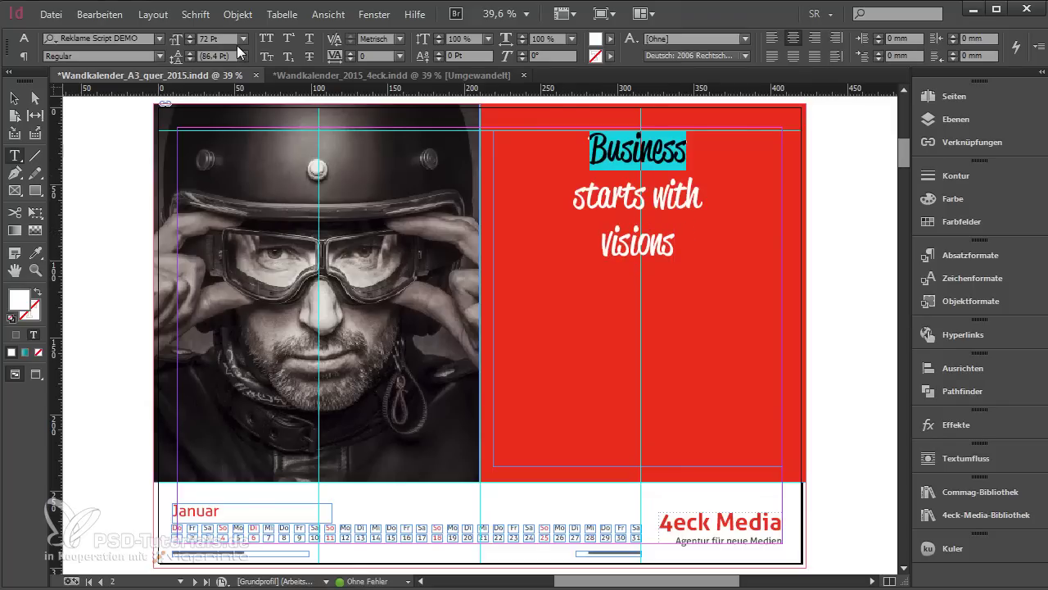
pyautogui.click(233, 39)
pyautogui.write('90')
pyautogui.press('Return')
pyautogui.scroll(10, 234, 39)
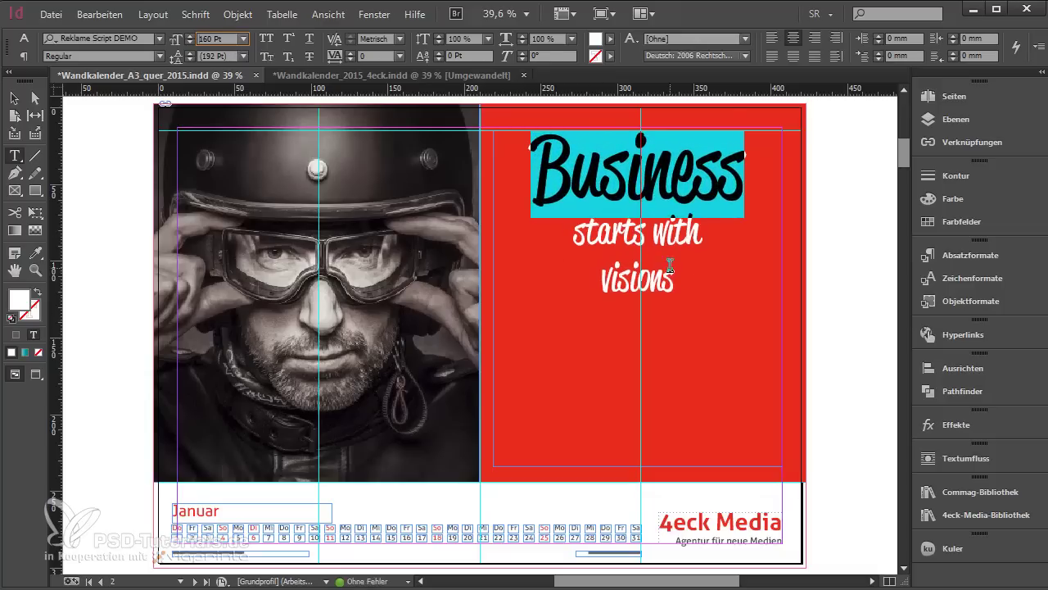
# Set the word "visions" in the slogan to 160 pt
pyautogui.moveTo(671, 270); pyautogui.dragTo(498, 276)
pyautogui.click(214, 39)
pyautogui.write('1')
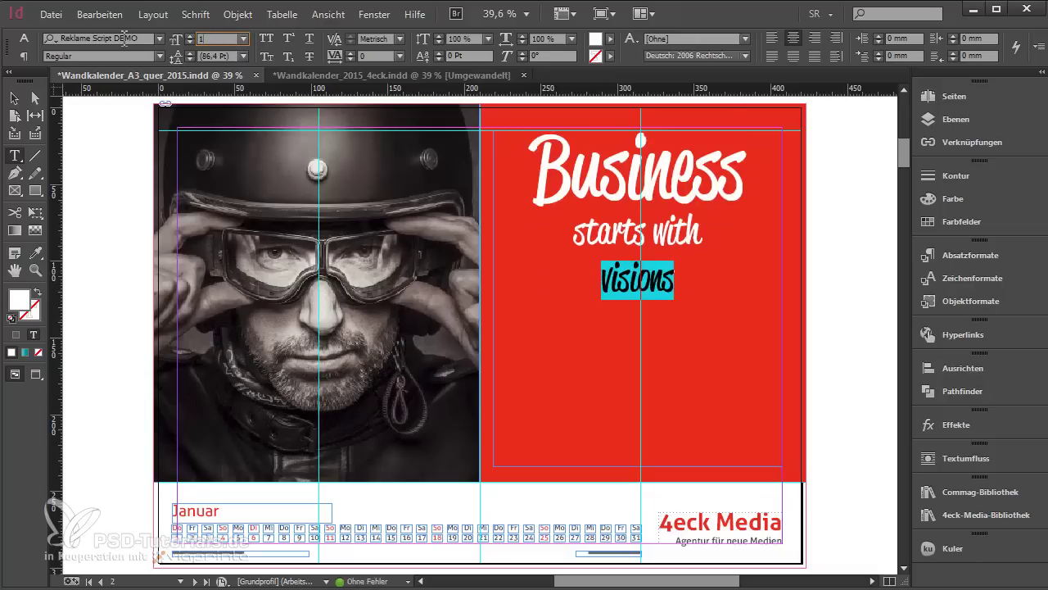
pyautogui.press('Return')
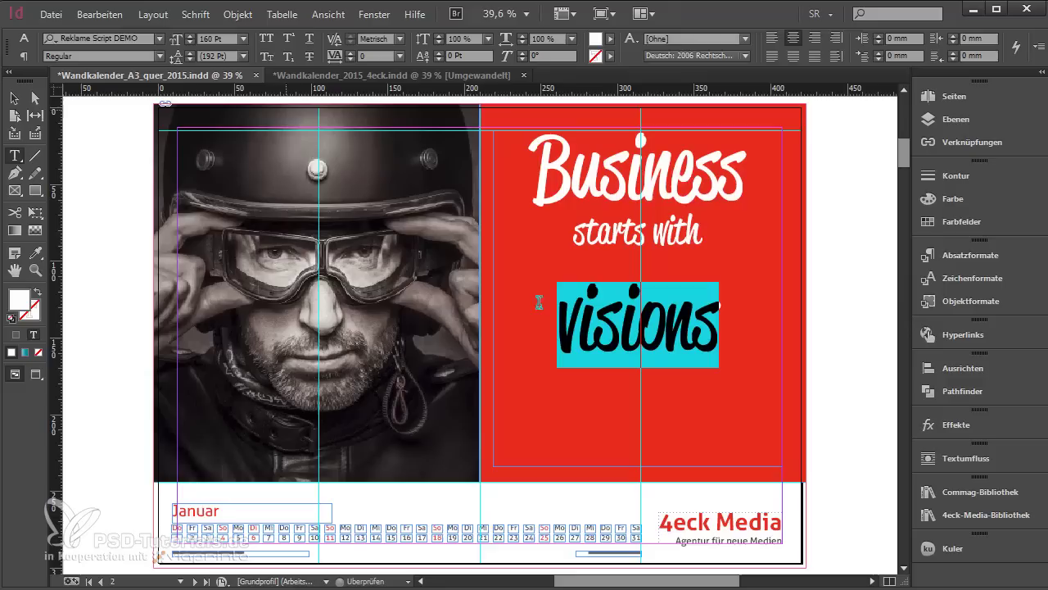
# In the slogan's middle line, set "starts" to 100 pt and "with" to 60 pt
pyautogui.doubleClick(602, 230)
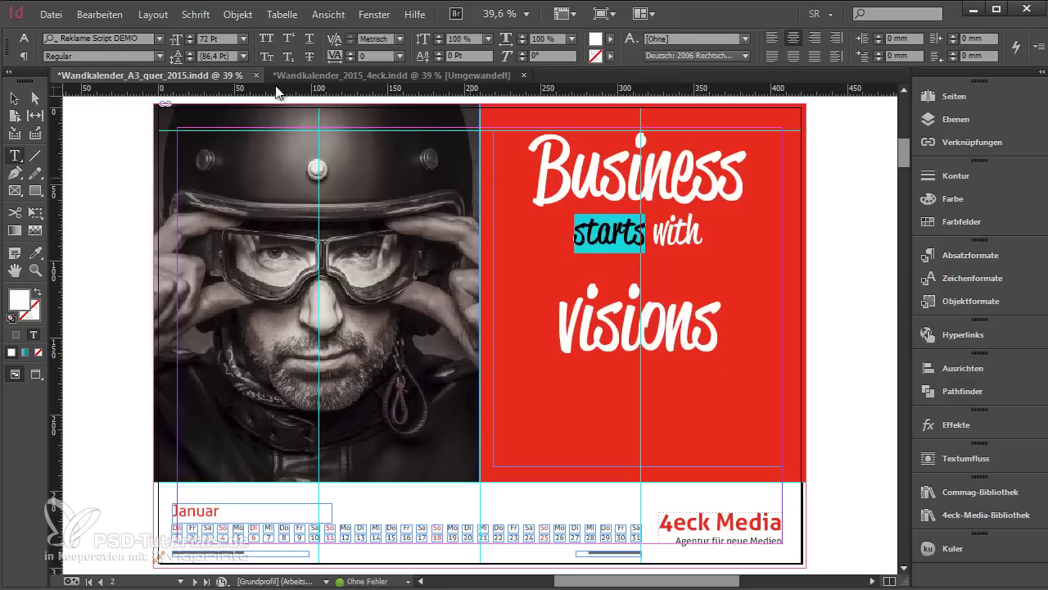
pyautogui.moveTo(224, 38); pyautogui.dragTo(145, 38)
pyautogui.write('100')
pyautogui.press('Return')
pyautogui.doubleClick(690, 248)
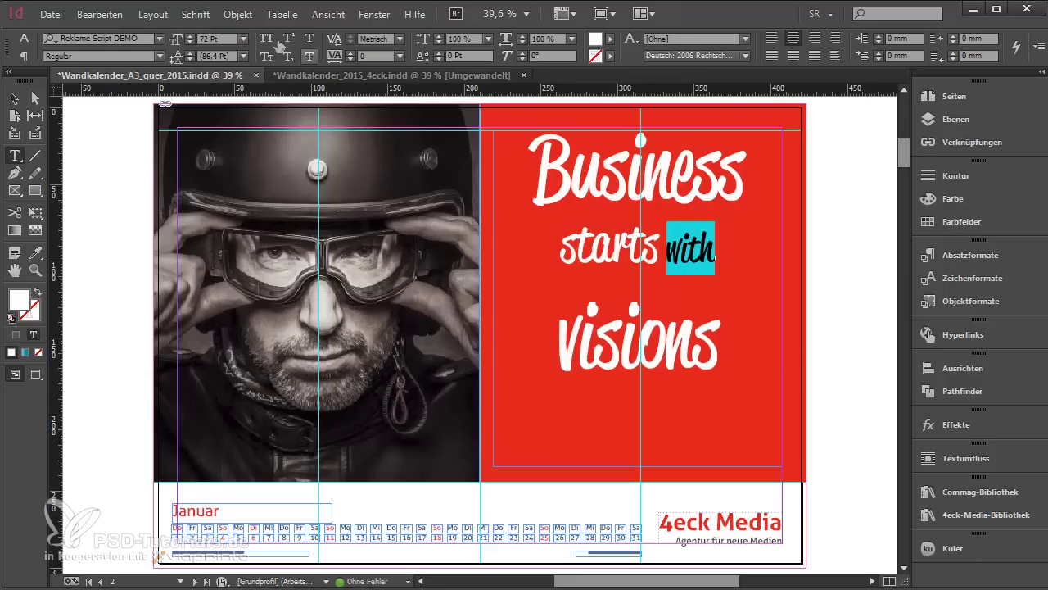
pyautogui.moveTo(222, 40); pyautogui.dragTo(156, 42)
pyautogui.write('60')
pyautogui.press('Return')
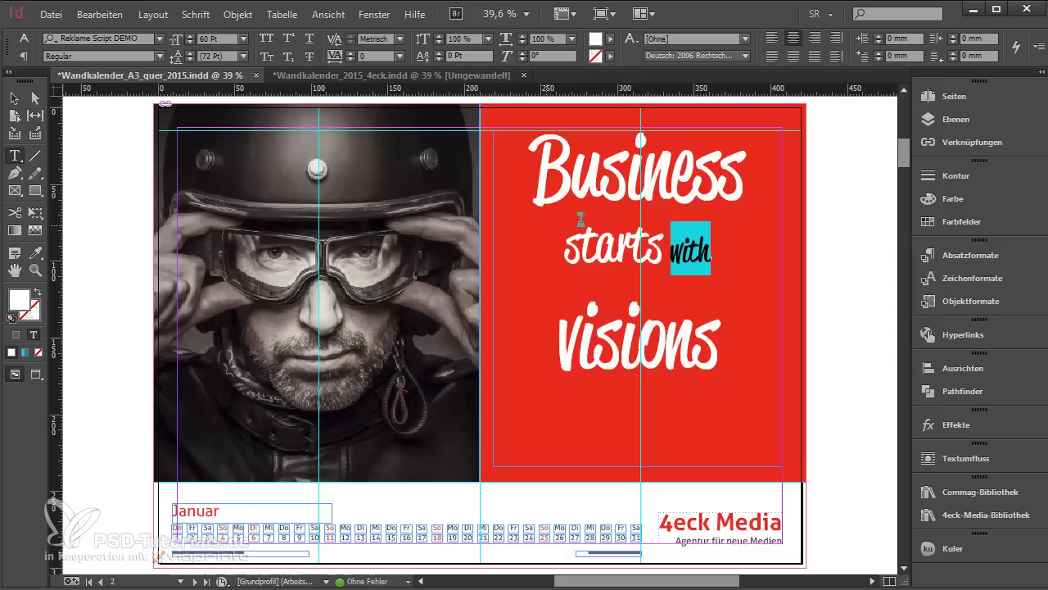
# Set the leading of the word "visions" in the slogan to 161 pt
pyautogui.doubleClick(641, 339)
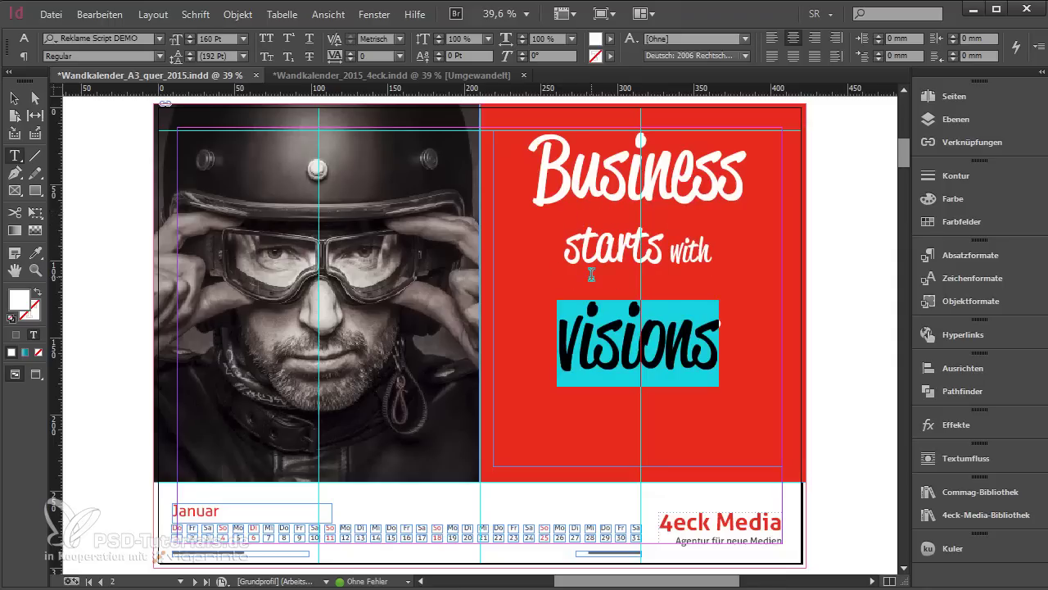
pyautogui.click(215, 56)
pyautogui.write('180')
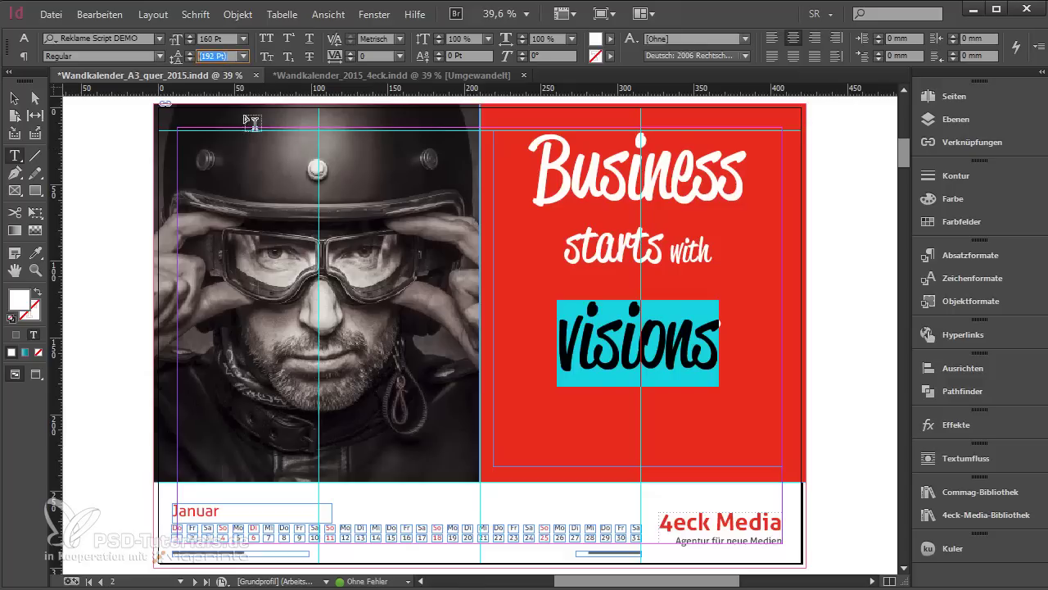
pyautogui.press('Return')
pyautogui.write('160')
pyautogui.press('Return')
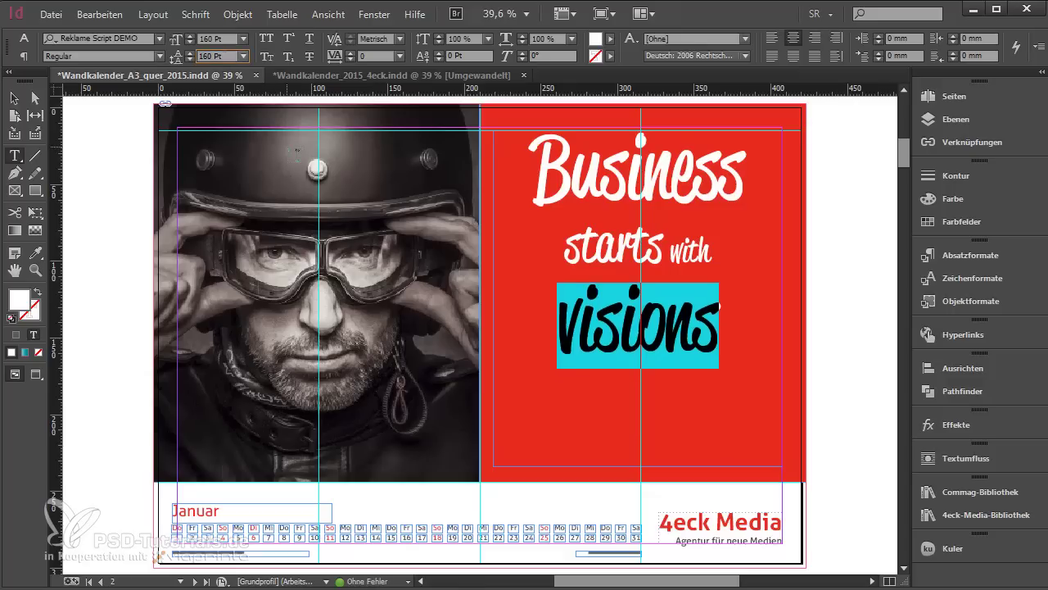
pyautogui.press('Up')
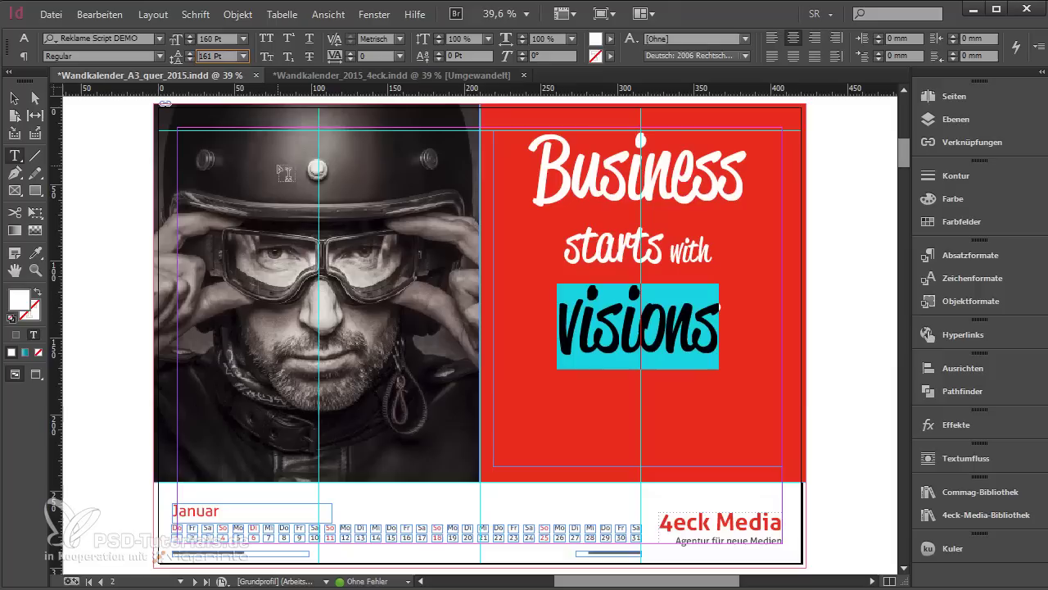
# Shrink the slogan's text frame to about 179 × 142 mm and centre it on the red area at X 315 mm
pyautogui.click(13, 97)
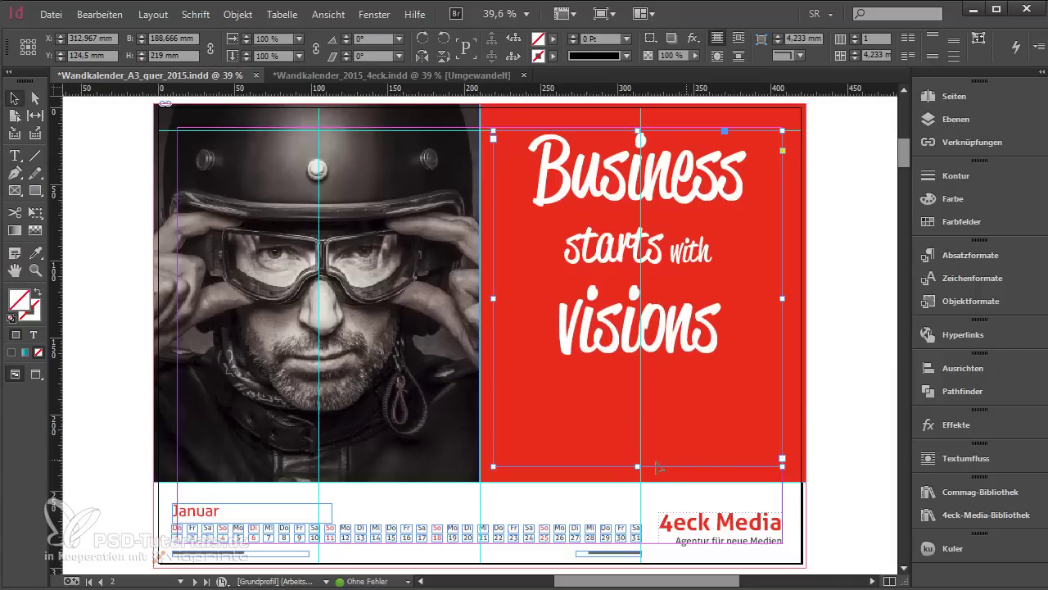
pyautogui.moveTo(637, 466); pyautogui.dragTo(637, 348)
pyautogui.moveTo(783, 239); pyautogui.dragTo(767, 239)
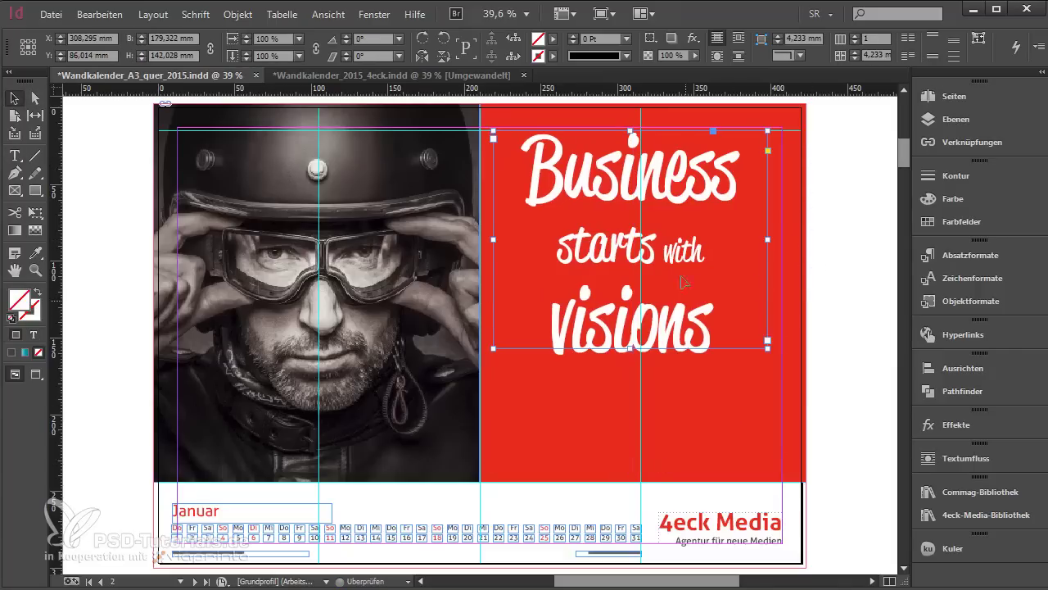
pyautogui.moveTo(688, 215); pyautogui.dragTo(694, 277)
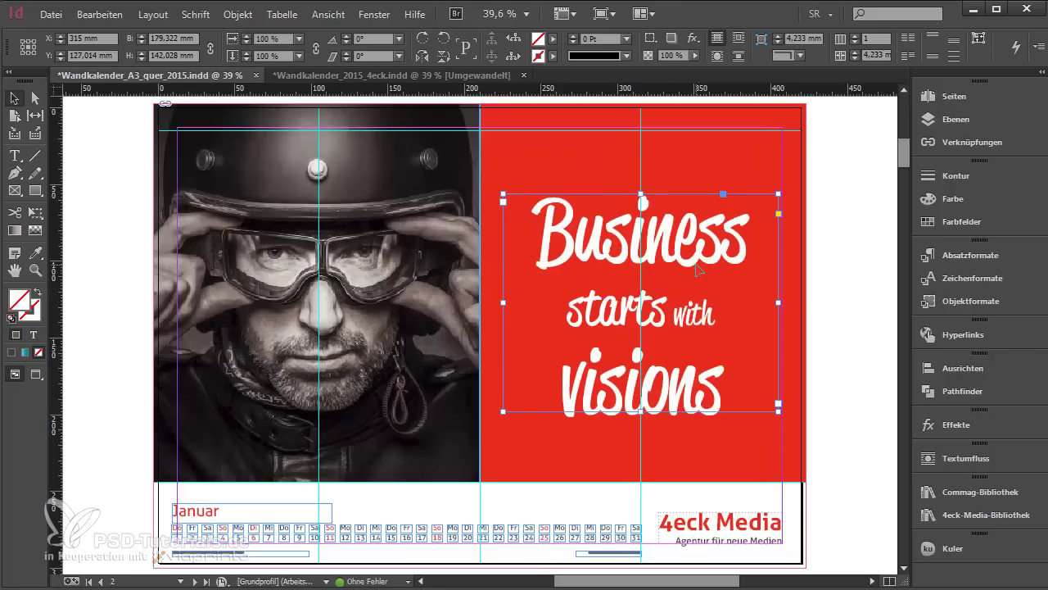
pyautogui.press('w')
pyautogui.click(872, 331)
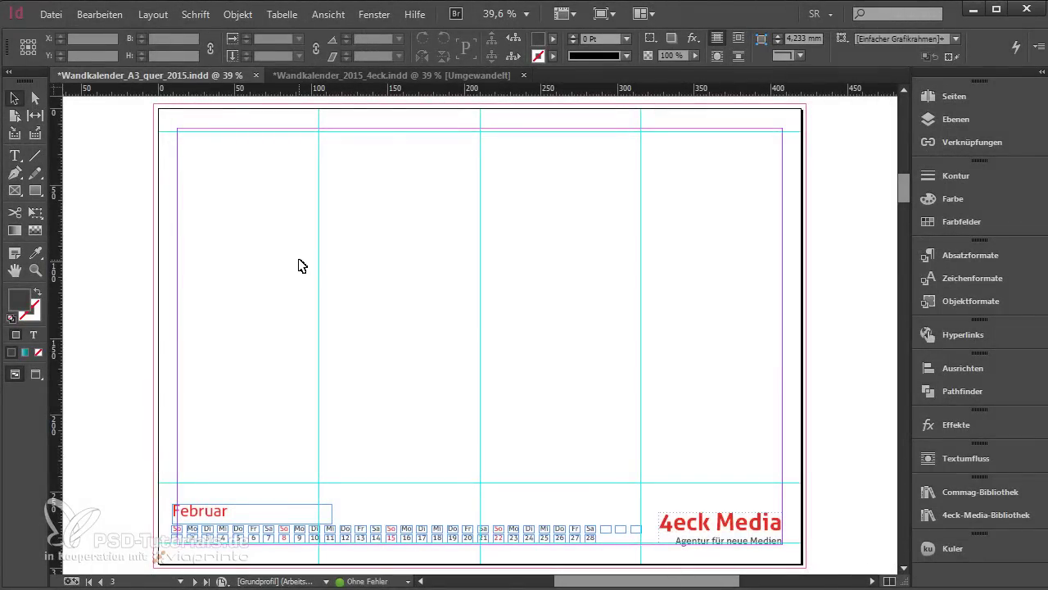
# Place the image Fotolia_52201813 on the February page's left half and extend its frame to 213 × 247.3 mm, down to the lower guide
pyautogui.hotkey('ctrl', 'd')
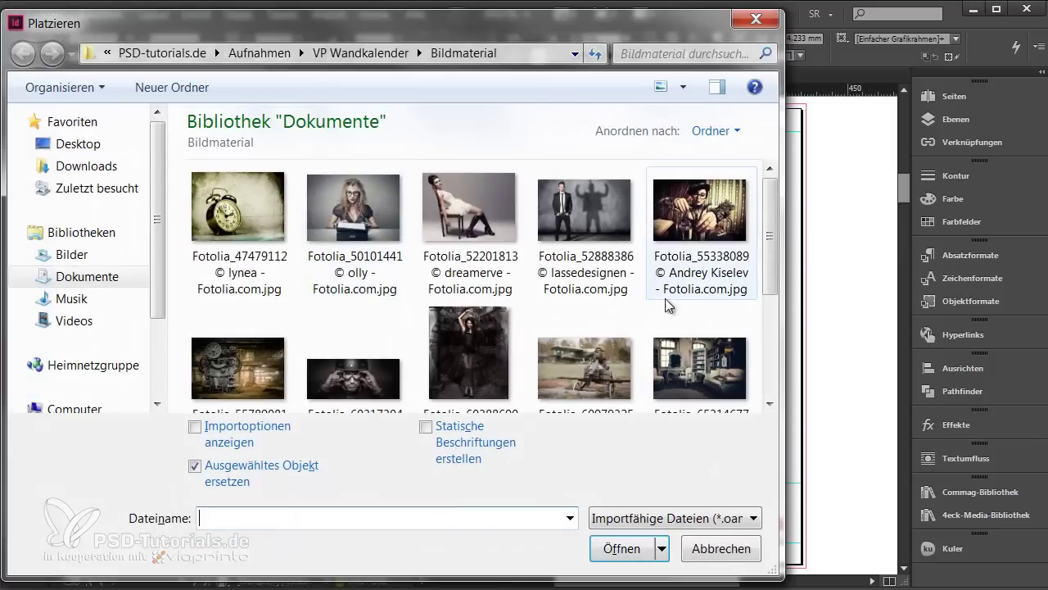
pyautogui.click(468, 237)
pyautogui.click(622, 548)
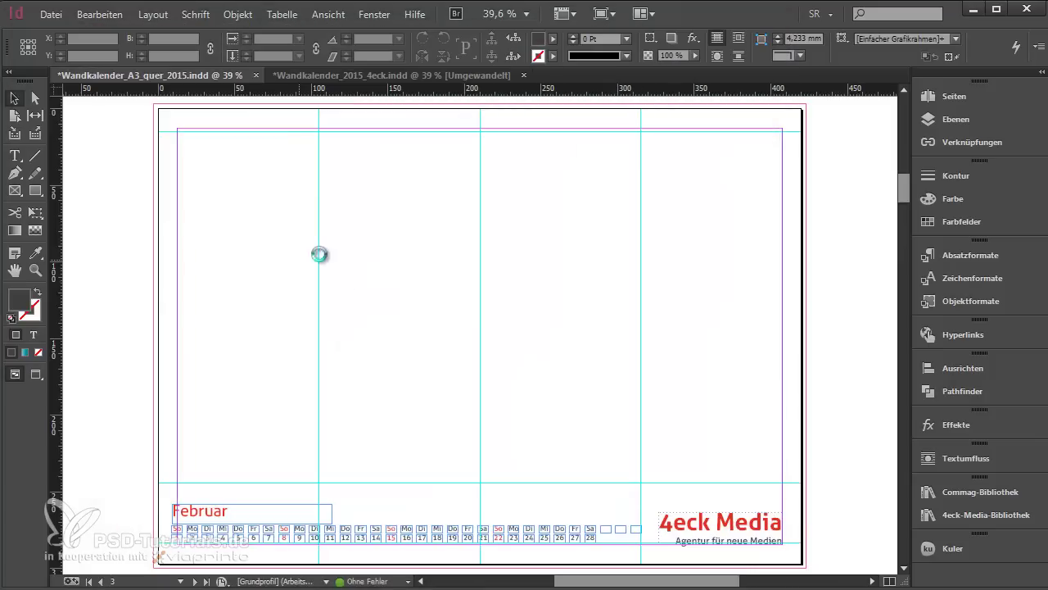
pyautogui.moveTo(164, 119); pyautogui.dragTo(480, 372)
pyautogui.moveTo(317, 345); pyautogui.dragTo(316, 483)
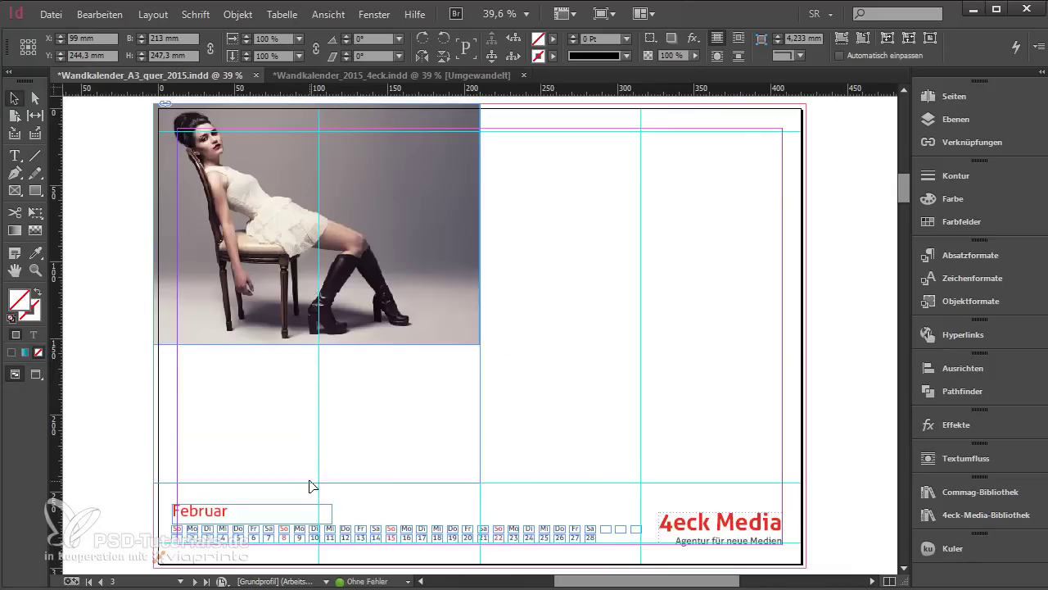
# Fit the February photo so that it fills its frame proportionally
pyautogui.rightClick(330, 190)
pyautogui.moveTo(431, 431)
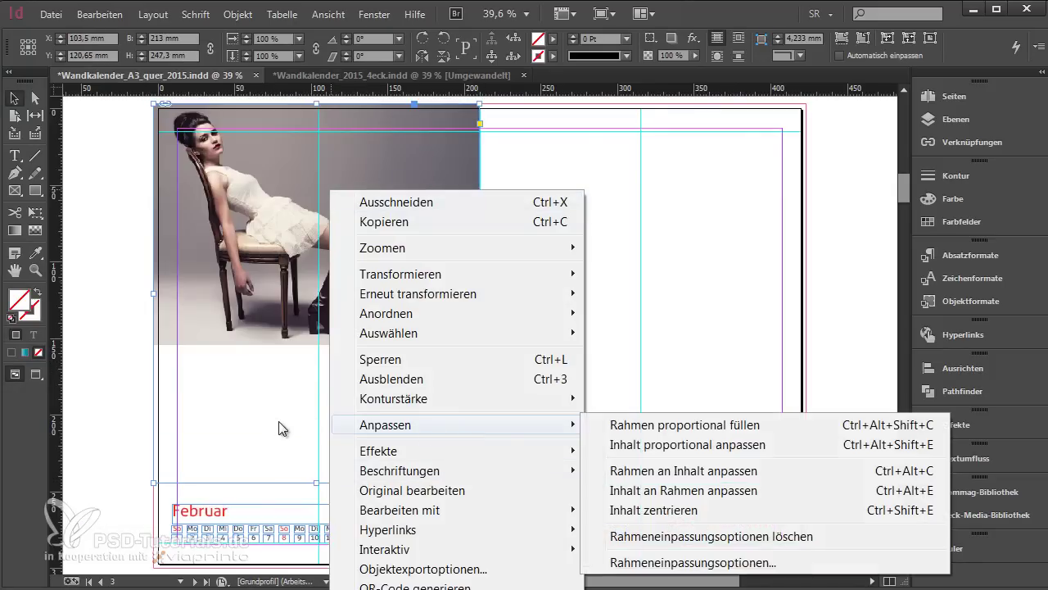
pyautogui.click(670, 426)
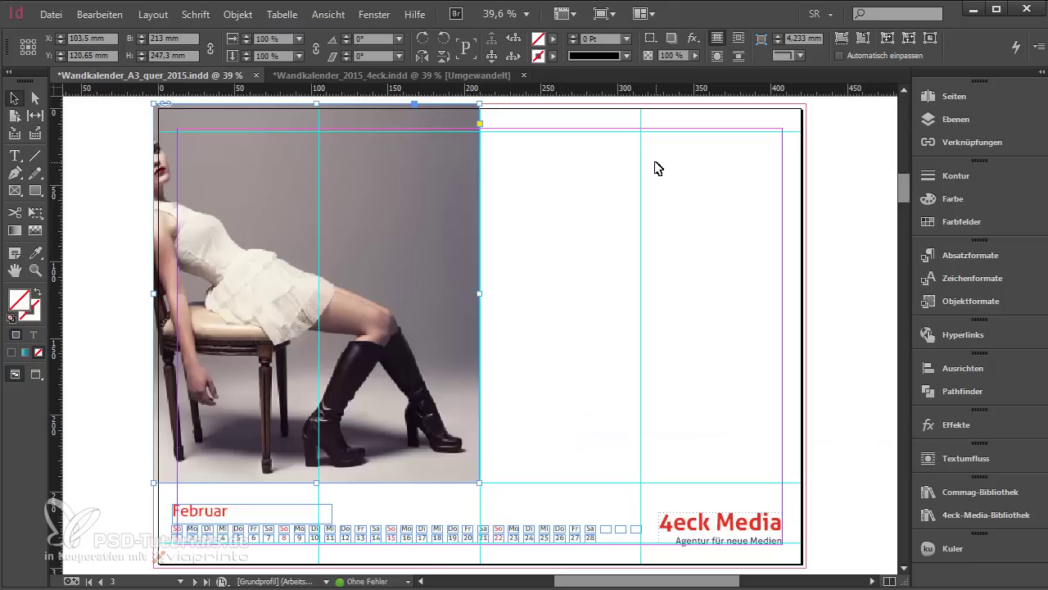
# Compare with the February page in Wandkalender_2015_4eck.indd, return to Wandkalender_A3_quer_2015.indd and flip the photo horizontally
pyautogui.click(393, 74)
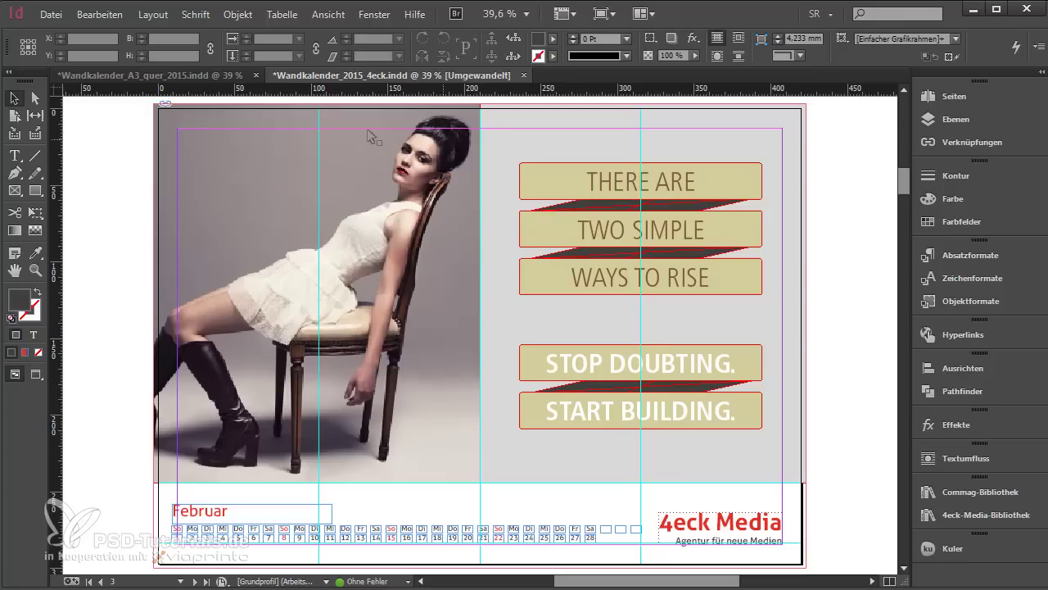
pyautogui.click(189, 75)
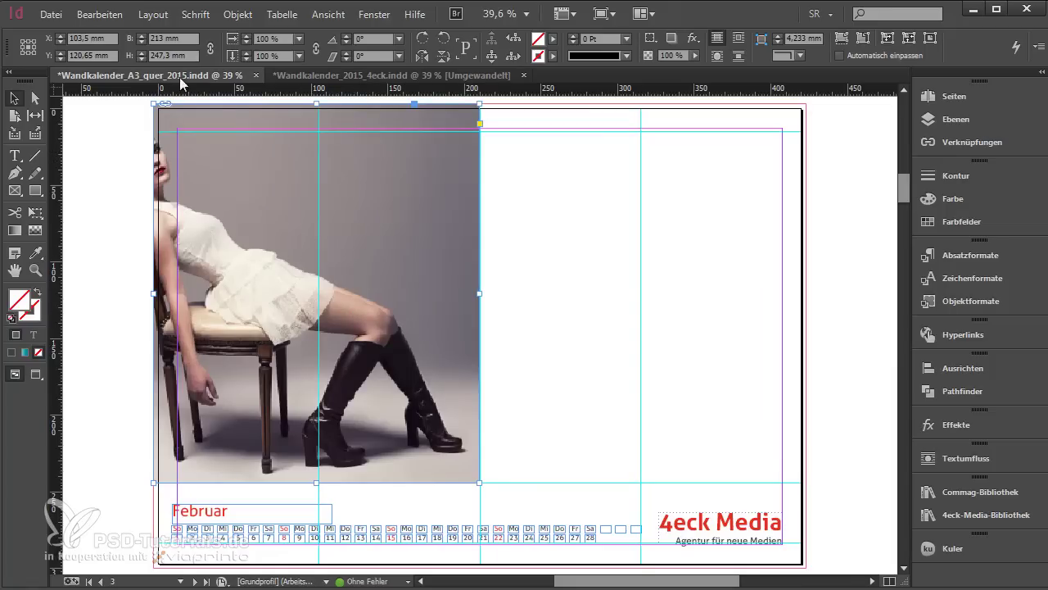
pyautogui.click(237, 14)
pyautogui.moveTo(349, 39)
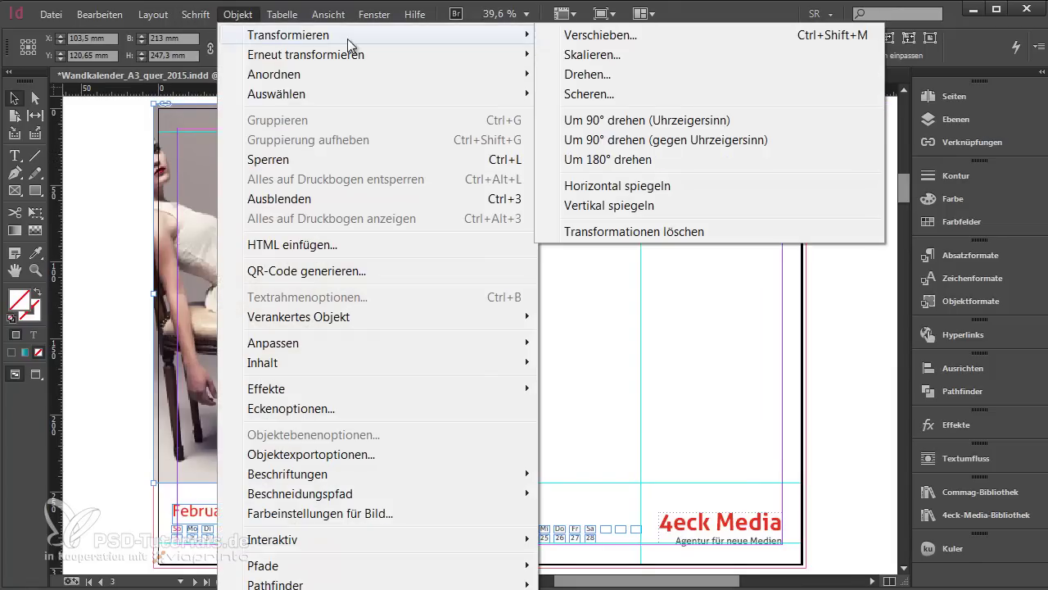
pyautogui.click(602, 186)
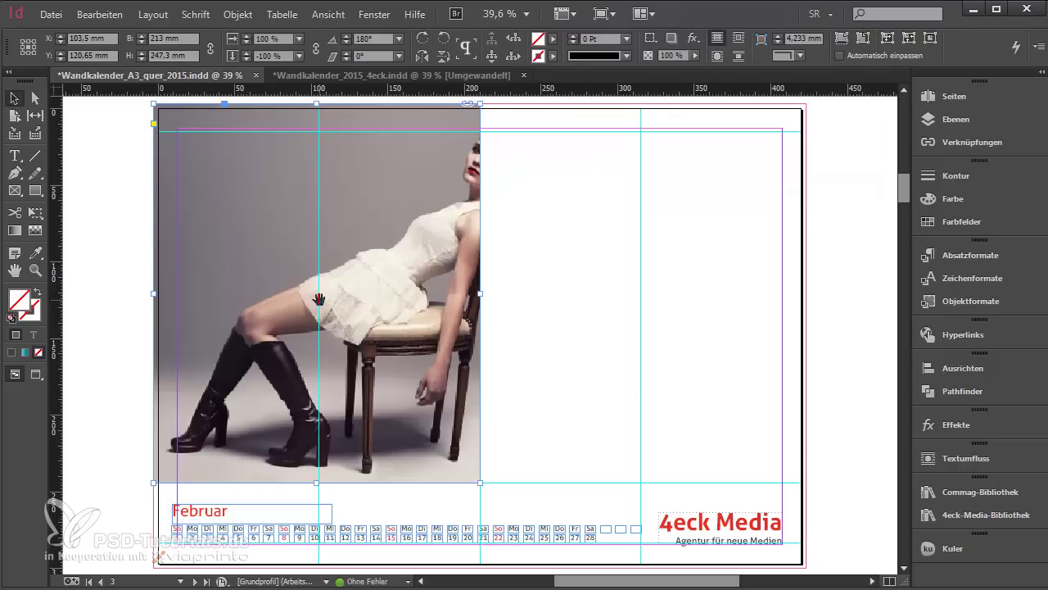
# Shift the photo content left within its frame to X+ 69 mm and preview the page without guides
pyautogui.click(318, 297)
pyautogui.hotkey('shift', 'Left')
pyautogui.hotkey('shift', 'Left')
pyautogui.hotkey('shift', 'Left')
pyautogui.hotkey('shift', 'Left')
pyautogui.hotkey('shift', 'Left')
pyautogui.hotkey('shift', 'Left')
pyautogui.hotkey('shift', 'Left')
pyautogui.hotkey('shift', 'Left')
pyautogui.hotkey('shift', 'Left')
pyautogui.hotkey('shift', 'Left')
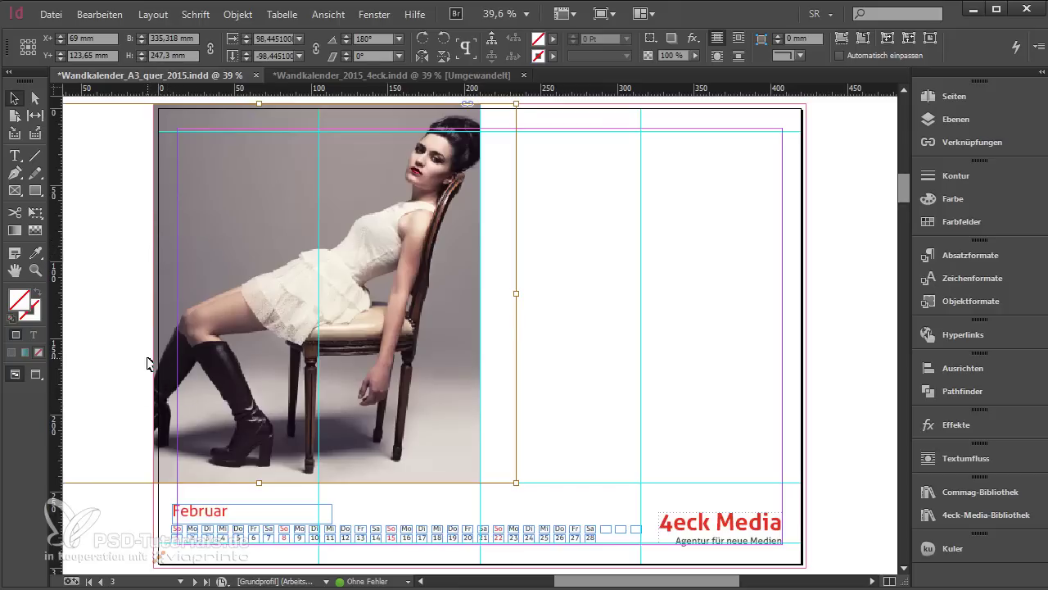
pyautogui.click(139, 503)
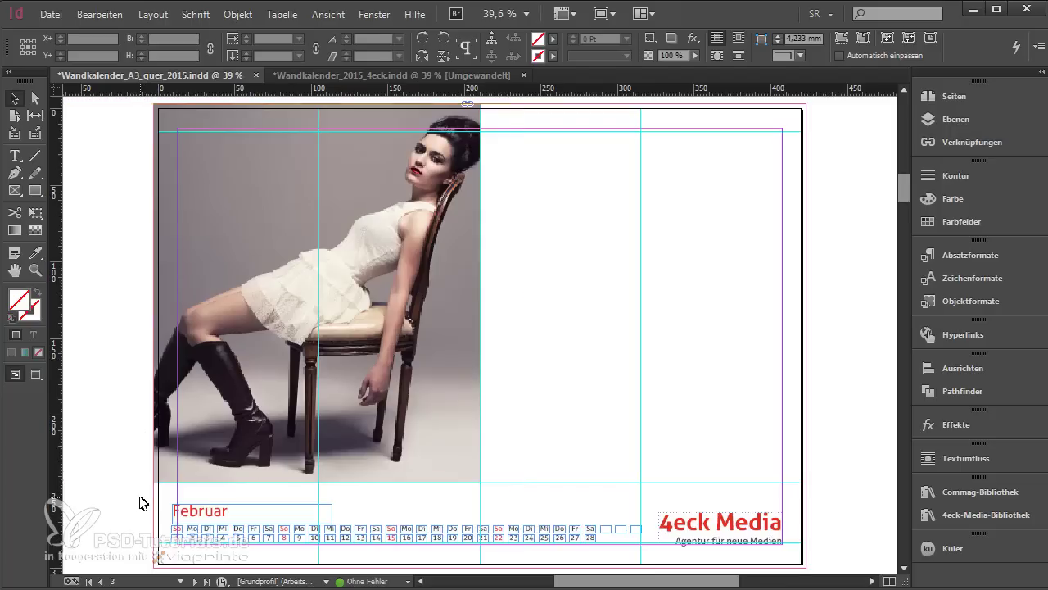
pyautogui.press('w')
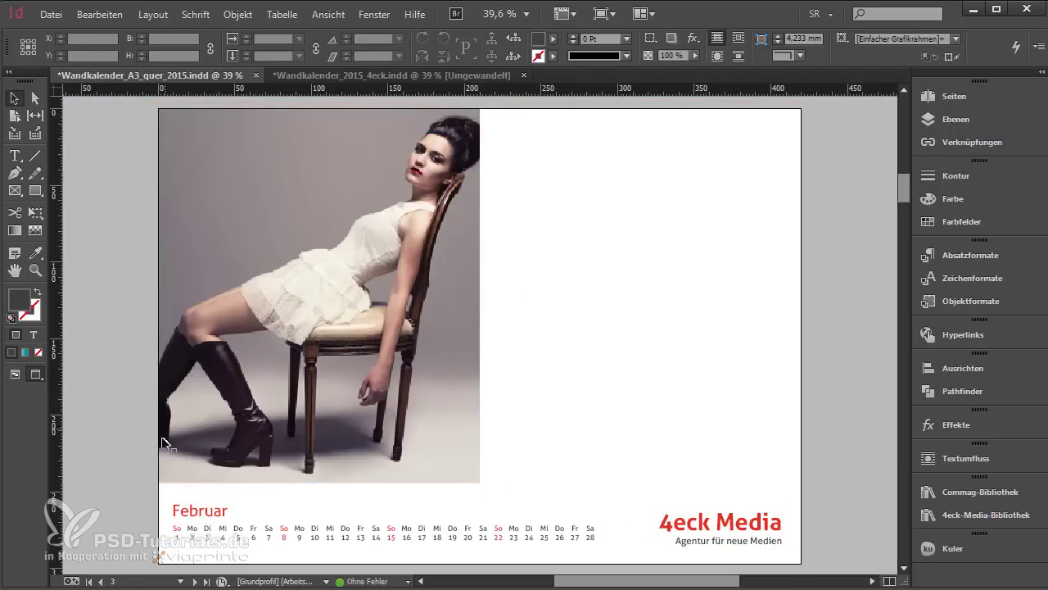
# Nudge the photo content further left within its frame to X+ 59.5 mm
pyautogui.click(300, 294)
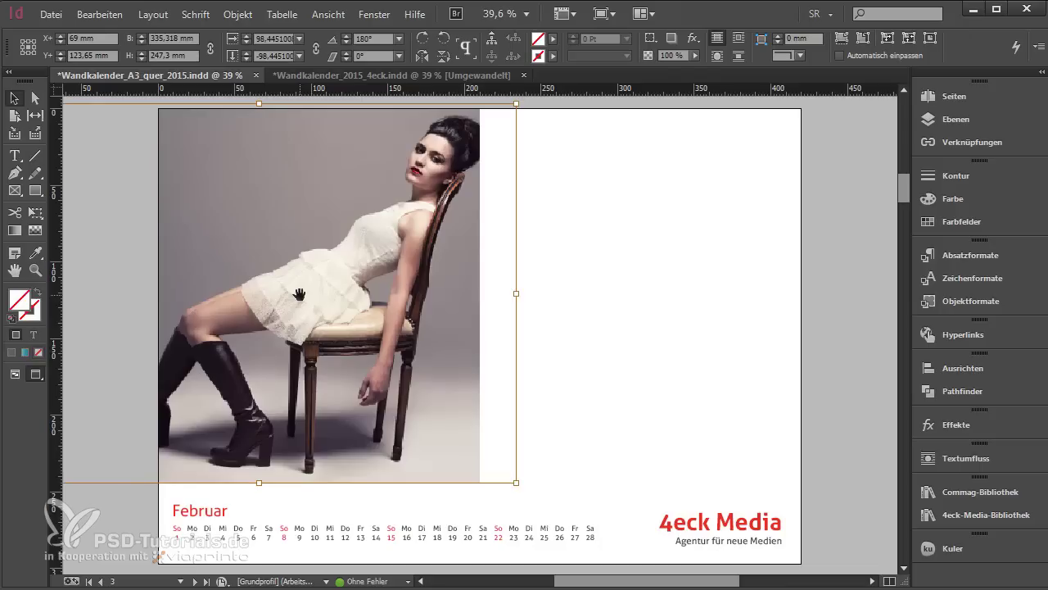
pyautogui.press('Left')
pyautogui.press('Left')
pyautogui.press('Left')
pyautogui.press('Left')
pyautogui.press('Left')
pyautogui.press('Left')
pyautogui.press('Left')
pyautogui.press('Left')
pyautogui.press('Left')
pyautogui.press('Left')
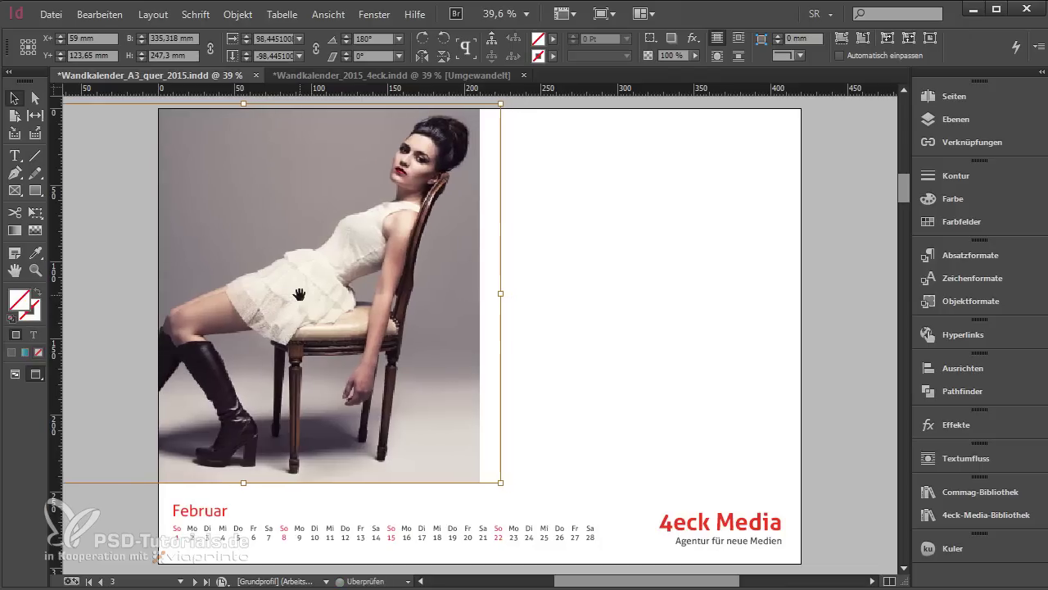
pyautogui.press('Right')
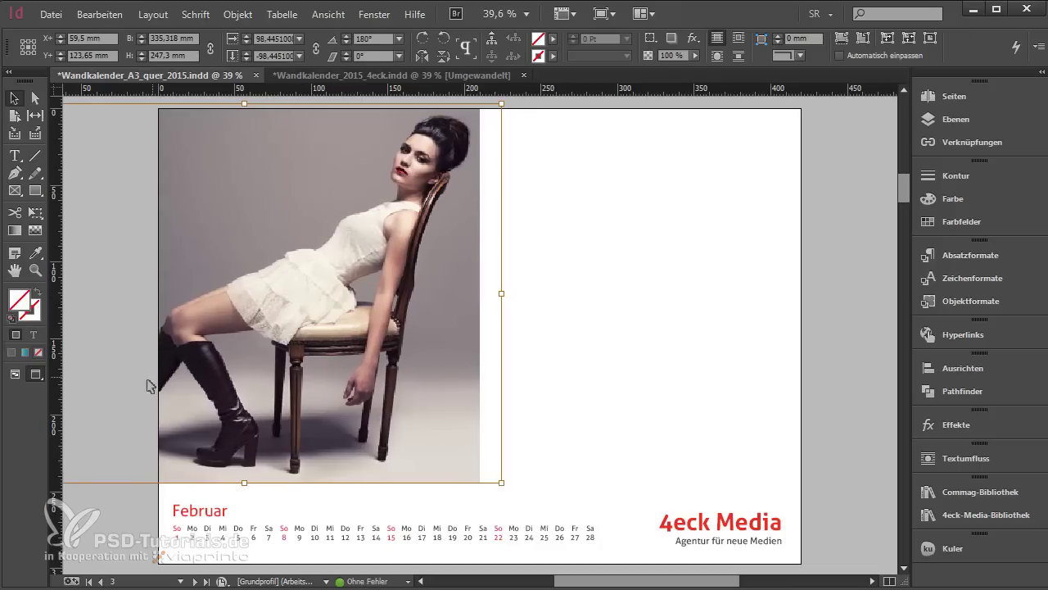
pyautogui.click(587, 302)
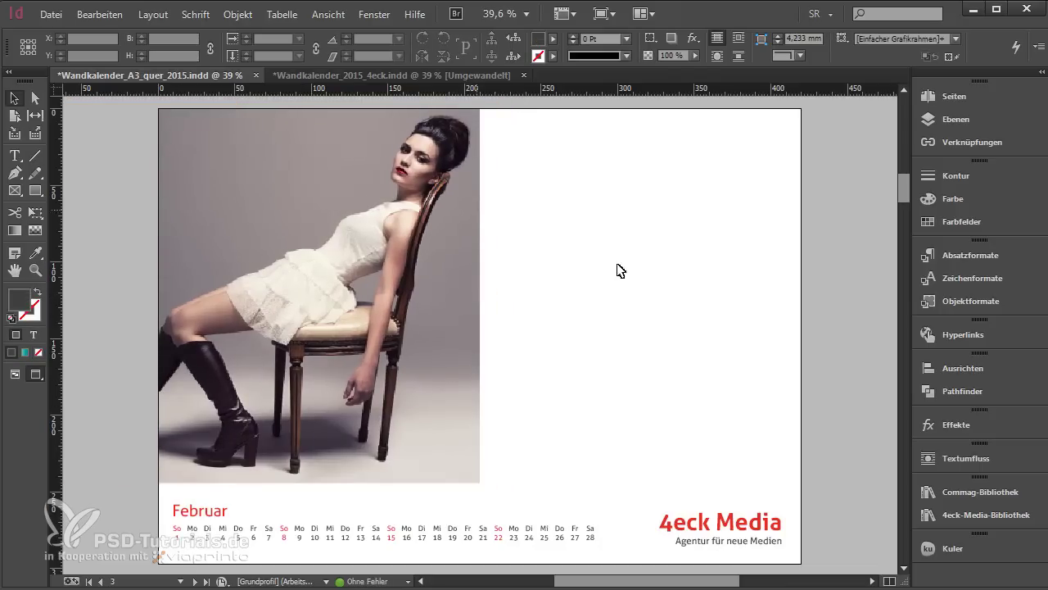
# Draw a 213 × 247.3 mm rectangle frame over the February page's empty right half, from the bleed corner to the lower guide
pyautogui.press('w')
pyautogui.press('f')
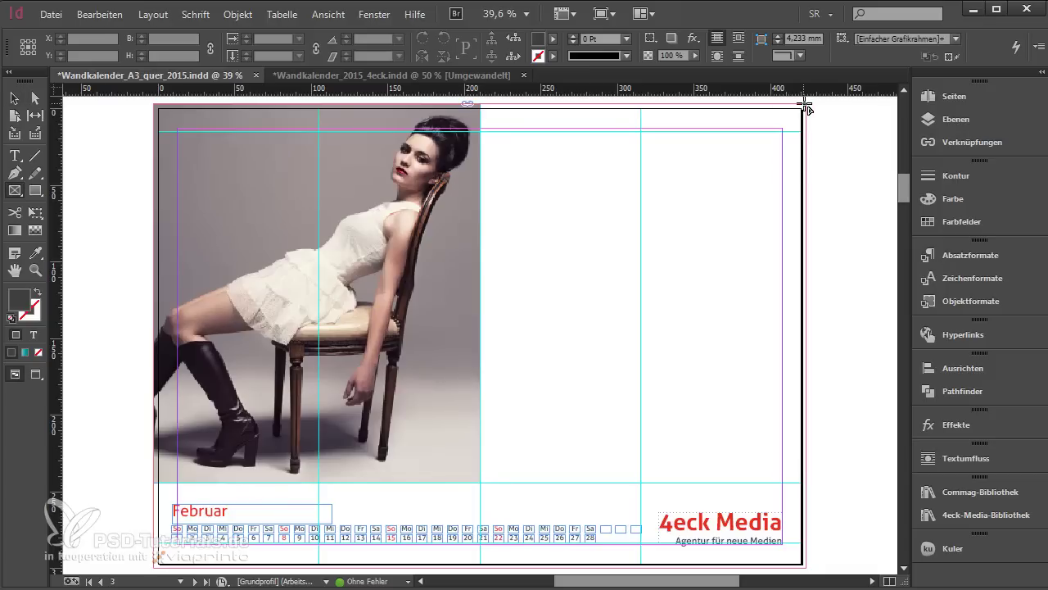
pyautogui.moveTo(805, 104)
pyautogui.mouseDown()
pyautogui.moveTo(557, 442)
pyautogui.moveTo(480, 483)
pyautogui.mouseUp()
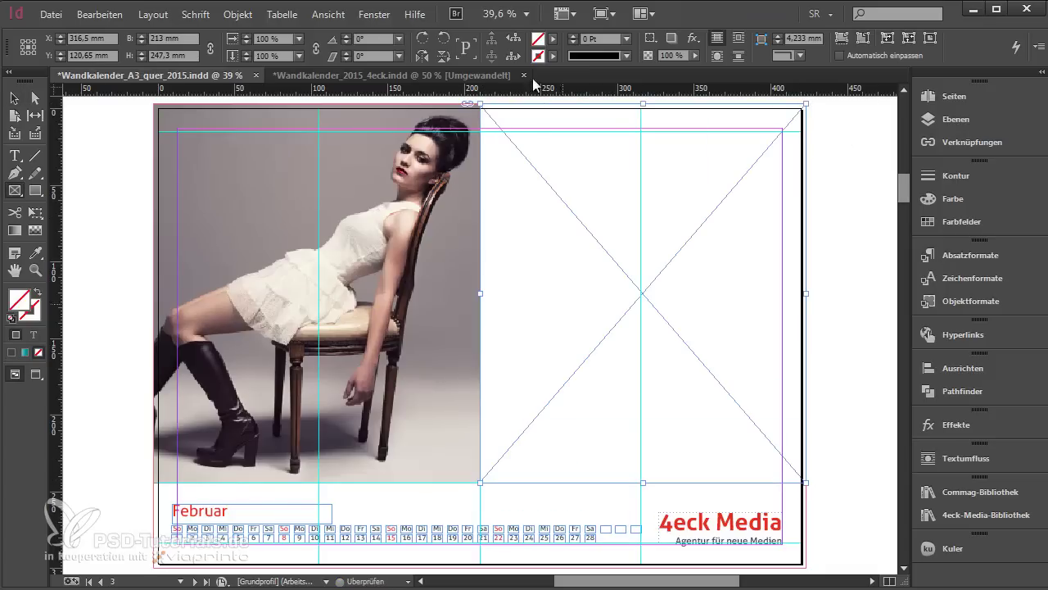
# Fill the new frame with the light grey swatch C=0 M=0 Y=0 K=20 and deselect it
pyautogui.click(553, 38)
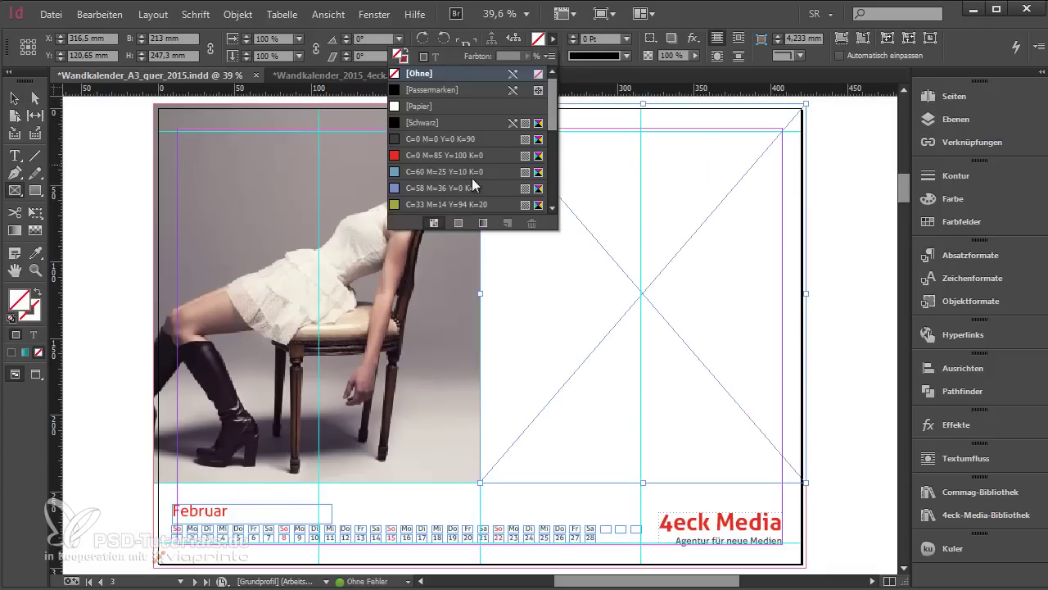
pyautogui.scroll(-2, 467, 176)
pyautogui.click(456, 155)
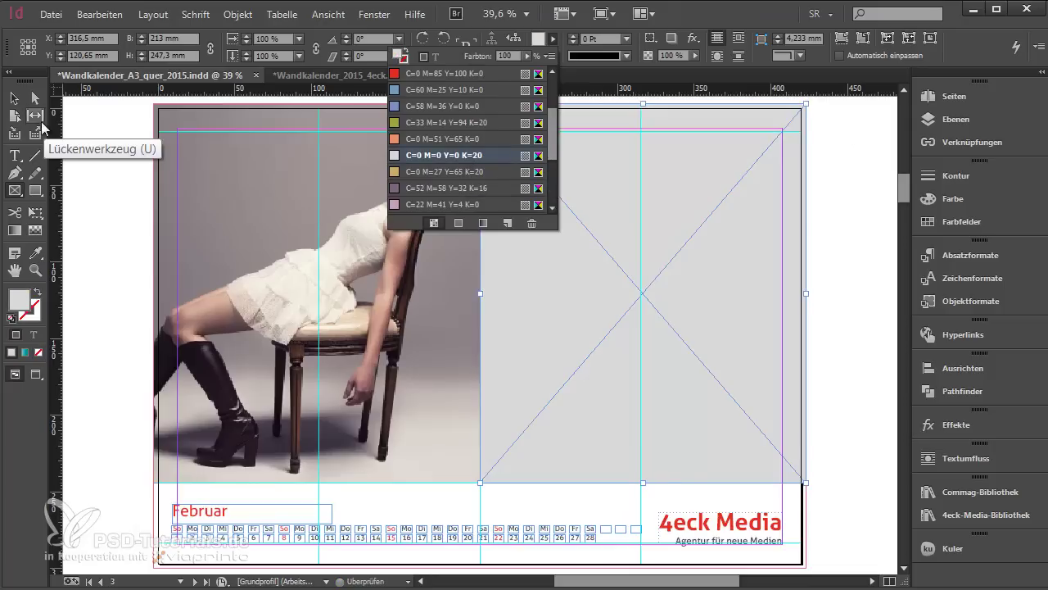
pyautogui.click(70, 215)
pyautogui.press('Escape')
# Create a 160 × 23 mm rectangle on the grey area and centre it horizontally on the vertical guide
pyautogui.click(36, 190)
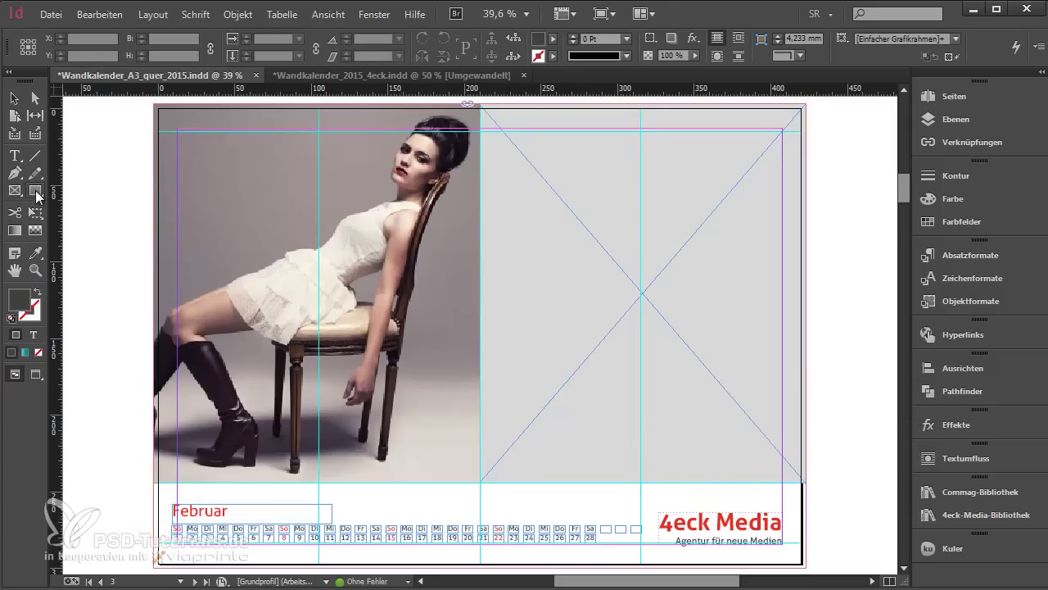
pyautogui.click(541, 206)
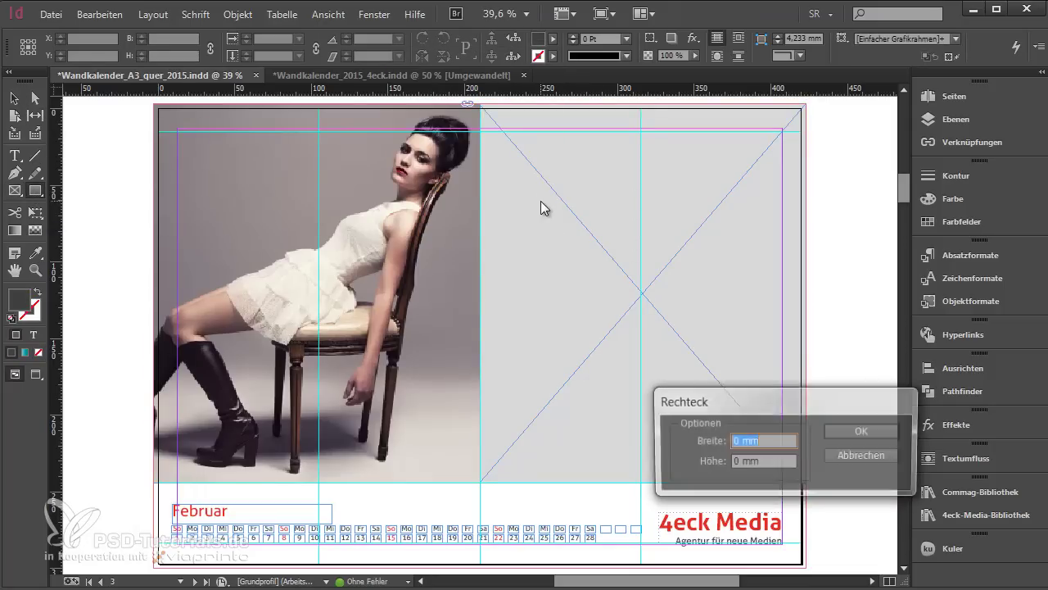
pyautogui.moveTo(747, 389); pyautogui.dragTo(617, 311)
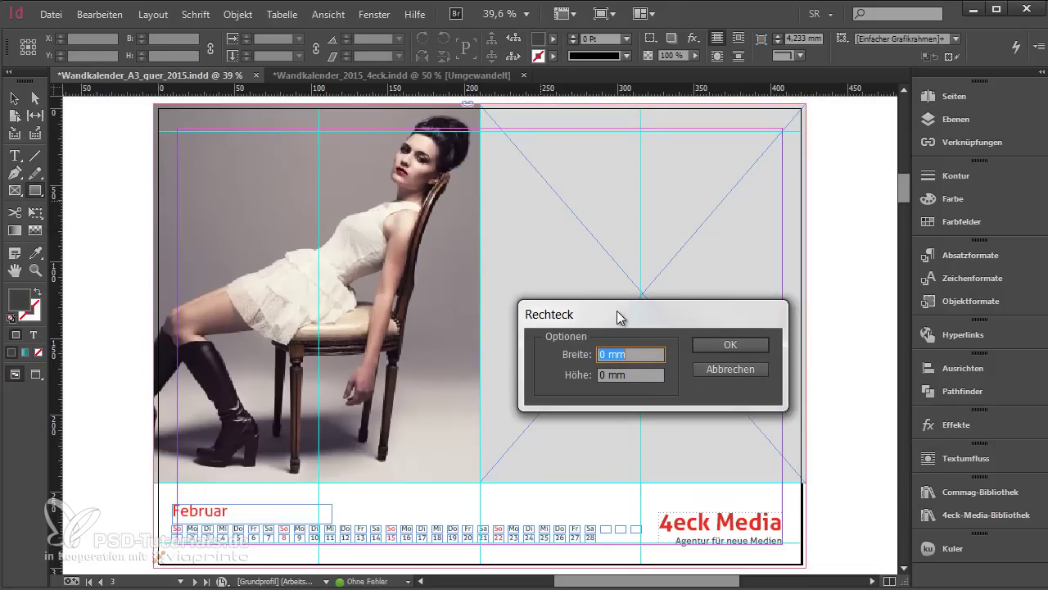
pyautogui.write('160')
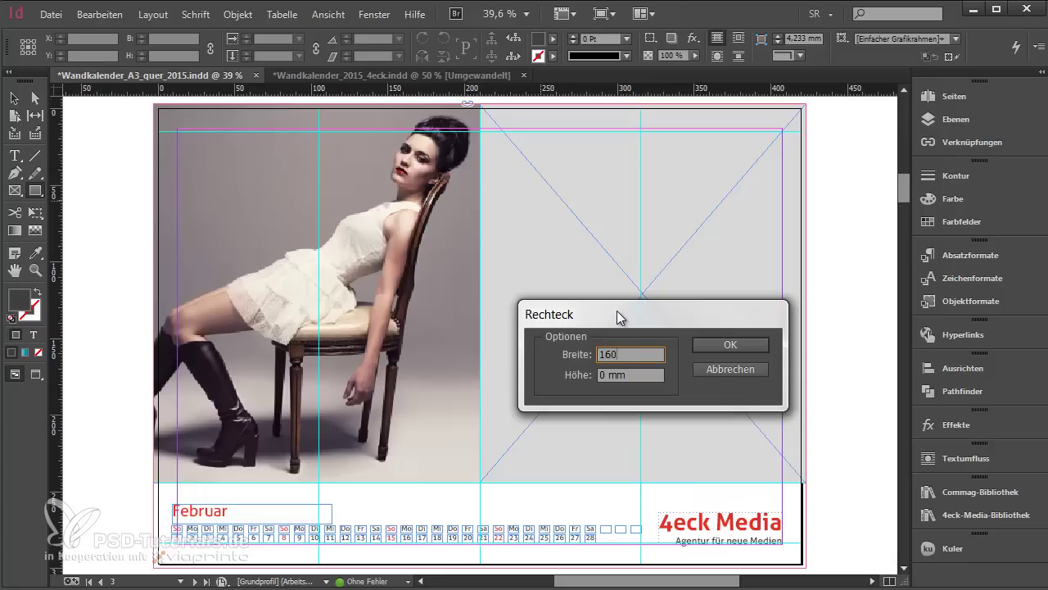
pyautogui.press('Tab')
pyautogui.write('23')
pyautogui.press('Return')
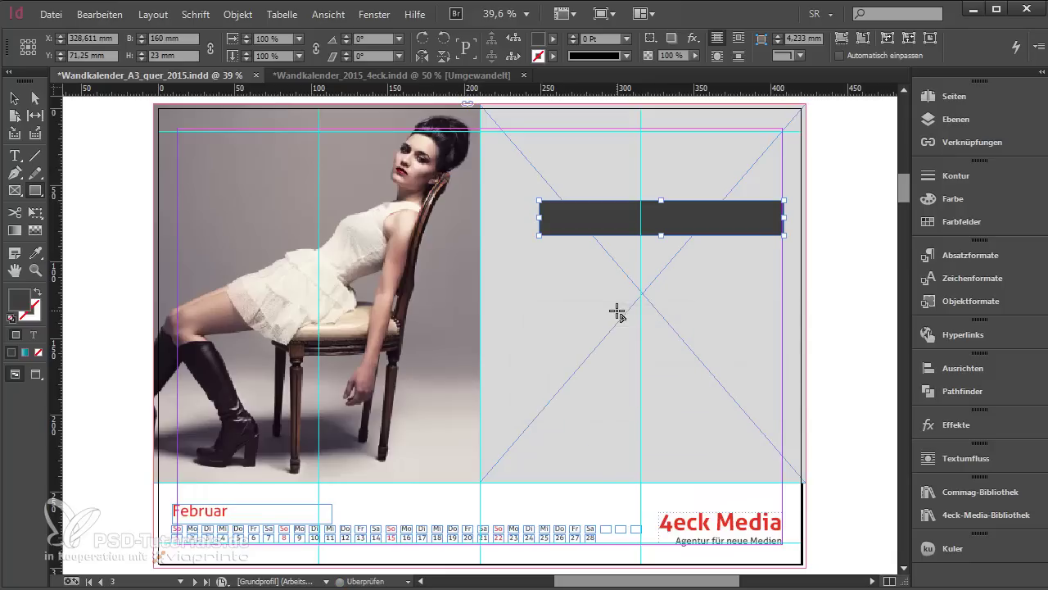
pyautogui.press('v')
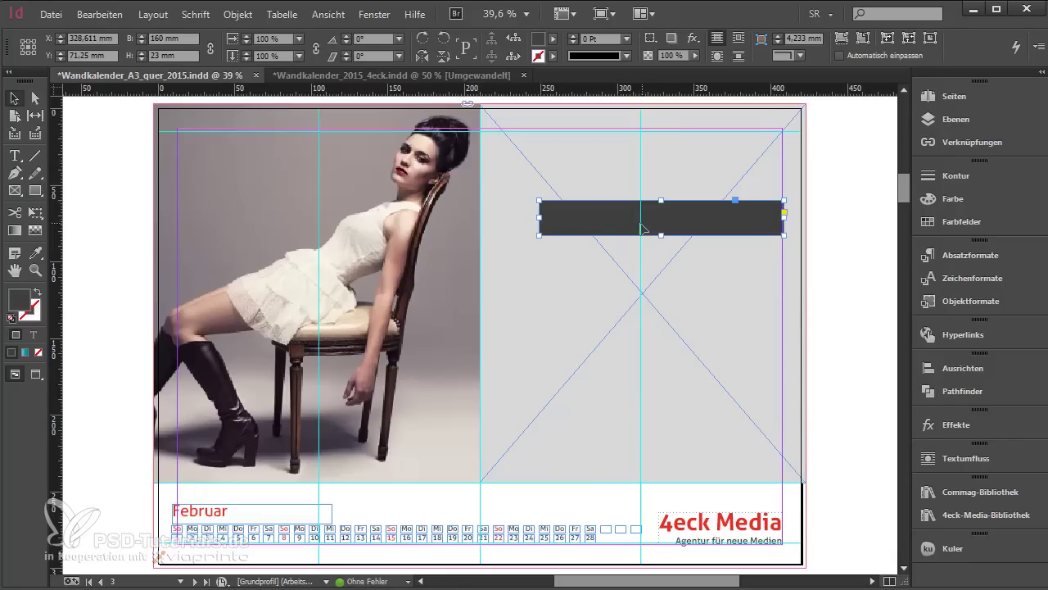
pyautogui.moveTo(619, 234); pyautogui.dragTo(597, 234)
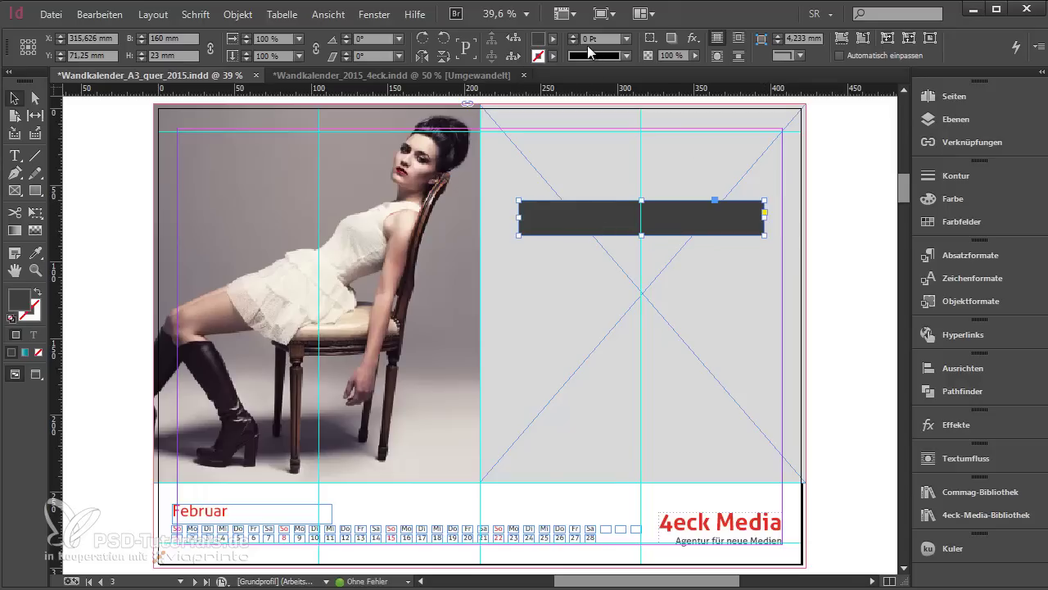
# Fill the 160 × 23 mm rectangle with the beige swatch C=21 M=16 Y=46 K=1
pyautogui.click(553, 39)
pyautogui.scroll(-2, 489, 142)
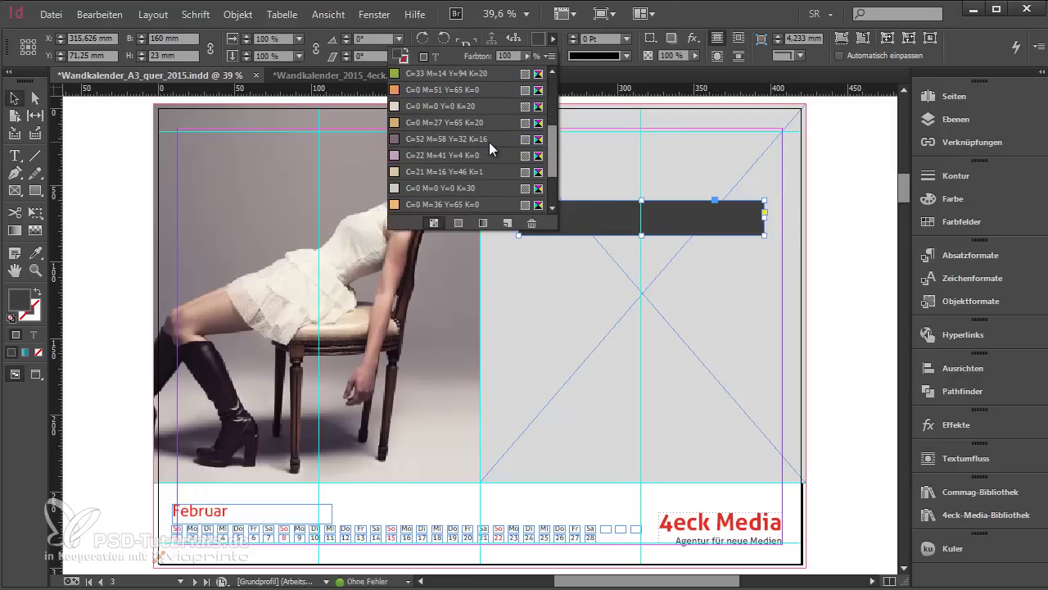
pyautogui.click(445, 171)
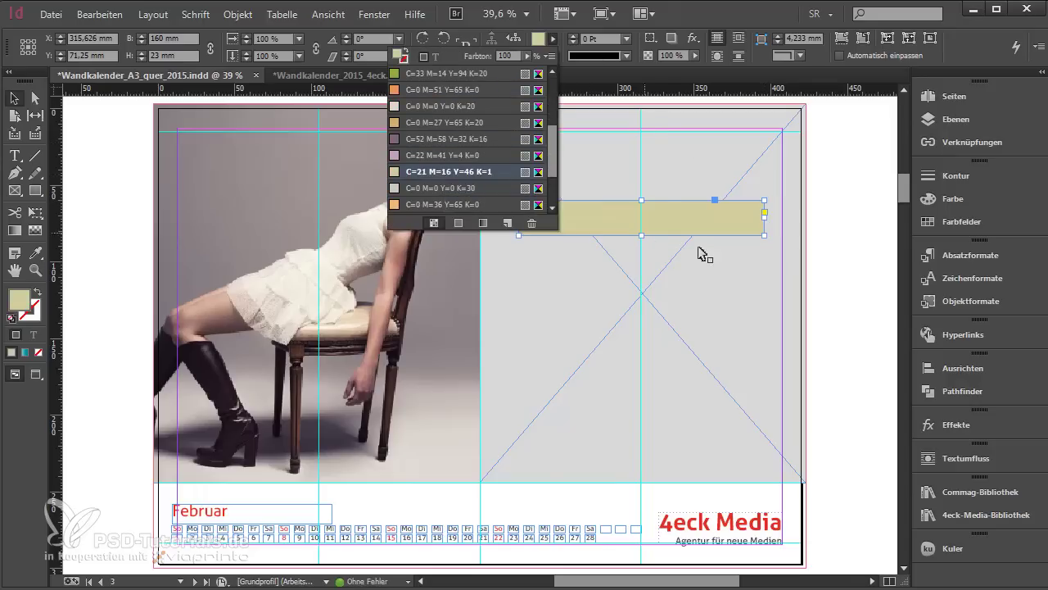
pyautogui.click(852, 224)
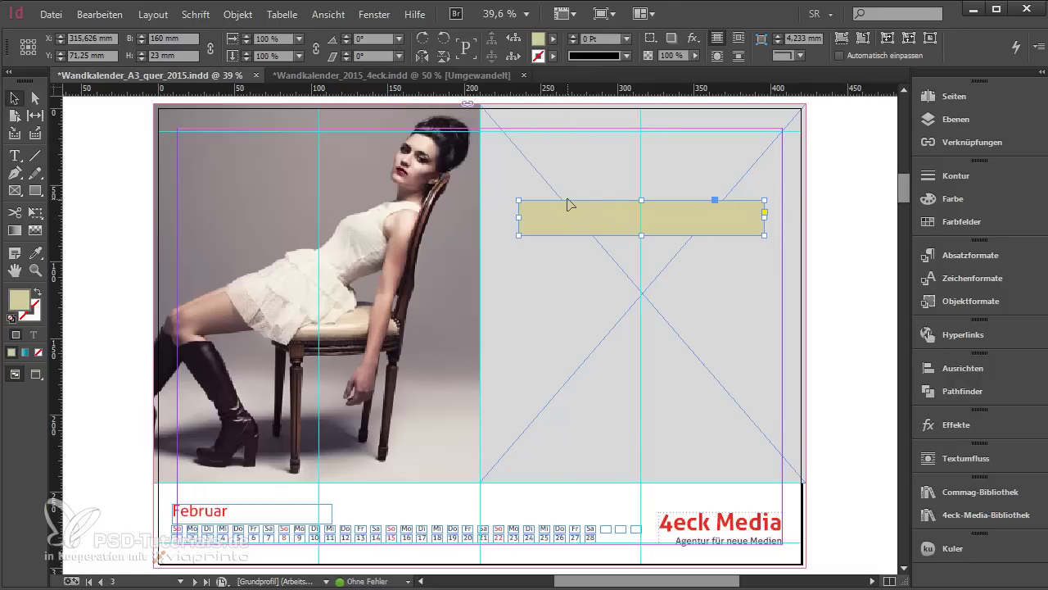
# View the Kuler colour themes found for "pastell" and close the themes again
pyautogui.click(964, 552)
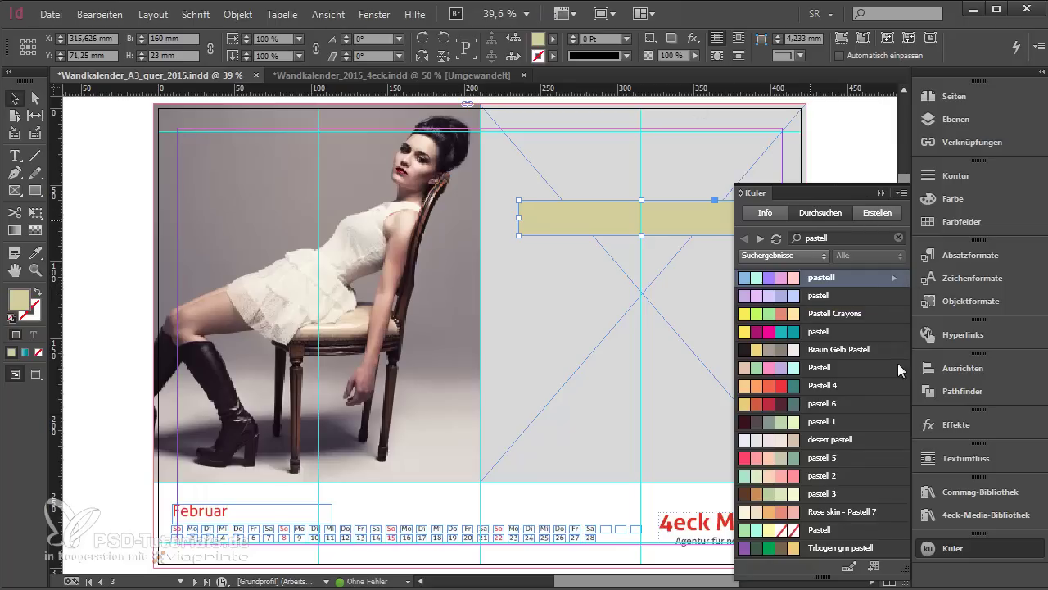
pyautogui.click(346, 16)
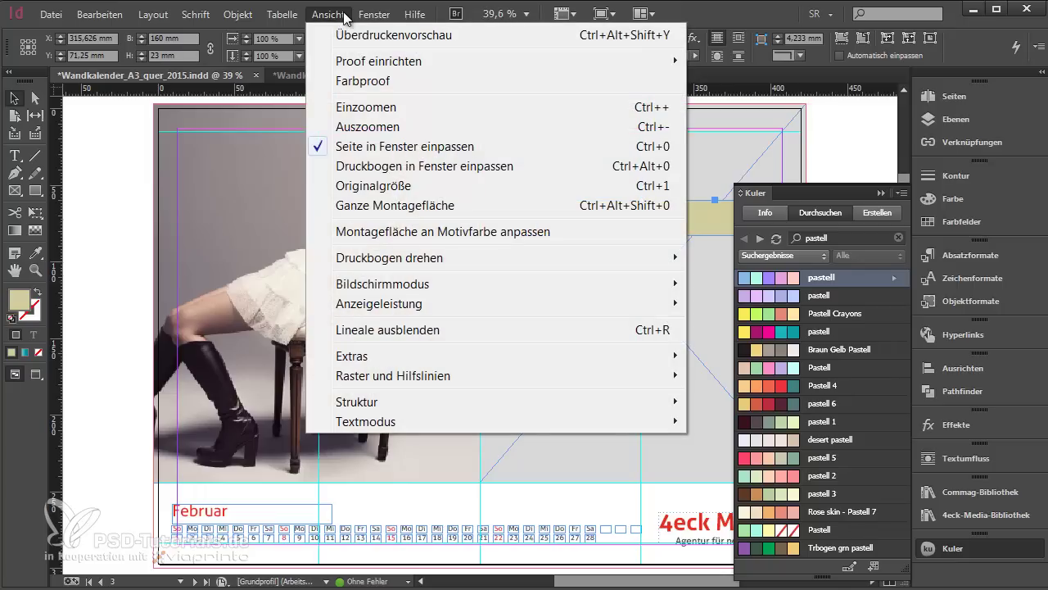
pyautogui.moveTo(374, 15)
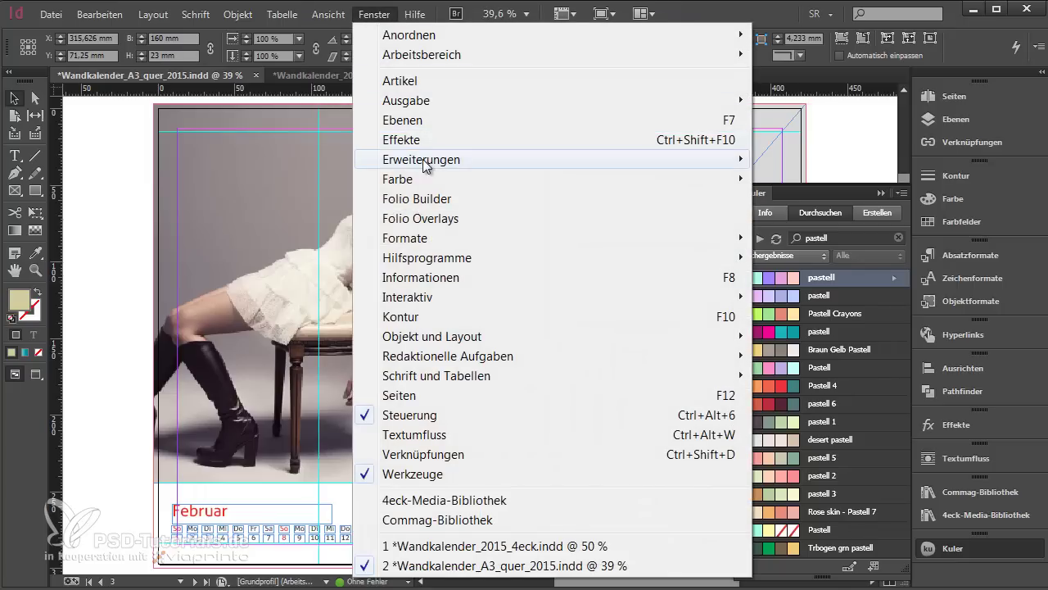
pyautogui.moveTo(428, 162)
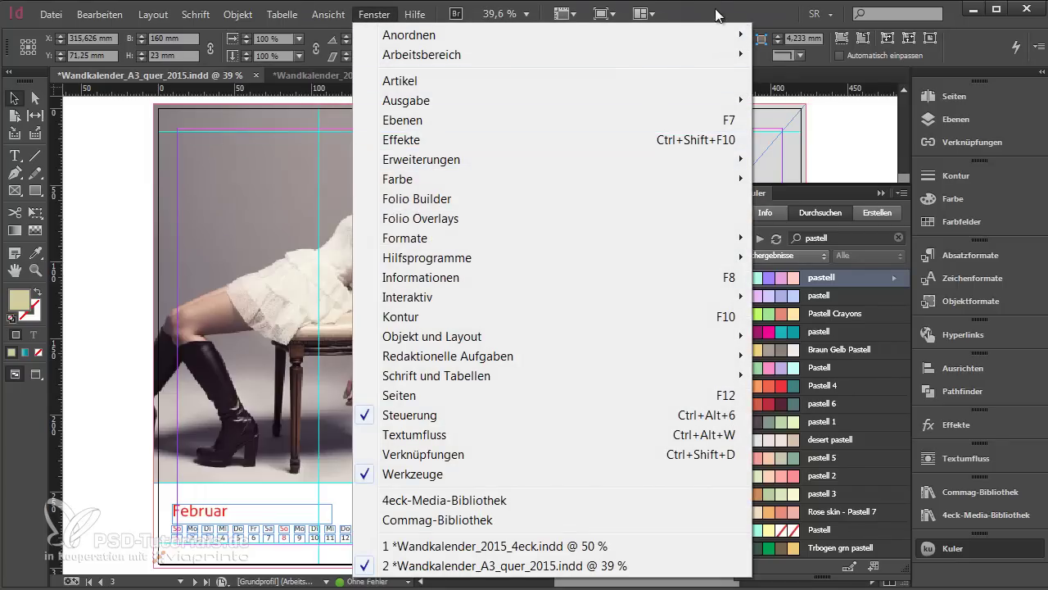
pyautogui.click(556, 180)
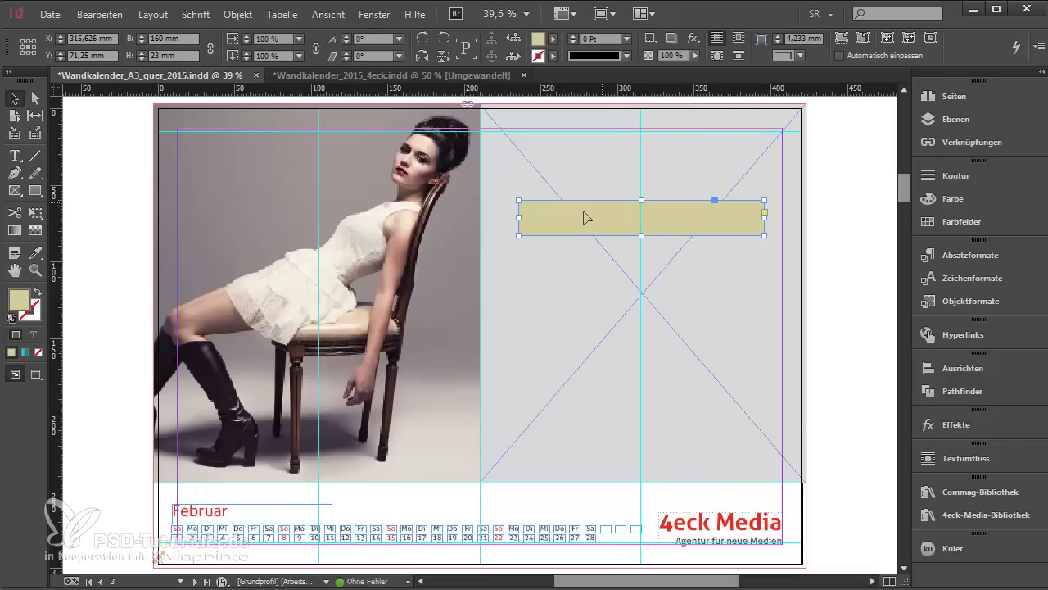
# Round all four corners of the beige rectangle with a 2 mm radius and inspect the corners up close
pyautogui.hotkey('ctrl', '1')
pyautogui.click(238, 15)
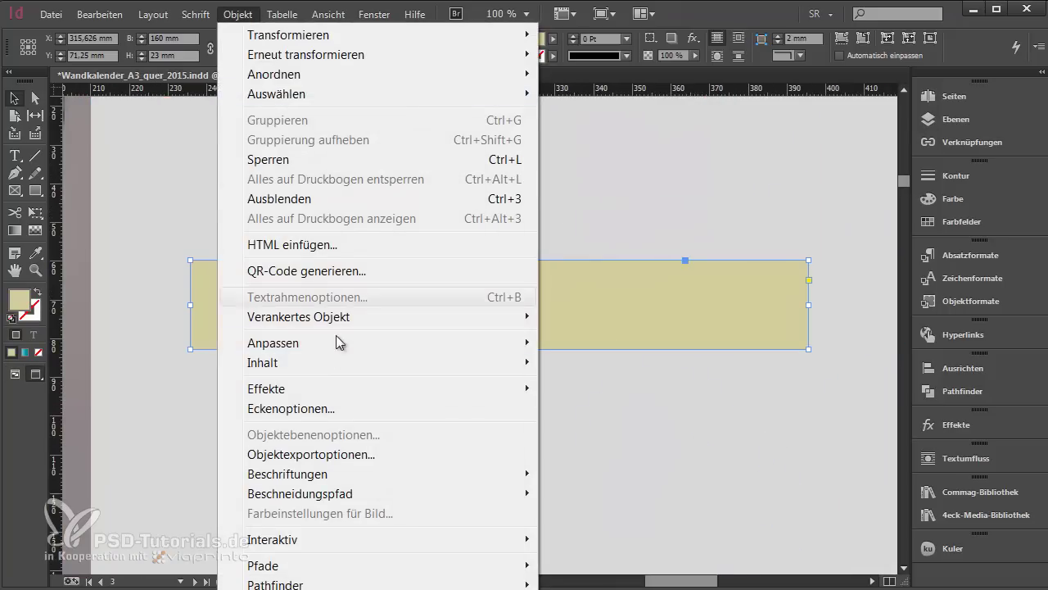
pyautogui.click(328, 408)
pyautogui.click(748, 439)
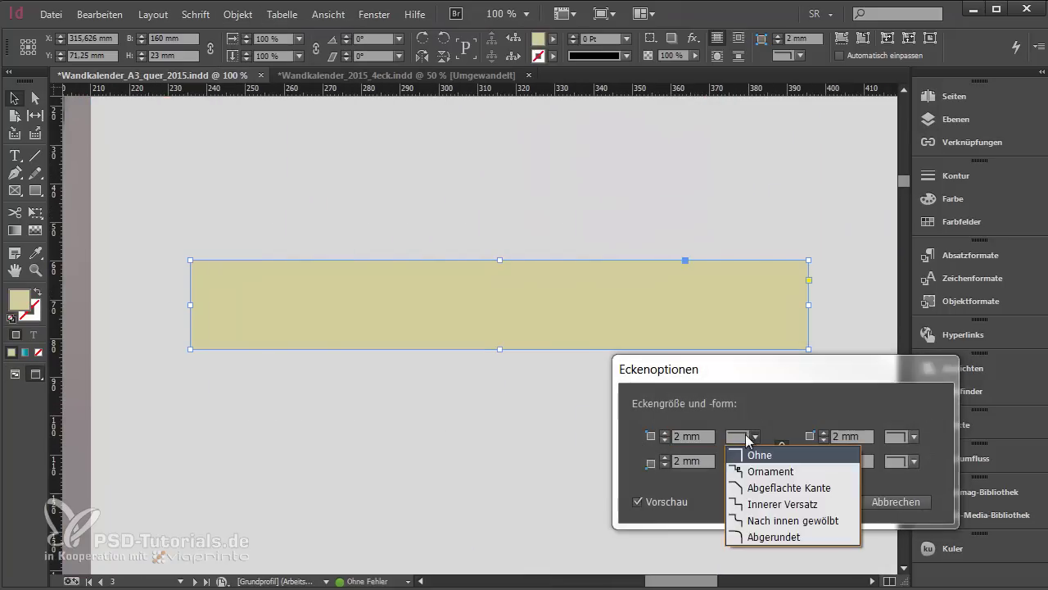
pyautogui.click(774, 537)
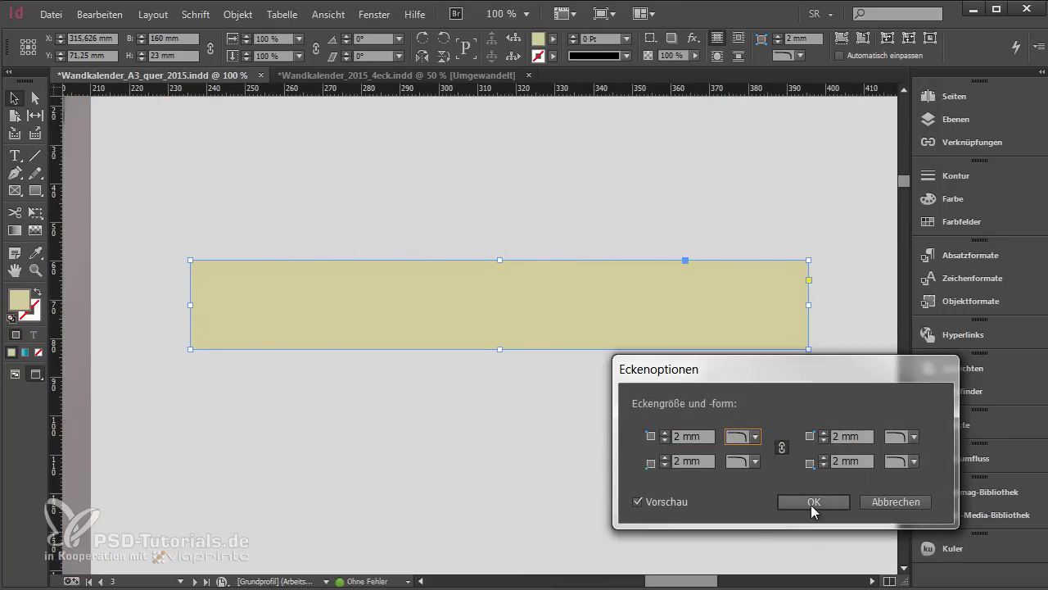
pyautogui.click(813, 502)
pyautogui.click(864, 244)
pyautogui.scroll(1, 823, 262)
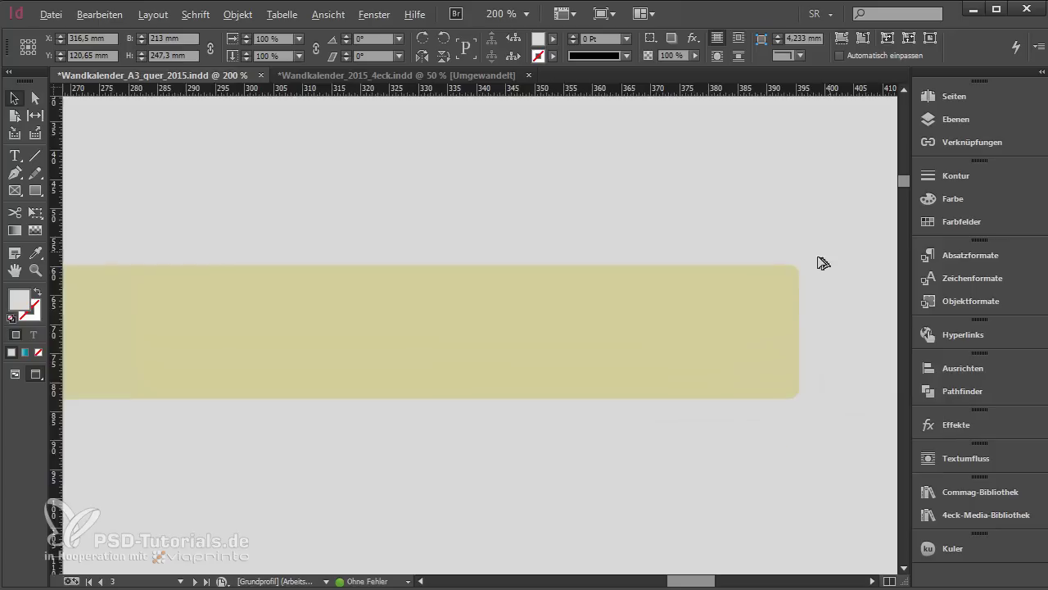
pyautogui.scroll(1, 823, 264)
pyautogui.scroll(-1, 648, 314)
pyautogui.scroll(-1, 648, 313)
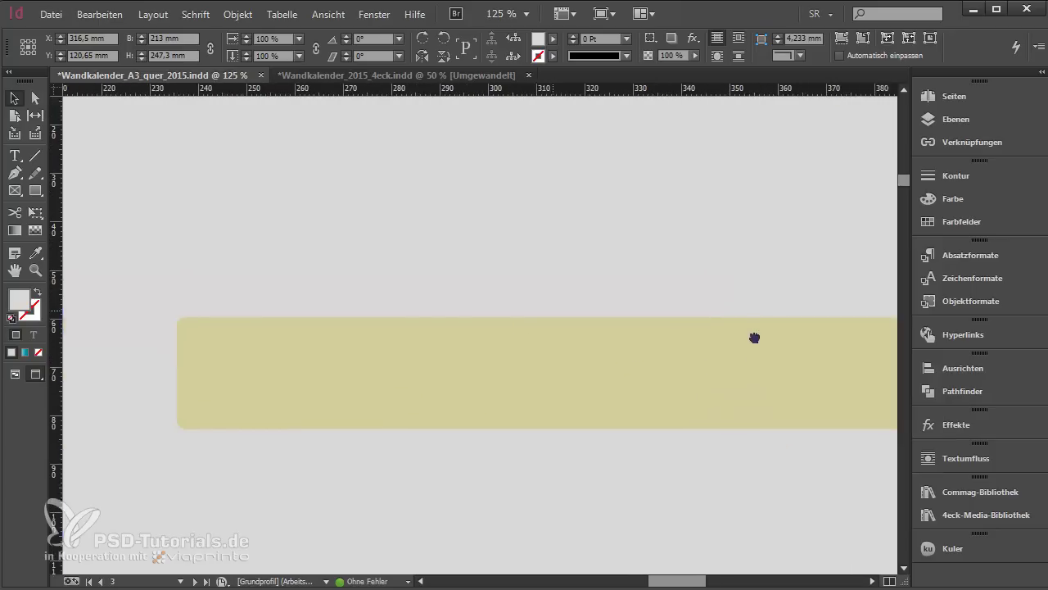
pyautogui.moveTo(754, 337); pyautogui.dragTo(662, 300)
pyautogui.scroll(-1, 662, 300)
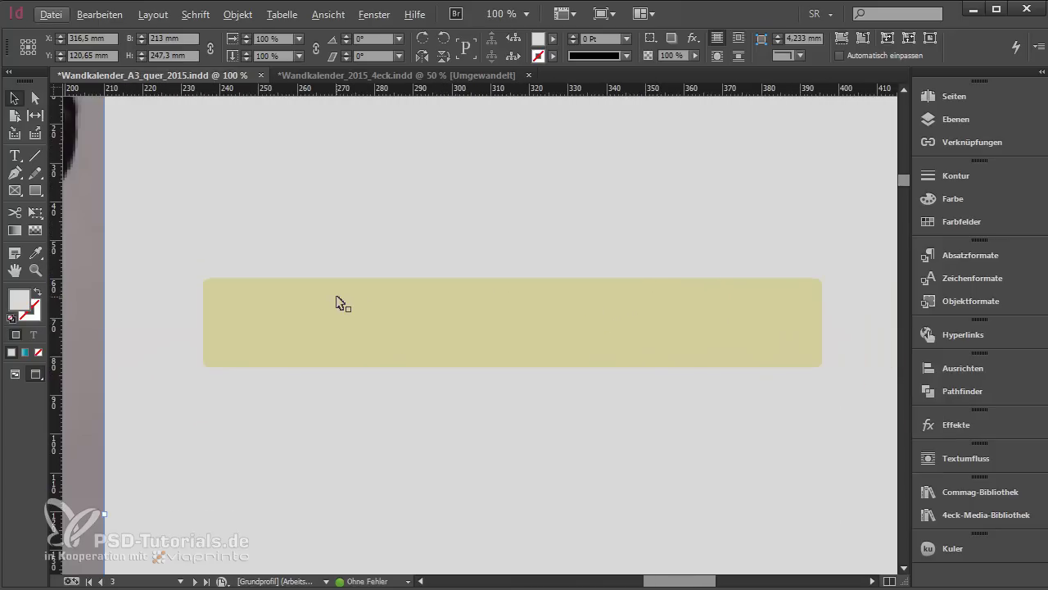
# Convert the rounded beige rectangle into a text frame and select it as an object
pyautogui.click(21, 157)
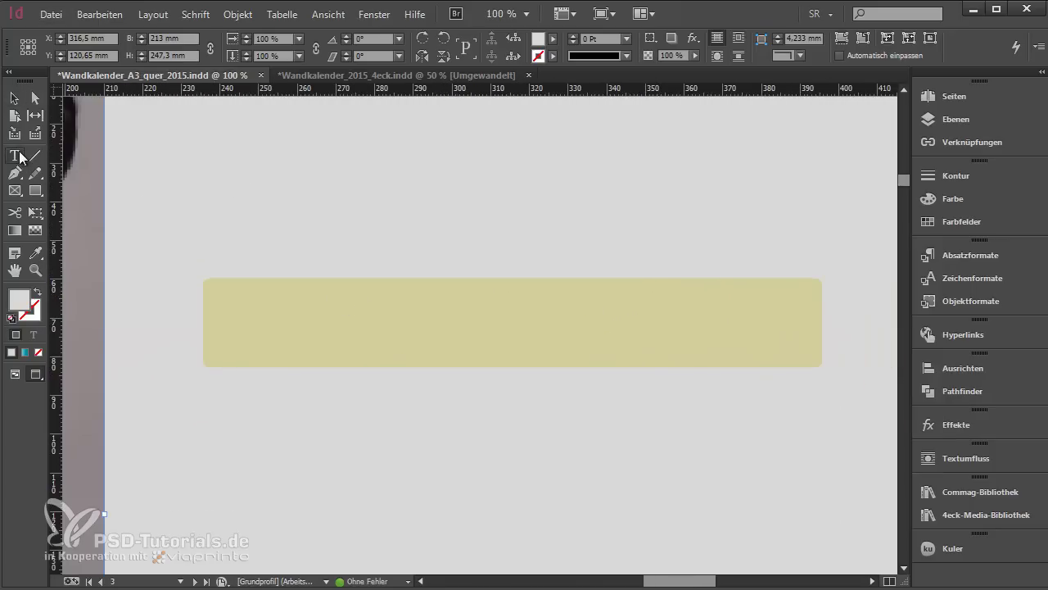
pyautogui.click(251, 304)
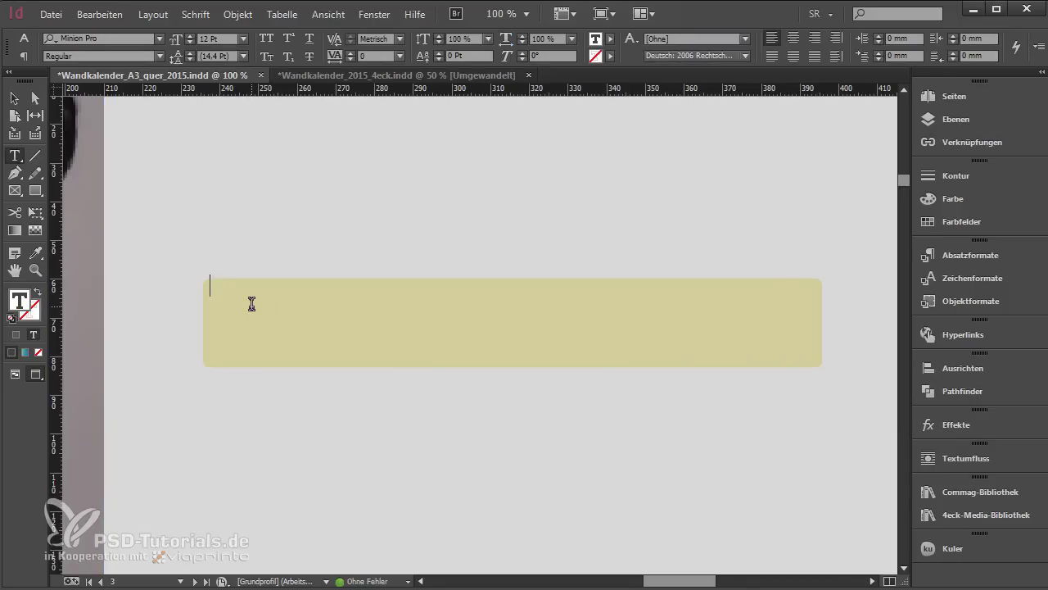
pyautogui.scroll(-1, 252, 305)
pyautogui.press('Escape')
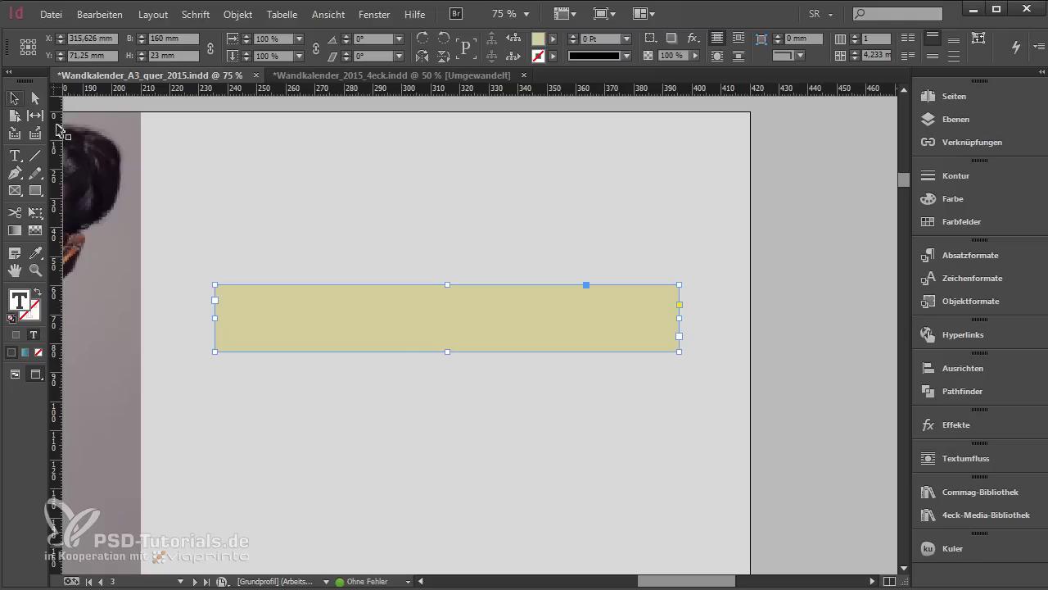
pyautogui.rightClick(322, 315)
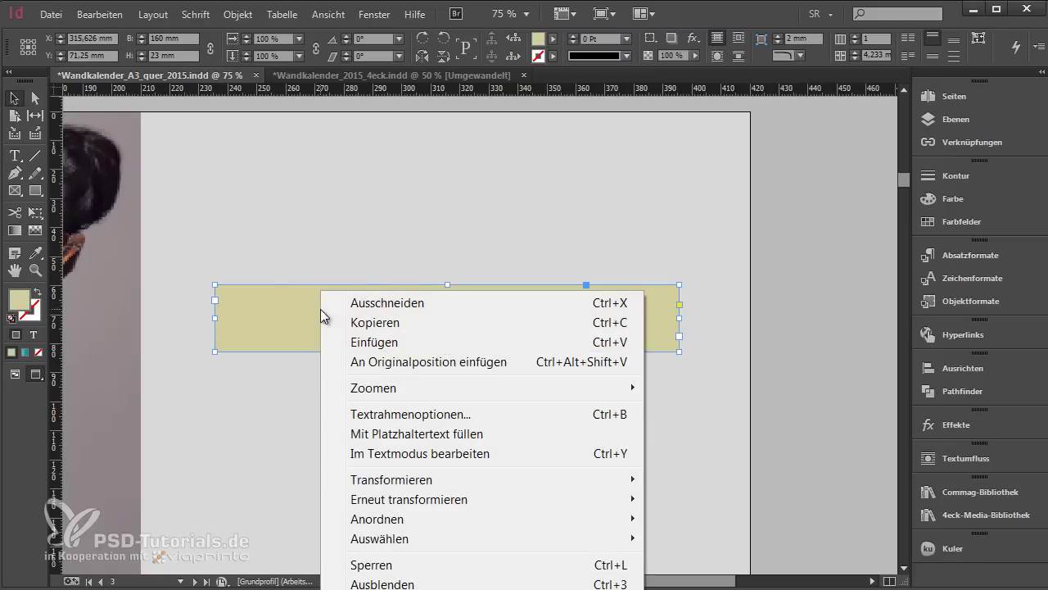
pyautogui.moveTo(267, 406); pyautogui.dragTo(277, 254)
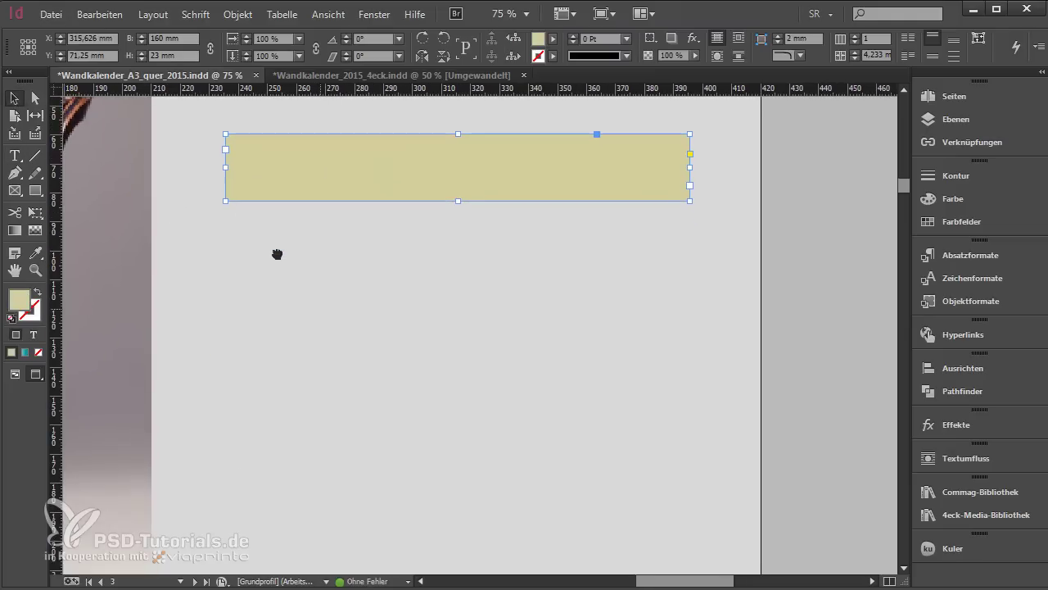
pyautogui.rightClick(252, 151)
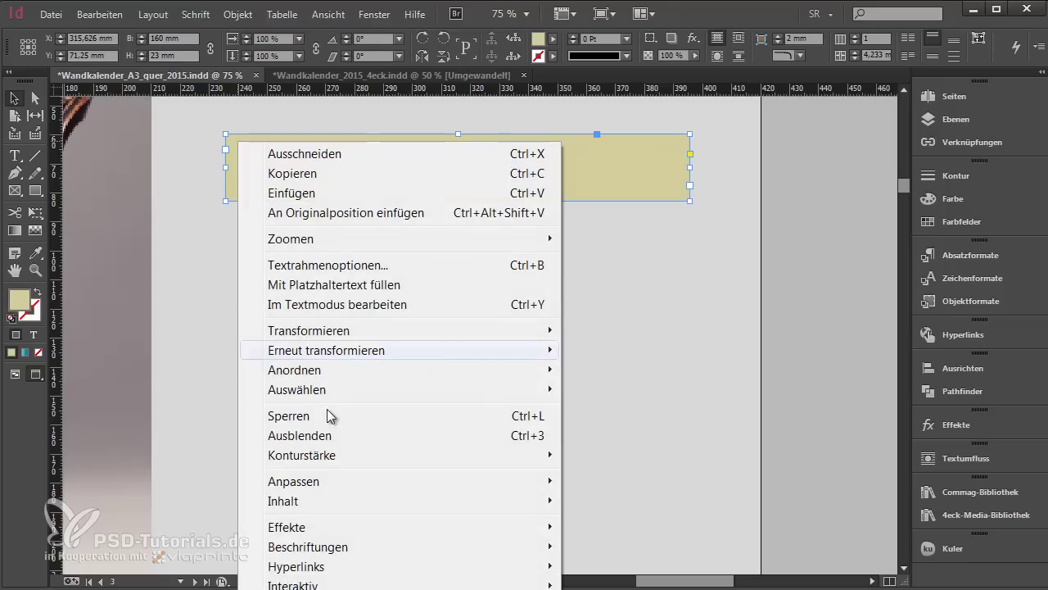
pyautogui.moveTo(333, 502)
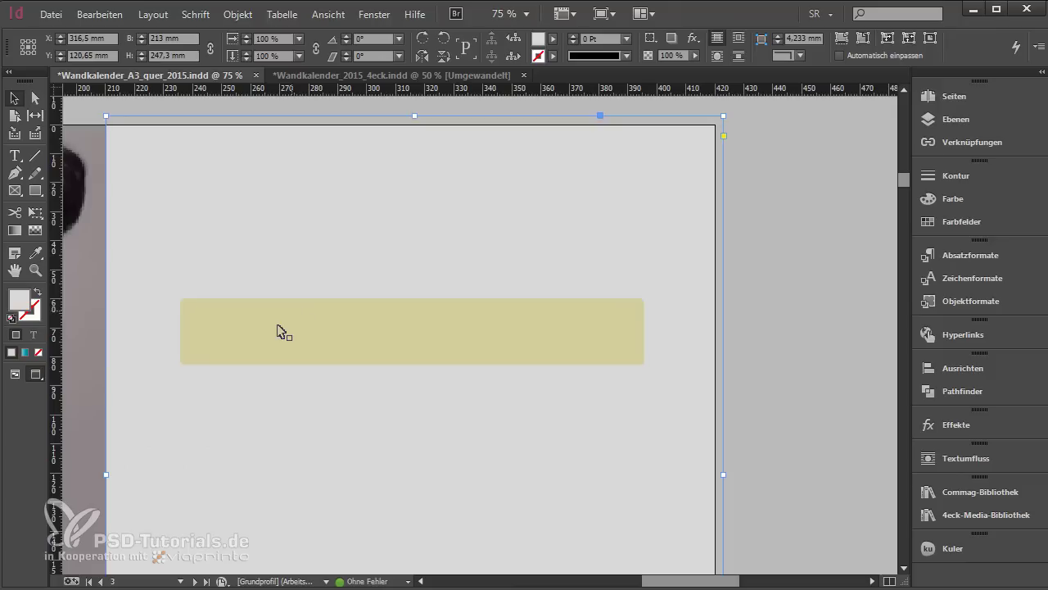
# Set the beige frame's text to Frutiger LT Std 47 Light Condensed, 50 pt, in all caps
pyautogui.press('t')
pyautogui.click(277, 323)
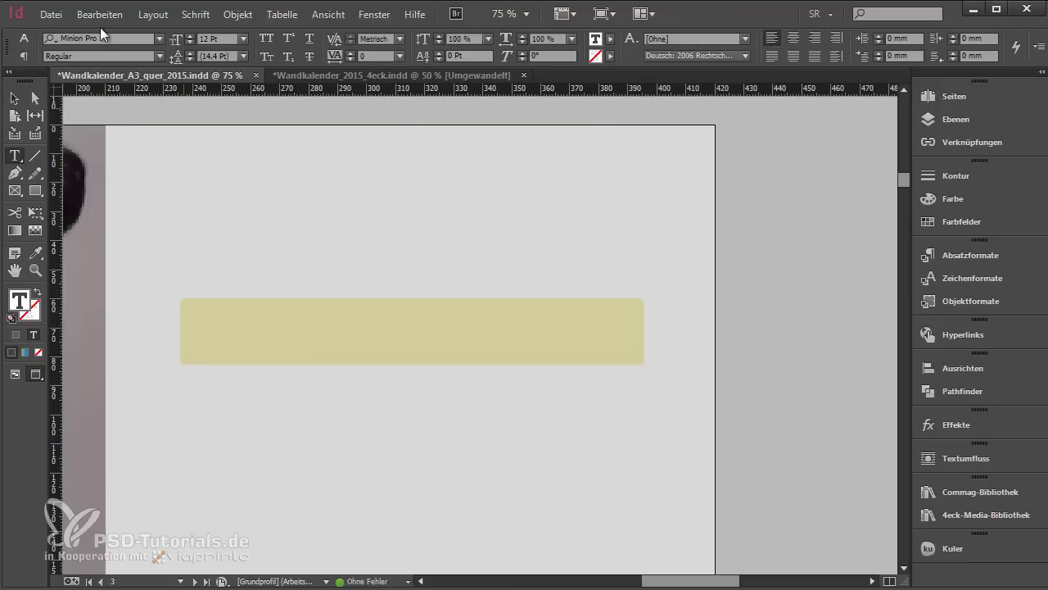
pyautogui.click(124, 39)
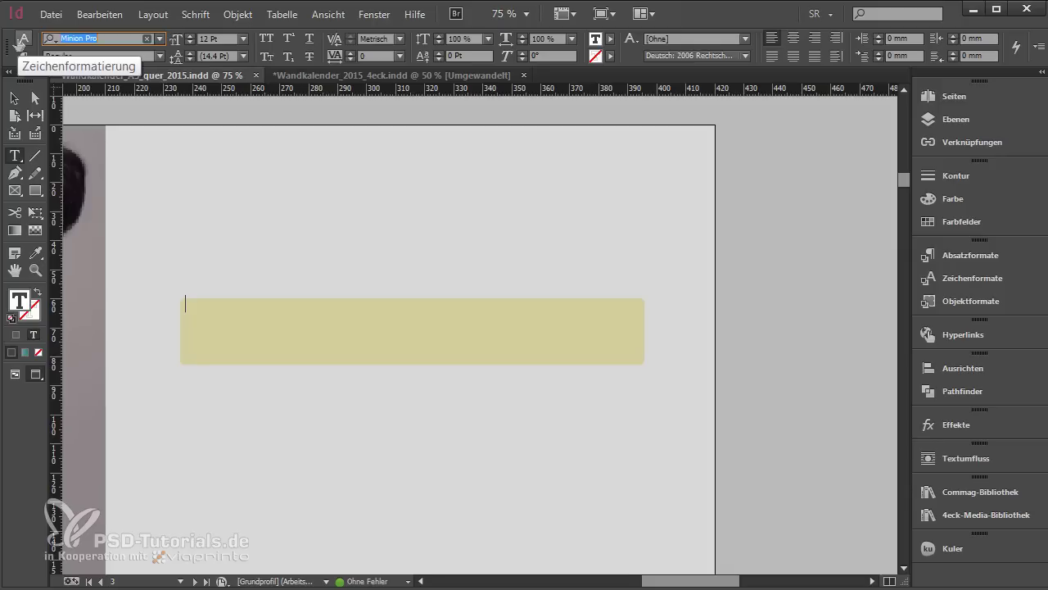
pyautogui.write('frutiger')
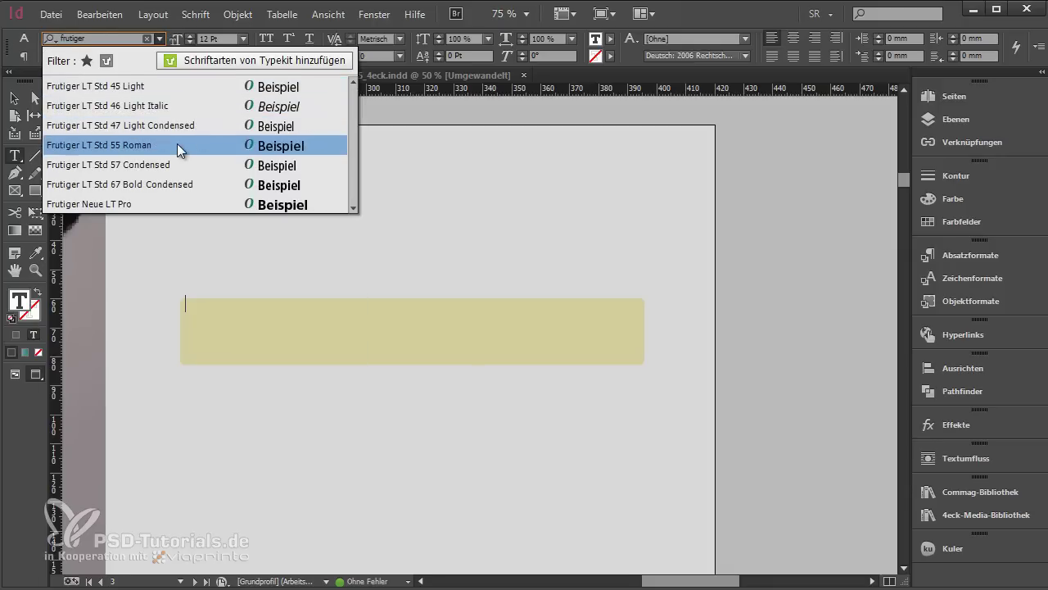
pyautogui.click(180, 128)
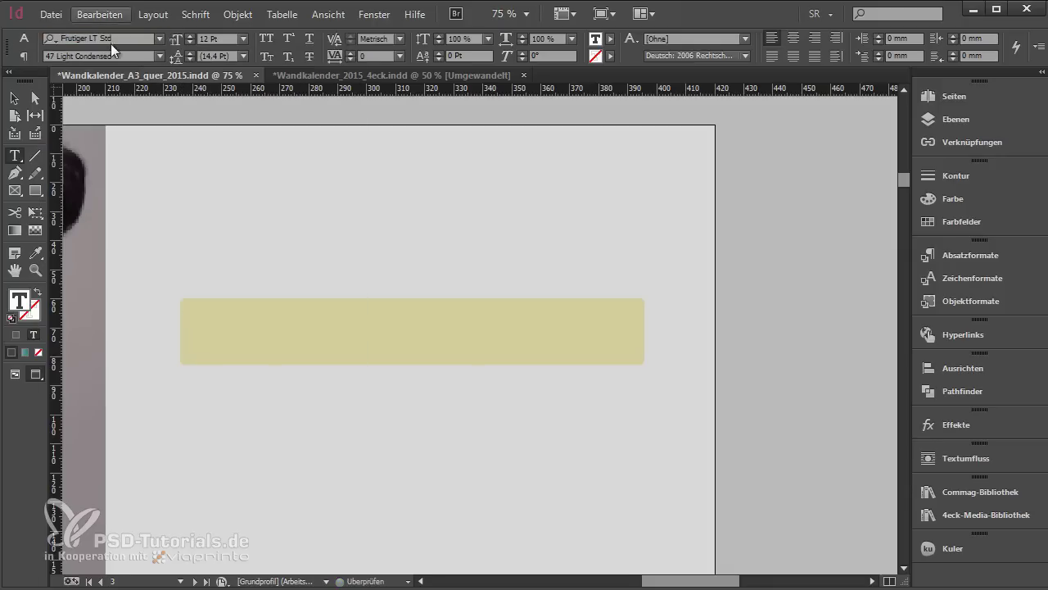
pyautogui.click(224, 41)
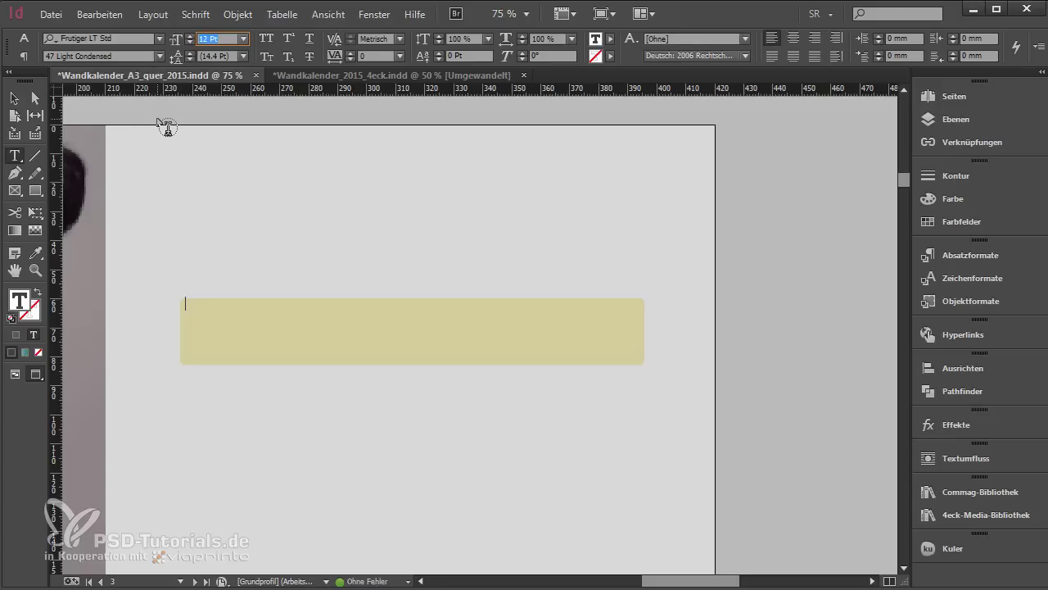
pyautogui.write('50')
pyautogui.press('Tab')
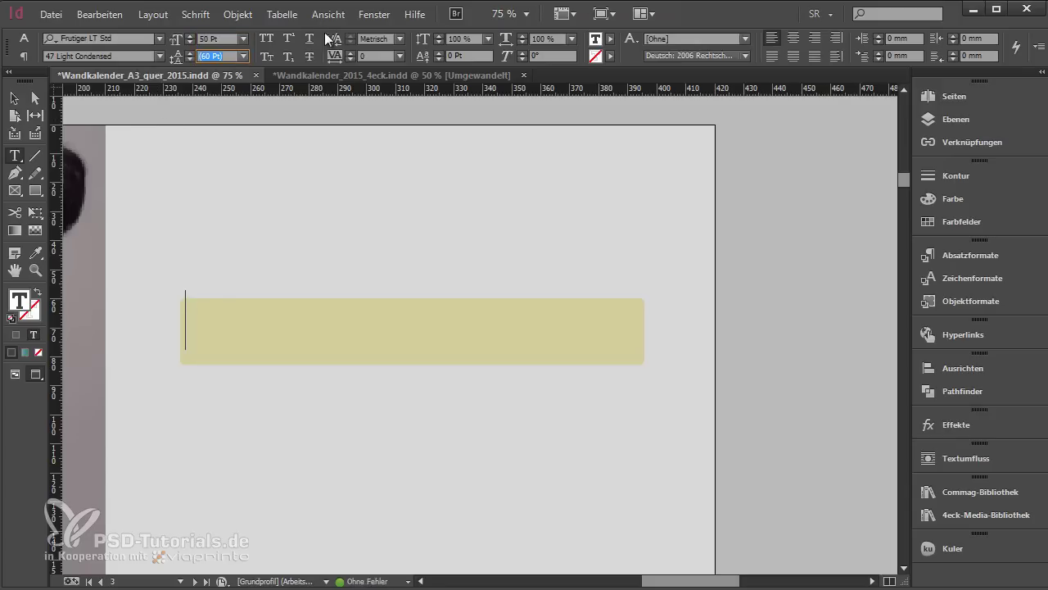
pyautogui.press('Return')
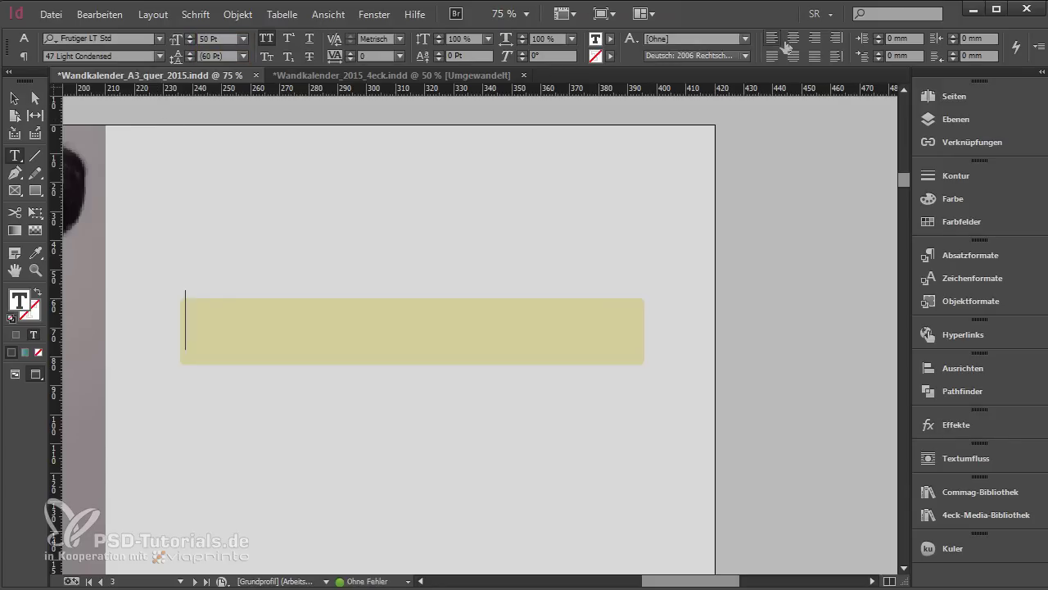
# Enter THERE ARE in the beige frame as centred text in a brown swatch
pyautogui.hotkey('ctrl', 'shift', 'c')
pyautogui.click(610, 38)
pyautogui.scroll(-5, 512, 152)
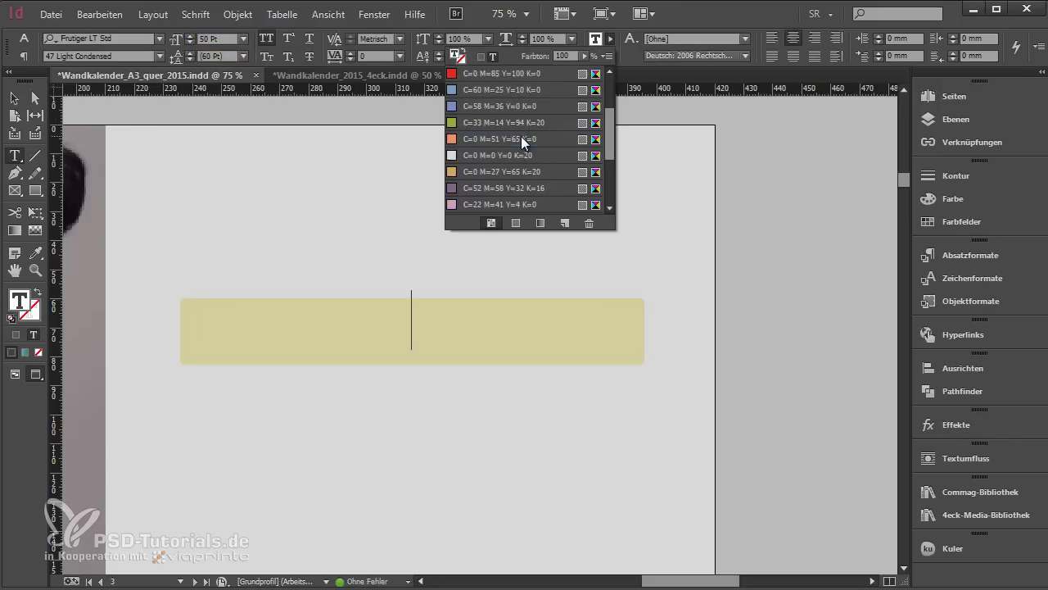
pyautogui.click(492, 204)
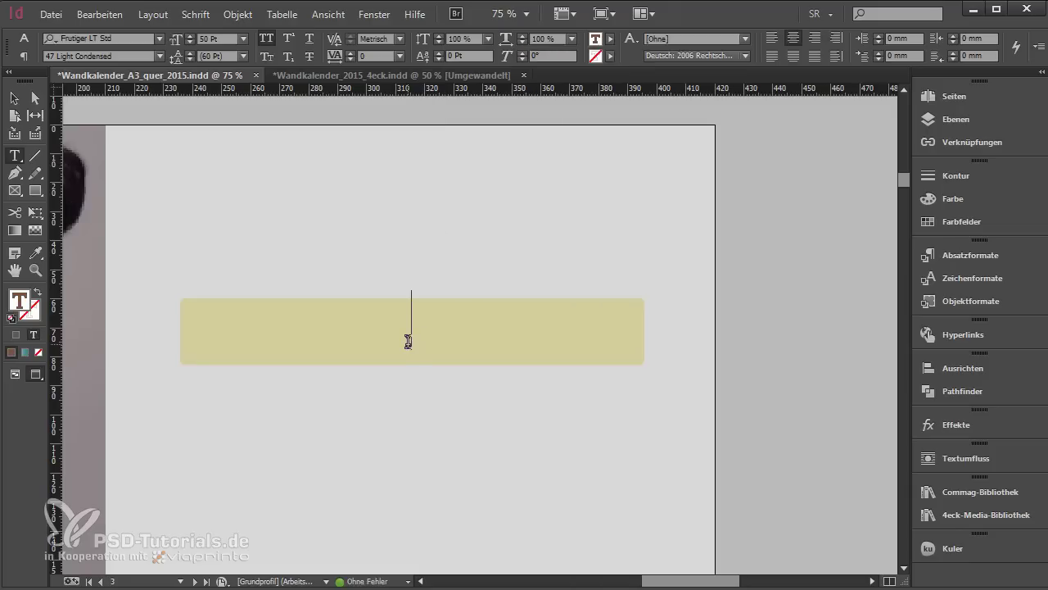
pyautogui.write('THERE ARE')
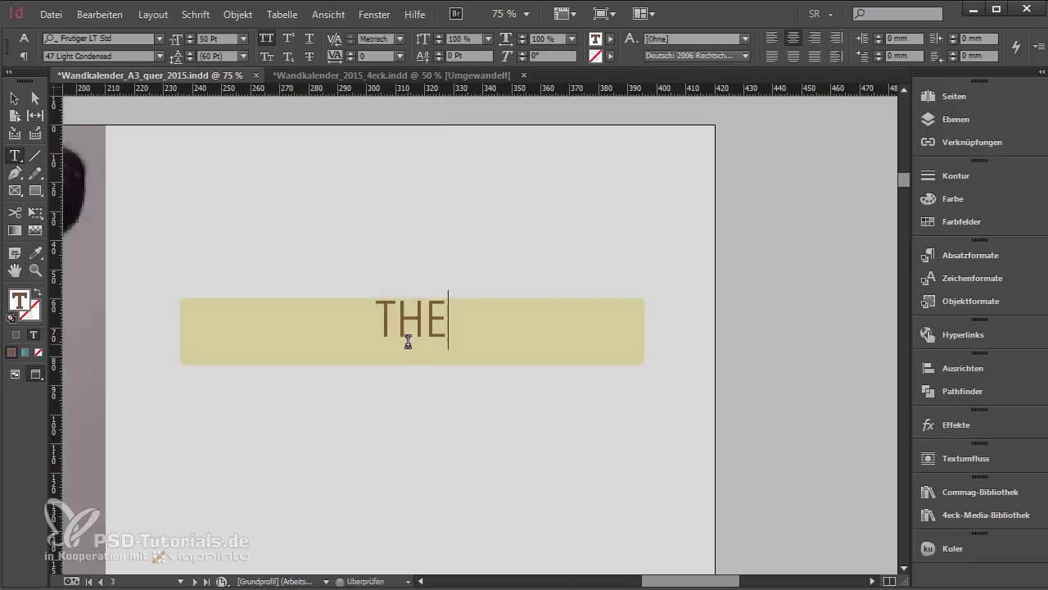
pyautogui.press('Escape')
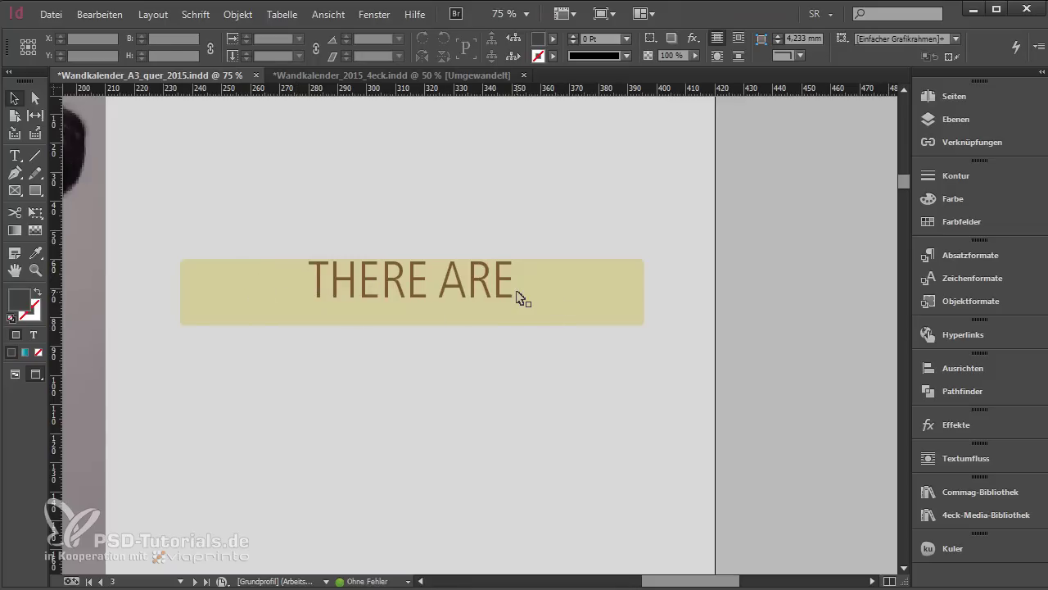
# Set the vertical alignment of the THERE ARE text frame to centred in its text frame options
pyautogui.click(253, 287)
pyautogui.rightClick(254, 288)
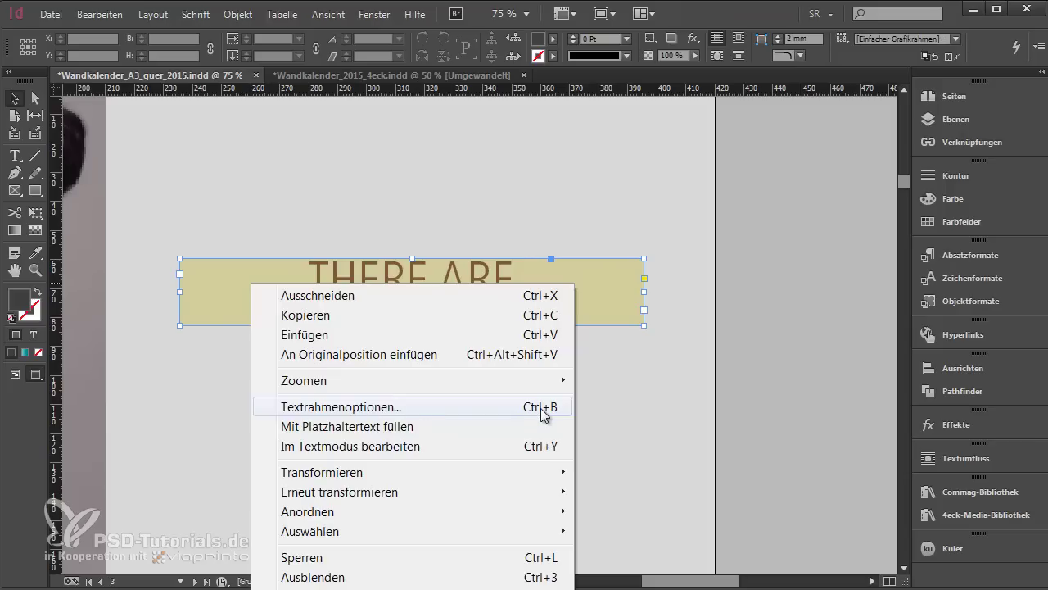
pyautogui.click(626, 314)
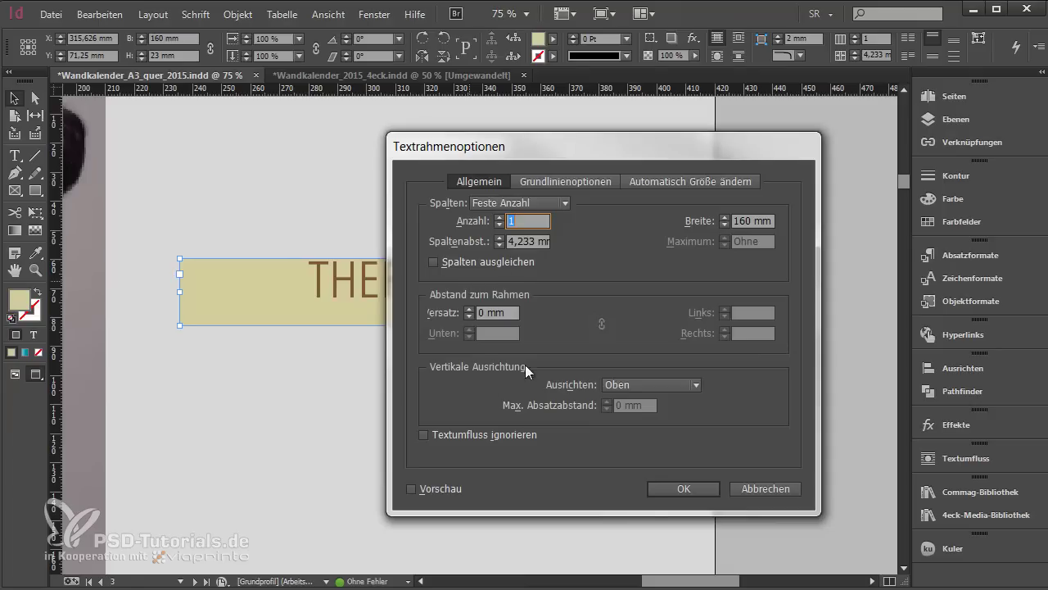
pyautogui.click(656, 382)
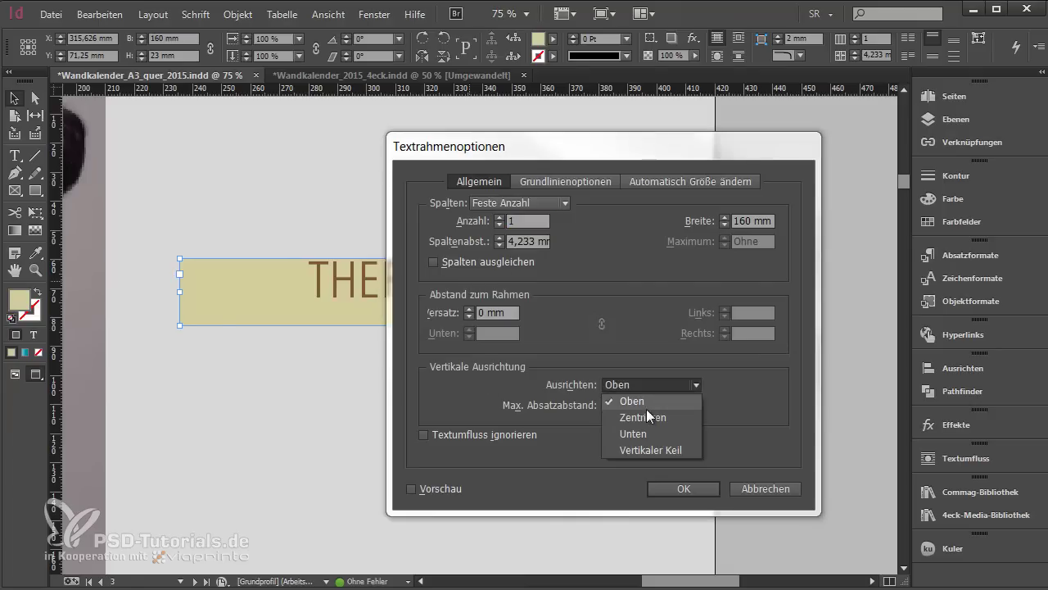
pyautogui.click(649, 415)
pyautogui.click(683, 488)
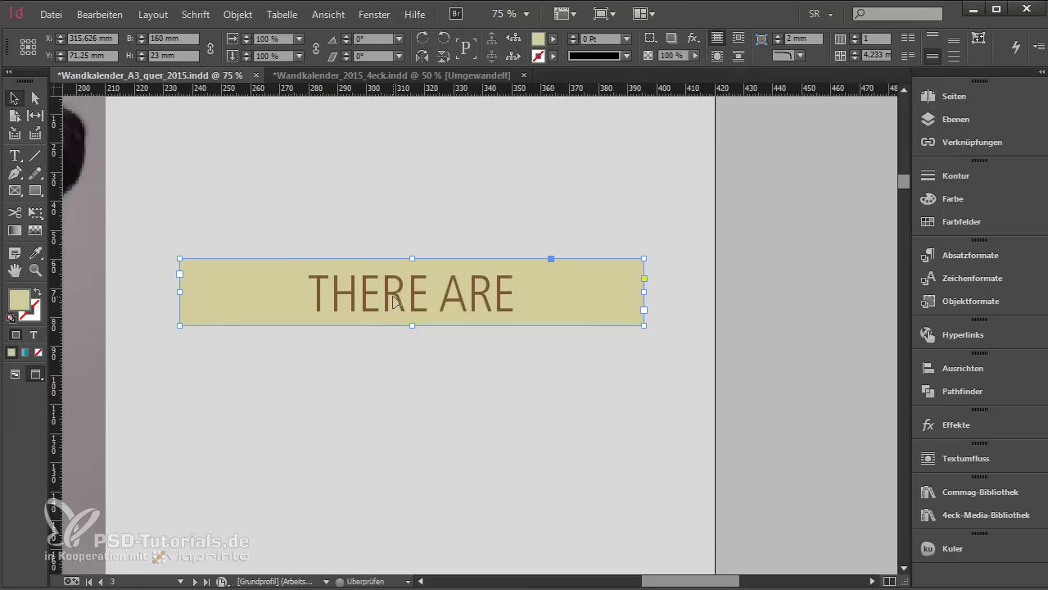
# Move the THERE ARE frame up to Y 55 mm and duplicate it twice below with equal gaps, the lowest copy at Y 119 mm
pyautogui.moveTo(395, 302); pyautogui.dragTo(554, 337)
pyautogui.scroll(-3, 562, 367)
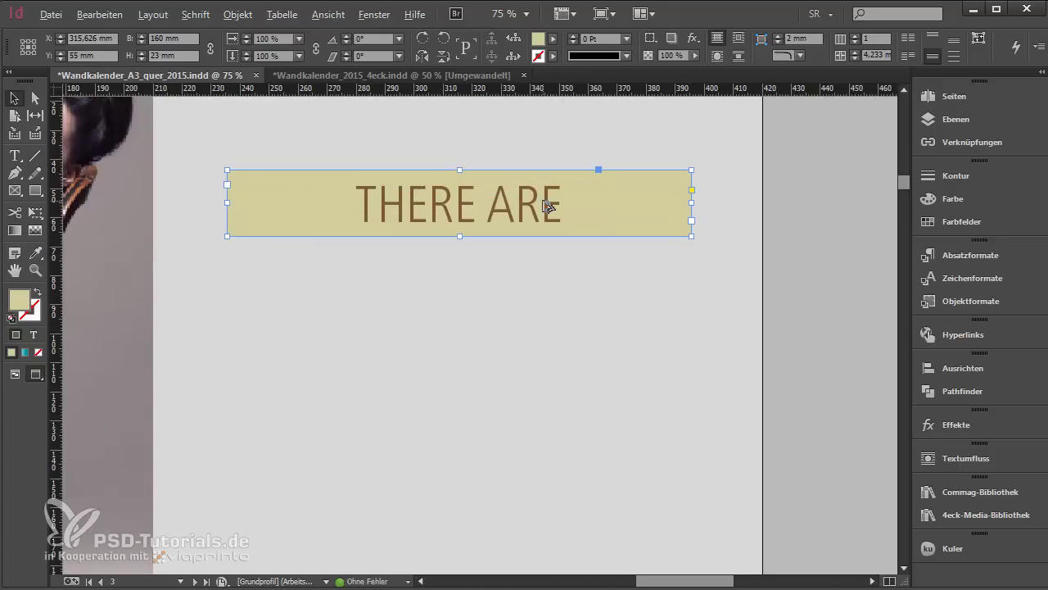
pyautogui.moveTo(548, 206); pyautogui.dragTo(549, 373)
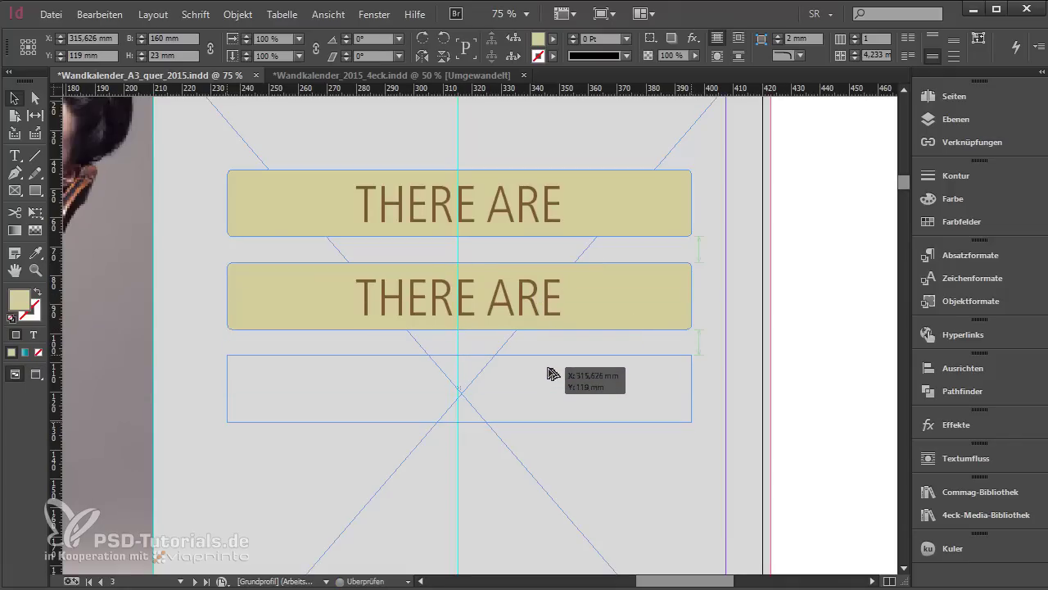
pyautogui.moveTo(549, 373); pyautogui.dragTo(554, 373)
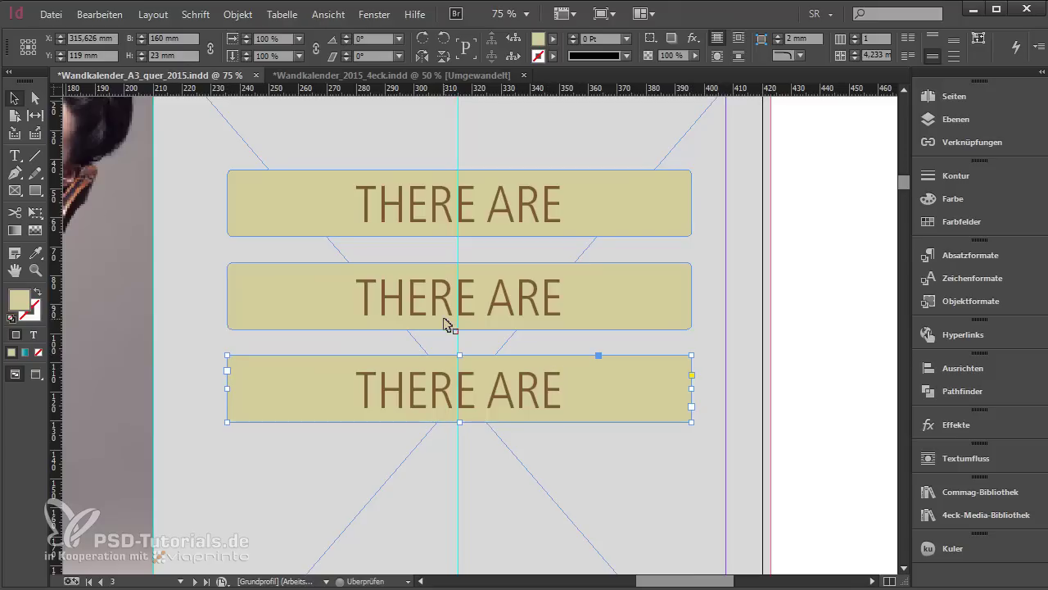
# Replace the middle frame's text with TWO SIMPLE WAYS
pyautogui.moveTo(445, 323); pyautogui.dragTo(509, 335)
pyautogui.doubleClick(587, 328)
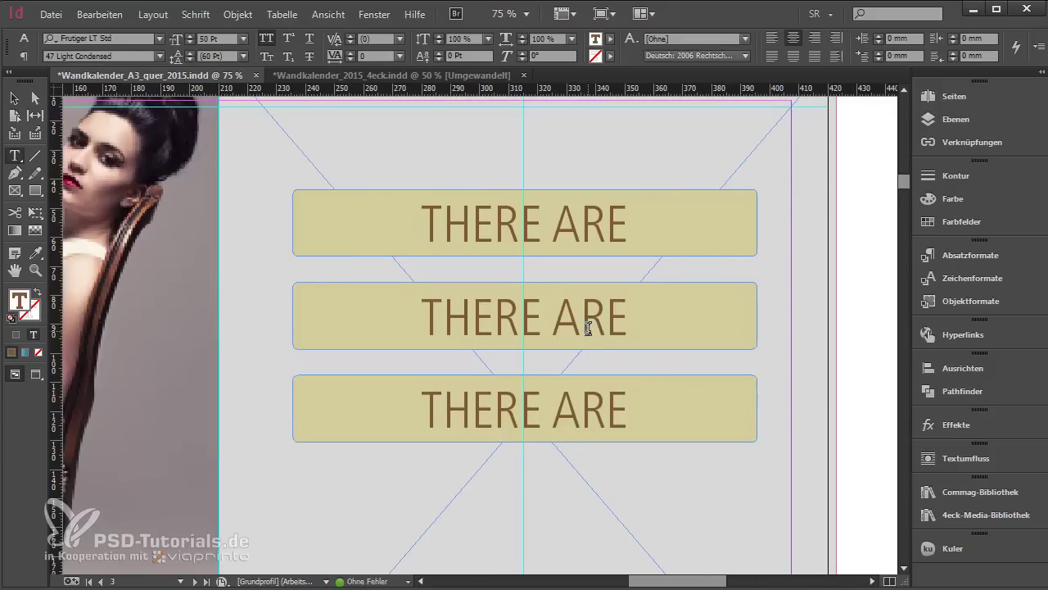
pyautogui.doubleClick(587, 329)
pyautogui.tripleClick(587, 328)
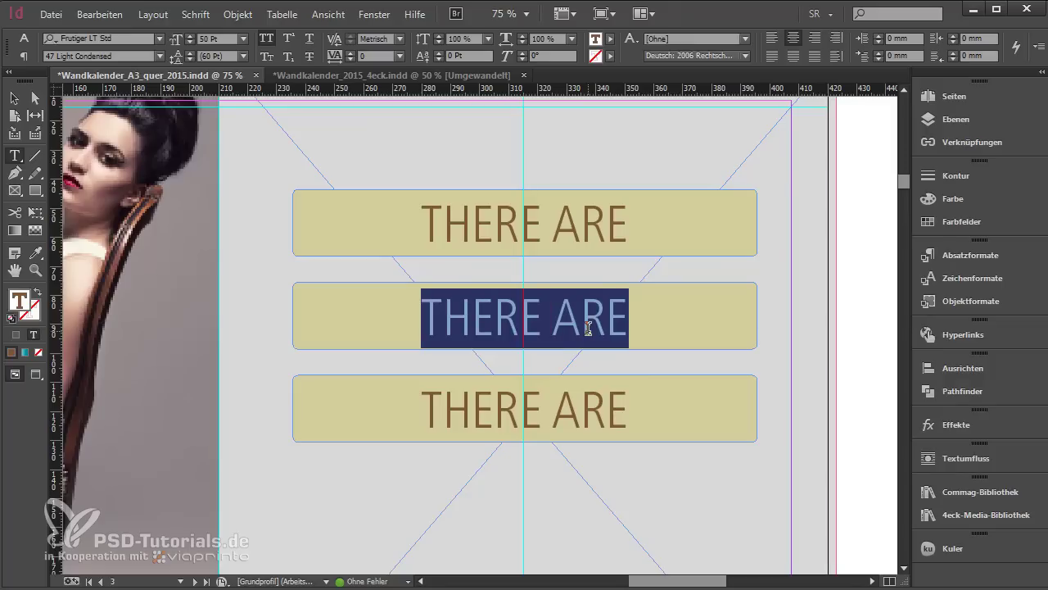
pyautogui.write('TWO SIMPLE WAYS')
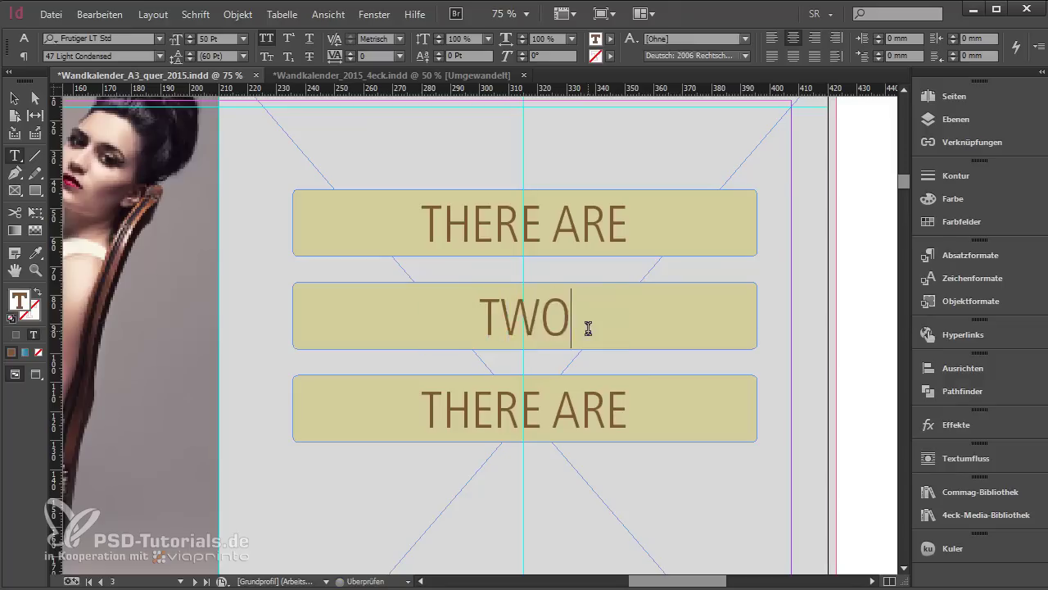
# Replace the third frame's text with WAYS TO RISE
pyautogui.tripleClick(551, 411)
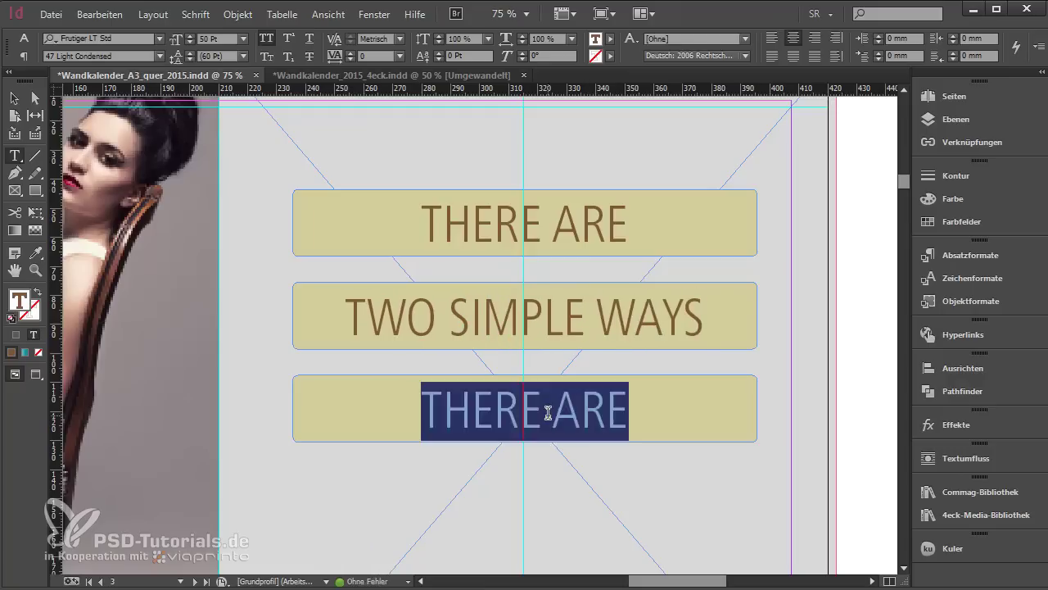
pyautogui.write('TO RISE')
pyautogui.press('Home')
pyautogui.write('WAYS')
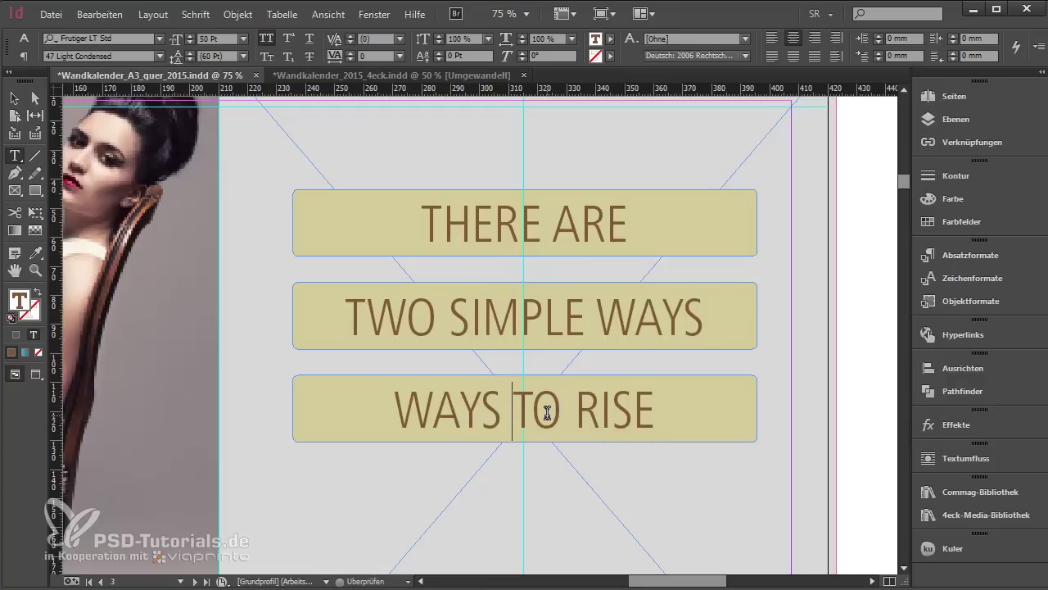
# Remove the word WAYS from the middle frame so it reads TWO SIMPLE
pyautogui.moveTo(611, 280); pyautogui.dragTo(773, 361)
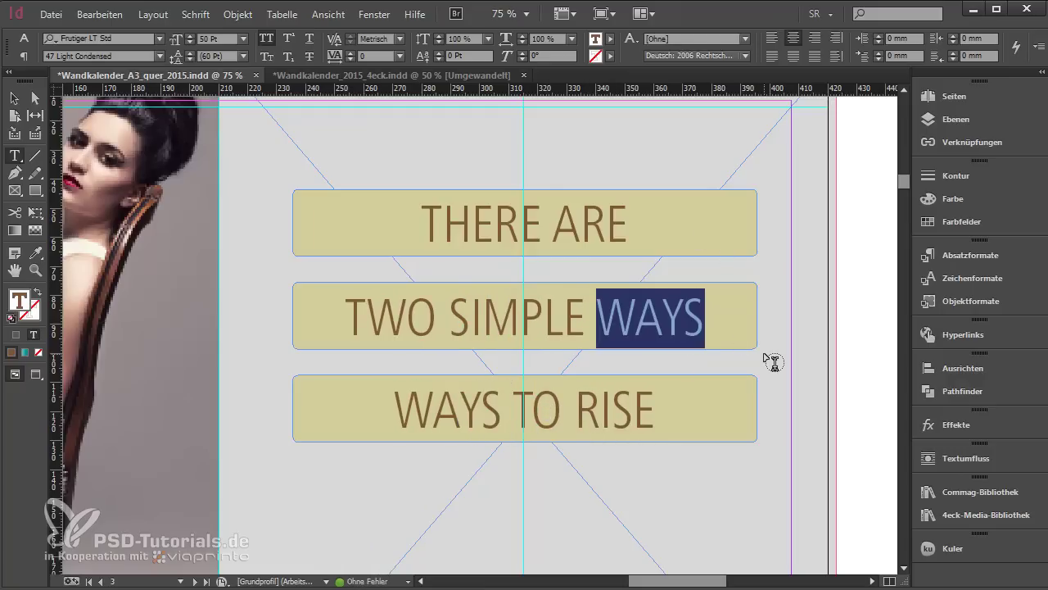
pyautogui.press('BackSpace')
pyautogui.press('BackSpace')
pyautogui.press('BackSpace')
pyautogui.write('E')
pyautogui.press('Escape')
# Move the three slogan frames up together by about 19.5 mm, keeping their spacing
pyautogui.scroll(-2, 844, 375)
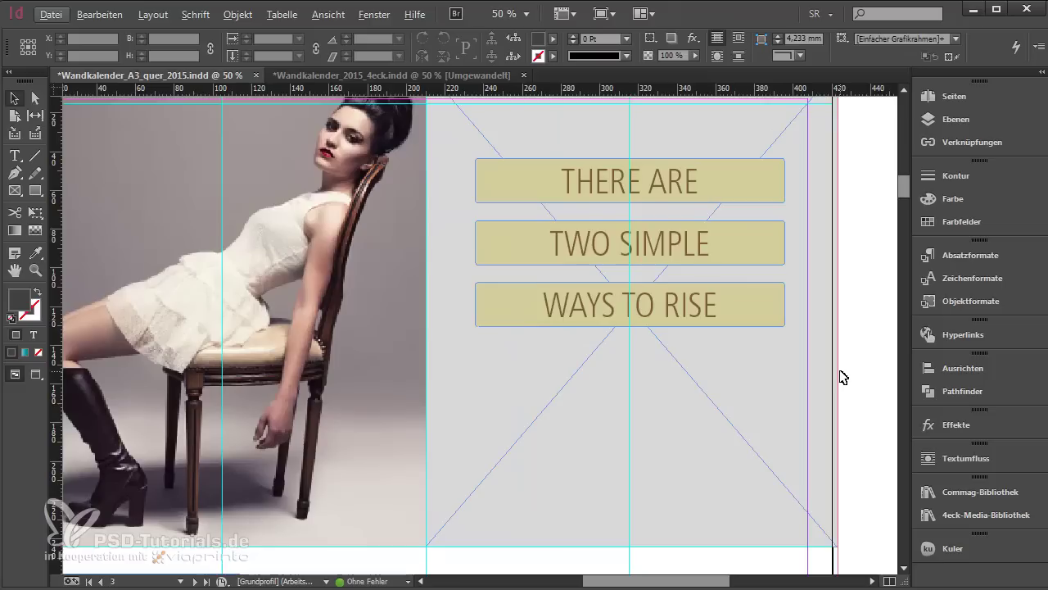
pyautogui.hscroll(2, 844, 375)
pyautogui.moveTo(636, 175); pyautogui.dragTo(618, 238)
pyautogui.click(807, 309)
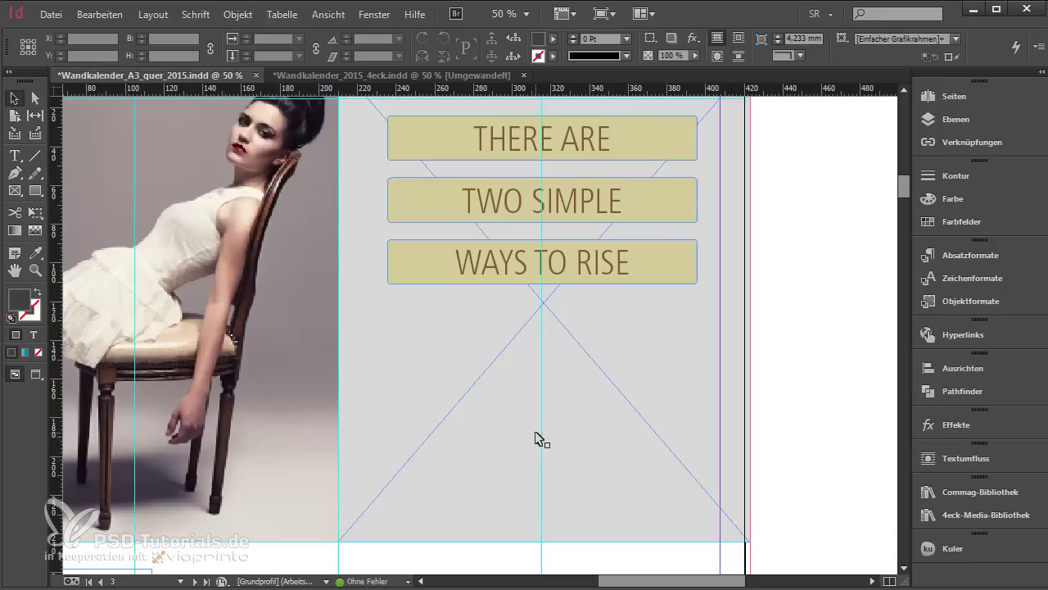
# Duplicate the WAYS TO RISE frame further down at Y 168.5 mm and change the copy's text to STOP DOUBTING
pyautogui.click(601, 190)
pyautogui.click(596, 259)
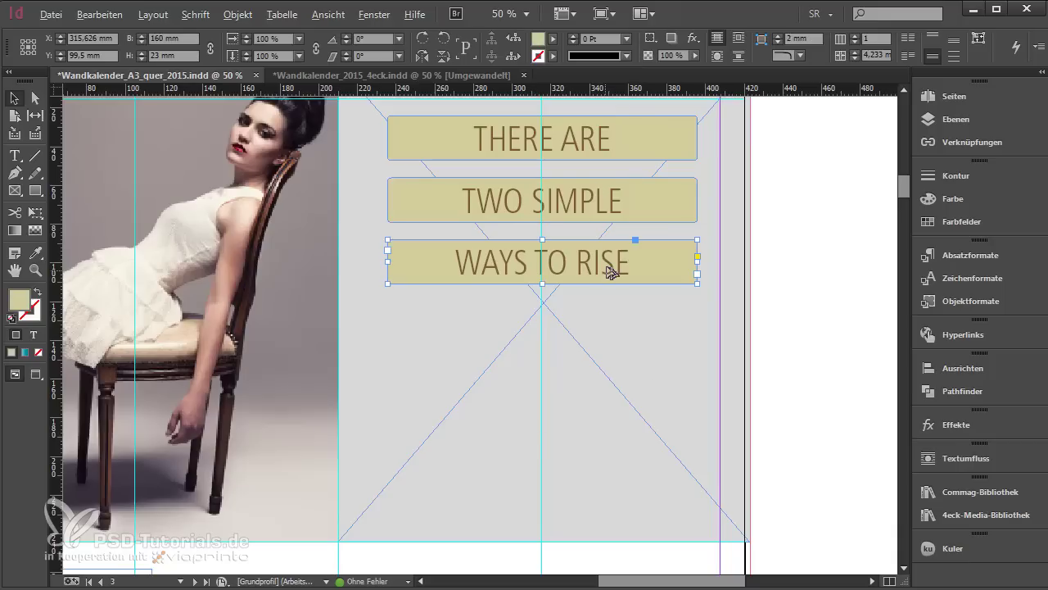
pyautogui.moveTo(610, 272); pyautogui.dragTo(594, 405)
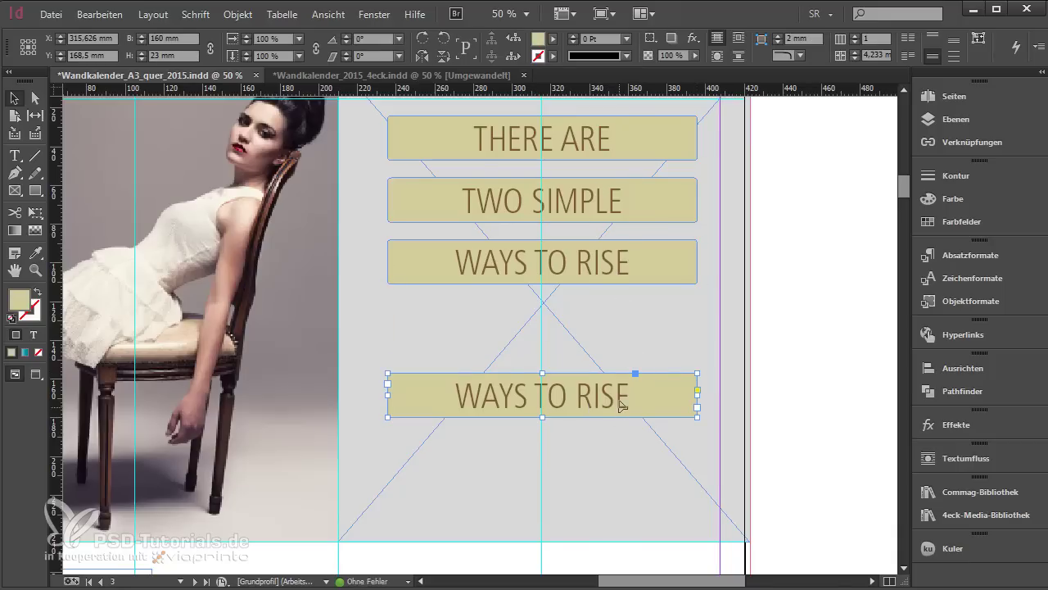
pyautogui.doubleClick(620, 397)
pyautogui.moveTo(646, 397); pyautogui.dragTo(327, 403)
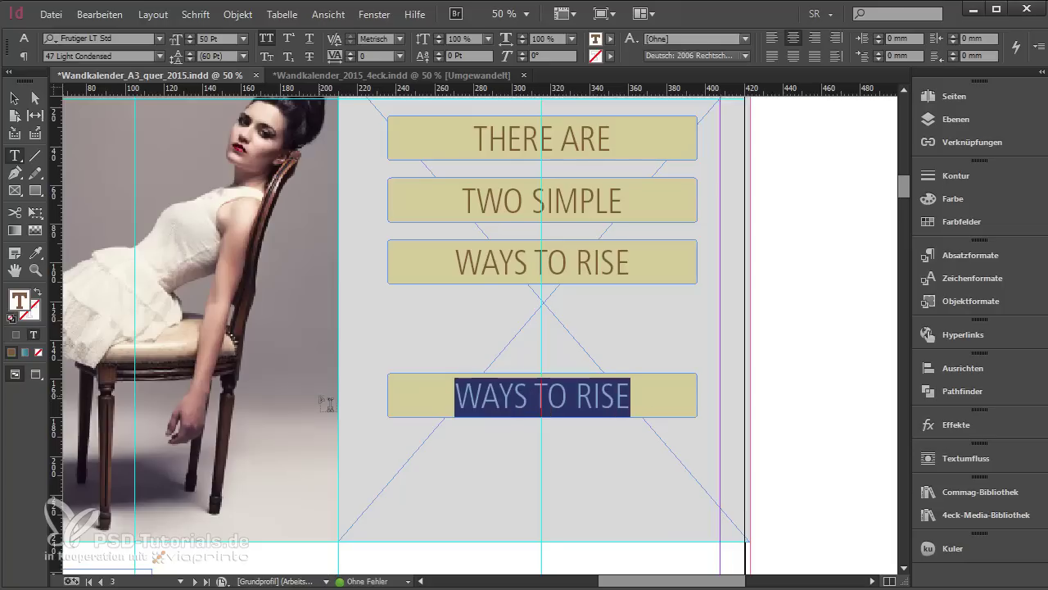
pyautogui.write('STOP DOUBTING')
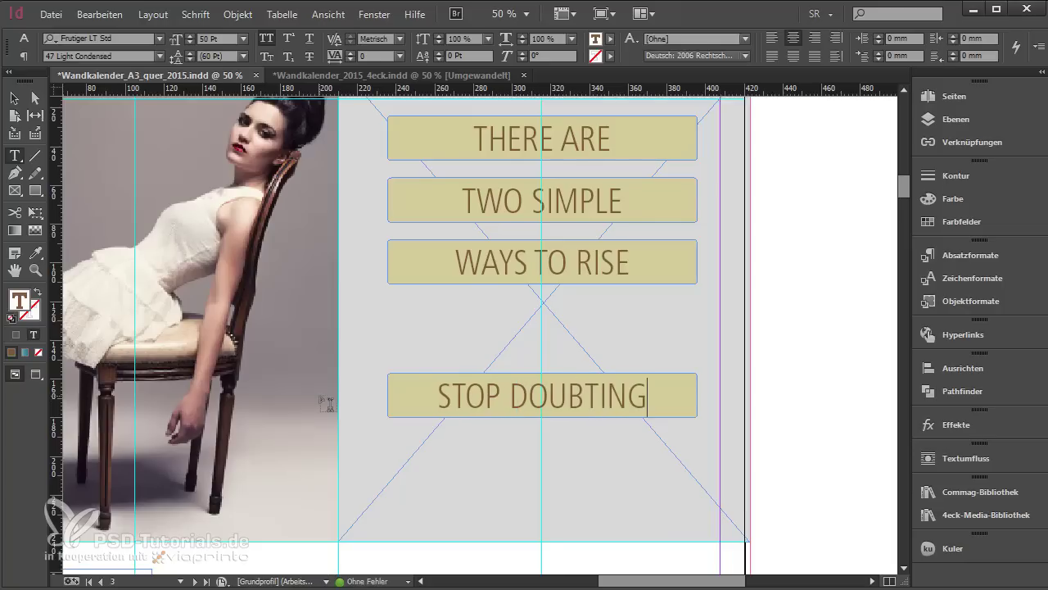
pyautogui.write('.')
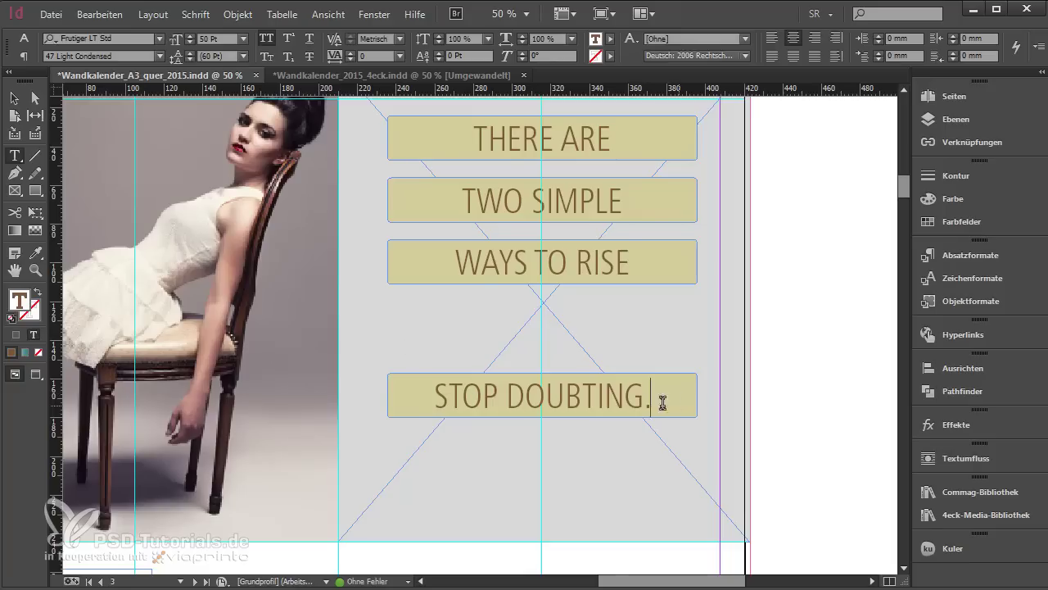
# Format the STOP DOUBTING. text in Frutiger LT Std 67 Bold Condensed with the white [Papier] swatch
pyautogui.moveTo(660, 398); pyautogui.dragTo(434, 393)
pyautogui.click(158, 41)
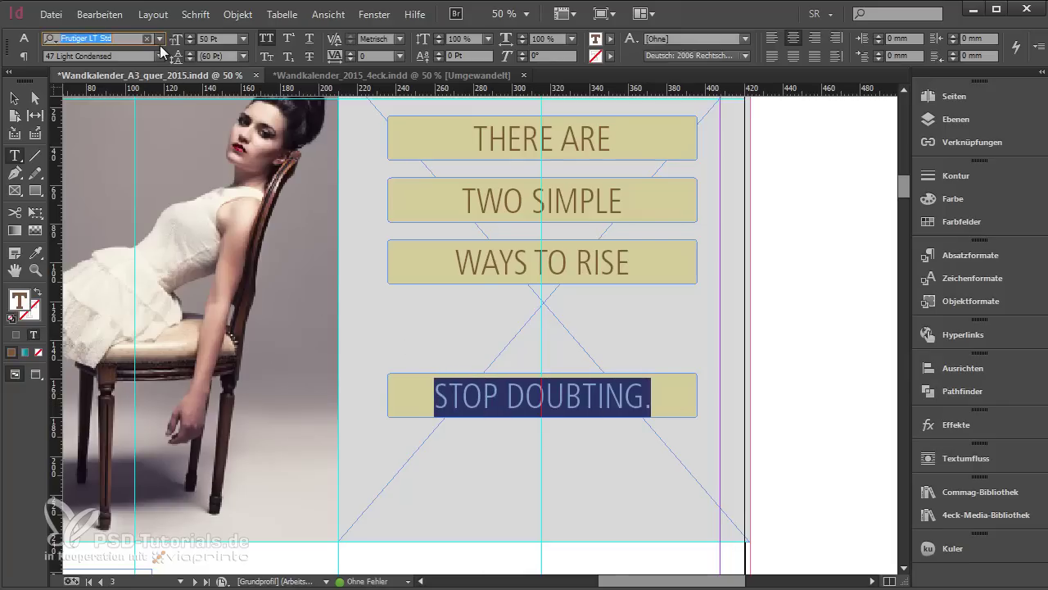
pyautogui.click(159, 56)
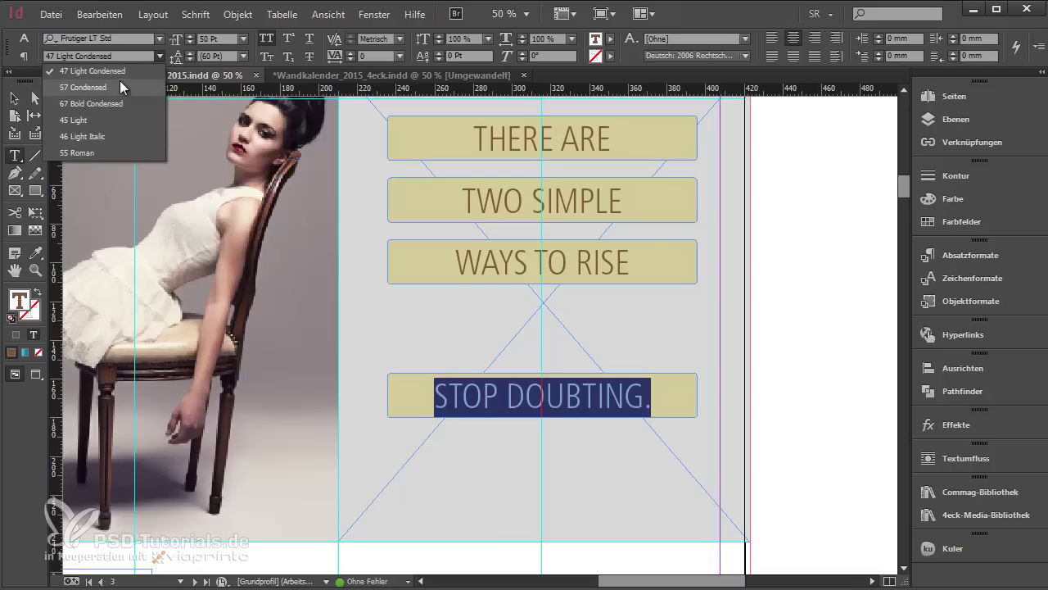
pyautogui.click(119, 101)
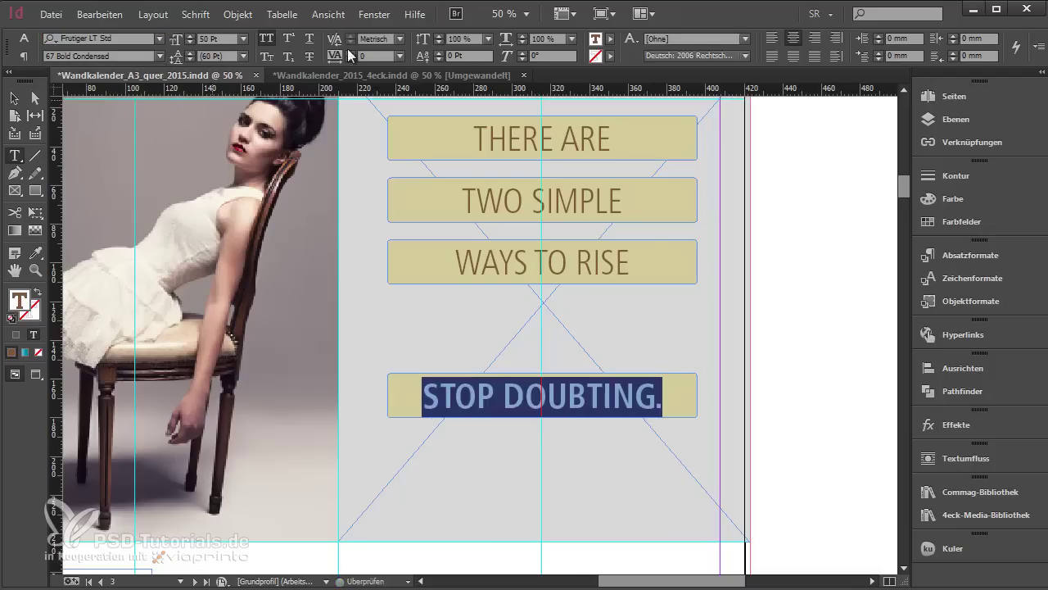
pyautogui.click(609, 40)
pyautogui.scroll(5, 508, 121)
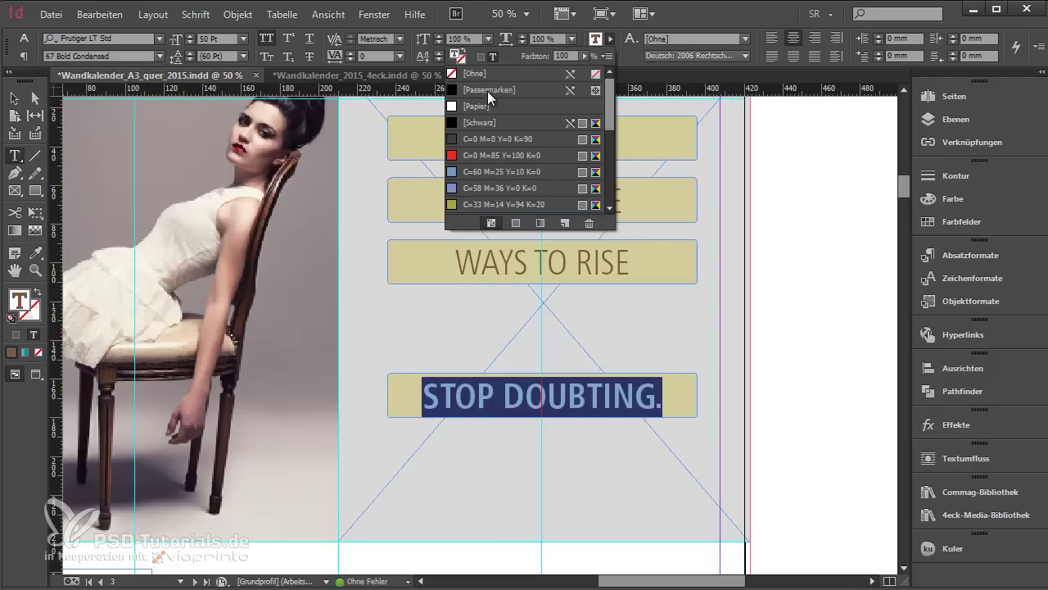
pyautogui.click(487, 91)
pyautogui.click(13, 98)
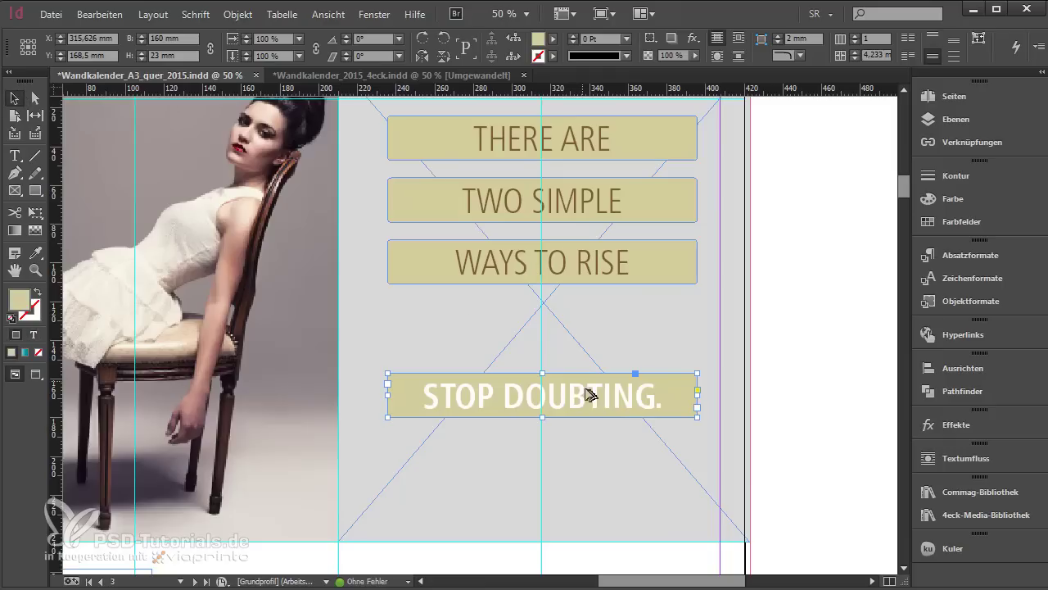
# Duplicate the STOP DOUBTING. frame below at Y 198.5 mm and change the copy's text to START BUILDING
pyautogui.moveTo(584, 389); pyautogui.dragTo(579, 456)
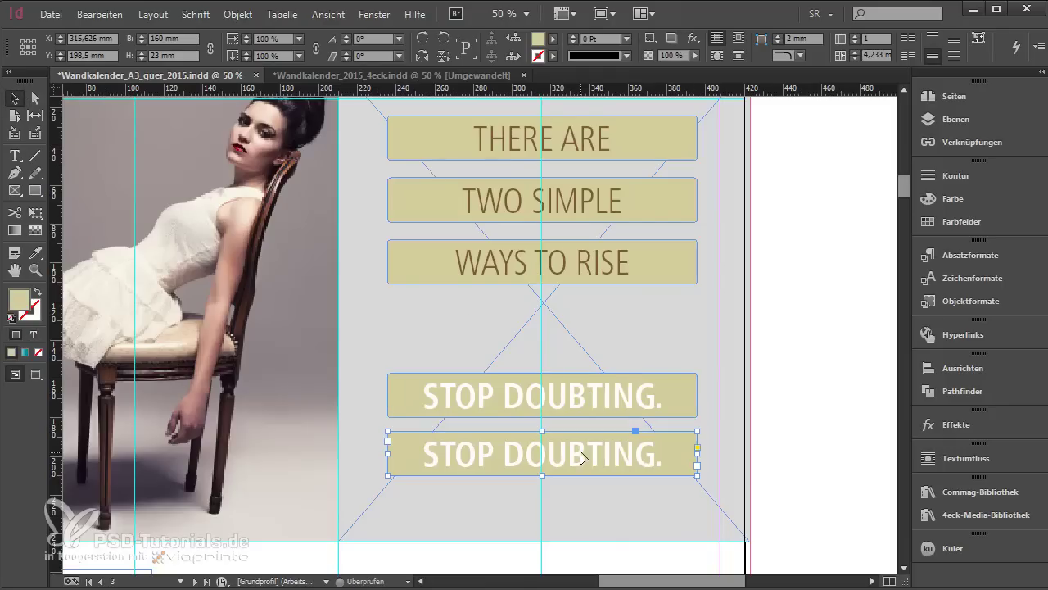
pyautogui.doubleClick(524, 455)
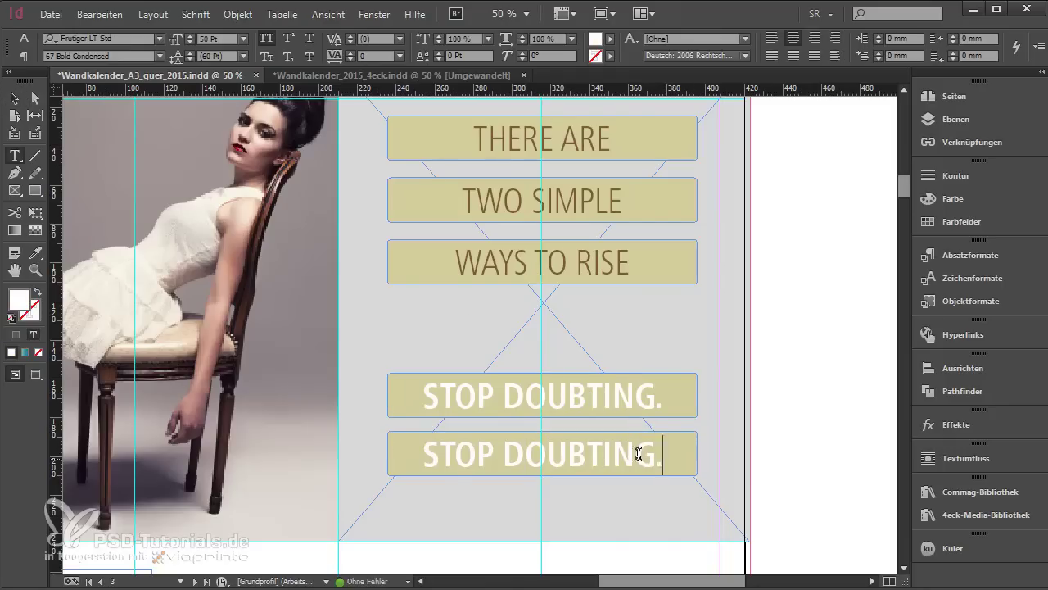
pyautogui.moveTo(660, 456); pyautogui.dragTo(417, 444)
pyautogui.write('START BUILDING.')
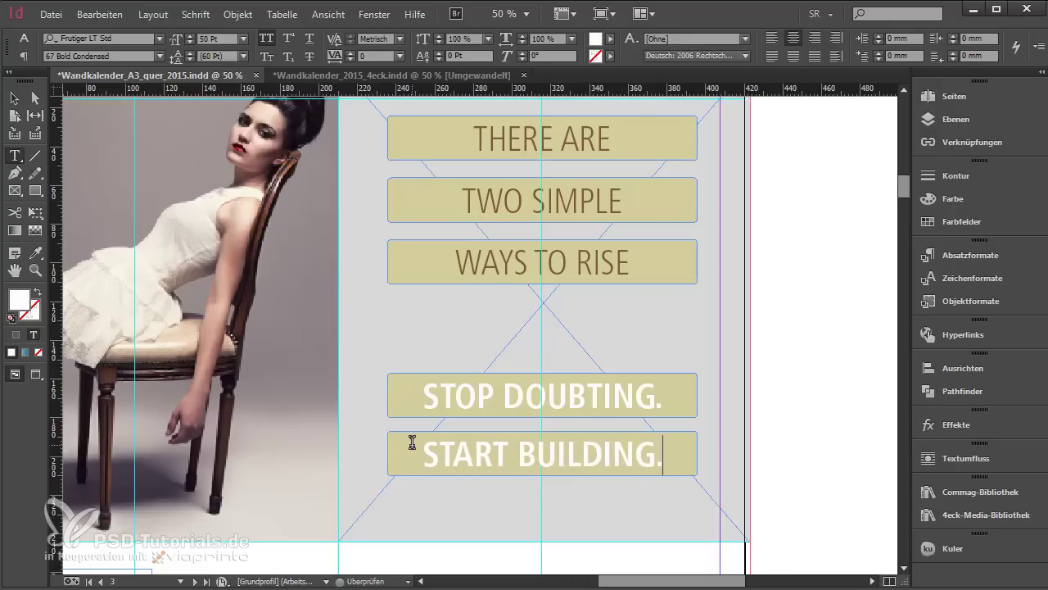
pyautogui.press('Escape')
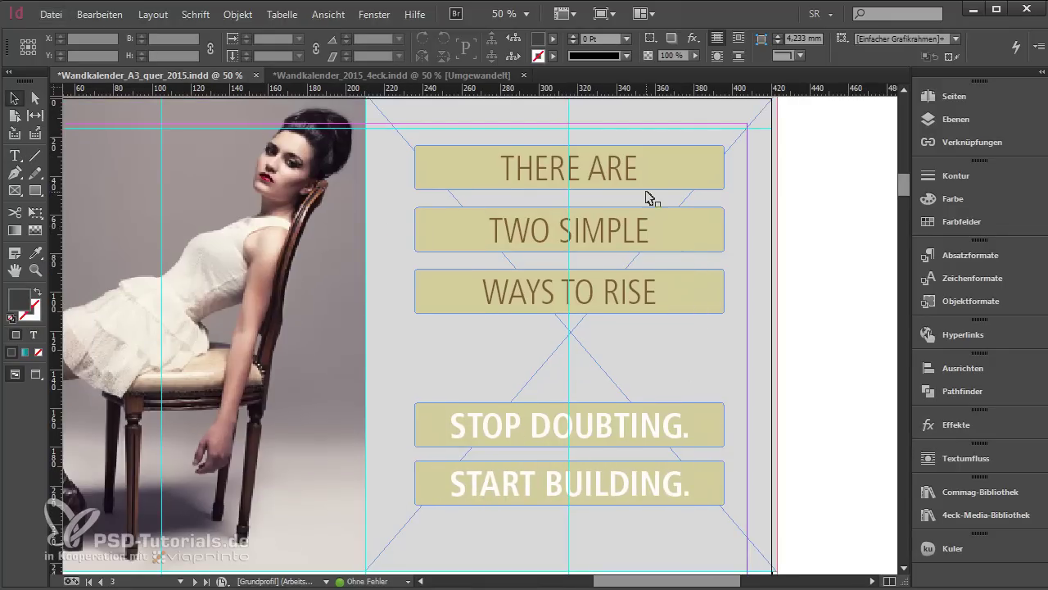
# Draw a 9 mm square spacer that exactly fills the gap between the THERE ARE and TWO SIMPLE frames
pyautogui.scroll(4, 648, 197)
pyautogui.scroll(2, 644, 189)
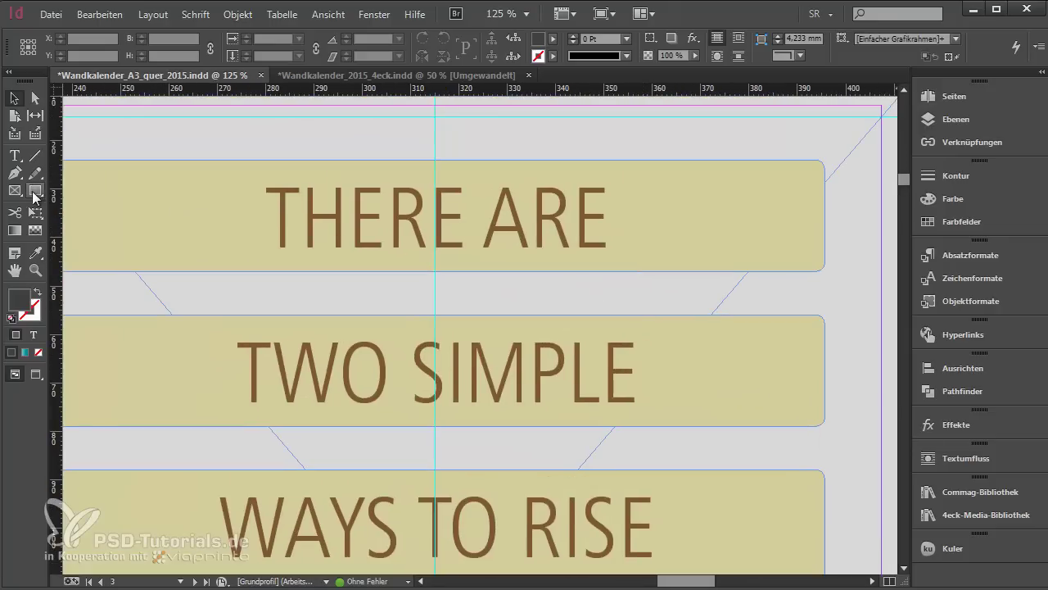
pyautogui.click(35, 190)
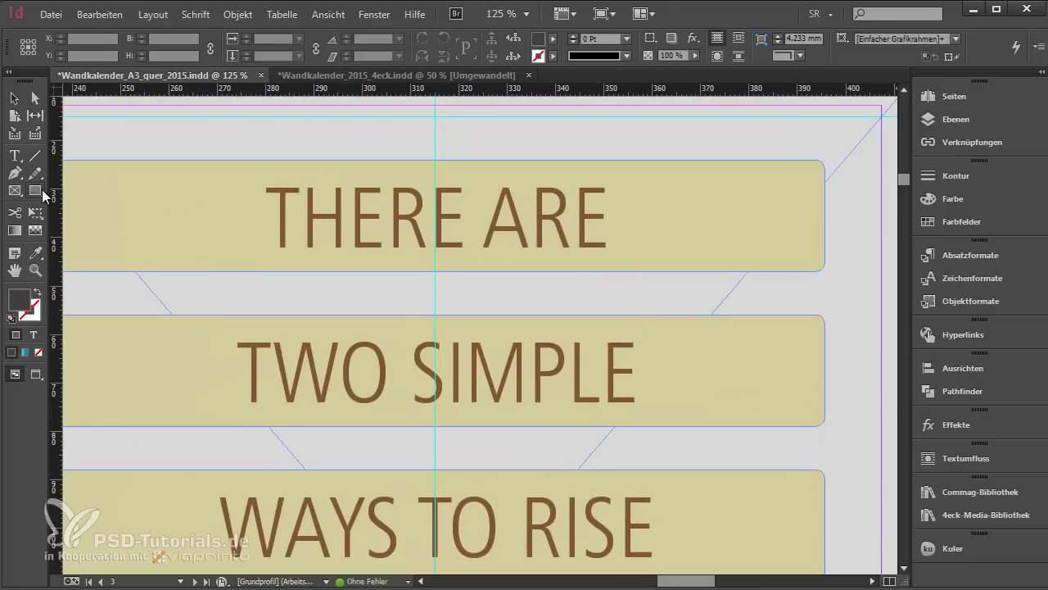
pyautogui.moveTo(183, 271)
pyautogui.mouseDown()
pyautogui.moveTo(253, 311)
pyautogui.moveTo(227, 315)
pyautogui.mouseUp()
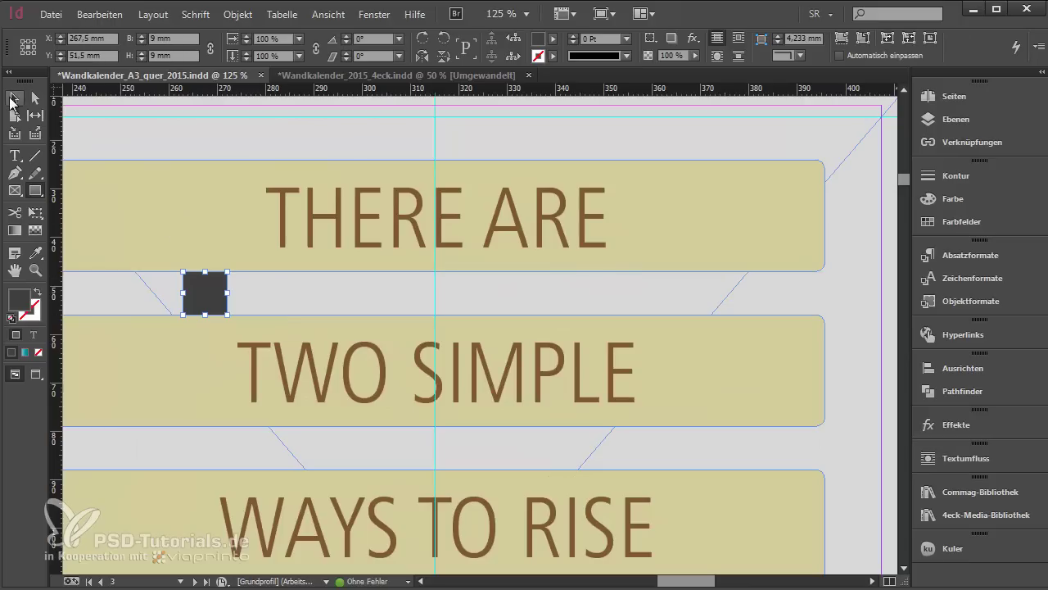
pyautogui.click(14, 99)
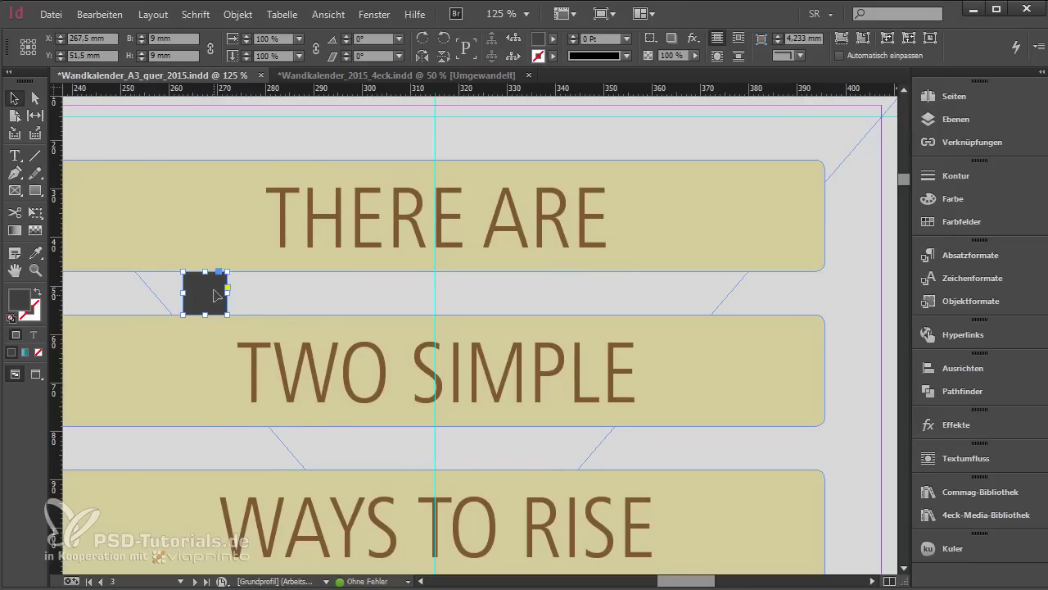
# Place the 9 mm spacer directly under the STOP DOUBTING. frame and move the START BUILDING. frame down against it
pyautogui.moveTo(215, 296); pyautogui.dragTo(405, 467)
pyautogui.moveTo(405, 467); pyautogui.dragTo(512, 450)
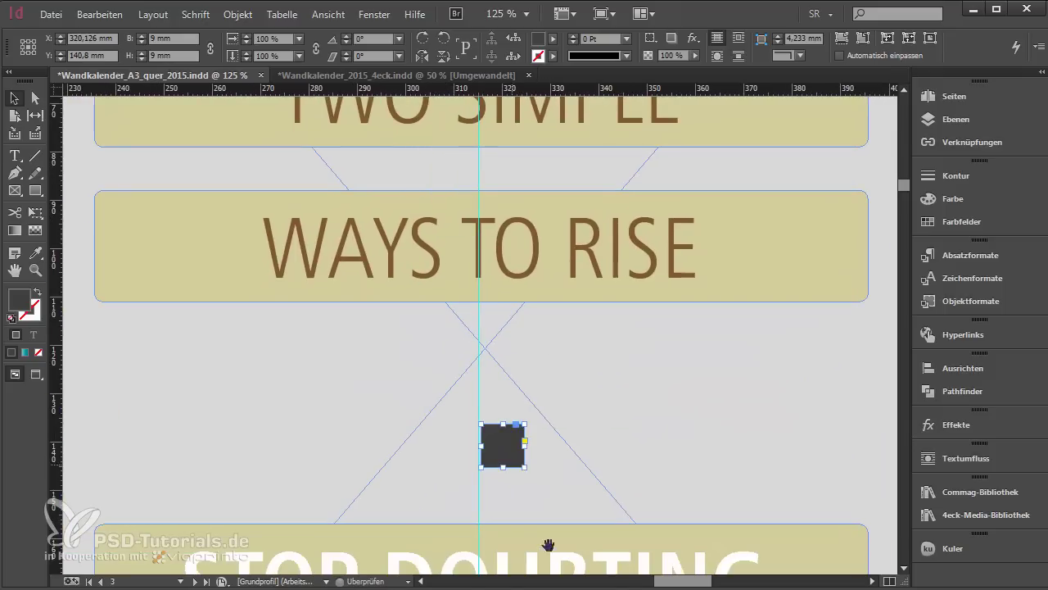
pyautogui.scroll(-3, 548, 491)
pyautogui.moveTo(524, 262); pyautogui.dragTo(571, 493)
pyautogui.scroll(-3, 557, 451)
pyautogui.moveTo(525, 435); pyautogui.dragTo(534, 455)
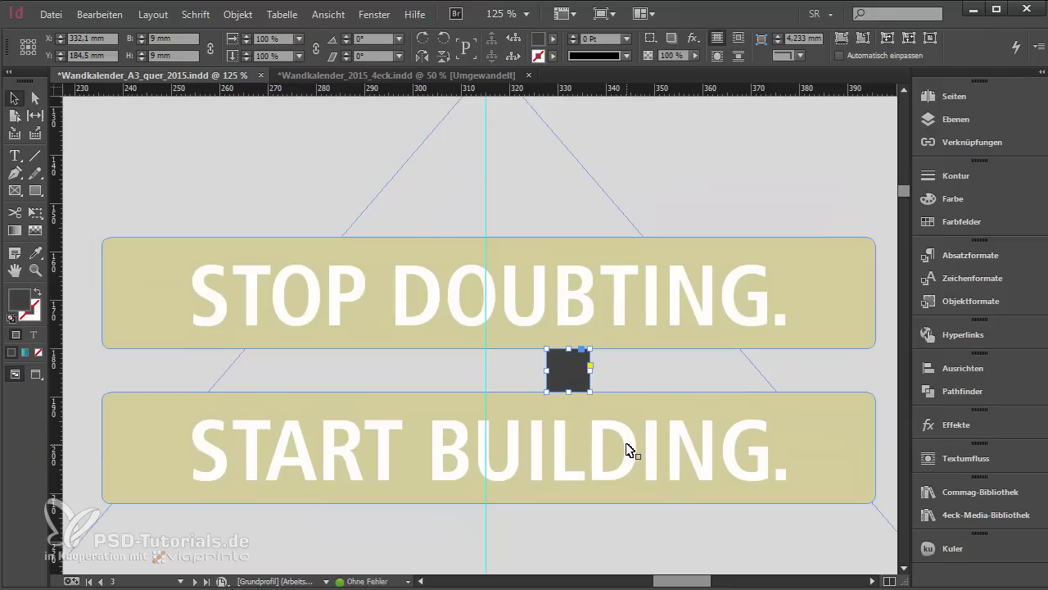
# Delete the 9 mm spacer and duplicate the THERE ARE frame below WAYS TO RISE at Y 132.15 mm, clearing the copy's text
pyautogui.press('Delete')
pyautogui.hotkey('ctrl', '0')
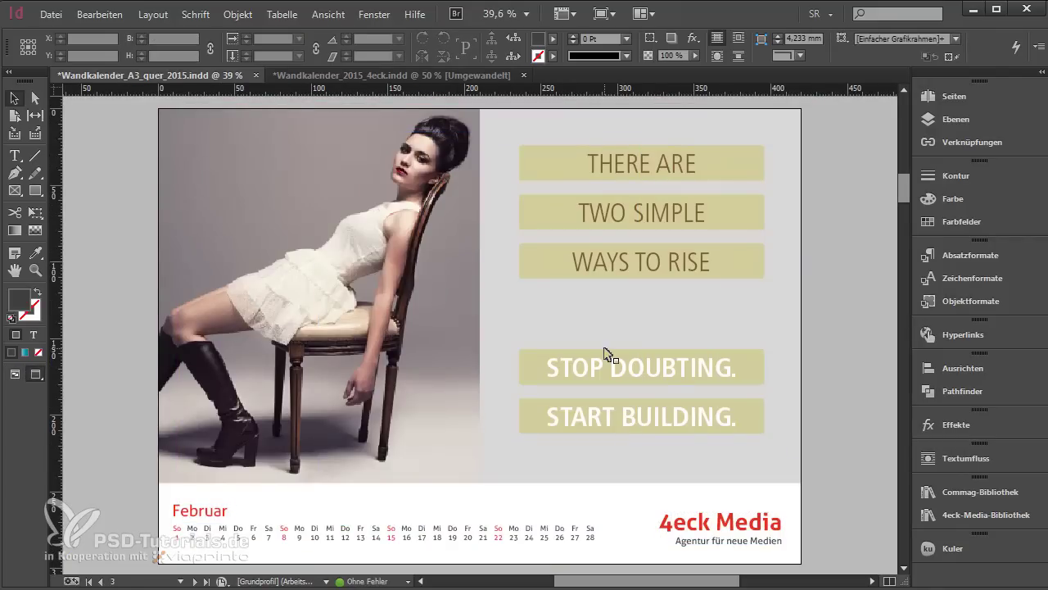
pyautogui.click(742, 177)
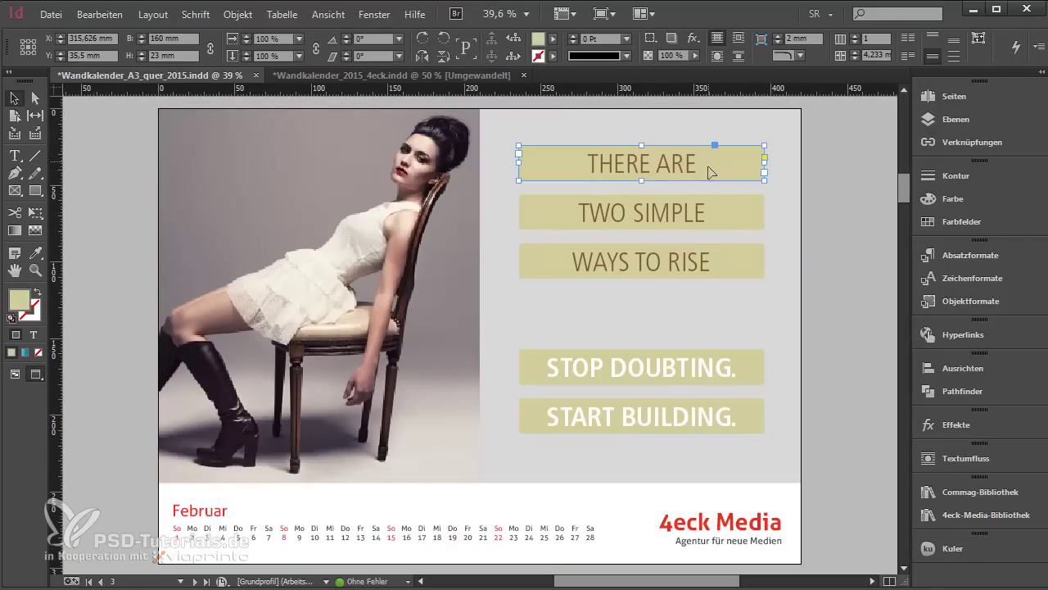
pyautogui.moveTo(709, 166); pyautogui.dragTo(692, 313)
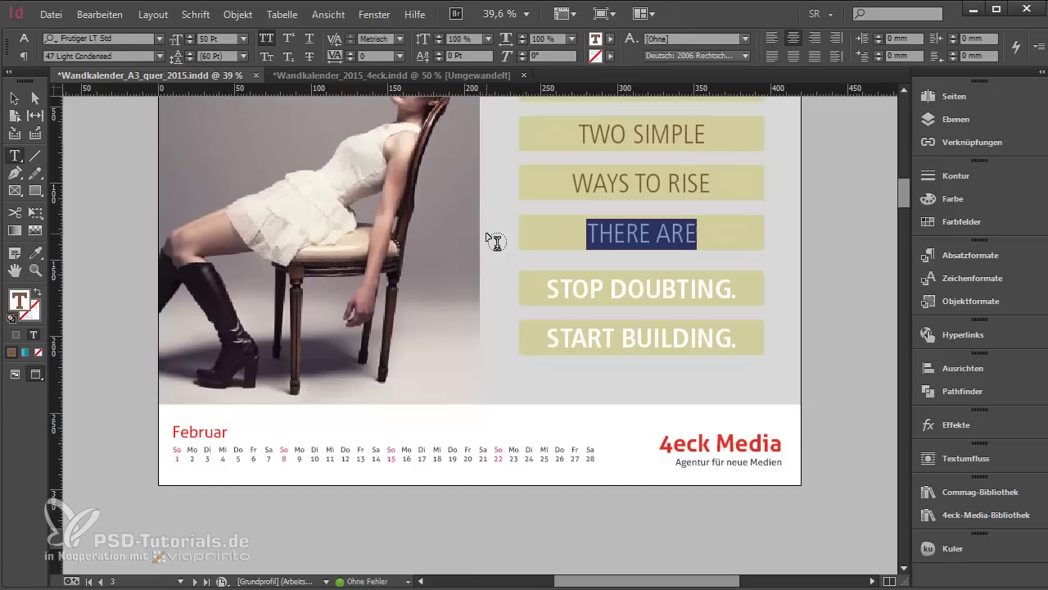
pyautogui.press('BackSpace')
pyautogui.press('Escape')
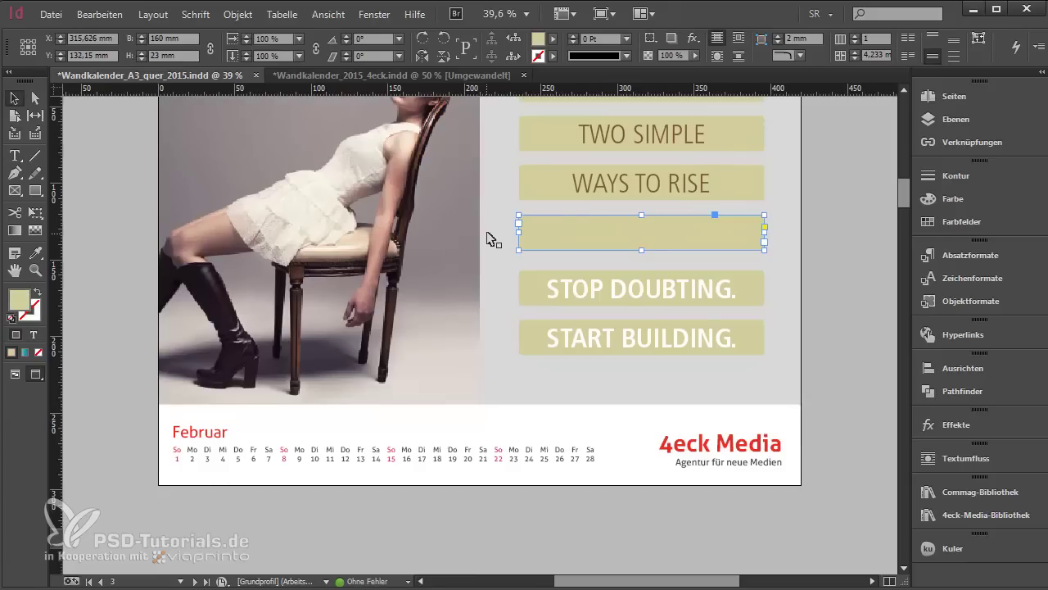
# Convert the emptied text frame below WAYS TO RISE into a graphic frame
pyautogui.rightClick(580, 212)
pyautogui.rightClick(553, 226)
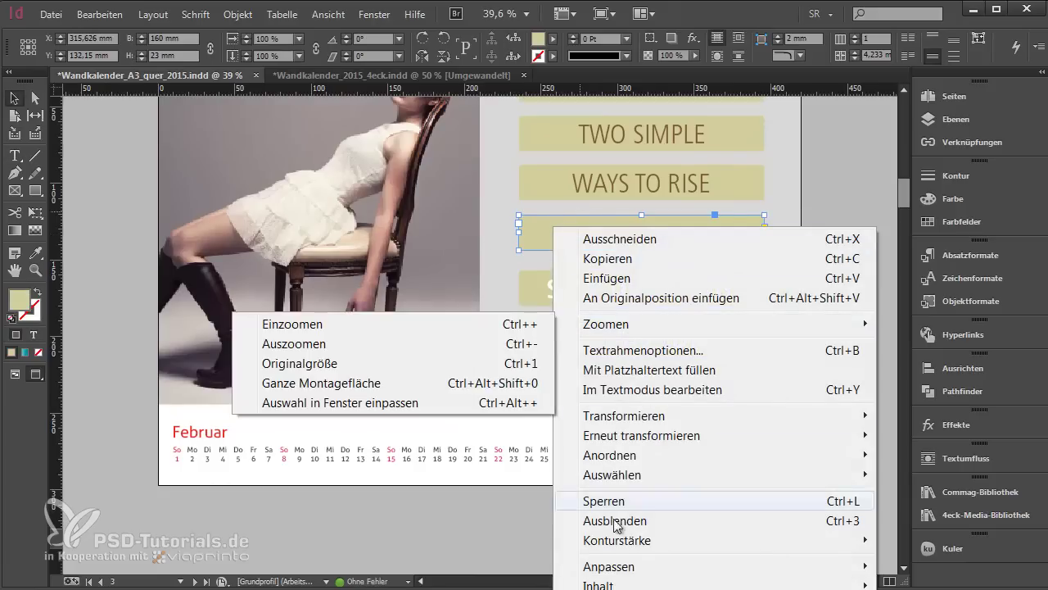
pyautogui.moveTo(602, 583)
pyautogui.press('Escape')
pyautogui.scroll(3, 794, 244)
pyautogui.click(789, 245)
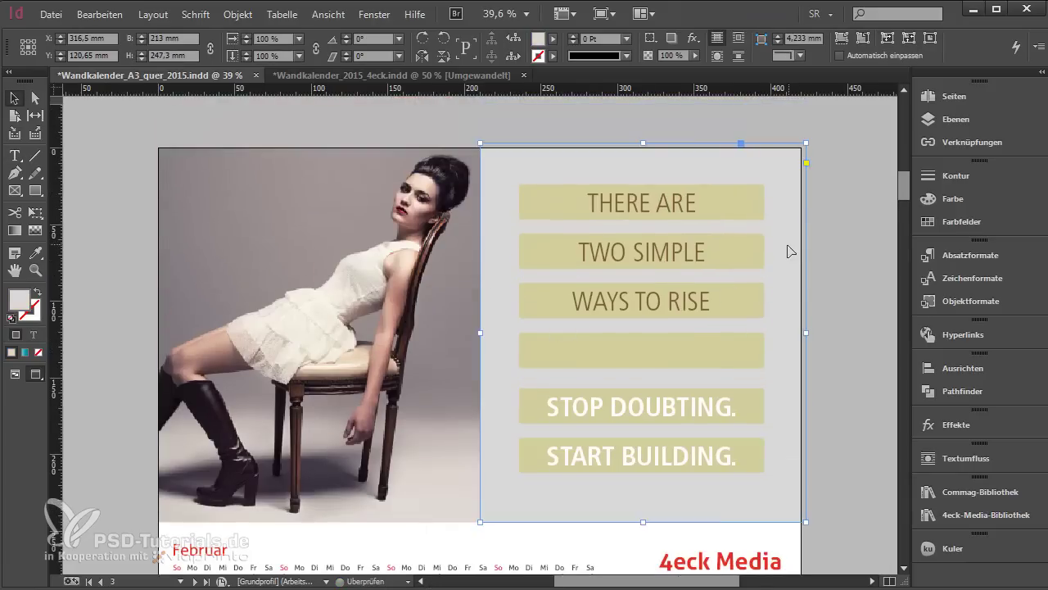
# Set all corners of the empty frame below WAYS TO RISE to the shape Ohne, making them square
pyautogui.click(692, 342)
pyautogui.click(239, 14)
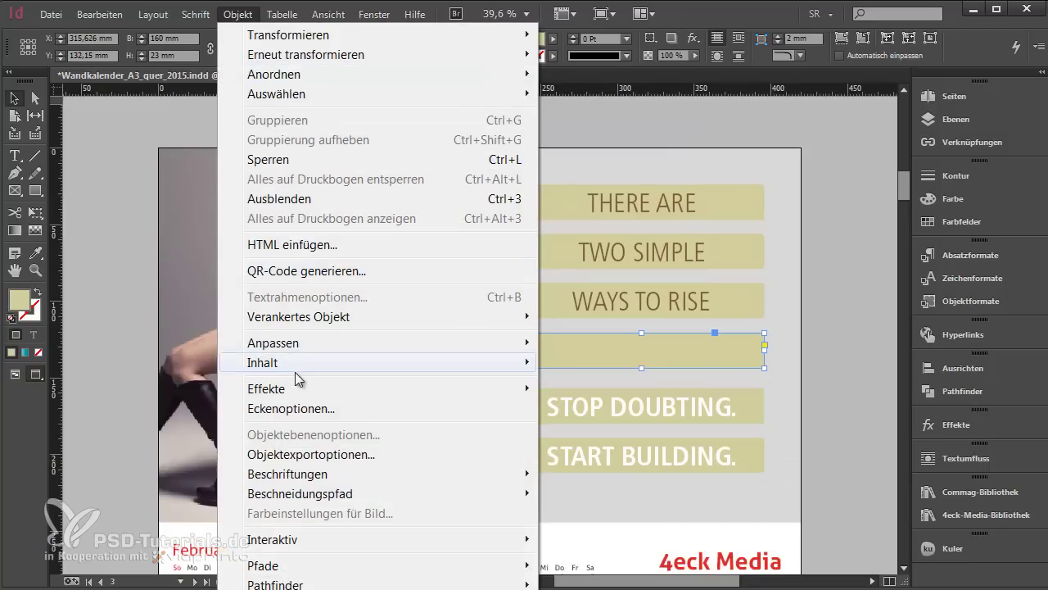
pyautogui.click(292, 412)
pyautogui.click(754, 436)
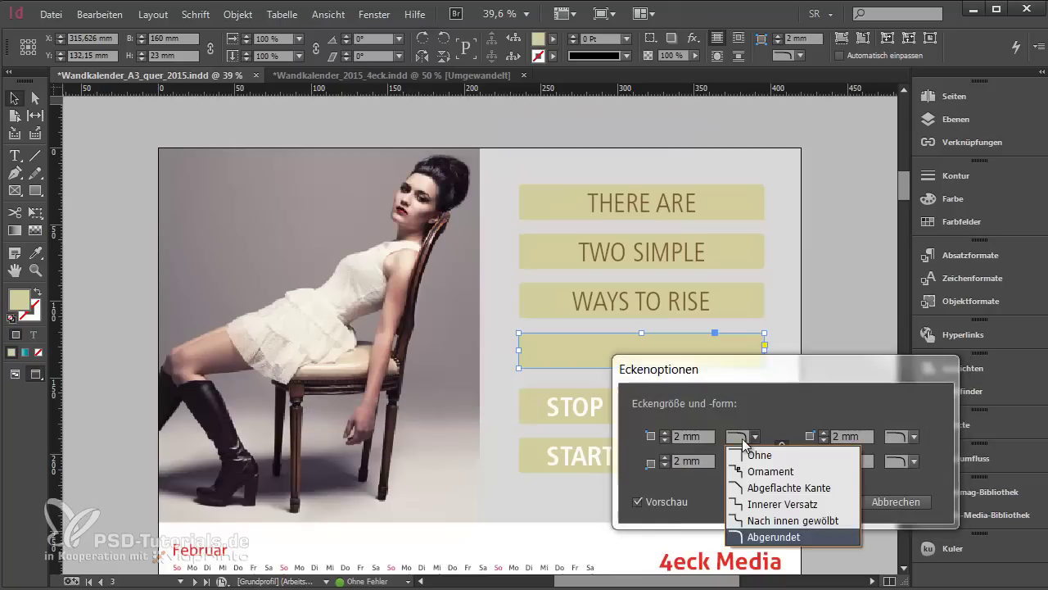
pyautogui.click(787, 541)
pyautogui.click(812, 502)
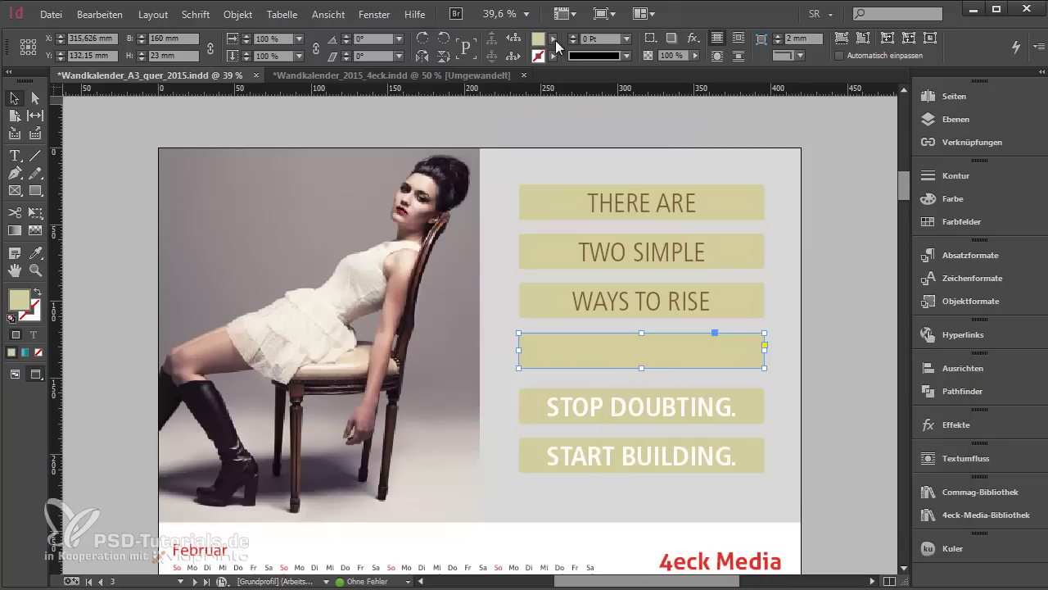
# Fill the empty frame below WAYS TO RISE with the dark grey swatch C=0 M=0 Y=0 K=90
pyautogui.click(554, 38)
pyautogui.scroll(2, 464, 162)
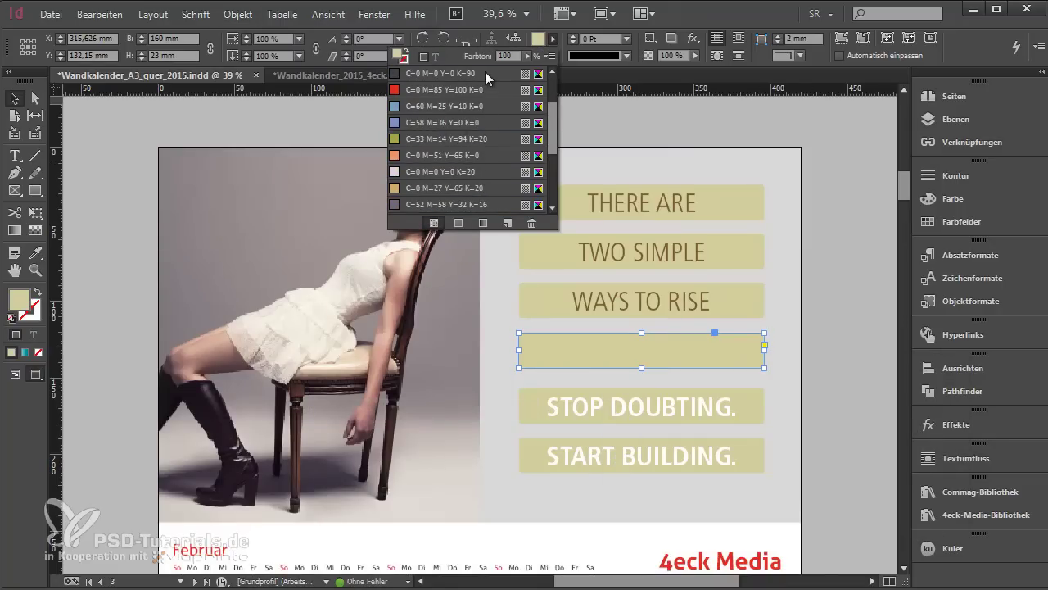
pyautogui.click(485, 72)
# Move the dark bar between THERE ARE and TWO SIMPLE at Y 50.5 mm and rotate it to 10.5°
pyautogui.scroll(3, 817, 341)
pyautogui.moveTo(644, 382); pyautogui.dragTo(701, 227)
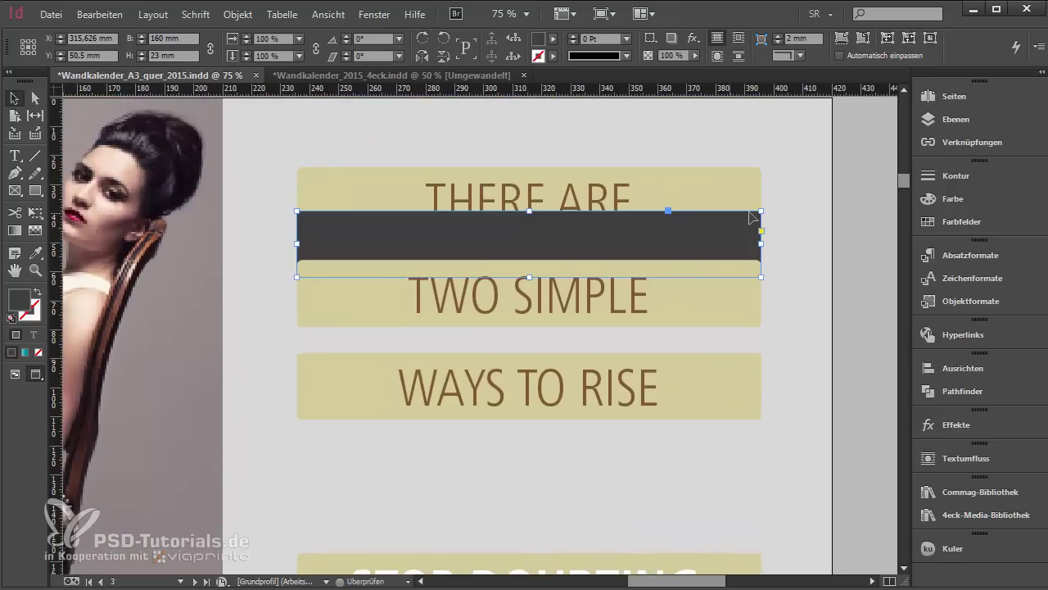
pyautogui.moveTo(770, 205); pyautogui.dragTo(760, 166)
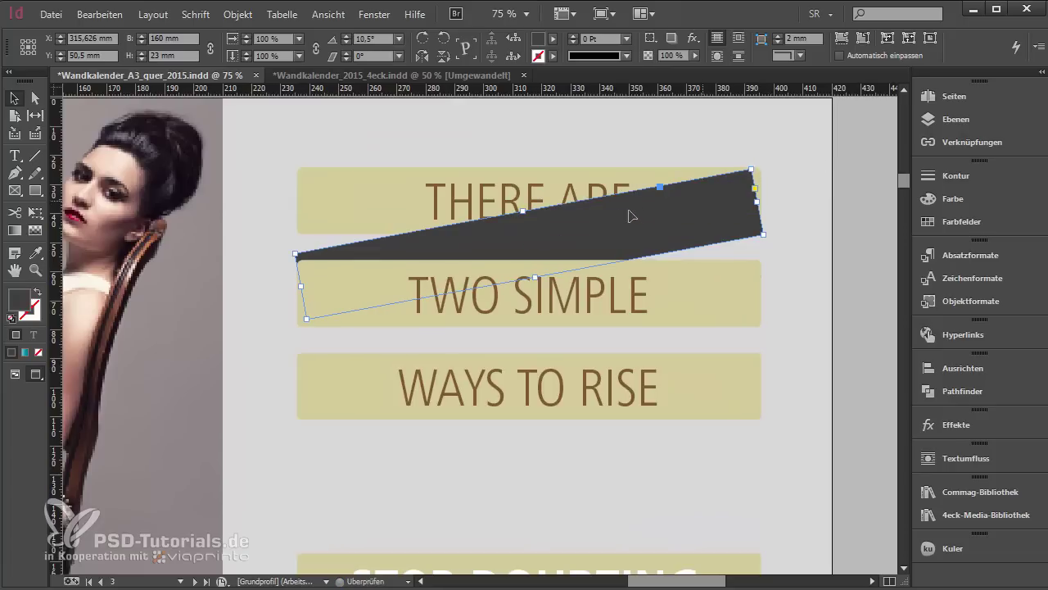
# Bring the THERE ARE frame to the foreground so it covers the slanted dark bar
pyautogui.rightClick(391, 209)
pyautogui.moveTo(398, 435)
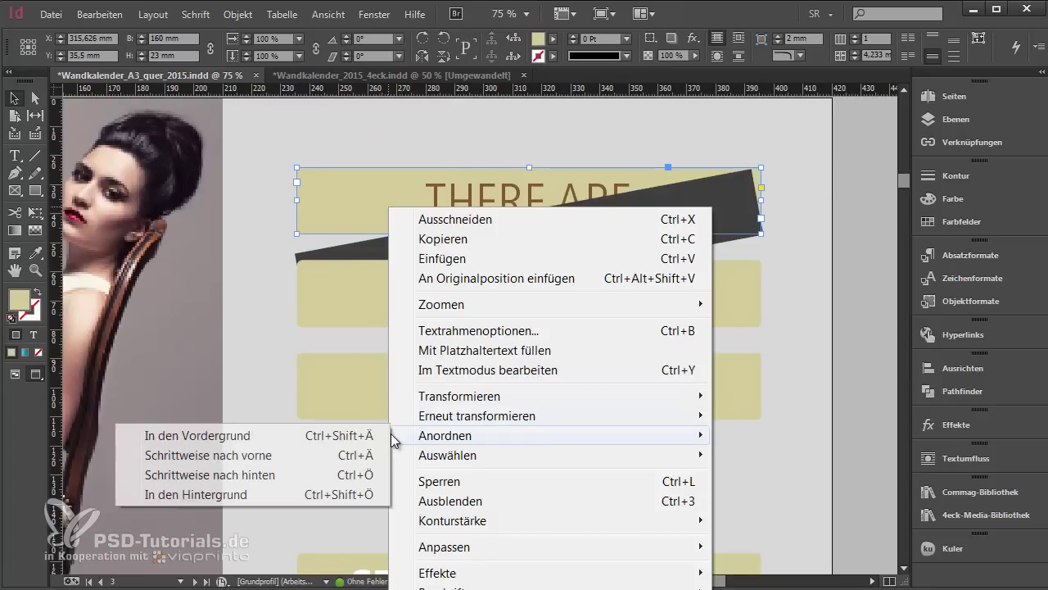
pyautogui.click(344, 435)
# Shrink the slanted dark bar at its ends and edges to about 146.5 × 21.3 mm and rotate it to 12.5°
pyautogui.click(578, 246)
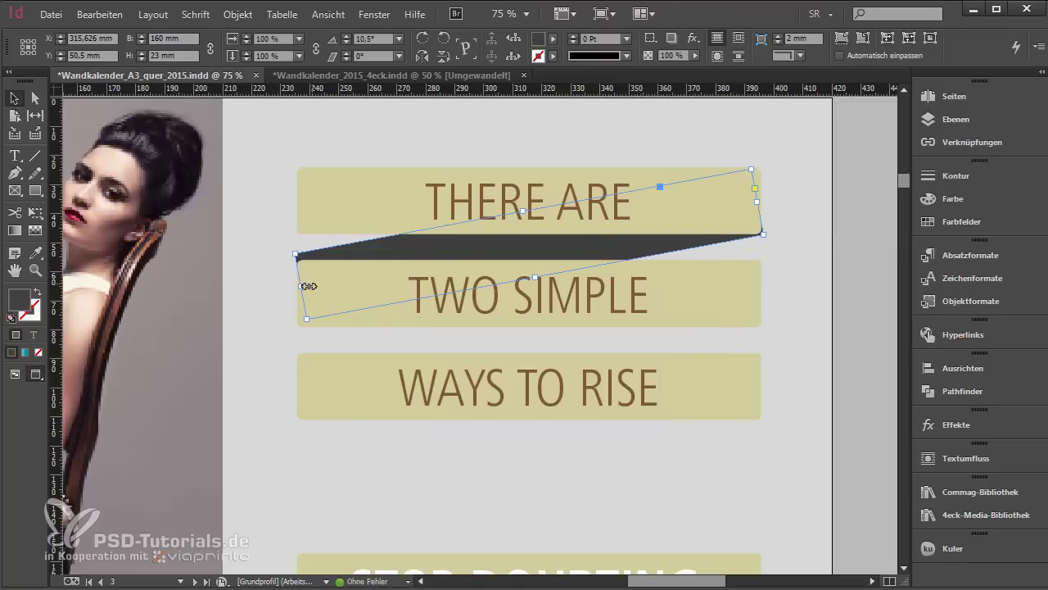
pyautogui.moveTo(298, 286)
pyautogui.mouseDown()
pyautogui.moveTo(346, 284)
pyautogui.moveTo(316, 283)
pyautogui.mouseUp()
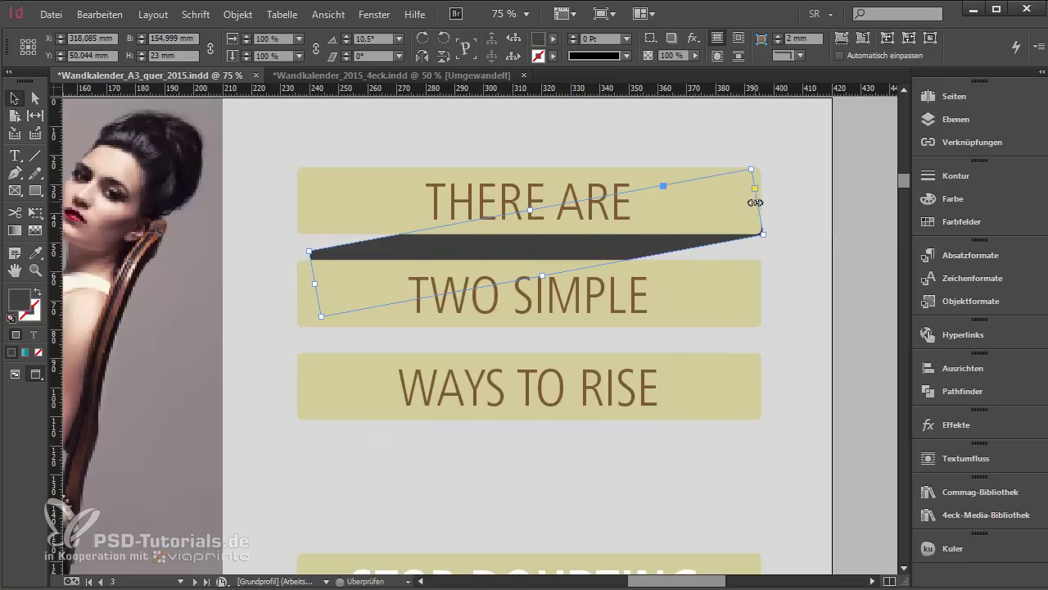
pyautogui.moveTo(754, 207); pyautogui.dragTo(728, 211)
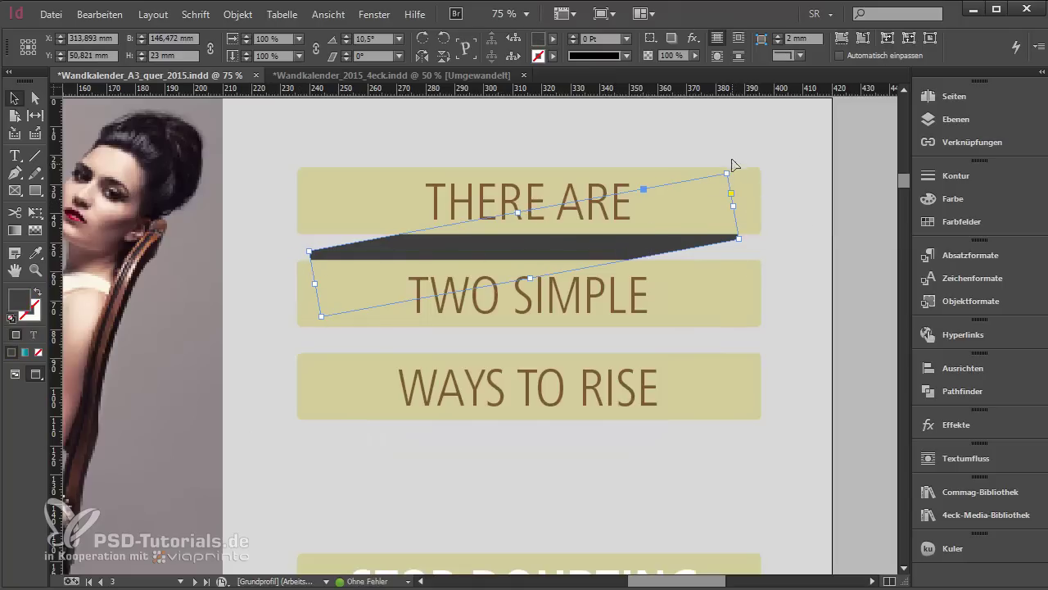
pyautogui.moveTo(732, 163); pyautogui.dragTo(729, 159)
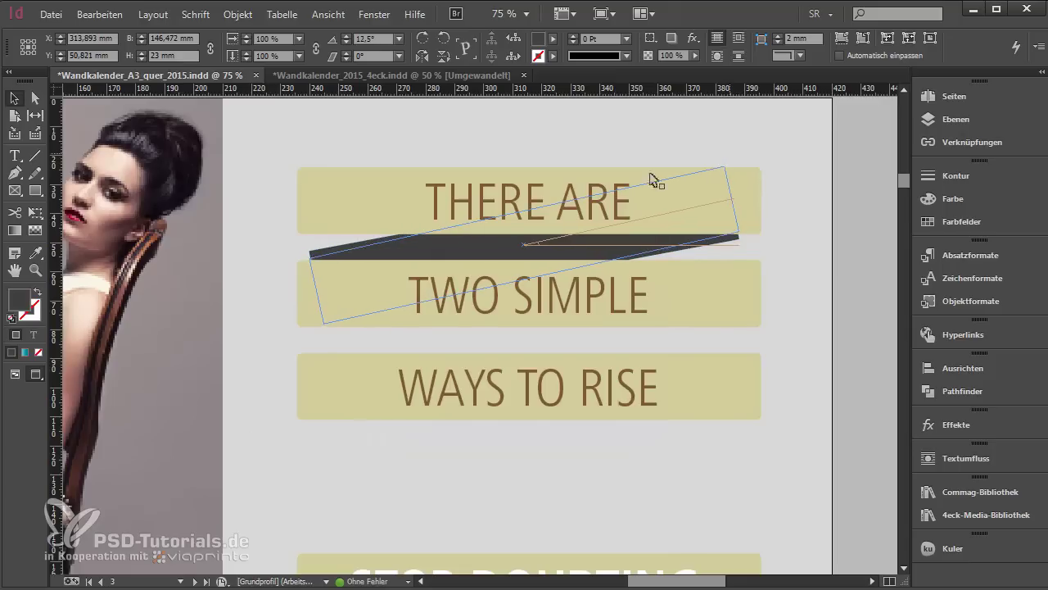
pyautogui.click(829, 298)
pyautogui.moveTo(725, 333); pyautogui.dragTo(754, 348)
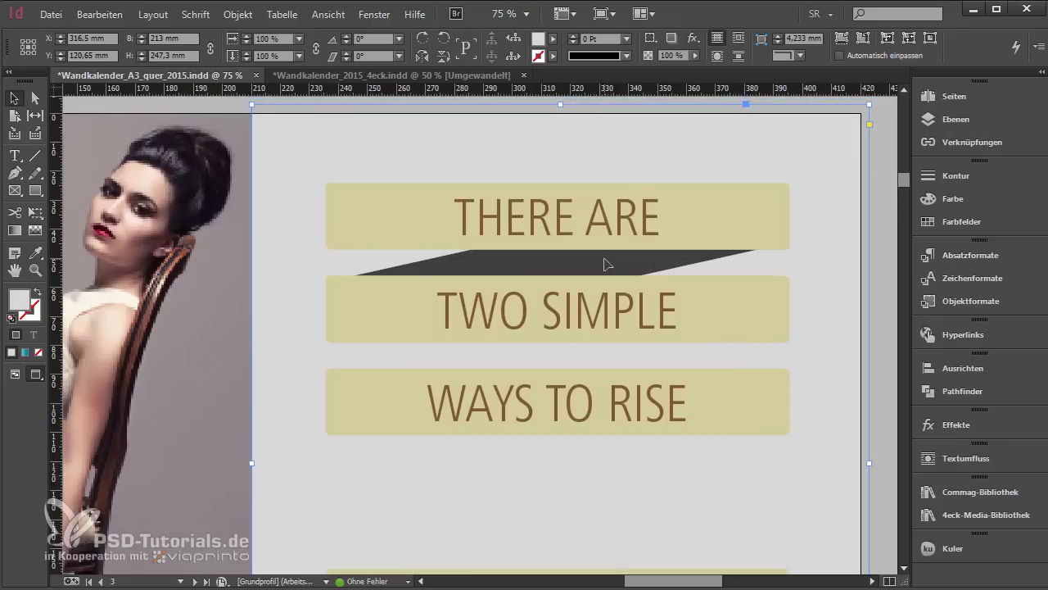
# Duplicate the slanted dark bar into the gaps between TWO SIMPLE and WAYS TO RISE and between STOP DOUBTING. and START BUILDING
pyautogui.click(602, 263)
pyautogui.press('w')
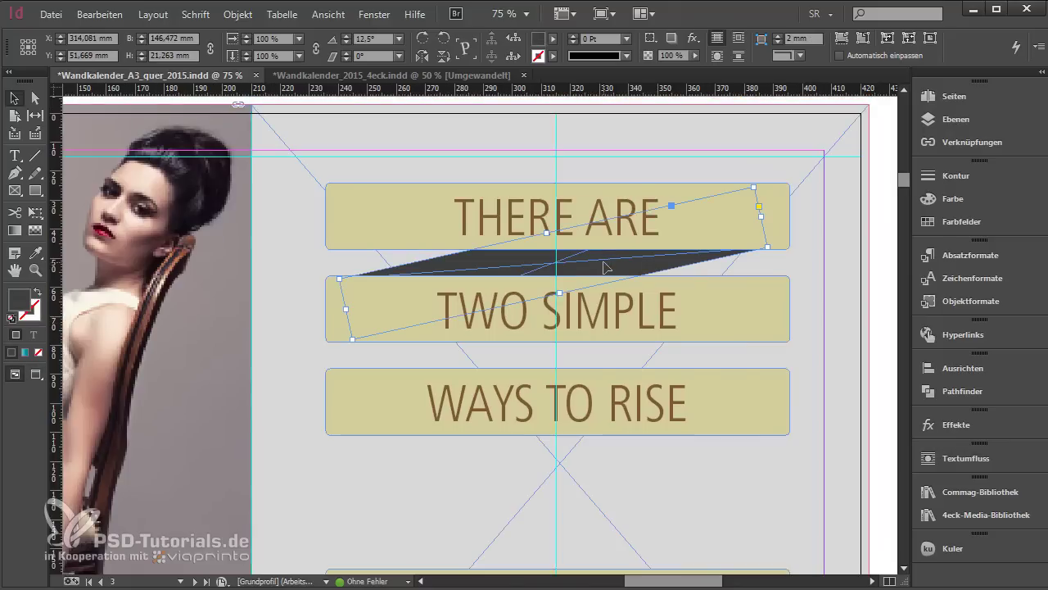
pyautogui.moveTo(604, 266); pyautogui.dragTo(609, 402)
pyautogui.scroll(-3, 569, 191)
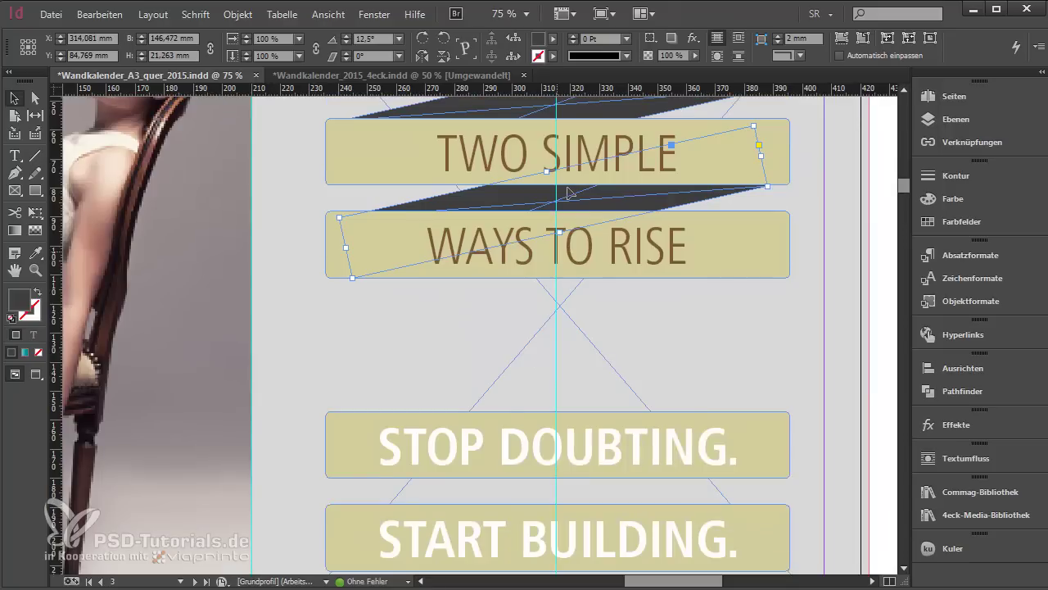
pyautogui.moveTo(569, 191); pyautogui.dragTo(549, 496)
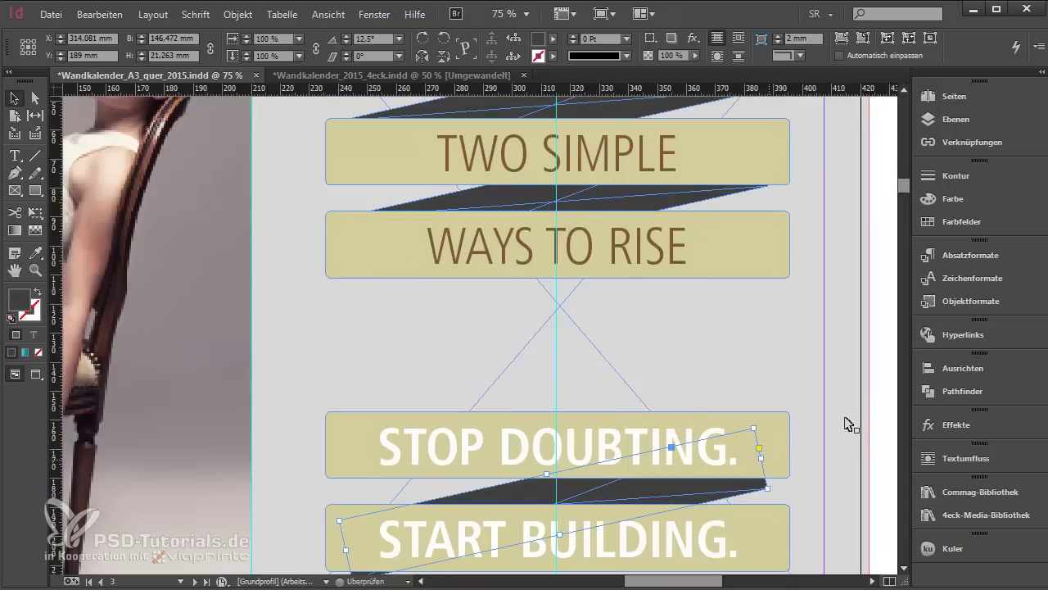
pyautogui.scroll(-2, 866, 449)
pyautogui.click(878, 460)
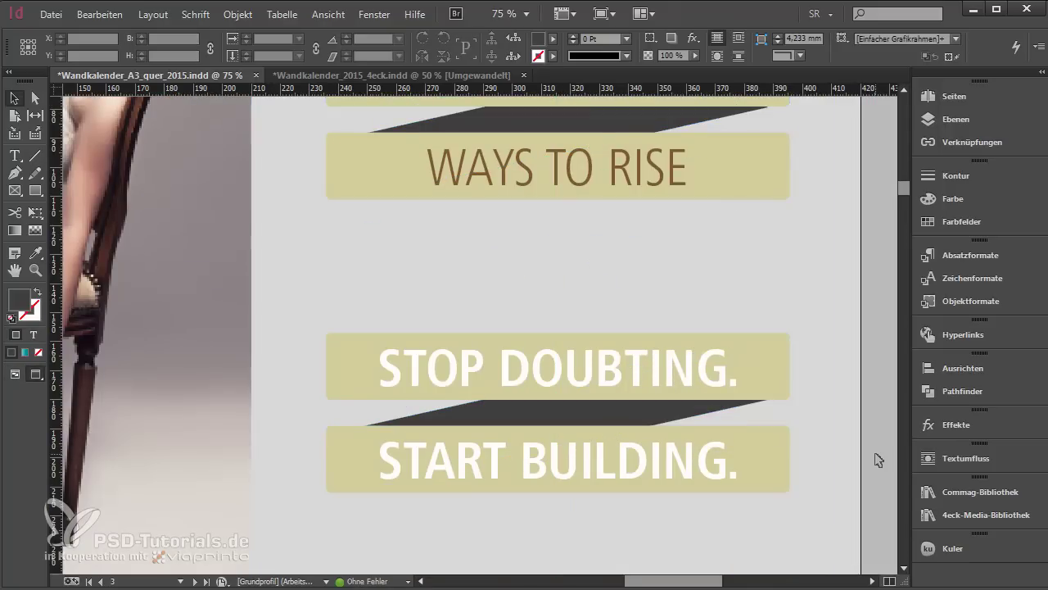
# Check the finished March page in Wandkalender_2015_4eck.indd, and review the black fill swatches for the empty March panel in Wandkalender_A3_quer_2015.indd
pyautogui.hotkey('ctrl', '0')
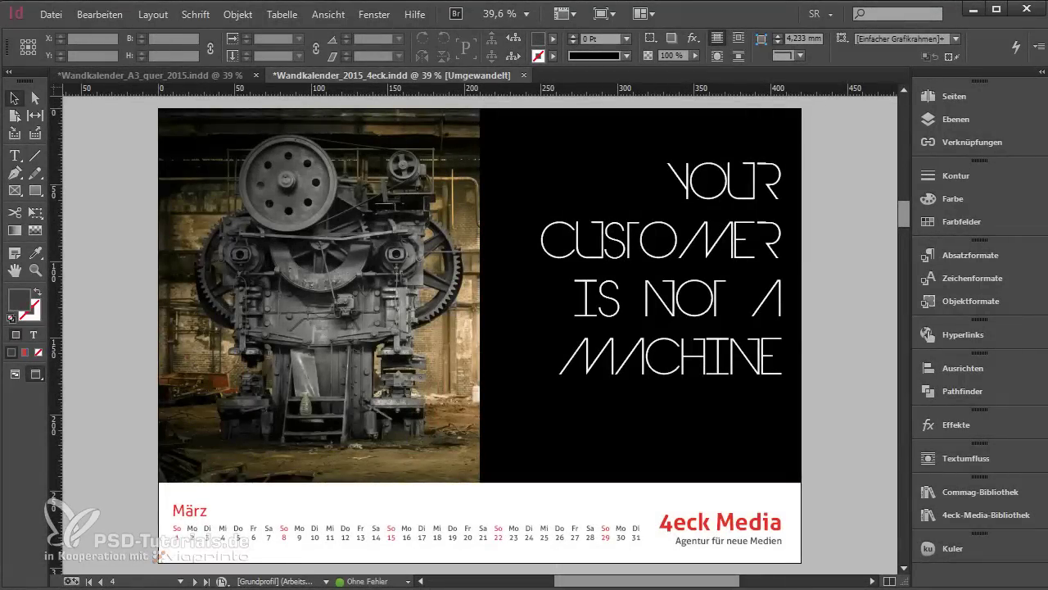
pyautogui.click(211, 73)
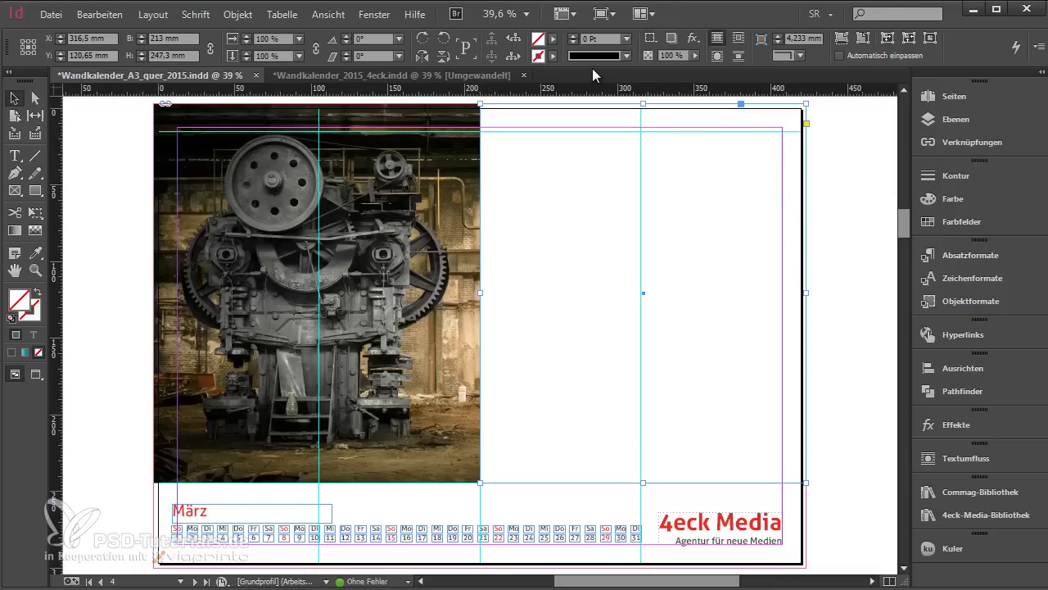
pyautogui.click(551, 39)
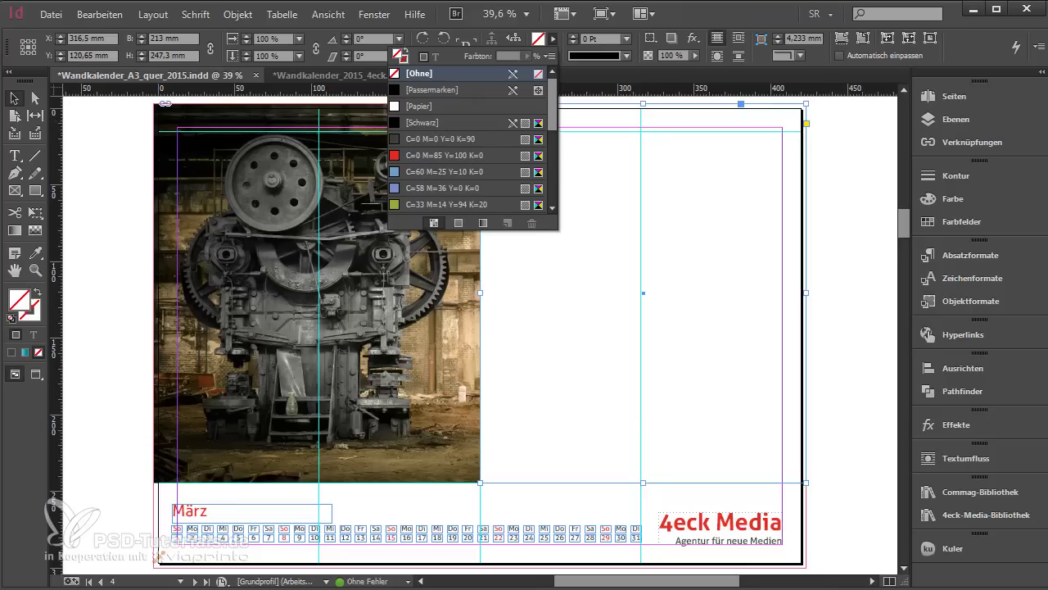
pyautogui.press('Escape')
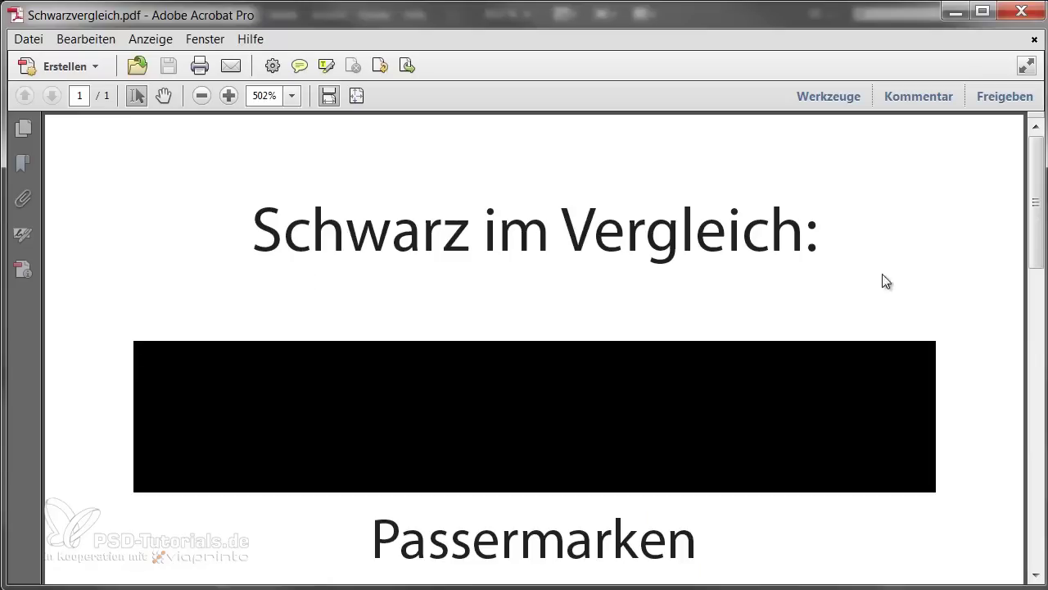
# In Adobe Acrobat Pro, compare the Passermarken, Schwarz, Tiefschwarz 1 and Tiefschwarz 2 samples in Schwarzvergleich.pdf
pyautogui.scroll(-1, 1038, 241)
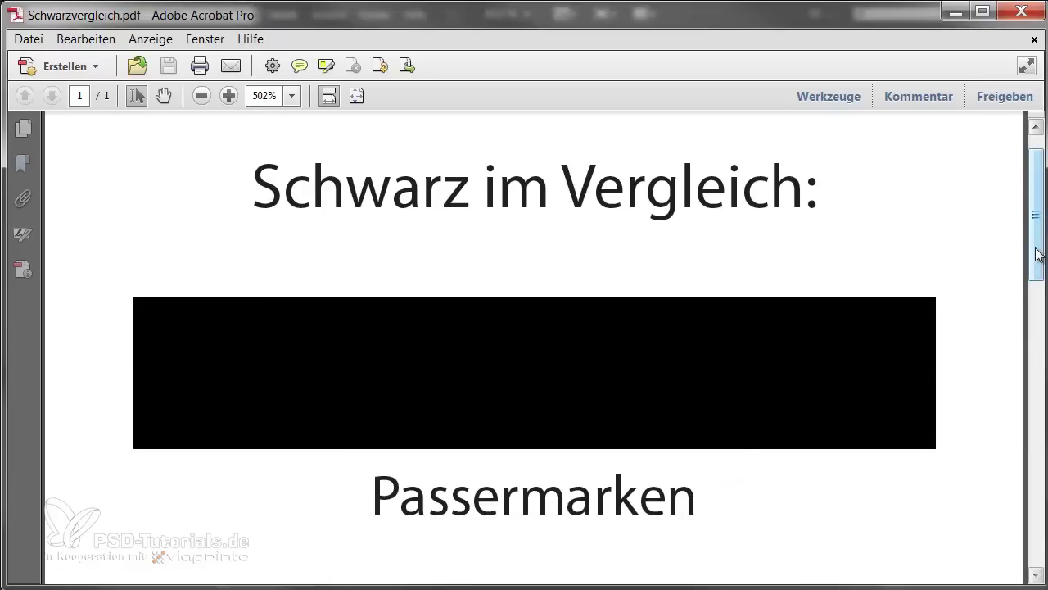
pyautogui.scroll(-1, 467, 289)
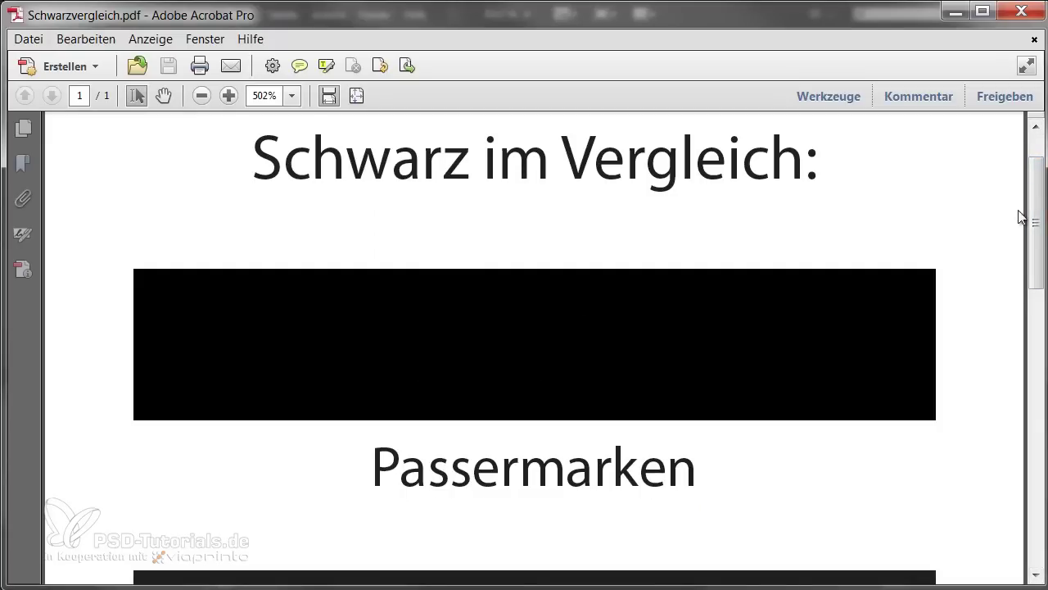
pyautogui.moveTo(1038, 211); pyautogui.dragTo(1037, 298)
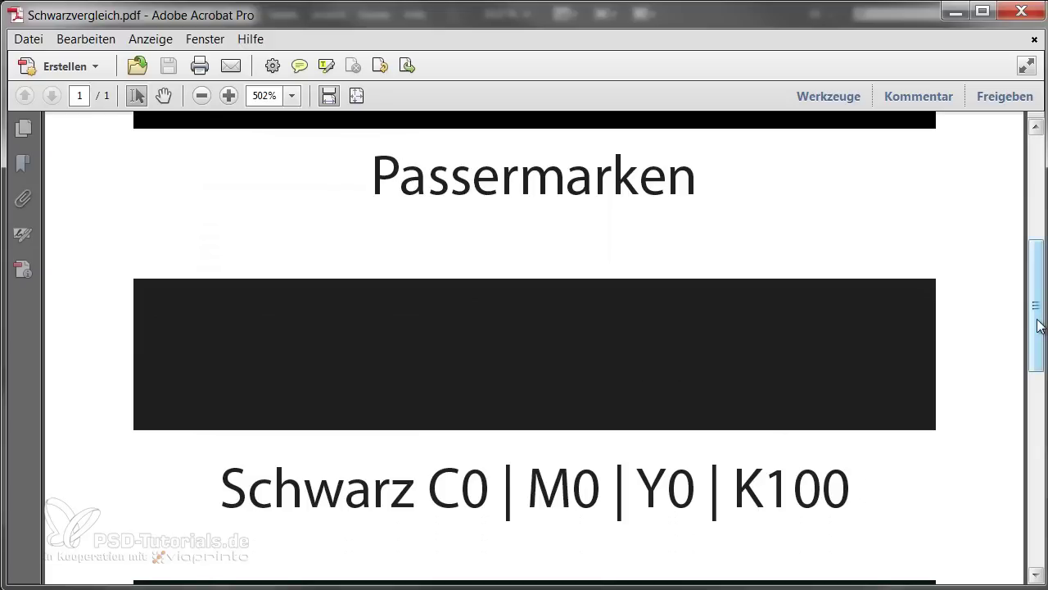
pyautogui.moveTo(1038, 332); pyautogui.dragTo(1039, 342)
pyautogui.scroll(-2, 1036, 358)
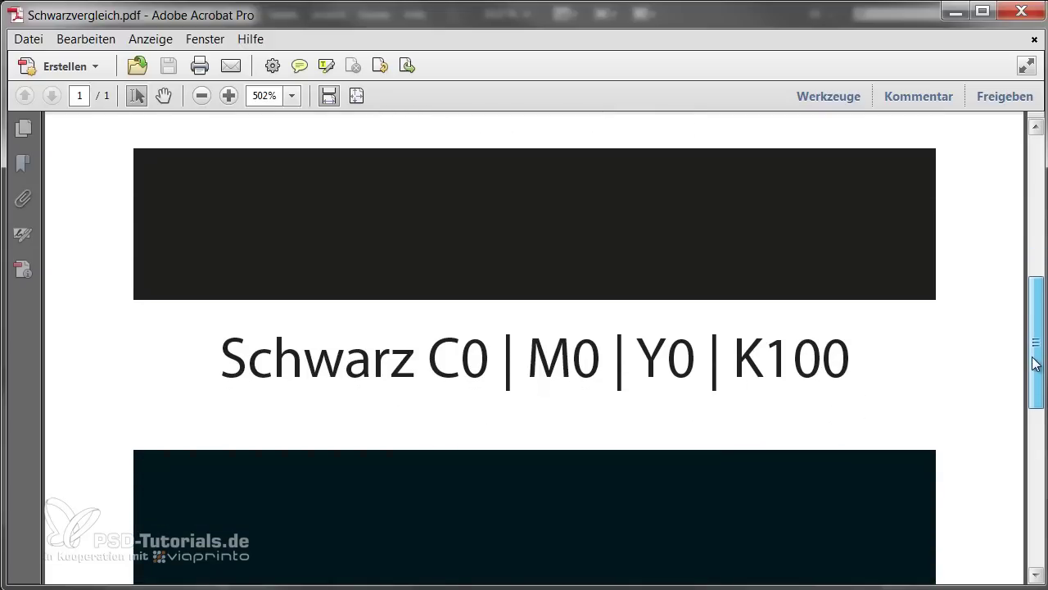
pyautogui.scroll(-1, 1037, 363)
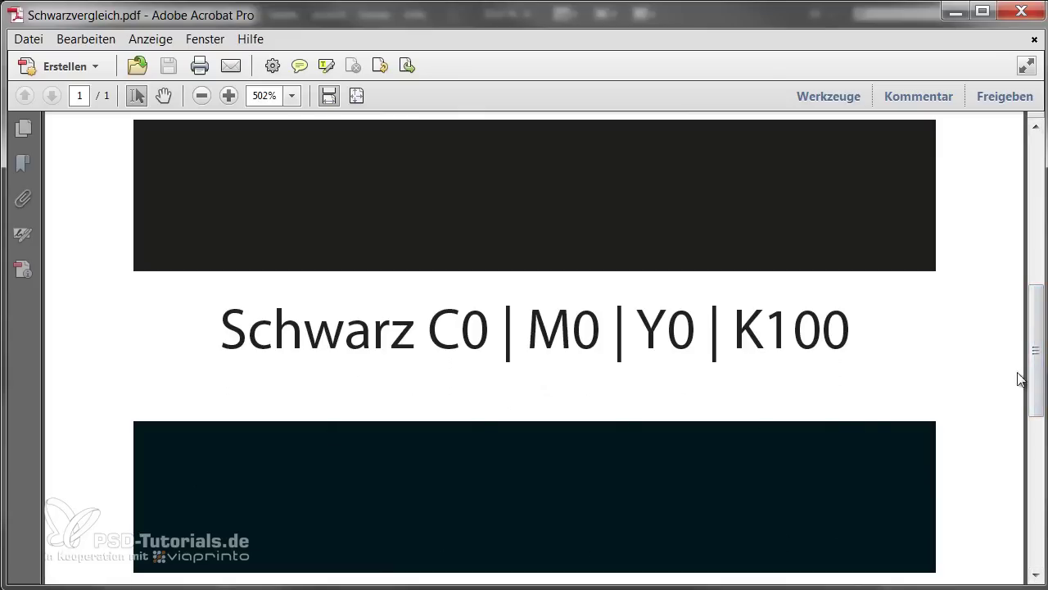
pyautogui.scroll(-3, 1018, 377)
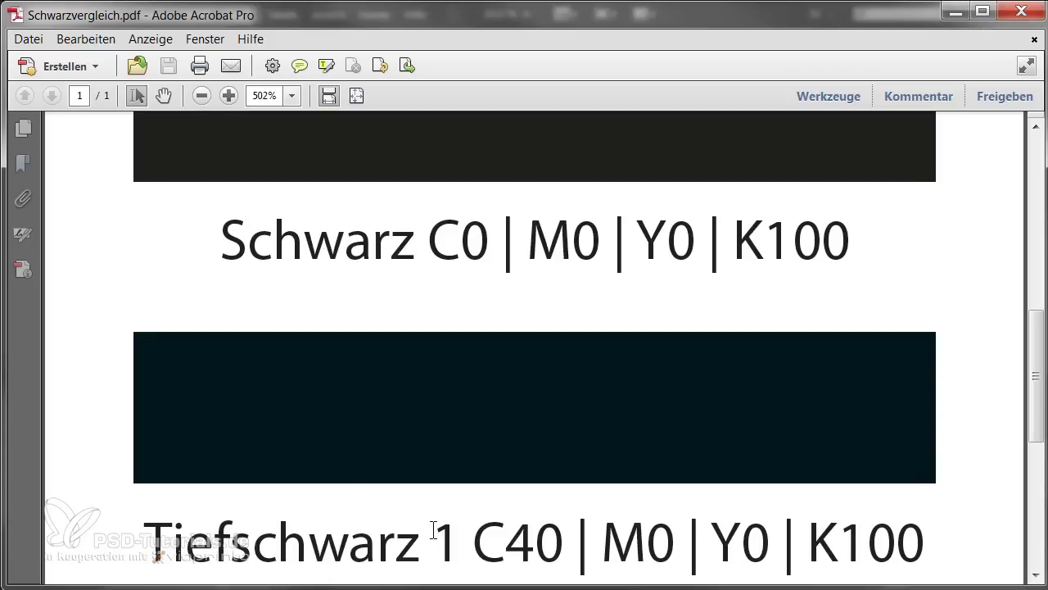
pyautogui.moveTo(1037, 384); pyautogui.dragTo(1038, 473)
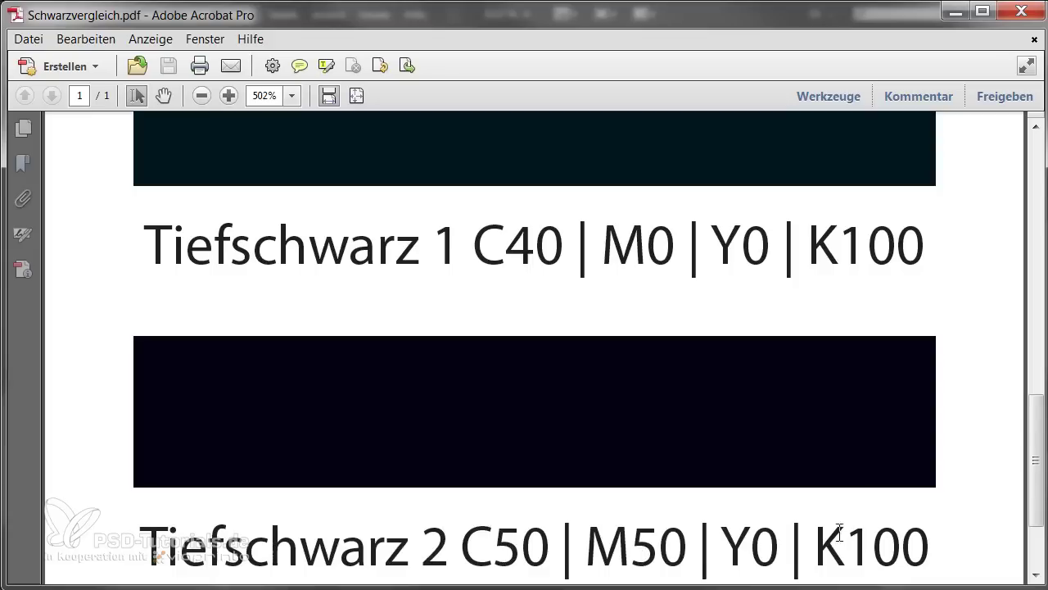
pyautogui.click(201, 96)
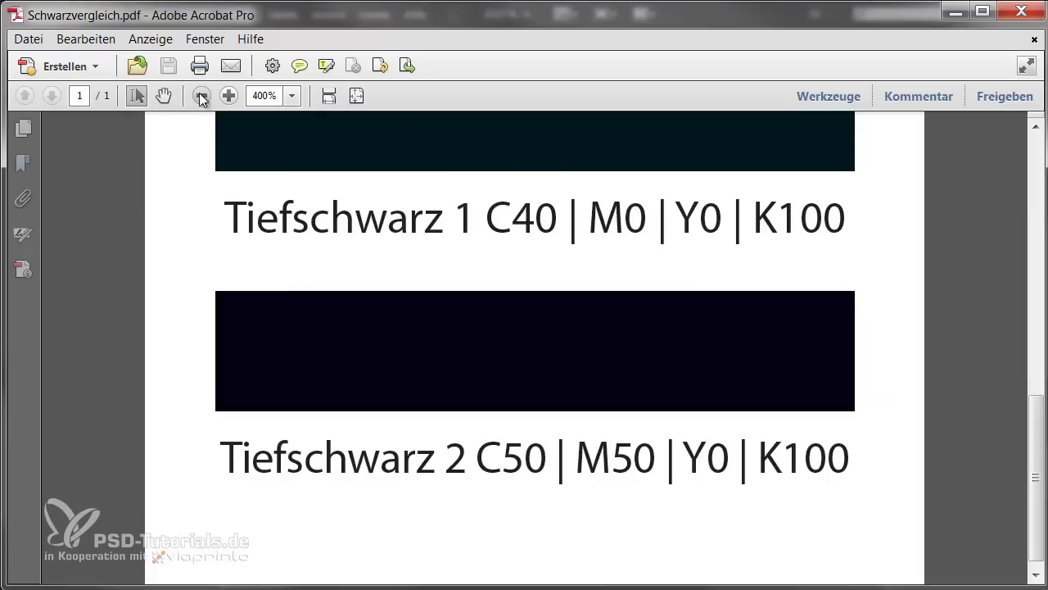
pyautogui.click(201, 95)
pyautogui.click(202, 96)
pyautogui.click(202, 95)
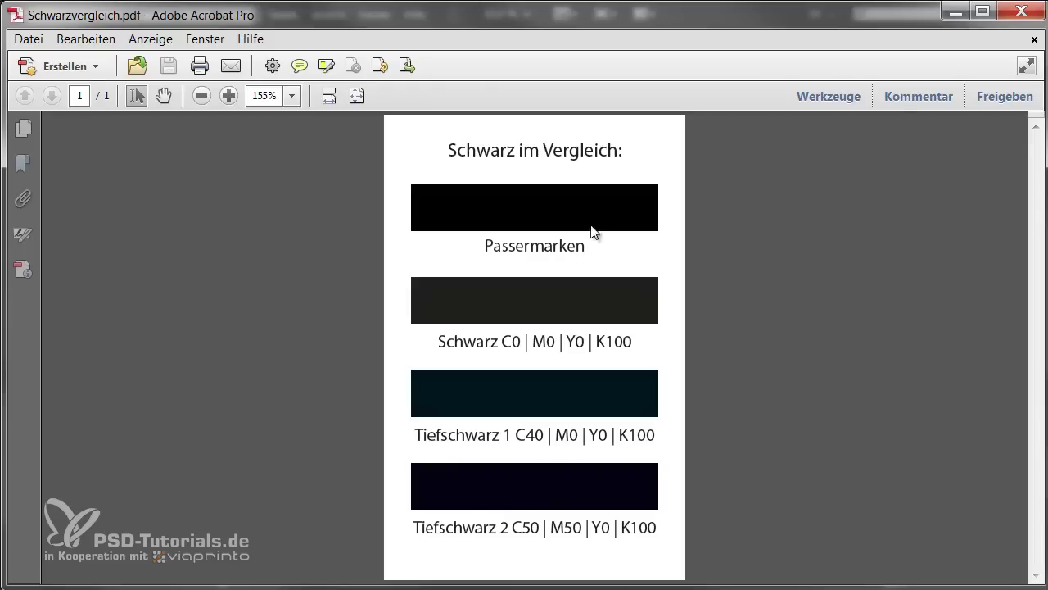
# Back in InDesign, create a CMYK process swatch C=50 M=50 Y=0 K=100 and fill the empty March panel with it
pyautogui.click(952, 13)
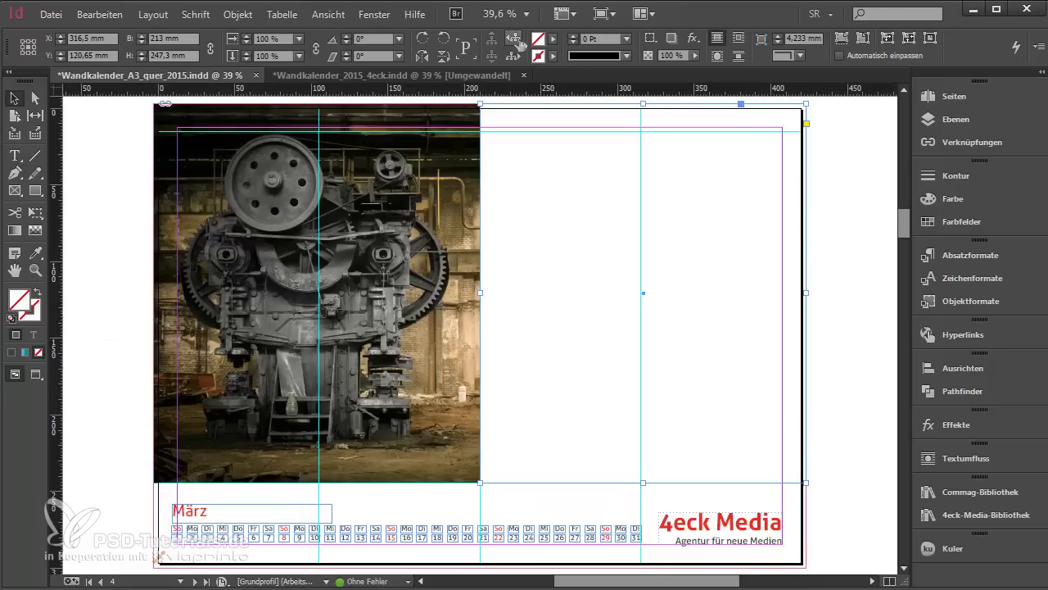
pyautogui.click(554, 38)
pyautogui.click(552, 56)
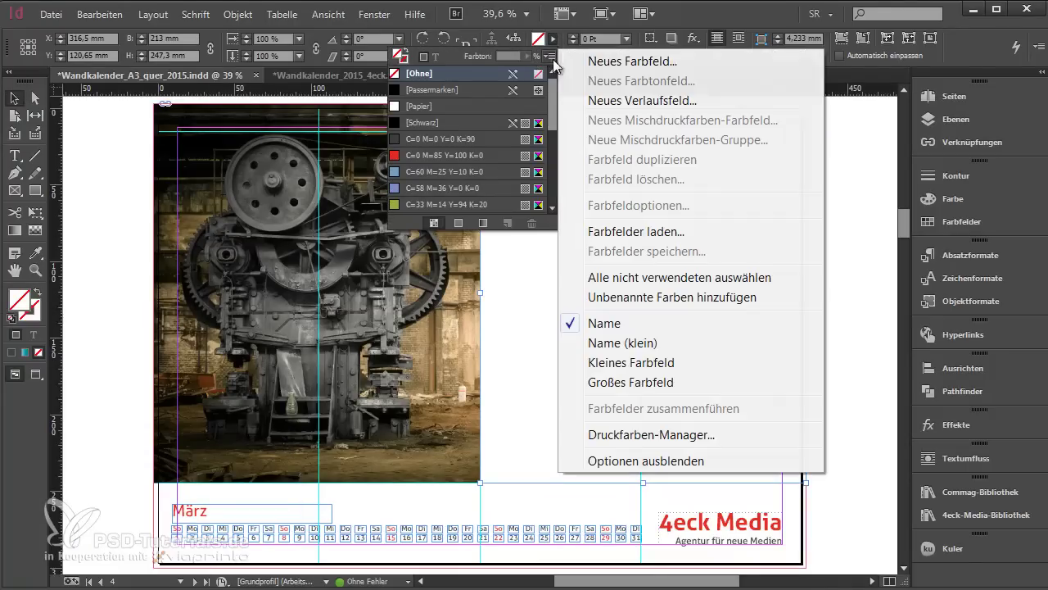
pyautogui.click(623, 61)
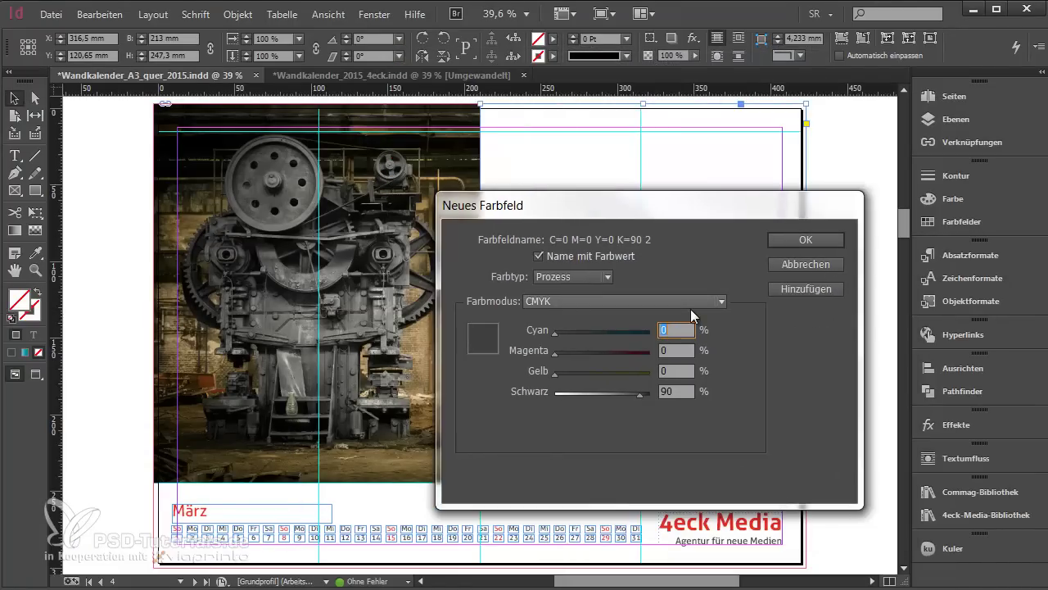
pyautogui.write('50')
pyautogui.press('Tab')
pyautogui.write('50')
pyautogui.press('Tab')
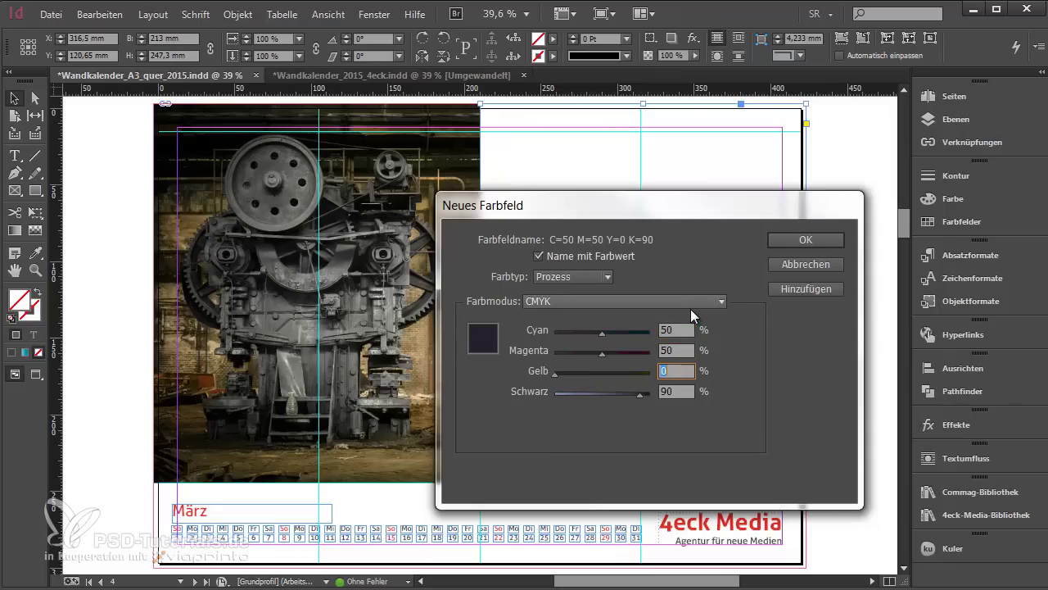
pyautogui.press('Tab')
pyautogui.write('100')
pyautogui.press('Tab')
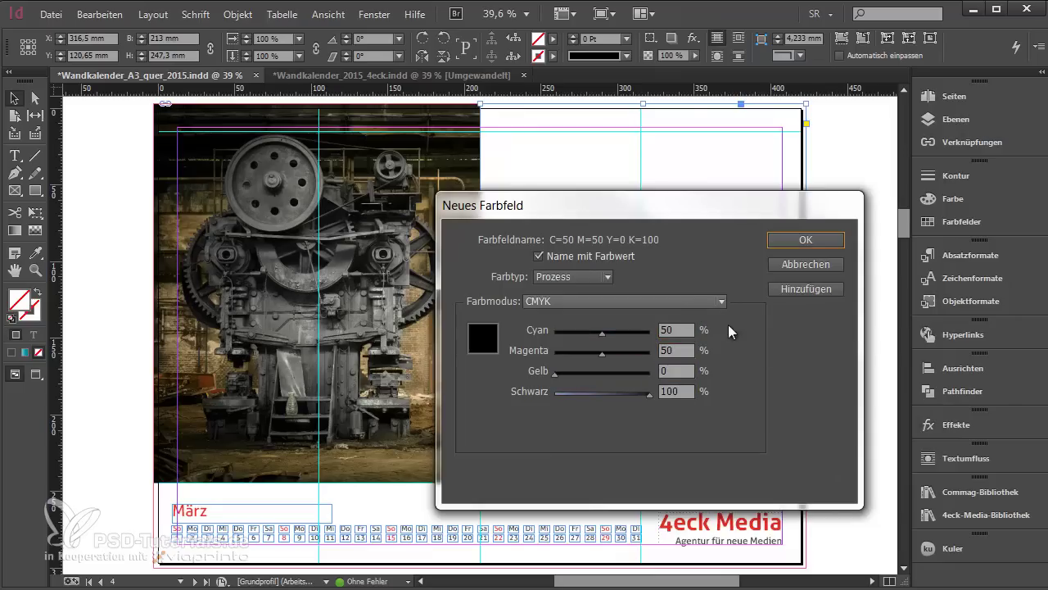
pyautogui.click(799, 289)
pyautogui.click(826, 240)
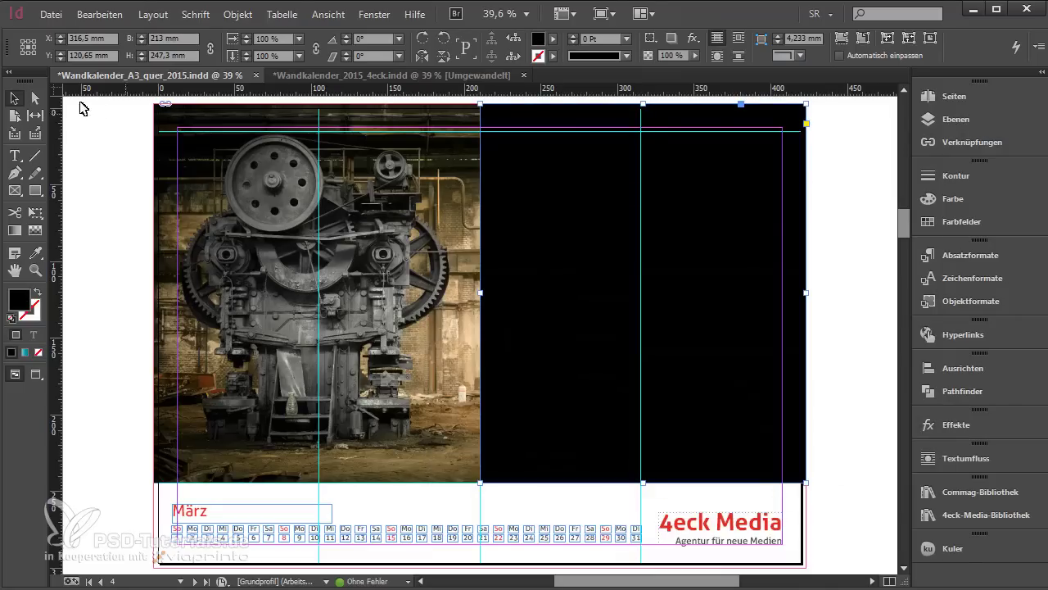
pyautogui.click(110, 145)
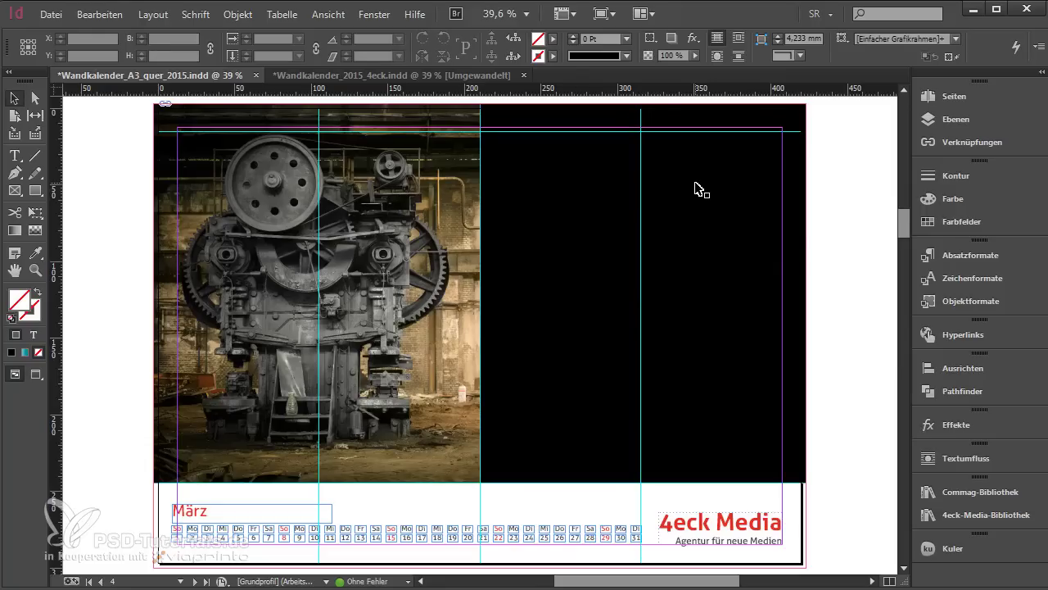
# Draw a large text frame across the black March panel, ending at the page's right margin, and align its text right
pyautogui.click(552, 41)
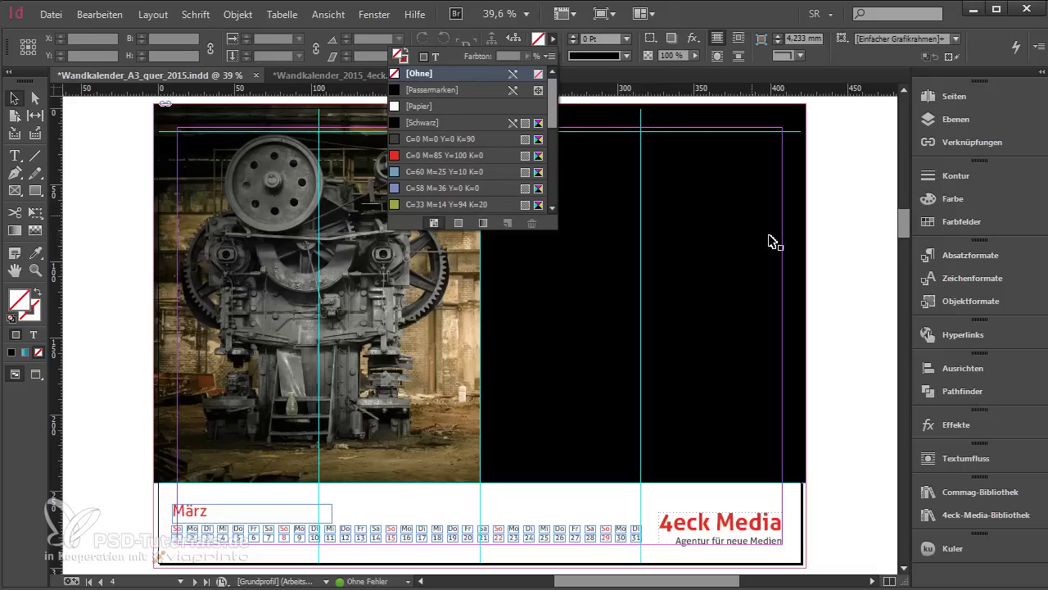
pyautogui.click(29, 158)
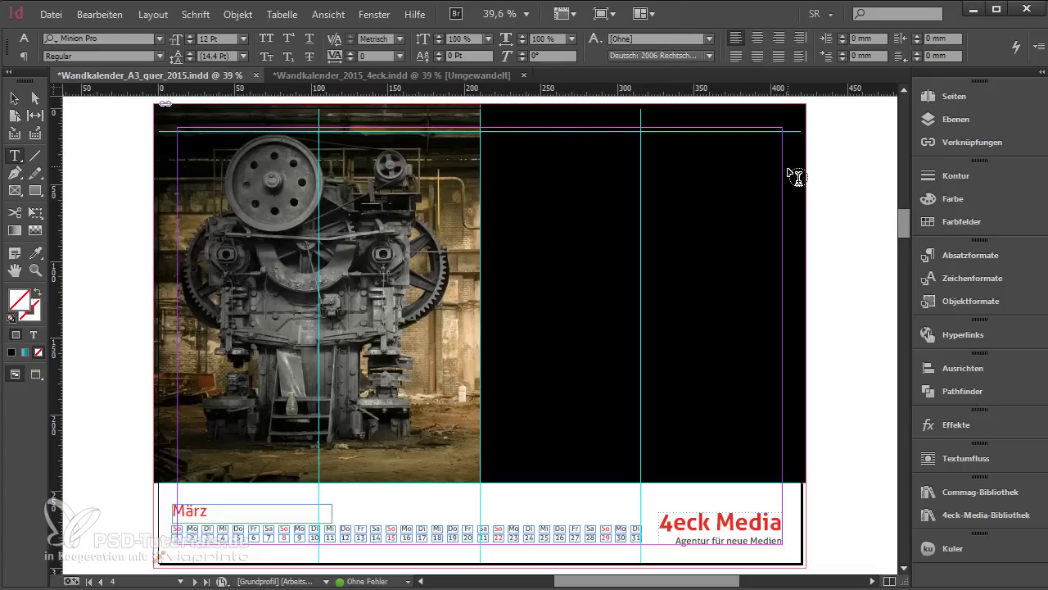
pyautogui.moveTo(763, 189); pyautogui.dragTo(498, 424)
pyautogui.click(814, 37)
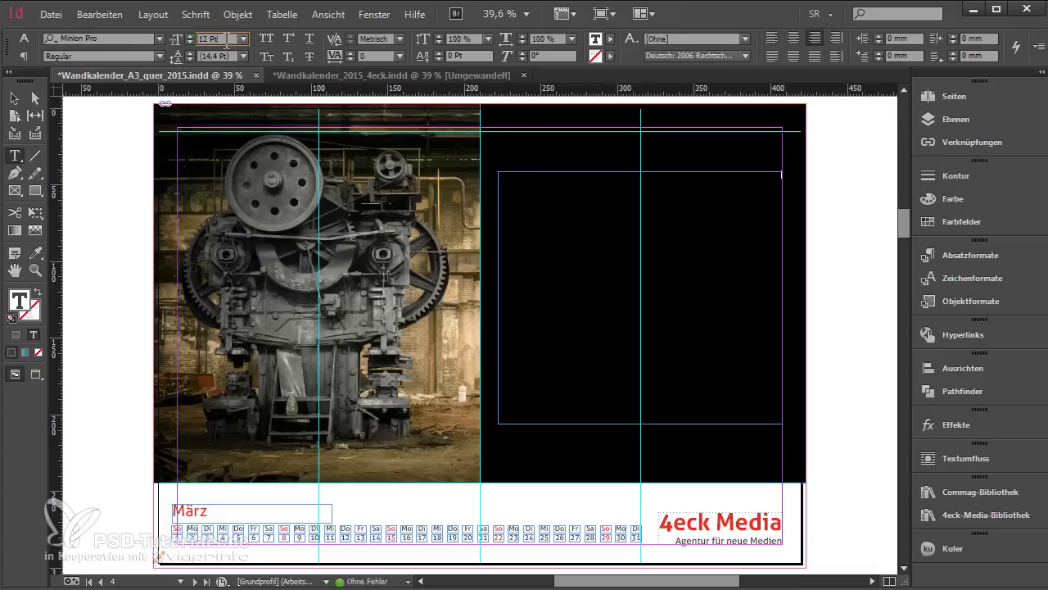
# Set the new March text frame's type to Devil Breeze Light at 90 pt in the [Papier] colour
pyautogui.moveTo(223, 38); pyautogui.dragTo(198, 38)
pyautogui.write('90')
pyautogui.press('Return')
pyautogui.click(610, 38)
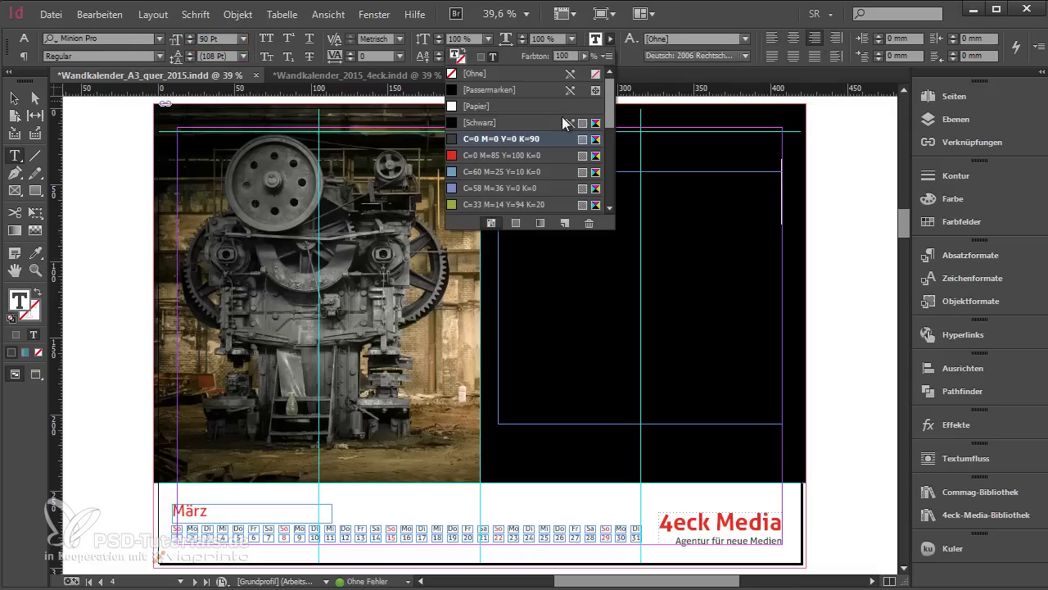
pyautogui.click(517, 106)
pyautogui.click(46, 39)
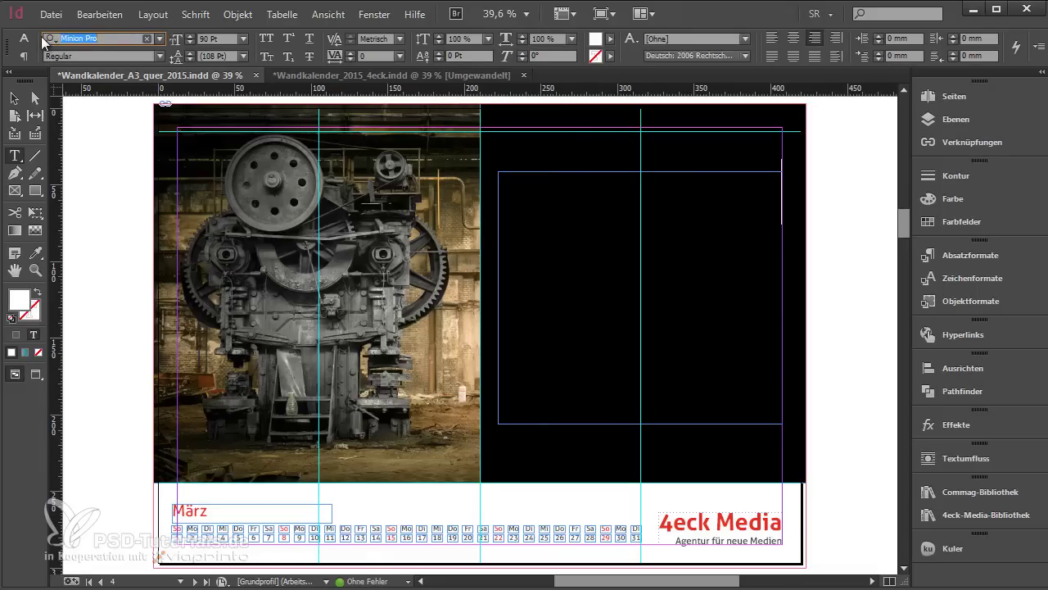
pyautogui.write('devil bre')
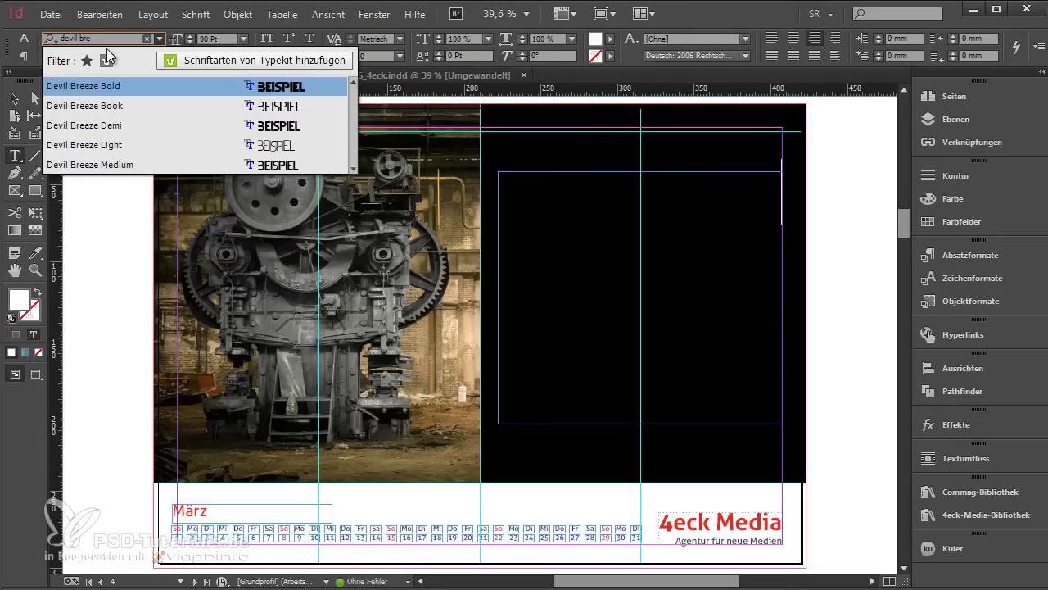
pyautogui.click(124, 145)
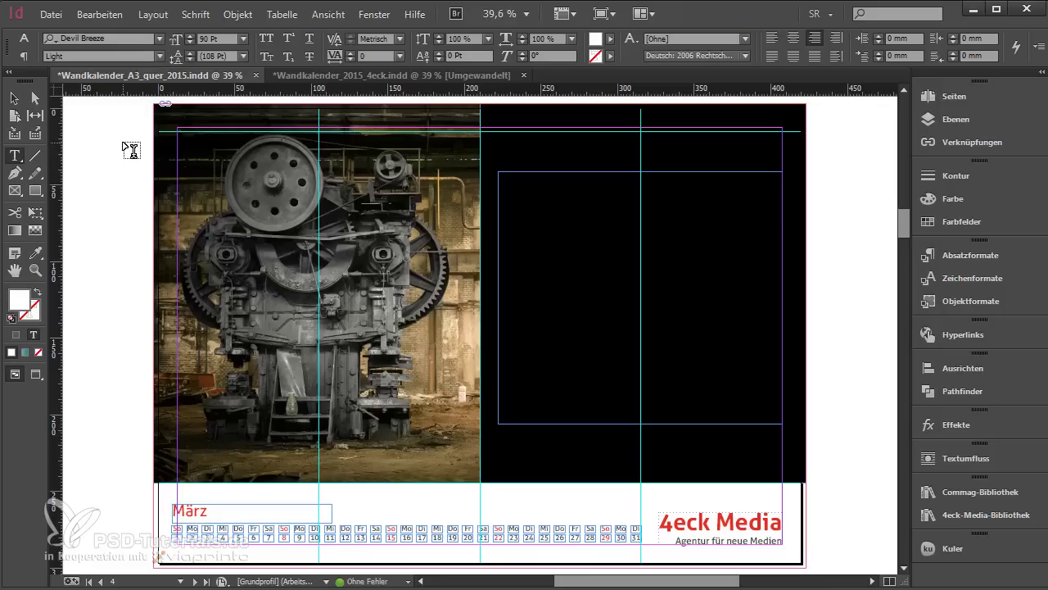
# Enter the slogan YOUR CUSTOMER IS NOT A MACHINE in the text frame on the March page, with a line break after YOUR
pyautogui.click(735, 220)
pyautogui.write('YOUR')
pyautogui.press('Return')
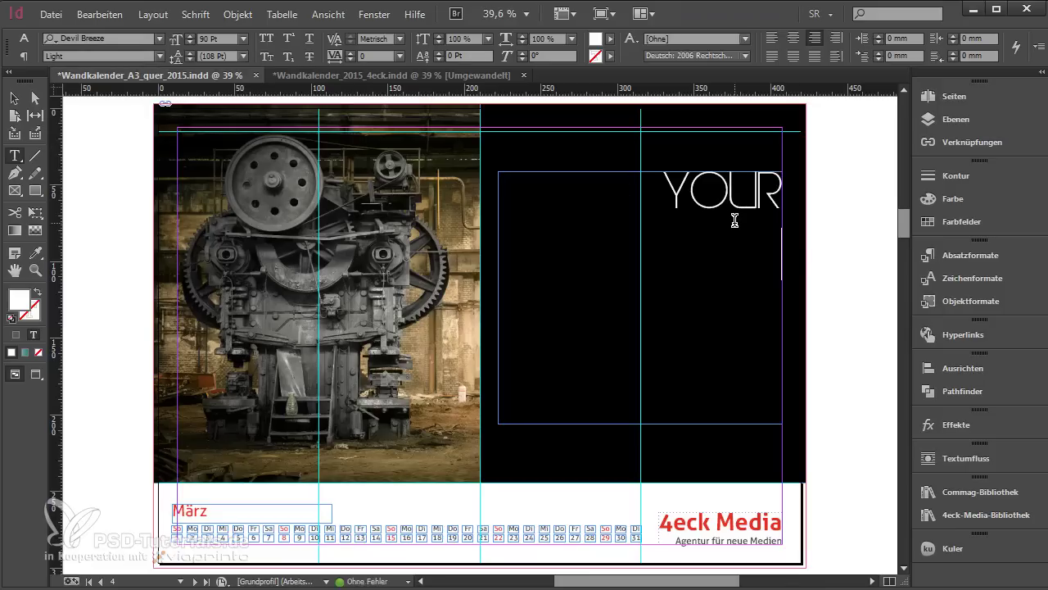
pyautogui.write('CUSTOMER IS NOT A MACHINE')
pyautogui.press('Escape')
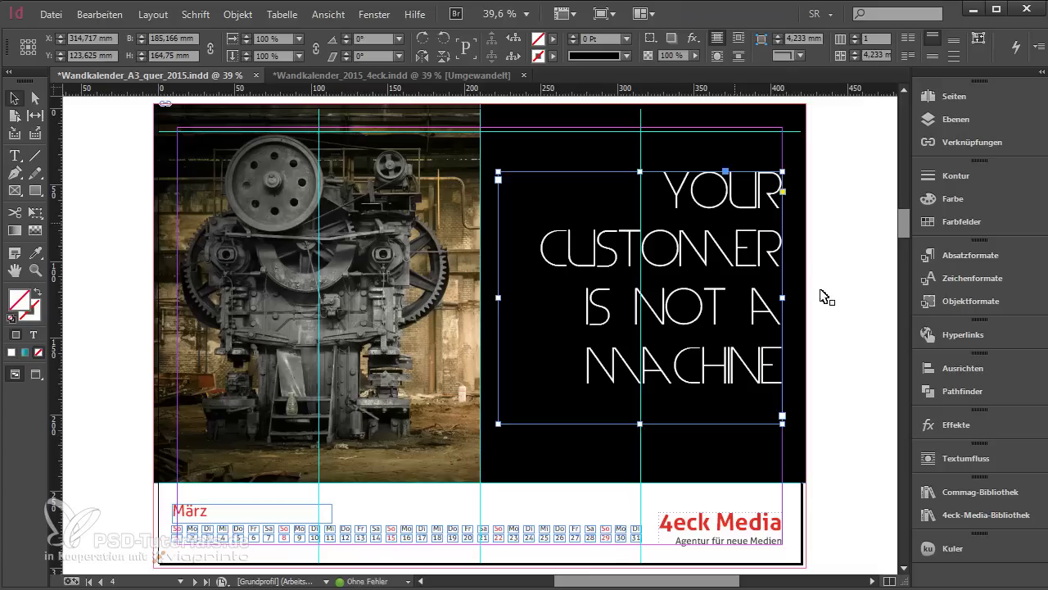
# Show the March page in preview mode, format the whole slogan in all caps and deselect it
pyautogui.press('w')
pyautogui.press('t')
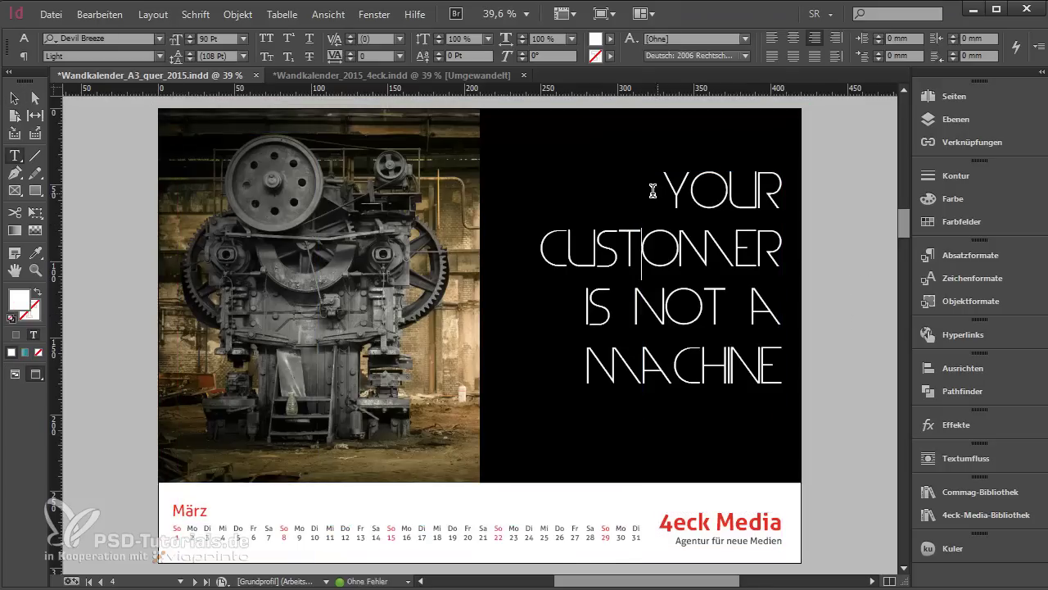
pyautogui.moveTo(665, 188); pyautogui.dragTo(782, 385)
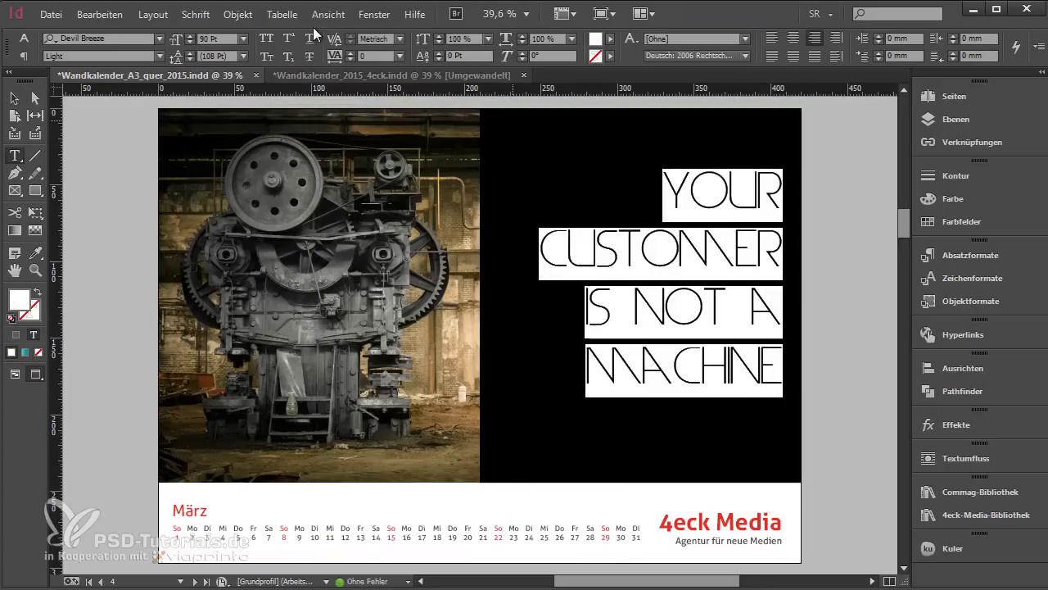
pyautogui.click(269, 41)
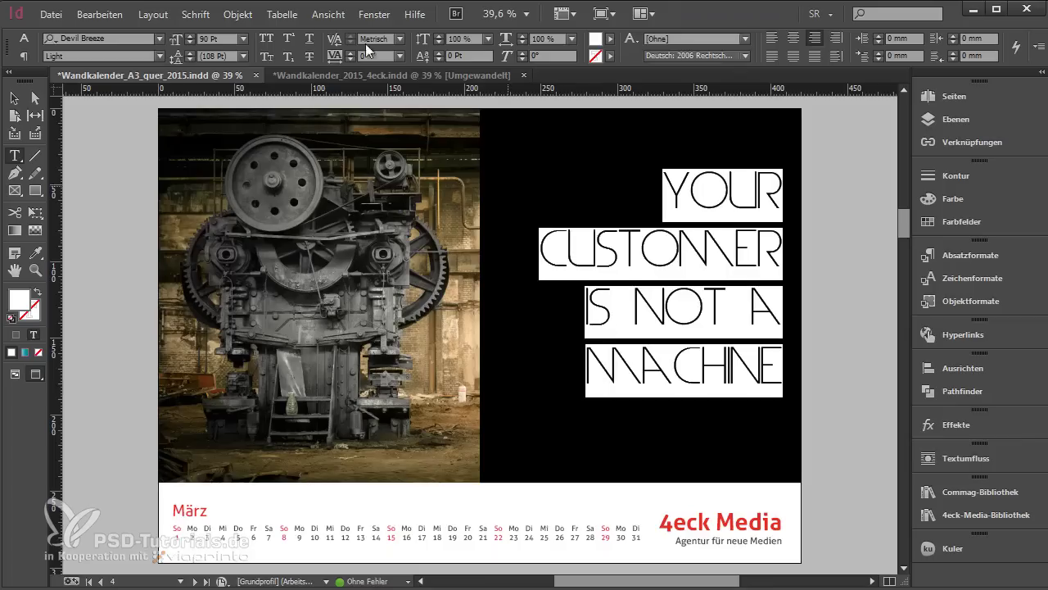
pyautogui.click(642, 258)
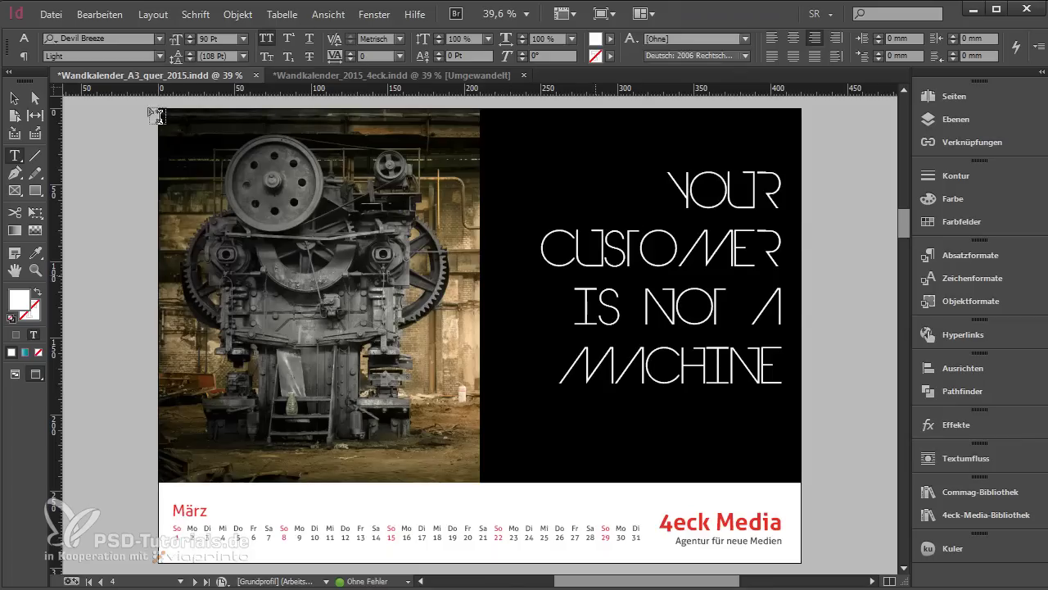
pyautogui.click(15, 98)
pyautogui.click(846, 374)
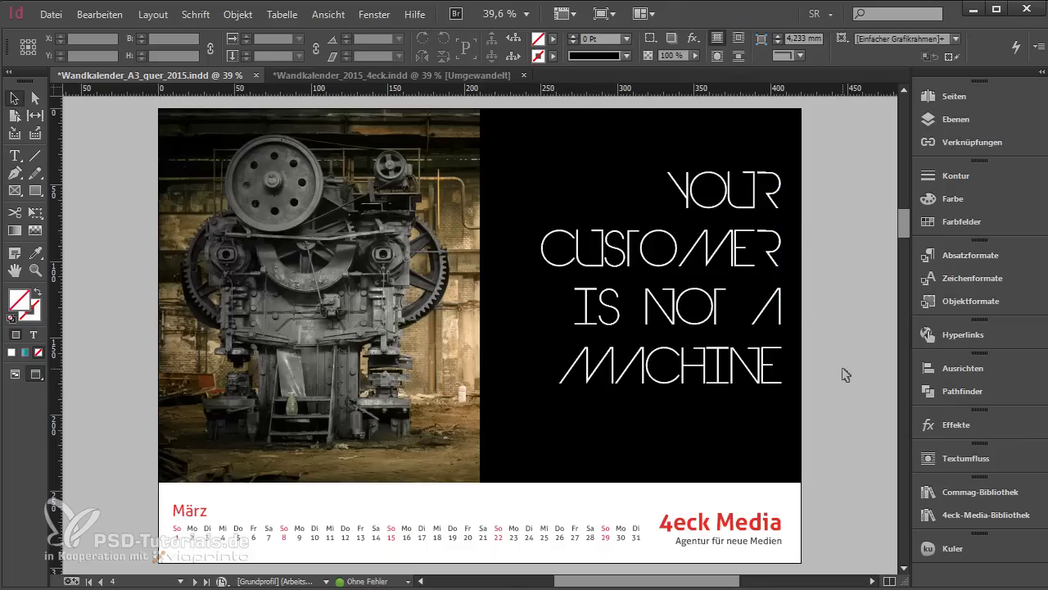
# Draw a text frame about 165 × 34 mm on the April page's purple area in Wandkalender_A3_quer_2015.indd
pyautogui.scroll(-10, 846, 375)
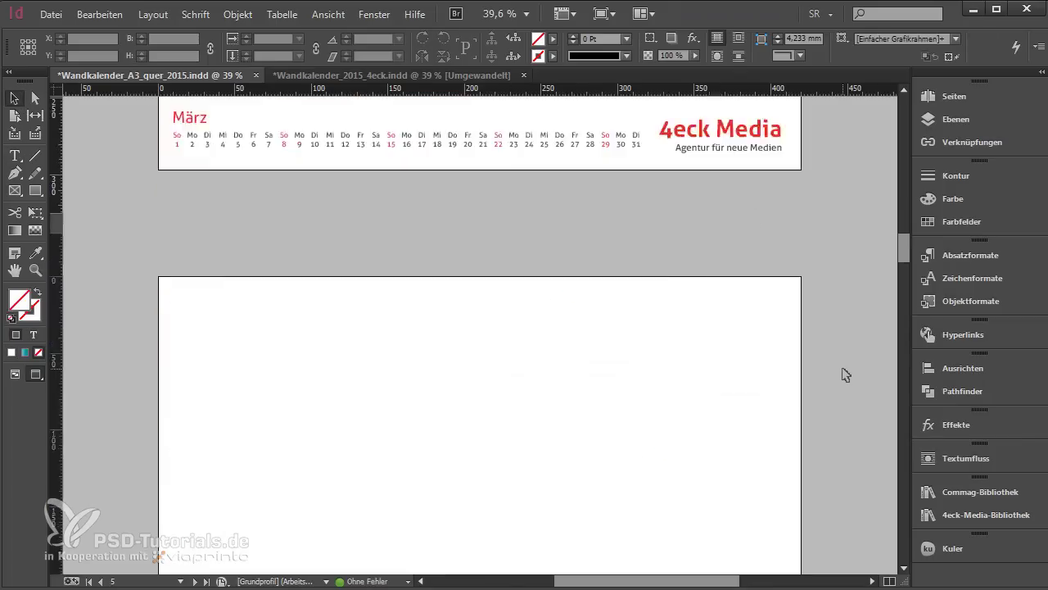
pyautogui.scroll(1, 846, 374)
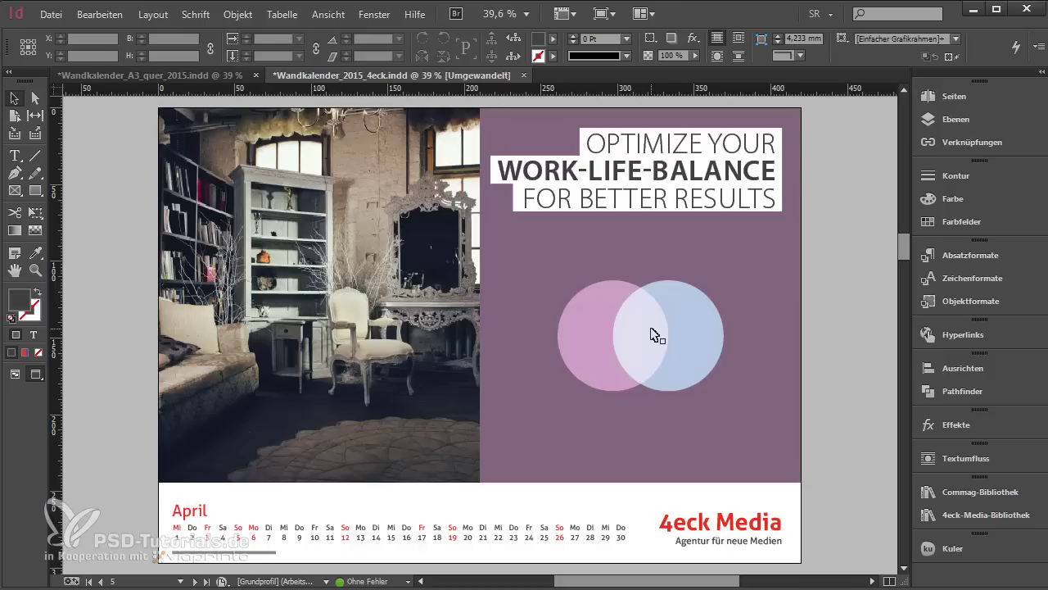
pyautogui.click(184, 76)
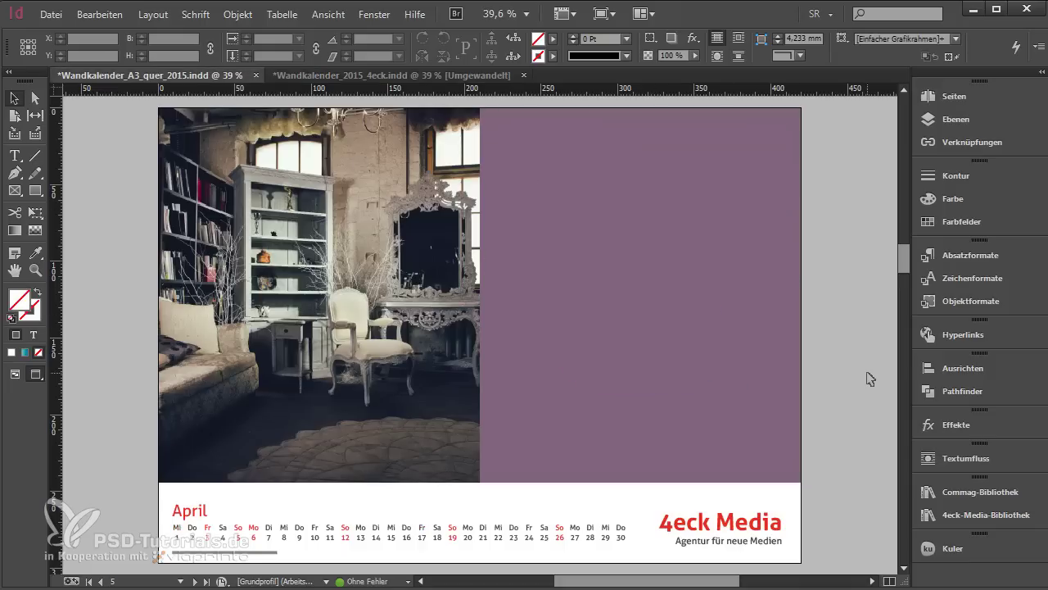
pyautogui.click(35, 190)
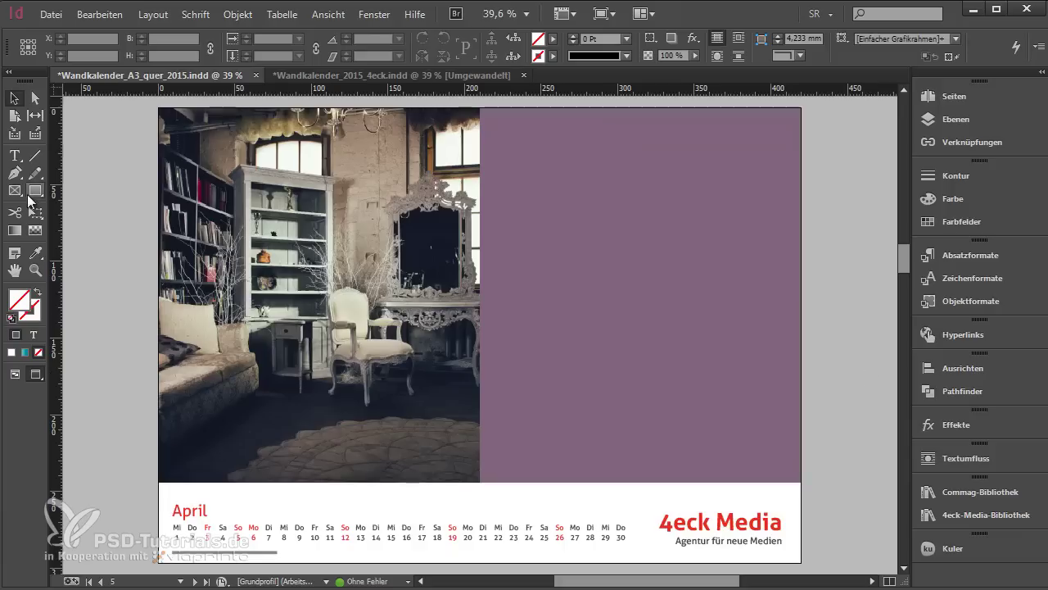
pyautogui.moveTo(529, 193); pyautogui.dragTo(782, 246)
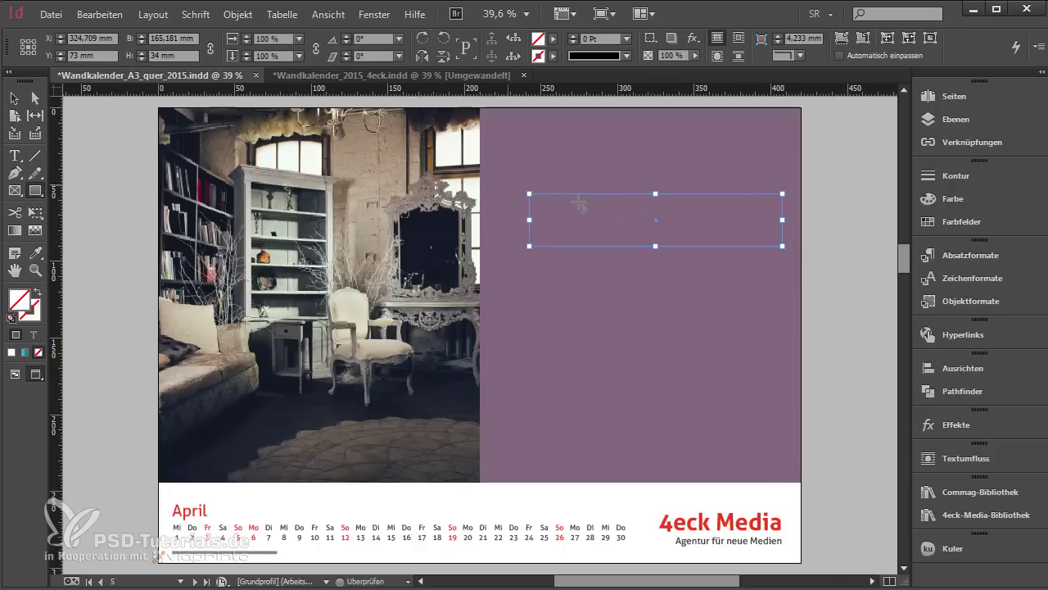
pyautogui.press('t')
pyautogui.click(567, 216)
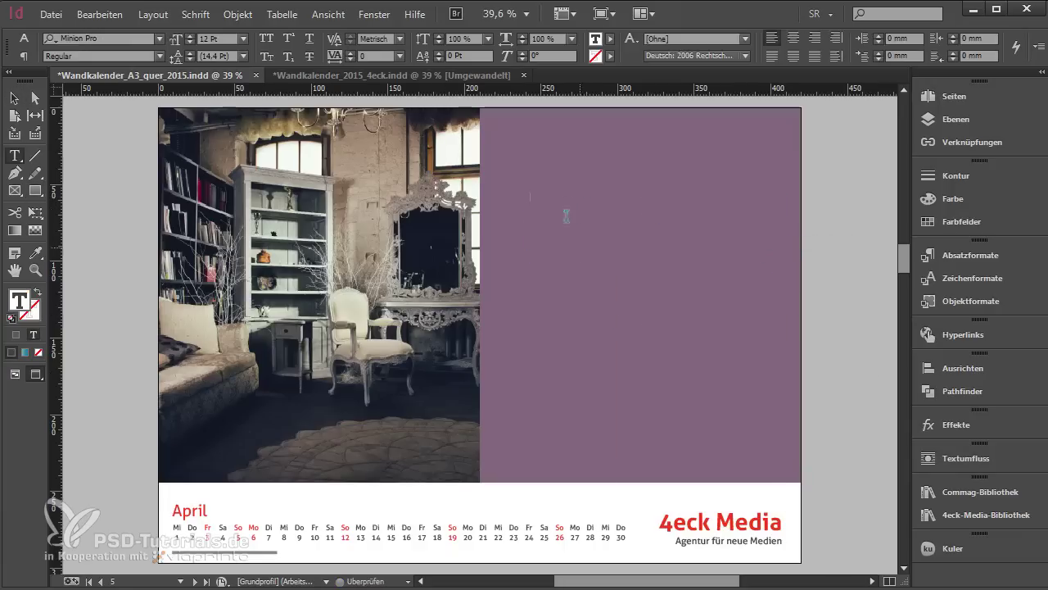
# Format the April frame's text as Myriad Pro Light, 54 pt, all caps, with the [Papier] colour
pyautogui.click(104, 39)
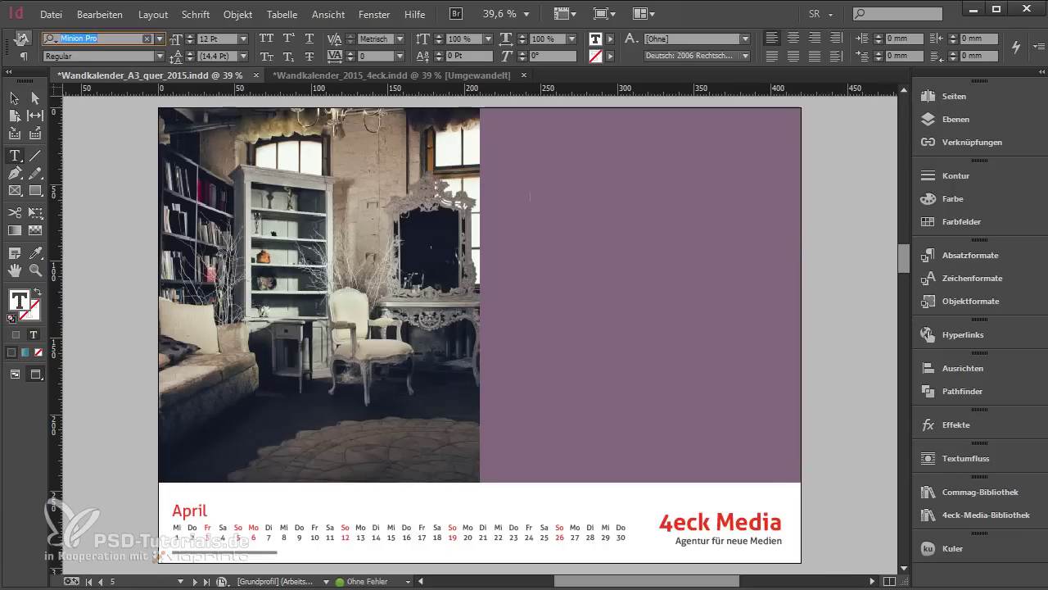
pyautogui.write('myriad pr')
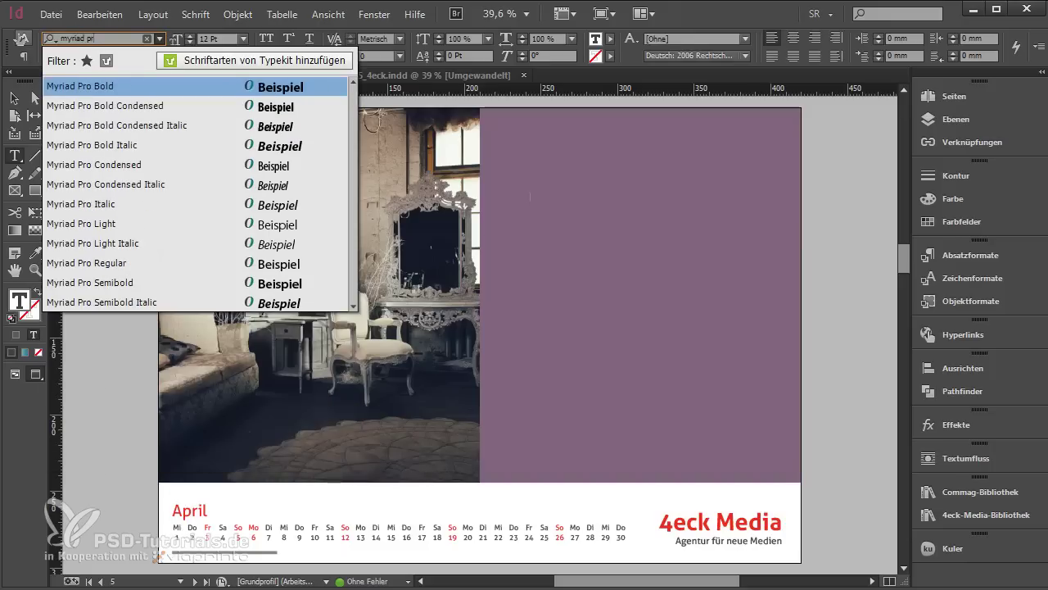
pyautogui.write('o')
pyautogui.click(127, 225)
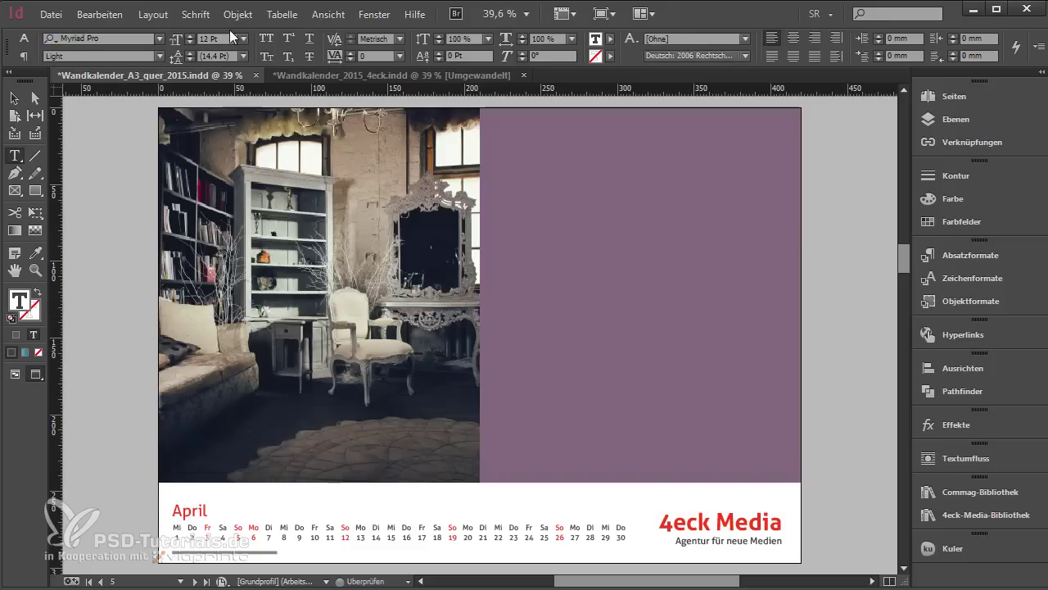
pyautogui.doubleClick(221, 40)
pyautogui.write('54')
pyautogui.press('Tab')
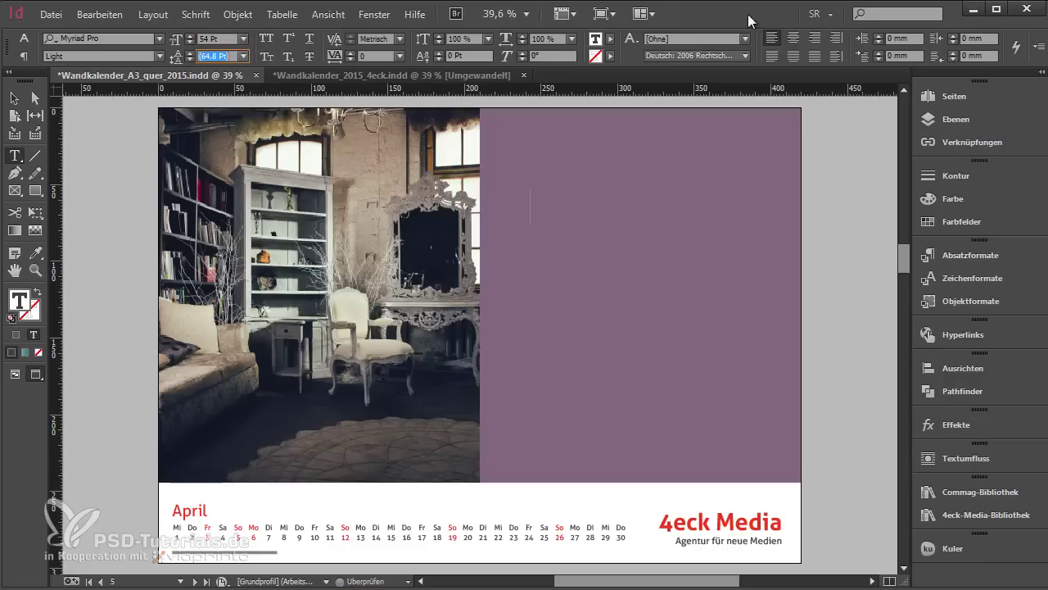
pyautogui.click(268, 41)
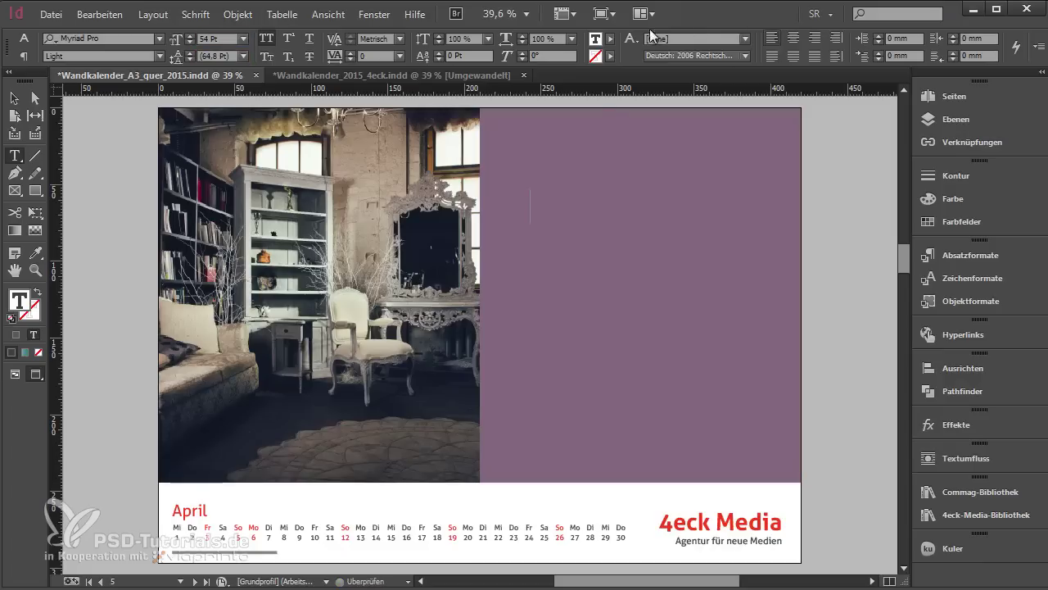
pyautogui.click(610, 38)
pyautogui.click(574, 106)
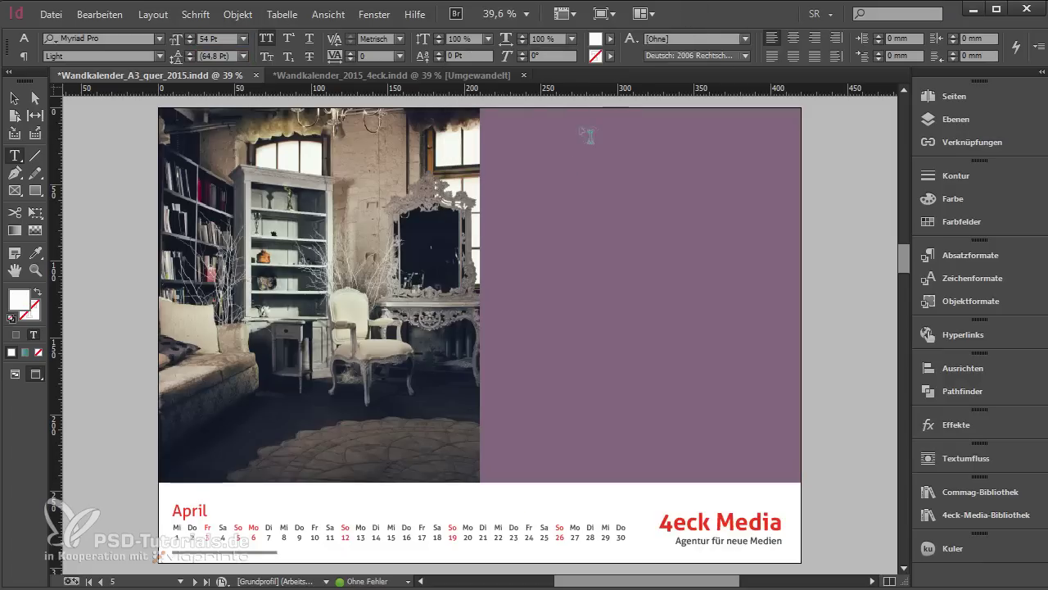
# Enter OPTIMIZE YOUR as the first headline line in the April text frame and finish text editing
pyautogui.write('OP')
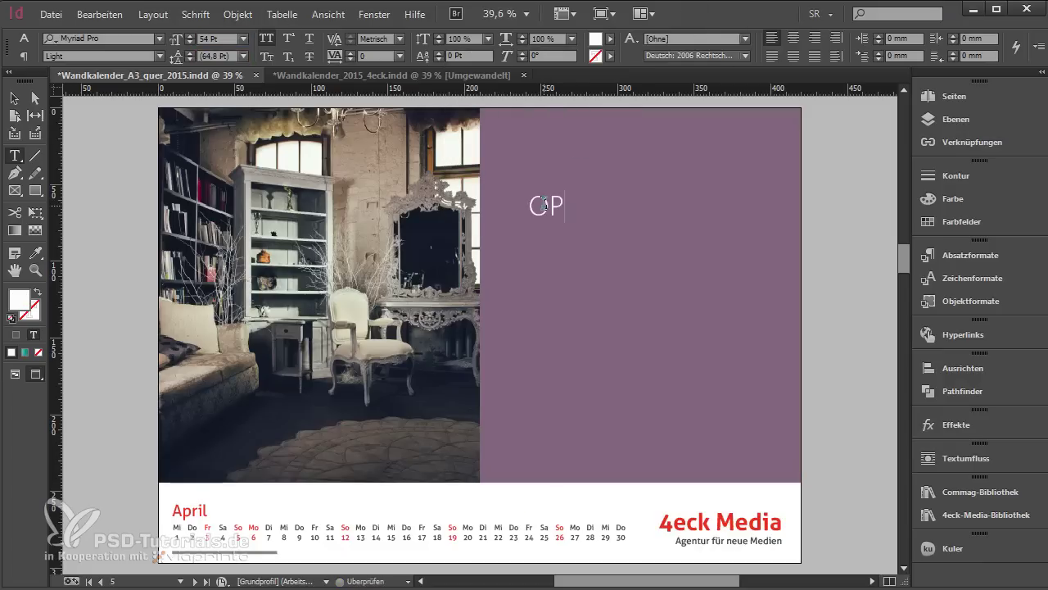
pyautogui.write('TIMIZE YOUR')
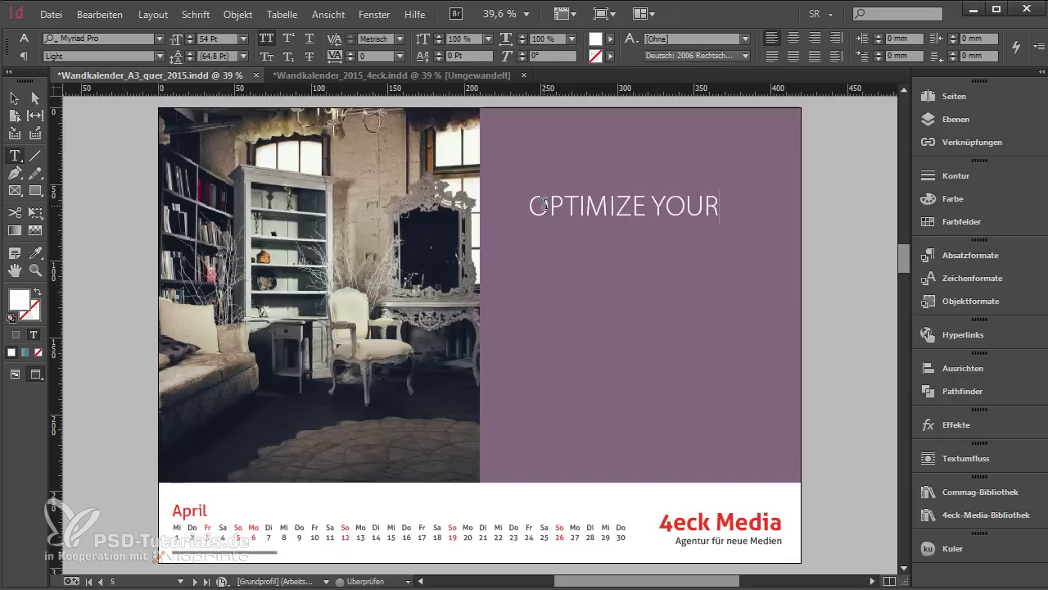
pyautogui.press('Escape')
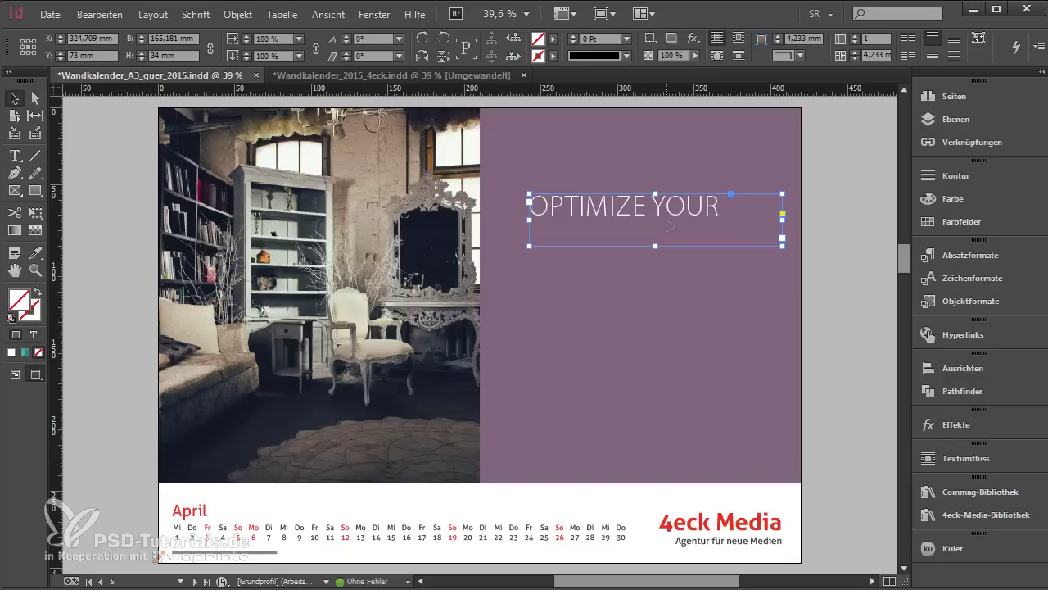
# Set the headline frame's top and bottom inset spacing to 2 mm in the text frame options, with the preview on
pyautogui.rightClick(622, 213)
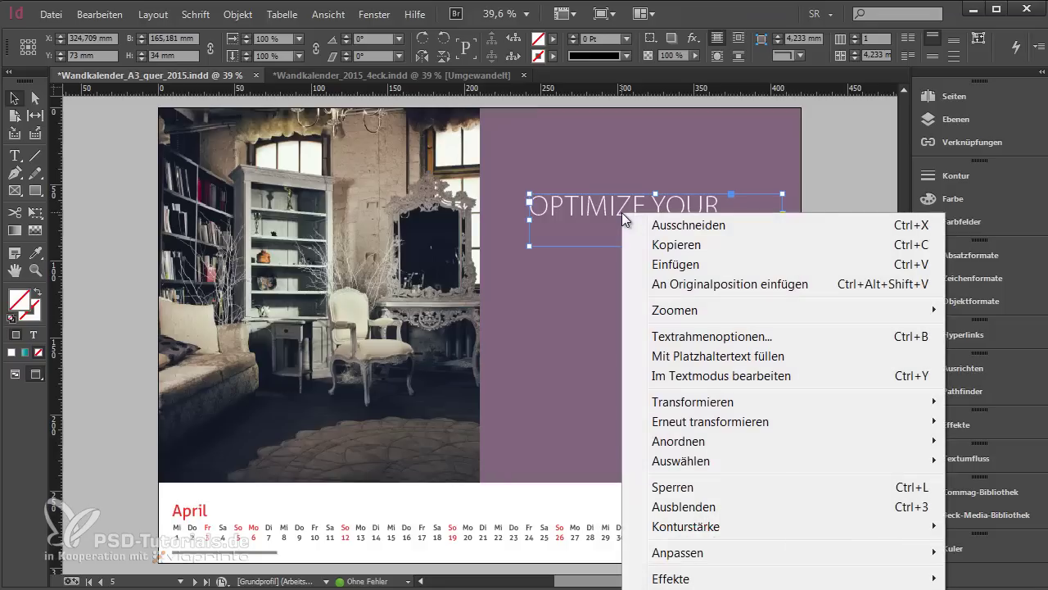
pyautogui.click(627, 335)
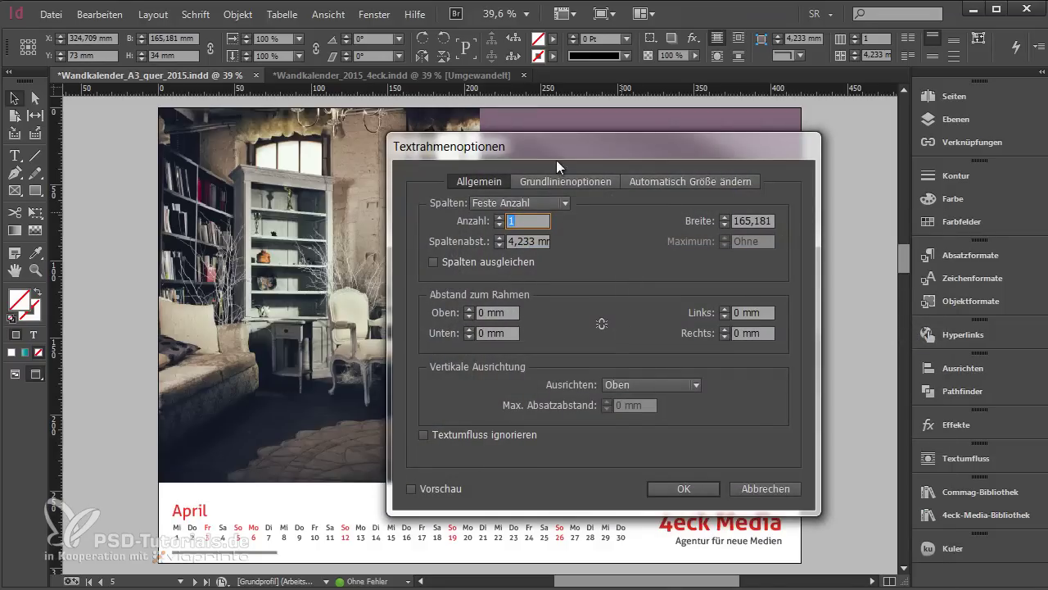
pyautogui.moveTo(556, 160); pyautogui.dragTo(736, 194)
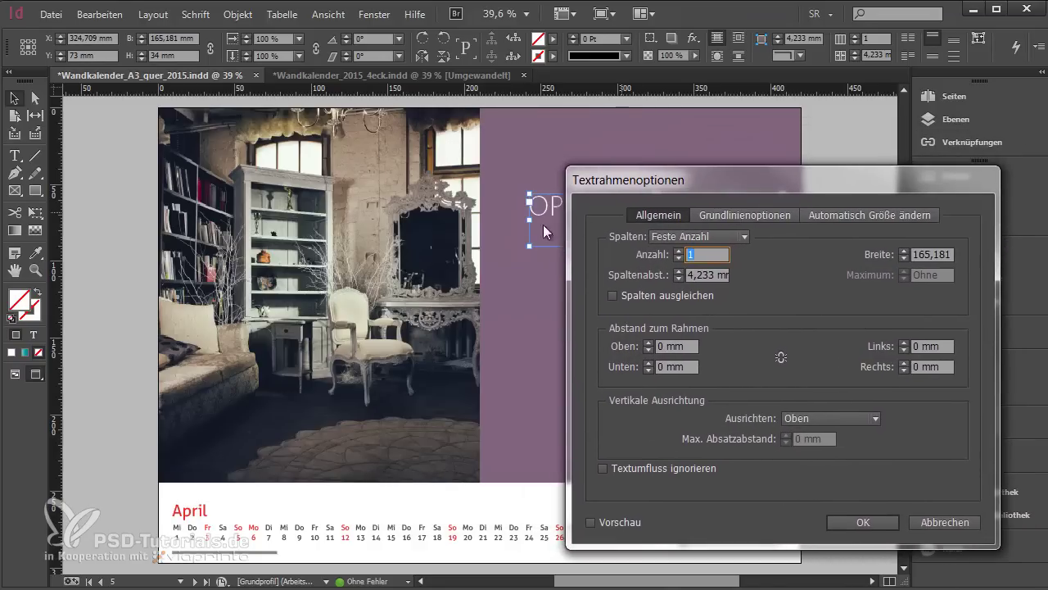
pyautogui.click(591, 523)
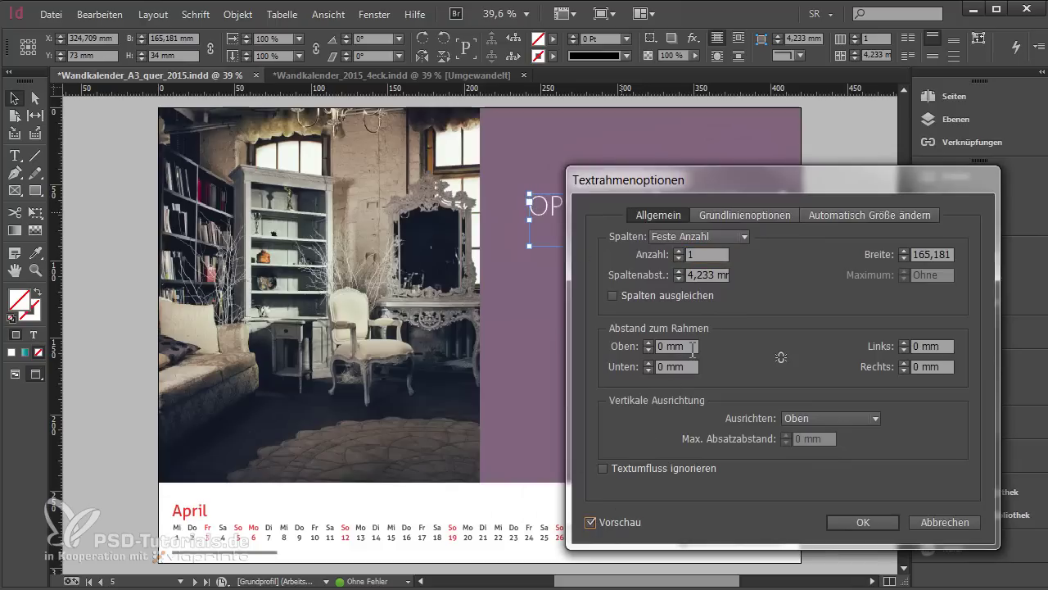
pyautogui.doubleClick(693, 348)
pyautogui.write('2')
pyautogui.press('Tab')
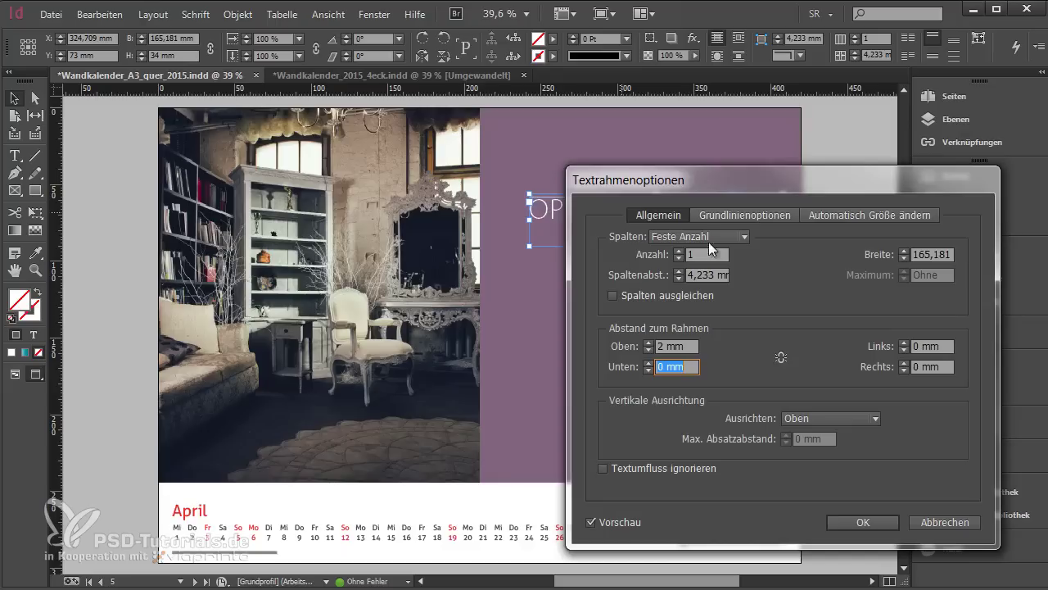
pyautogui.write('2')
pyautogui.press('Tab')
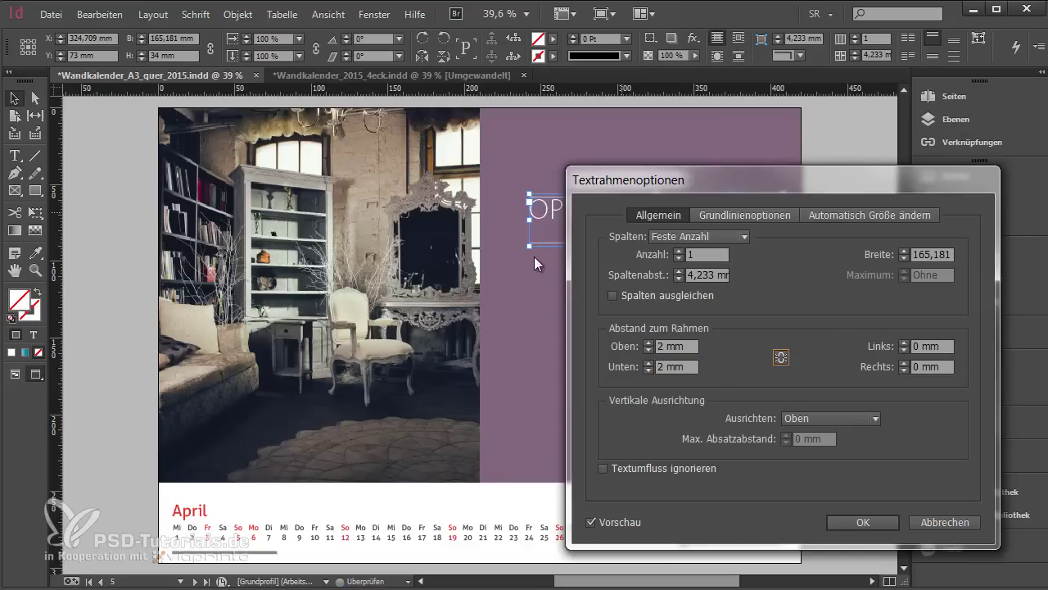
# Set the headline frame's inset spacing at its left and right edges to 4 mm each
pyautogui.press('Tab')
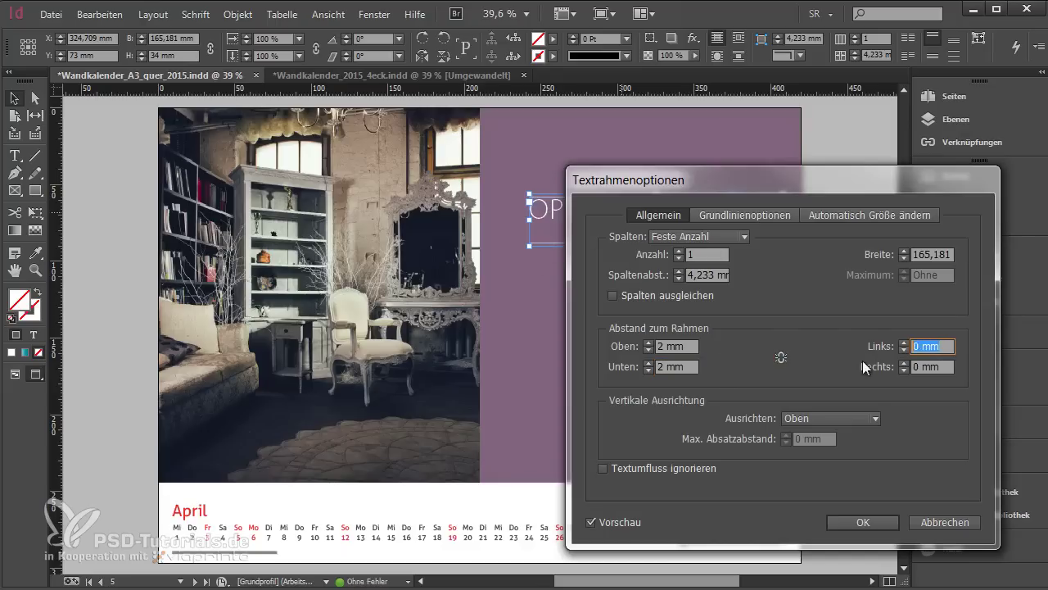
pyautogui.write('4')
pyautogui.press('Tab')
pyautogui.write('4')
pyautogui.press('Tab')
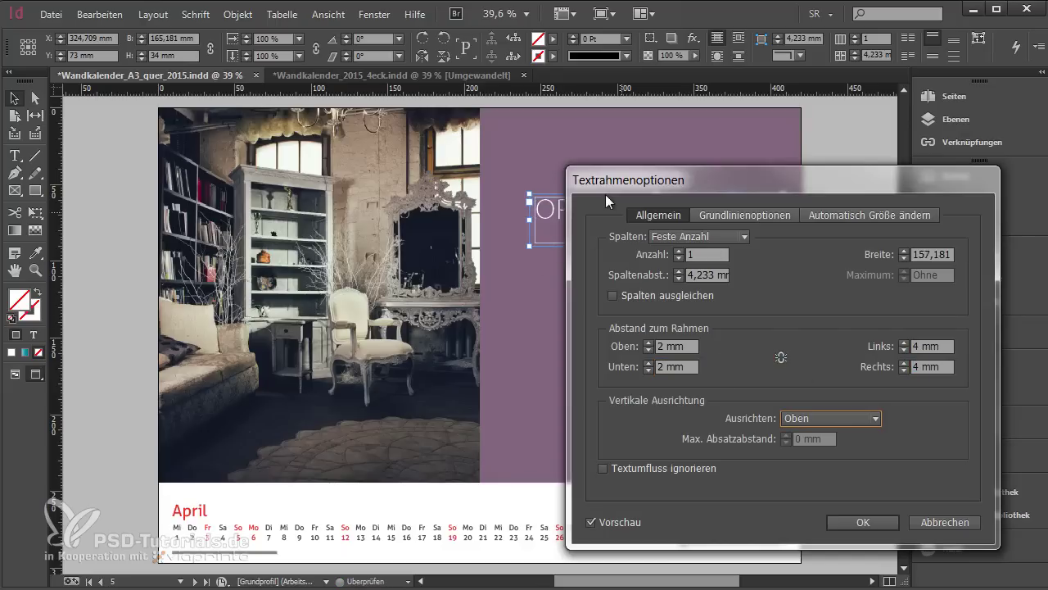
# Set the headline frame's vertical alignment to Zentrieren and apply the text frame options
pyautogui.moveTo(605, 194); pyautogui.dragTo(508, 266)
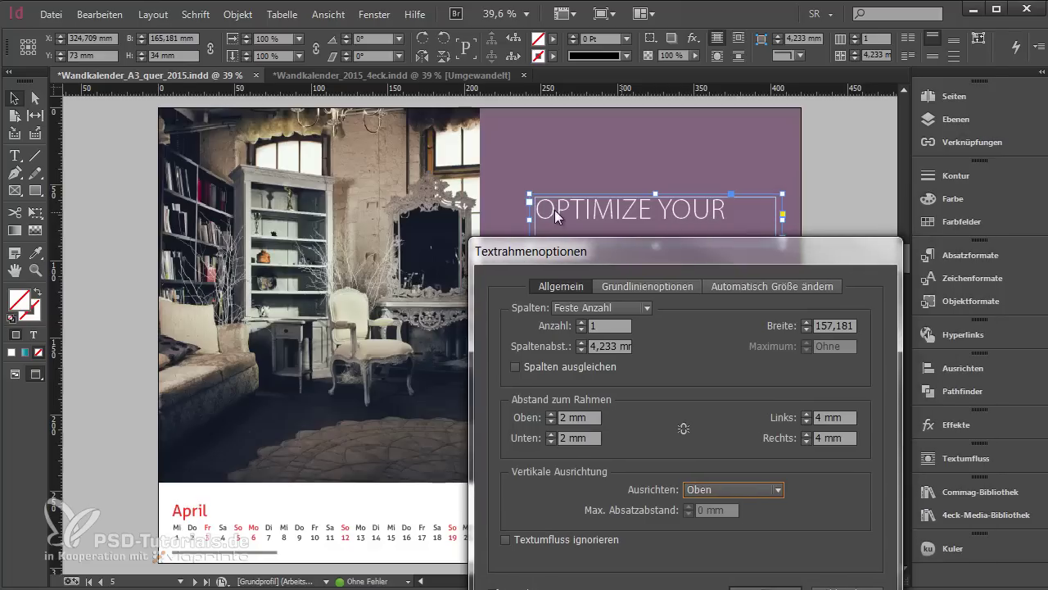
pyautogui.moveTo(647, 183); pyautogui.dragTo(648, 182)
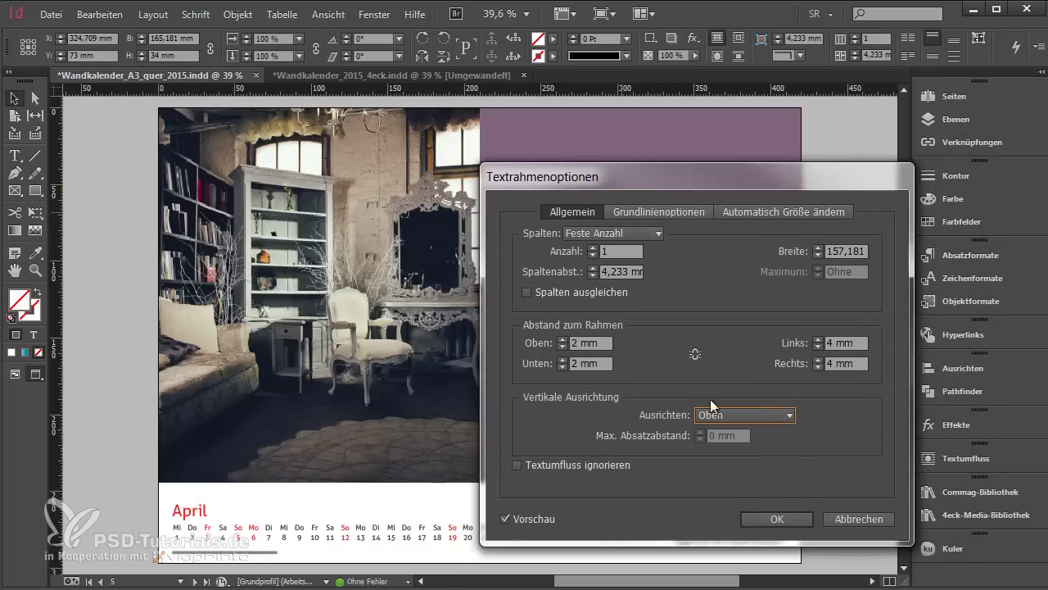
pyautogui.click(718, 409)
pyautogui.click(737, 448)
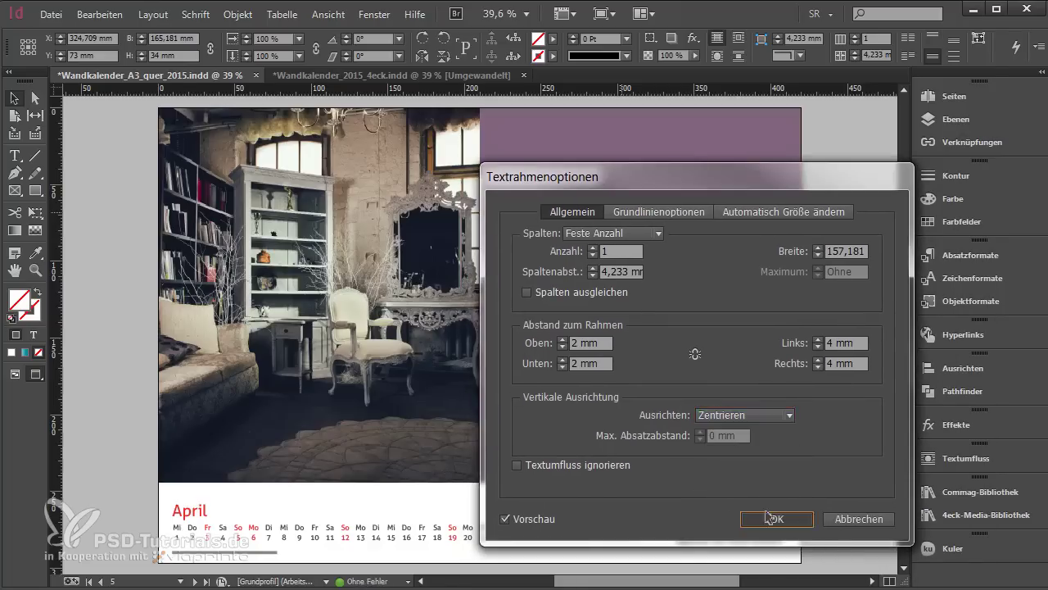
pyautogui.click(800, 523)
# Fill the OPTIMIZE YOUR text frame with the [Papier] swatch
pyautogui.click(552, 39)
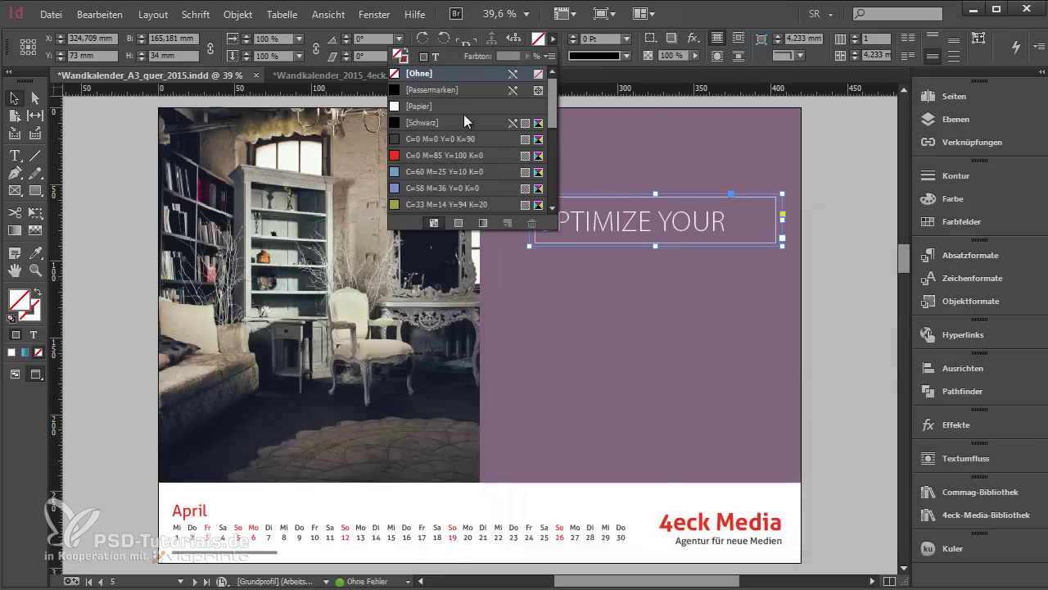
pyautogui.click(445, 122)
pyautogui.click(448, 107)
pyautogui.click(688, 226)
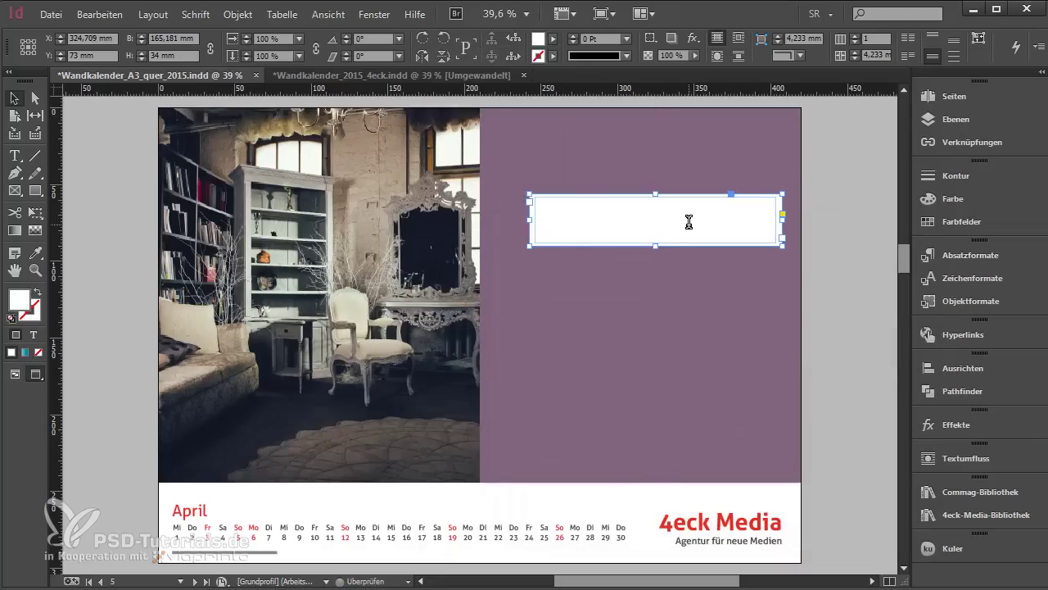
# Recolor all the OPTIMIZE YOUR headline text dark gray so it contrasts with the white frame
pyautogui.doubleClick(687, 224)
pyautogui.hotkey('ctrl', 'a')
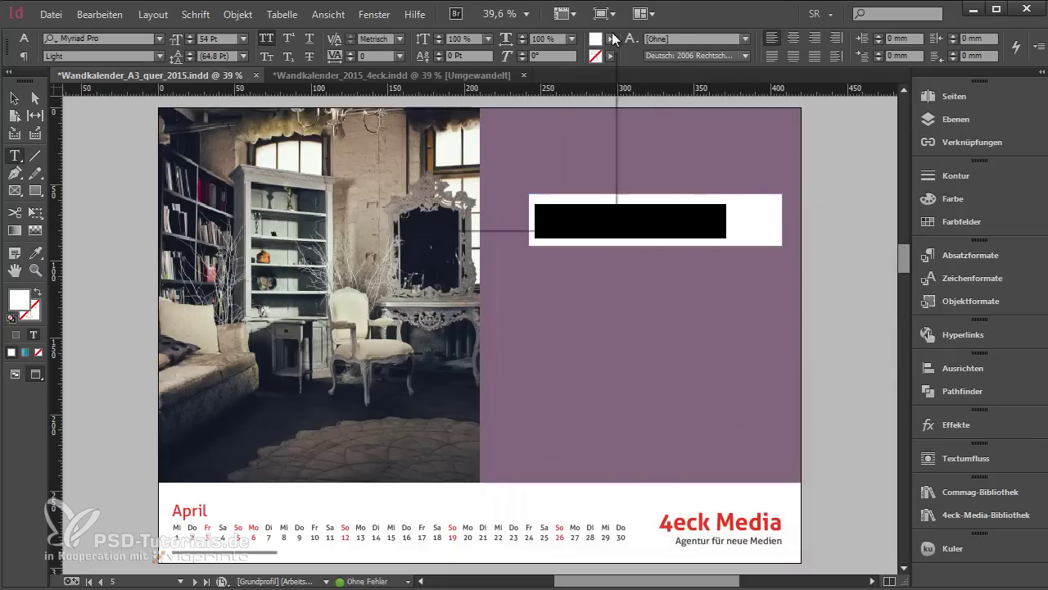
pyautogui.click(610, 56)
pyautogui.press('Escape')
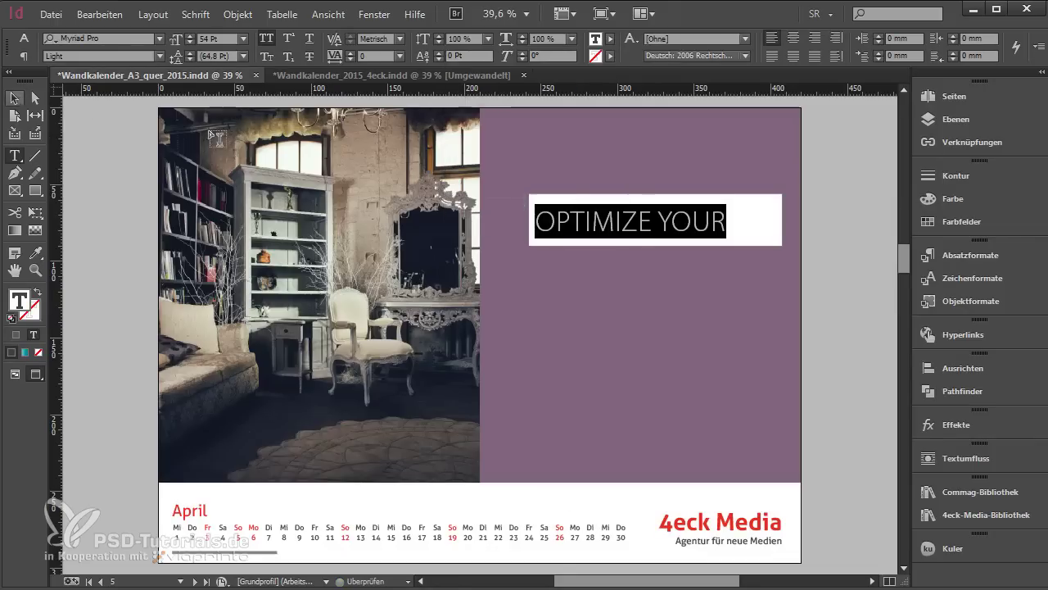
# Fit the OPTIMIZE YOUR frame to its text and move it to the guides at the purple area's upper right corner
pyautogui.press('Escape')
pyautogui.doubleClick(782, 242)
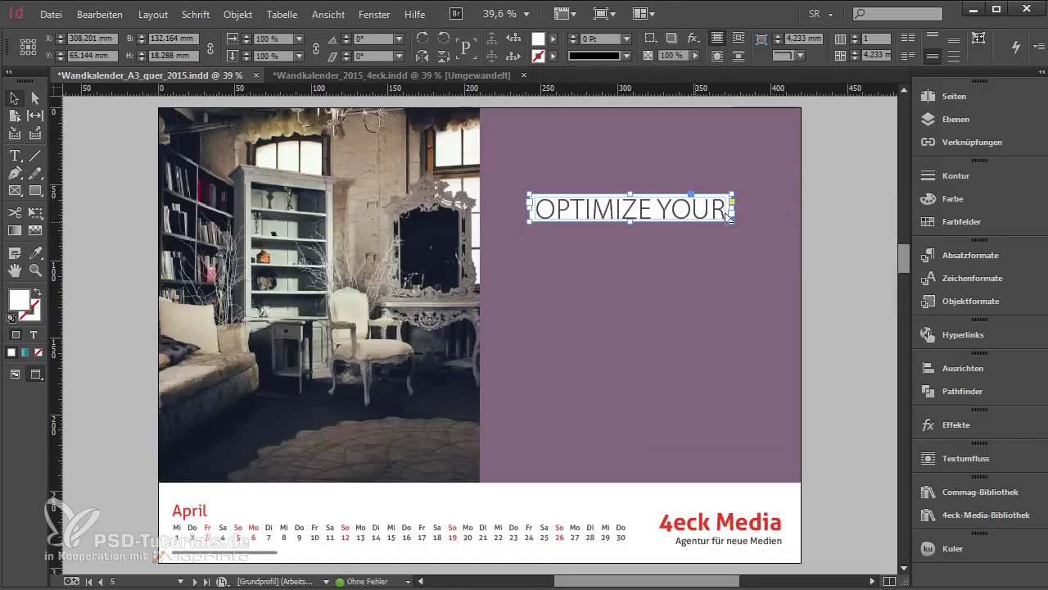
pyautogui.hotkey('ctrl', '1')
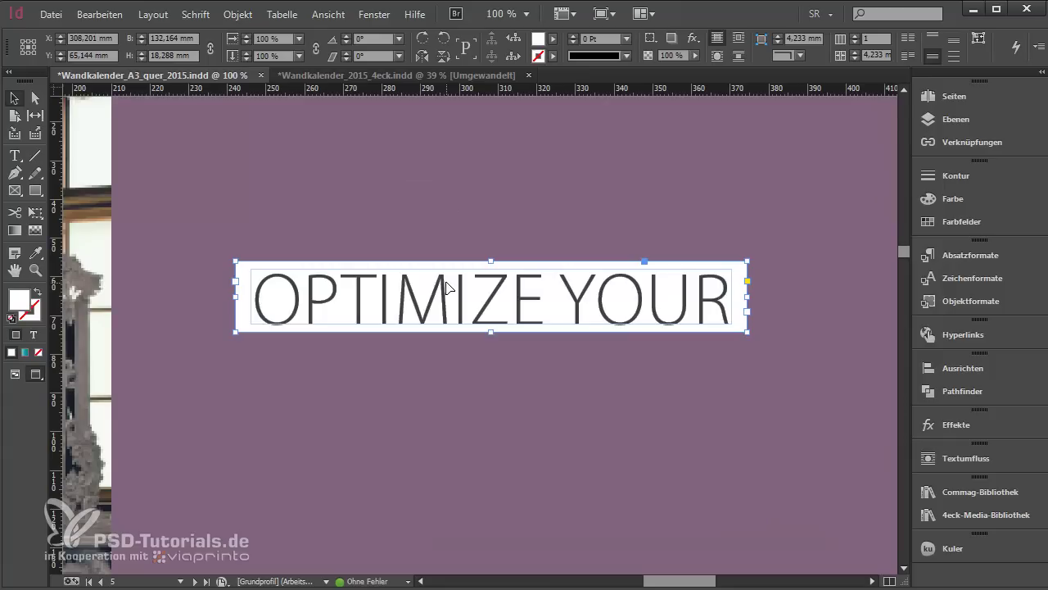
pyautogui.hotkey('ctrl', '-')
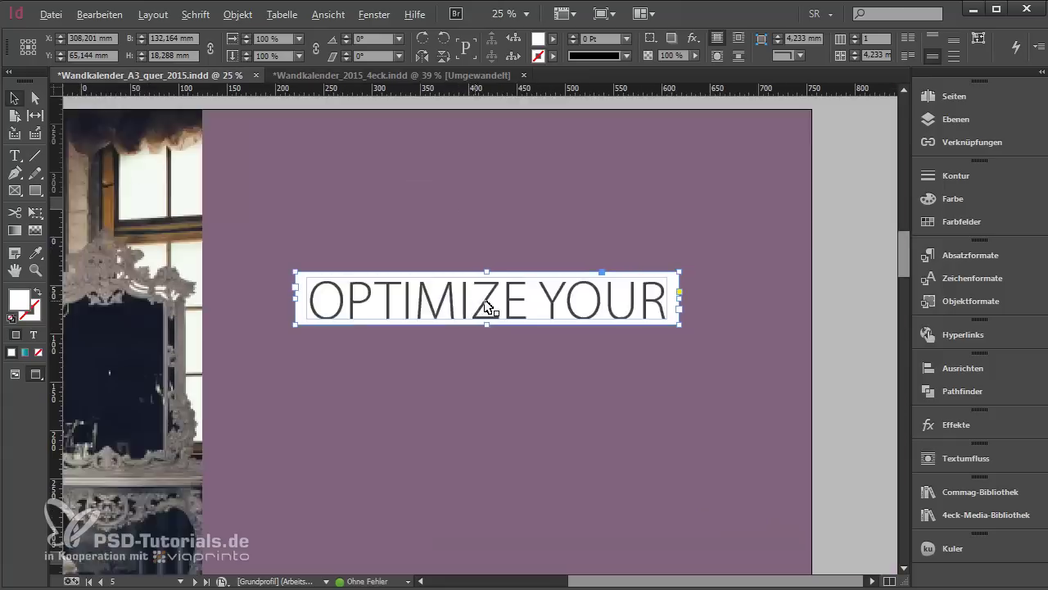
pyautogui.moveTo(480, 298); pyautogui.dragTo(385, 264)
pyautogui.scroll(-1, 737, 327)
pyautogui.hscroll(-1, 722, 198)
# Duplicate the headline frame directly beneath the first and replace its text with WORK-LIFE-BALANCE
pyautogui.doubleClick(612, 264)
pyautogui.write('WORK-L')
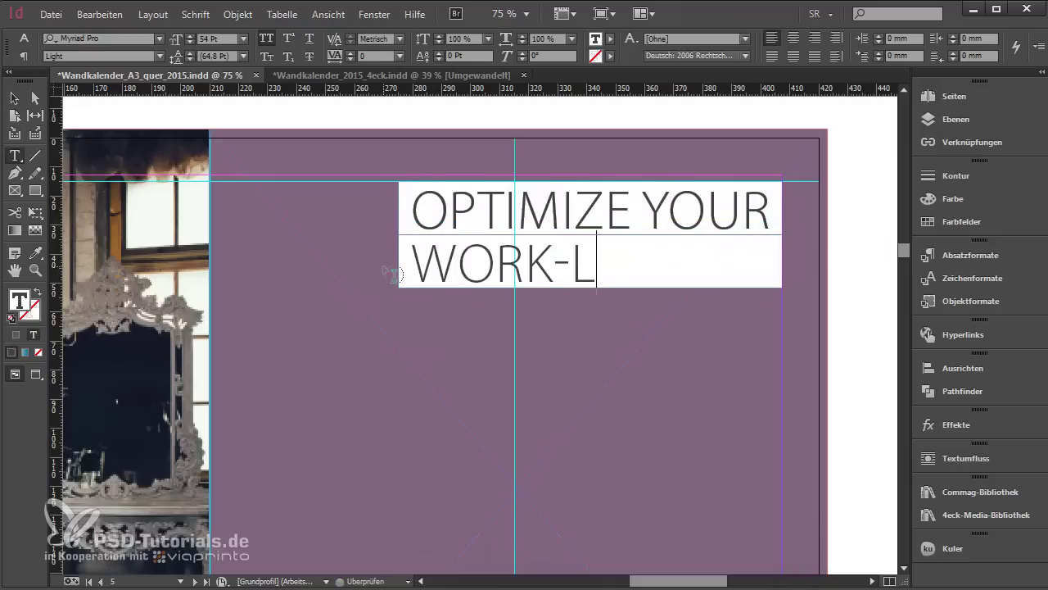
pyautogui.write('IFE-BALAN')
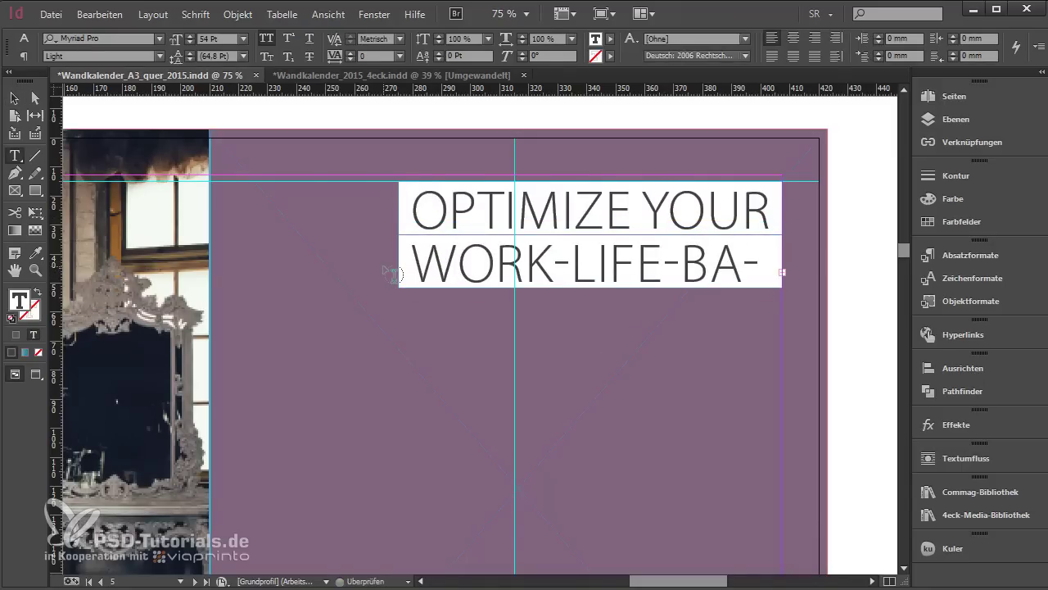
# Set the WORK-LIFE-BALANCE text in Bold and extend its frame to the left to about 196 mm wide
pyautogui.hotkey('ctrl', 'a')
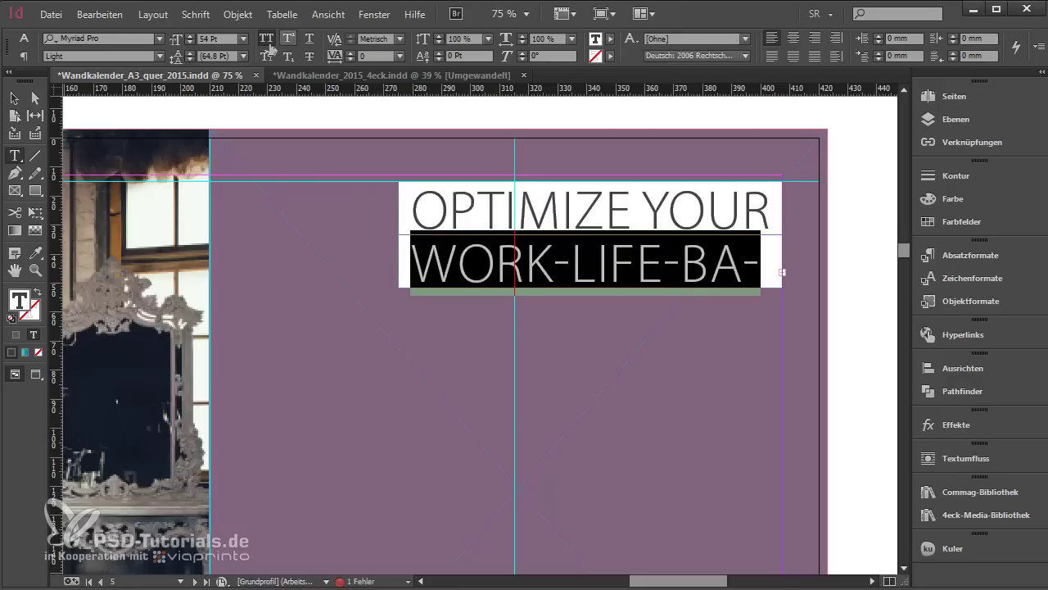
pyautogui.click(160, 56)
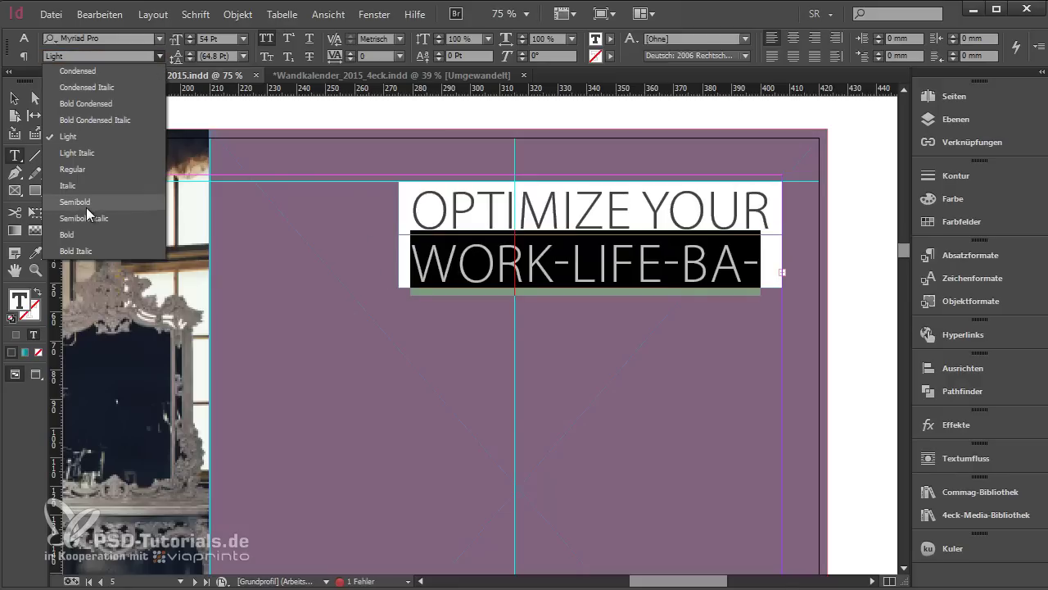
pyautogui.click(88, 235)
pyautogui.click(14, 97)
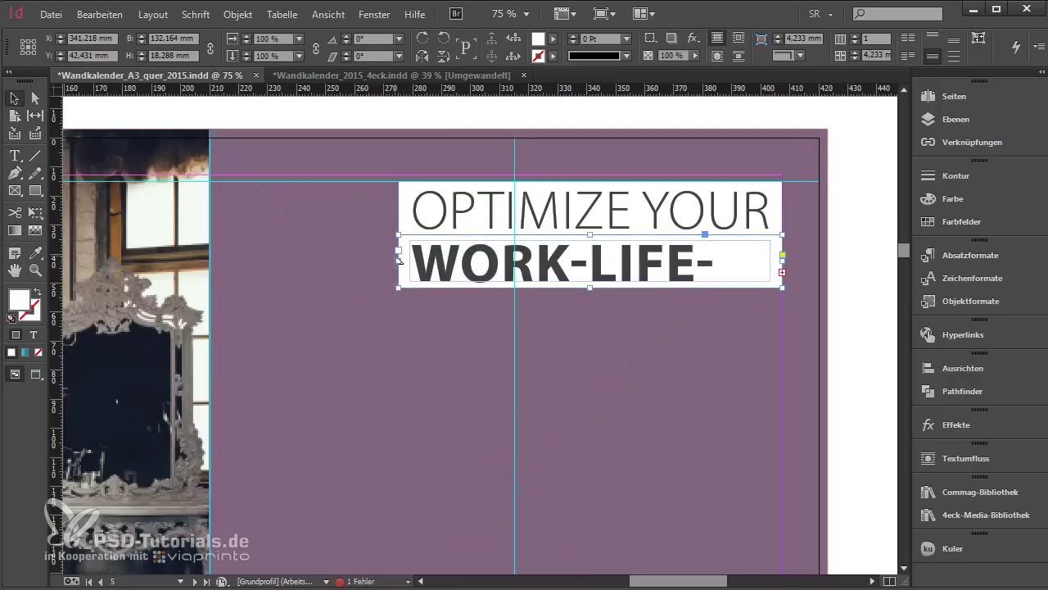
pyautogui.moveTo(399, 266); pyautogui.dragTo(215, 263)
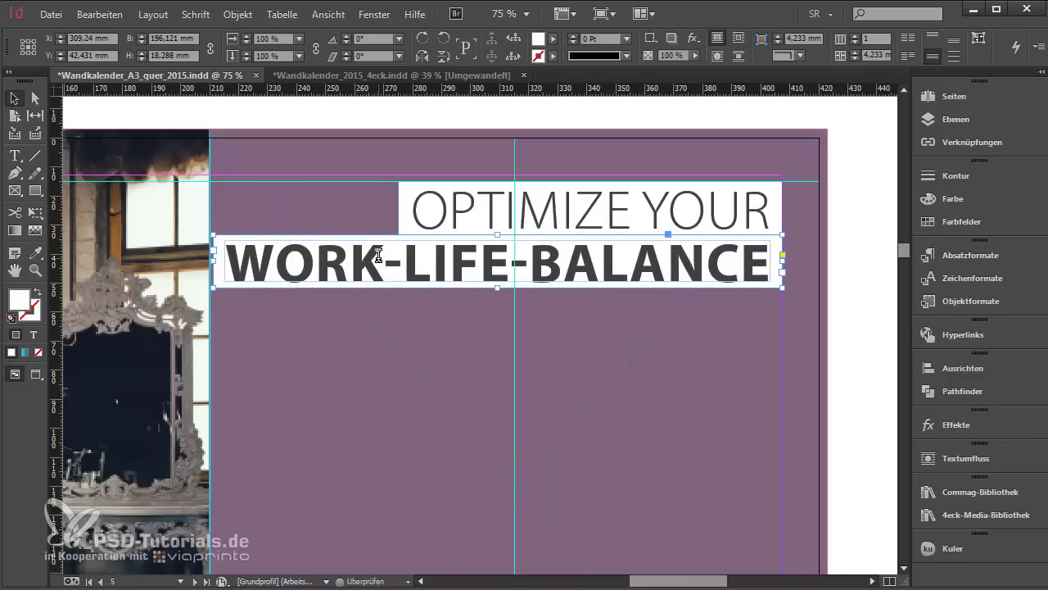
# Change the WORK-LIFE-BALANCE text to Semibold and fit the frame's width to the text
pyautogui.doubleClick(389, 260)
pyautogui.tripleClick(389, 260)
pyautogui.click(160, 56)
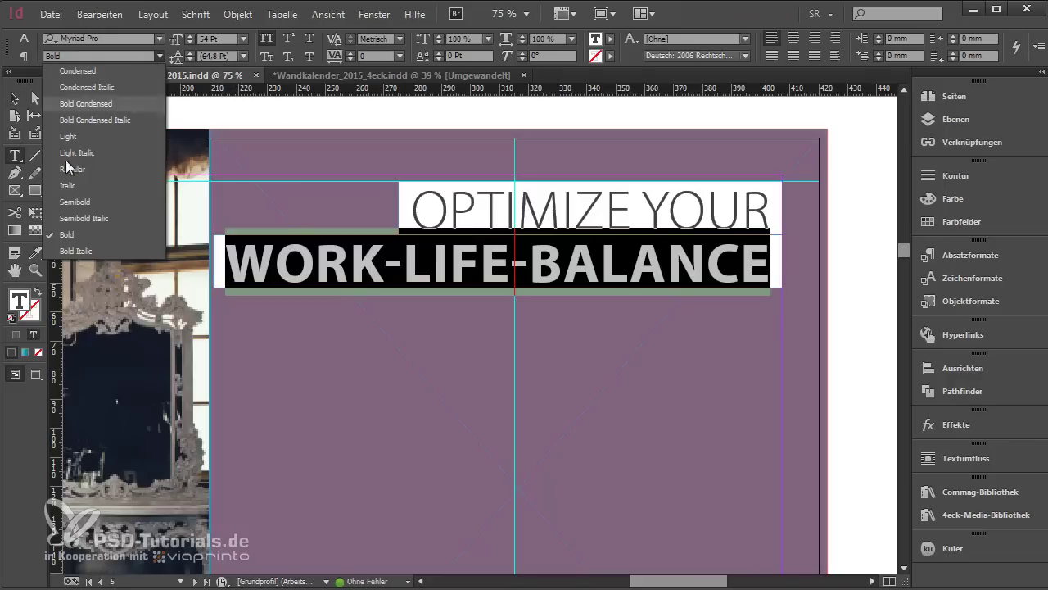
pyautogui.click(90, 201)
pyautogui.click(14, 97)
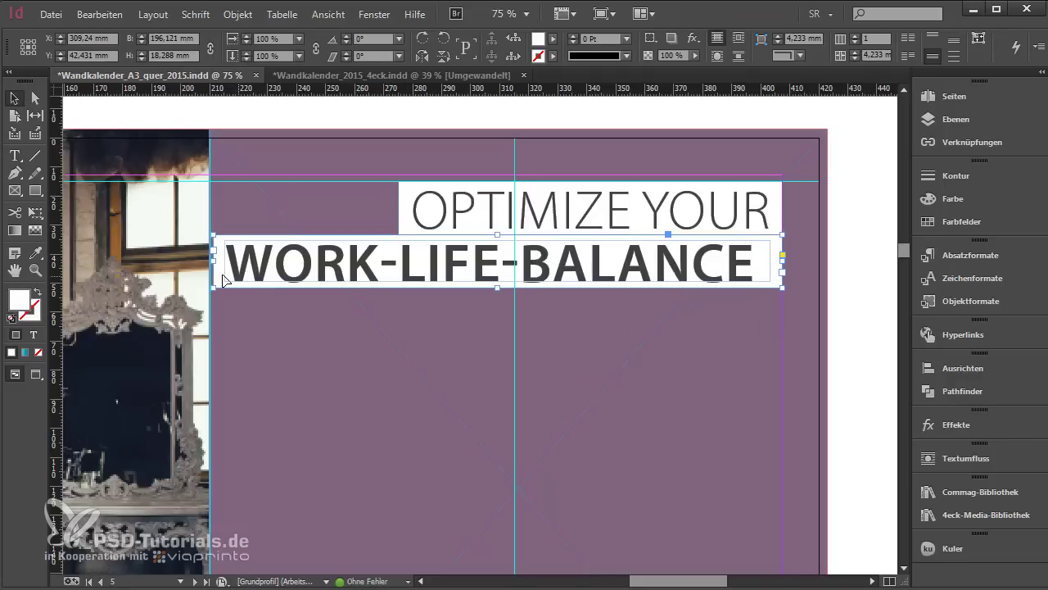
pyautogui.doubleClick(215, 262)
# Duplicate the OPTIMIZE YOUR frame directly below WORK-LIFE-BALANCE and replace its text with FOR BETTER RESULTS
pyautogui.click(497, 204)
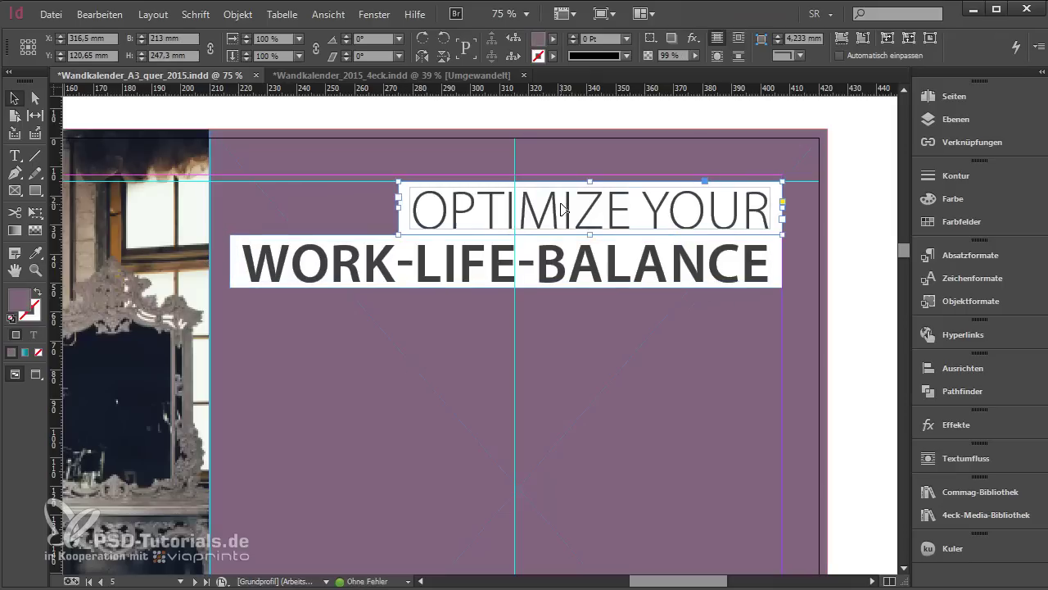
pyautogui.moveTo(603, 286); pyautogui.dragTo(607, 314)
pyautogui.press('Return')
pyautogui.hotkey('ctrl', 'a')
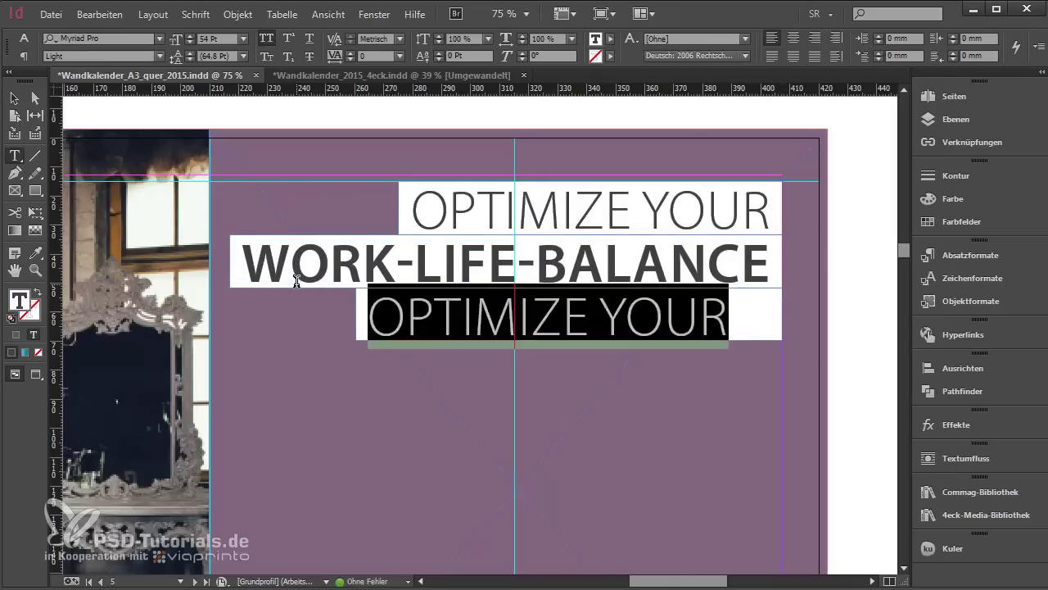
pyautogui.write('FOR BETTER RE-')
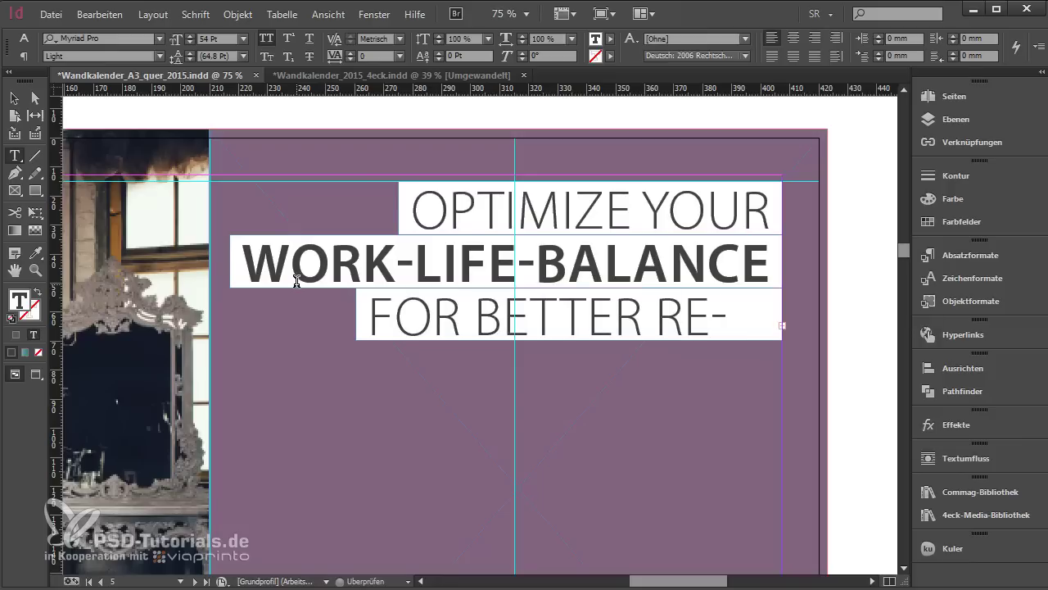
# Extend the FOR BETTER RESULTS frame to the left to about 173 mm wide and deselect it
pyautogui.press('Escape')
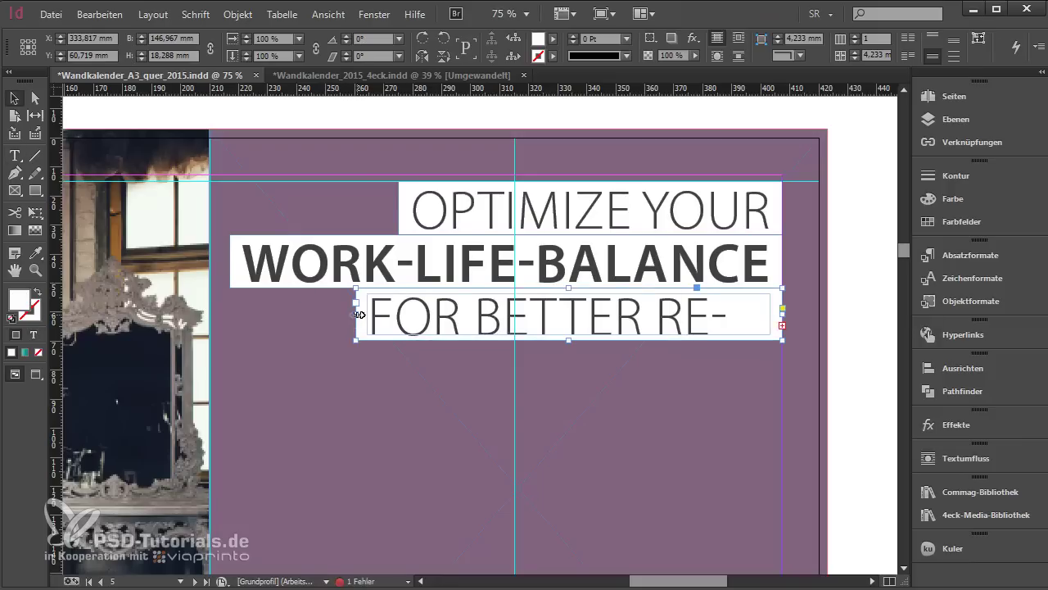
pyautogui.moveTo(359, 314); pyautogui.dragTo(281, 317)
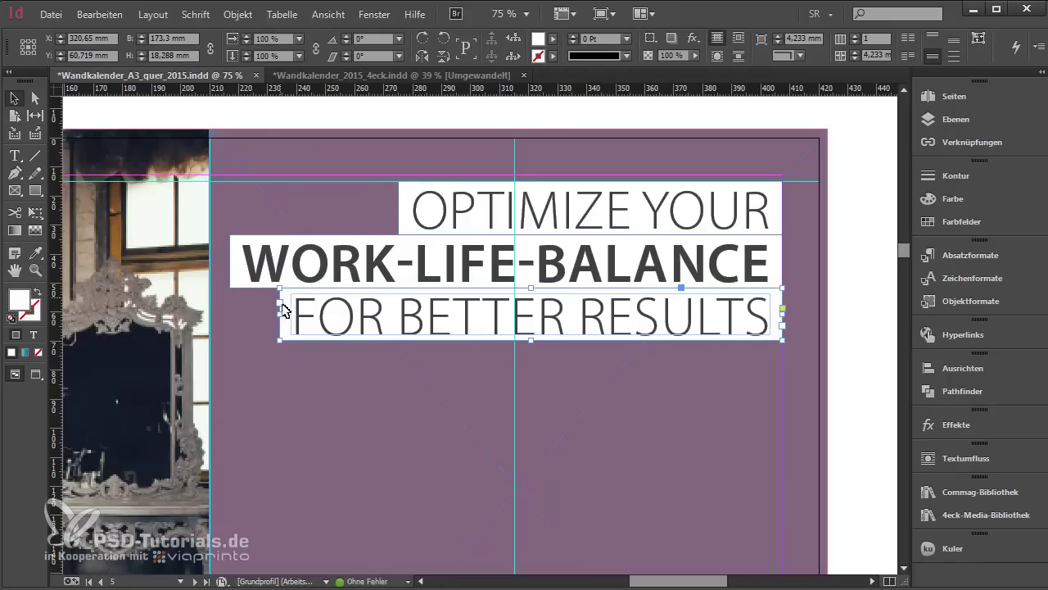
pyautogui.hotkey('ctrl', 'shift', 'a')
pyautogui.hotkey('ctrl', '0')
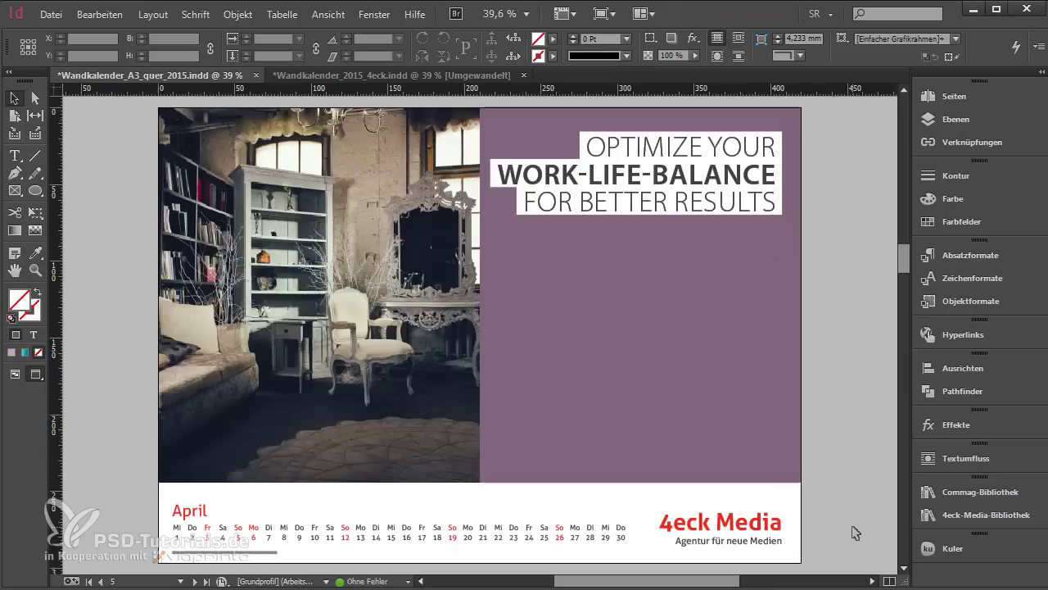
# View the overlapping circles in Wandkalender_2015_4eck.indd and create a 75 mm by 75 mm circle on the A3 calendar's purple area
pyautogui.click(383, 74)
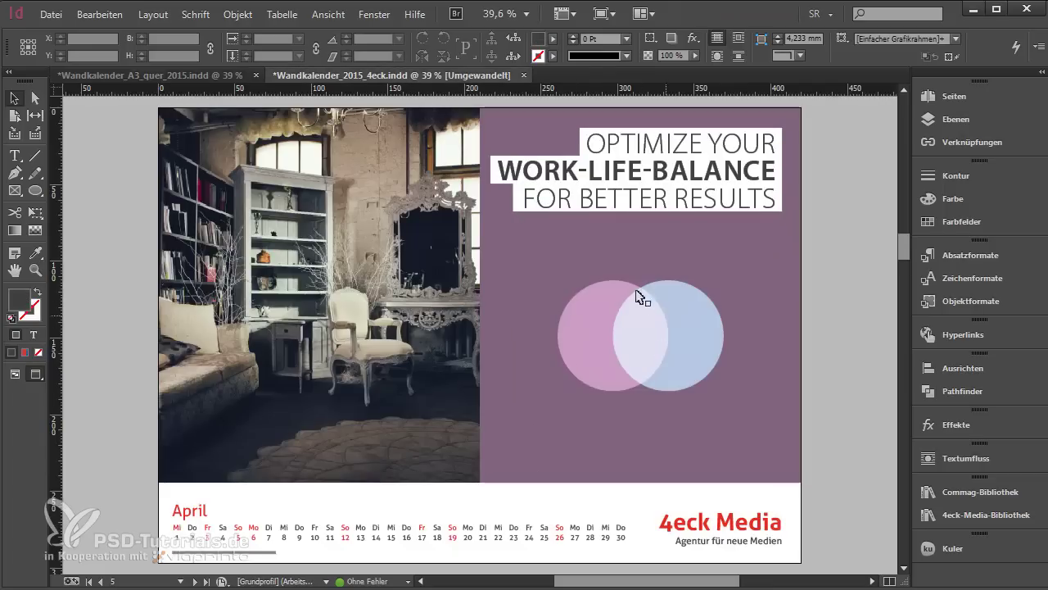
pyautogui.hotkey('ctrl', 'Tab')
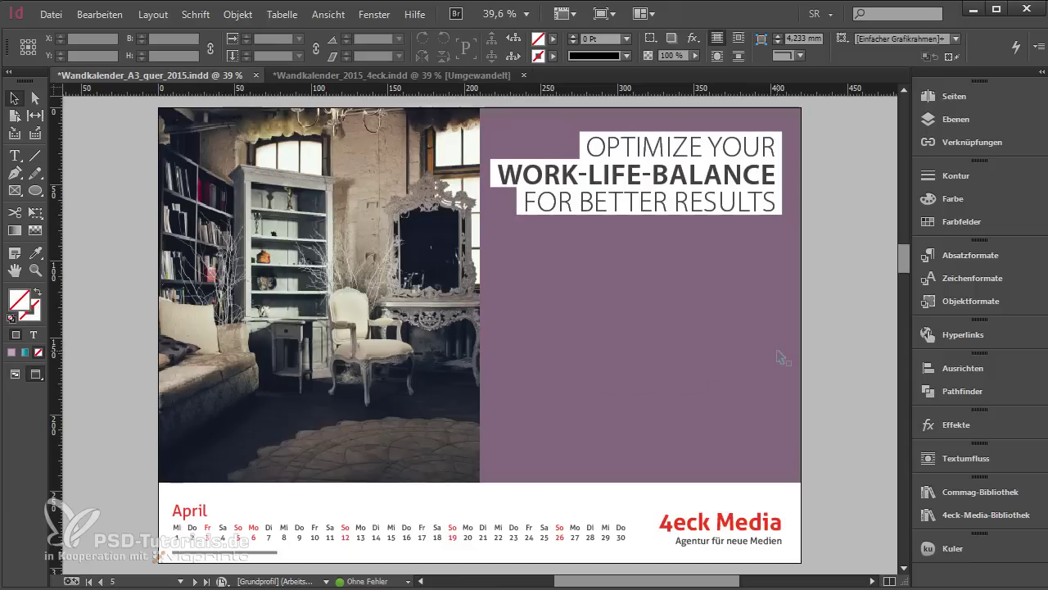
pyautogui.click(36, 191)
pyautogui.click(511, 294)
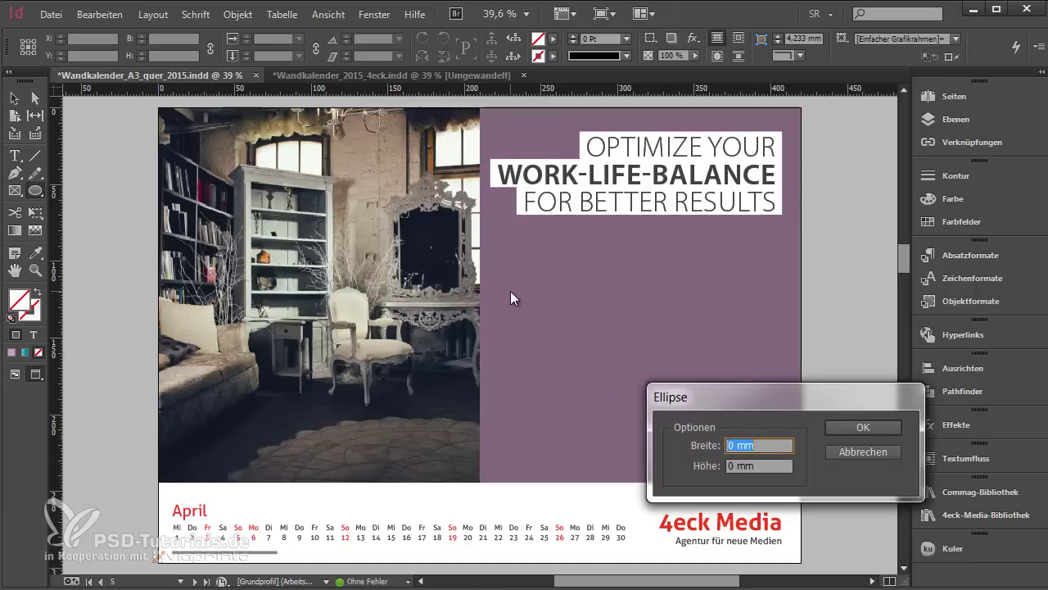
pyautogui.write('75')
pyautogui.press('Tab')
pyautogui.write('75')
pyautogui.press('Return')
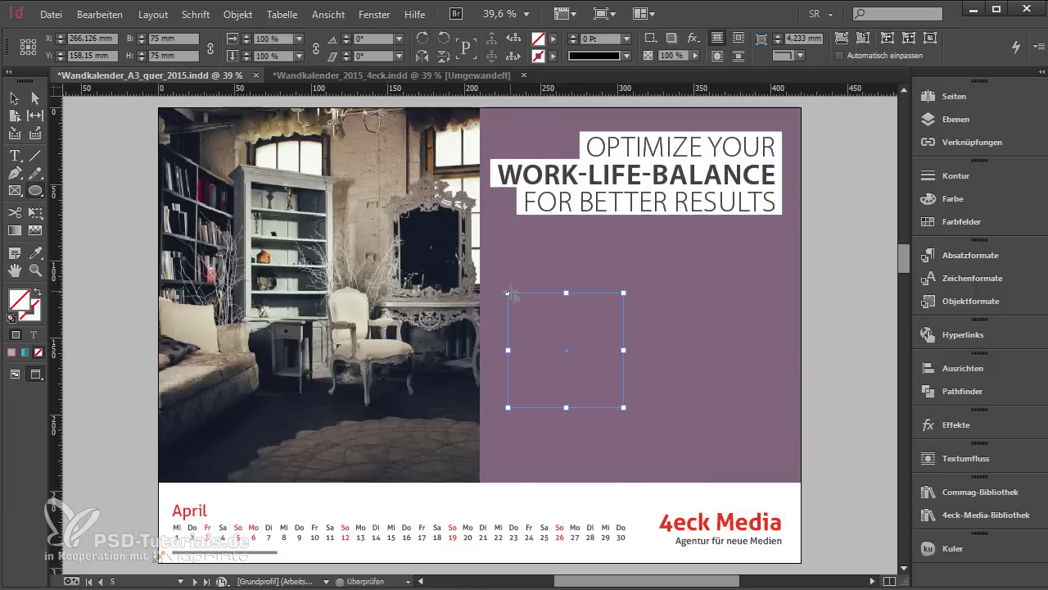
# Fill the circle with the blue swatch C=60 M=25 Y=10 K=0
pyautogui.click(554, 41)
pyautogui.click(468, 172)
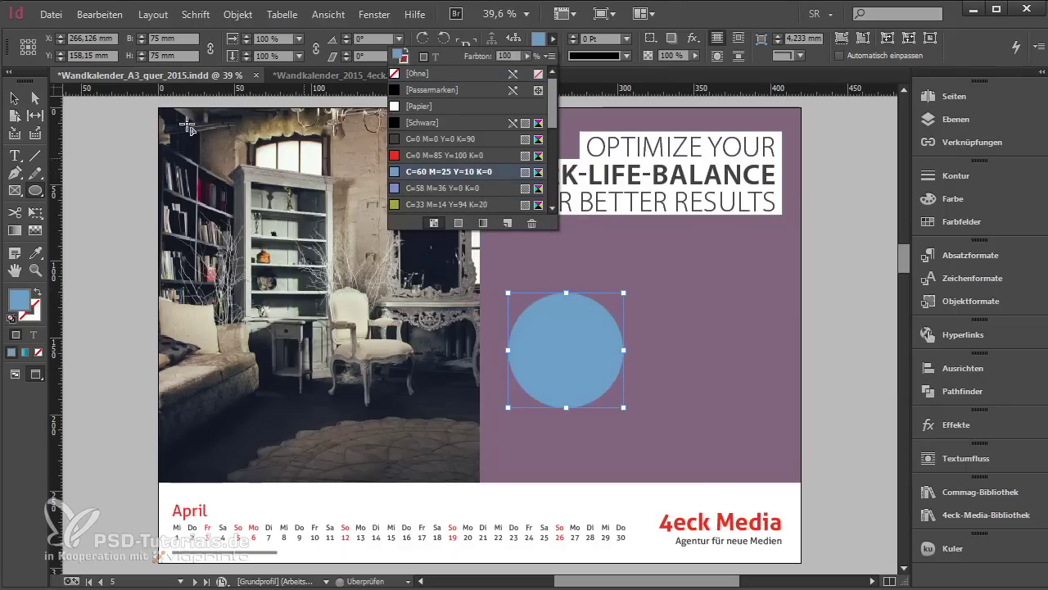
pyautogui.click(13, 104)
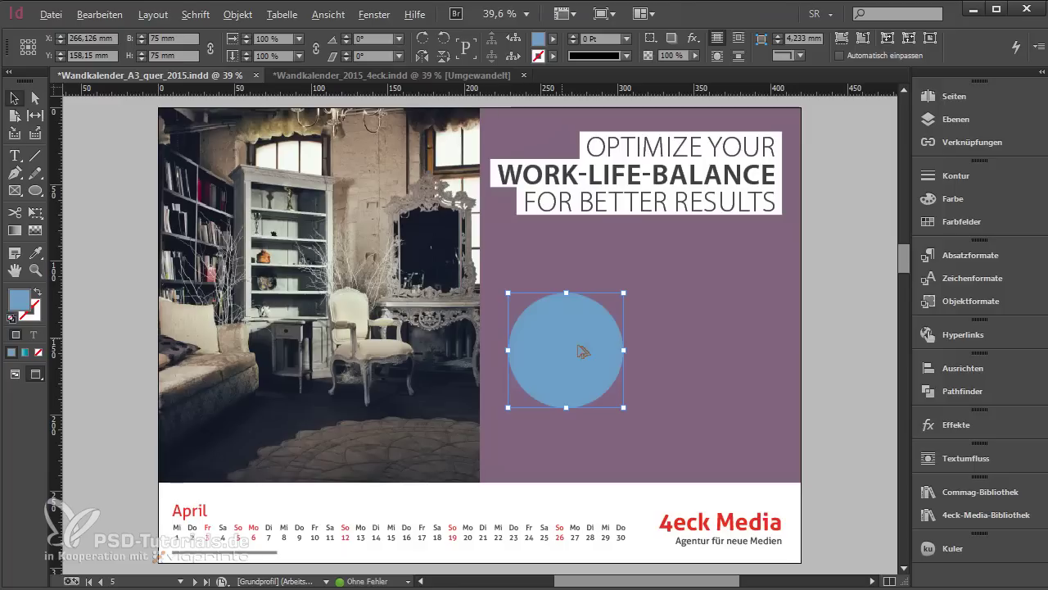
# Duplicate the blue circle about 43 mm to the right, overlapping it, and fill the copy with C=22 M=41 Y=4 K=0
pyautogui.moveTo(580, 349); pyautogui.dragTo(646, 356)
pyautogui.click(553, 39)
pyautogui.scroll(-4, 496, 171)
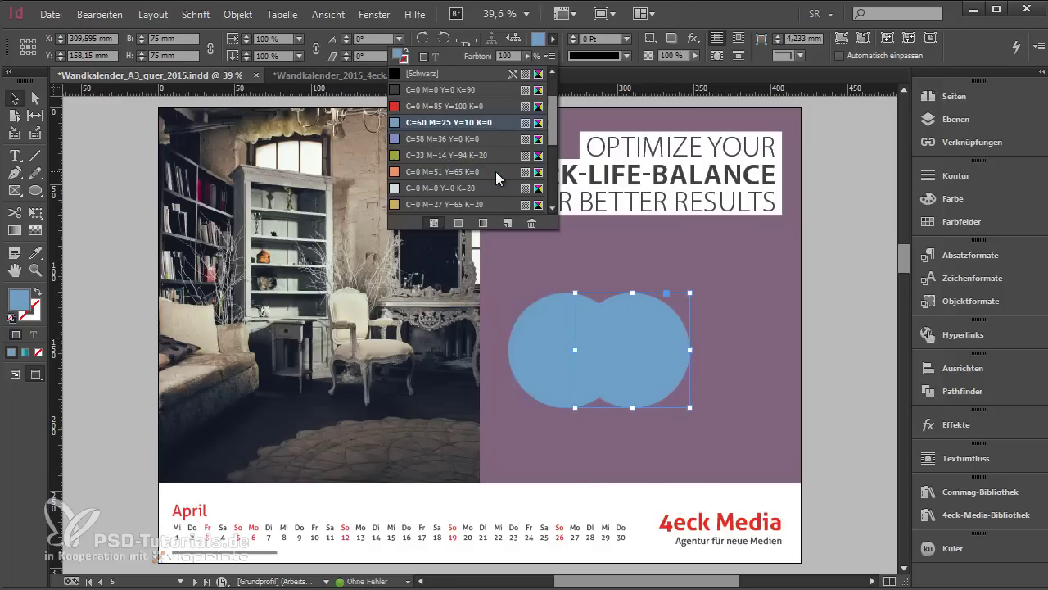
pyautogui.click(474, 167)
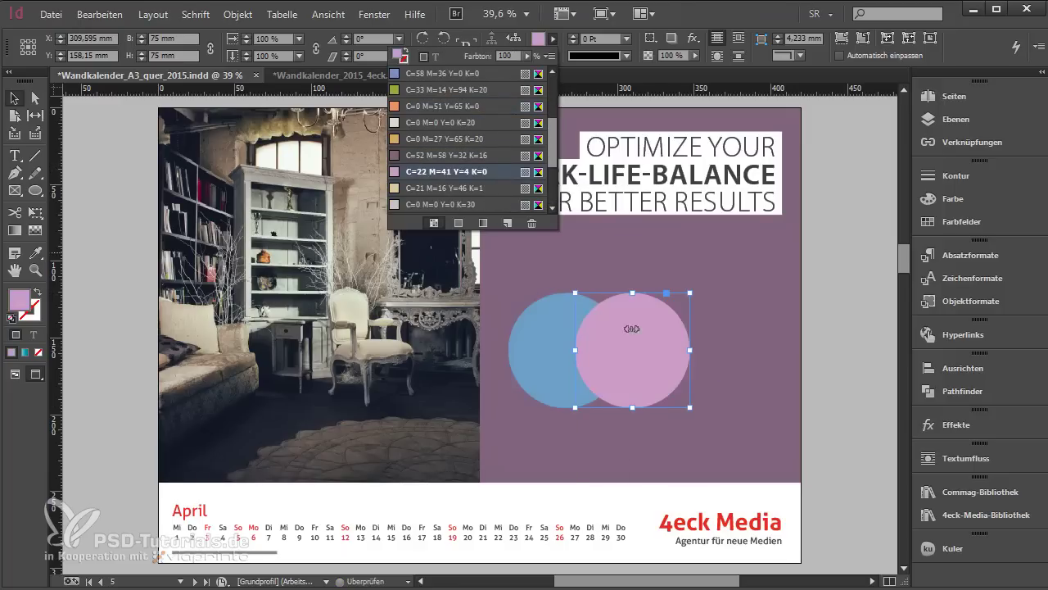
# Center both circles horizontally in the purple area and set their transparency mode to Negativ multiplizieren
pyautogui.keyDown('shift'); pyautogui.click(566, 365); pyautogui.keyUp('shift')
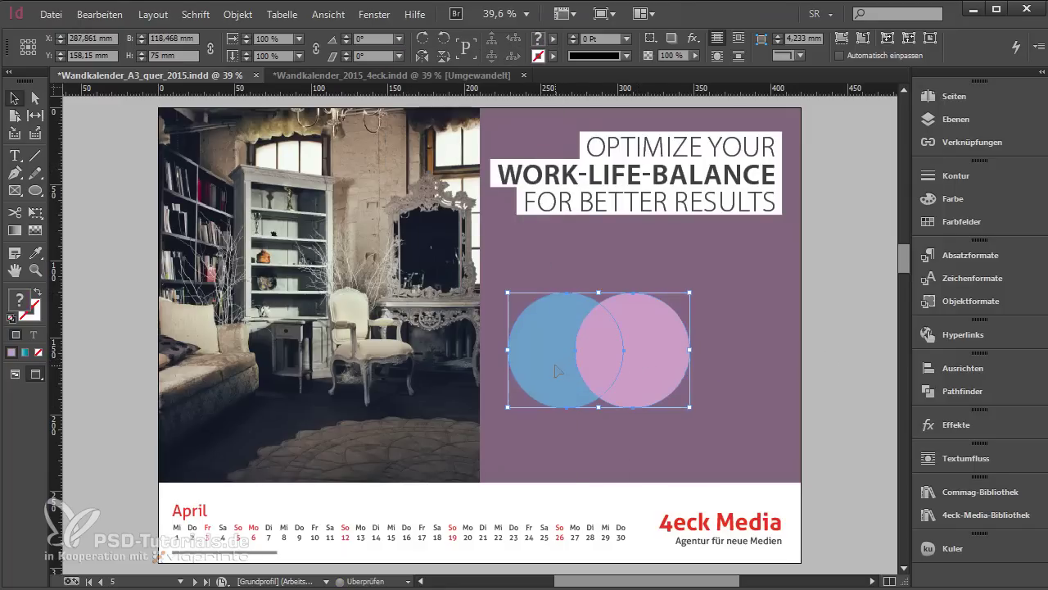
pyautogui.moveTo(579, 365); pyautogui.dragTo(622, 366)
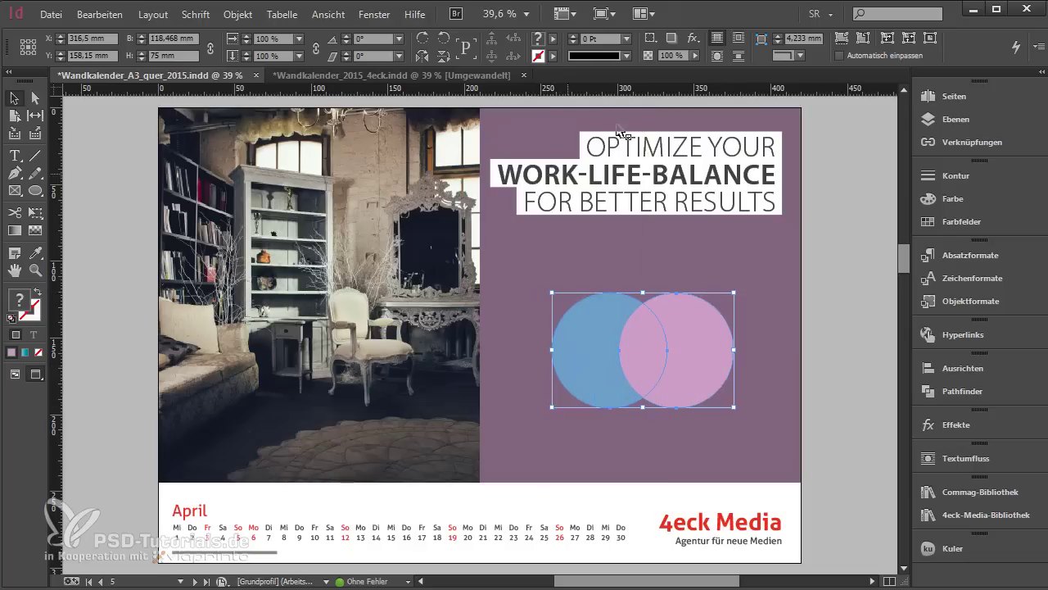
pyautogui.click(693, 38)
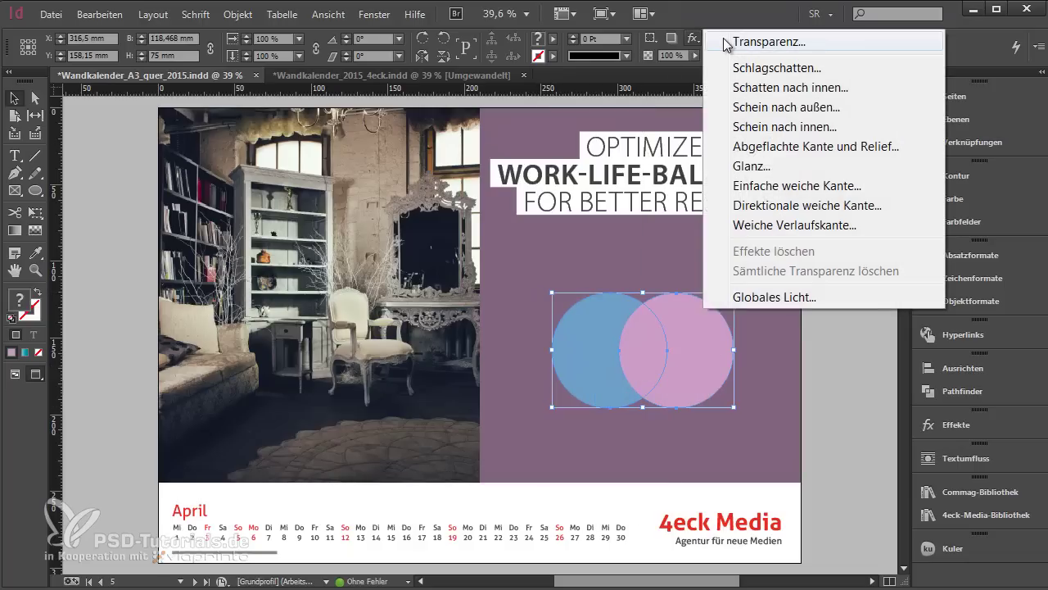
pyautogui.click(726, 43)
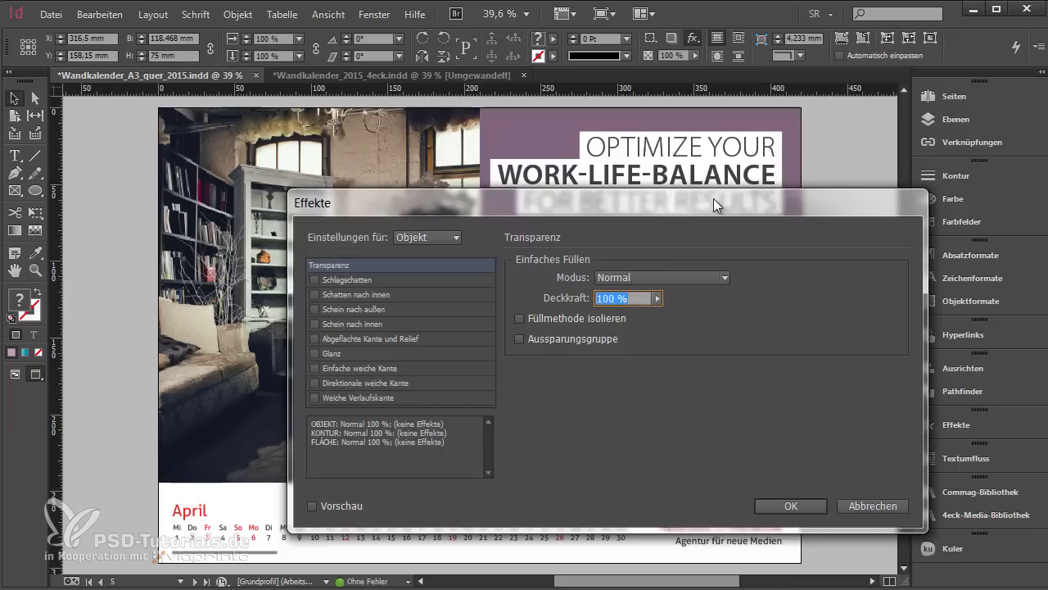
pyautogui.click(686, 273)
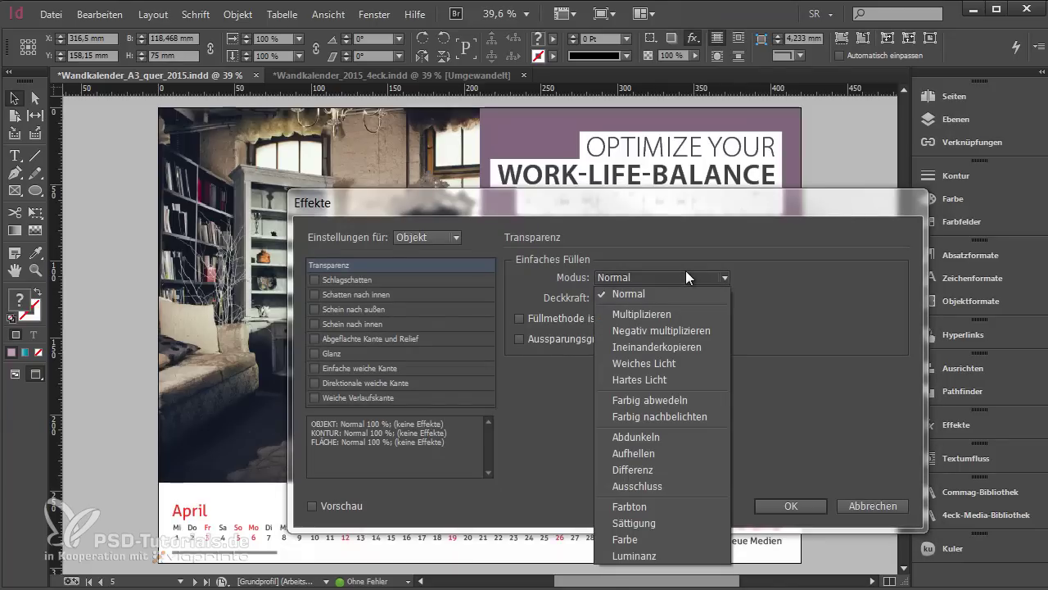
pyautogui.click(710, 330)
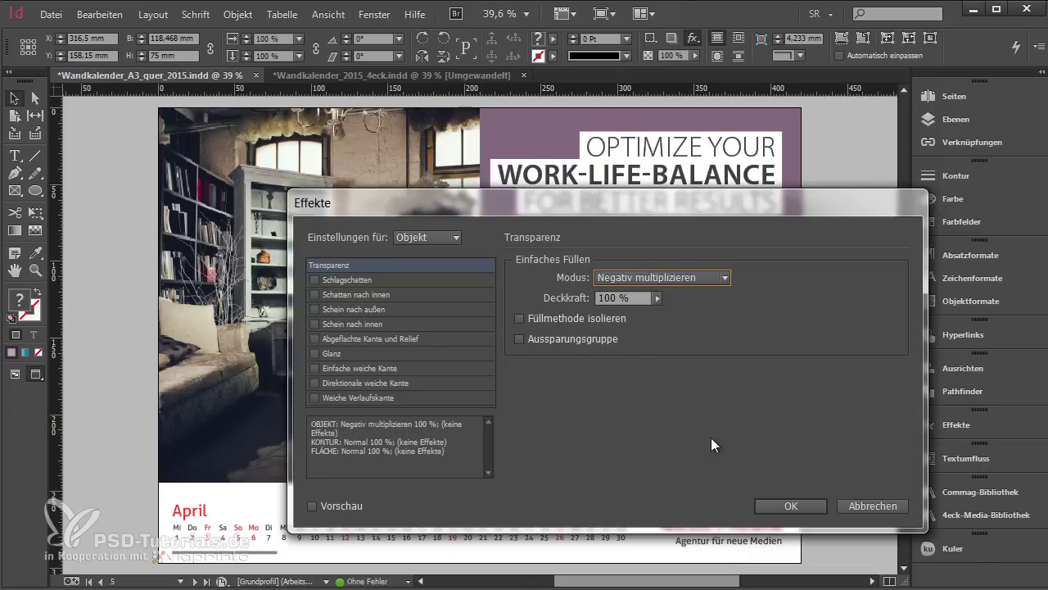
pyautogui.click(786, 506)
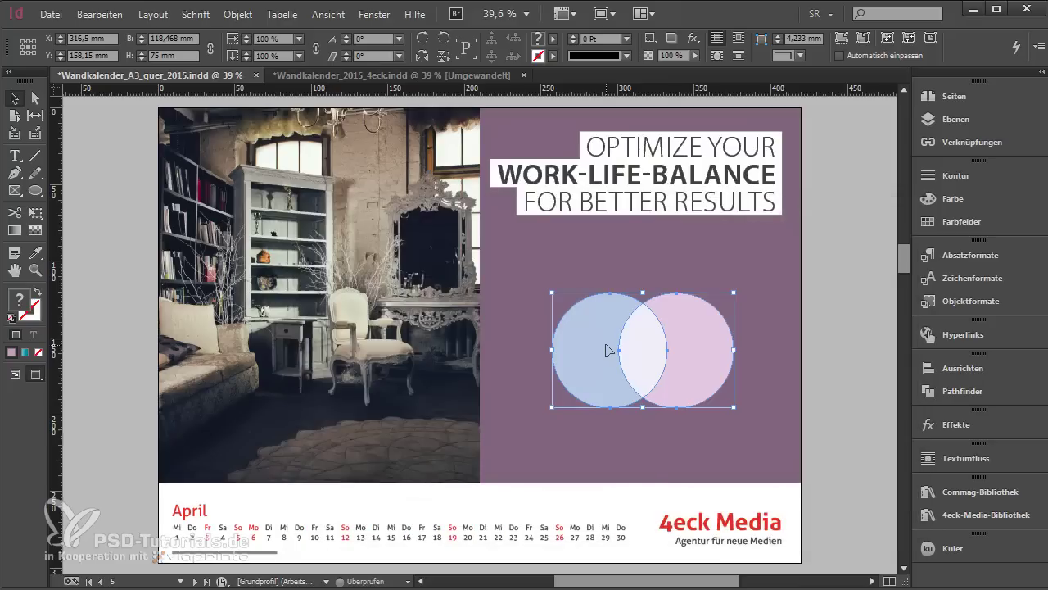
pyautogui.click(825, 385)
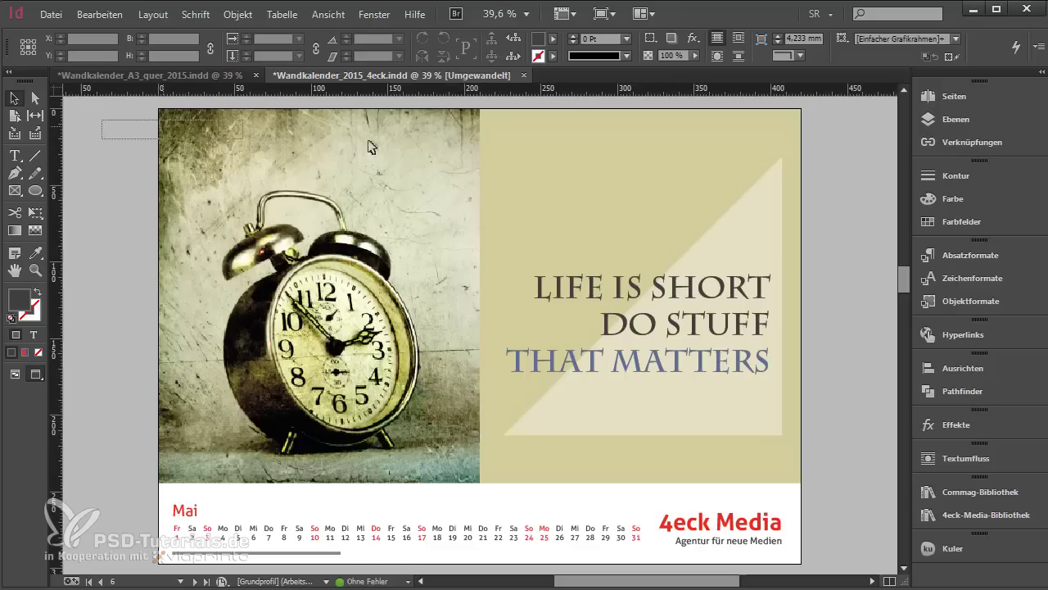
# Copy May's alarm clock photo and beige background from Wandkalender_2015_4eck.indd and paste them at their original position in Wandkalender_A3_quer_2015.indd
pyautogui.click(637, 161)
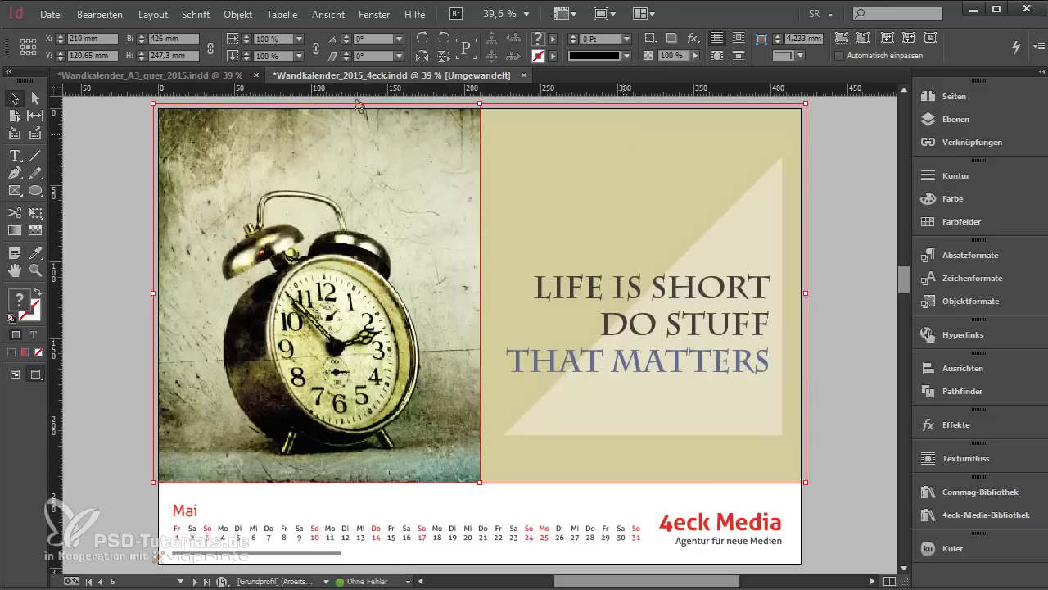
pyautogui.press('BackSpace')
pyautogui.click(111, 22)
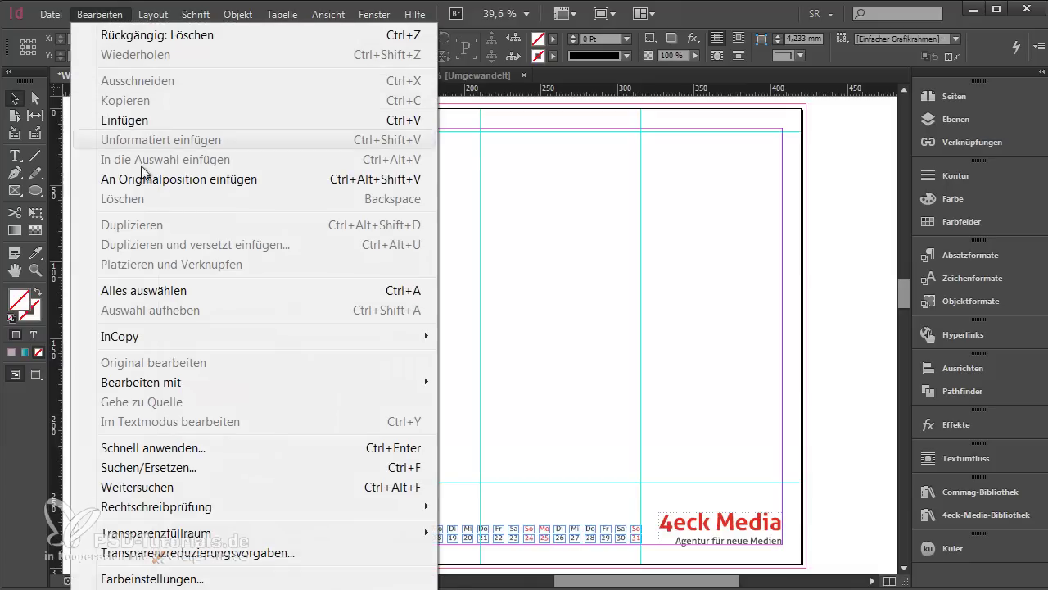
pyautogui.click(144, 178)
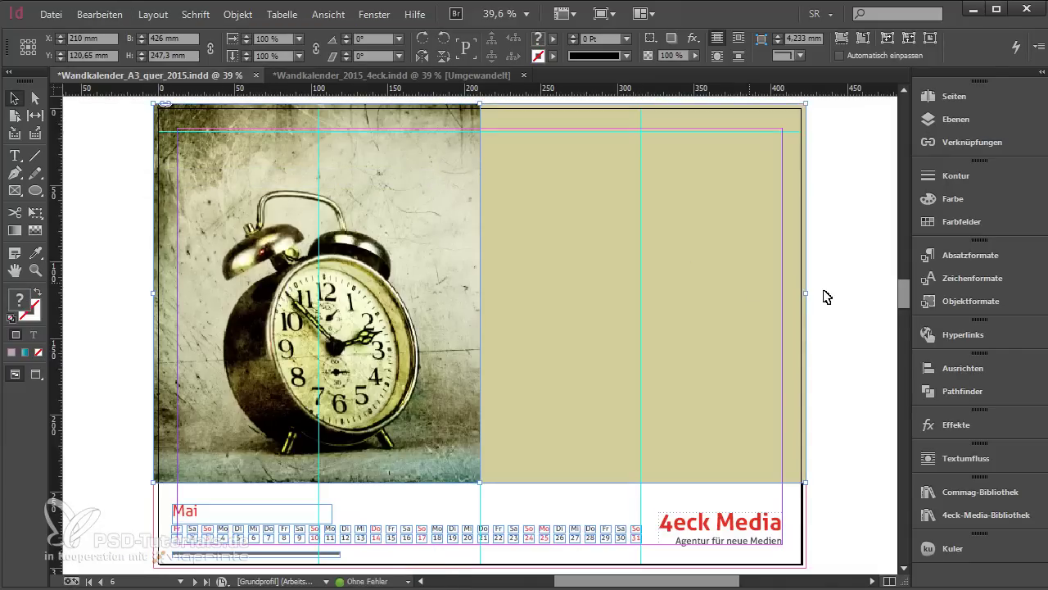
pyautogui.click(827, 297)
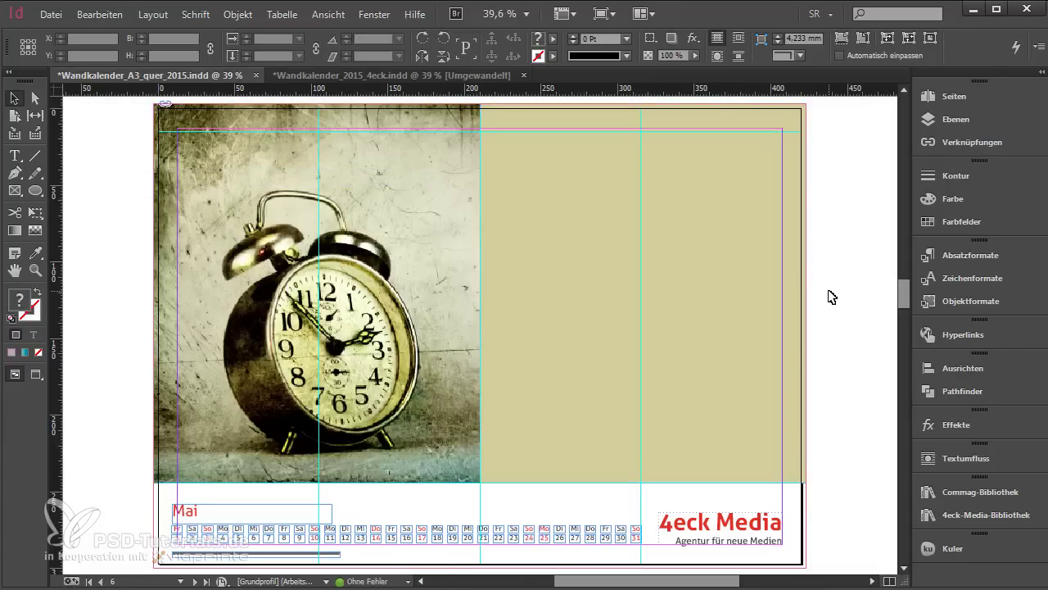
# Create a 181 mm by 181 mm square with the Rectangle tool, starting at the beige area's inner edge
pyautogui.click(35, 191)
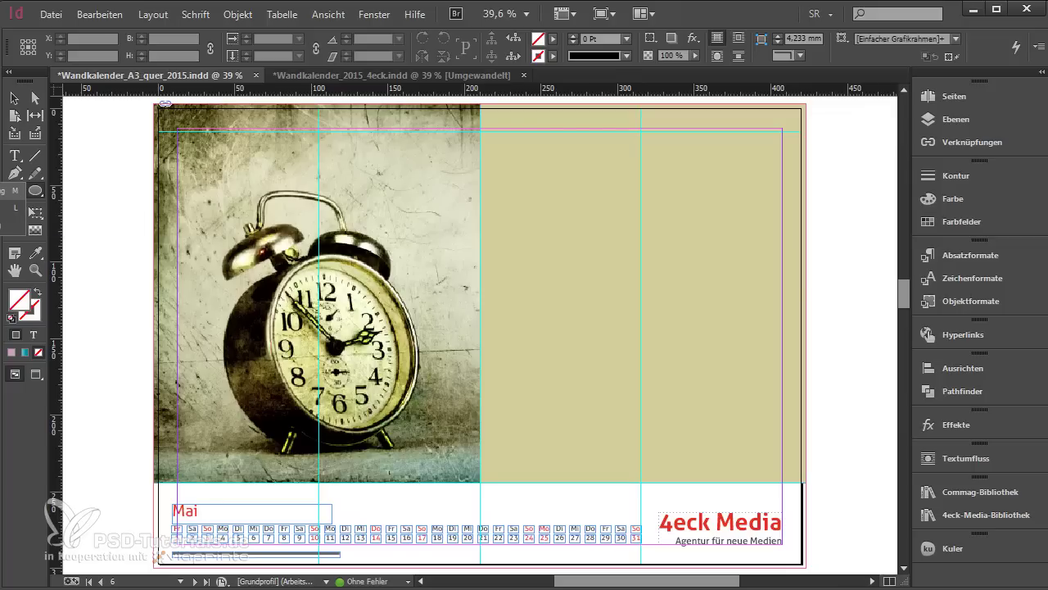
pyautogui.click(17, 190)
pyautogui.click(481, 306)
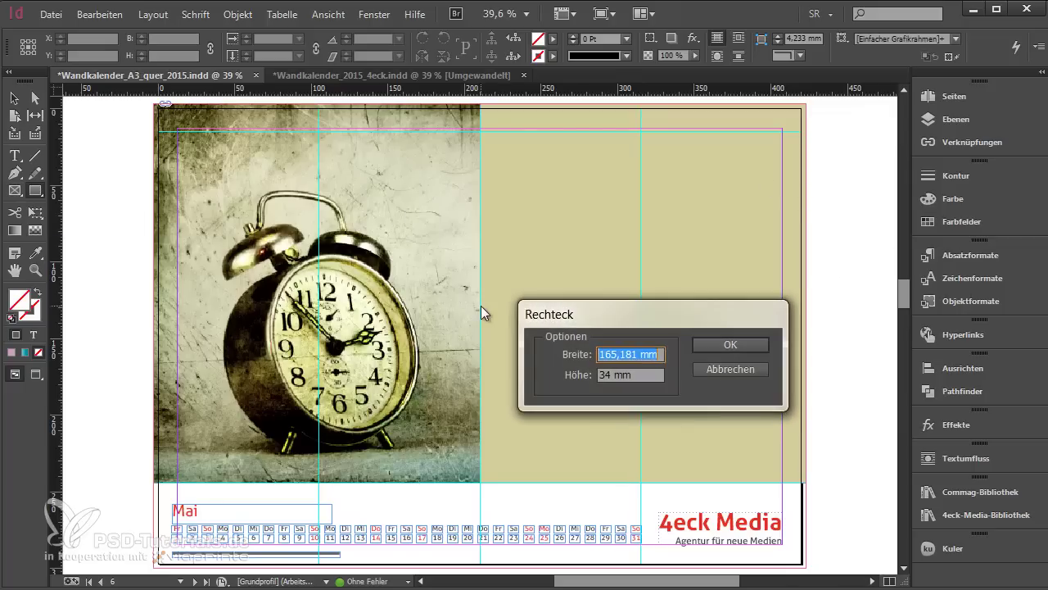
pyautogui.write('181')
pyautogui.press('Tab')
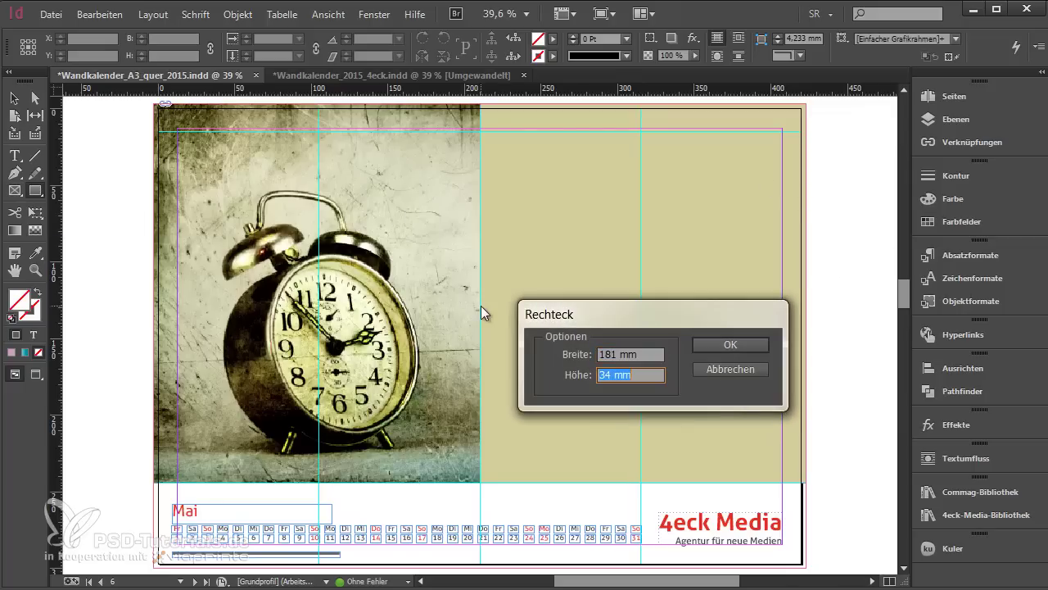
pyautogui.write('181')
pyautogui.press('Return')
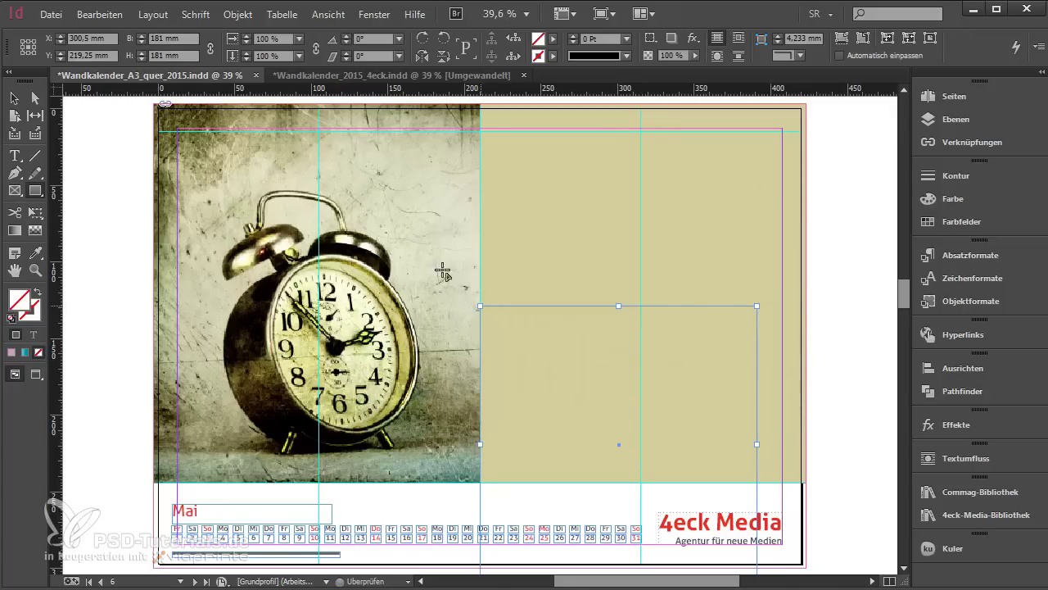
# Fill the square with [Schwarz] and move it against the right margin, centred at X 316.8 mm, Y 136 mm
pyautogui.click(553, 38)
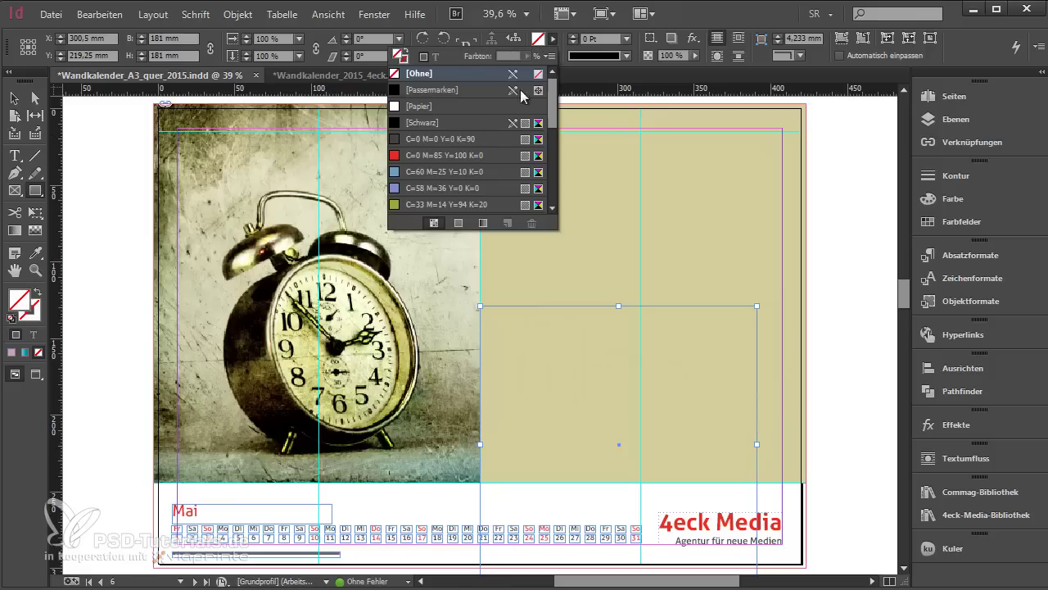
pyautogui.click(455, 122)
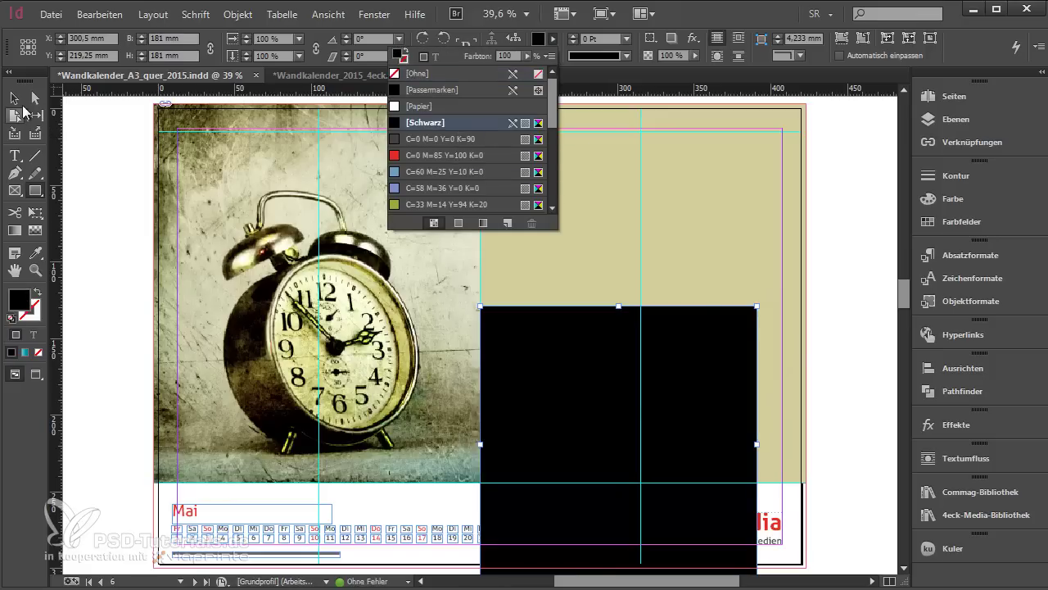
pyautogui.click(15, 99)
pyautogui.moveTo(606, 401); pyautogui.dragTo(634, 277)
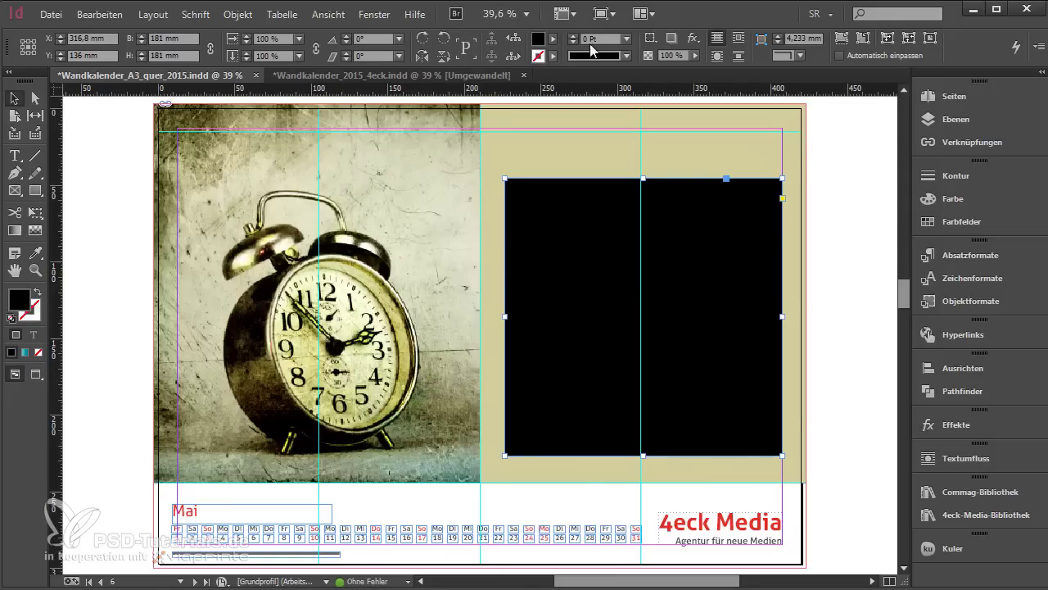
# Set the black square's transparency mode to Weiches Licht
pyautogui.click(696, 41)
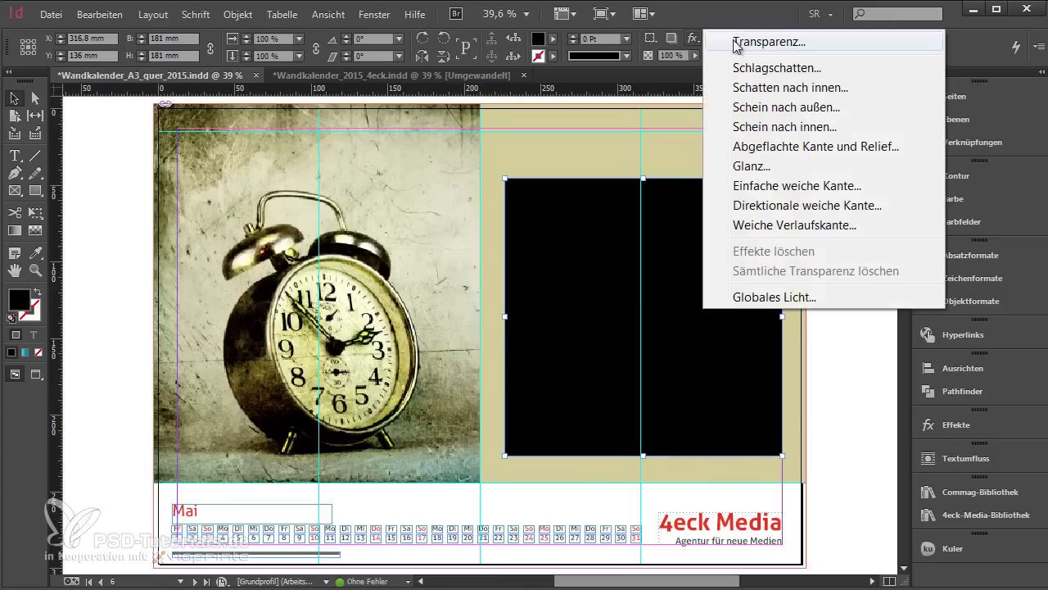
pyautogui.click(741, 41)
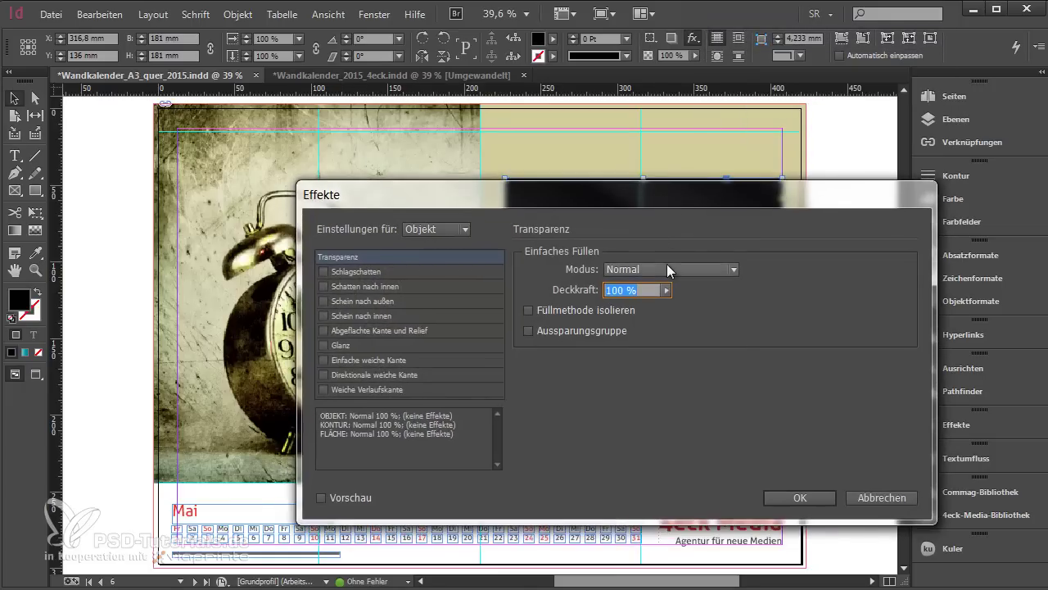
pyautogui.click(667, 267)
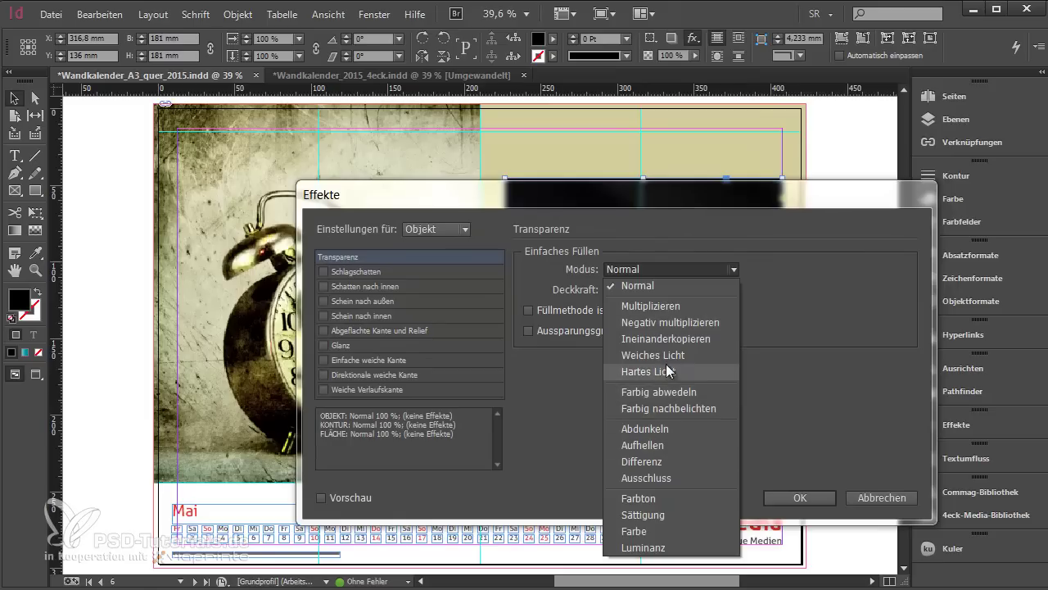
pyautogui.click(665, 354)
pyautogui.click(799, 498)
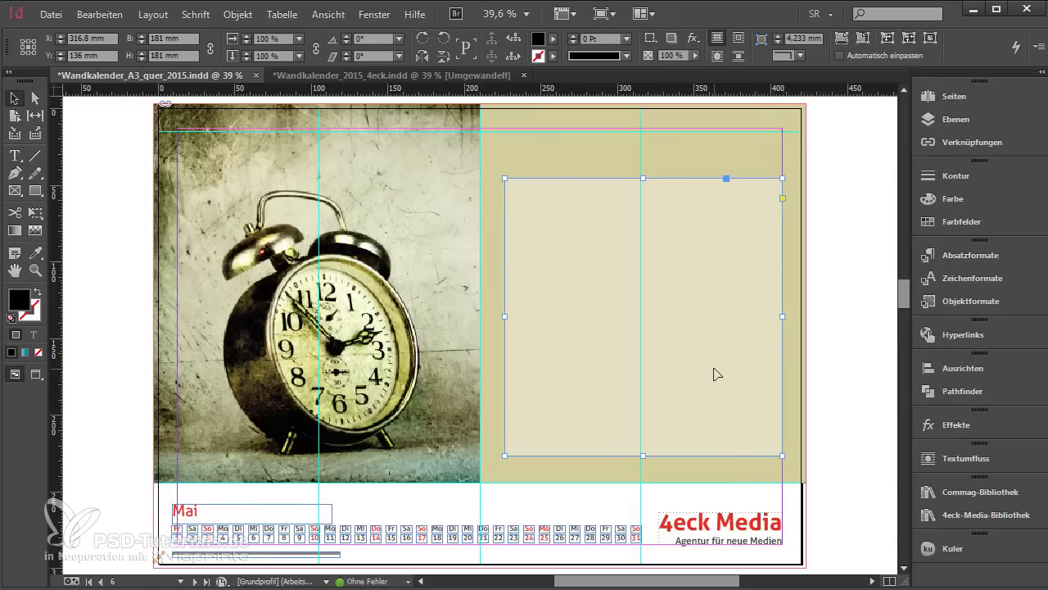
# Remove the square's upper-left anchor point to turn it into a right triangle, and deselect it
pyautogui.click(21, 175)
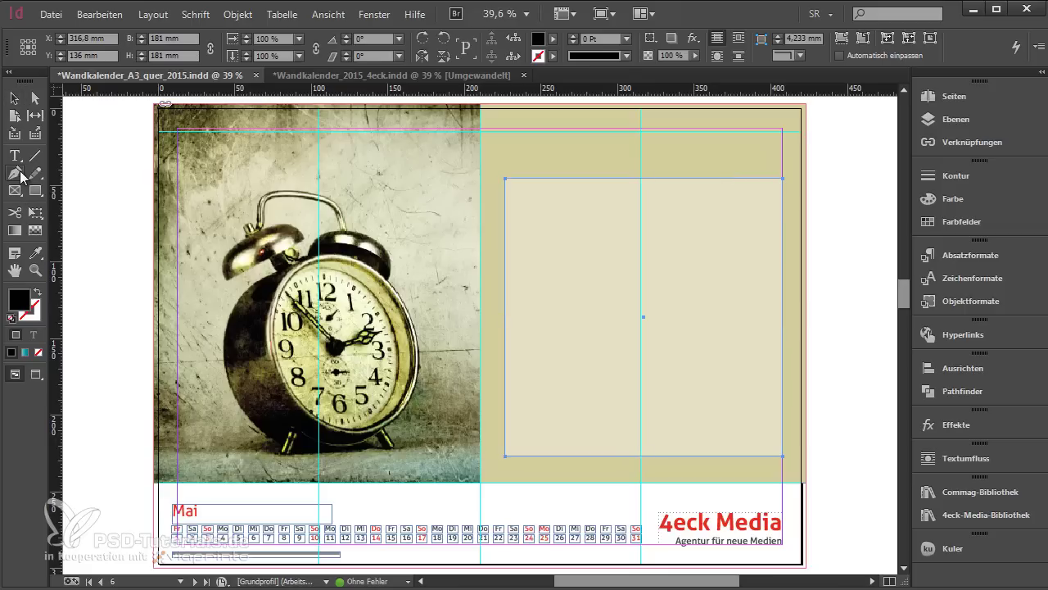
pyautogui.click(508, 179)
pyautogui.click(14, 97)
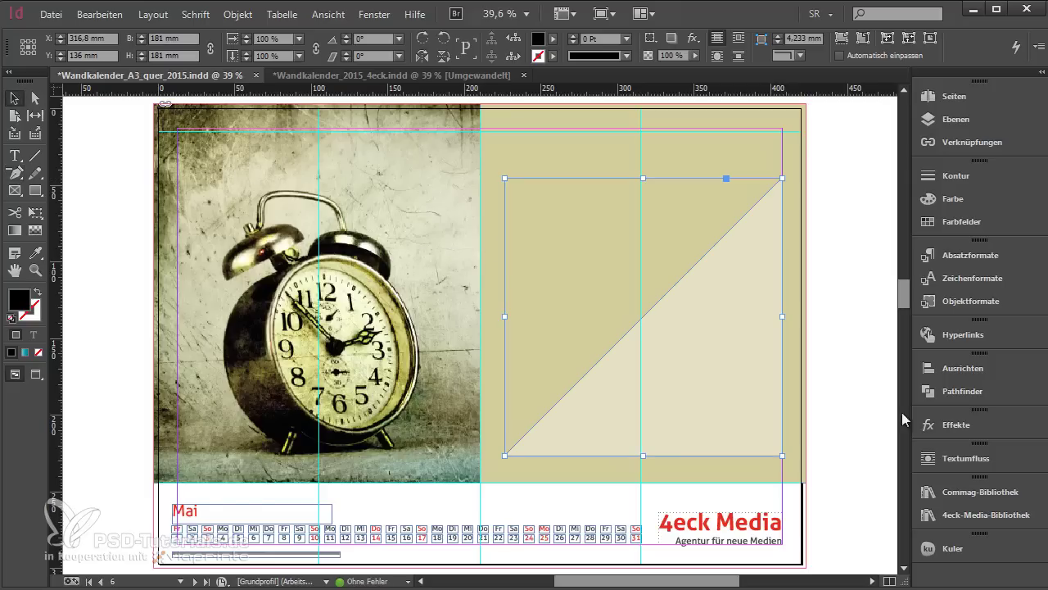
pyautogui.click(872, 411)
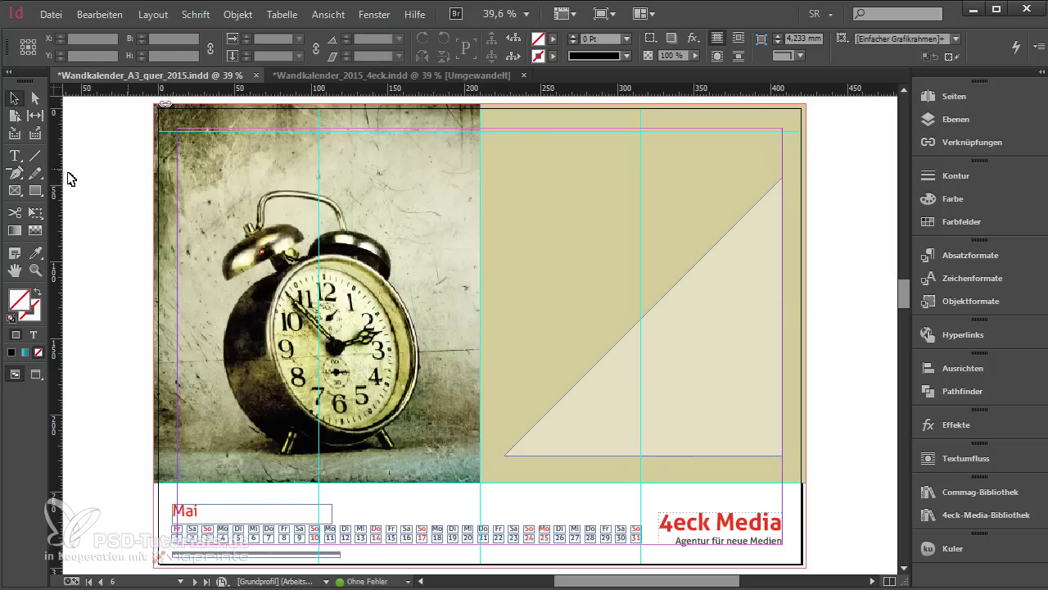
# Create a text frame about 189 mm by 127 mm over the triangle, ending at the right margin, and choose the Charlemagne Std font
pyautogui.click(15, 156)
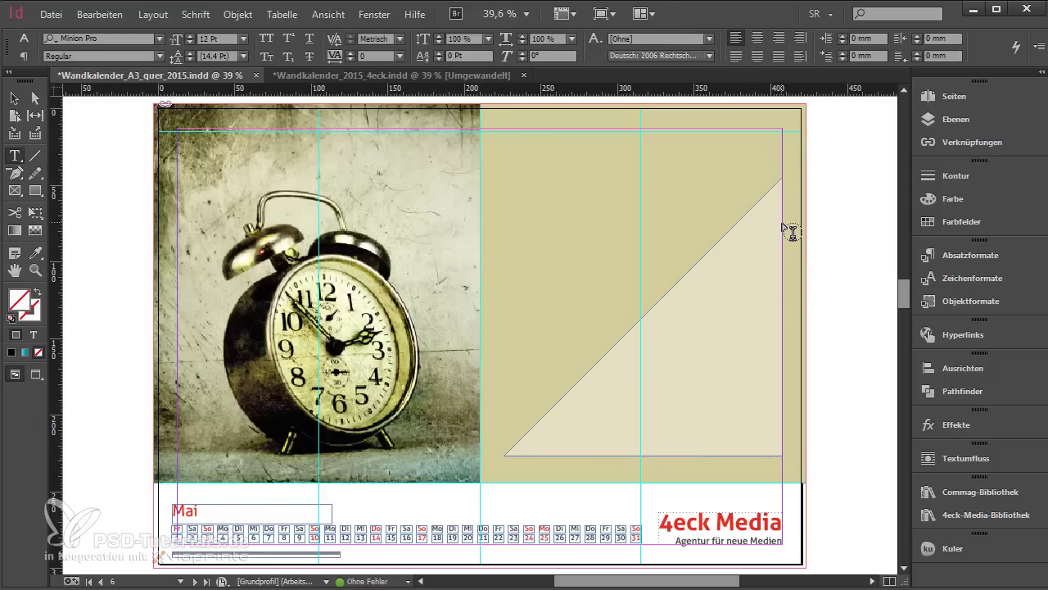
pyautogui.moveTo(783, 222); pyautogui.dragTo(493, 417)
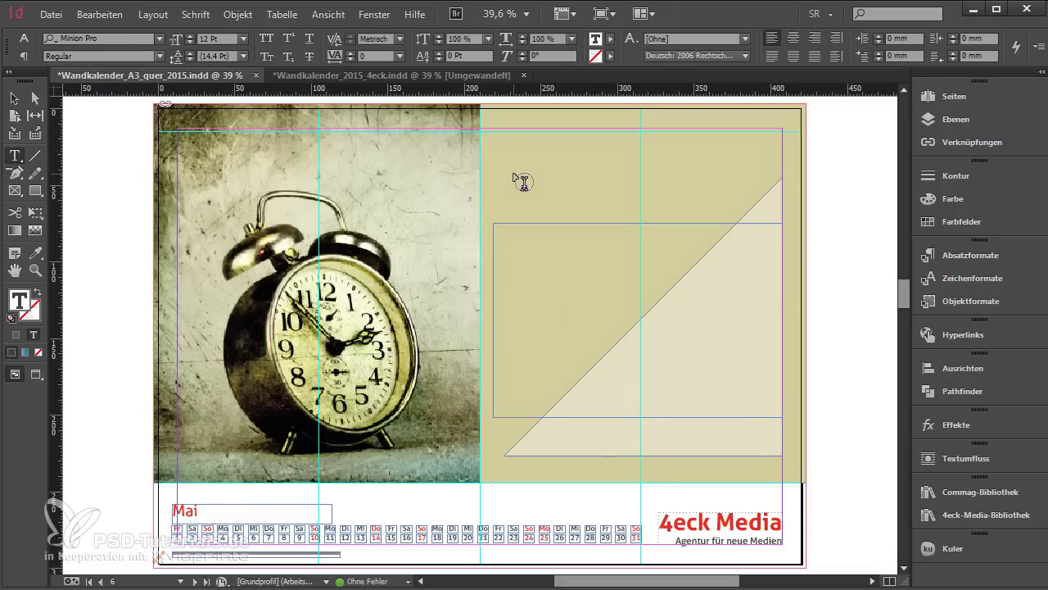
pyautogui.click(135, 39)
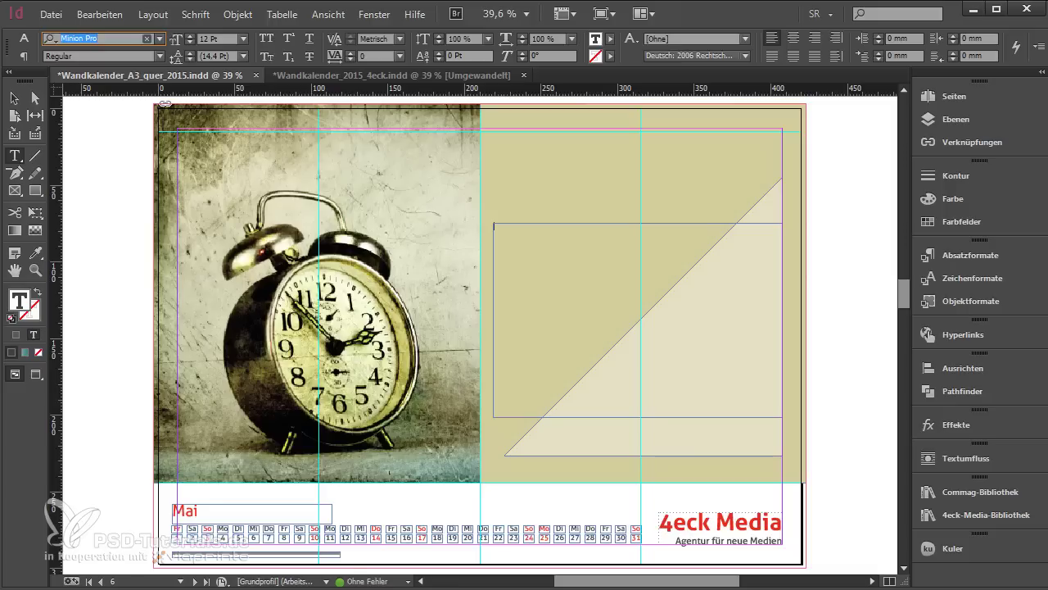
pyautogui.press('BackSpace')
pyautogui.write('char')
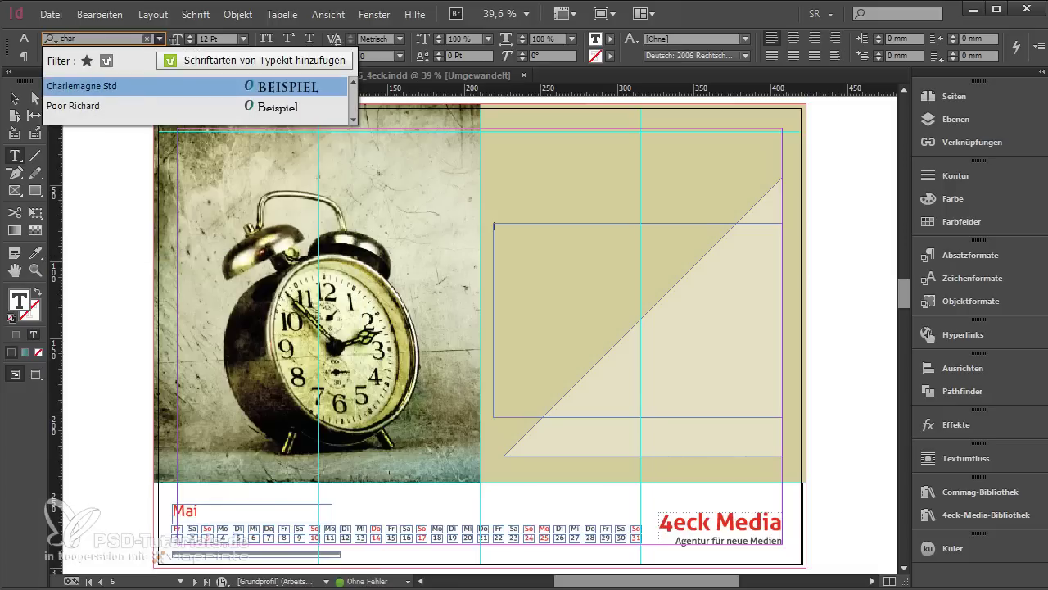
pyautogui.press('Return')
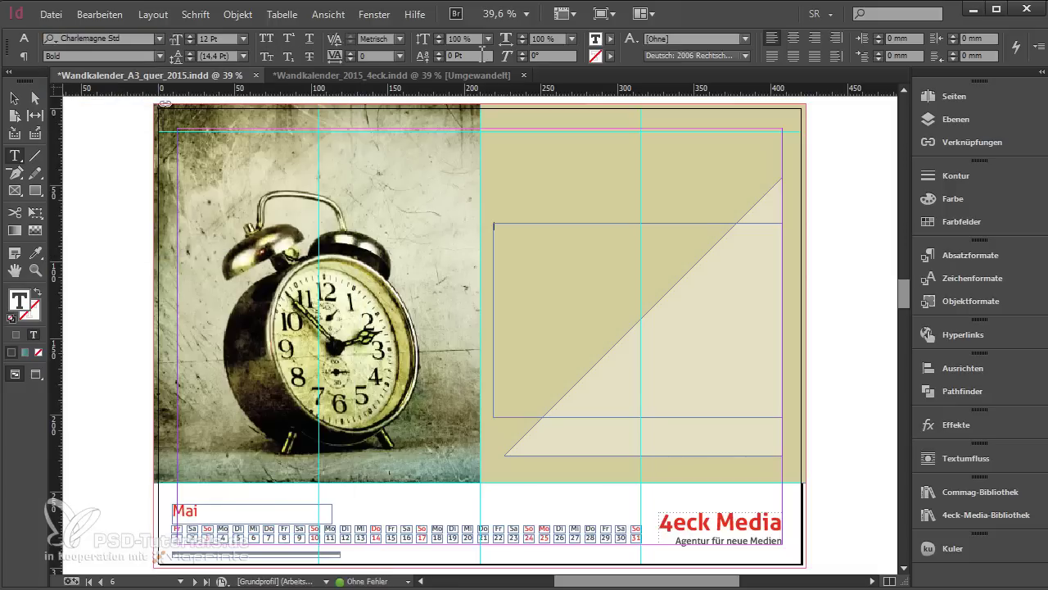
# Right-align the text and set it to 57 Pt in all capitals
pyautogui.click(815, 38)
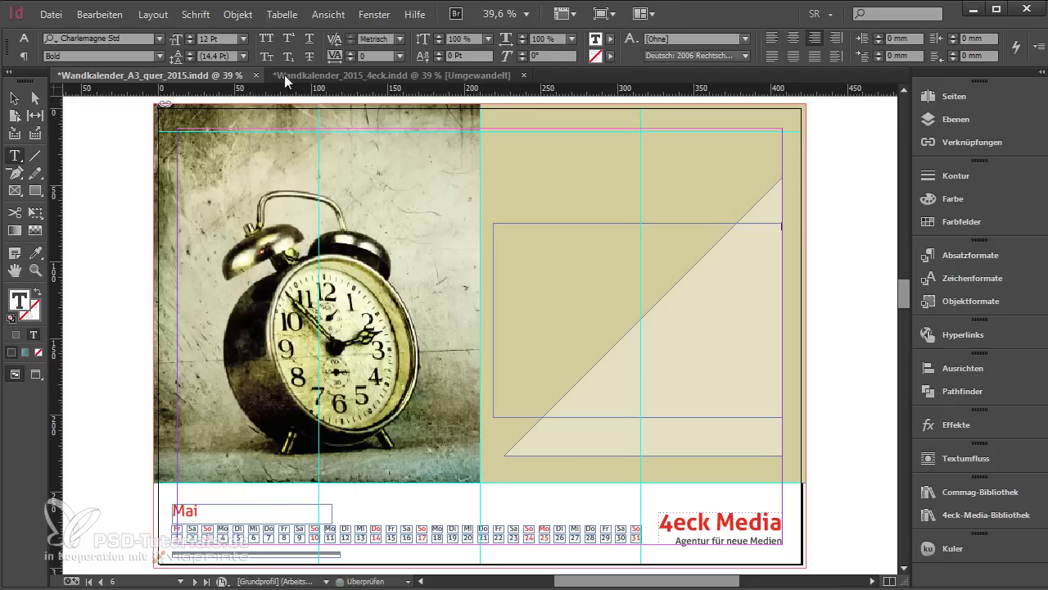
pyautogui.doubleClick(218, 34)
pyautogui.write('57+')
pyautogui.press('Return')
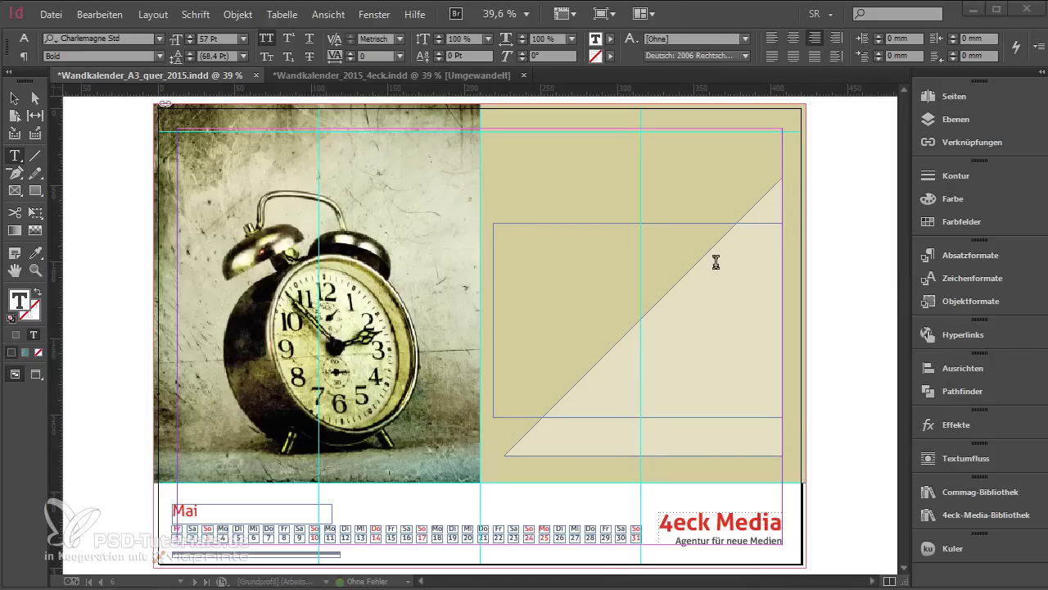
# Enter the three-line headline "LIFE IS SHORT", "DO STUFF", "THAT MATTERS" in the text frame
pyautogui.write('LIFE IS SHORT')
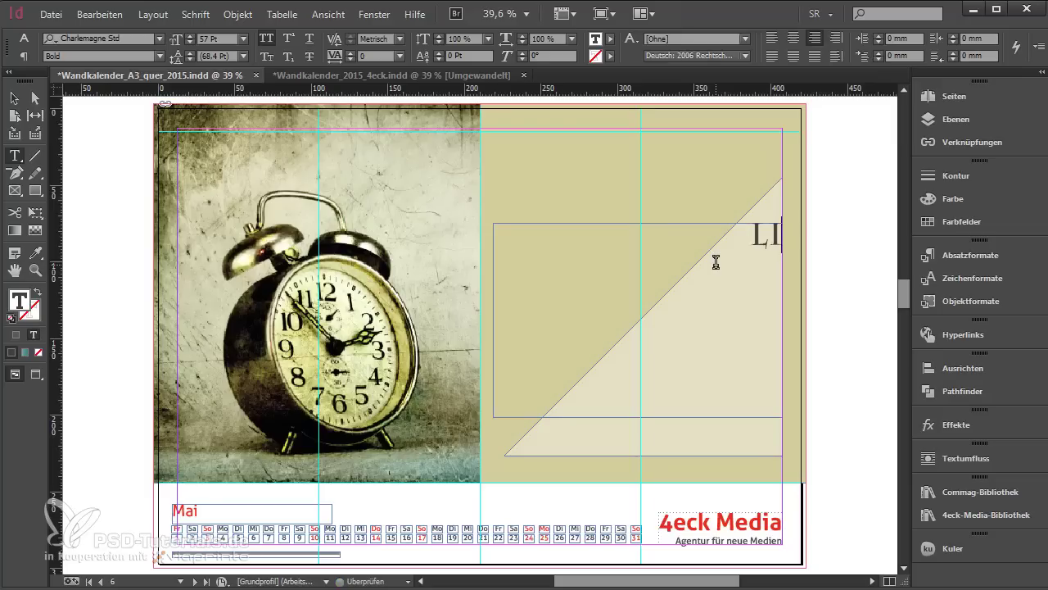
pyautogui.press('Return')
pyautogui.write('DO')
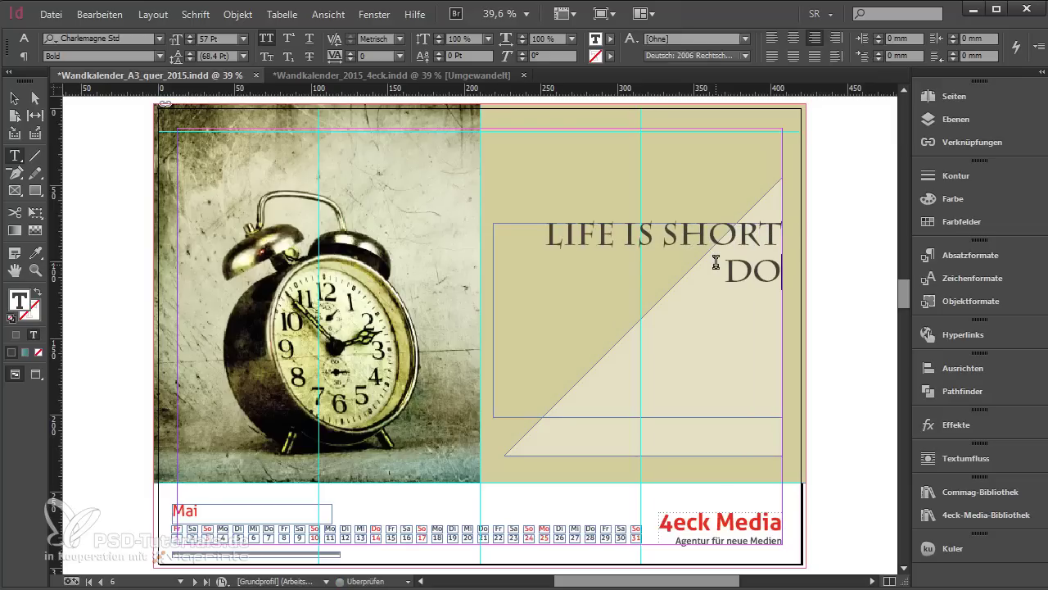
pyautogui.write(' STUFF THAT MATTERS')
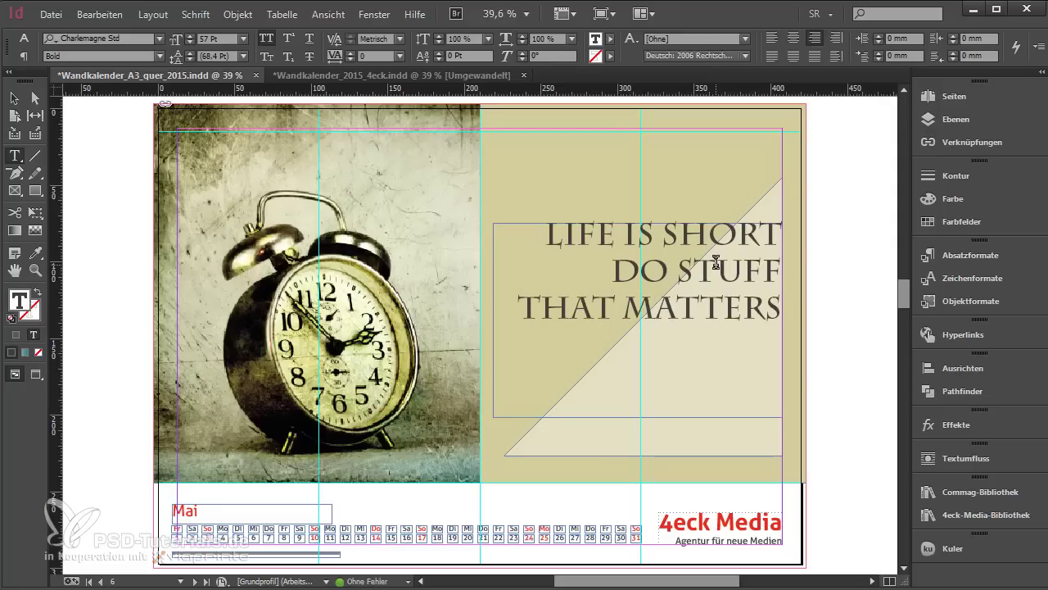
# Color the headline's last line, "THAT MATTERS", with the swatch C=58 M=36 Y=0 K=0
pyautogui.hotkey('shift', 'Home')
pyautogui.click(610, 39)
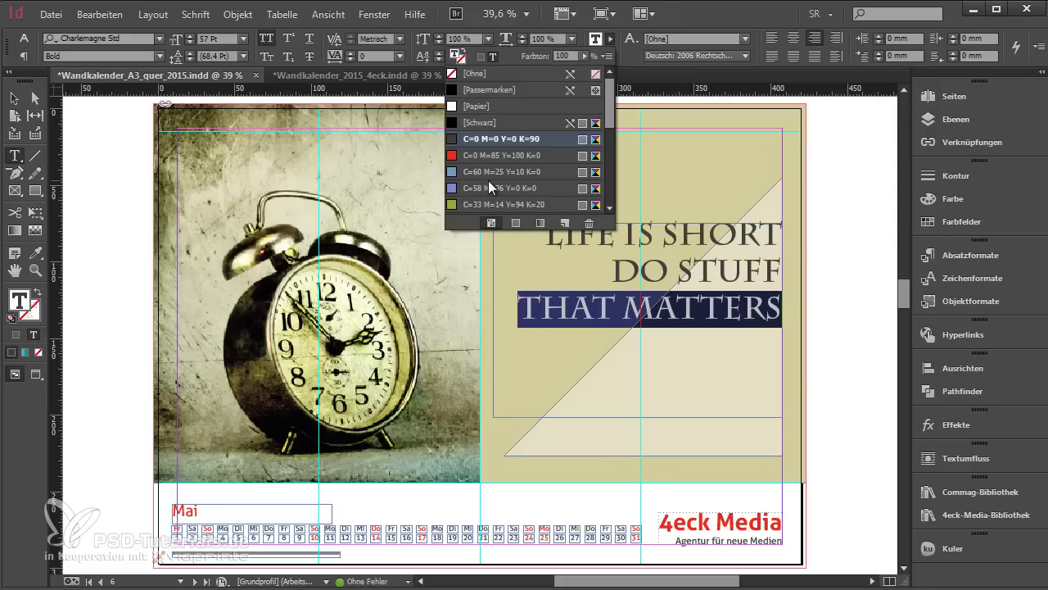
pyautogui.scroll(-2, 488, 180)
pyautogui.click(489, 157)
# Shorten the headline frame to 62.416 mm high, lower it to Y 158.792 mm on the triangle, and preview the page without guides
pyautogui.click(14, 98)
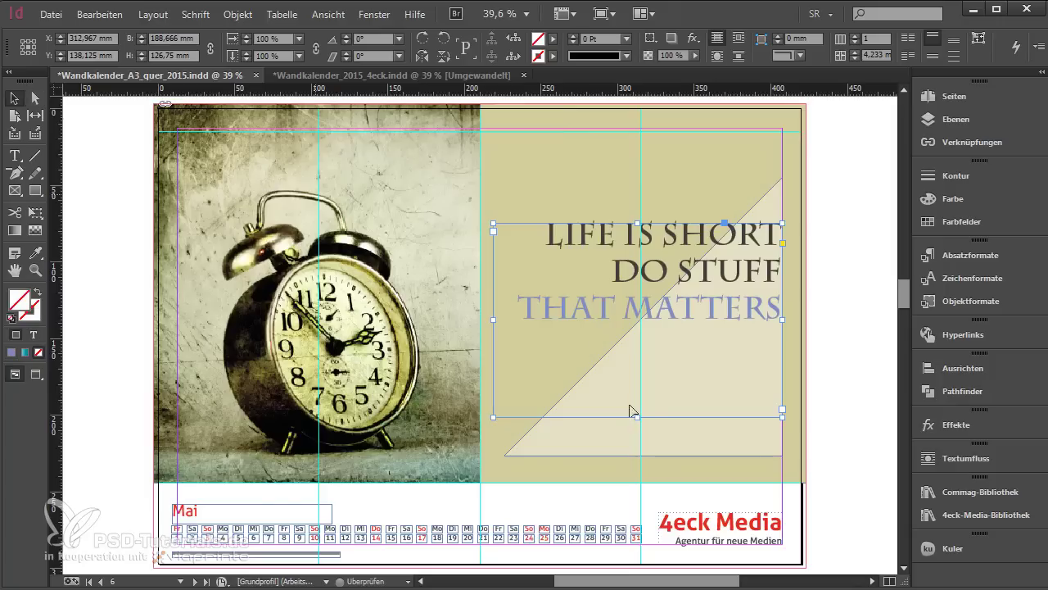
pyautogui.moveTo(636, 417); pyautogui.dragTo(658, 398)
pyautogui.press('w')
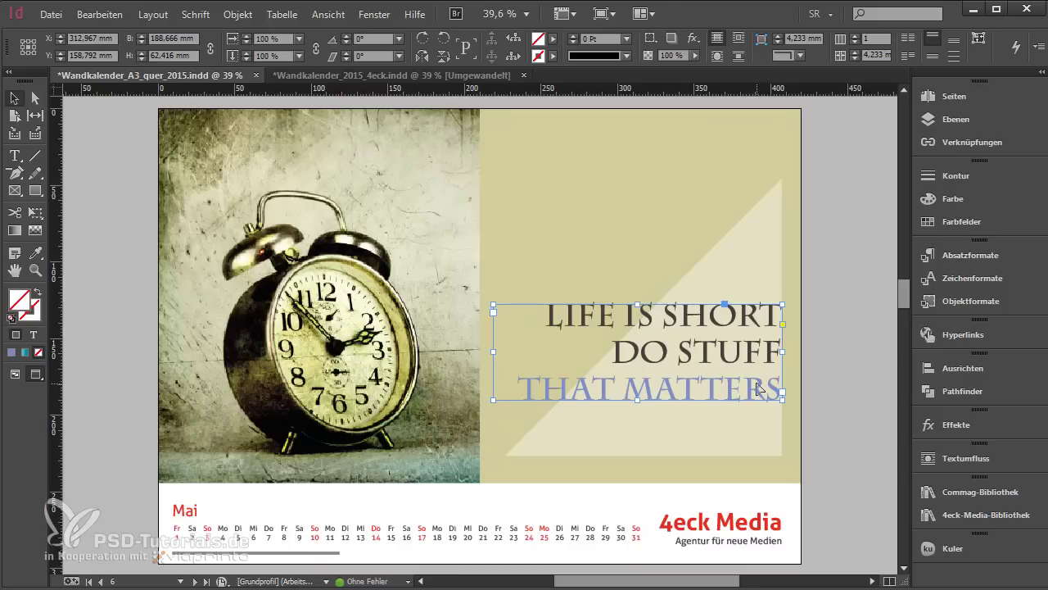
# Nudge the headline frame left to X 305.467 mm and check its spacing from the triangle's right edge up close
pyautogui.hotkey('shift', 'Left')
pyautogui.hotkey('shift', 'Left')
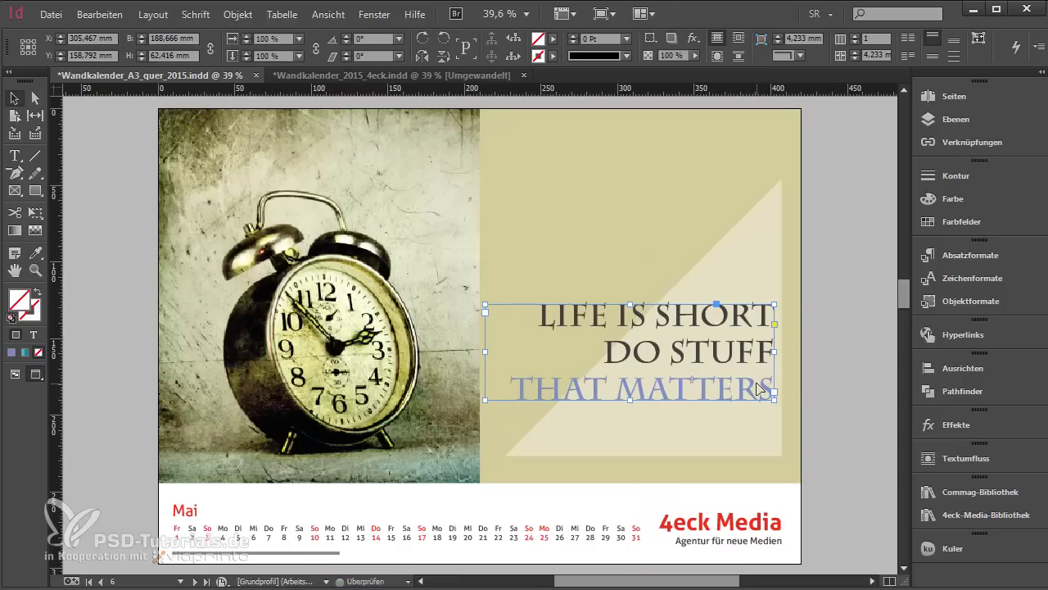
pyautogui.hotkey('shift', 'Left')
pyautogui.scroll(5, 771, 386)
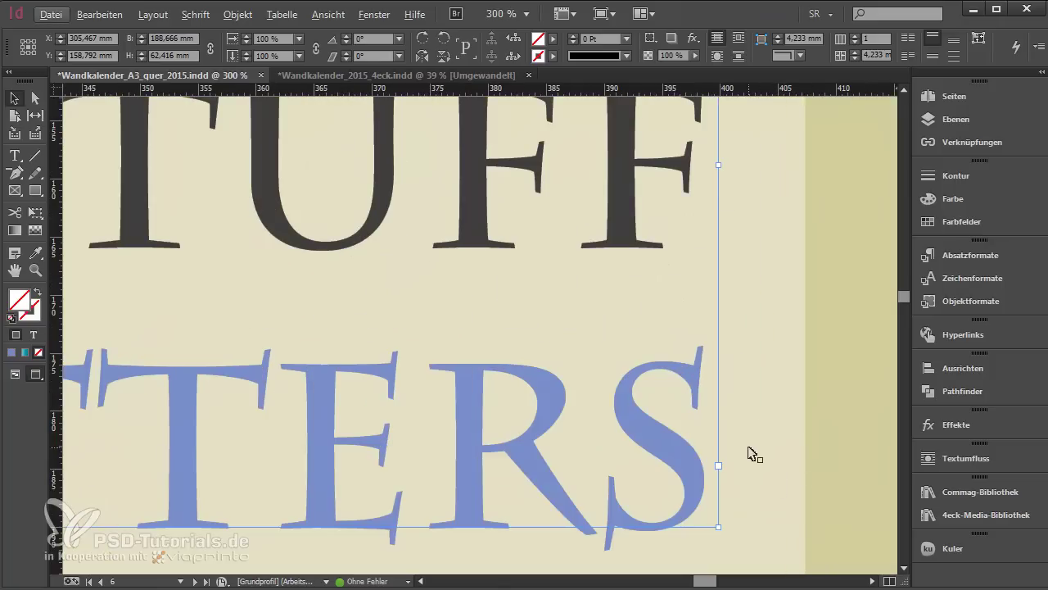
pyautogui.scroll(-1, 754, 453)
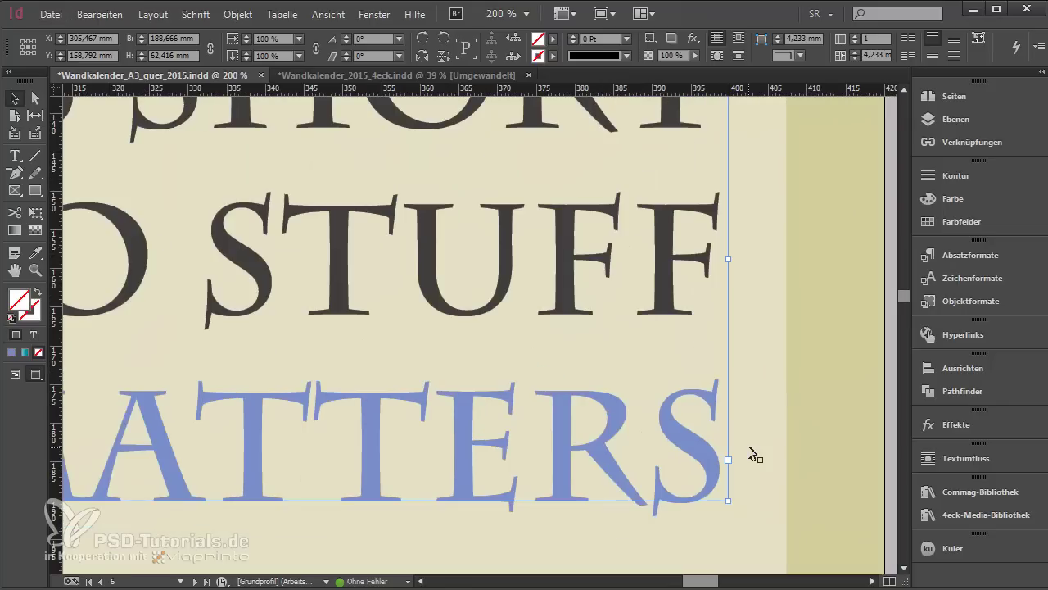
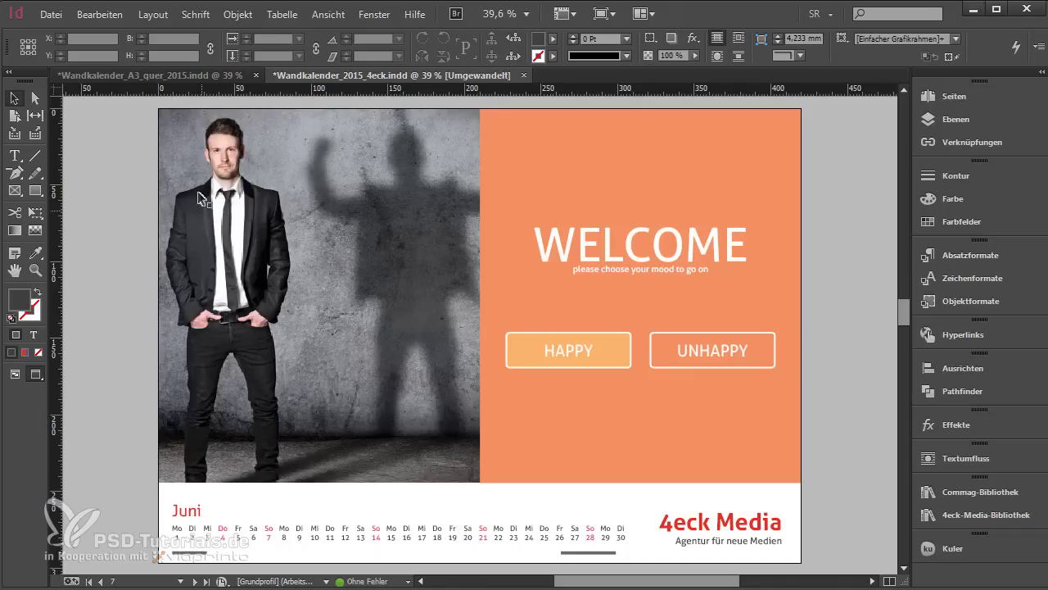
# In Wandkalender_A3_quer_2015.indd, add a text frame about 171 × 53.5 mm on June's orange area with "WELCOME" above "please" in [Papier]
pyautogui.click(172, 78)
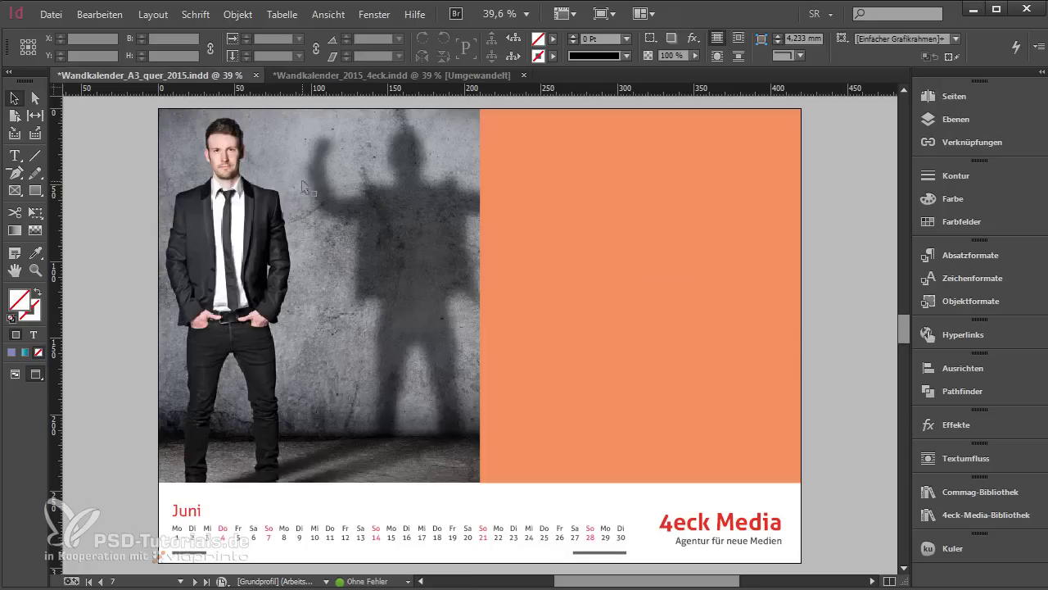
pyautogui.press('w')
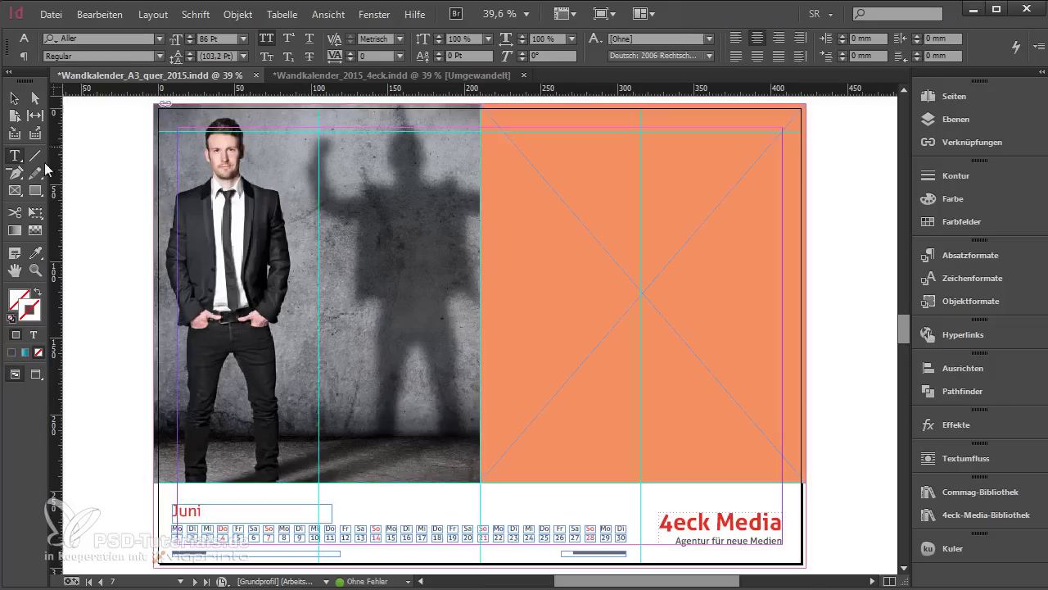
pyautogui.press('t')
pyautogui.moveTo(507, 189); pyautogui.dragTo(771, 270)
pyautogui.click(609, 41)
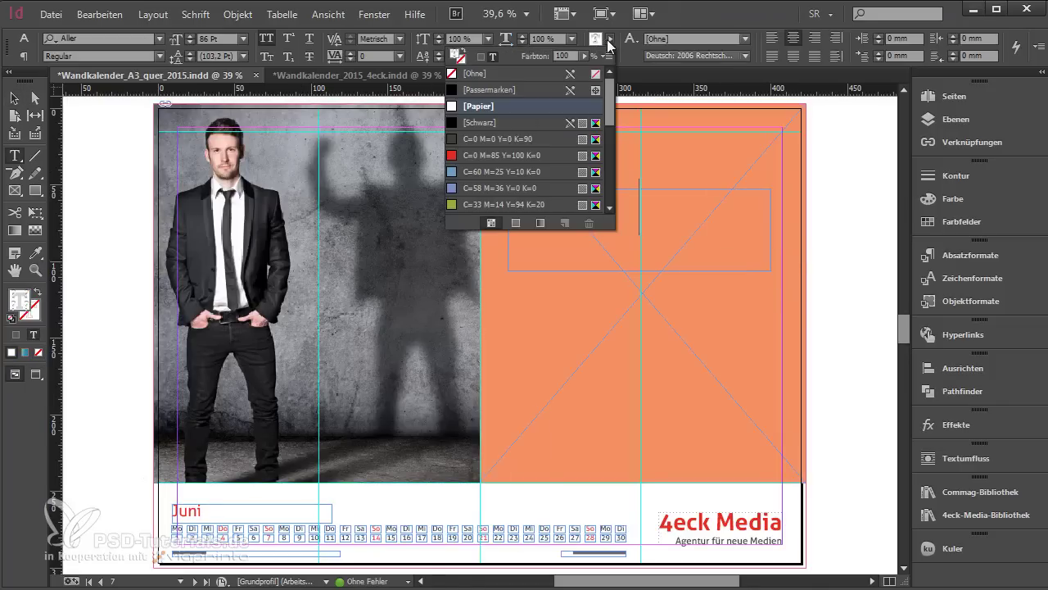
pyautogui.click(510, 107)
pyautogui.click(639, 215)
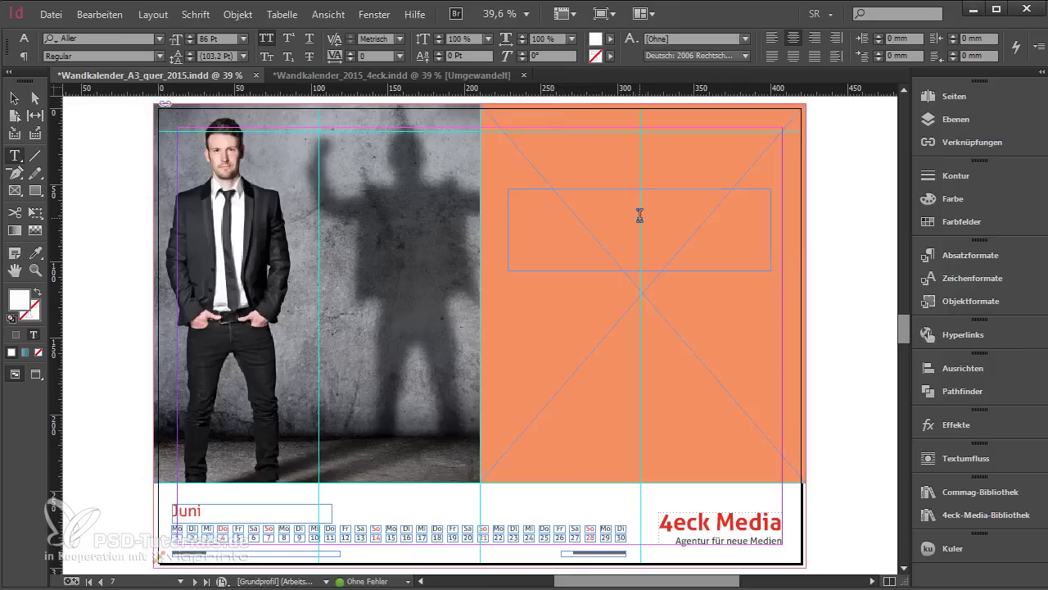
pyautogui.write('WELCOME')
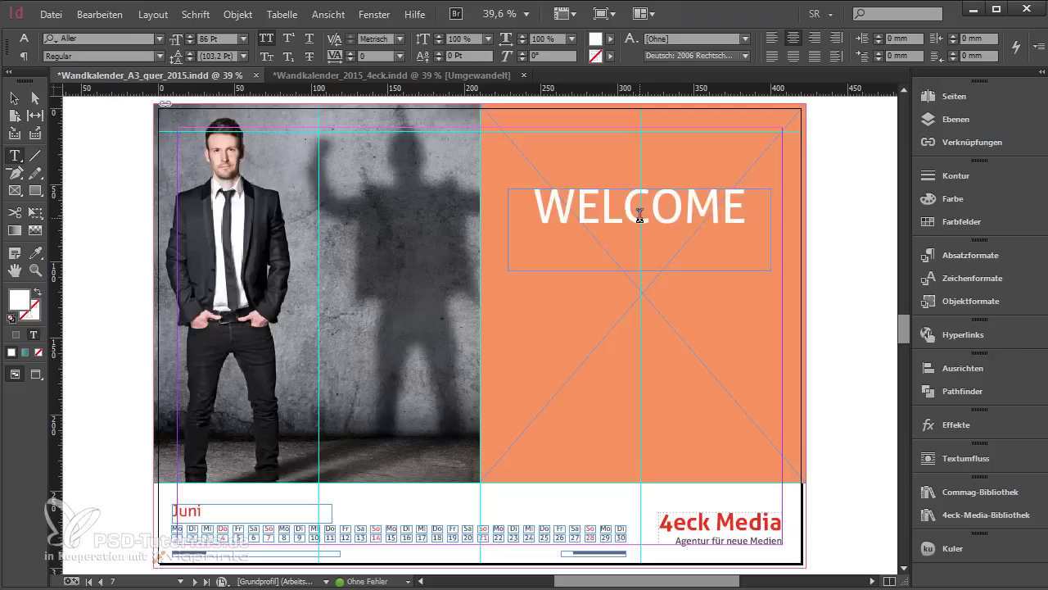
# Enlarge the headline frame to about 58.8 mm high and format its second-line word "please" at 16 pt without all caps
pyautogui.press('Escape')
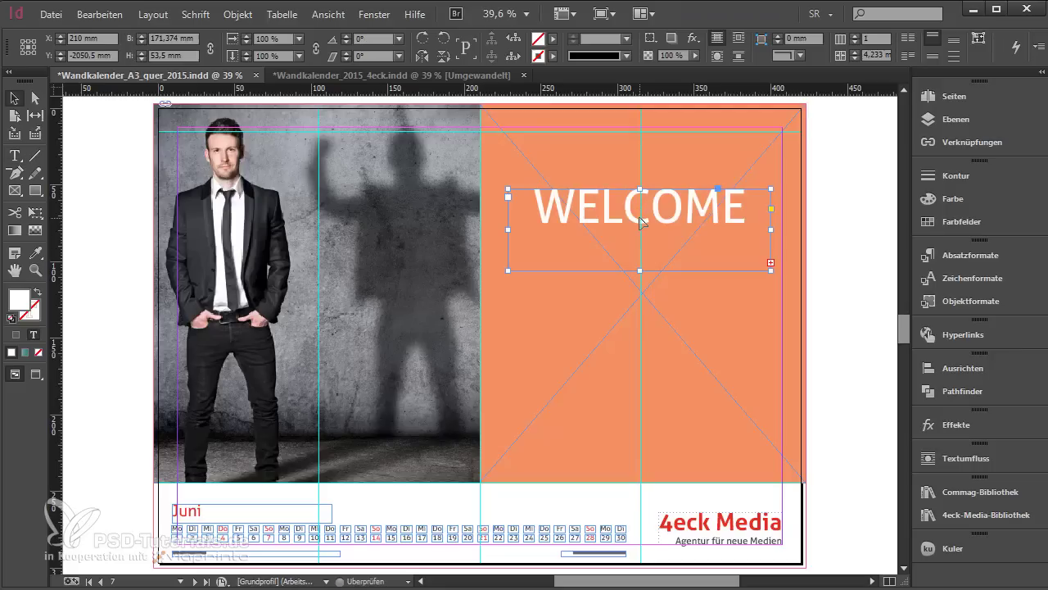
pyautogui.moveTo(639, 271); pyautogui.dragTo(642, 279)
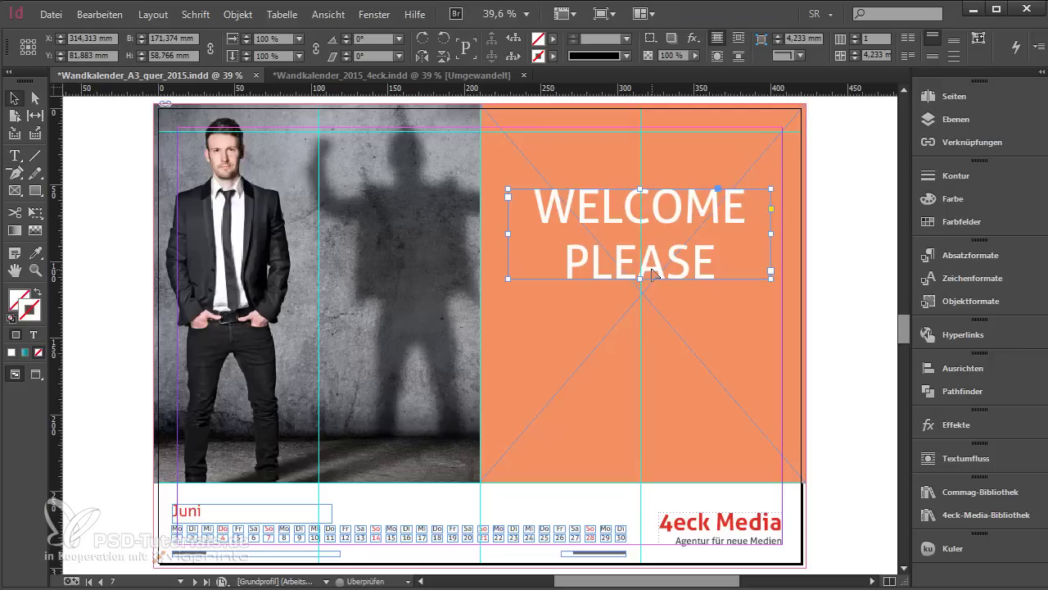
pyautogui.doubleClick(713, 270)
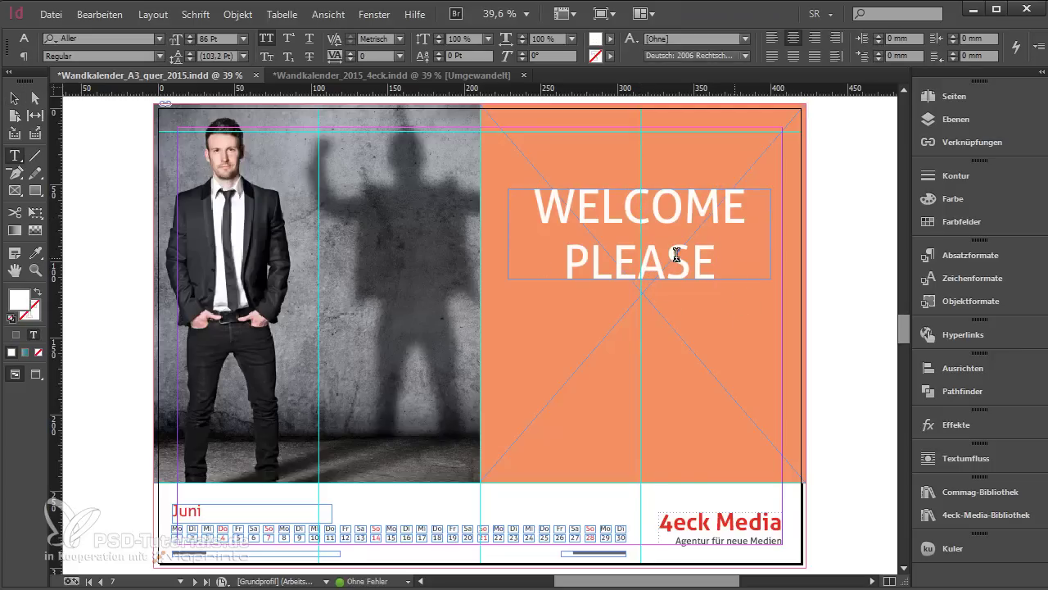
pyautogui.doubleClick(676, 255)
pyautogui.click(209, 38)
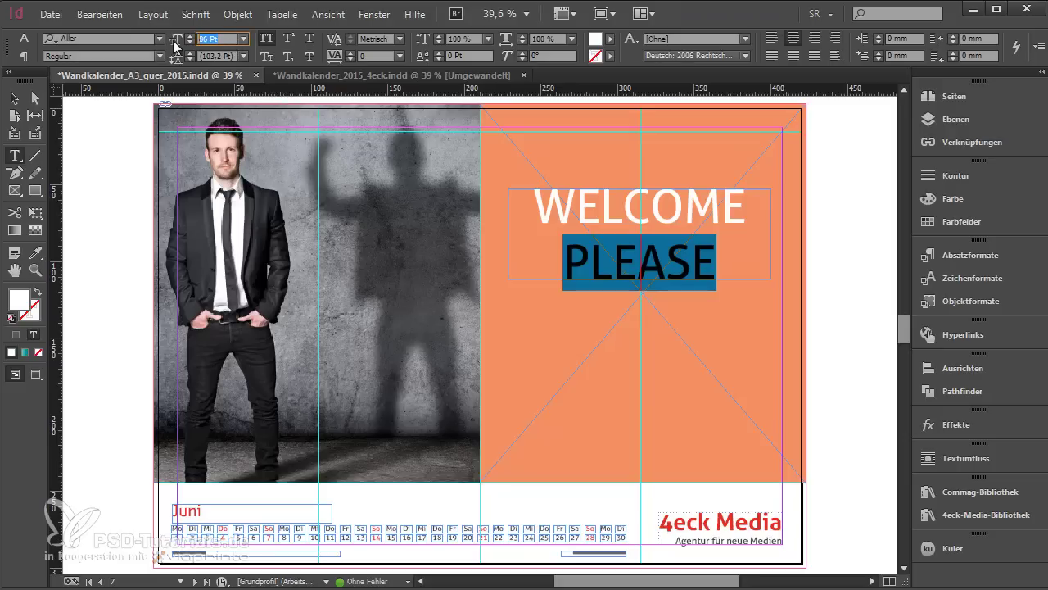
pyautogui.write('16')
pyautogui.press('Tab')
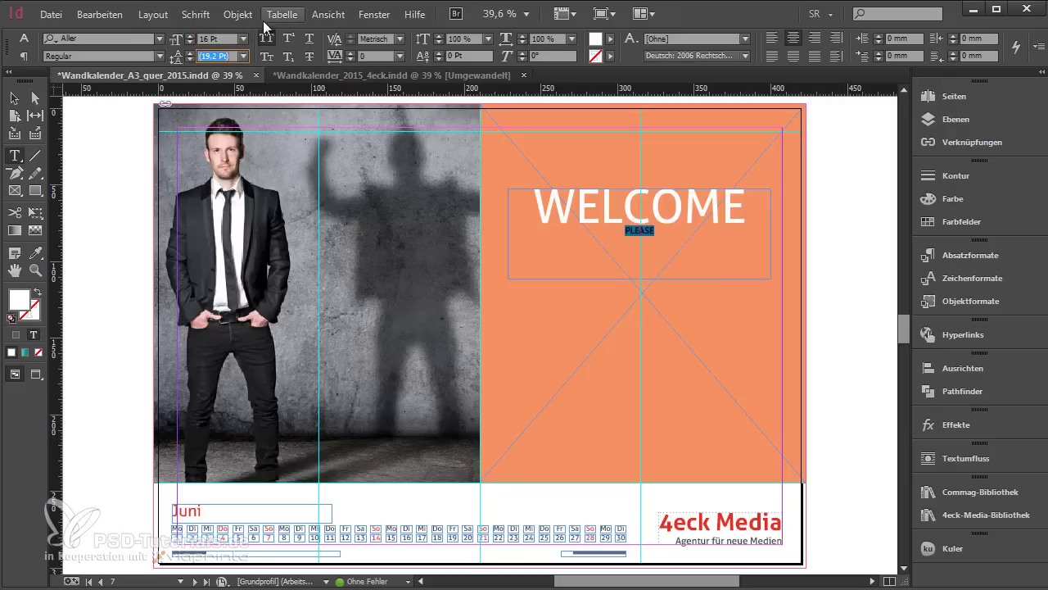
pyautogui.click(267, 38)
# Complete the second line as "please choose your mood to go on" and shorten the headline frame to about 29 mm high
pyautogui.click(638, 214)
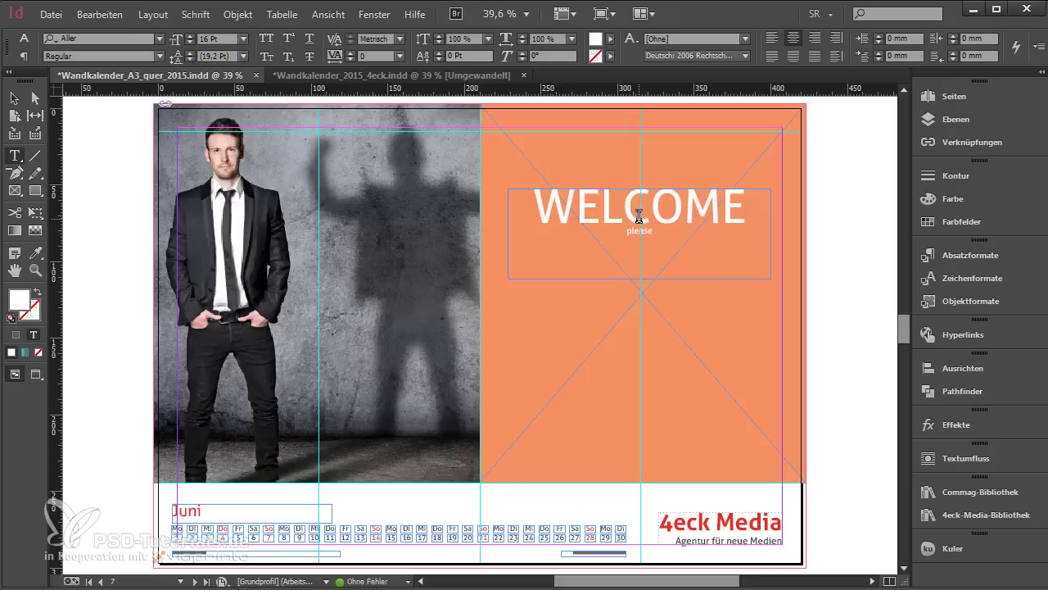
pyautogui.write('choose your mood to')
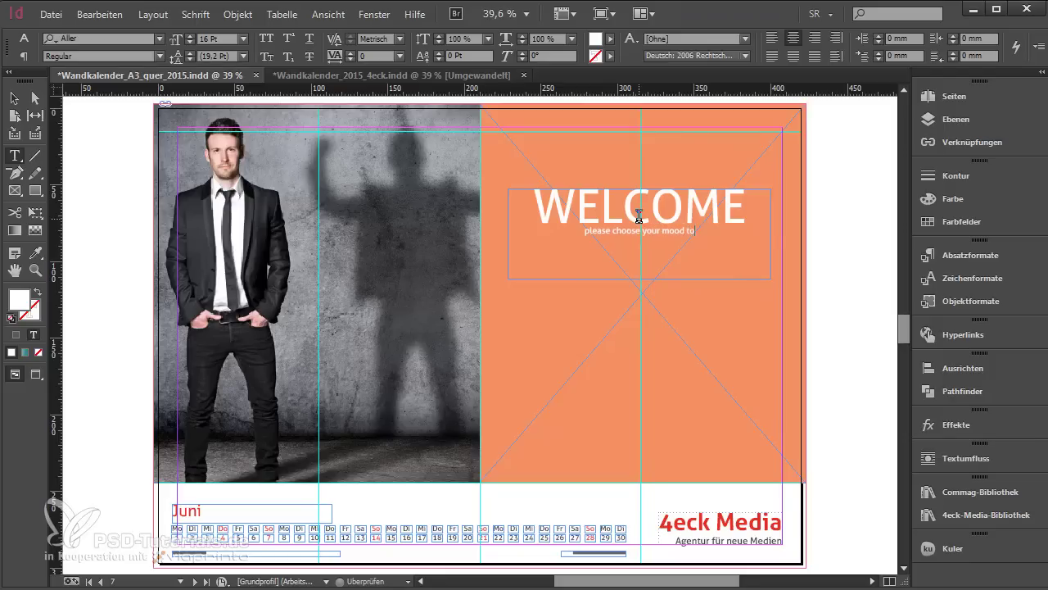
pyautogui.write(' go on')
pyautogui.press('Escape')
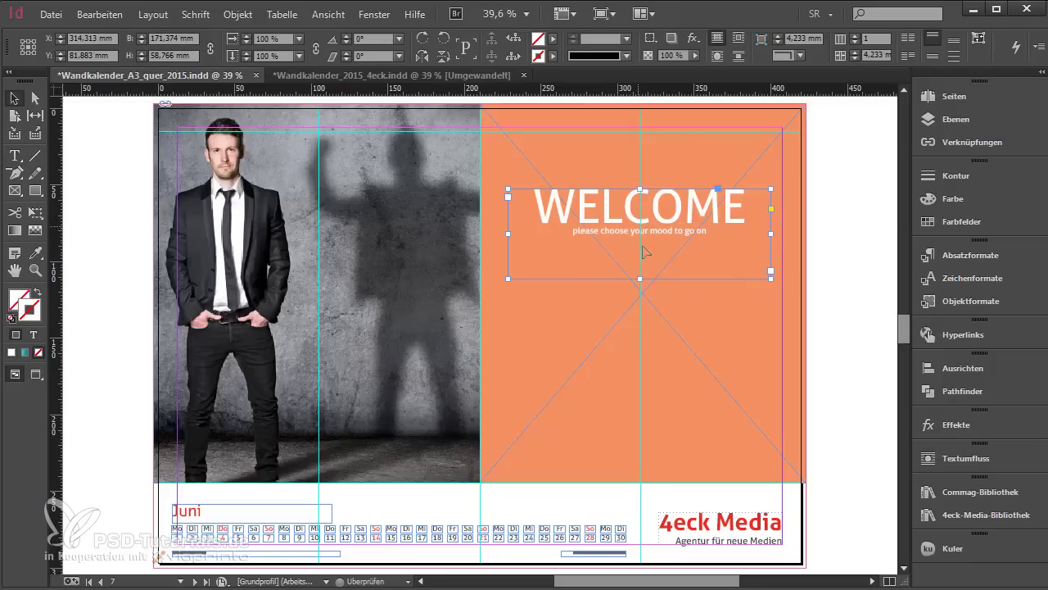
pyautogui.moveTo(639, 279); pyautogui.dragTo(640, 233)
pyautogui.doubleClick(656, 234)
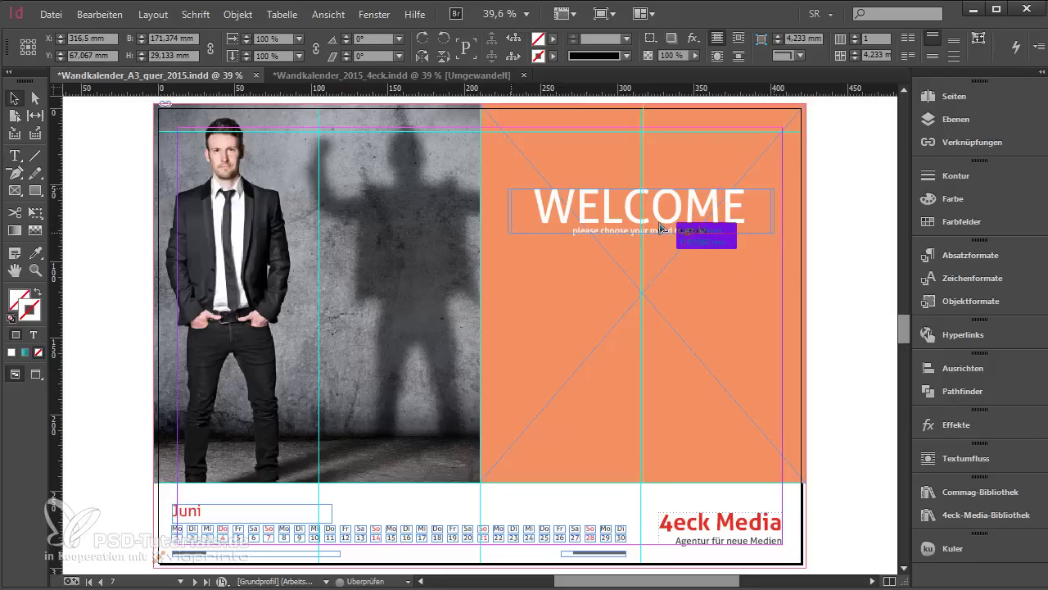
pyautogui.press('Escape')
# Draw a rectangle about 76 × 22 mm below the headline, left of the center guide, with a 3 pt [Papier] stroke
pyautogui.hotkey('ctrl', '+')
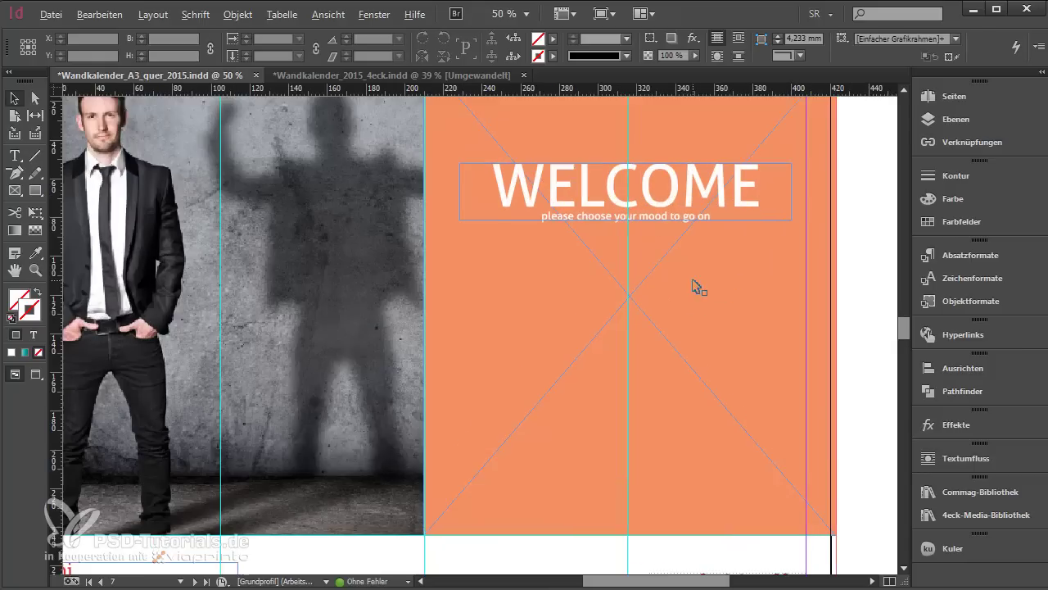
pyautogui.moveTo(475, 302); pyautogui.dragTo(624, 345)
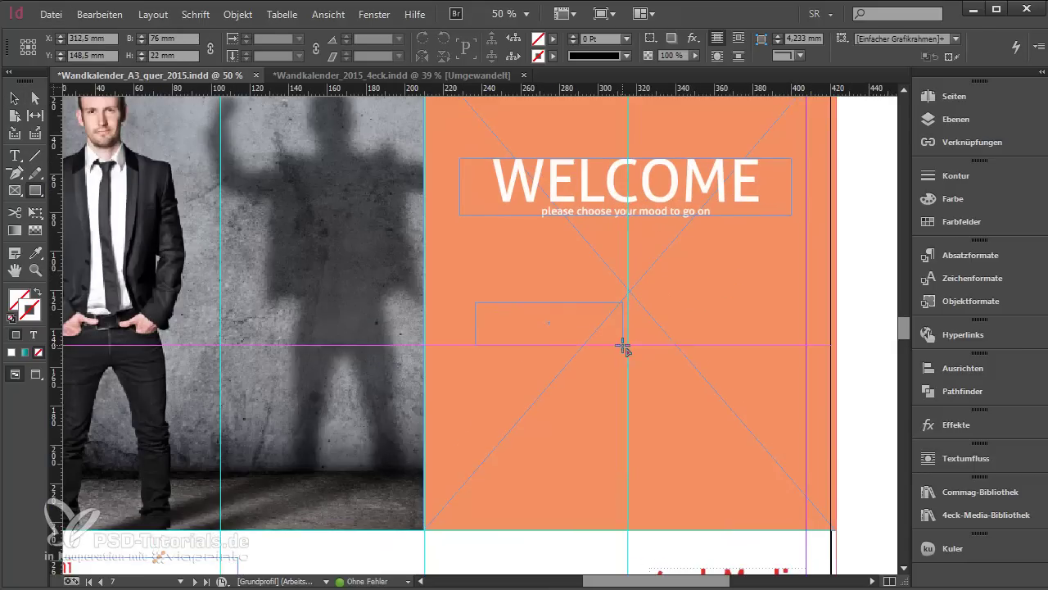
pyautogui.click(552, 55)
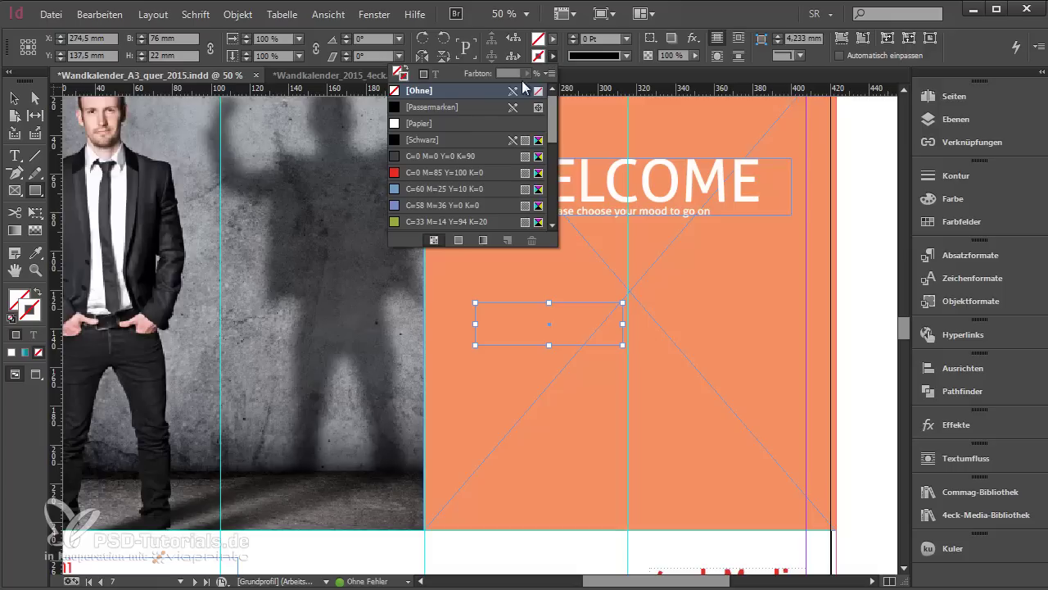
pyautogui.click(459, 124)
pyautogui.click(591, 45)
pyautogui.write('3')
pyautogui.press('Return')
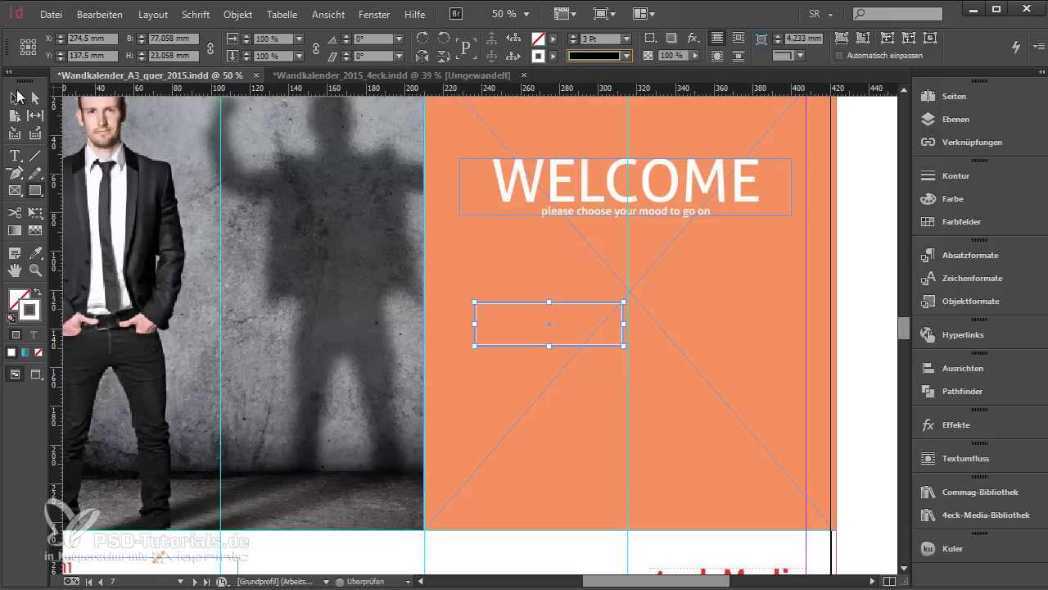
# Give all four corners of the white-outlined rectangle a rounded shape with a 3 mm radius
pyautogui.click(237, 14)
pyautogui.click(295, 408)
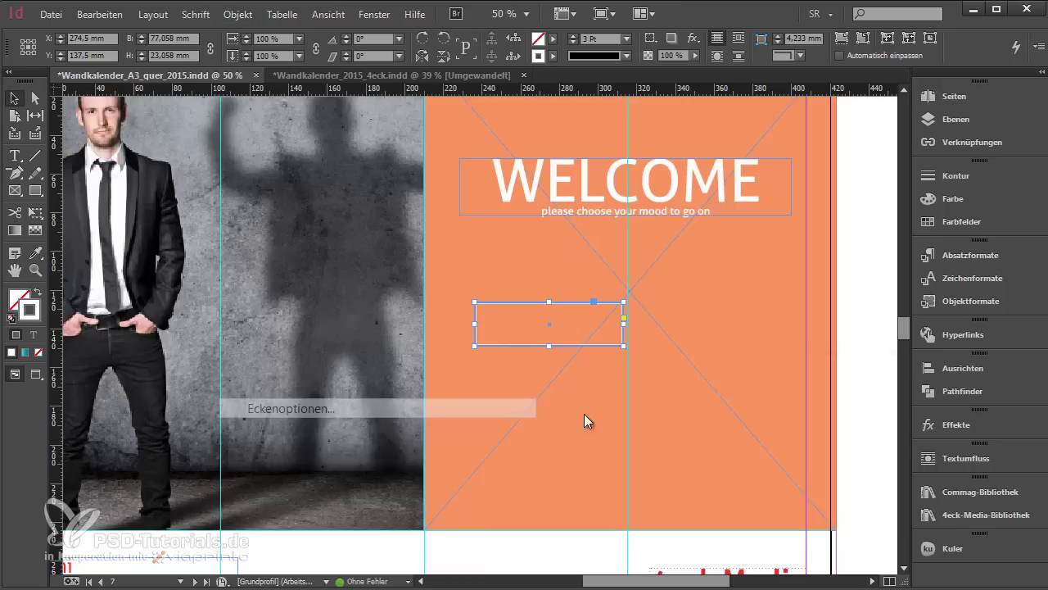
pyautogui.click(731, 433)
pyautogui.click(762, 538)
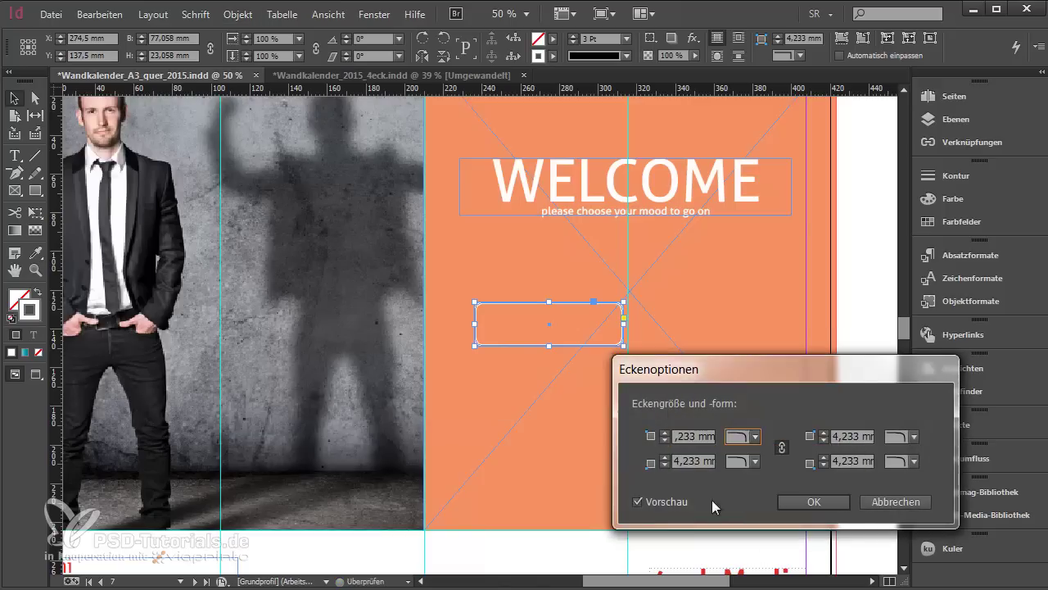
pyautogui.doubleClick(701, 443)
pyautogui.write('3')
pyautogui.press('Tab')
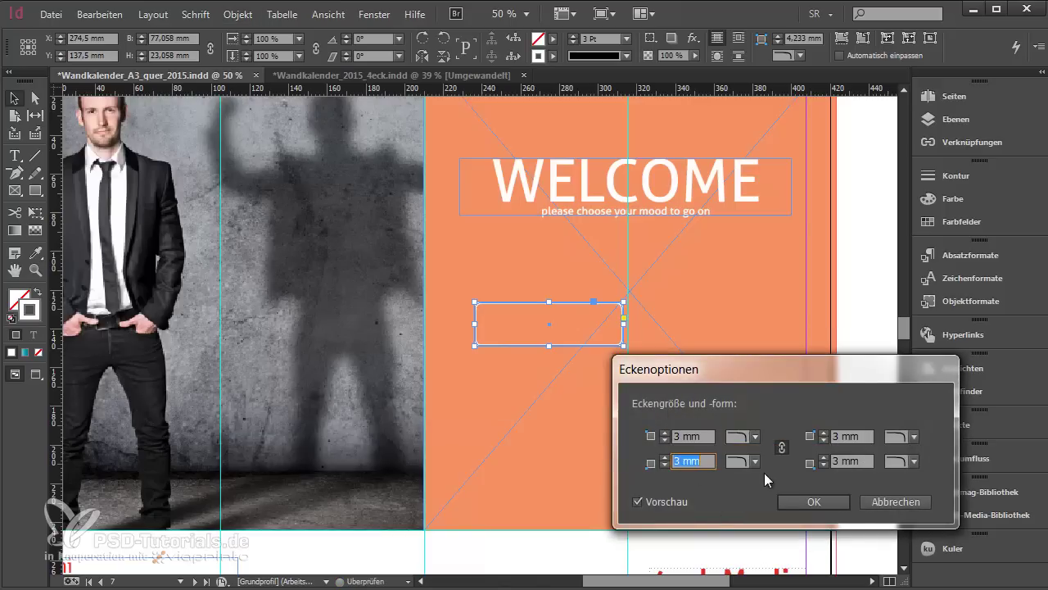
pyautogui.click(799, 501)
pyautogui.click(598, 298)
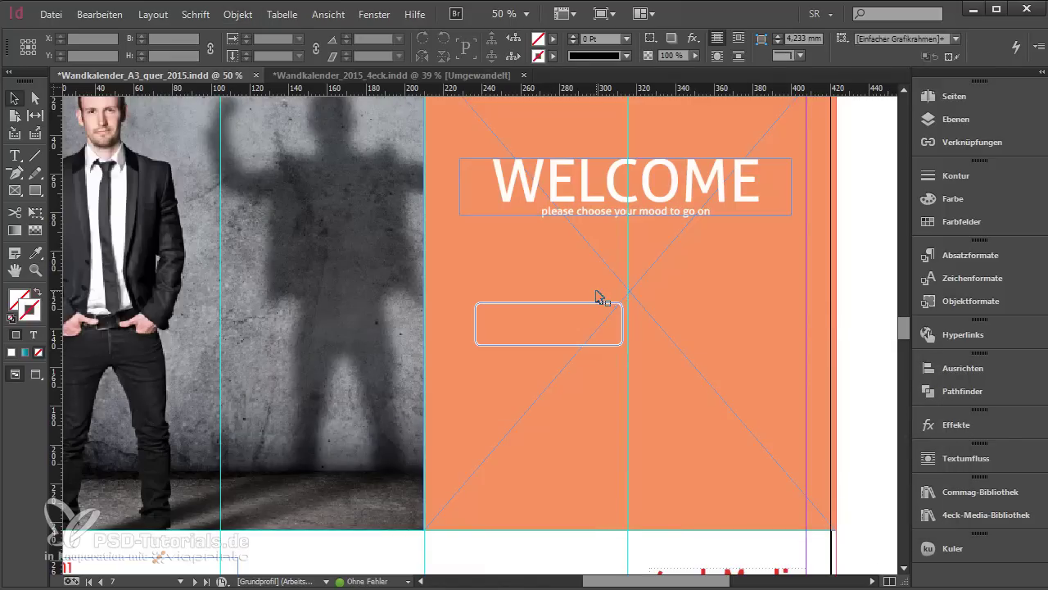
# Enter the label "HAPPY" at 30 pt inside the rounded rectangle
pyautogui.scroll(2, 596, 293)
pyautogui.click(15, 155)
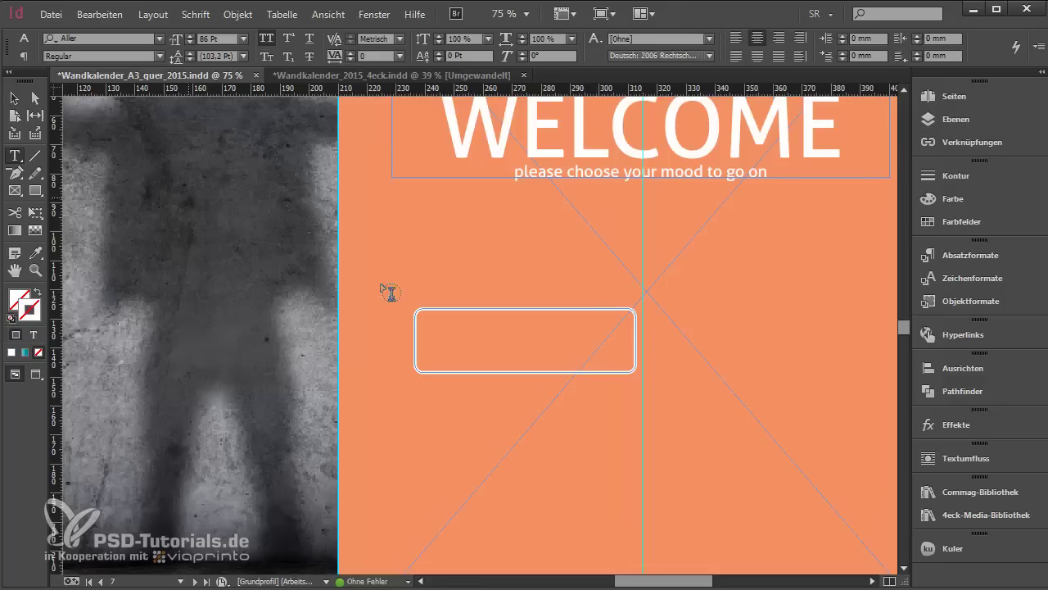
pyautogui.click(509, 348)
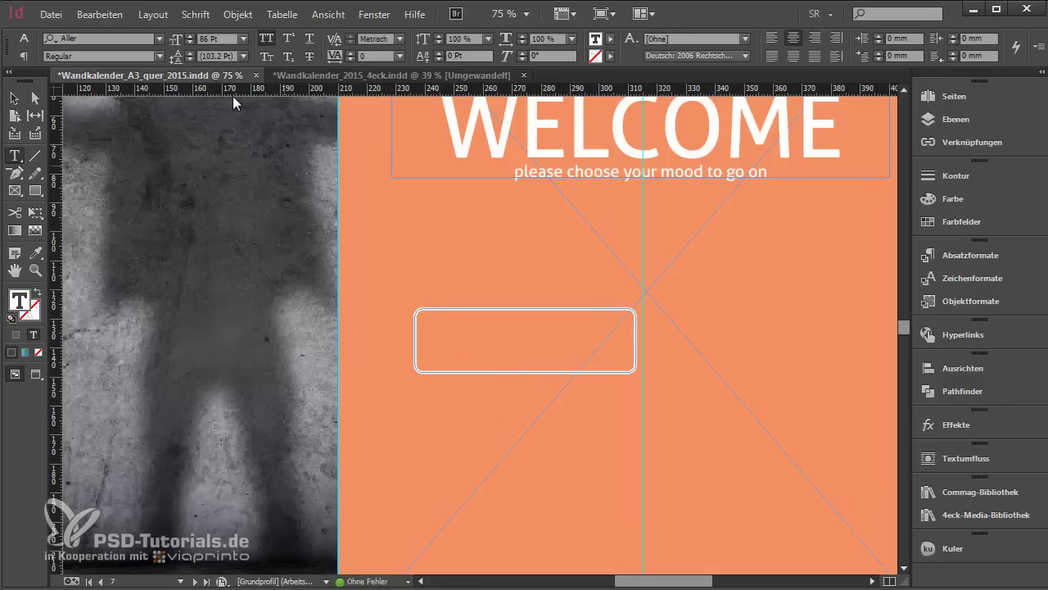
pyautogui.click(169, 40)
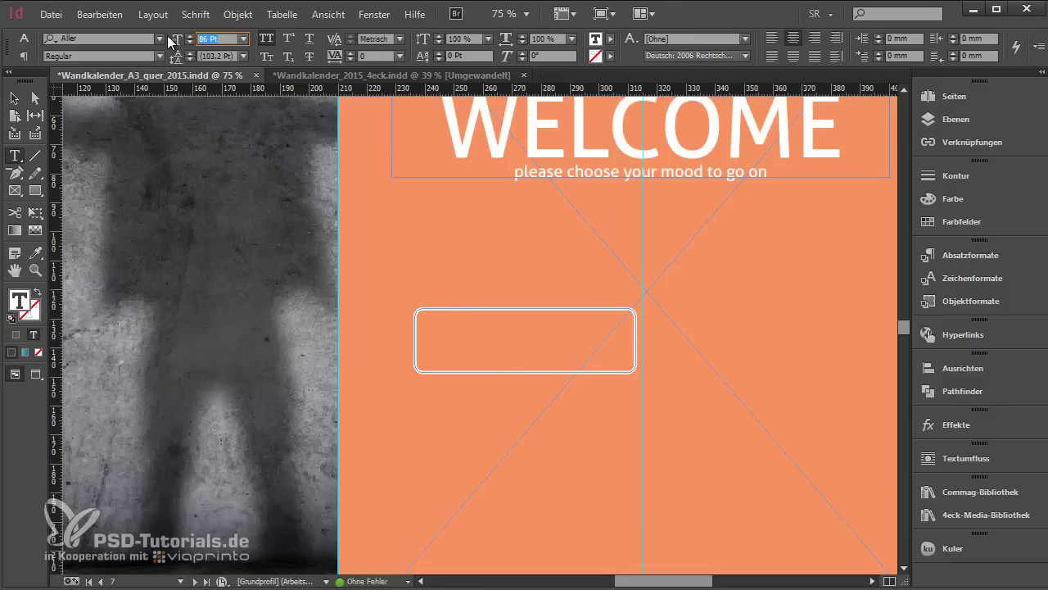
pyautogui.write('30')
pyautogui.press('Return')
pyautogui.write('HAPPY')
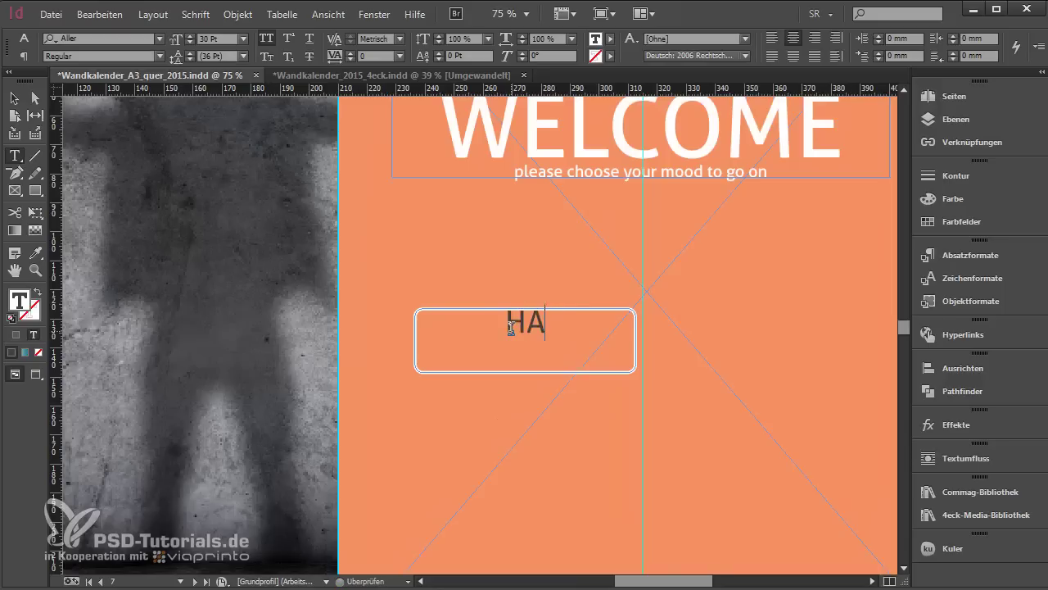
# Color the "HAPPY" label with [Papier] and center it vertically in its frame
pyautogui.hotkey('ctrl', 'a')
pyautogui.click(611, 39)
pyautogui.click(480, 106)
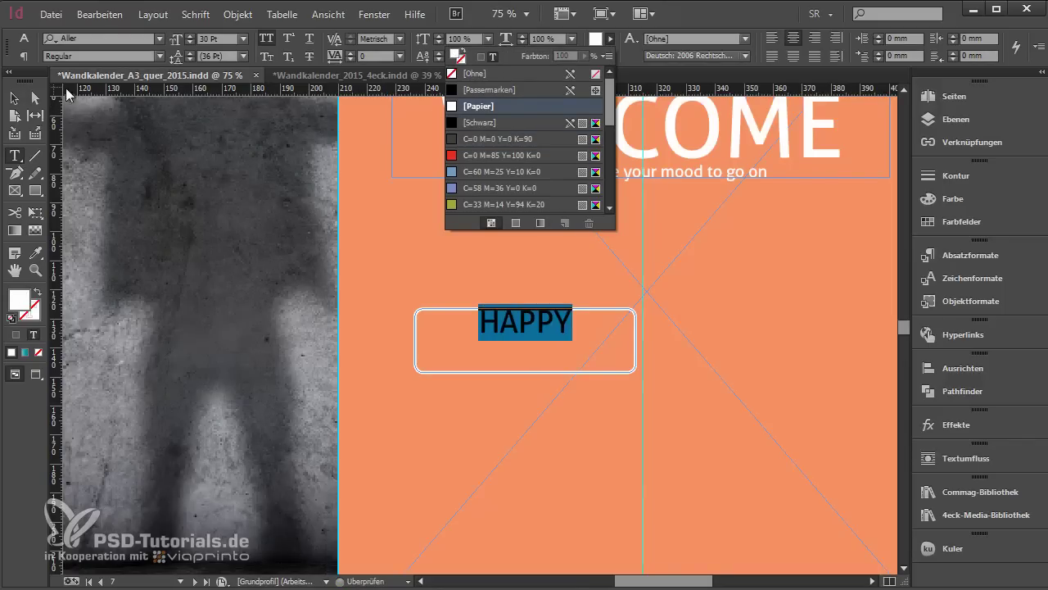
pyautogui.press('Escape')
pyautogui.hotkey('ctrl', 'b')
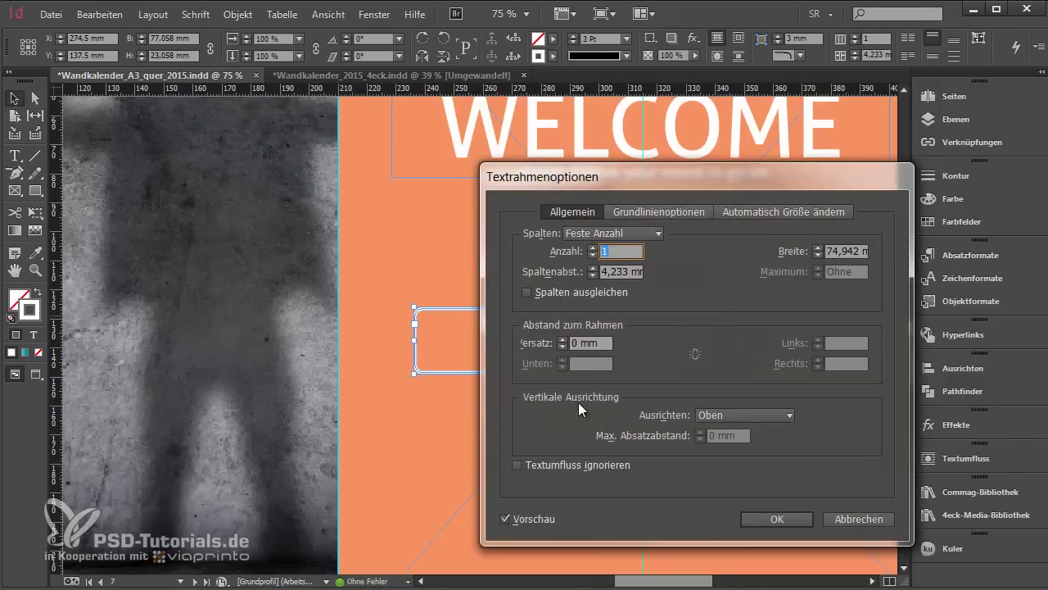
pyautogui.click(732, 415)
pyautogui.click(727, 452)
pyautogui.click(762, 517)
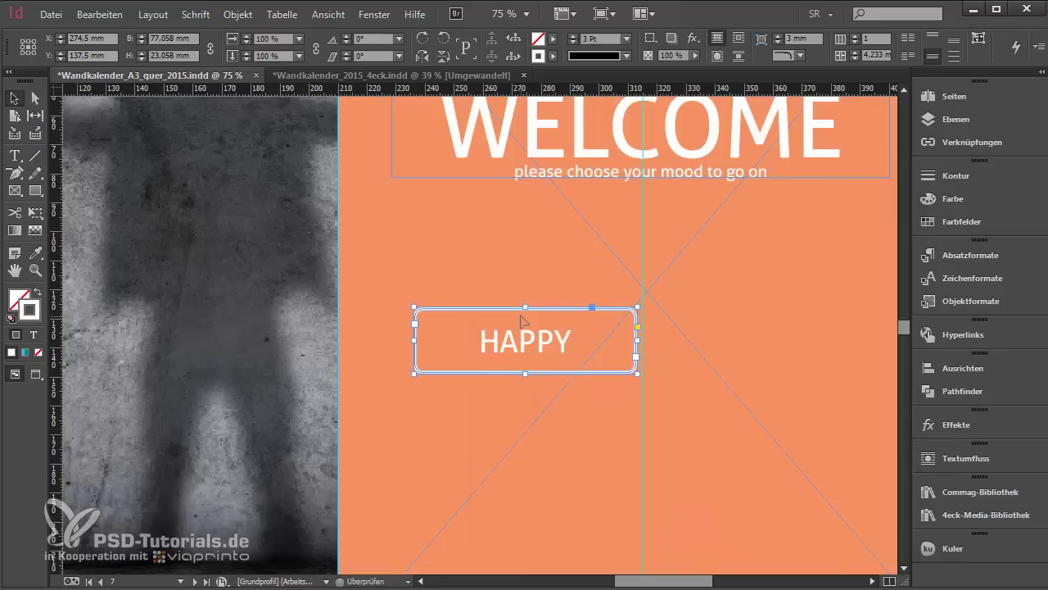
# Duplicate the "HAPPY" button directly beside the original on the right, and change the copy's label to "UNHAPPY"
pyautogui.hscroll(1, 573, 369)
pyautogui.moveTo(561, 379); pyautogui.dragTo(780, 380)
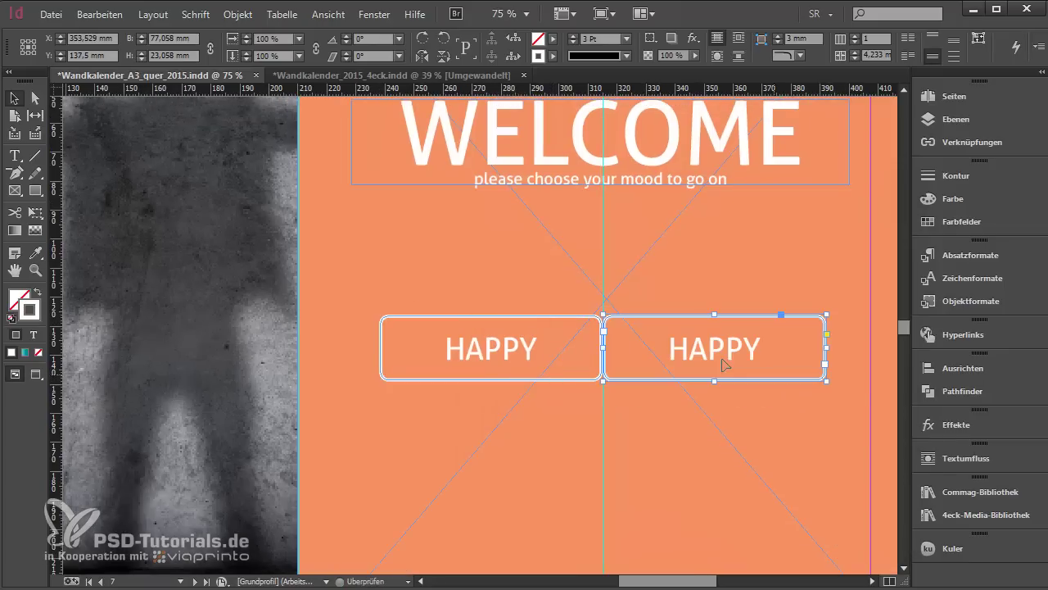
pyautogui.doubleClick(714, 355)
pyautogui.write('UN')
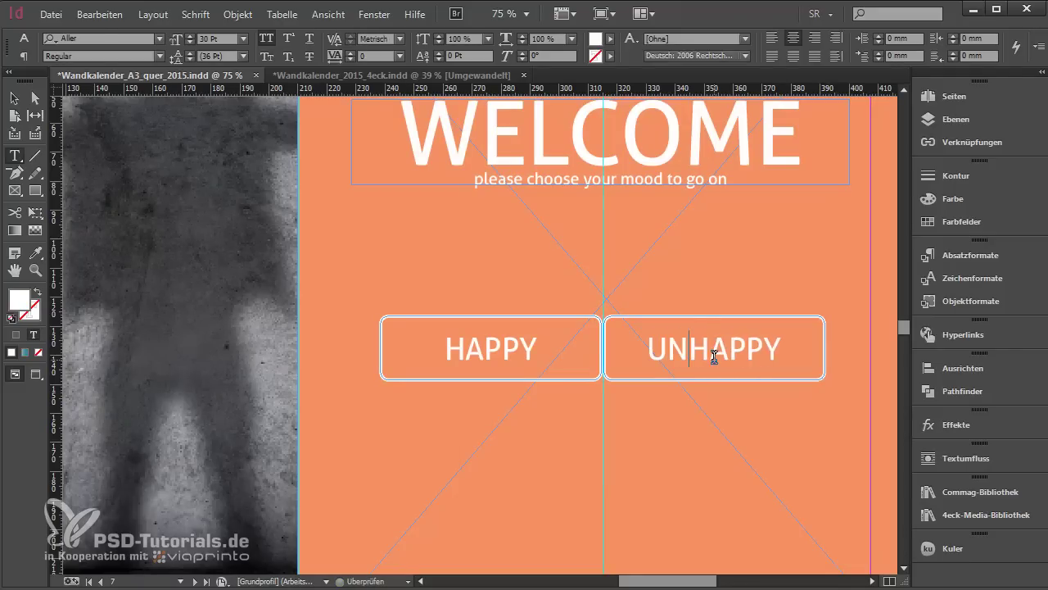
pyautogui.press('Escape')
# Nudge the "HAPPY" button left, away from the center guide, to X 268.971 mm
pyautogui.click(511, 320)
pyautogui.hotkey('ctrl', '1')
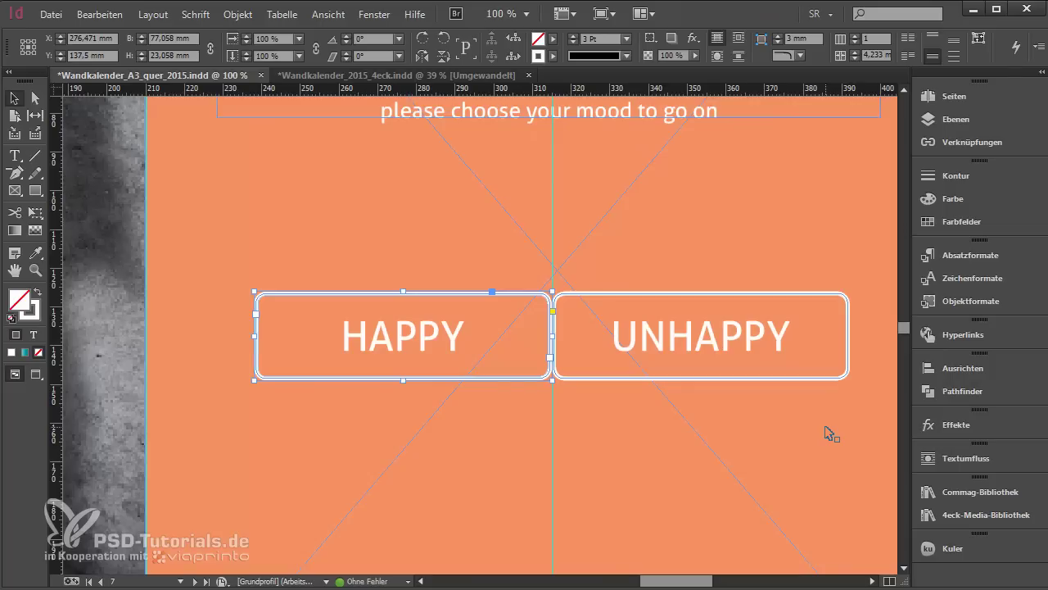
pyautogui.press('Left')
pyautogui.press('Left')
pyautogui.press('Left')
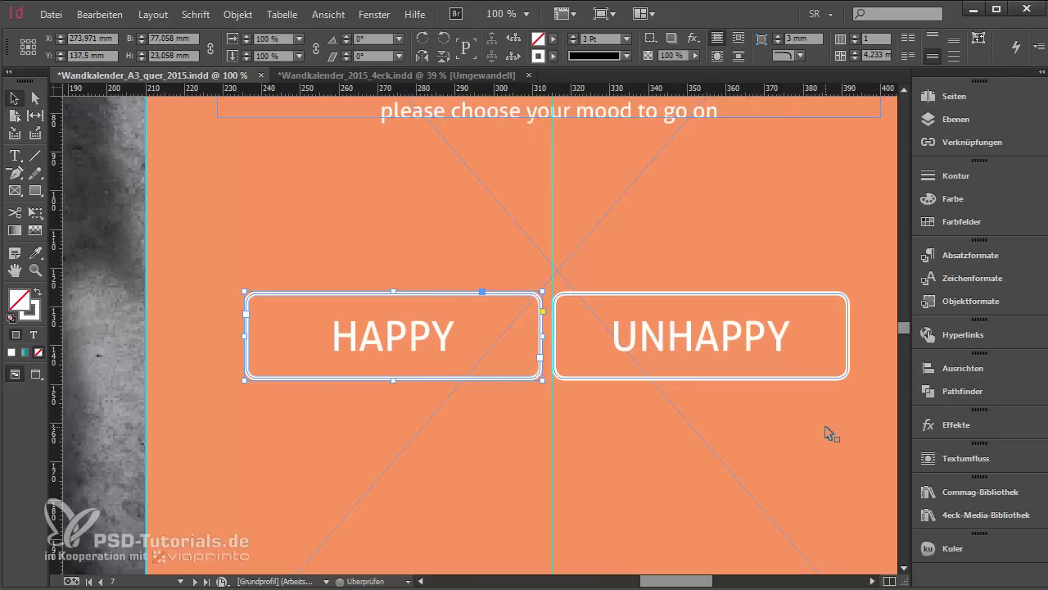
# Nudge the "UNHAPPY" button right, away from the center guide, to X 361.029 mm
pyautogui.click(735, 293)
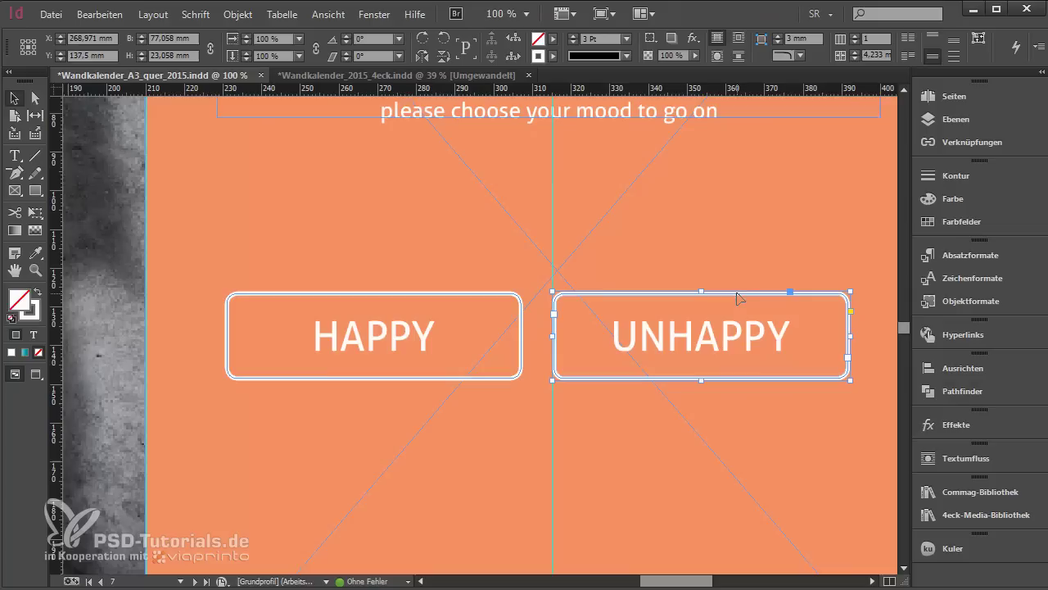
pyautogui.press('Right')
pyautogui.press('Right')
pyautogui.press('Right')
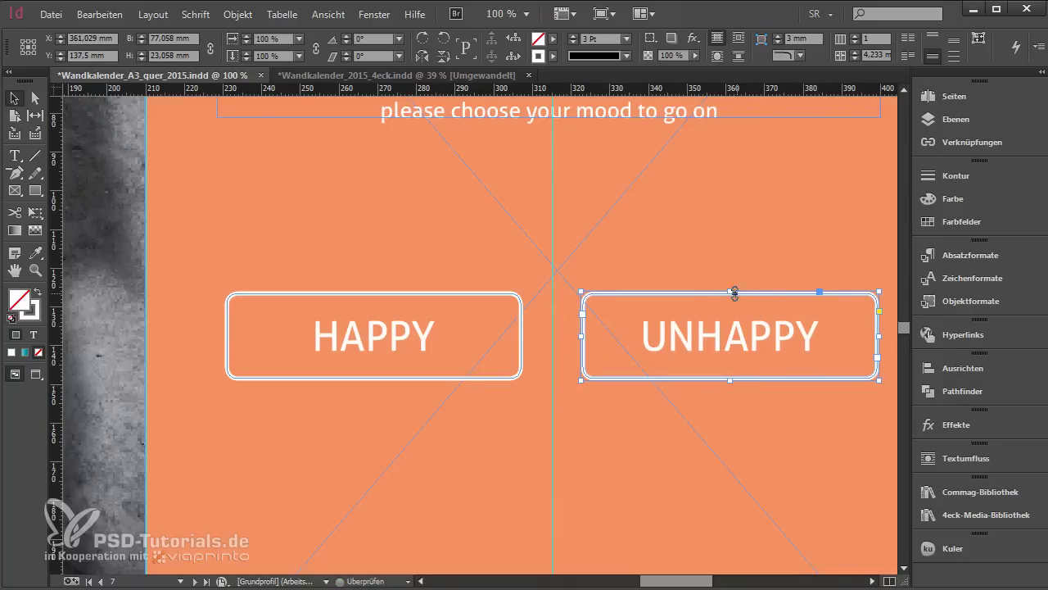
# Fill the "HAPPY" button with the orange swatch C=0 M=36 Y=65 K=0
pyautogui.click(505, 301)
pyautogui.click(553, 39)
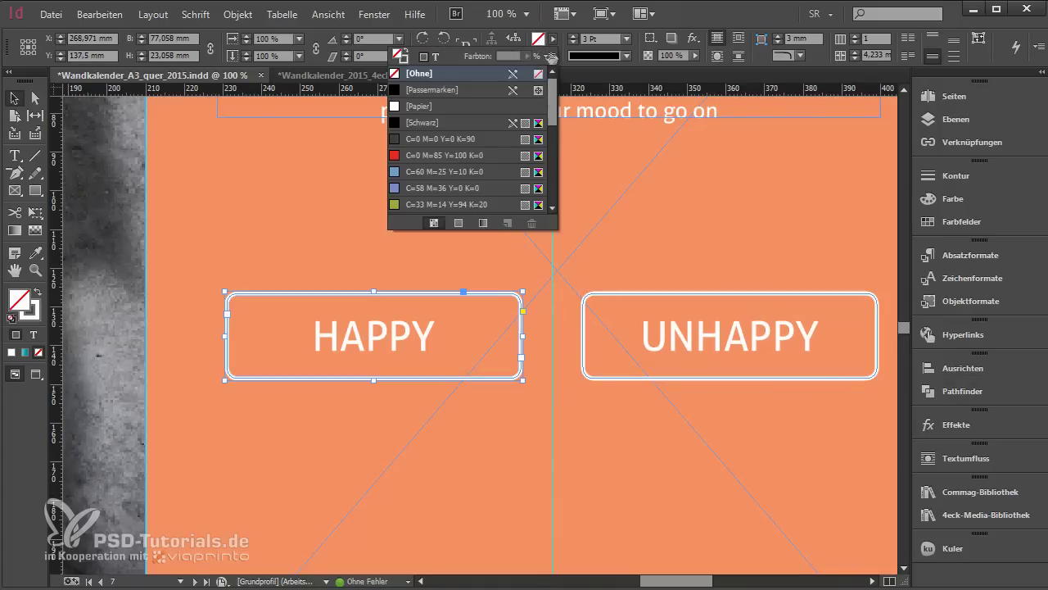
pyautogui.scroll(-5, 484, 173)
pyautogui.click(436, 156)
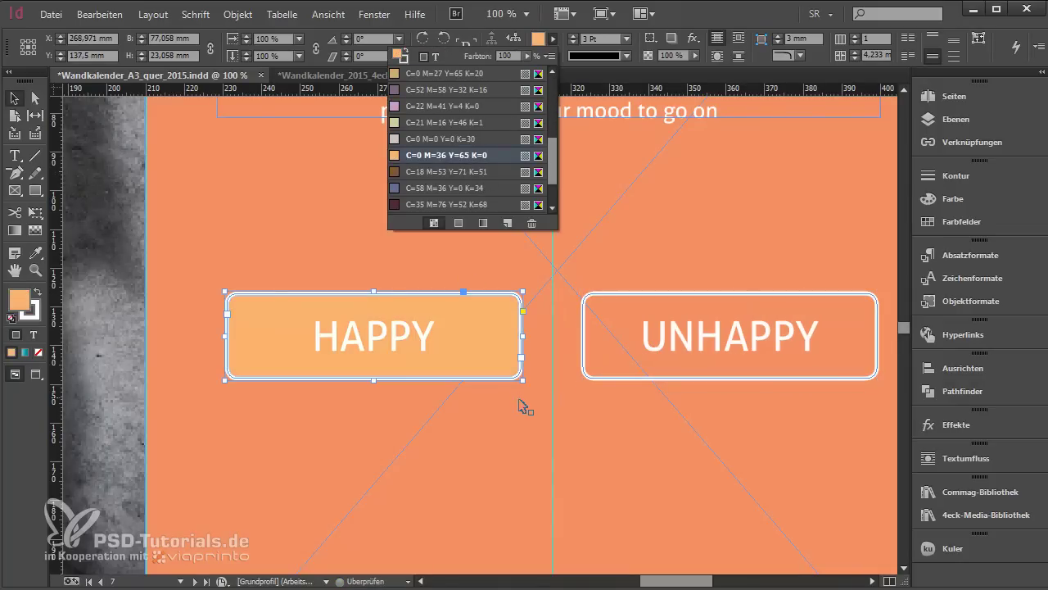
# Move the WELCOME headline frame straight down so it sits closer above the two buttons
pyautogui.scroll(-2, 519, 402)
pyautogui.click(568, 261)
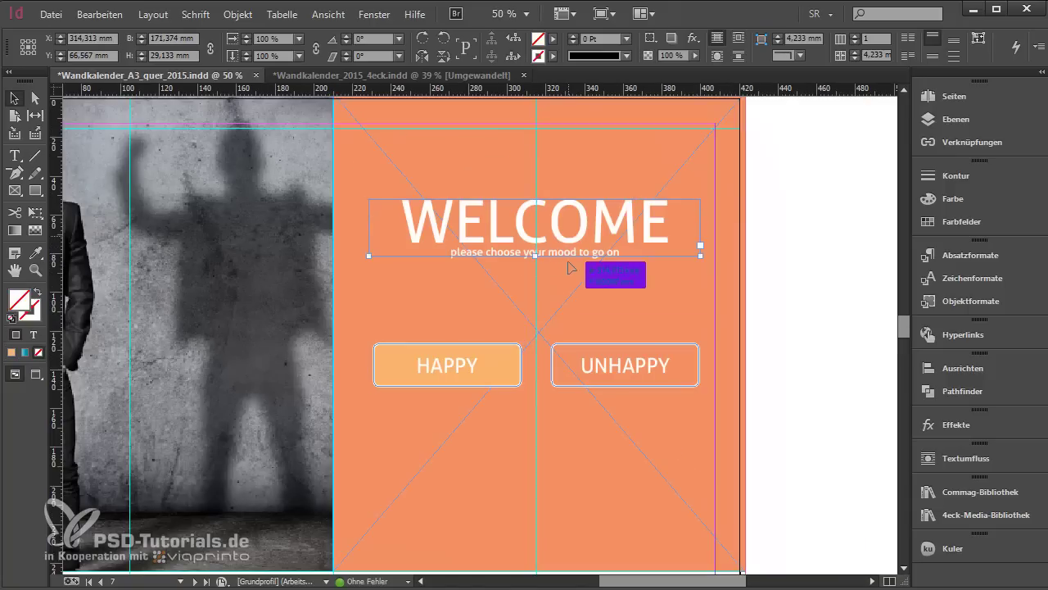
pyautogui.moveTo(571, 267); pyautogui.dragTo(571, 318)
# Nudge the WELCOME frame and both buttons down together to Y 143.515 mm, and preview the whole page without guides
pyautogui.keyDown('shift'); pyautogui.click(510, 363); pyautogui.keyUp('shift')
pyautogui.keyDown('shift'); pyautogui.click(620, 371); pyautogui.keyUp('shift')
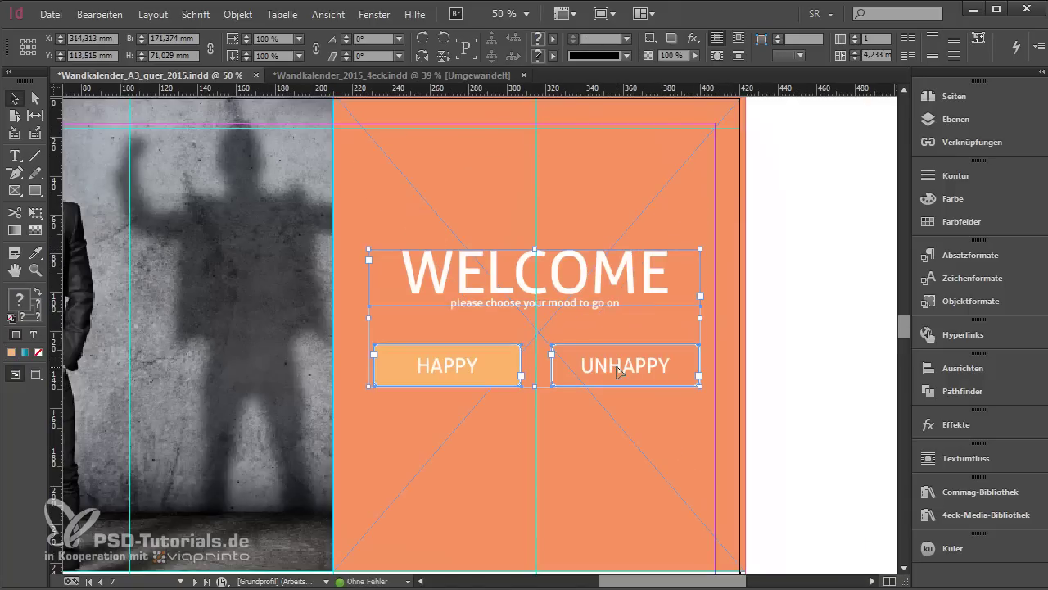
pyautogui.press('Down')
pyautogui.press('Down')
pyautogui.press('Down')
pyautogui.press('Down')
pyautogui.press('Down')
pyautogui.press('Down')
pyautogui.press('Down')
pyautogui.press('Down')
pyautogui.press('Down')
pyautogui.press('Down')
pyautogui.press('Down')
pyautogui.press('Down')
pyautogui.press('Down')
pyautogui.press('Down')
pyautogui.press('Down')
pyautogui.press('Down')
pyautogui.press('Down')
pyautogui.press('Down')
pyautogui.press('Down')
pyautogui.press('Down')
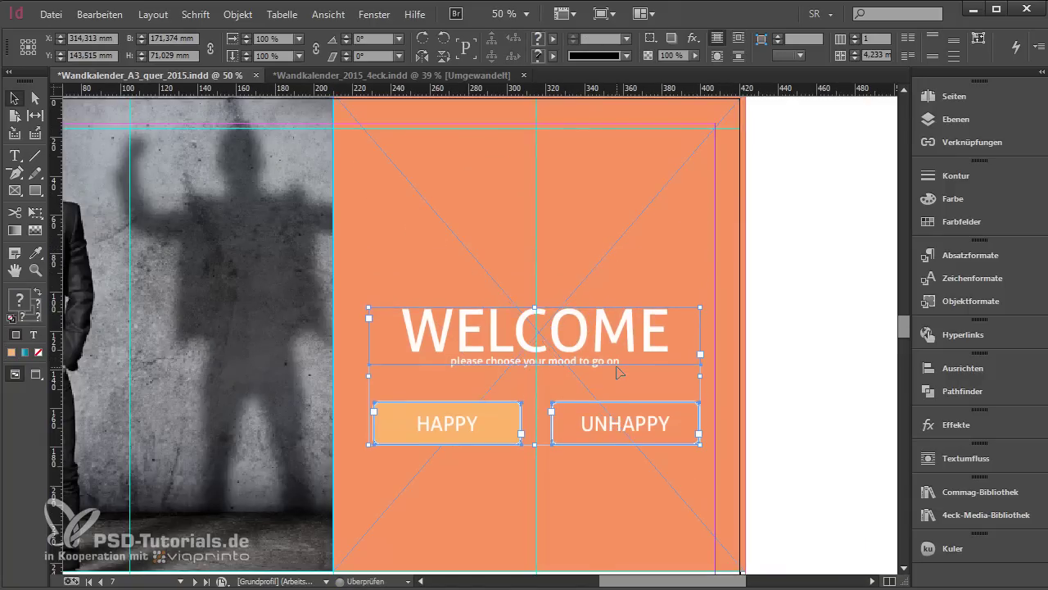
pyautogui.click(787, 367)
pyautogui.hotkey('ctrl', '0')
pyautogui.press('w')
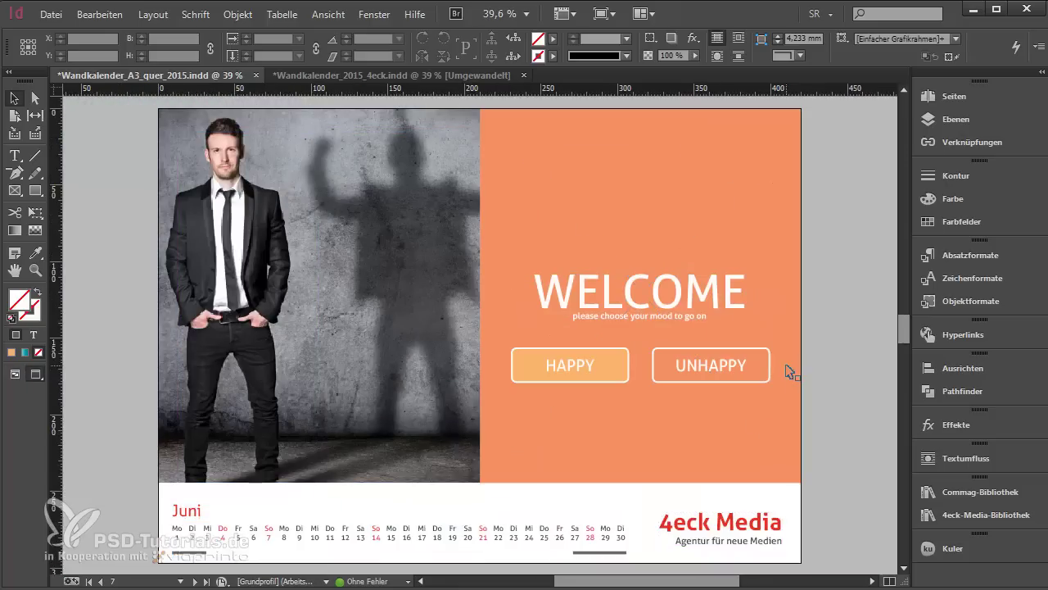
# Nudge only the WELCOME headline frame up, away from the buttons, to Y 112.567 mm
pyautogui.click(614, 313)
pyautogui.press('Up')
pyautogui.press('Up')
pyautogui.press('Up')
pyautogui.press('Up')
pyautogui.press('Up')
pyautogui.press('Up')
pyautogui.press('Up')
pyautogui.press('Up')
pyautogui.press('Up')
pyautogui.press('Up')
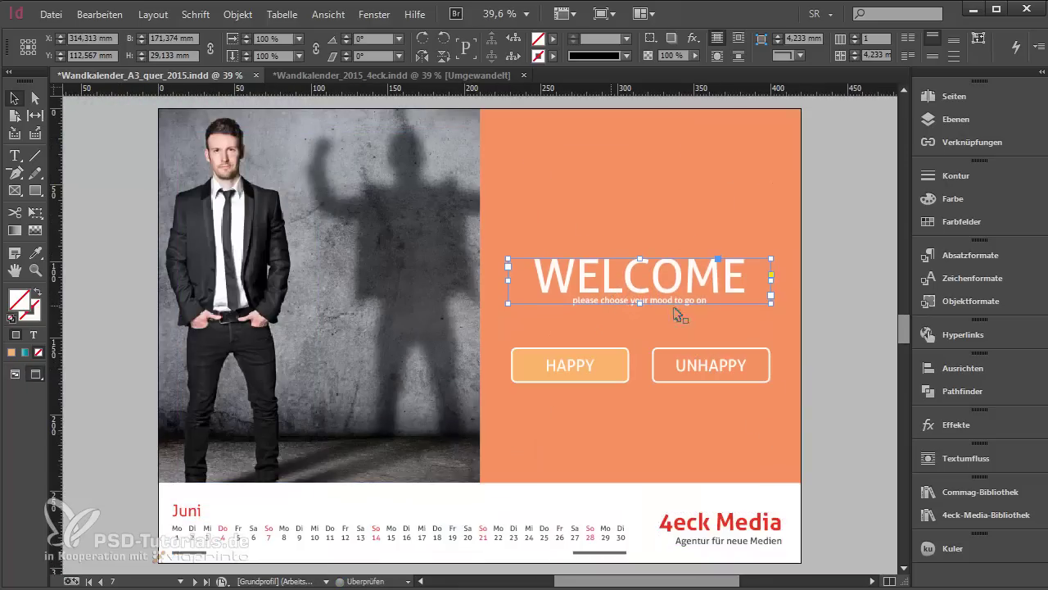
pyautogui.click(819, 421)
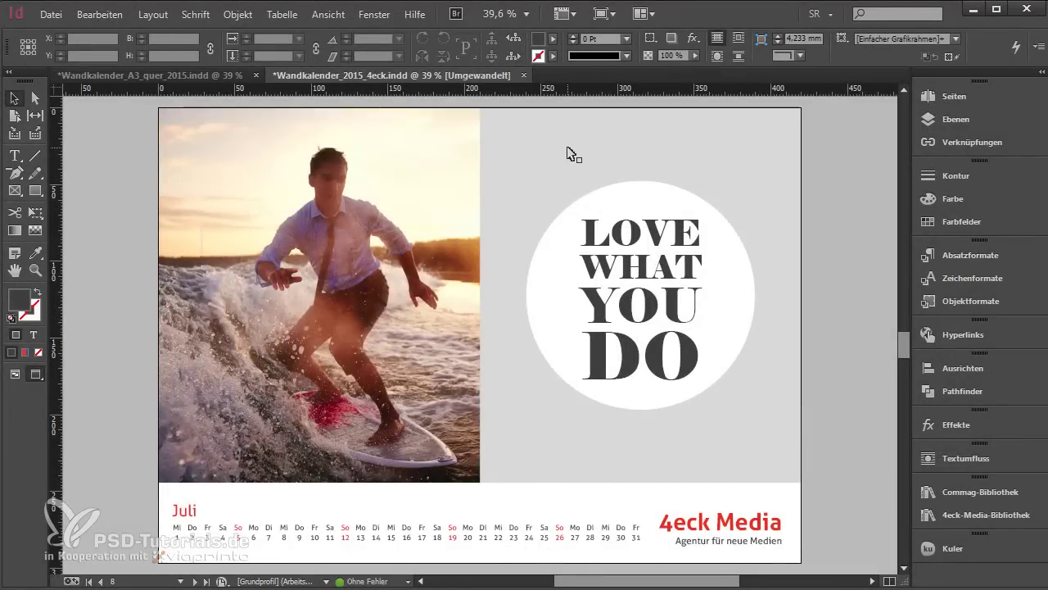
# Check the fill swatch of the July background and the size of the circle in the Wandkalender_2015_4eck.indd reference
pyautogui.click(775, 150)
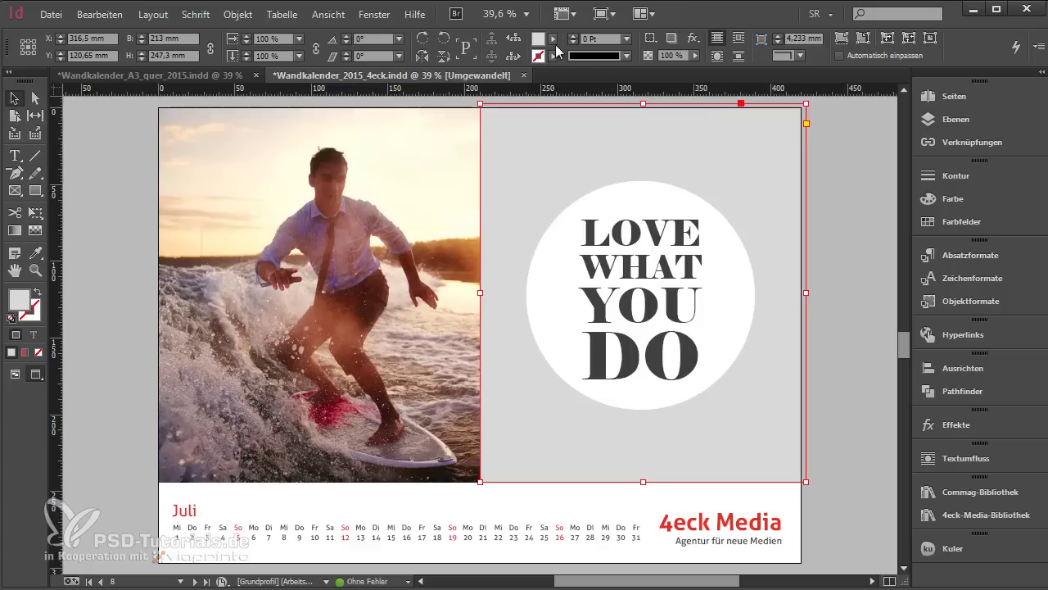
pyautogui.click(554, 39)
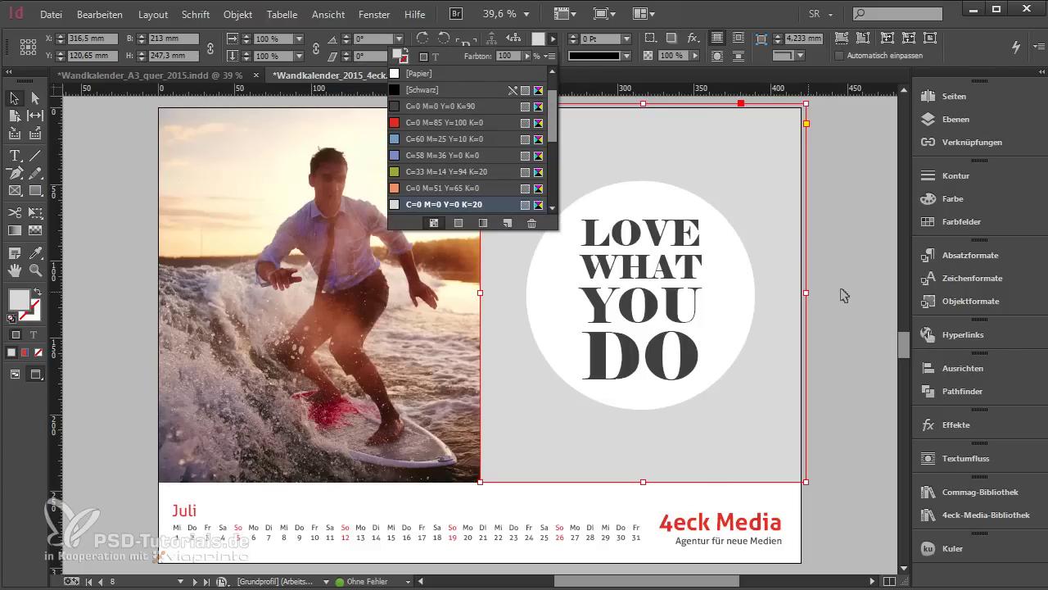
pyautogui.press('Escape')
pyautogui.click(629, 206)
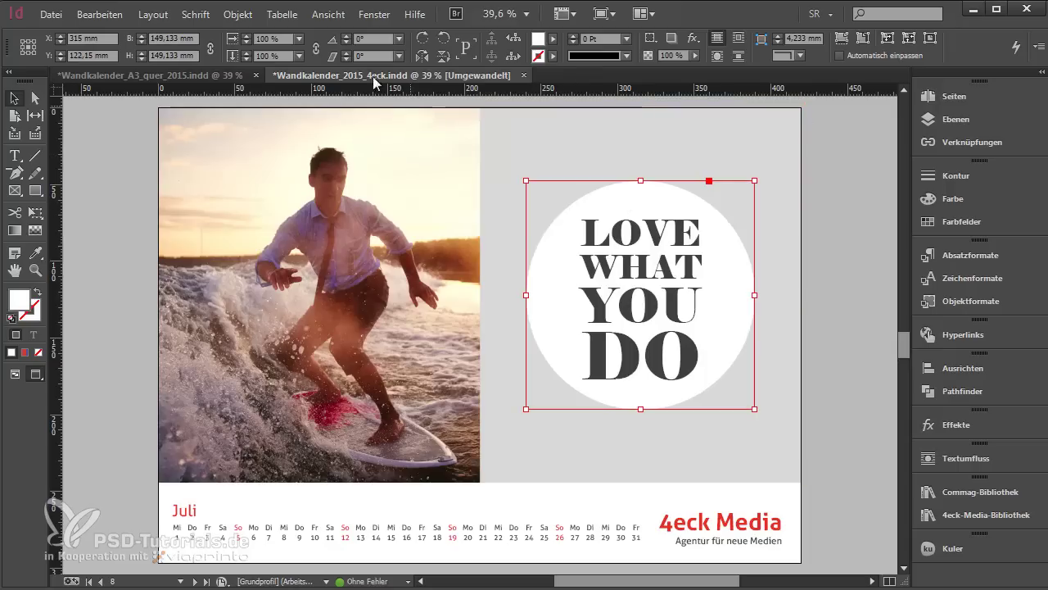
# In Wandkalender_A3_quer_2015.indd, draw a 150 × 150 mm ellipse on July's gray area and fill it with [Papier]
pyautogui.click(150, 78)
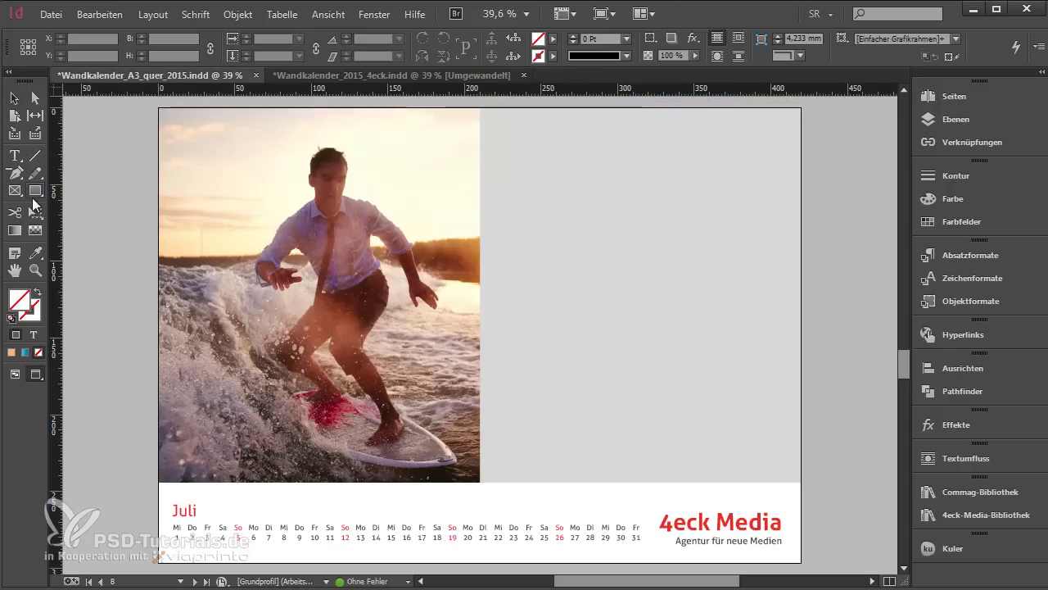
pyautogui.click(34, 191)
pyautogui.click(16, 208)
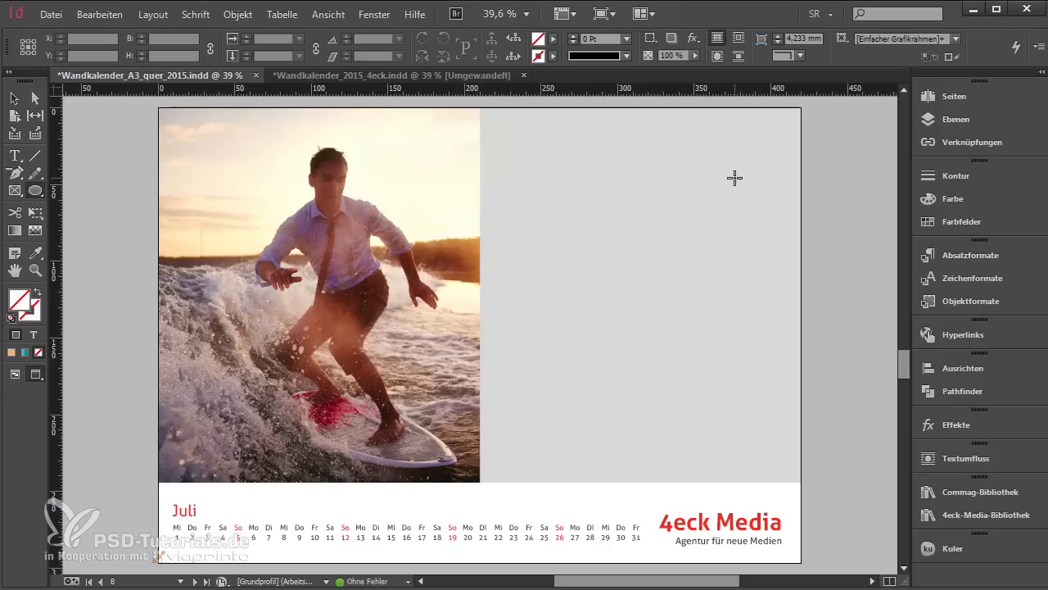
pyautogui.click(580, 248)
pyautogui.write('150')
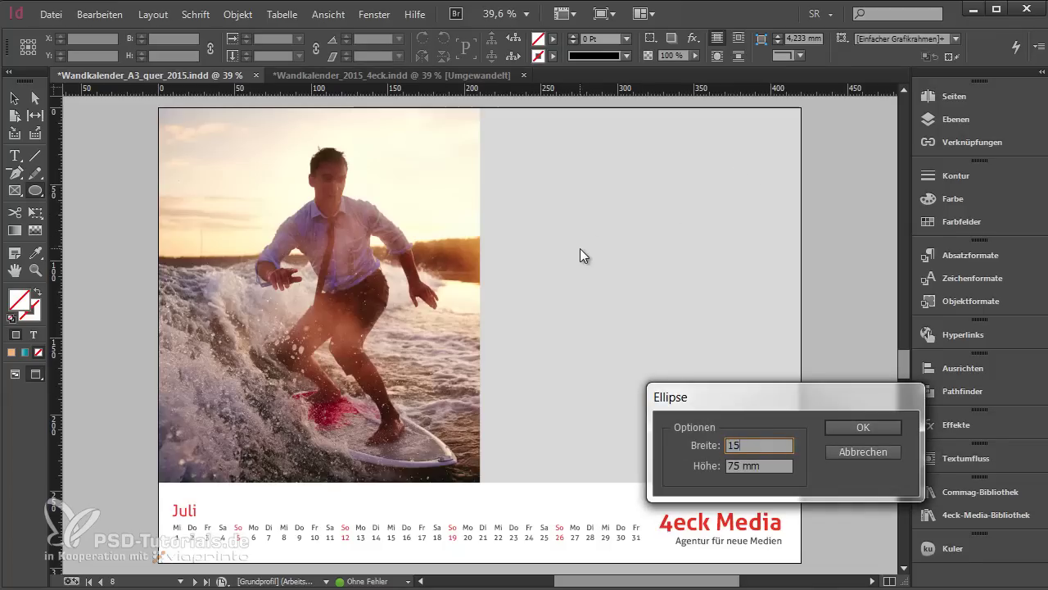
pyautogui.press('Tab')
pyautogui.write('15')
pyautogui.press('Return')
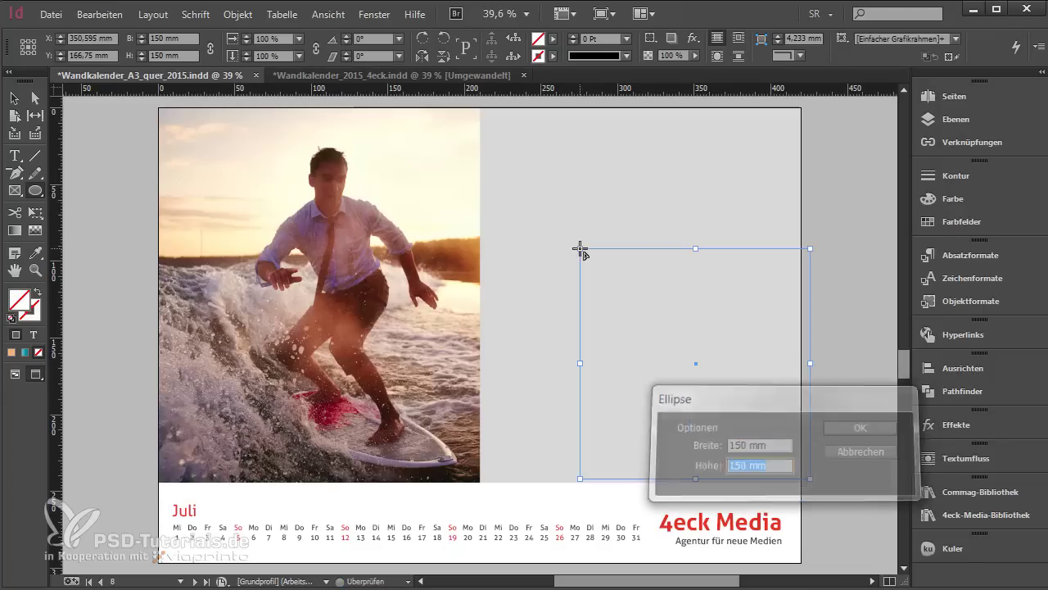
pyautogui.click(553, 39)
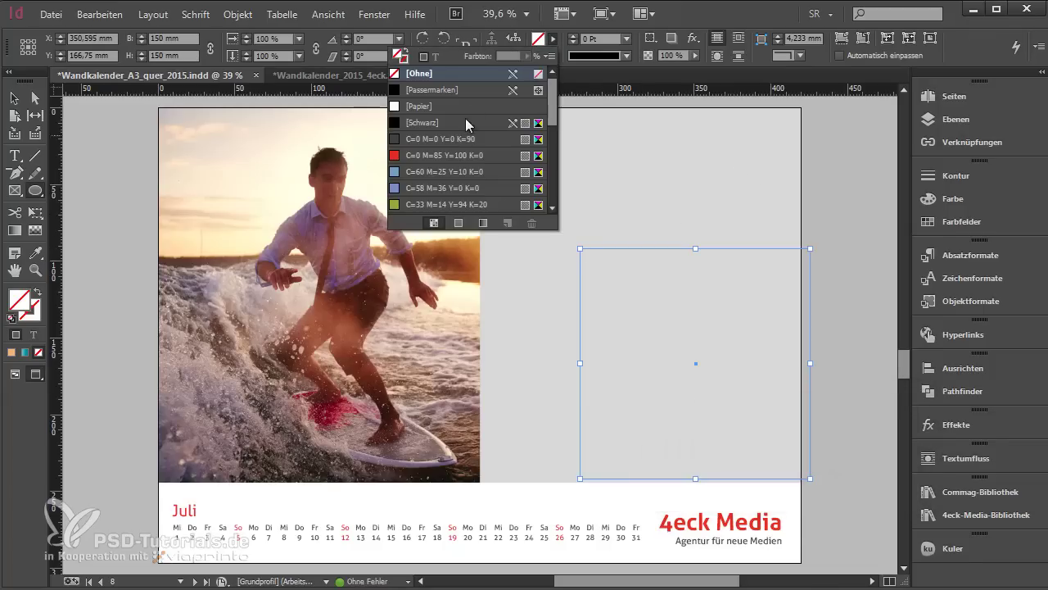
pyautogui.click(442, 105)
# Move the white circle onto the vertical guide of the gray area, centered at about X 315.6 mm, Y 125.5 mm, with guides shown
pyautogui.press('v')
pyautogui.moveTo(650, 352); pyautogui.dragTo(644, 304)
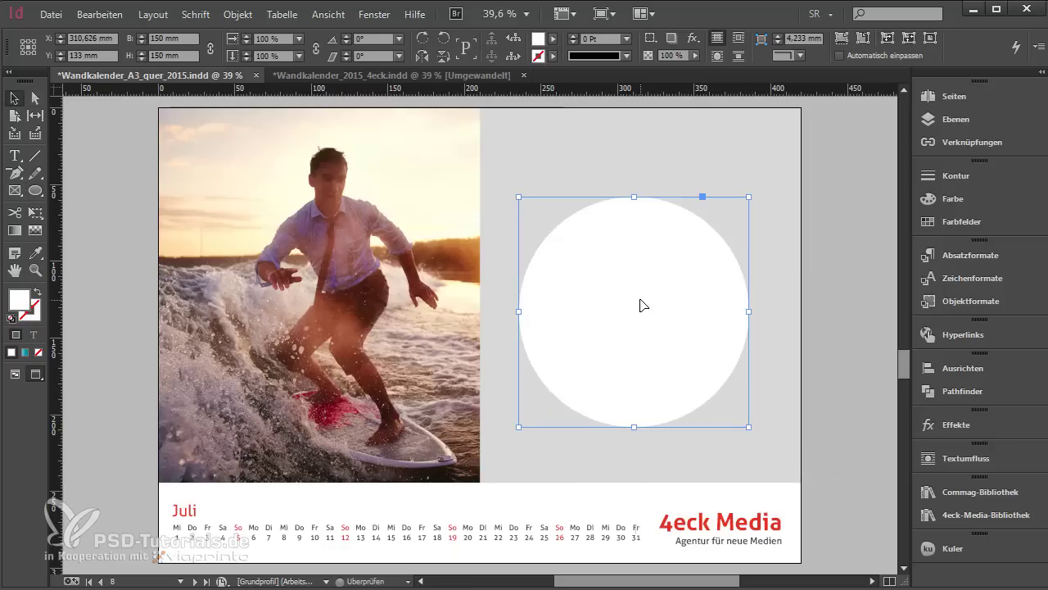
pyautogui.press('w')
pyautogui.moveTo(693, 335); pyautogui.dragTo(693, 325)
pyautogui.click(749, 349)
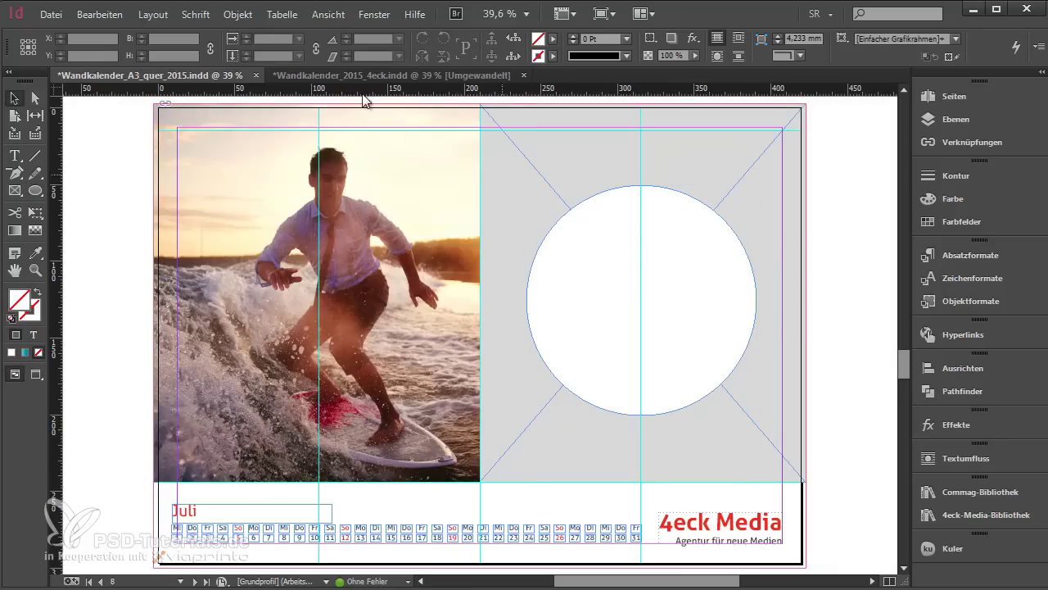
# Examine the font, sizes and leading of the "LOVE WHAT YOU DO" lines on July's page in Wandkalender_2015_4eck.indd
pyautogui.click(382, 76)
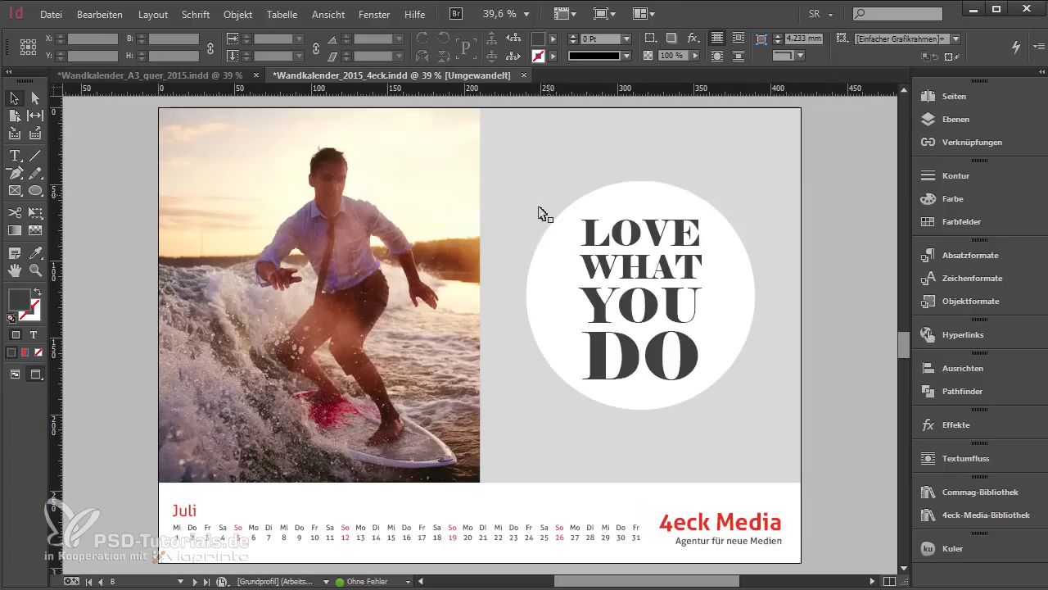
pyautogui.click(616, 250)
pyautogui.press('w')
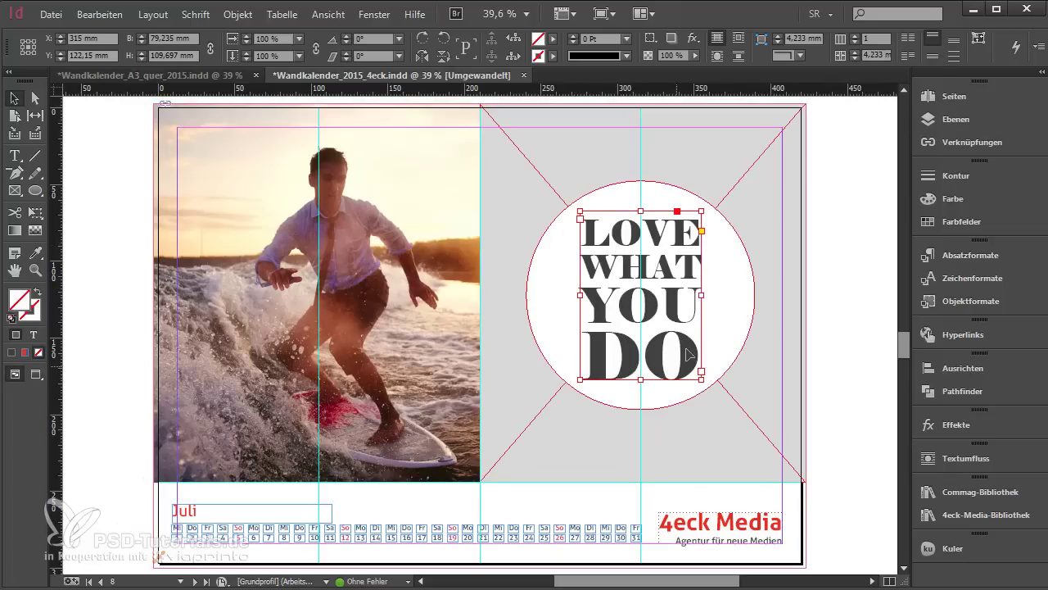
pyautogui.doubleClick(610, 236)
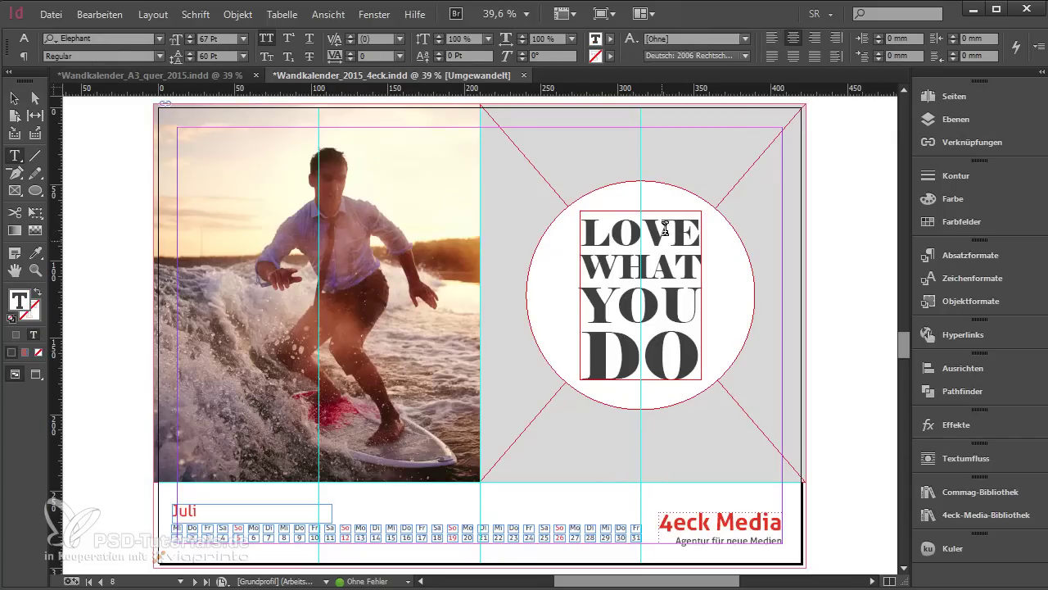
pyautogui.hotkey('ctrl', '1')
pyautogui.scroll(1, 607, 223)
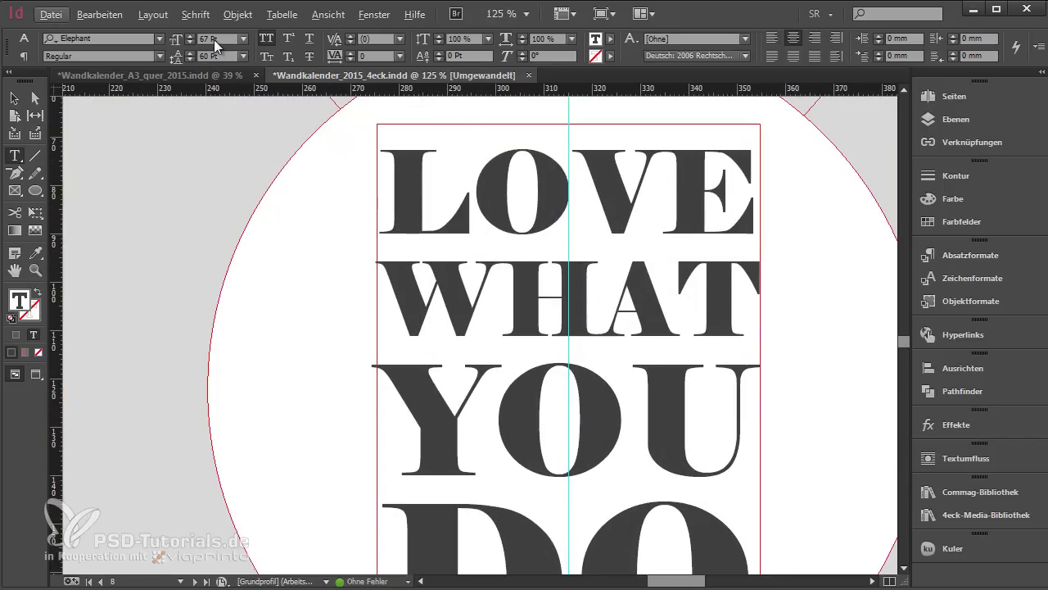
pyautogui.press('alt')
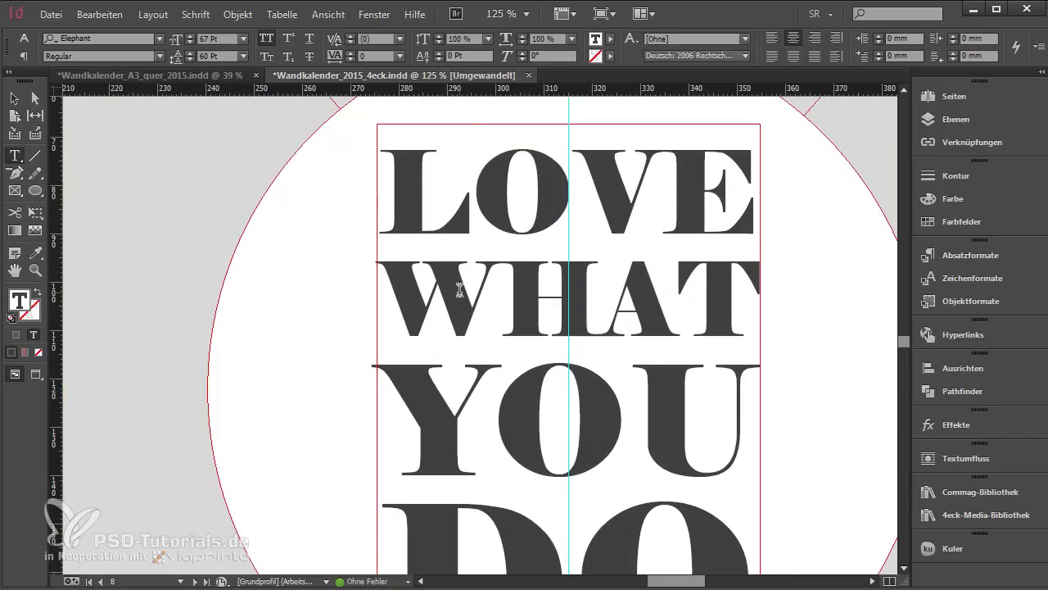
pyautogui.click(446, 410)
pyautogui.press('Down')
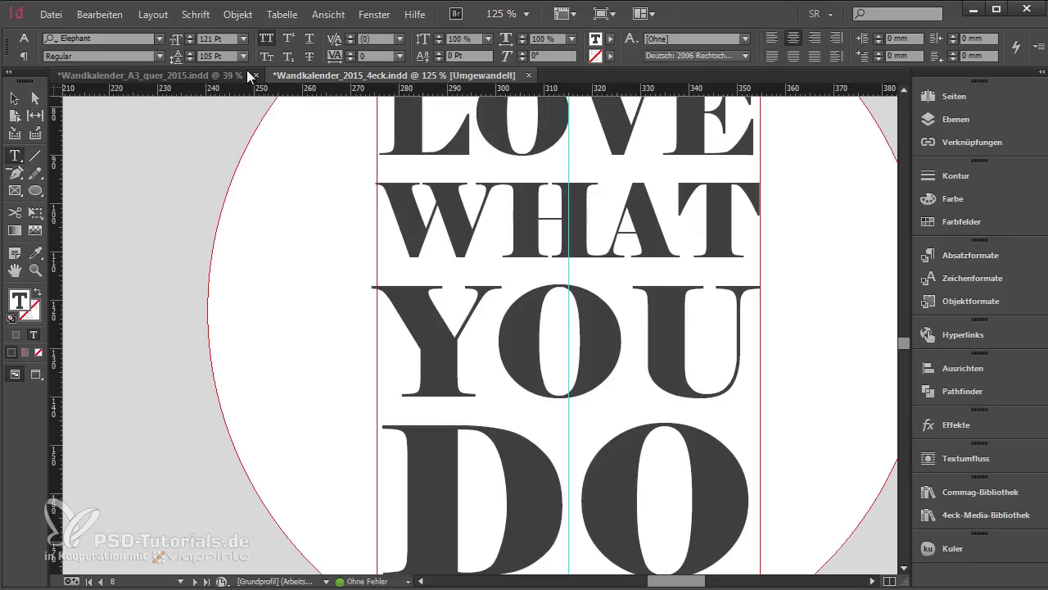
pyautogui.scroll(1, 503, 295)
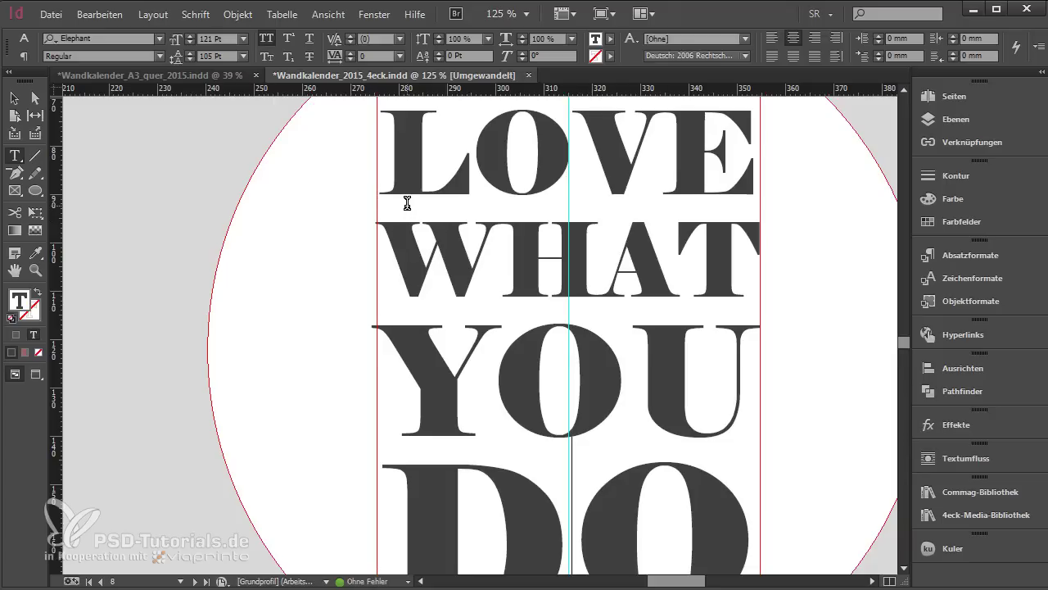
# Copy the "LOVE WHAT YOU DO" text frame into Wandkalender_A3_quer_2015.indd and place it over the white circle at X 315 mm, Y 120.65 mm
pyautogui.press('Escape')
pyautogui.scroll(-2, 442, 248)
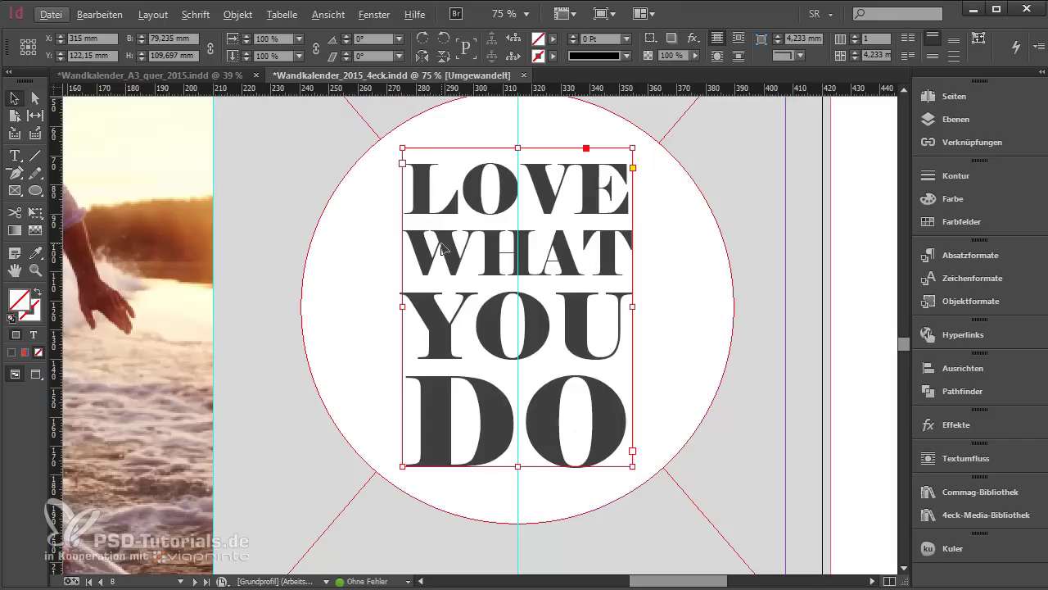
pyautogui.click(164, 74)
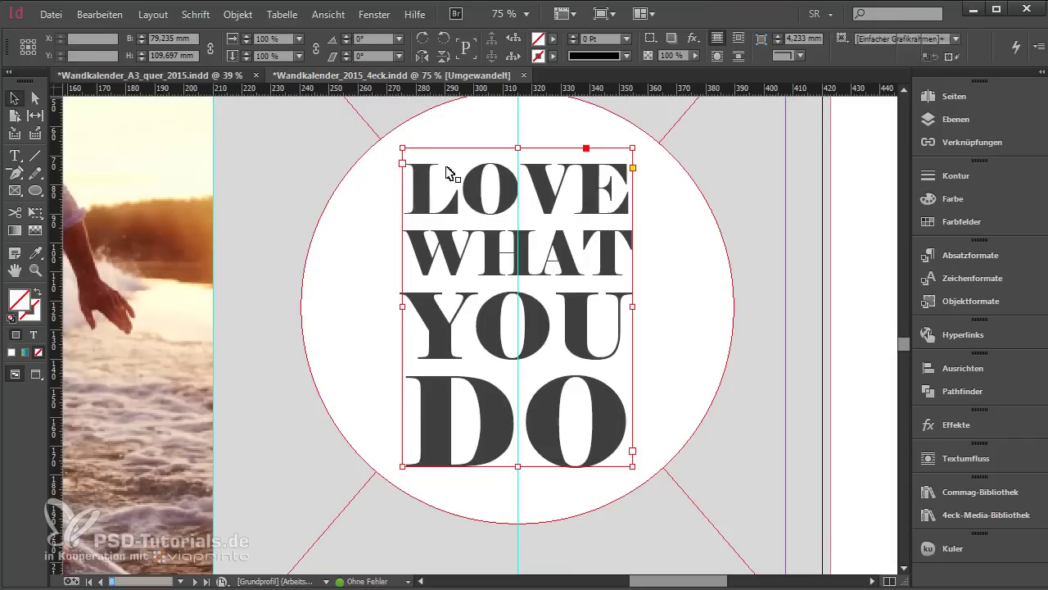
pyautogui.hotkey('ctrl', 'v')
pyautogui.moveTo(516, 353); pyautogui.dragTo(674, 309)
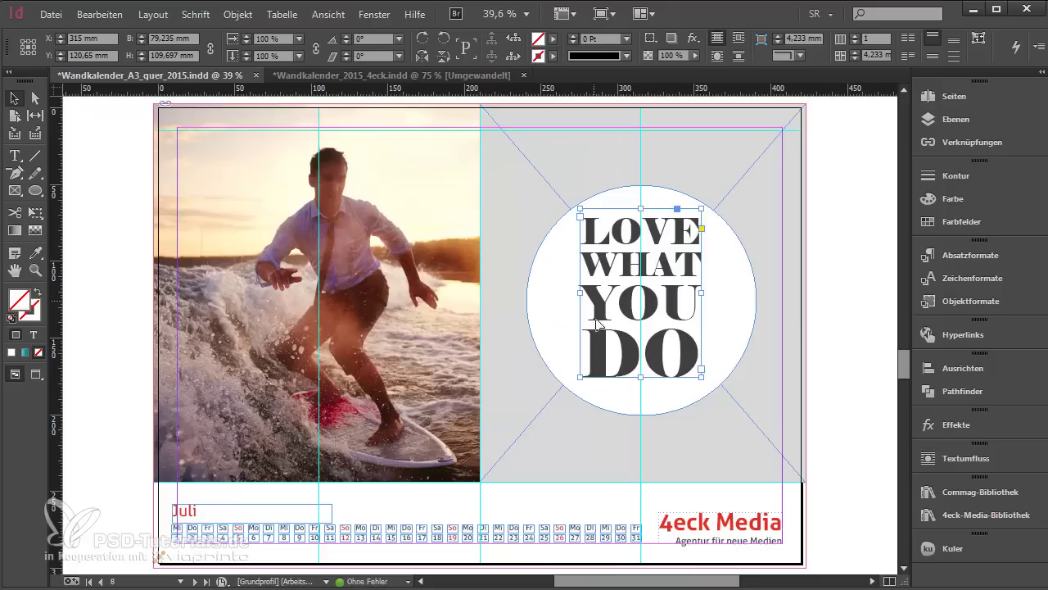
# Align the "LOVE WHAT YOU DO" frame to the horizontal and vertical center of the white circle
pyautogui.keyDown('shift'); pyautogui.click(729, 311); pyautogui.keyUp('shift')
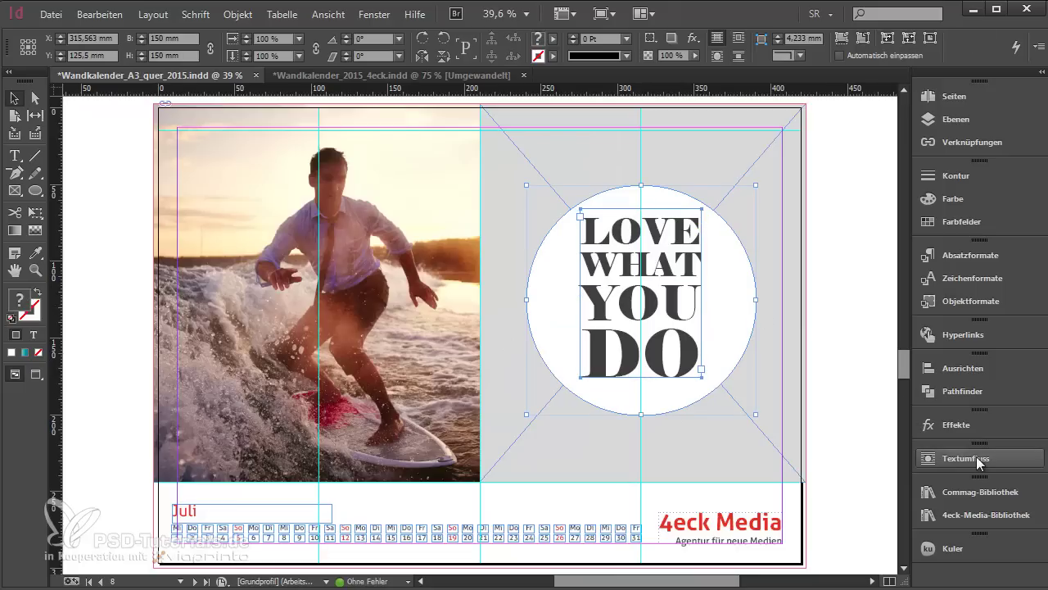
pyautogui.click(971, 367)
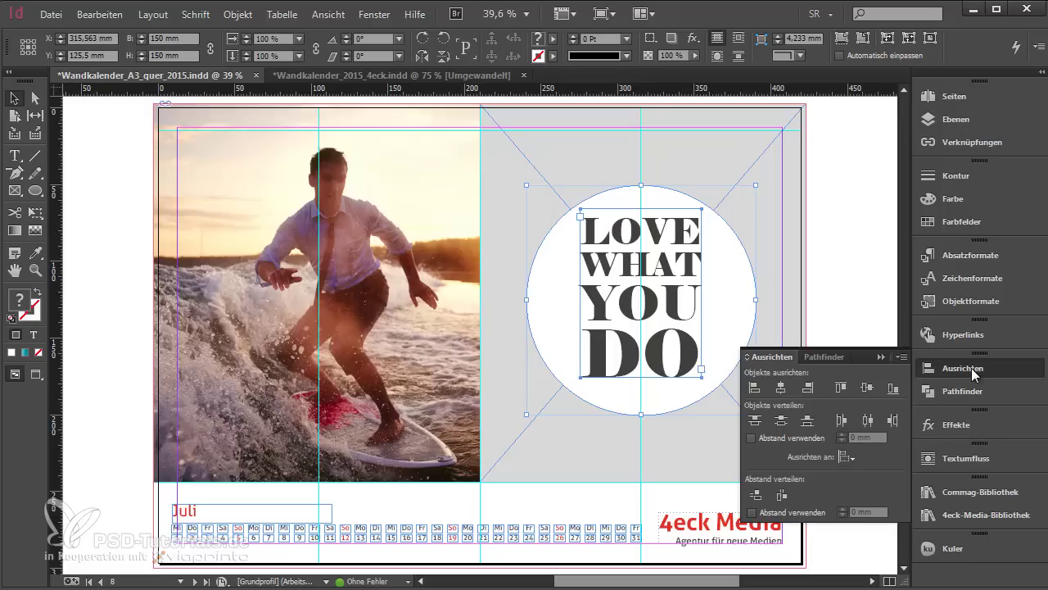
pyautogui.click(782, 386)
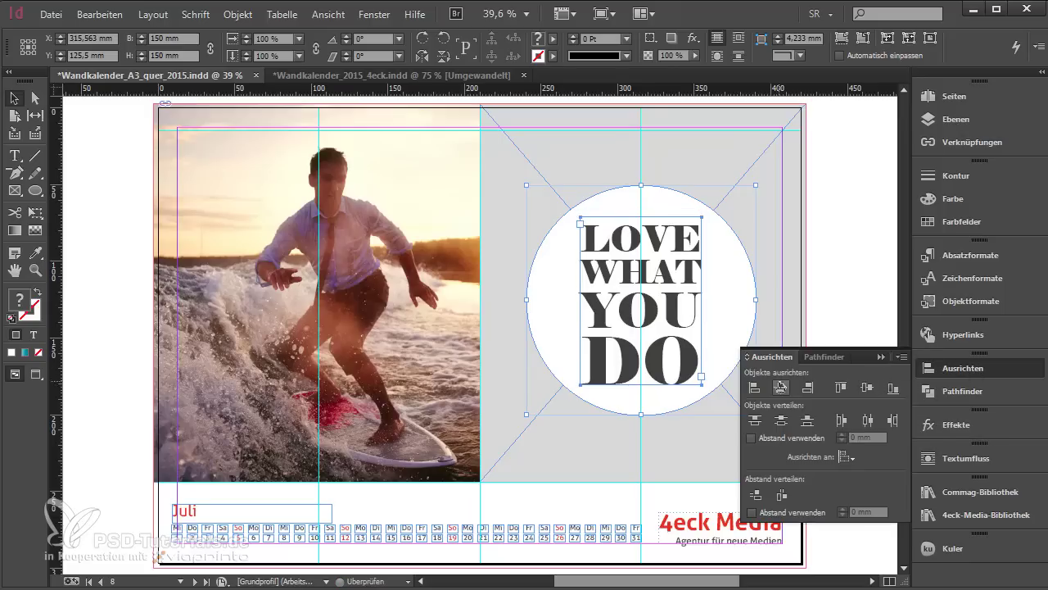
pyautogui.click(801, 298)
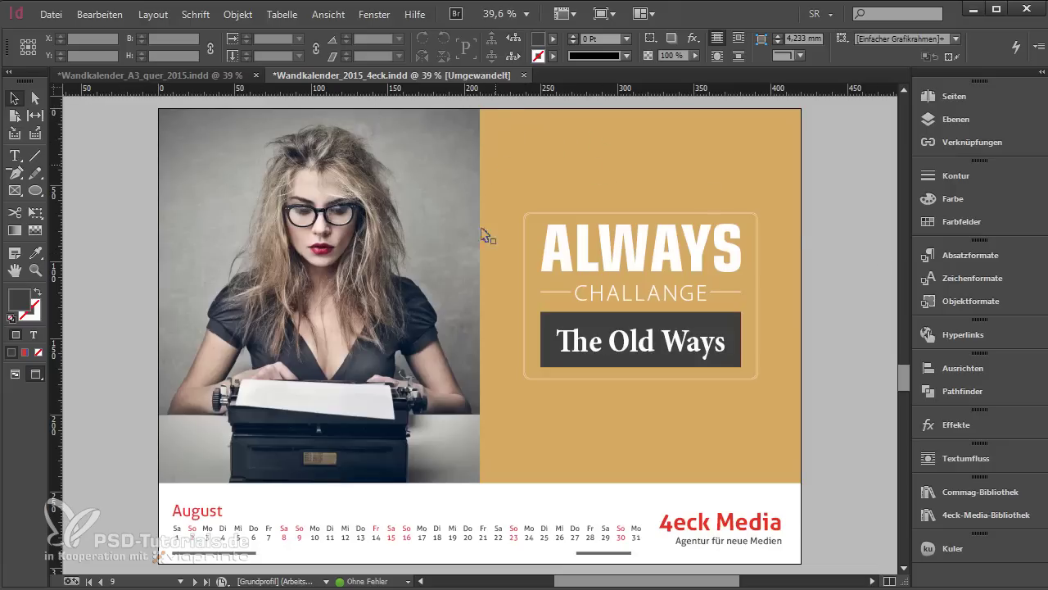
# Examine the CMYK swatch options of the C=0 M=27 Y=65 K=20 color used for August's slogan area
pyautogui.click(553, 39)
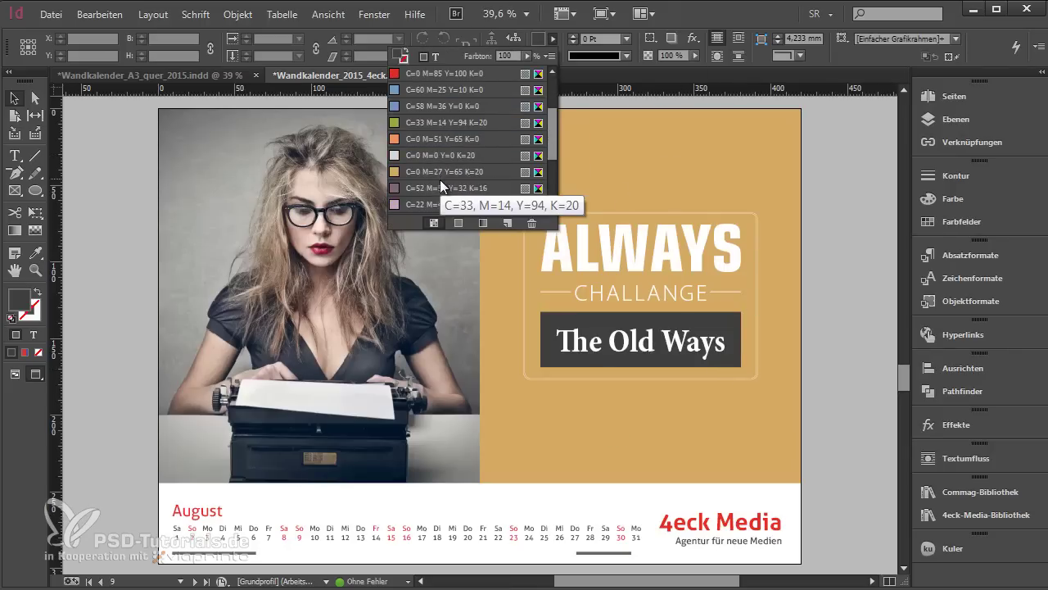
pyautogui.scroll(-3, 439, 191)
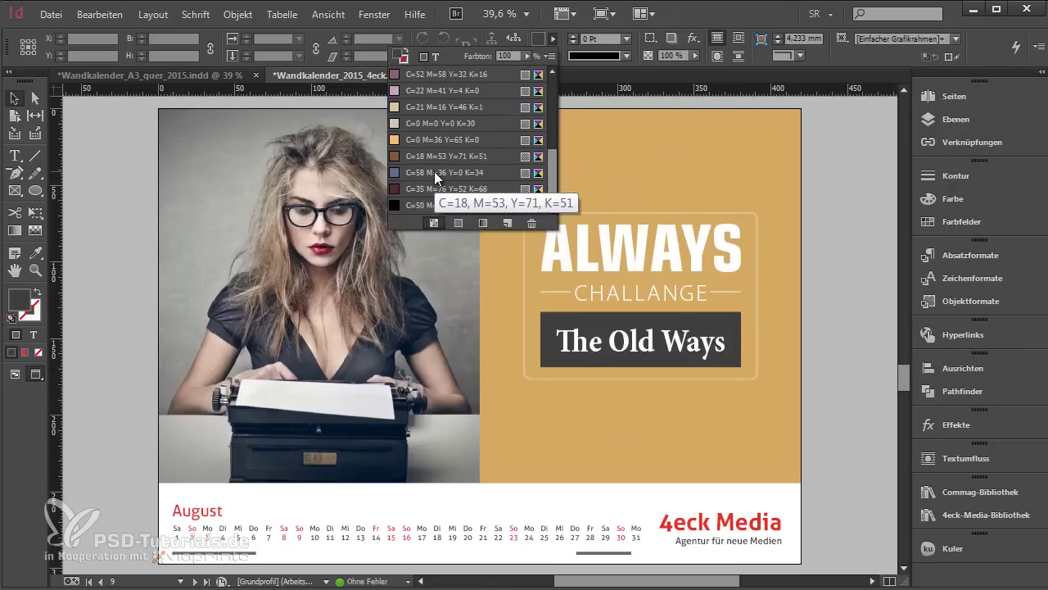
pyautogui.scroll(2, 434, 171)
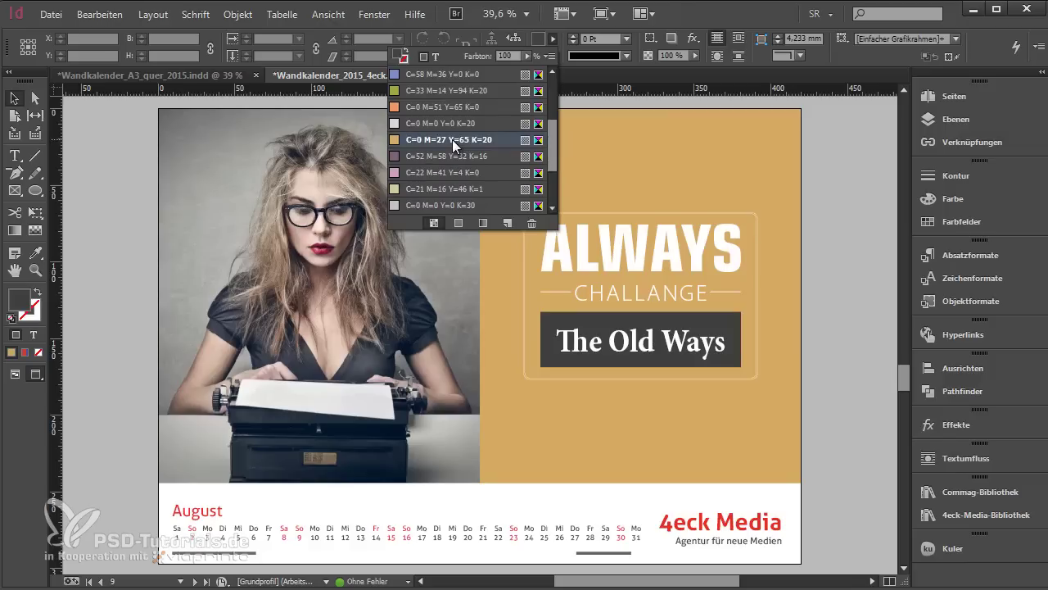
pyautogui.doubleClick(452, 139)
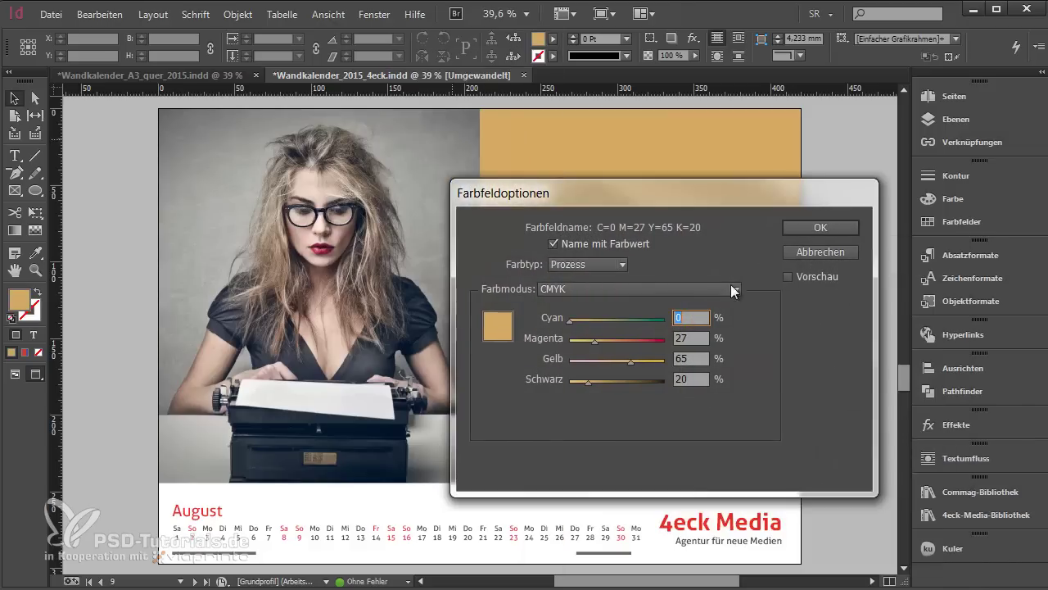
pyautogui.click(807, 254)
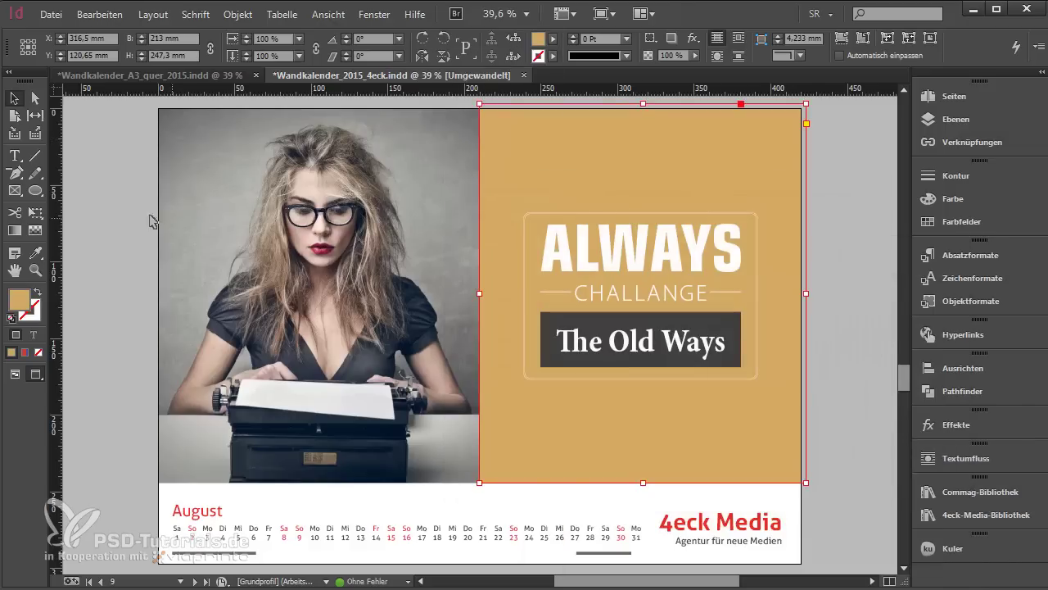
# Try filling August's slogan area with the brown sampled from the typewriter's nameplate, and undo the fill
pyautogui.click(35, 253)
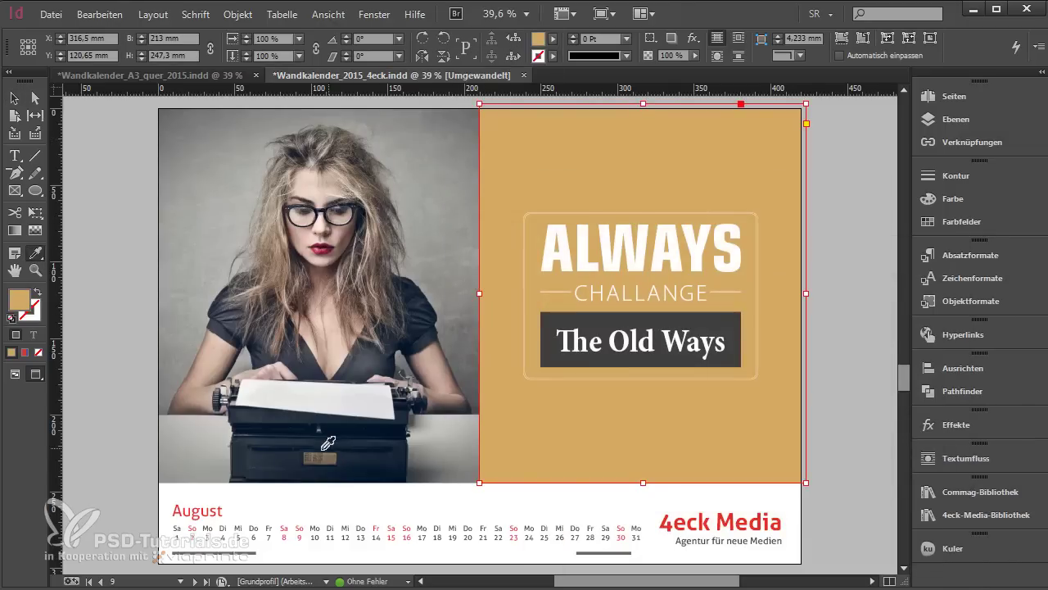
pyautogui.click(326, 452)
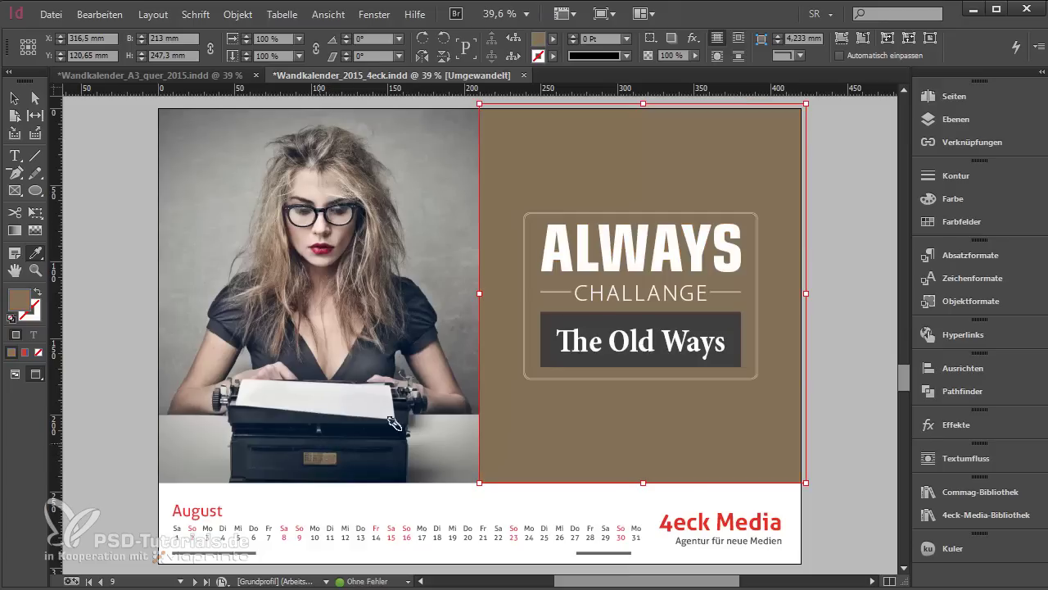
pyautogui.hotkey('ctrl', 'z')
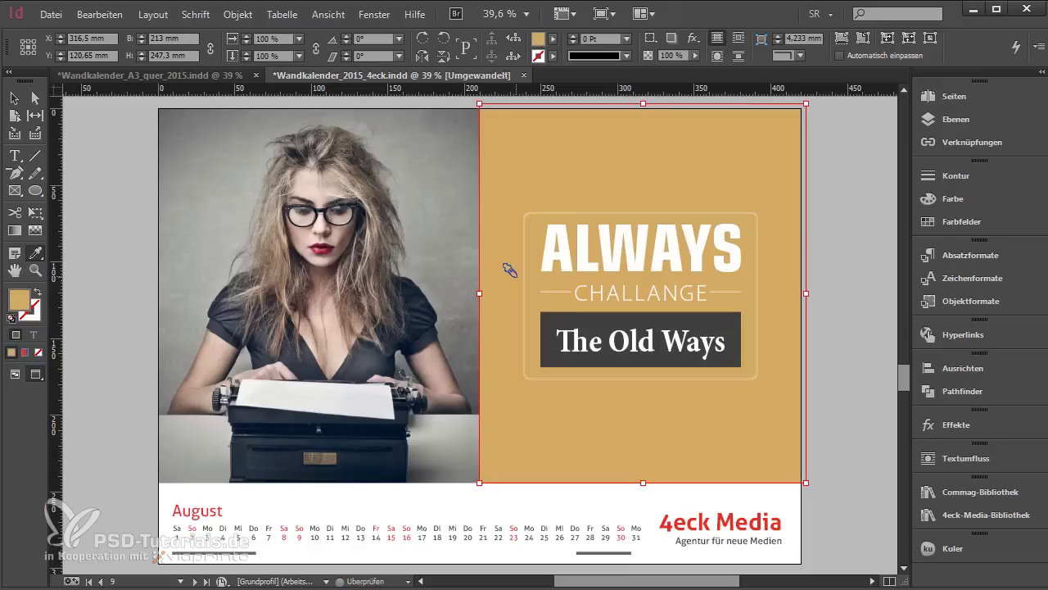
pyautogui.click(14, 98)
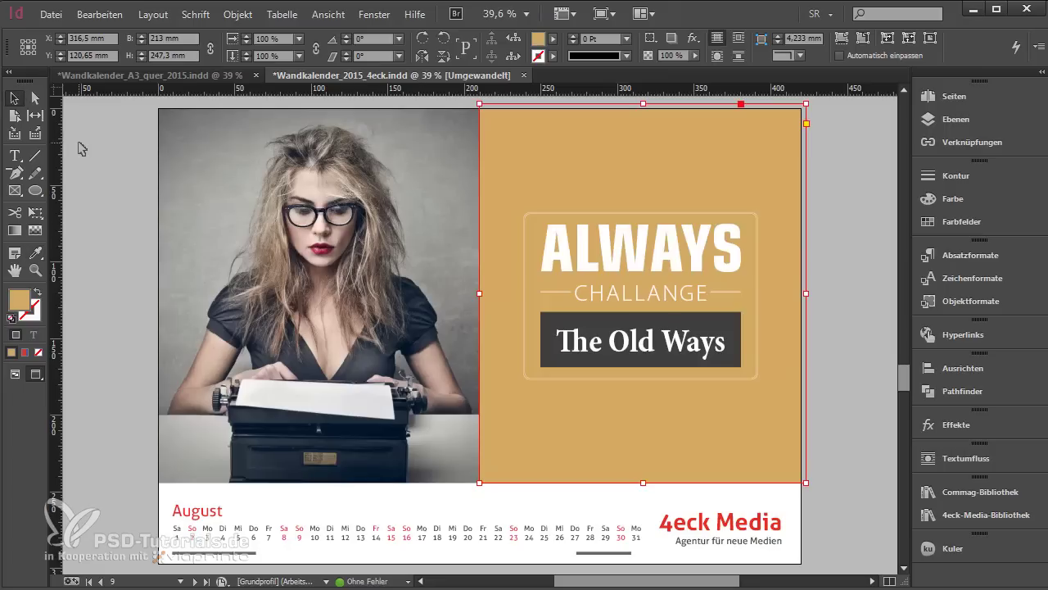
pyautogui.click(82, 147)
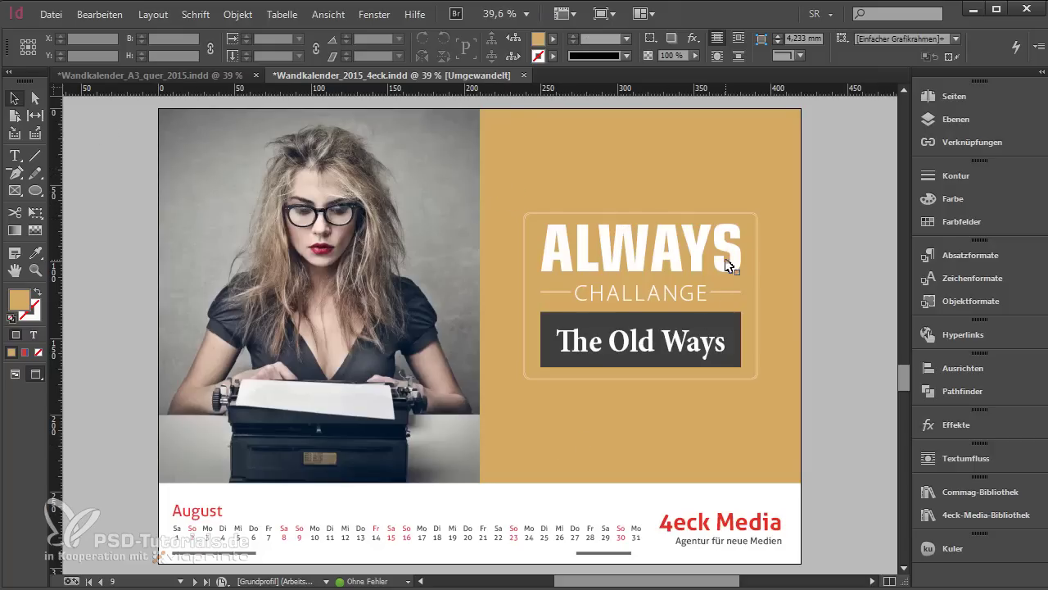
# Ungroup August's "ALWAYS CHALLANGE The Old Ways" graphic and check its text frames and dark box individually
pyautogui.scroll(2, 729, 256)
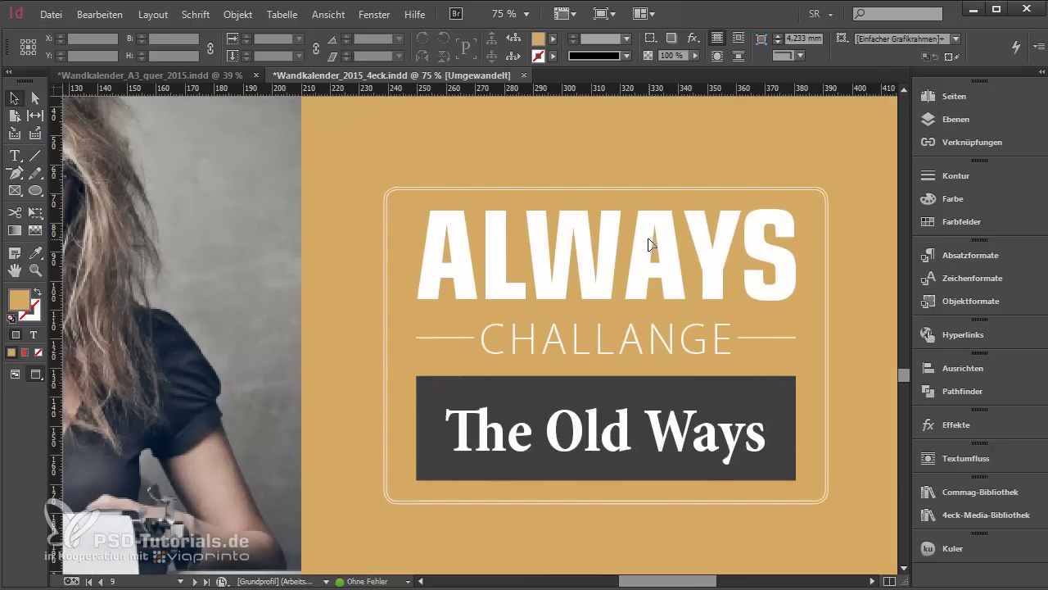
pyautogui.click(434, 197)
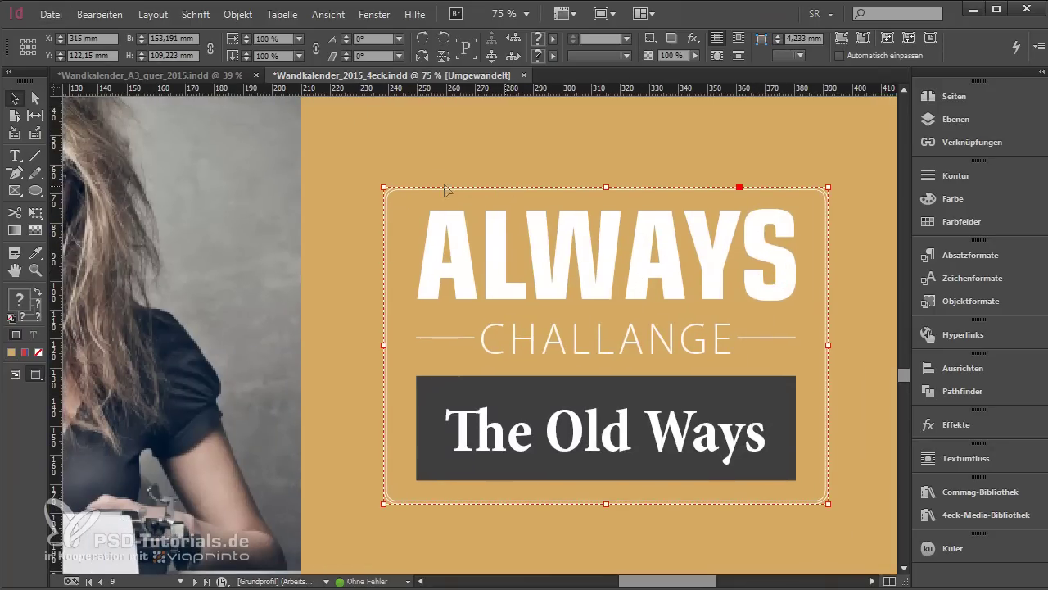
pyautogui.rightClick(562, 289)
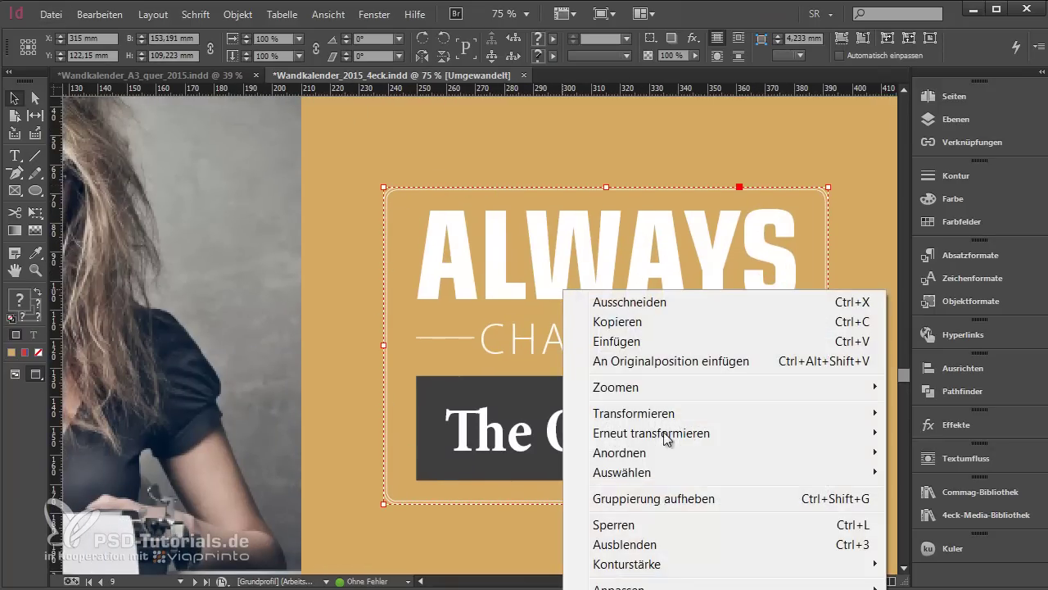
pyautogui.click(662, 497)
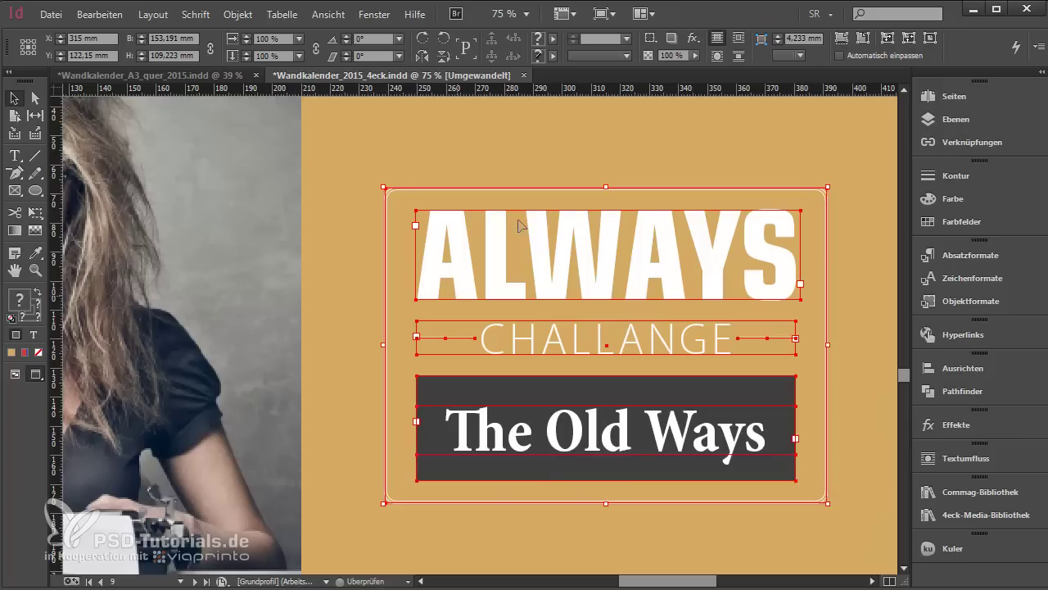
pyautogui.click(867, 321)
pyautogui.click(520, 269)
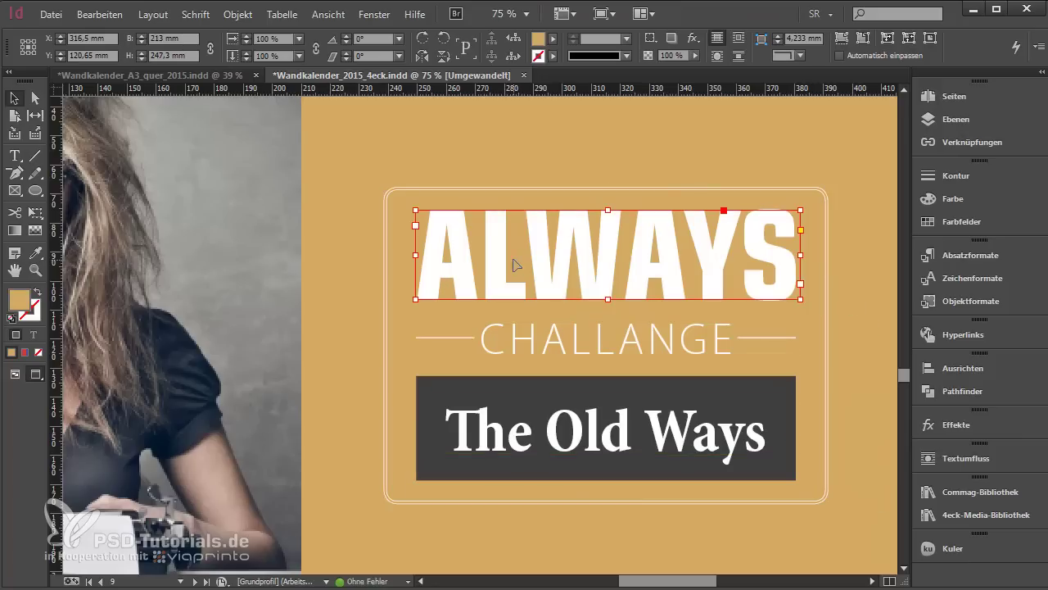
pyautogui.click(525, 334)
pyautogui.click(547, 406)
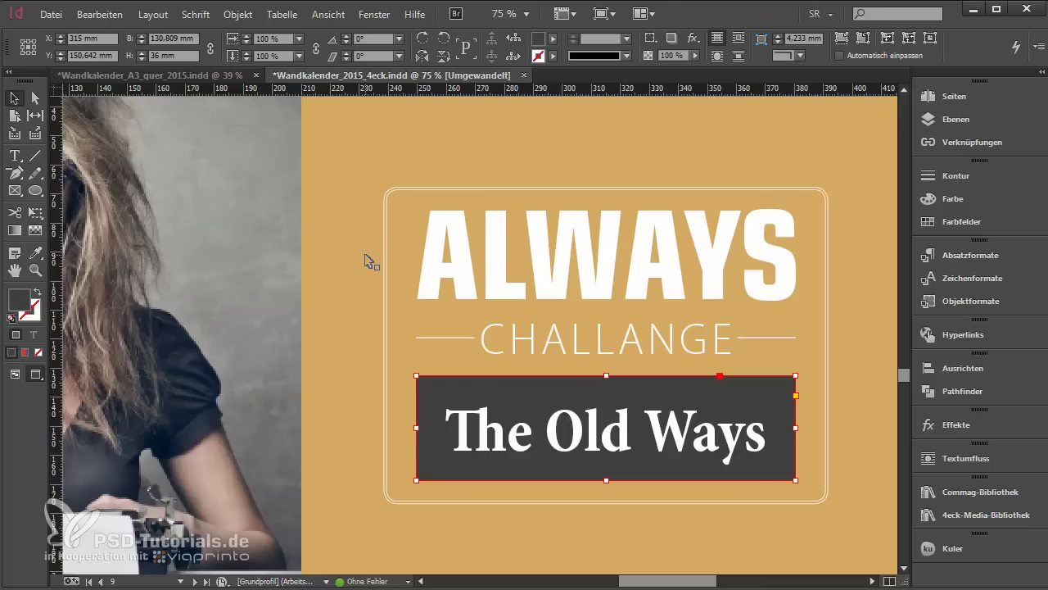
# Set the rounded border around August's slogan to the Dreifach stroke type and increase its stroke weight
pyautogui.click(390, 210)
pyautogui.click(390, 197)
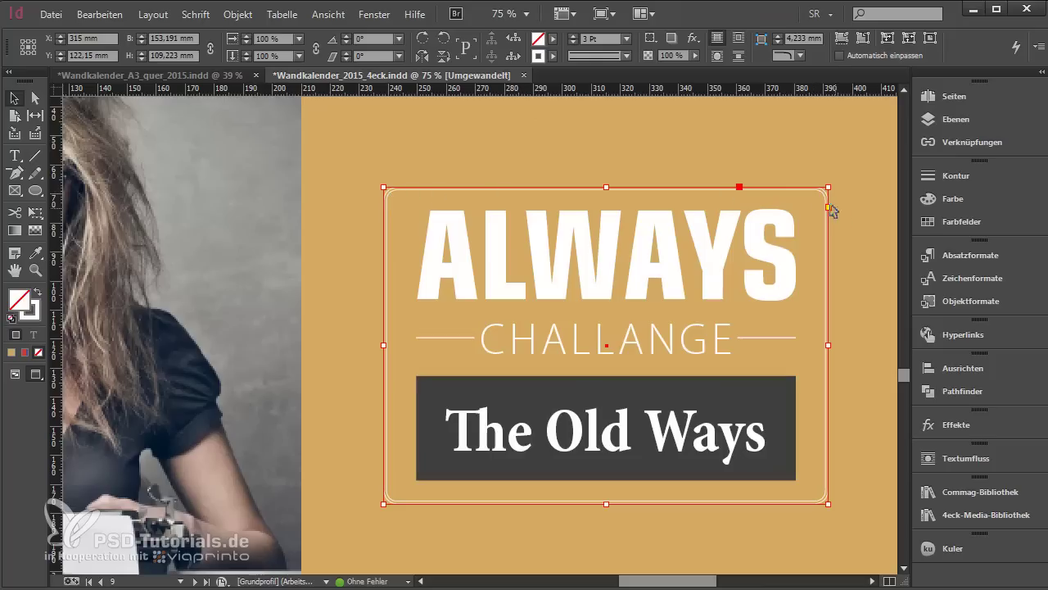
pyautogui.click(626, 55)
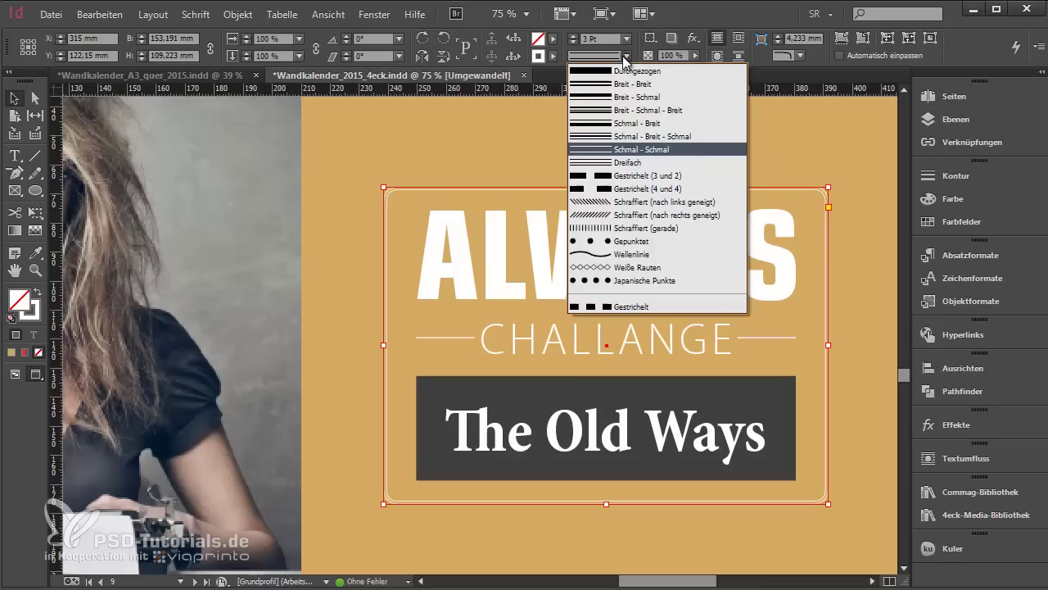
pyautogui.click(640, 161)
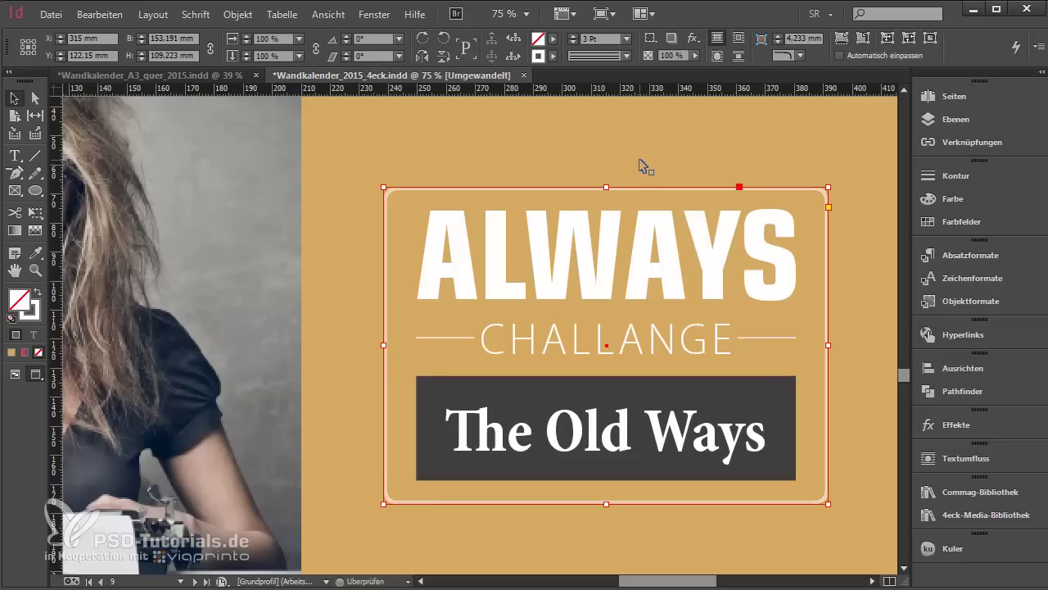
pyautogui.click(573, 38)
pyautogui.click(847, 414)
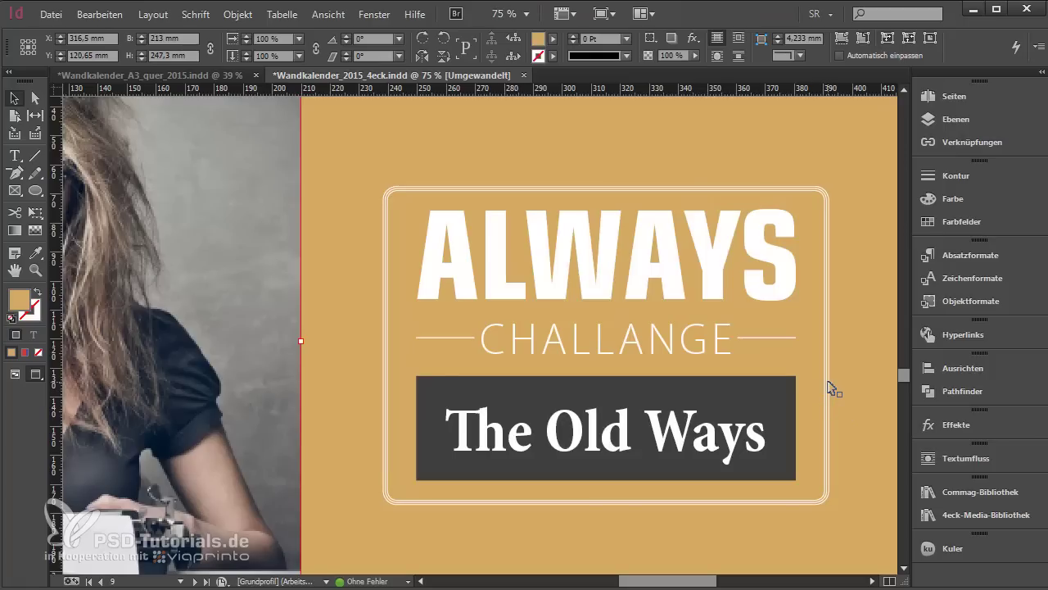
# Copy August's photo, colored area and slogan graphic into Wandkalender_A3_quer_2015.indd at their original position on the August page
pyautogui.click(832, 388)
pyautogui.hotkey('ctrl', '-')
pyautogui.hotkey('ctrl', '-')
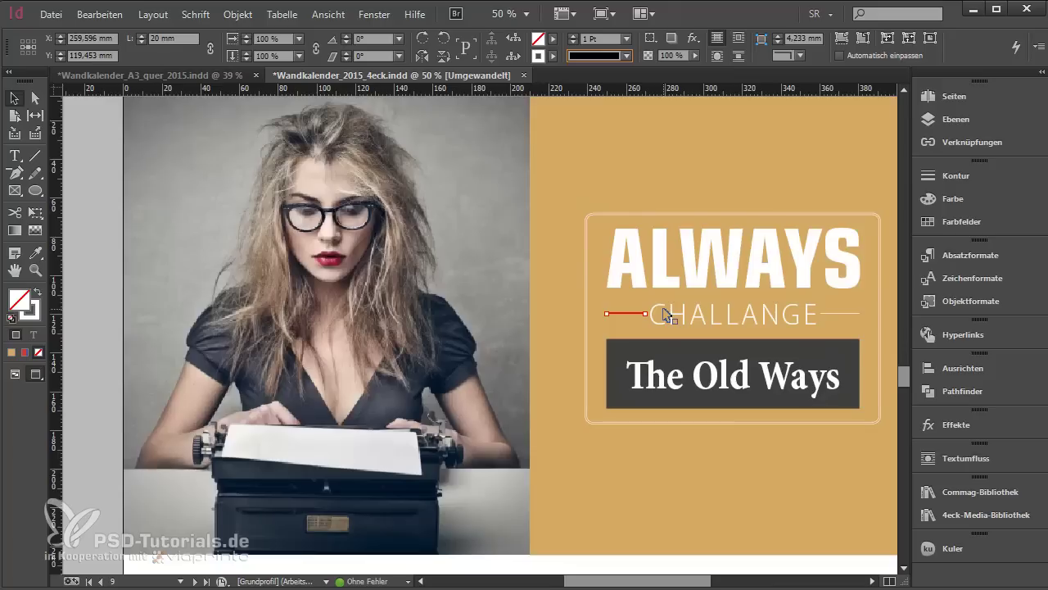
pyautogui.hotkey('ctrl', 'shift', 'a')
pyautogui.moveTo(337, 174); pyautogui.dragTo(809, 405)
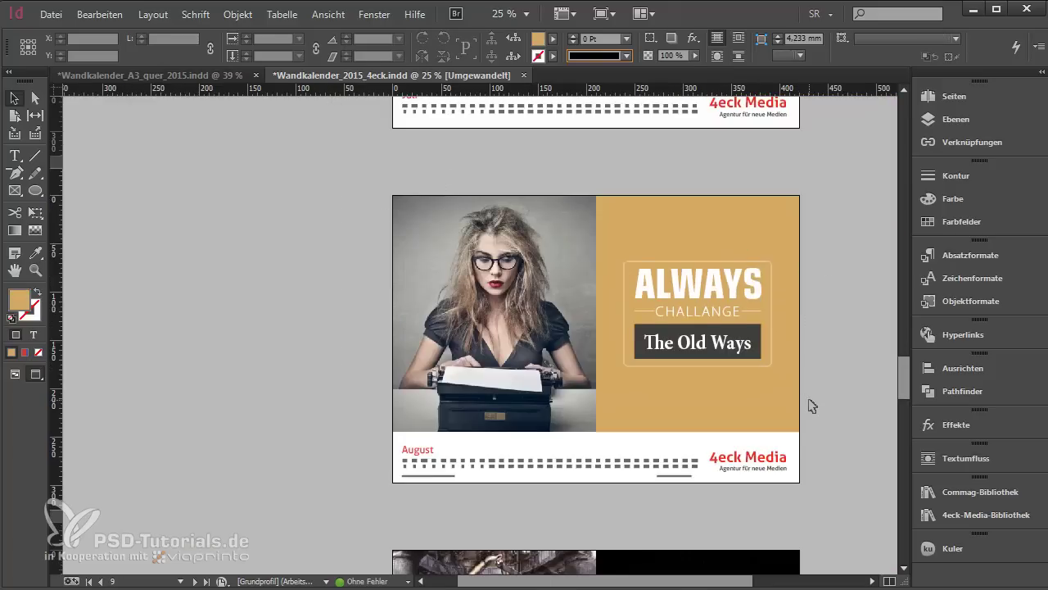
pyautogui.click(181, 73)
pyautogui.click(100, 14)
pyautogui.click(163, 175)
pyautogui.click(137, 277)
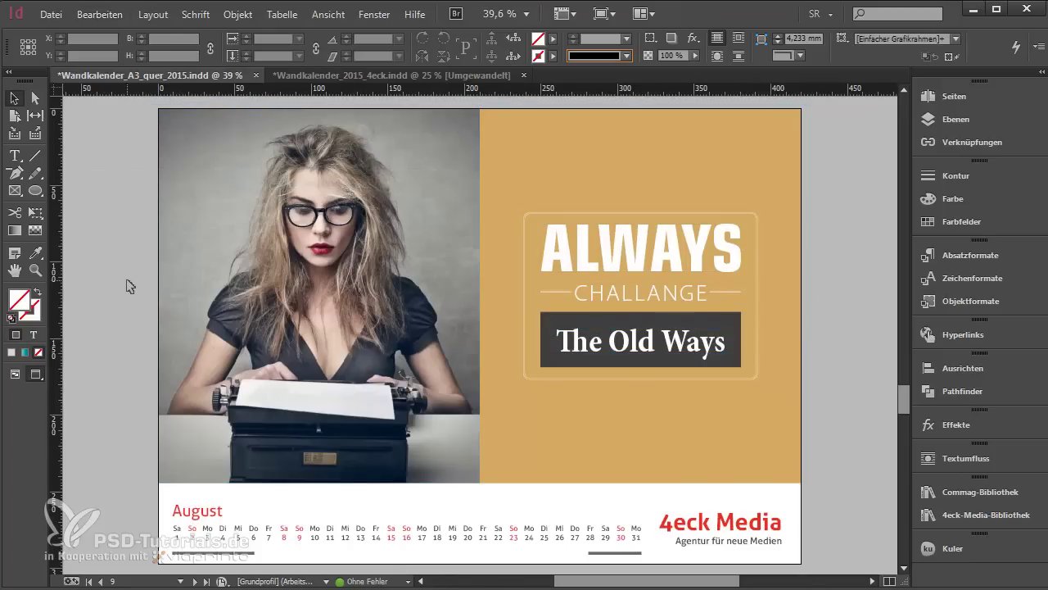
# Copy September's photo and black area from Wandkalender_2015_4eck.indd to the original position on the September page of Wandkalender_A3_quer_2015.indd
pyautogui.scroll(-5, 127, 285)
pyautogui.scroll(-3, 246, 157)
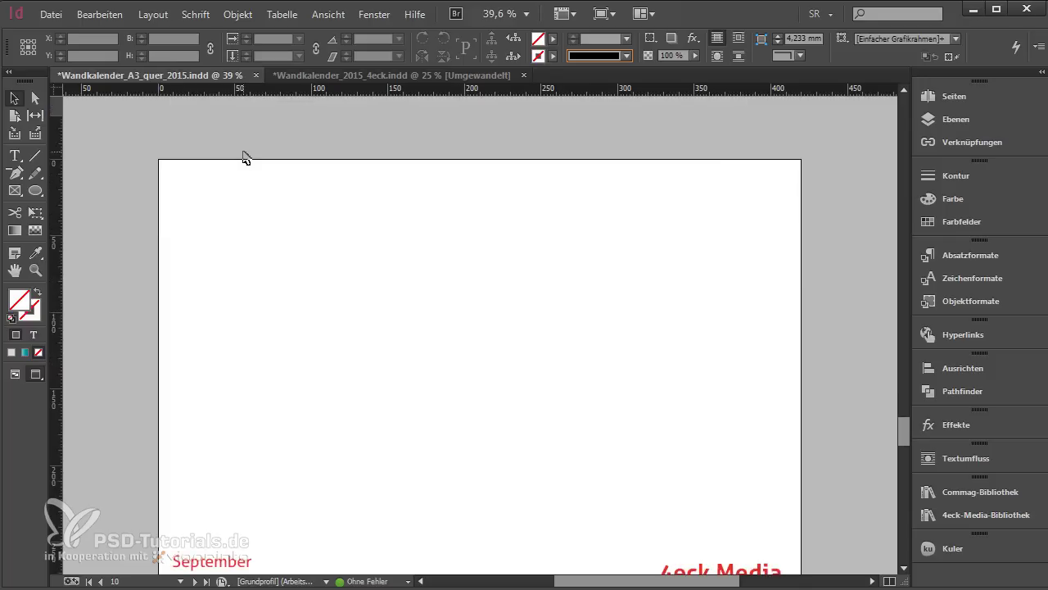
pyautogui.scroll(-2, 246, 158)
pyautogui.click(278, 75)
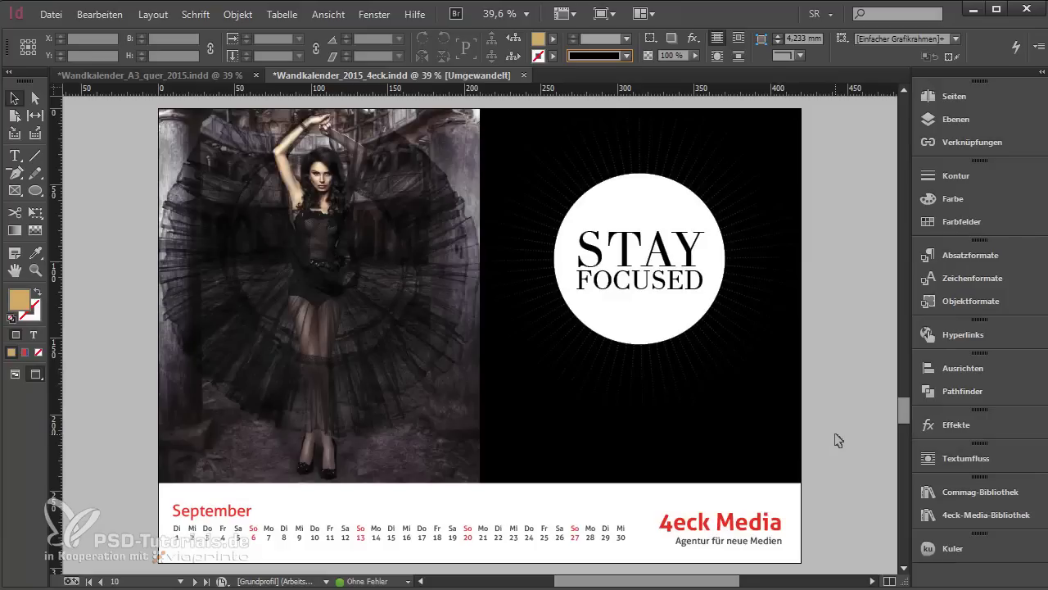
pyautogui.click(220, 151)
pyautogui.keyDown('shift'); pyautogui.click(531, 478); pyautogui.keyUp('shift')
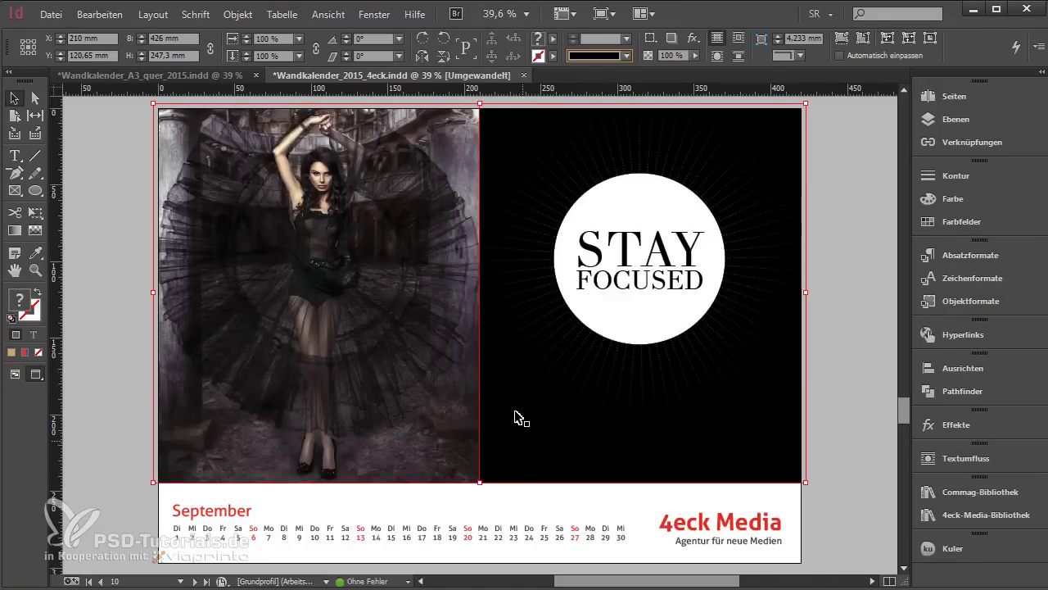
pyautogui.hotkey('ctrl', 'x')
pyautogui.click(100, 15)
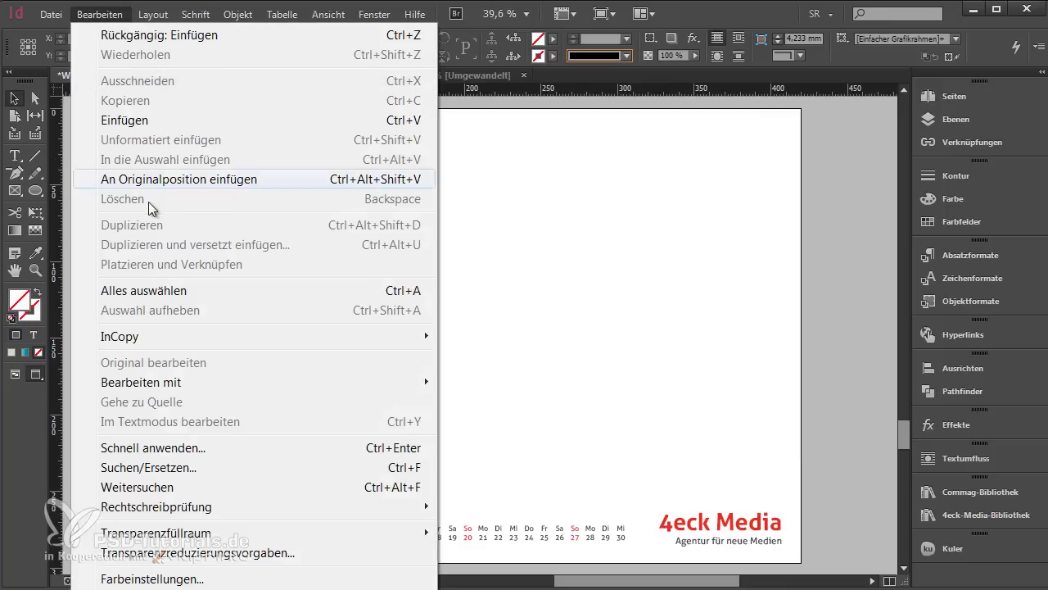
pyautogui.click(178, 181)
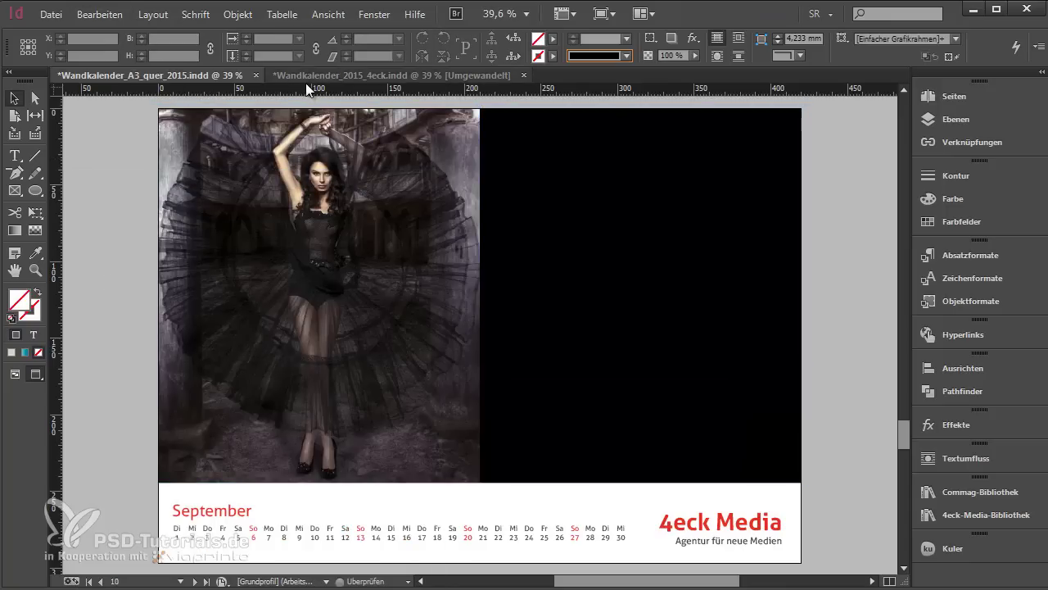
# Examine the dotted rays around the white "STAY FOCUSED" circle on September's page in Wandkalender_2015_4eck.indd
pyautogui.click(835, 254)
pyautogui.scroll(2, 721, 274)
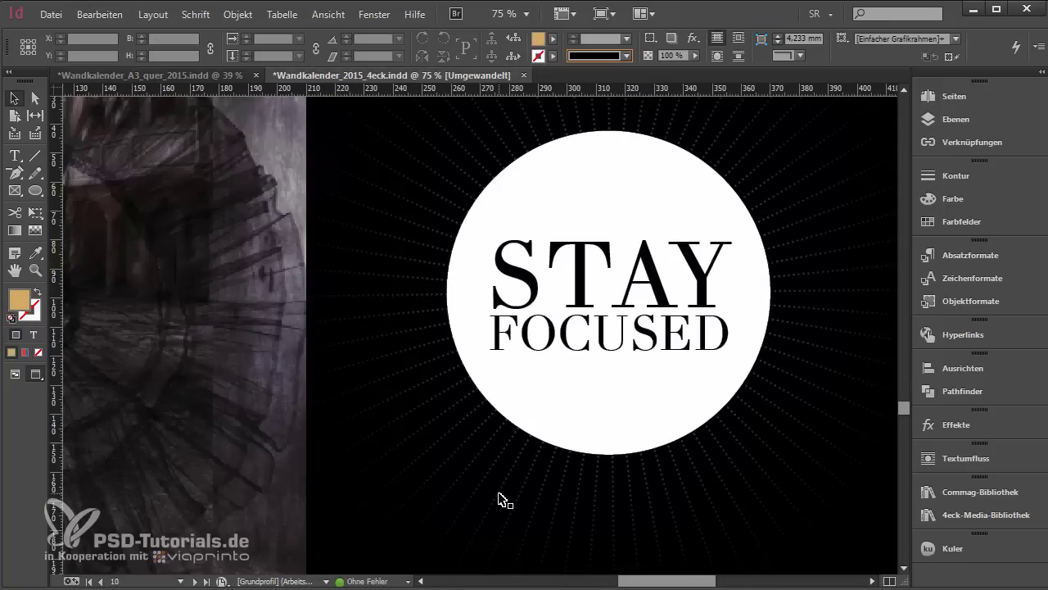
pyautogui.hotkey('ctrl', '=')
pyautogui.scroll(2, 488, 502)
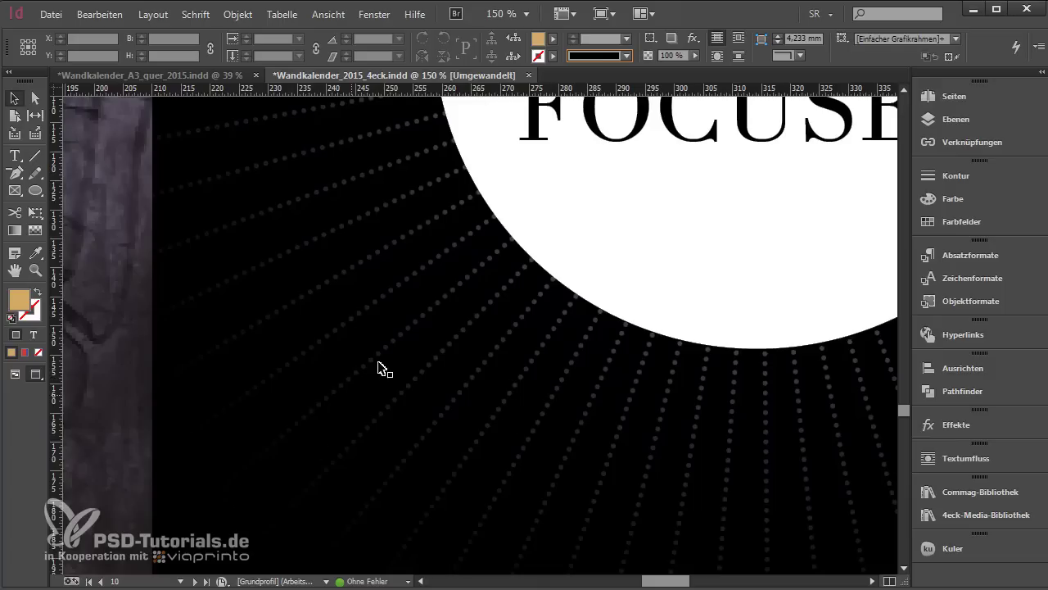
pyautogui.scroll(-4, 458, 316)
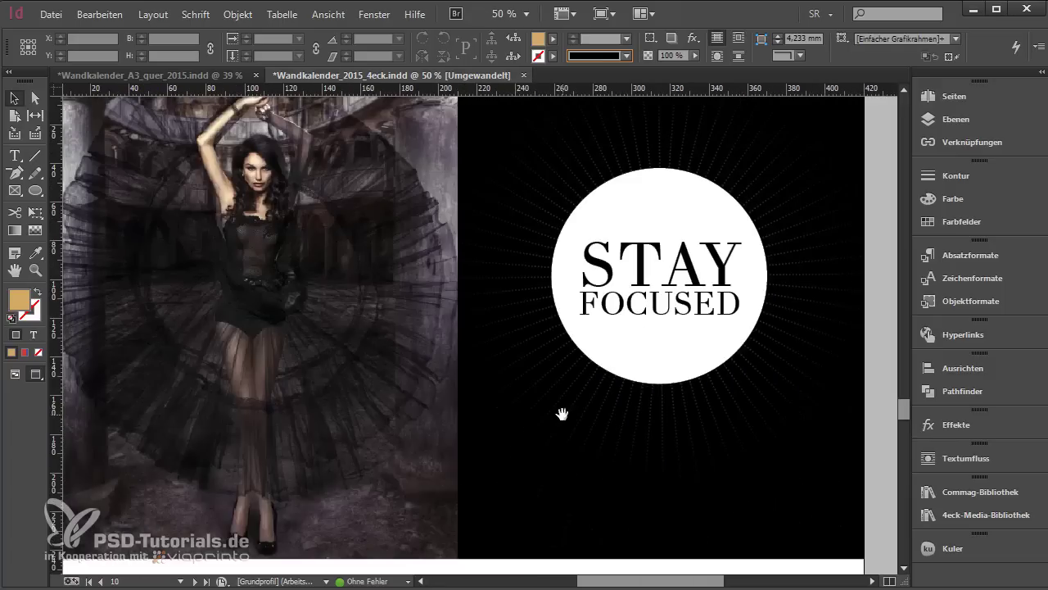
pyautogui.scroll(-1, 561, 414)
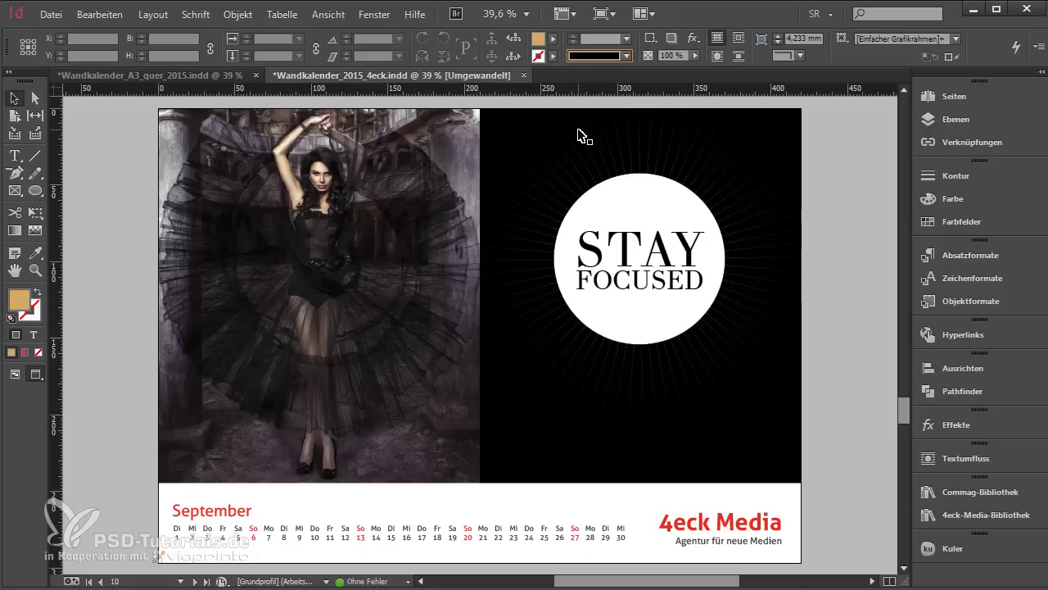
# In Wandkalender_A3_quer_2015.indd, draw a white 2.5 Pt Japanische Punkte line about 176 mm long, diagonally down-right from near the black area's center
pyautogui.hotkey('ctrl', 'Tab')
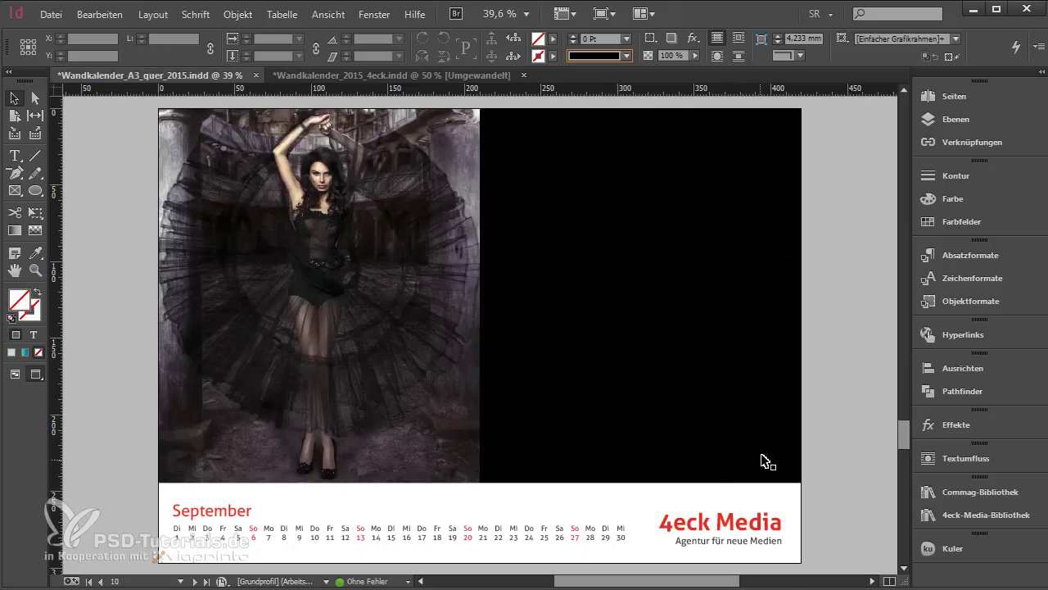
pyautogui.click(553, 57)
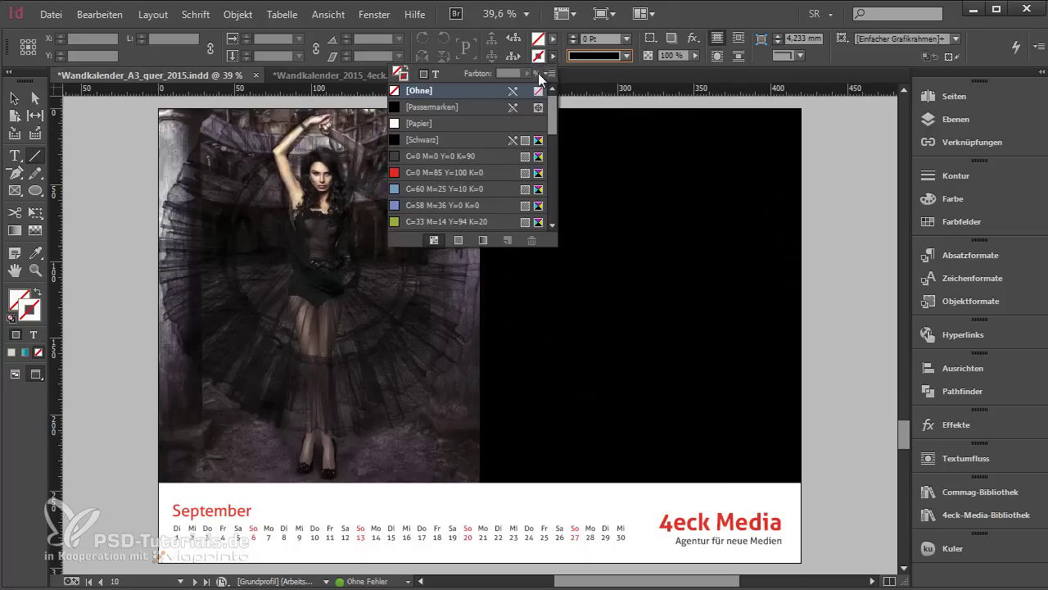
pyautogui.click(627, 56)
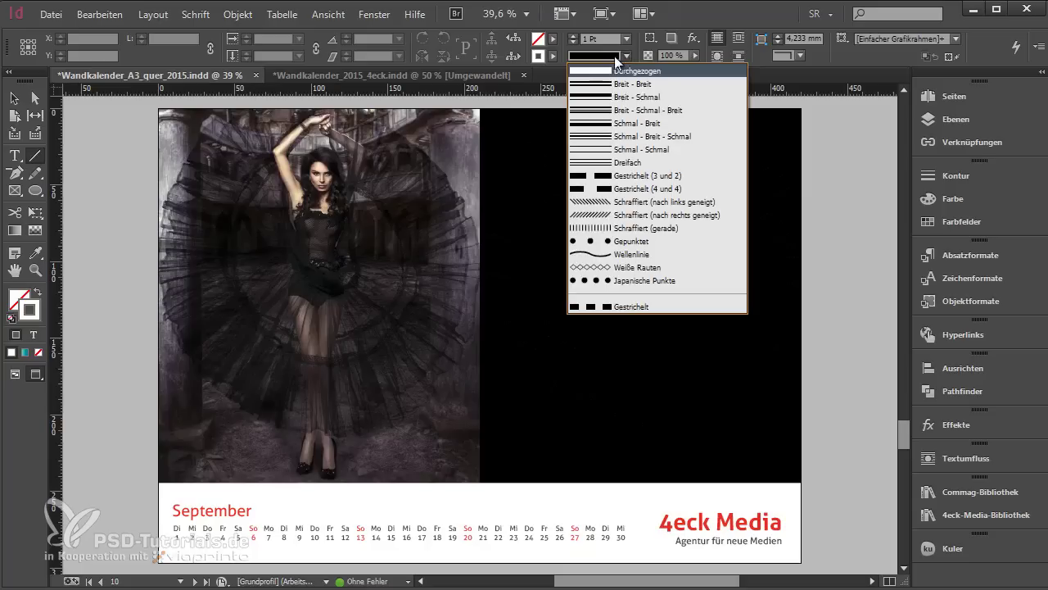
pyautogui.click(625, 283)
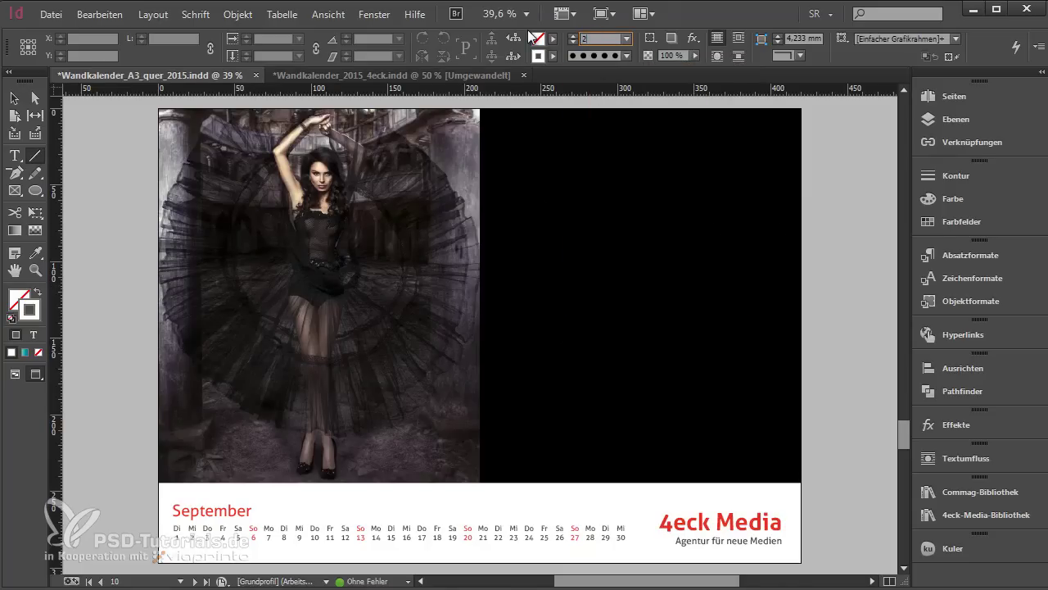
pyautogui.press('Return')
pyautogui.moveTo(634, 282); pyautogui.dragTo(824, 494)
pyautogui.scroll(8, 644, 245)
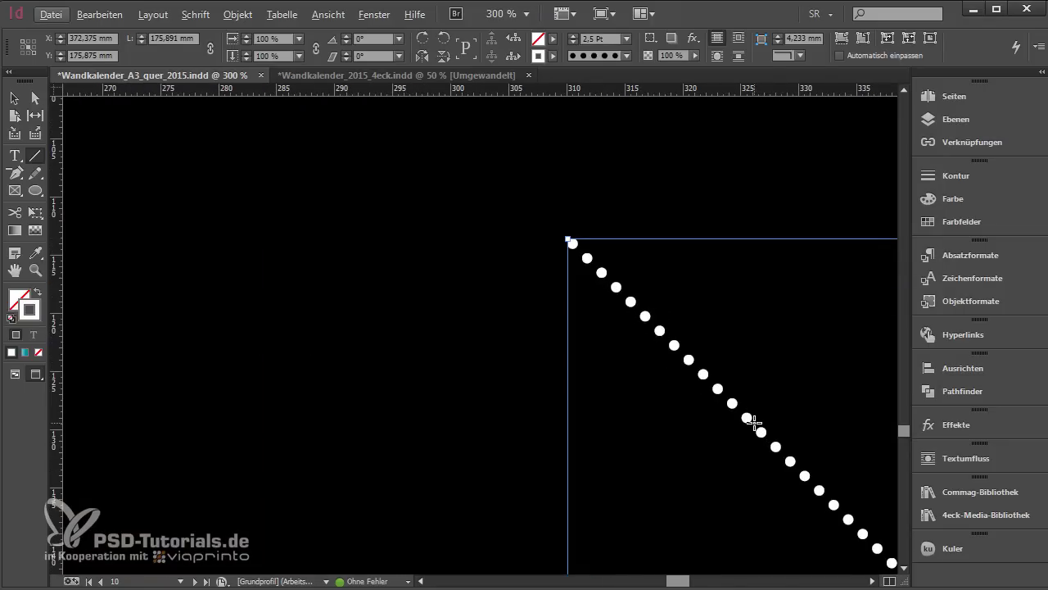
pyautogui.hotkey('ctrl', 'alt', '2')
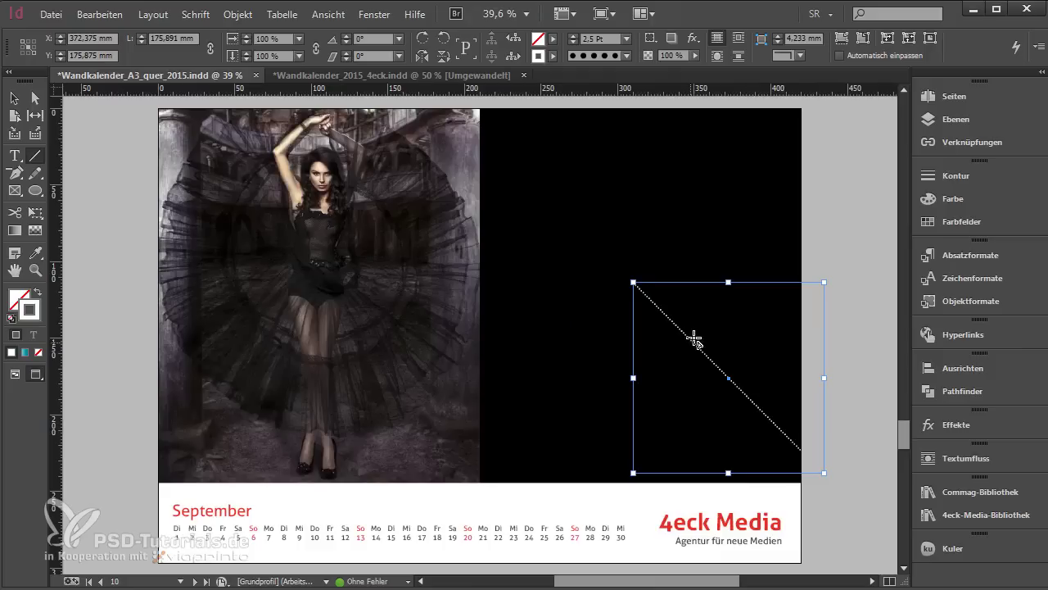
# Create a copy of the dotted line rotated by 5° around the line's upper-left endpoint
pyautogui.click(36, 97)
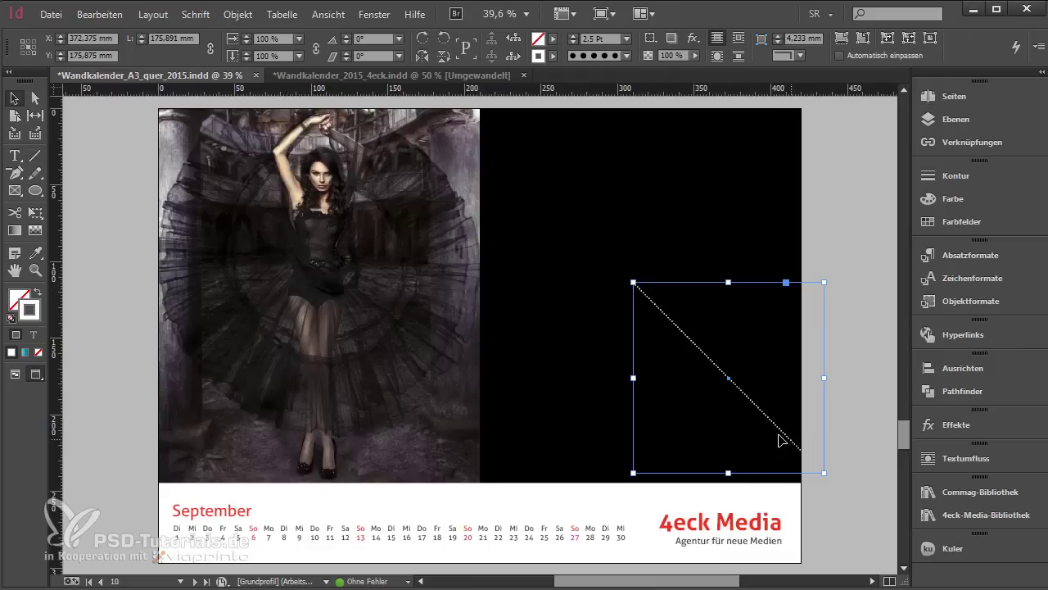
pyautogui.click(24, 41)
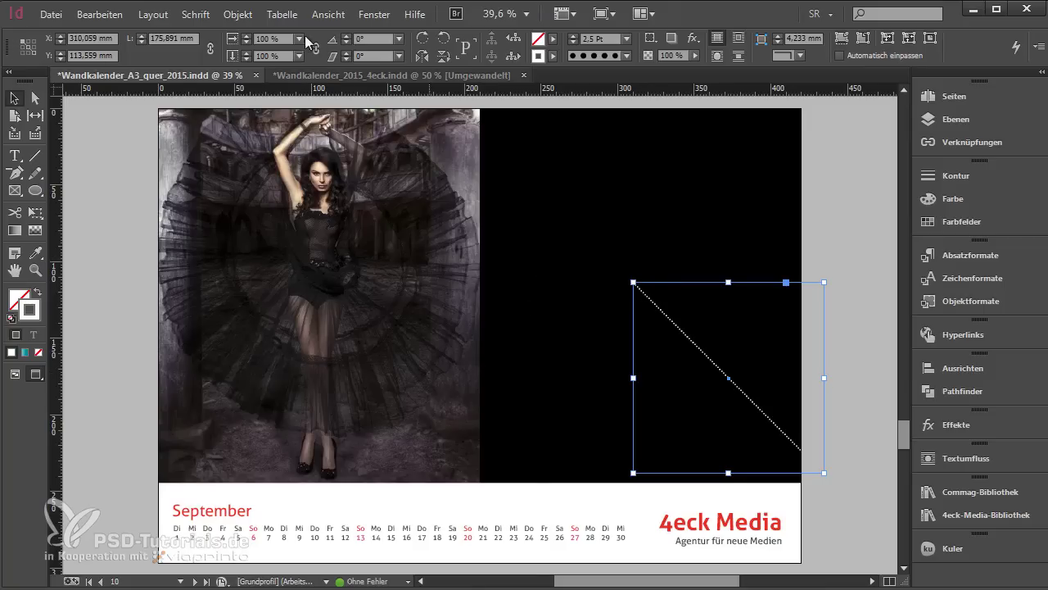
pyautogui.click(241, 17)
pyautogui.moveTo(251, 35)
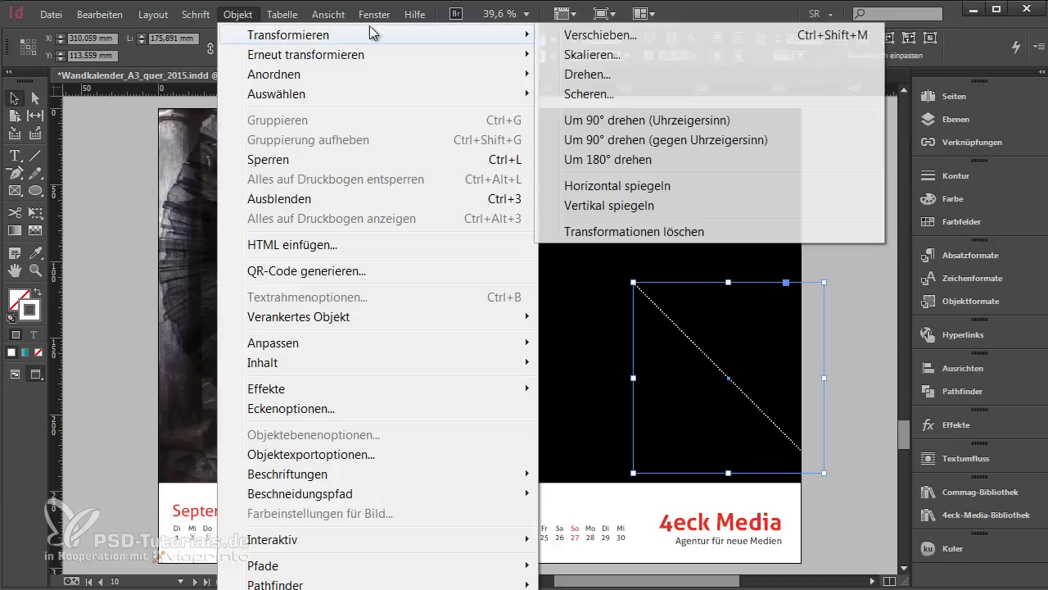
pyautogui.click(622, 76)
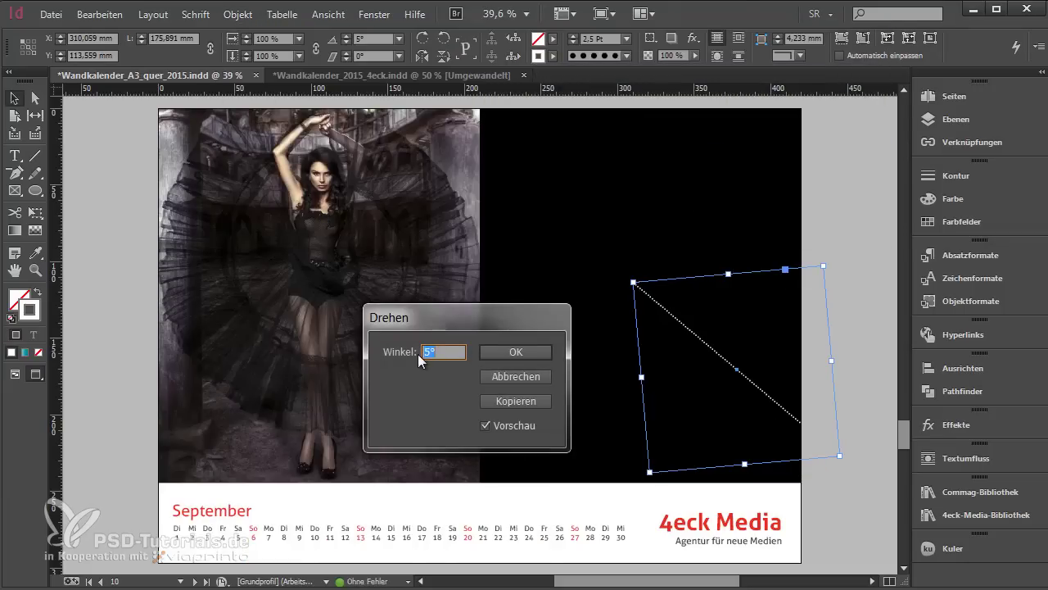
pyautogui.click(489, 419)
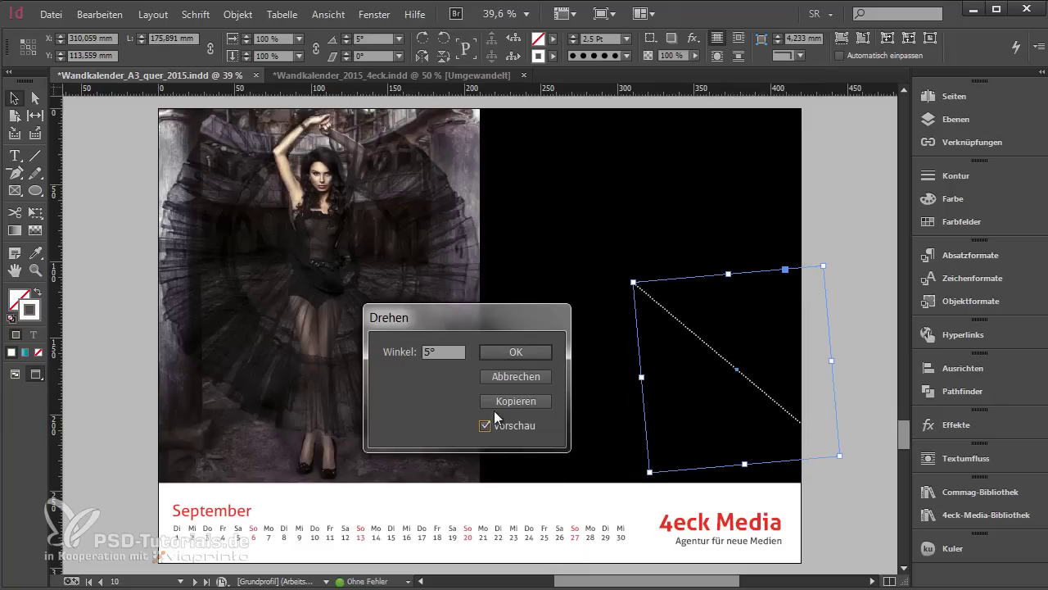
pyautogui.click(502, 401)
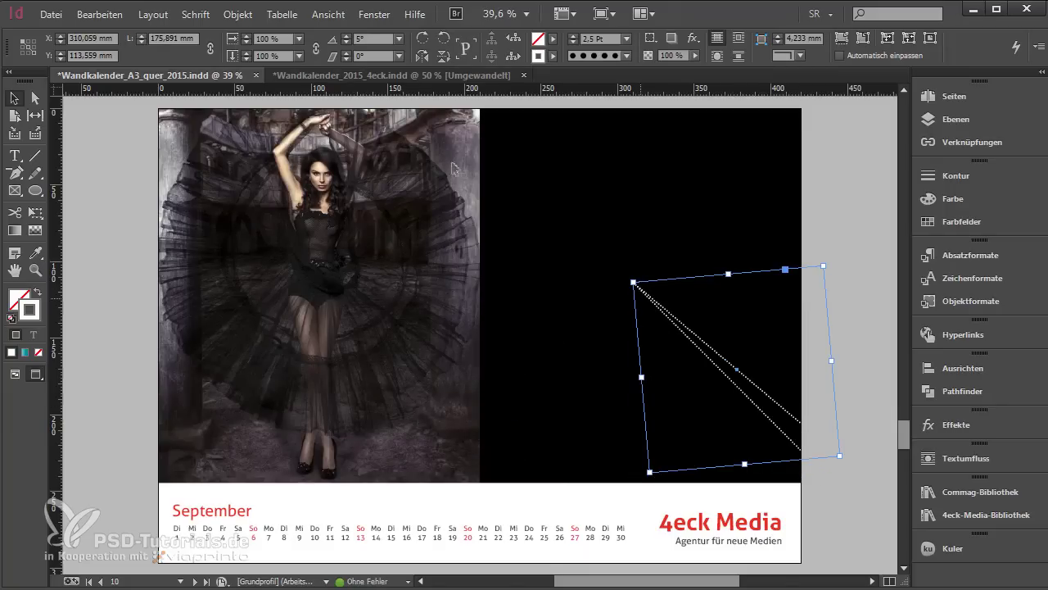
# Repeat the rotated copy with Erneut transformieren - Abfolge until the dotted rays form a full circle
pyautogui.click(237, 15)
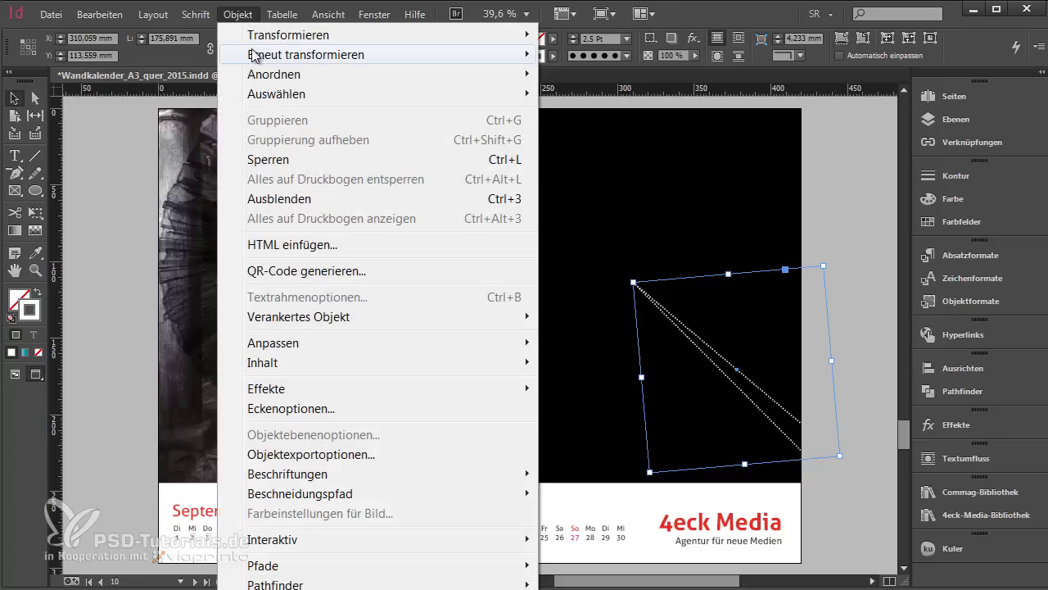
pyautogui.moveTo(225, 56)
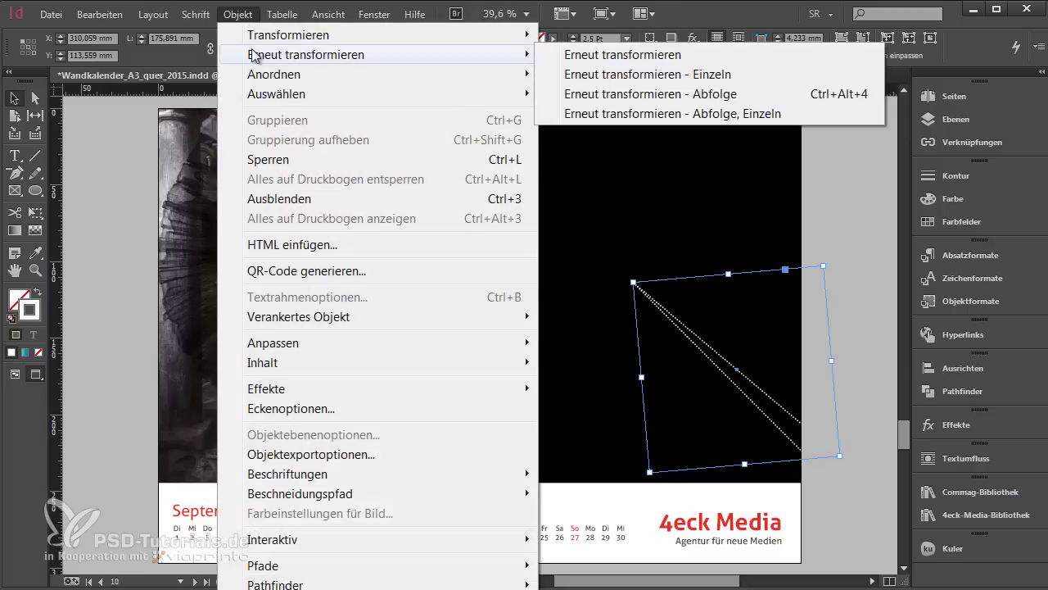
pyautogui.click(641, 103)
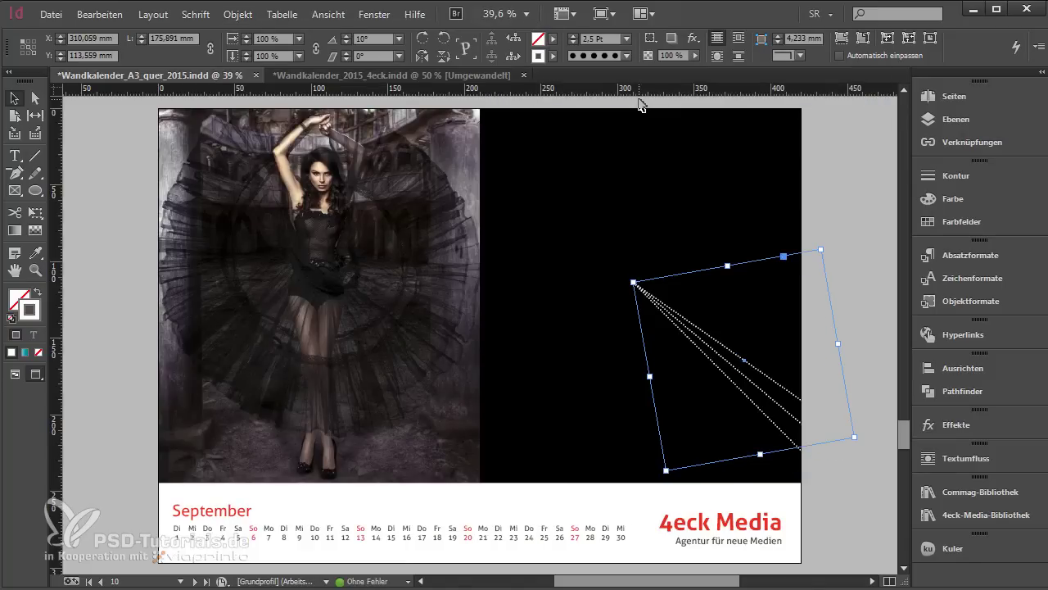
pyautogui.hotkey('ctrl', 'alt', '4')
pyautogui.hotkey('ctrl', 'alt', '4')
pyautogui.hotkey('ctrl', 'alt', '4')
pyautogui.hotkey('ctrl', 'alt', '4')
pyautogui.hotkey('ctrl', 'alt', '4')
pyautogui.hotkey('ctrl', 'alt', '4')
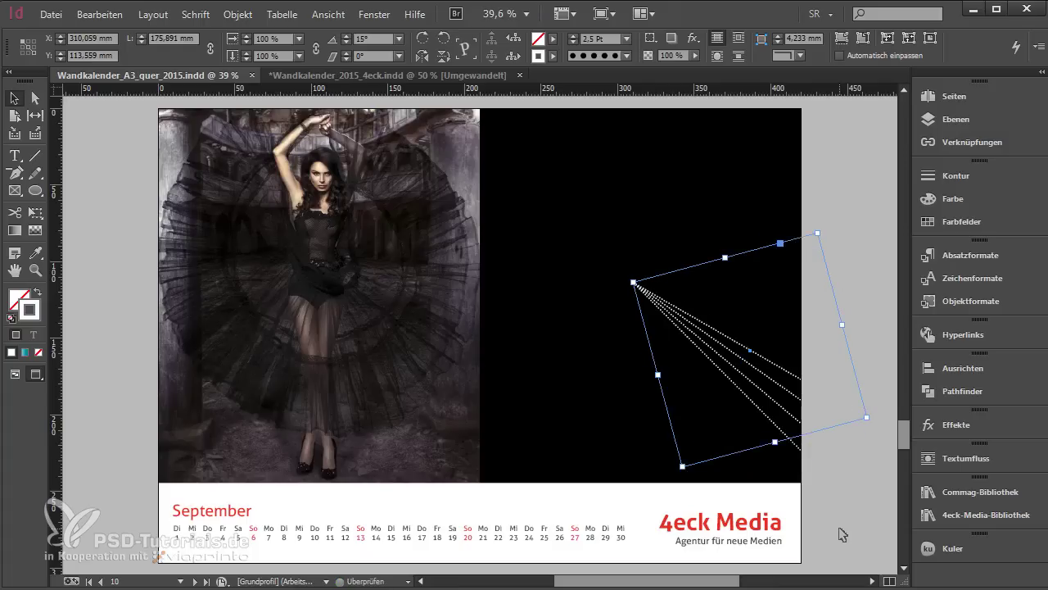
pyautogui.hotkey('ctrl', 'alt', '4')
pyautogui.hotkey('ctrl', 'alt', '4')
pyautogui.hotkey('ctrl', 'alt', '4')
pyautogui.hotkey('ctrl', 'alt', '4')
pyautogui.hotkey('ctrl', 'alt', '4')
pyautogui.hotkey('ctrl', 'alt', '4')
pyautogui.hotkey('ctrl', 'alt', '4')
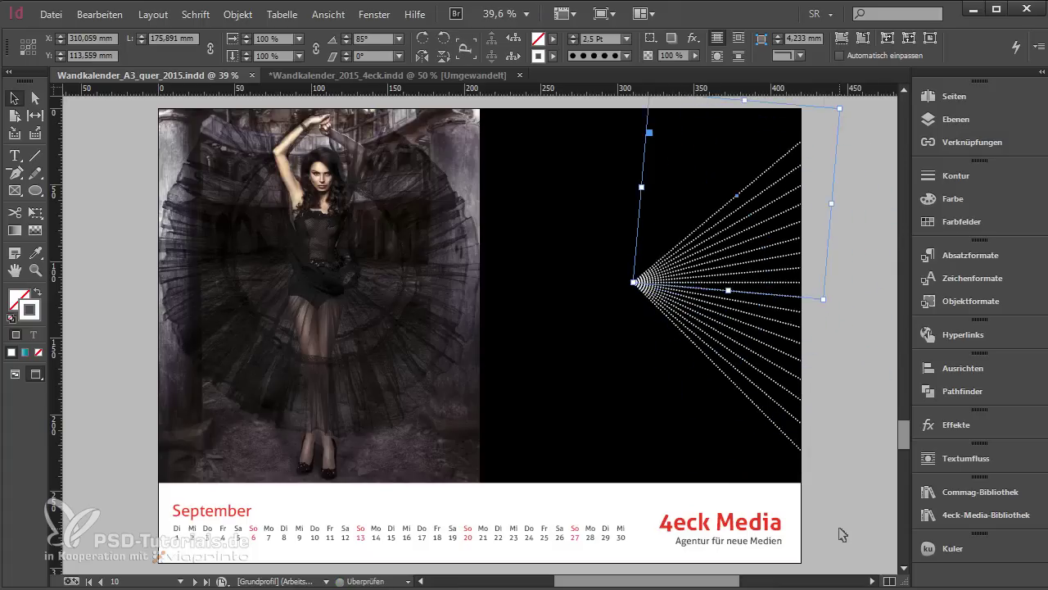
pyautogui.hotkey('ctrl', 'alt', '4')
pyautogui.hotkey('ctrl', 'alt', '4')
pyautogui.hotkey('ctrl', 'alt', '4')
pyautogui.hotkey('ctrl', 'alt', '4')
pyautogui.hotkey('ctrl', 'alt', '4')
pyautogui.hotkey('ctrl', 'alt', '4')
pyautogui.hotkey('ctrl', 'alt', '4')
pyautogui.hotkey('ctrl', 'alt', '4')
pyautogui.hotkey('ctrl', 'alt', '4')
pyautogui.hotkey('ctrl', 'alt', '4')
pyautogui.hotkey('ctrl', 'alt', '4')
pyautogui.hotkey('ctrl', 'alt', '4')
pyautogui.hotkey('ctrl', 'alt', '4')
pyautogui.hotkey('ctrl', 'alt', '4')
pyautogui.hotkey('ctrl', 'alt', '4')
pyautogui.hotkey('ctrl', 'alt', '4')
pyautogui.hotkey('ctrl', 'alt', '4')
pyautogui.hotkey('ctrl', 'alt', '4')
pyautogui.hotkey('ctrl', 'alt', '4')
pyautogui.hotkey('ctrl', 'alt', '4')
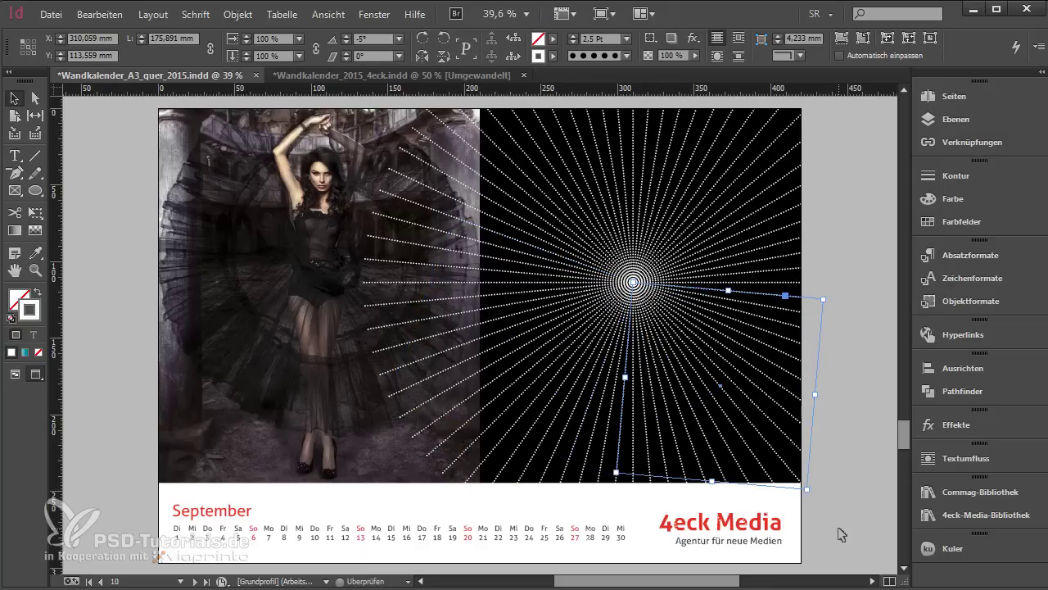
# Lock September's photo and the black area behind the dotted rays
pyautogui.click(809, 455)
pyautogui.click(278, 420)
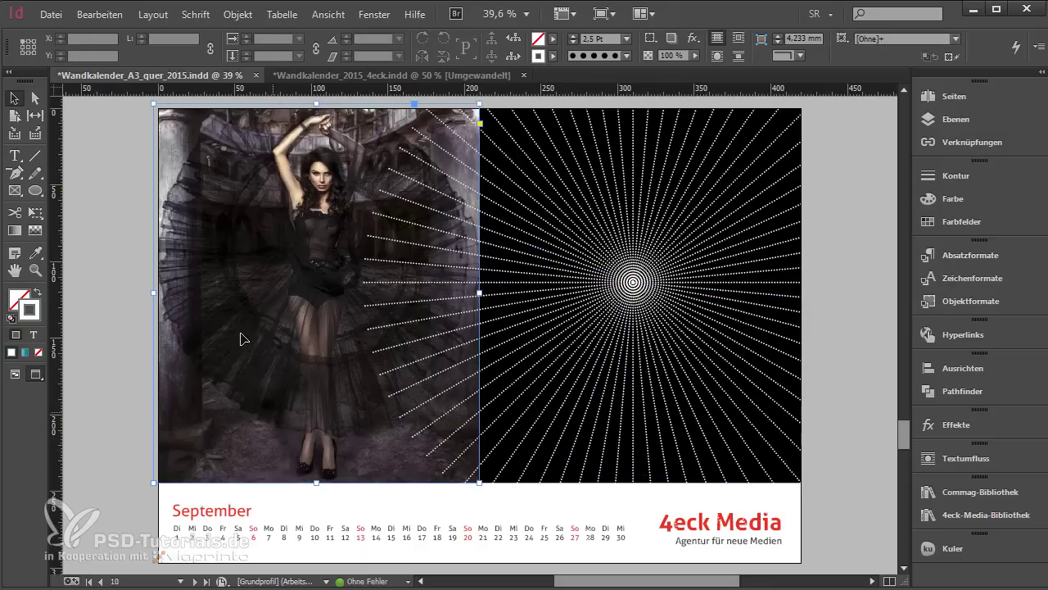
pyautogui.rightClick(271, 467)
pyautogui.click(303, 525)
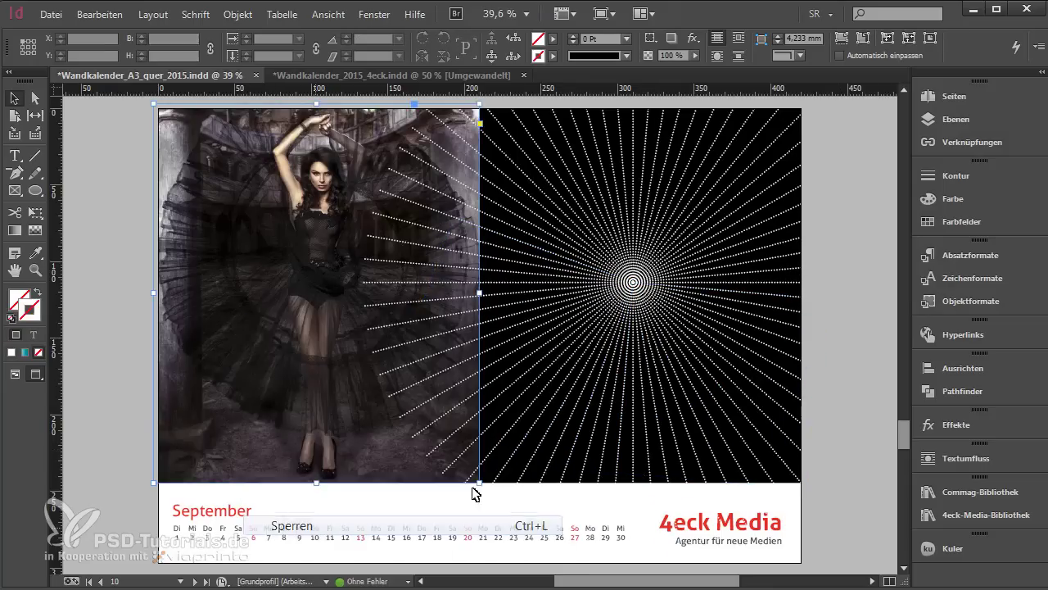
pyautogui.scroll(5, 790, 493)
pyautogui.click(786, 463)
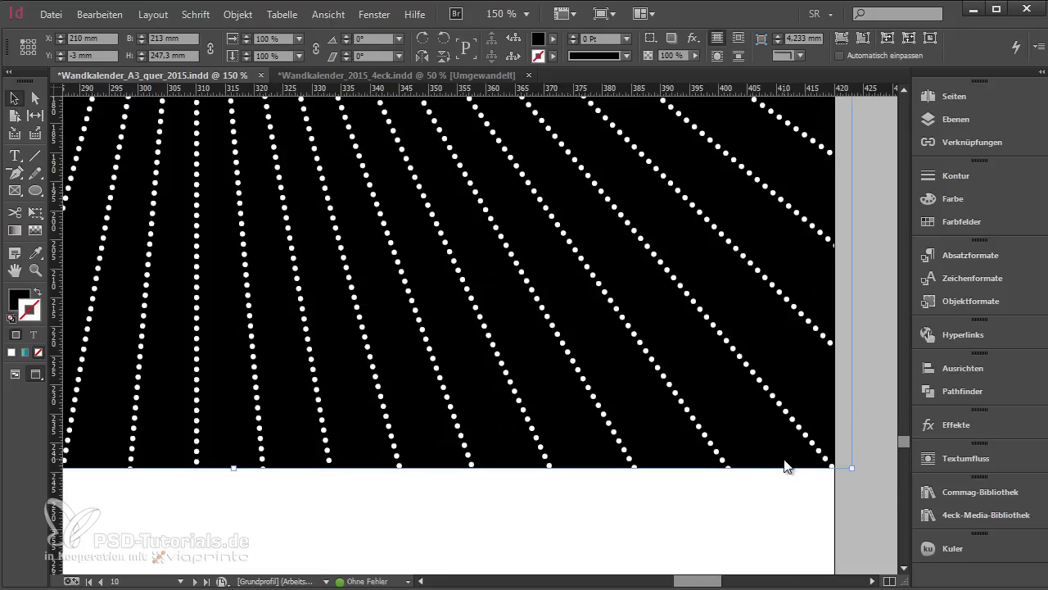
pyautogui.rightClick(786, 463)
pyautogui.click(860, 573)
pyautogui.scroll(-4, 672, 487)
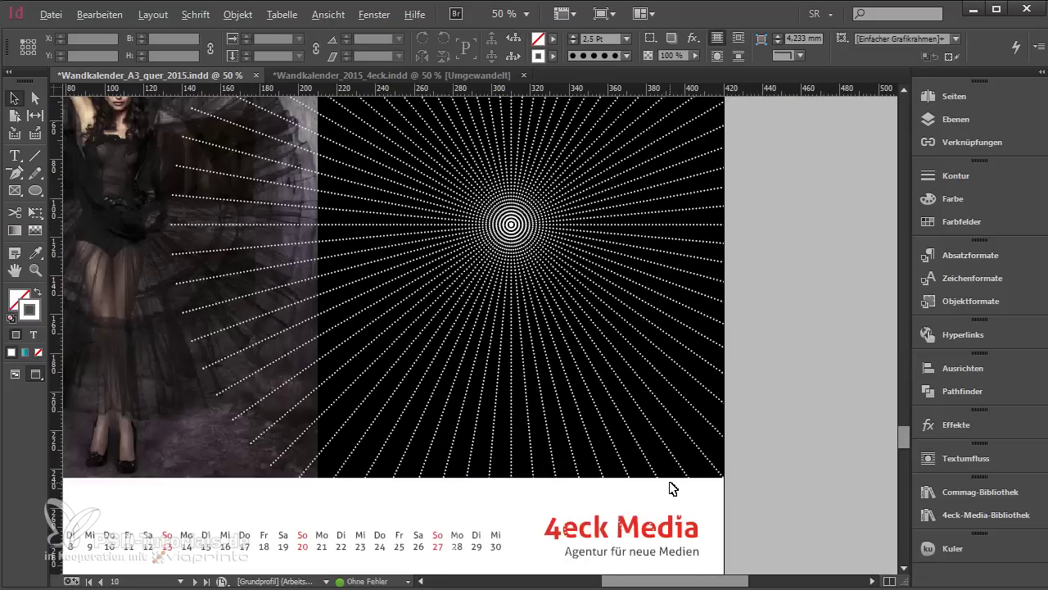
# Select all the dotted rays on September's page and group them
pyautogui.click(806, 343)
pyautogui.scroll(-2, 805, 339)
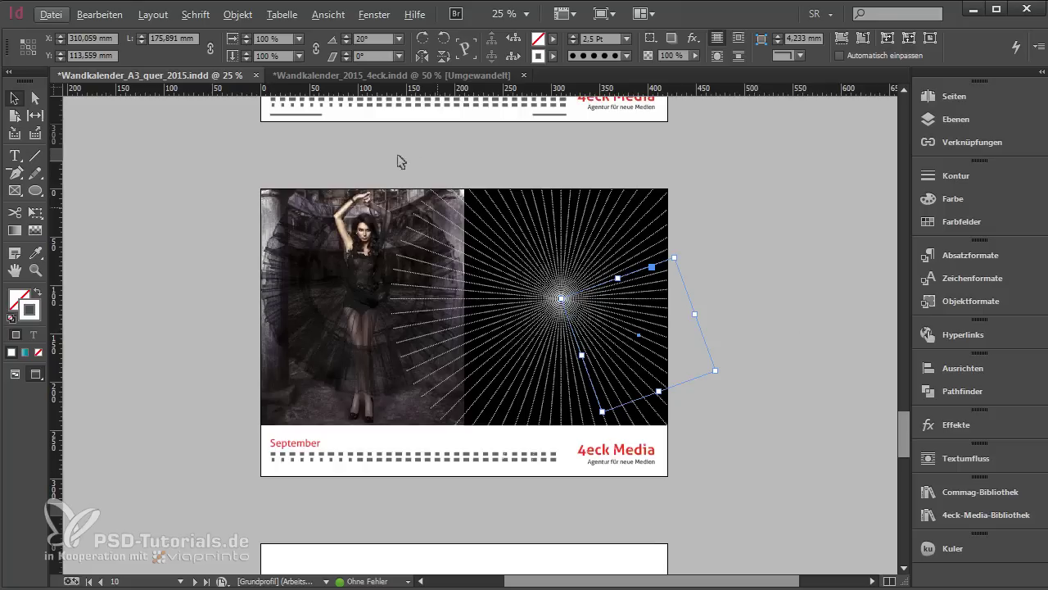
pyautogui.click(351, 161)
pyautogui.moveTo(288, 234); pyautogui.dragTo(747, 450)
pyautogui.scroll(3, 601, 283)
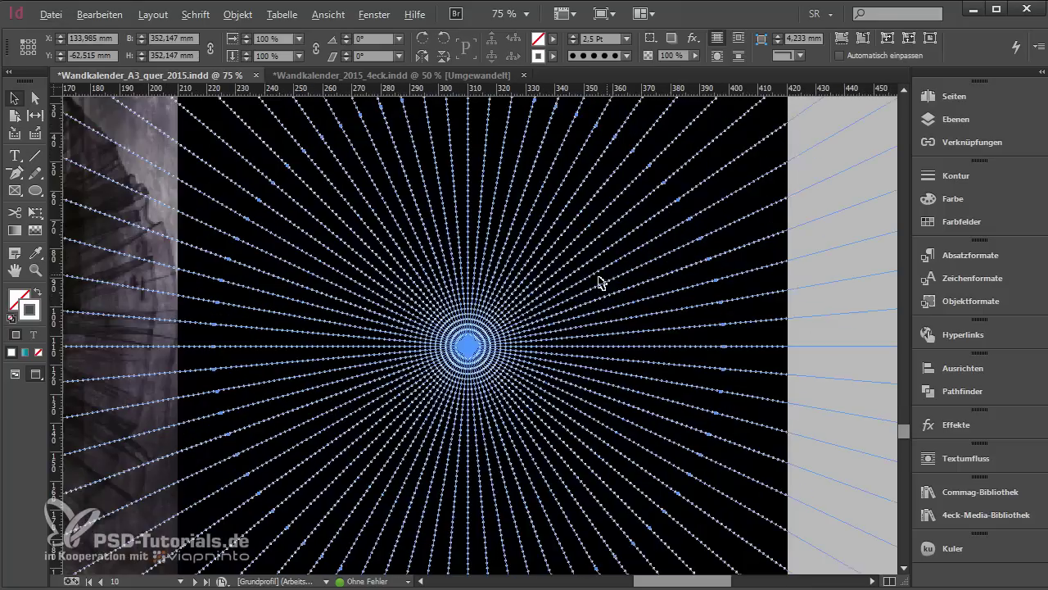
pyautogui.scroll(-2, 553, 334)
pyautogui.rightClick(537, 337)
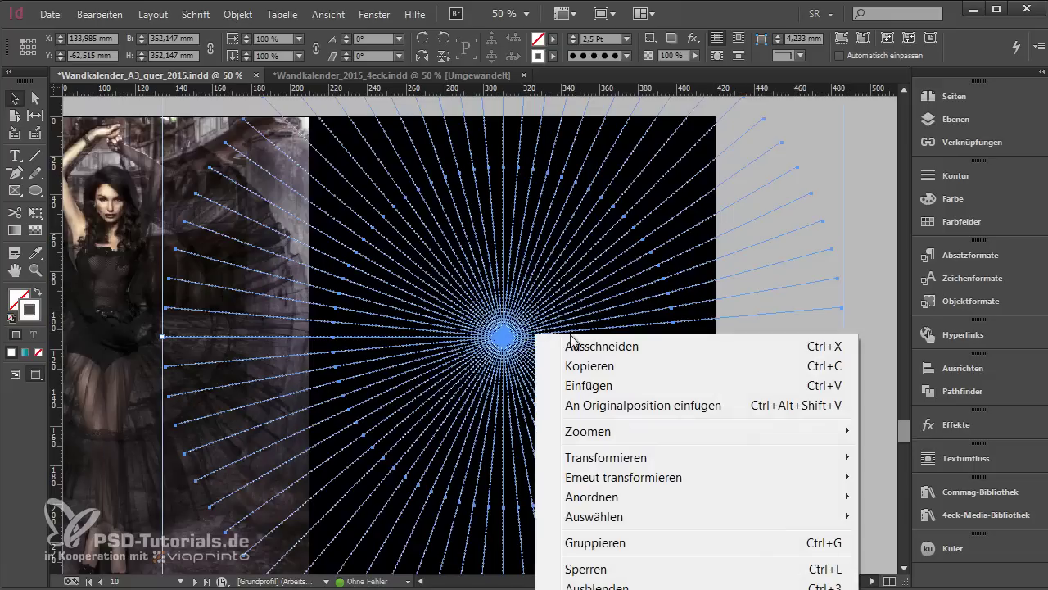
pyautogui.click(562, 541)
# Apply a Weiche Verlaufskante effect of type Radial to the ray group so it fades outward
pyautogui.scroll(-2, 516, 409)
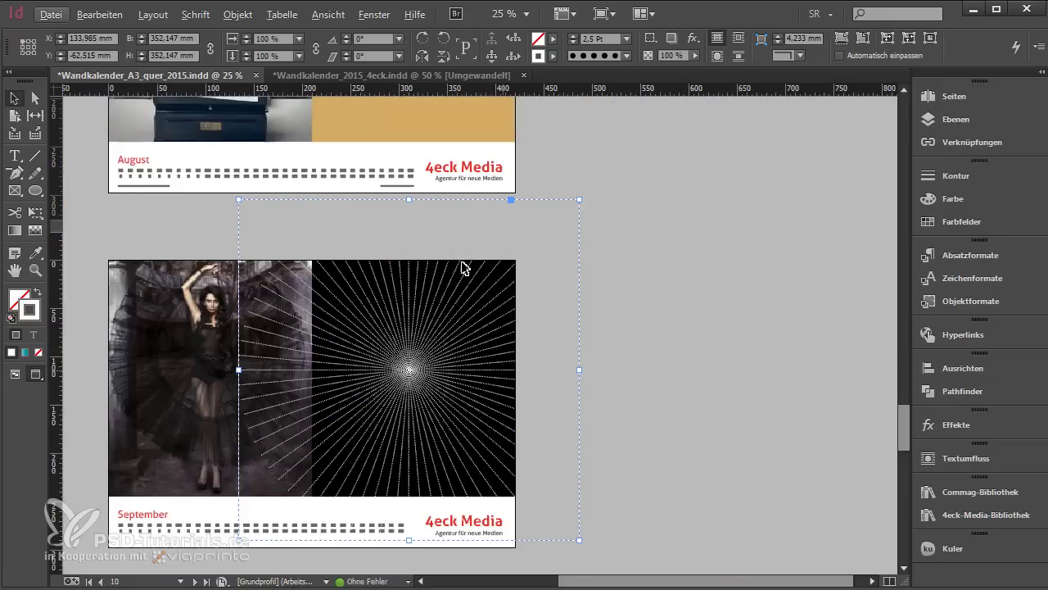
pyautogui.click(695, 39)
pyautogui.click(728, 41)
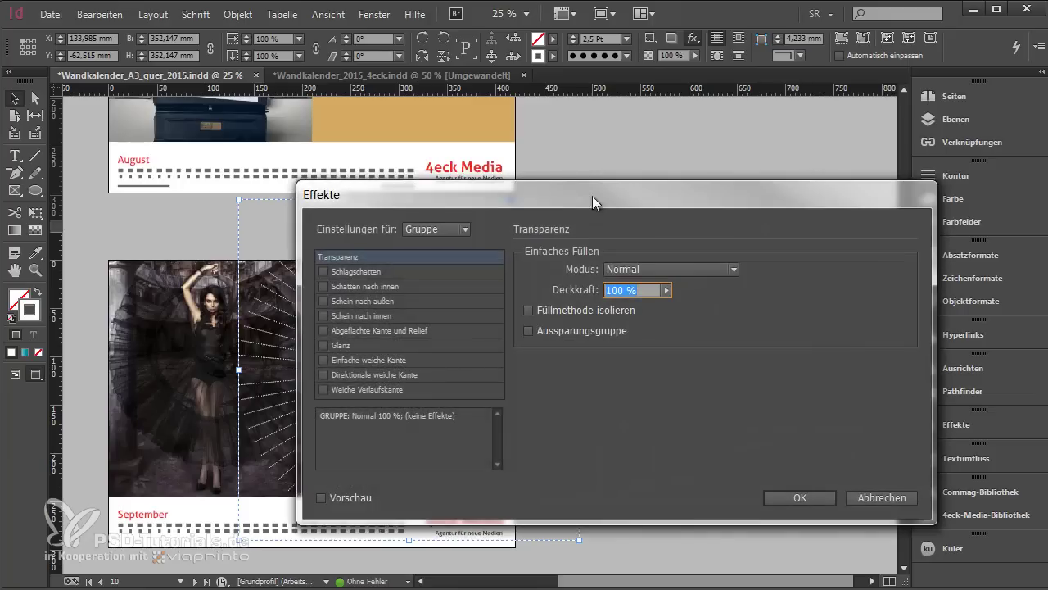
pyautogui.moveTo(592, 196); pyautogui.dragTo(804, 44)
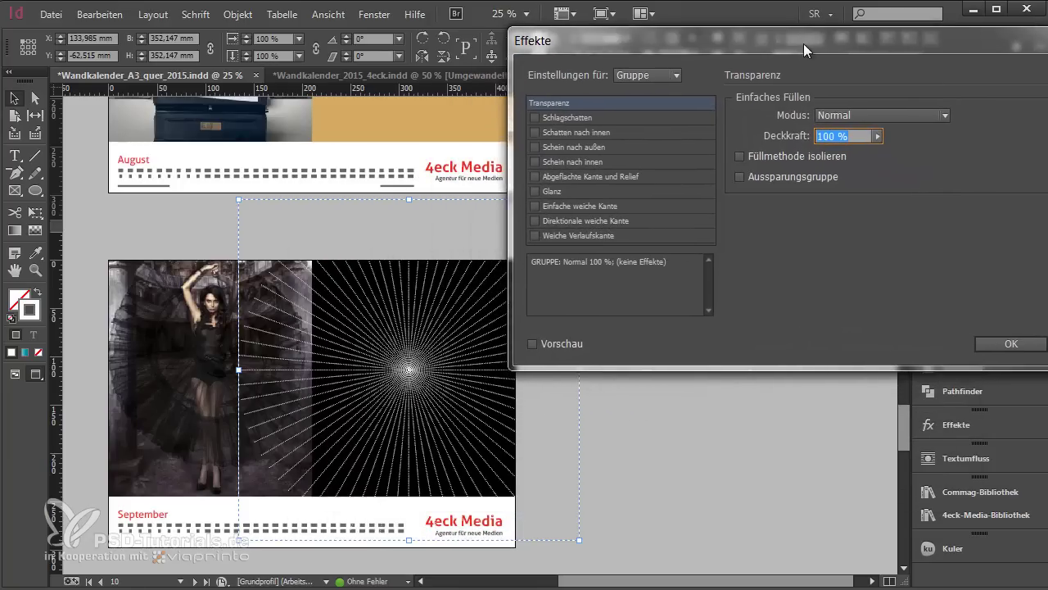
pyautogui.click(602, 236)
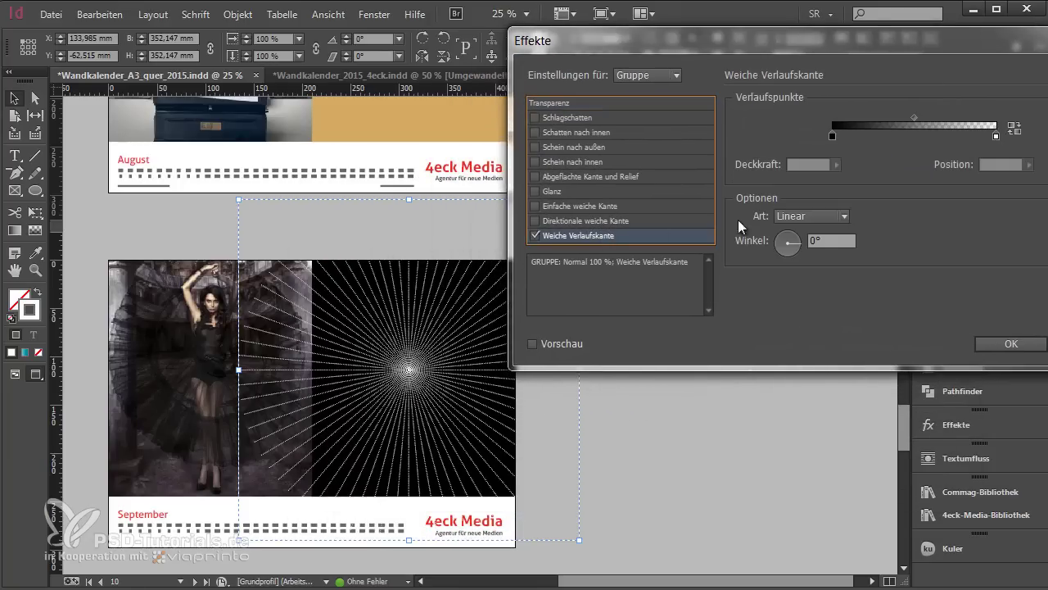
pyautogui.click(831, 216)
pyautogui.click(823, 250)
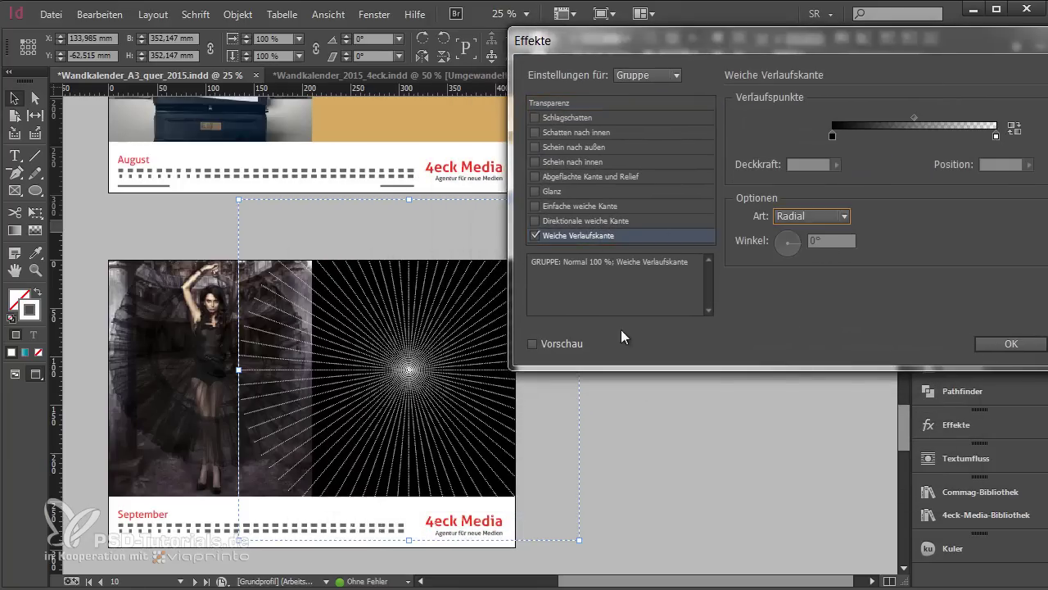
pyautogui.click(533, 344)
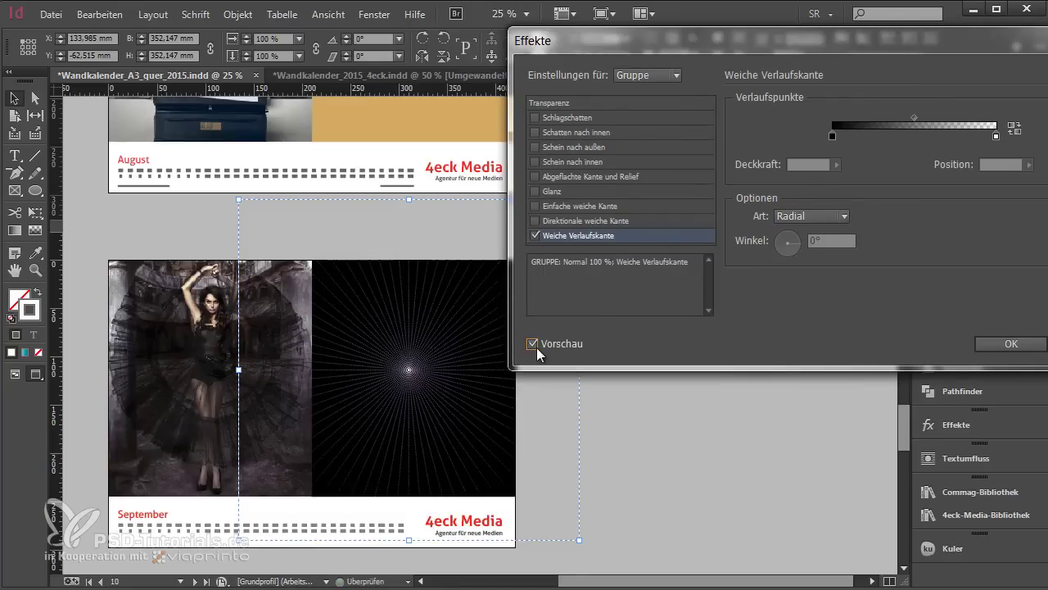
pyautogui.press('Return')
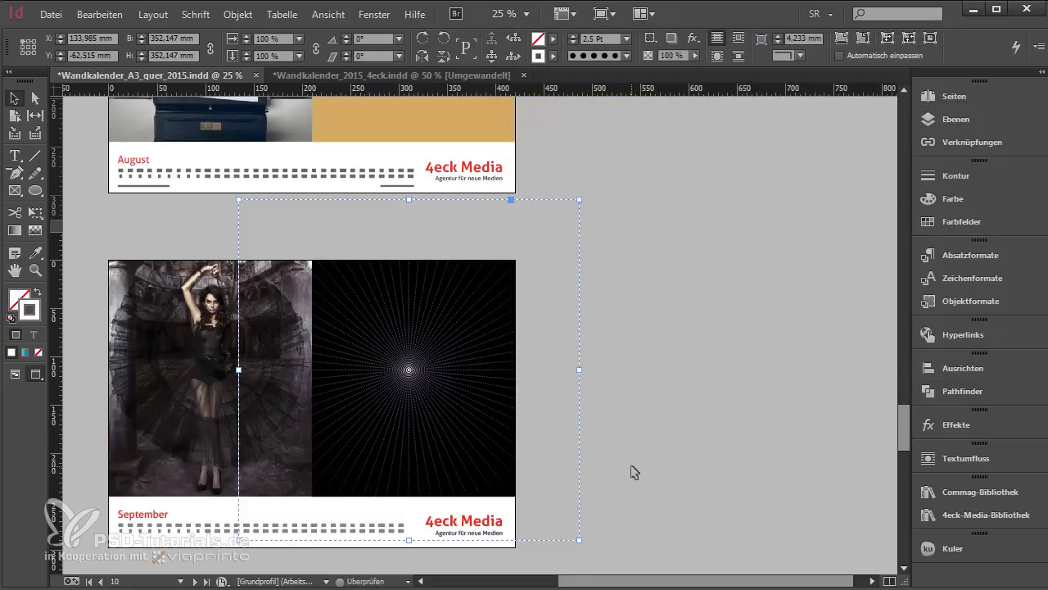
# Move the midpoint of the dotted ray group's radial Weiche Verlaufskante to a position of 14.5 % so the rays fade earlier
pyautogui.click(632, 471)
pyautogui.scroll(2, 347, 463)
pyautogui.scroll(1, 400, 361)
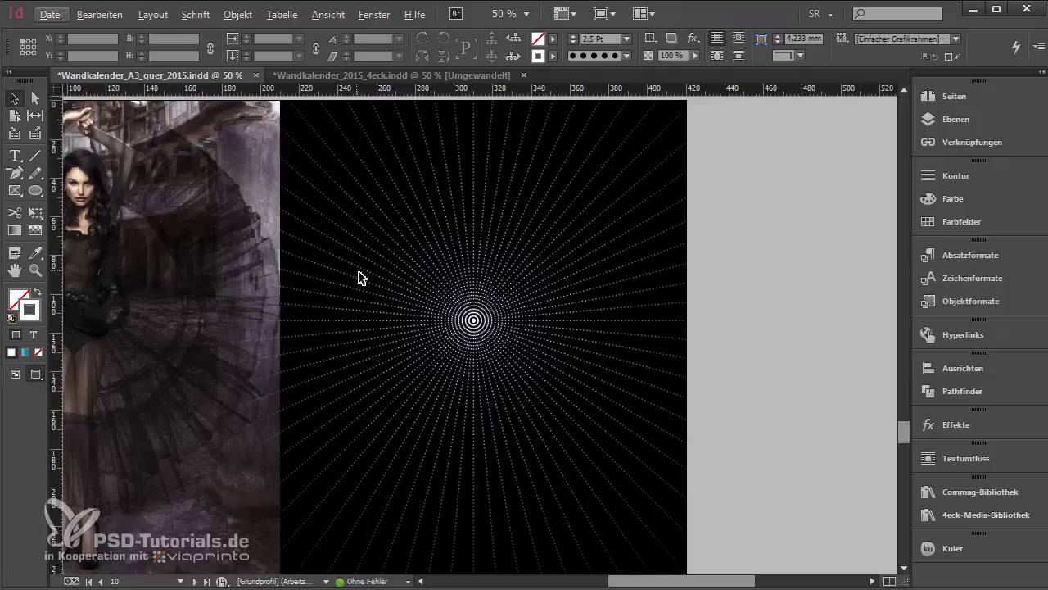
pyautogui.press('alt')
pyautogui.click(461, 326)
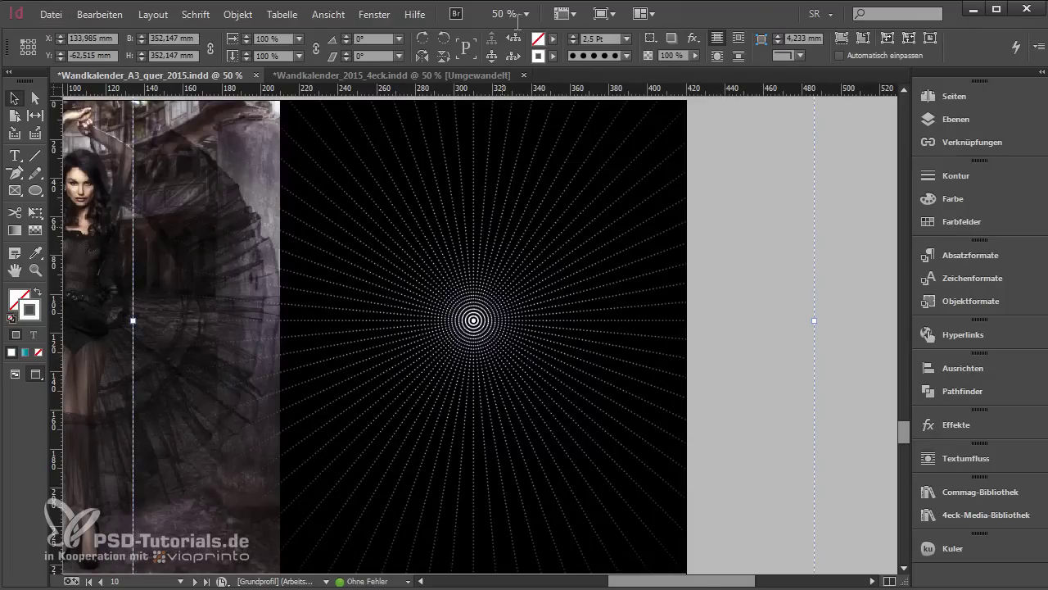
pyautogui.click(693, 38)
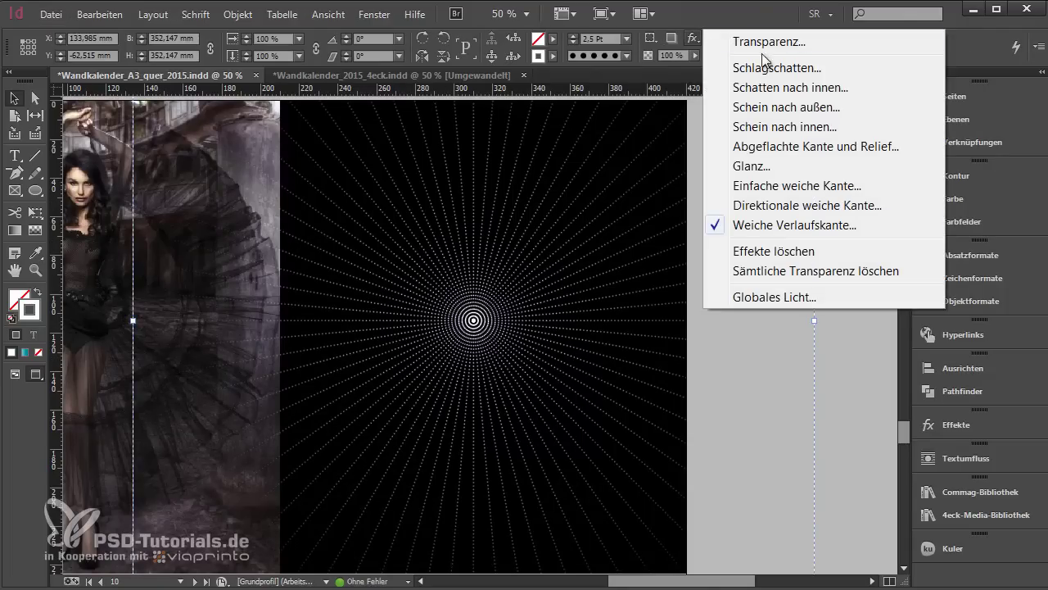
pyautogui.click(757, 226)
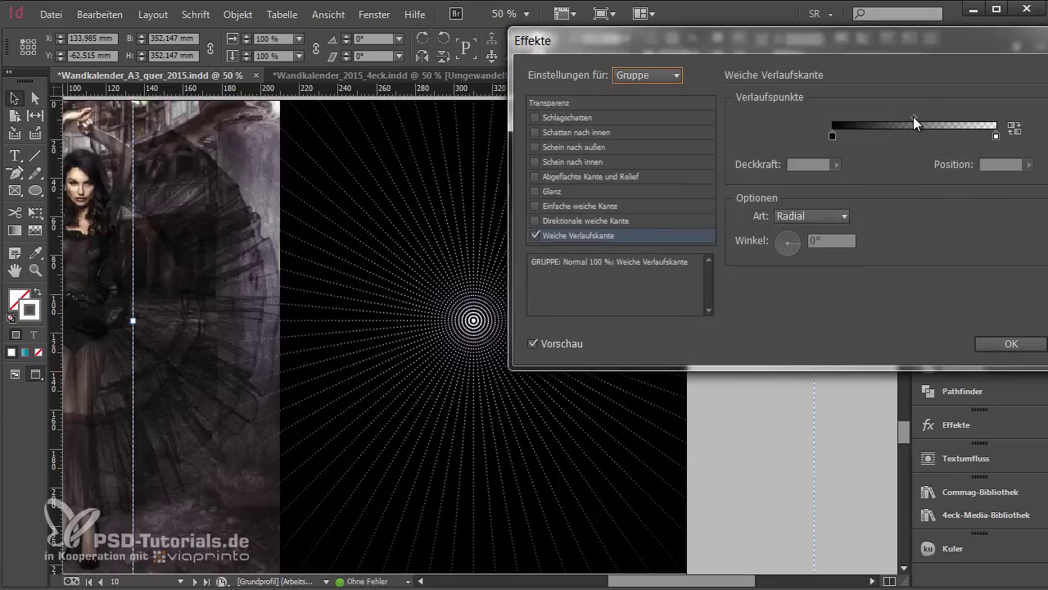
pyautogui.moveTo(915, 122); pyautogui.dragTo(857, 118)
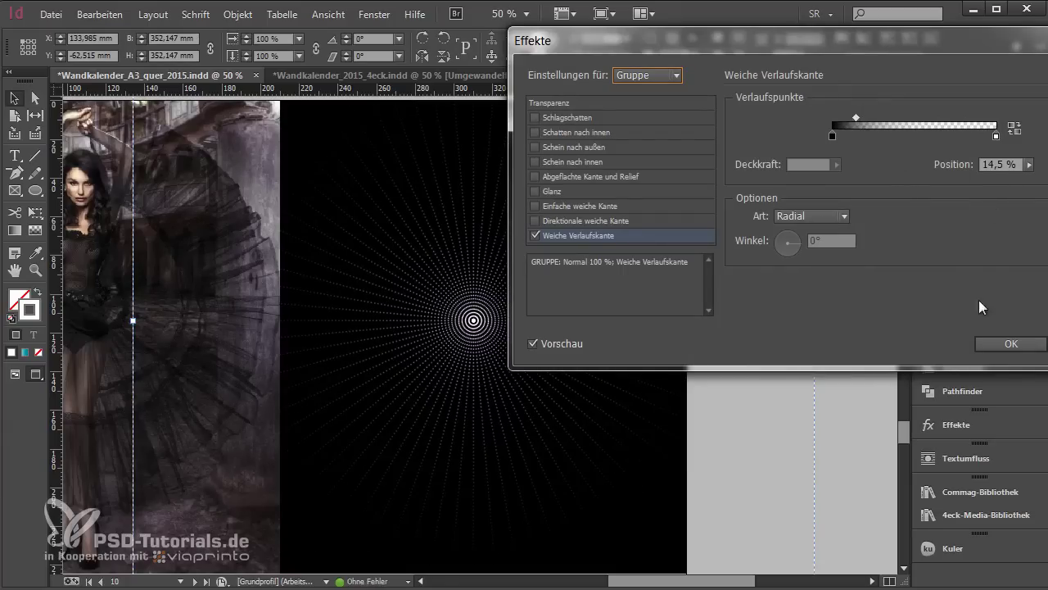
pyautogui.click(1006, 344)
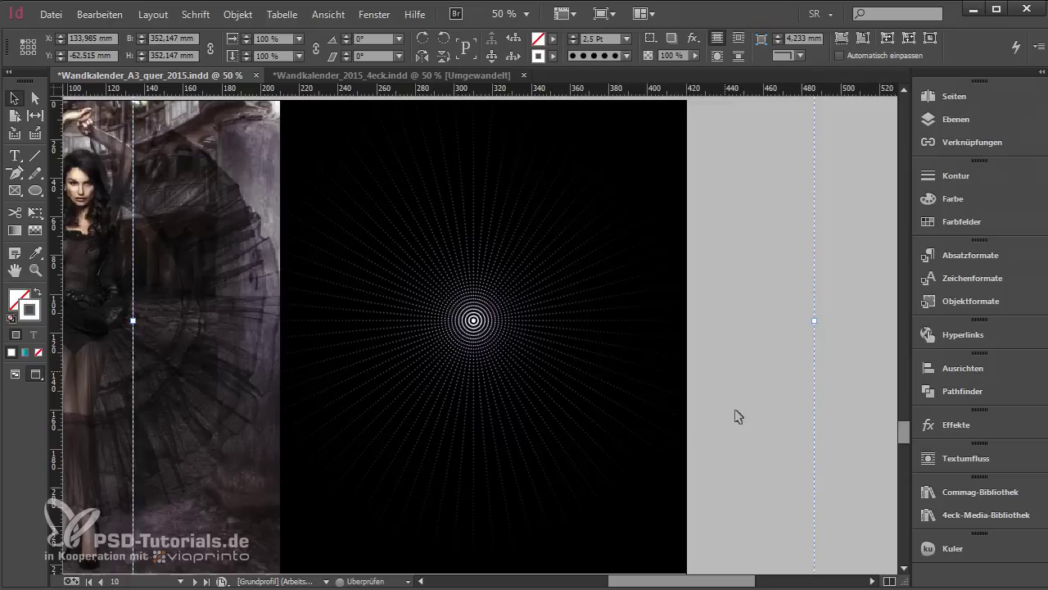
# Copy the white circle with its STAY FOCUSED text from Wandkalender_2015_4eck.indd and centre it over September's dotted rays in Wandkalender_A3_quer_2015.indd
pyautogui.click(737, 417)
pyautogui.hscroll(-5, 696, 413)
pyautogui.scroll(-1, 492, 328)
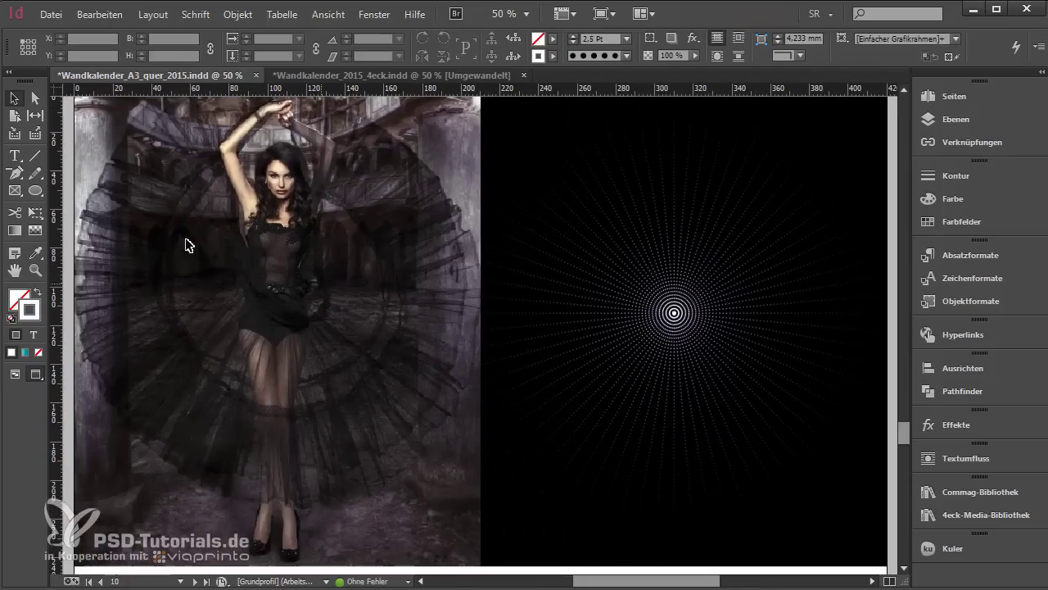
pyautogui.click(358, 75)
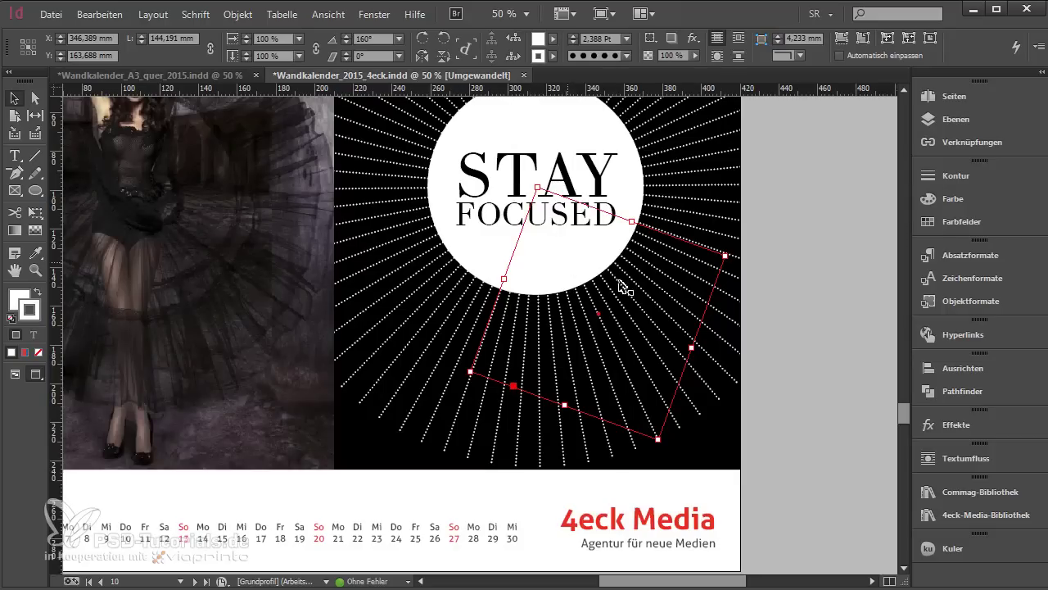
pyautogui.click(811, 354)
pyautogui.scroll(2, 615, 328)
pyautogui.click(538, 175)
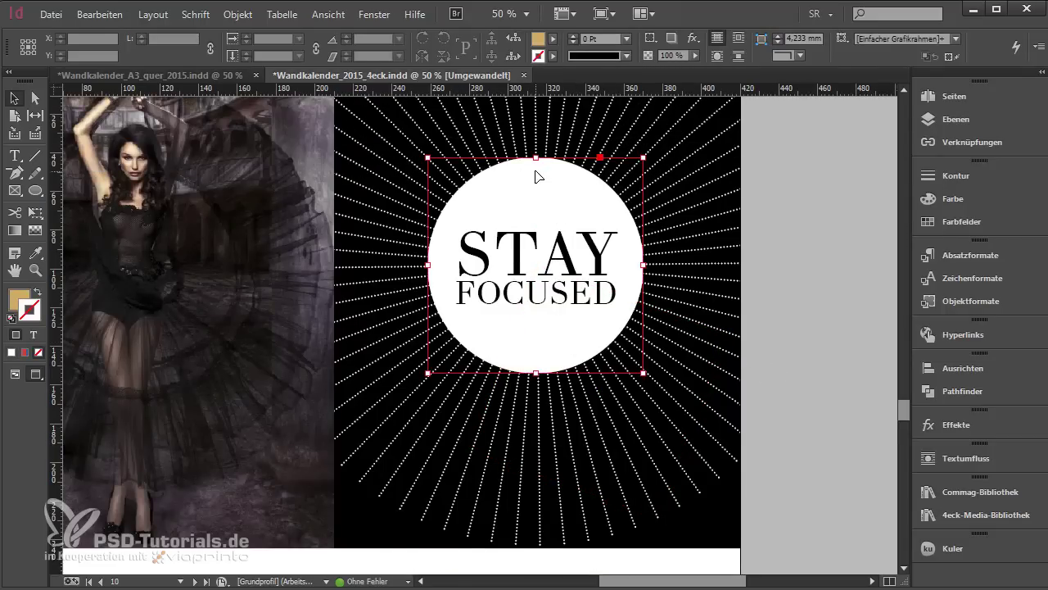
pyautogui.doubleClick(561, 266)
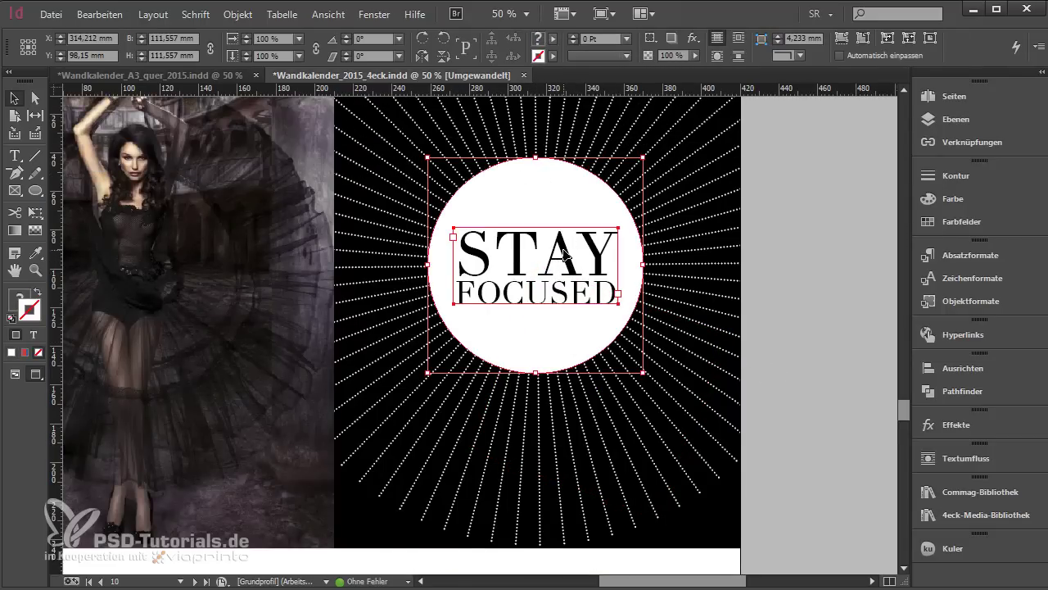
pyautogui.click(238, 76)
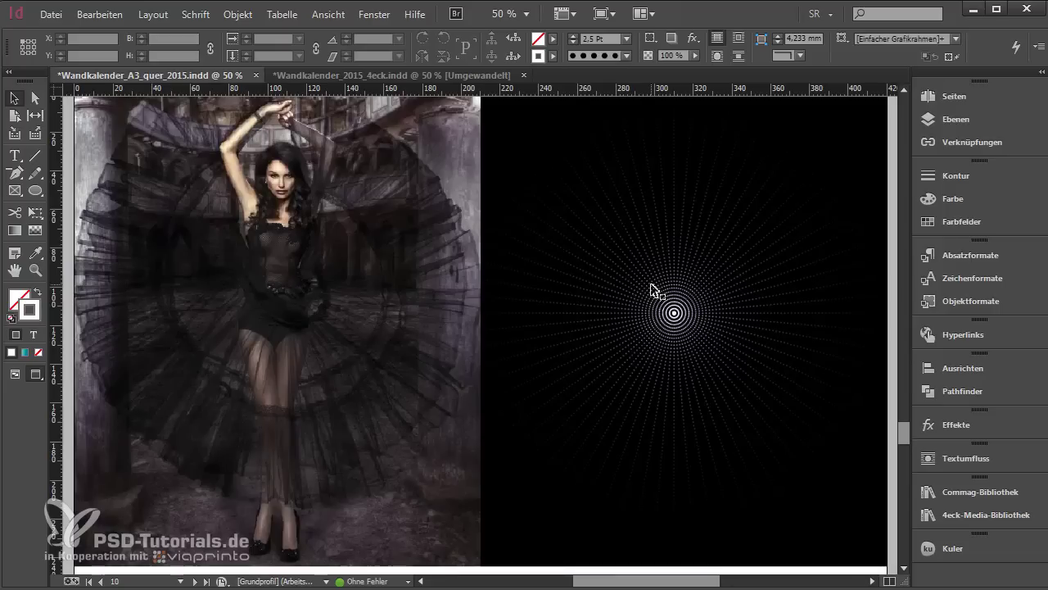
pyautogui.hotkey('ctrl', 'v')
pyautogui.moveTo(515, 276); pyautogui.dragTo(708, 254)
pyautogui.click(817, 503)
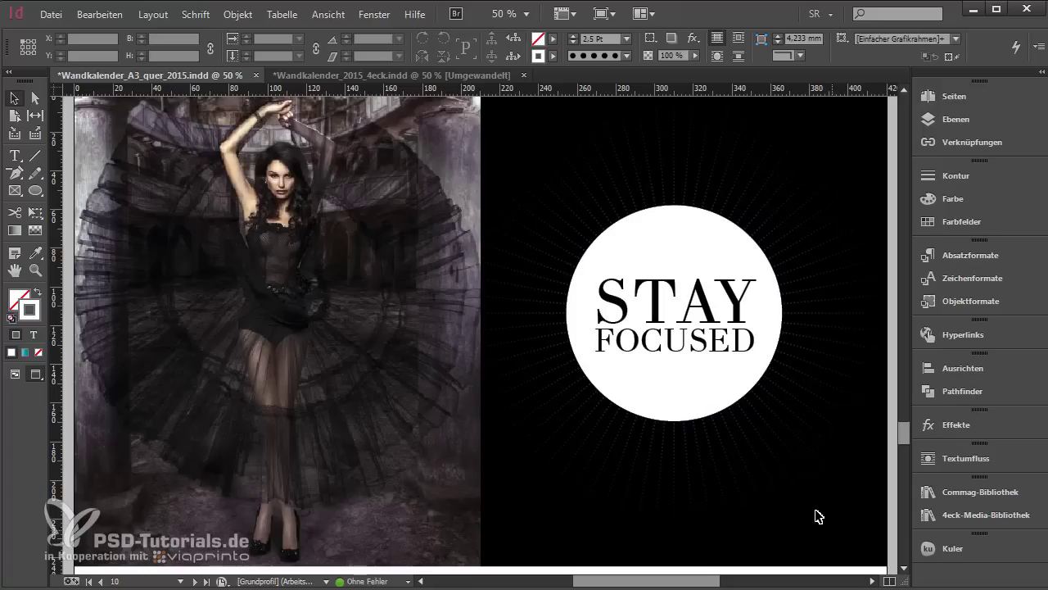
# Set the midpoint position of the ray group's Weiche Verlaufskante to 18.5 %
pyautogui.click(765, 444)
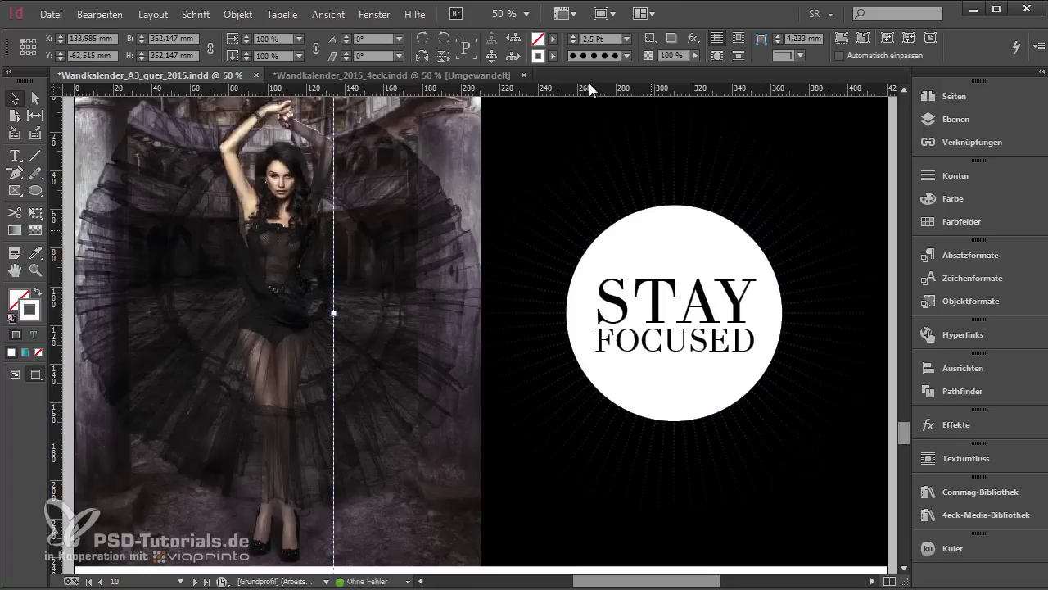
pyautogui.click(692, 38)
pyautogui.click(742, 223)
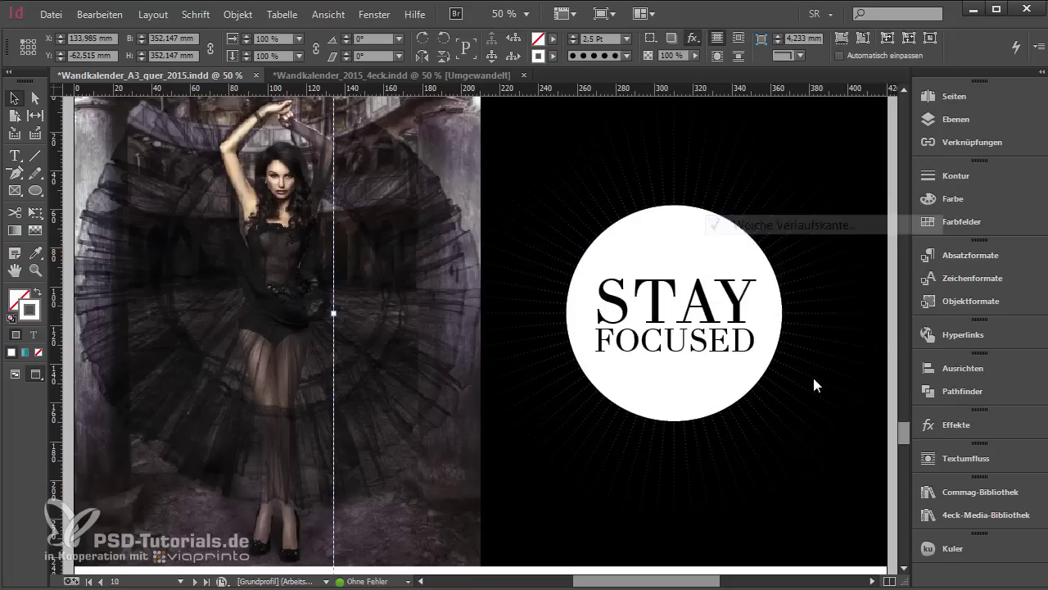
pyautogui.moveTo(856, 117); pyautogui.dragTo(863, 116)
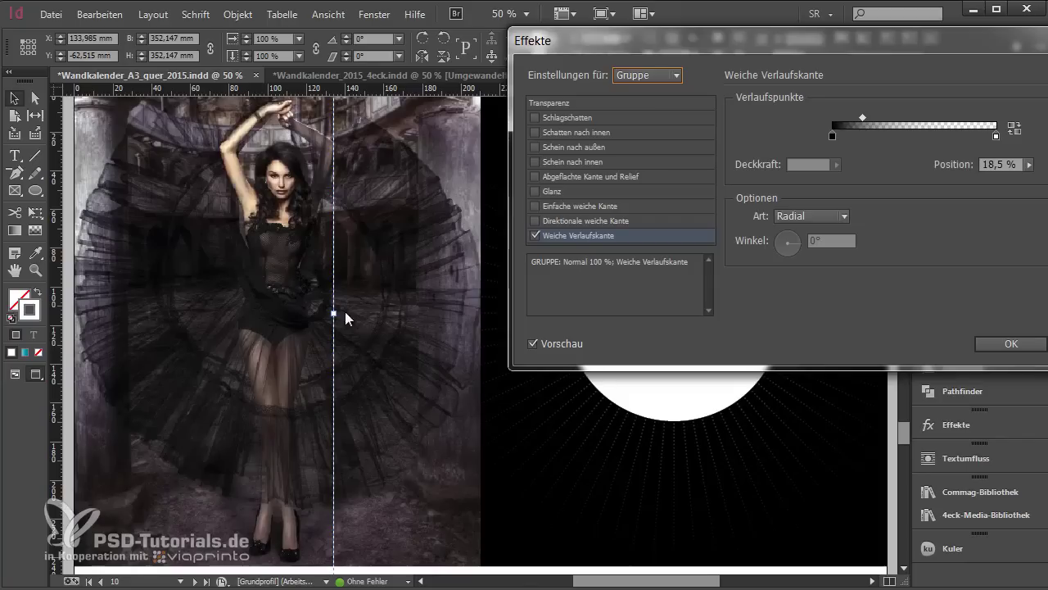
pyautogui.click(1011, 343)
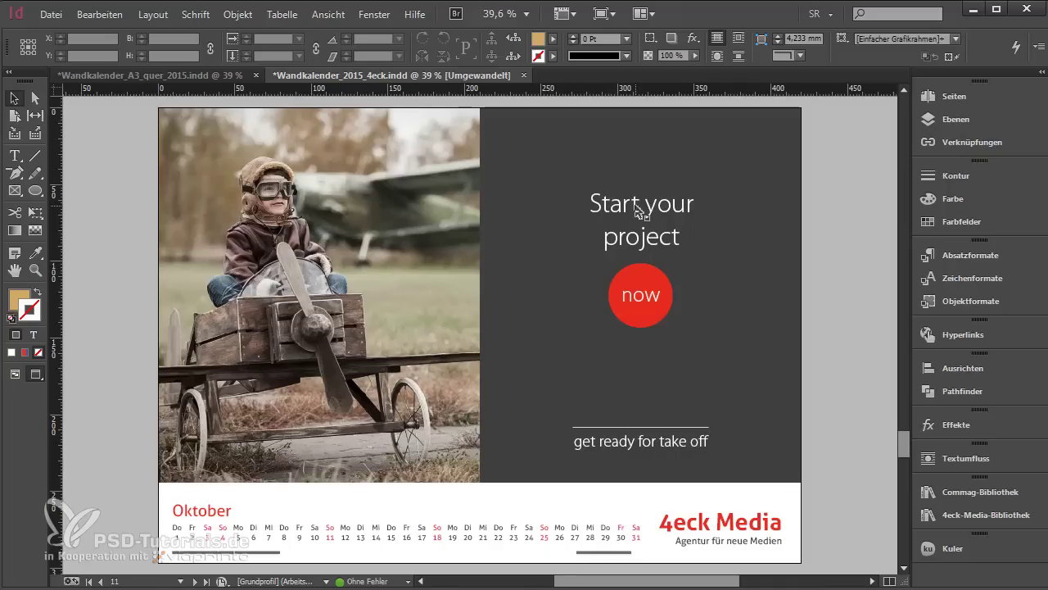
# Copy October's photo, dark grey area and "Start your project now" design from Wandkalender_2015_4eck.indd to the same position on October's page in Wandkalender_A3_quer_2015.indd
pyautogui.doubleClick(626, 238)
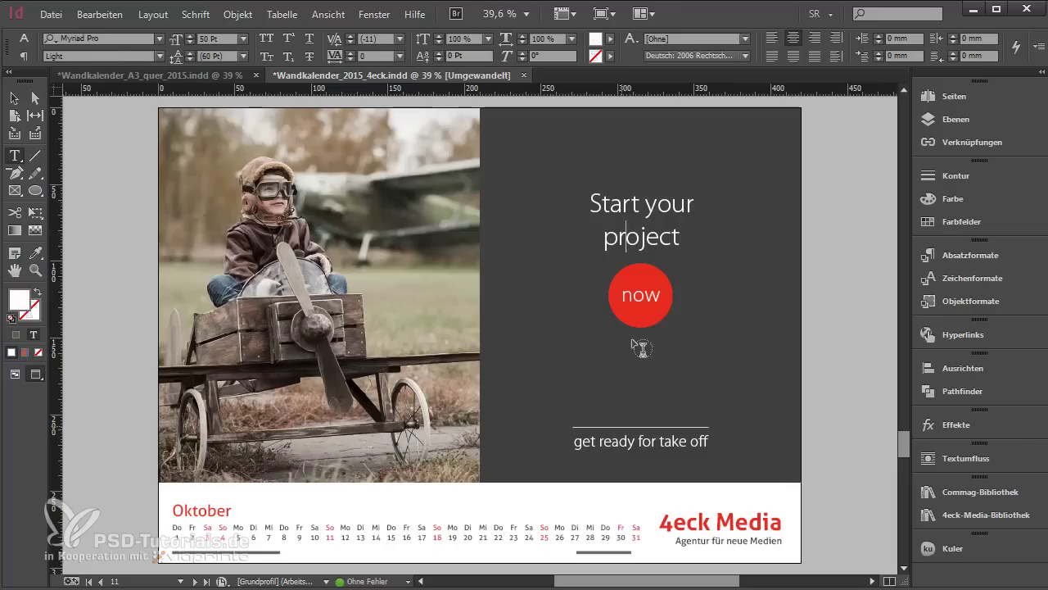
pyautogui.press('Escape')
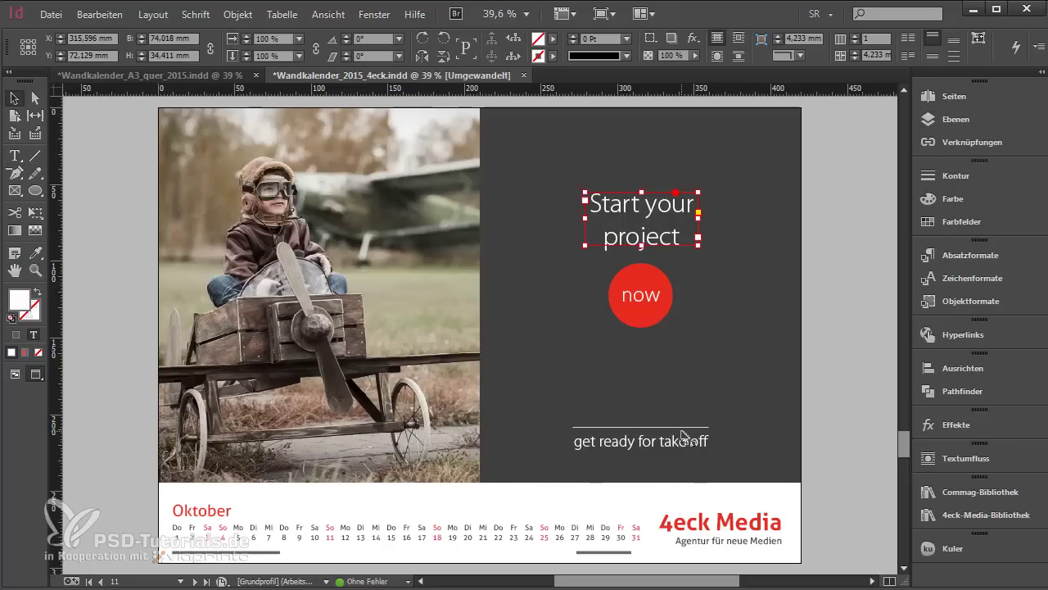
pyautogui.moveTo(136, 169); pyautogui.dragTo(826, 475)
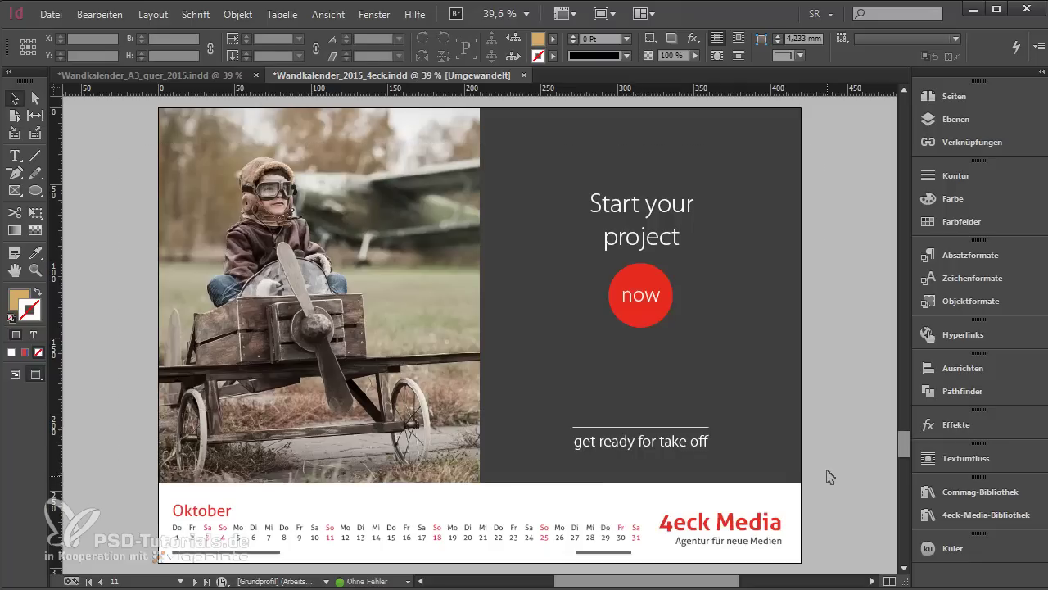
pyautogui.click(181, 75)
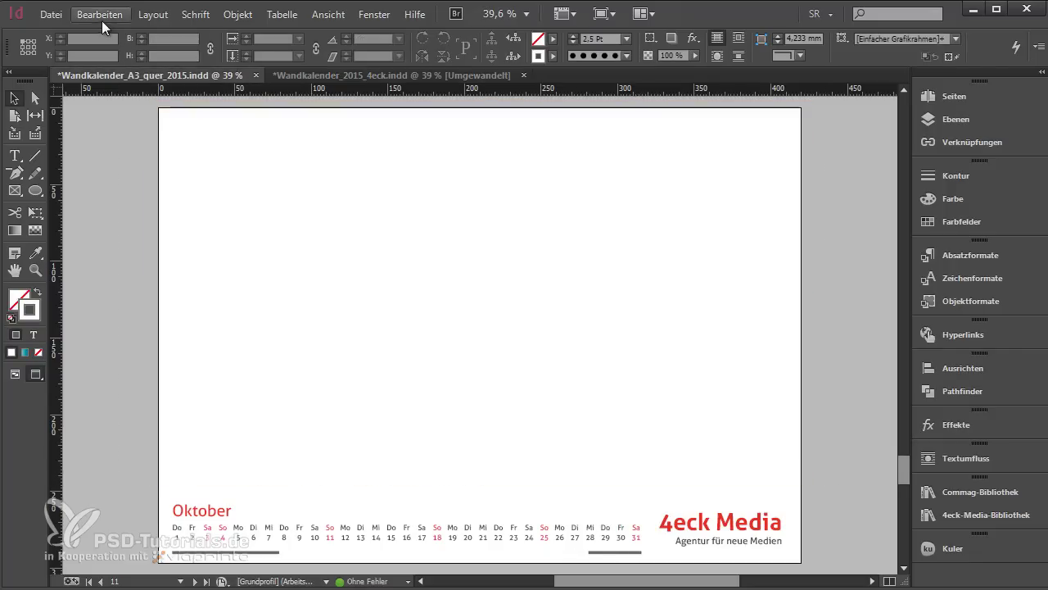
pyautogui.click(99, 15)
pyautogui.click(148, 179)
pyautogui.click(138, 314)
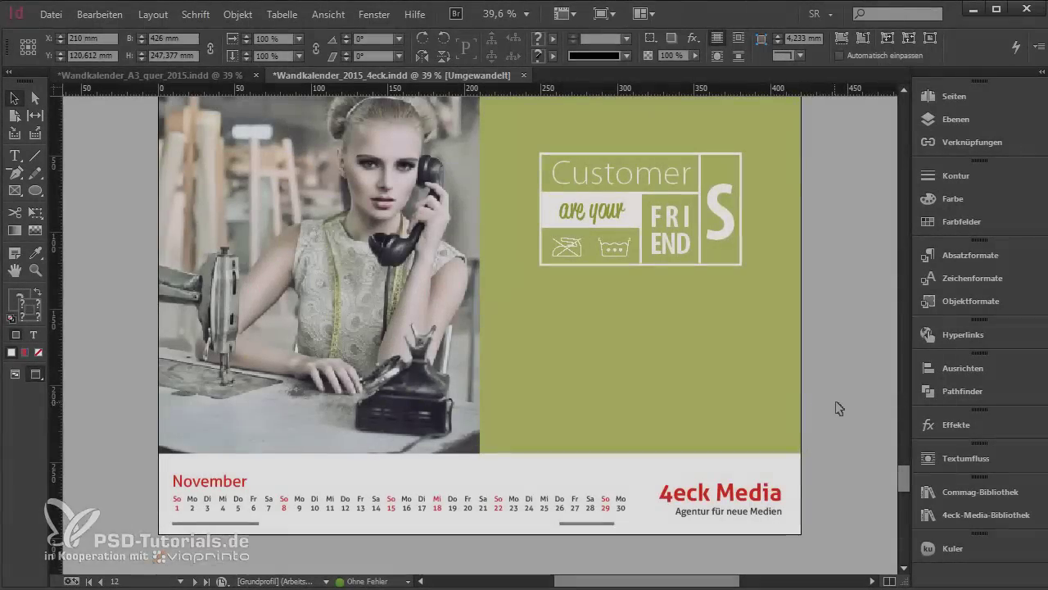
# Copy November's photo, green area and "Customer are your FRIENDS" design from Wandkalender_2015_4eck.indd to the same position on November's page in Wandkalender_A3_quer_2015.indd
pyautogui.click(835, 407)
pyautogui.scroll(1, 836, 407)
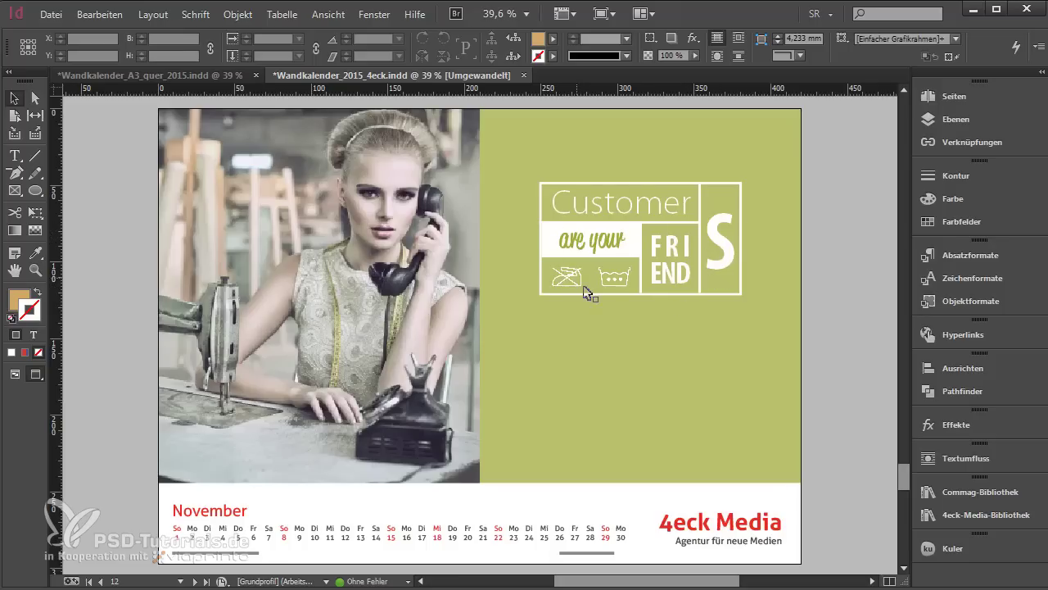
pyautogui.scroll(1, 626, 284)
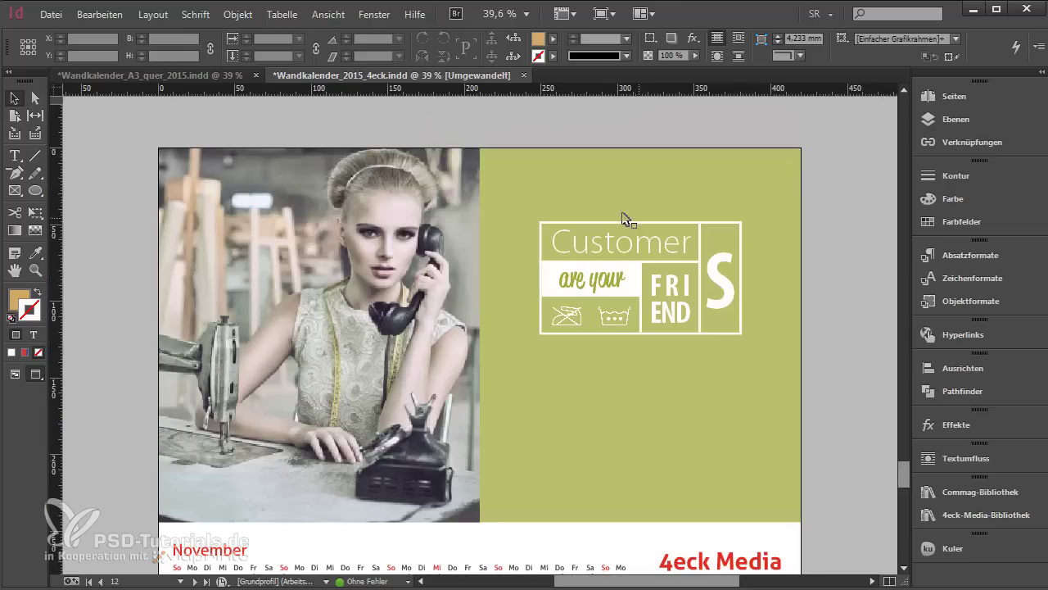
pyautogui.moveTo(150, 142); pyautogui.dragTo(717, 321)
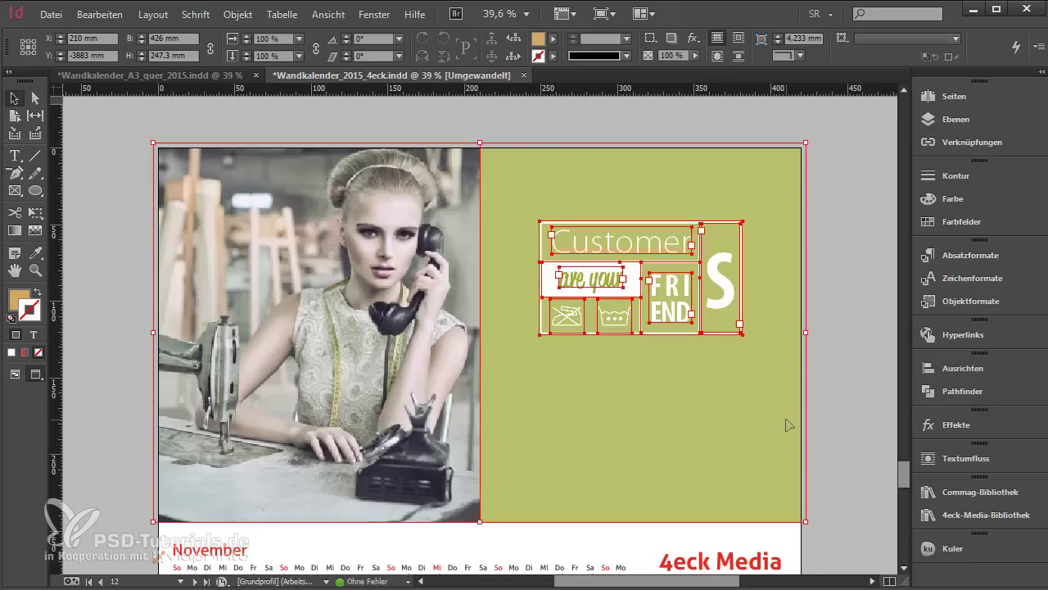
pyautogui.click(210, 71)
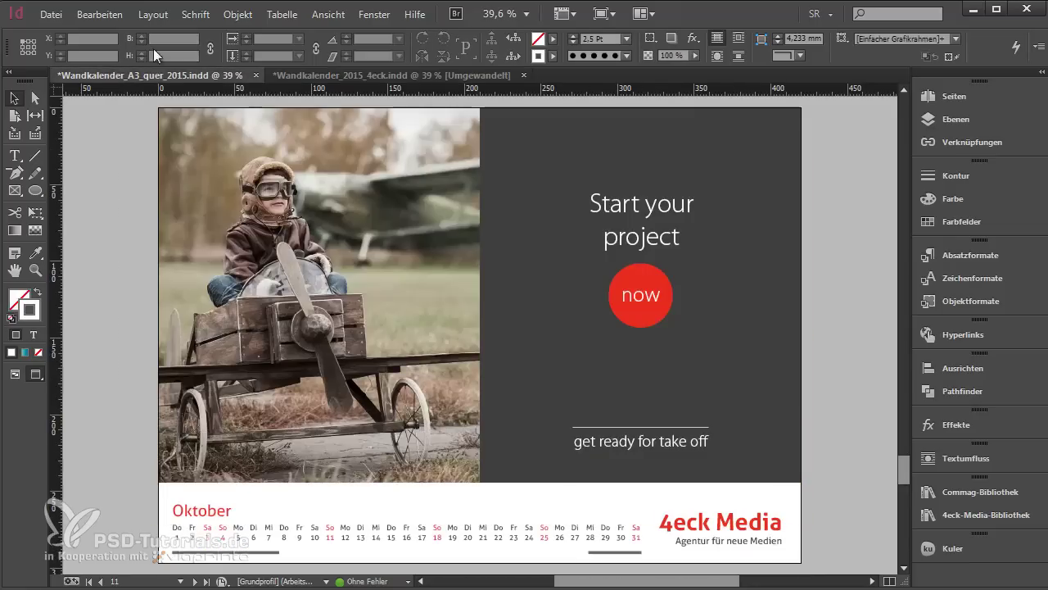
pyautogui.scroll(-12, 370, 363)
pyautogui.scroll(-1, 369, 360)
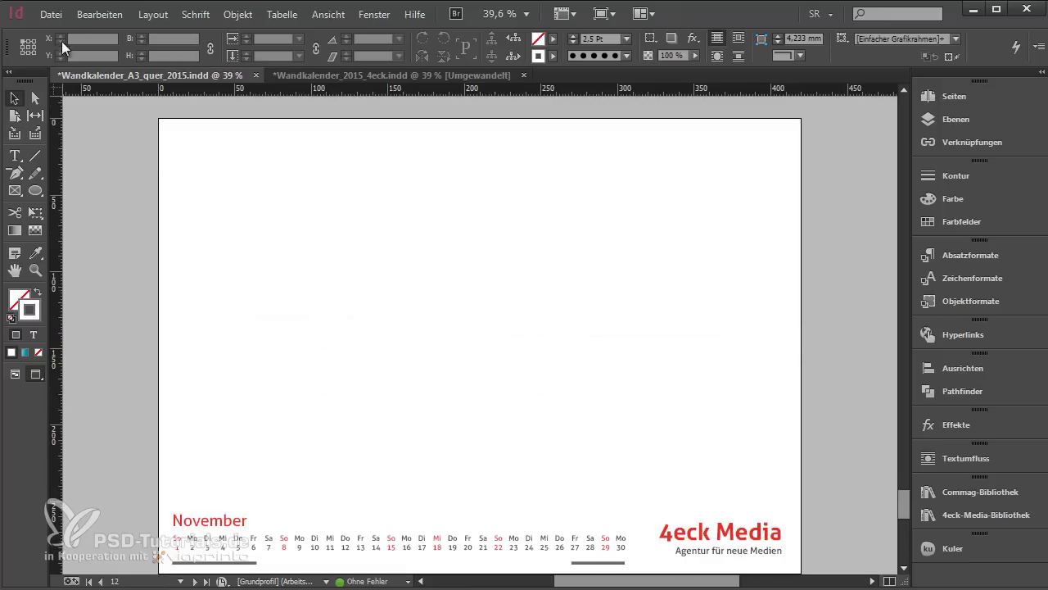
pyautogui.click(100, 15)
pyautogui.click(233, 178)
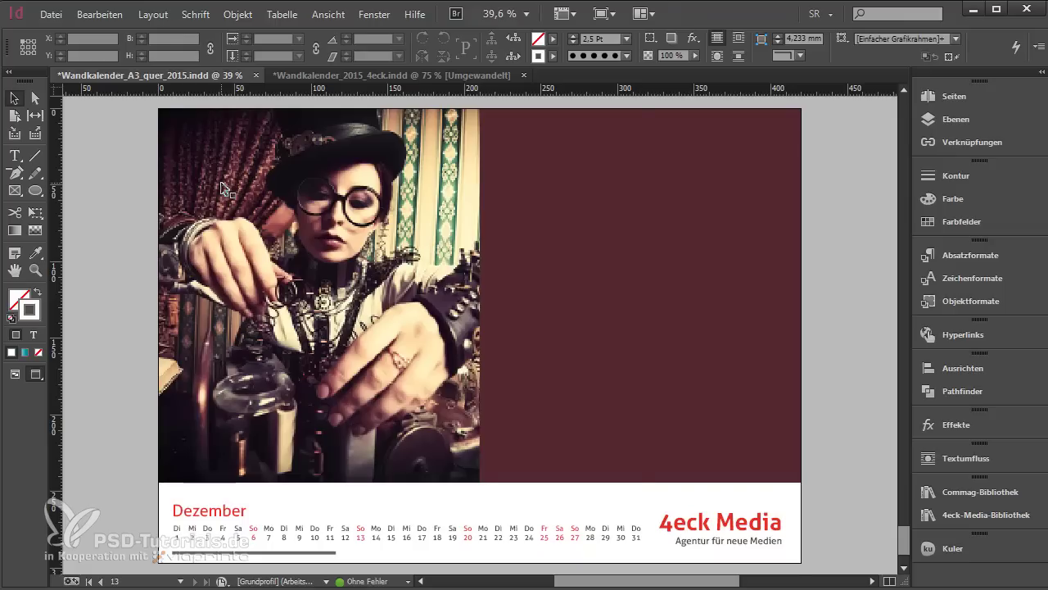
# Show the guides and create a text frame about 170 × 110 mm on December's dark red area, with left-aligned text coloured [Papier]
pyautogui.press('w')
pyautogui.press('t')
pyautogui.moveTo(523, 168)
pyautogui.mouseDown()
pyautogui.moveTo(709, 300)
pyautogui.moveTo(782, 336)
pyautogui.mouseUp()
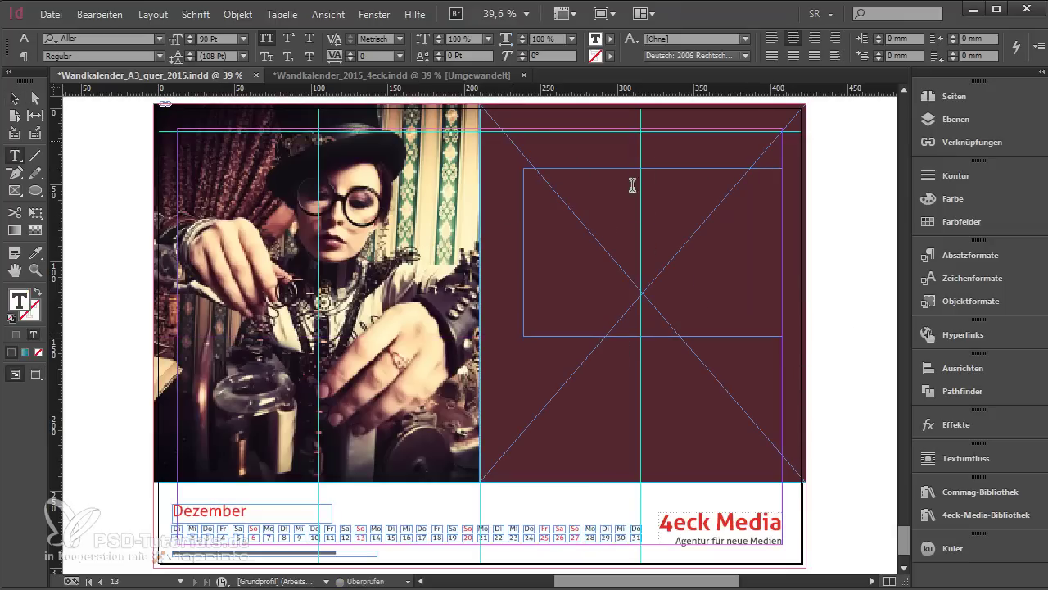
pyautogui.click(772, 38)
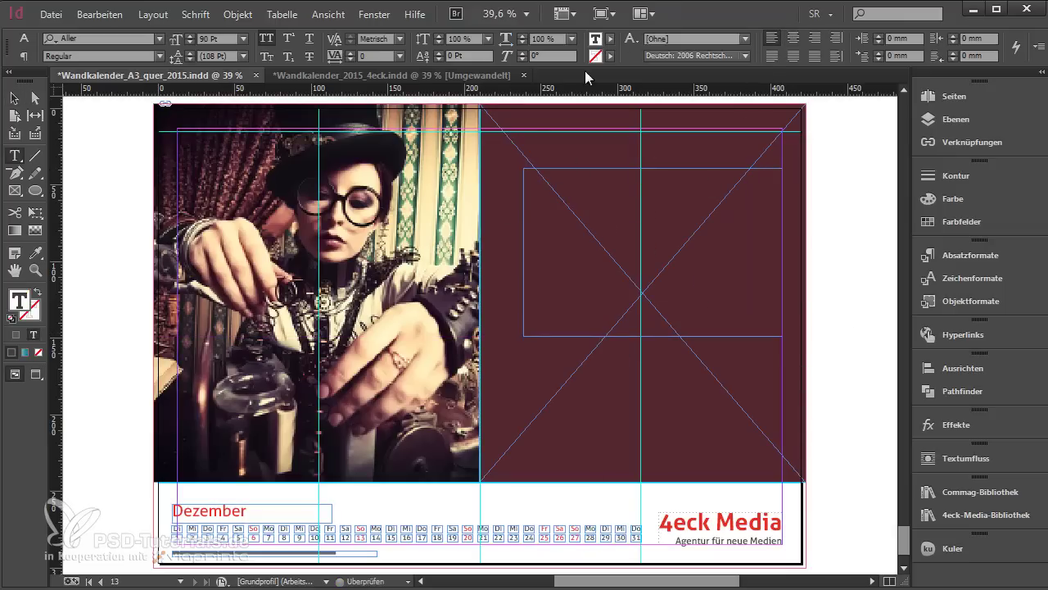
pyautogui.click(610, 38)
pyautogui.click(524, 105)
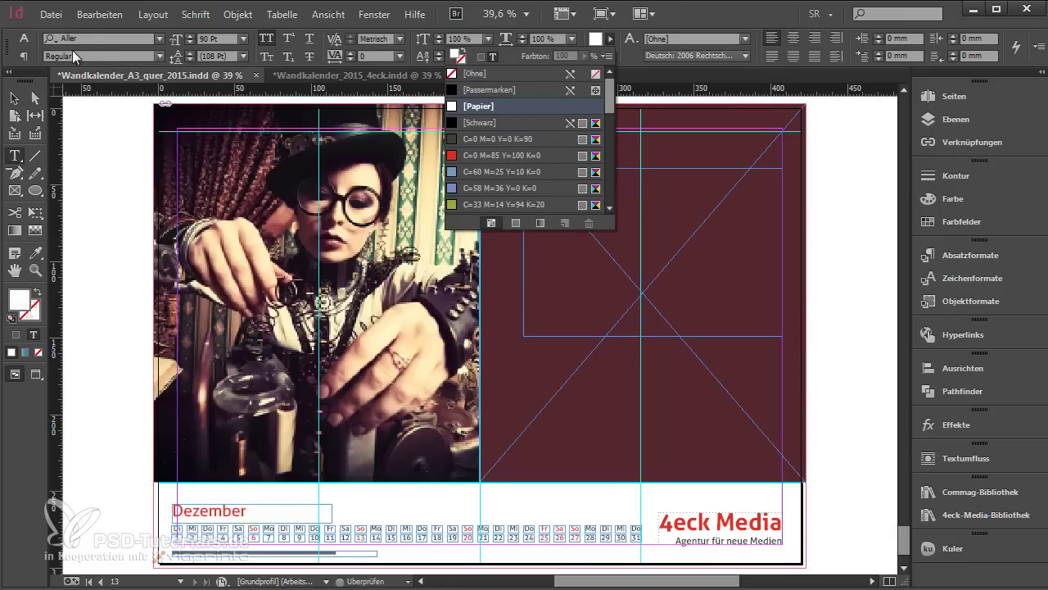
pyautogui.click(680, 228)
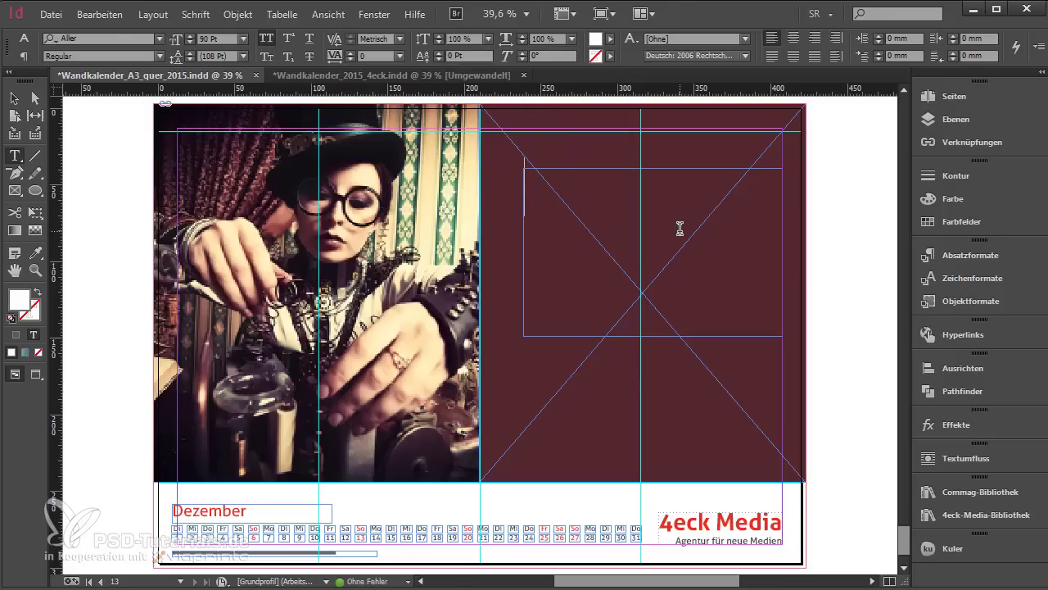
# Enter "BE PART", "OF THE" and "SOLUTION" on three separate lines in December's text frame
pyautogui.write('BE PARF')
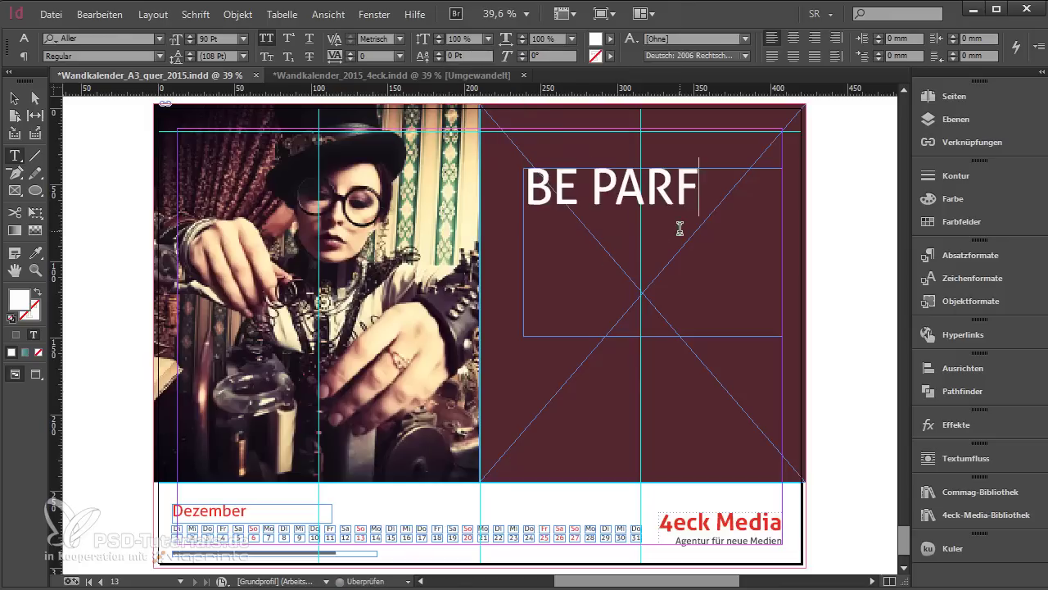
pyautogui.press('BackSpace')
pyautogui.write('T')
pyautogui.press('Return')
pyautogui.write('OF THE')
pyautogui.press('Return')
pyautogui.write('SOLUTION')
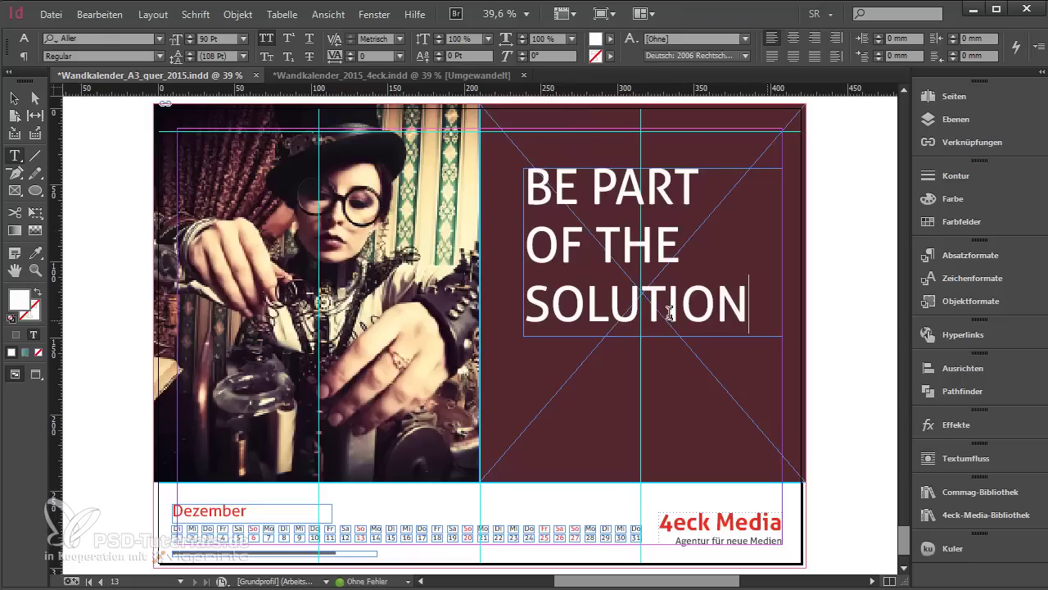
# Set the fill of the word SOLUTION to [Ohne]
pyautogui.doubleClick(669, 312)
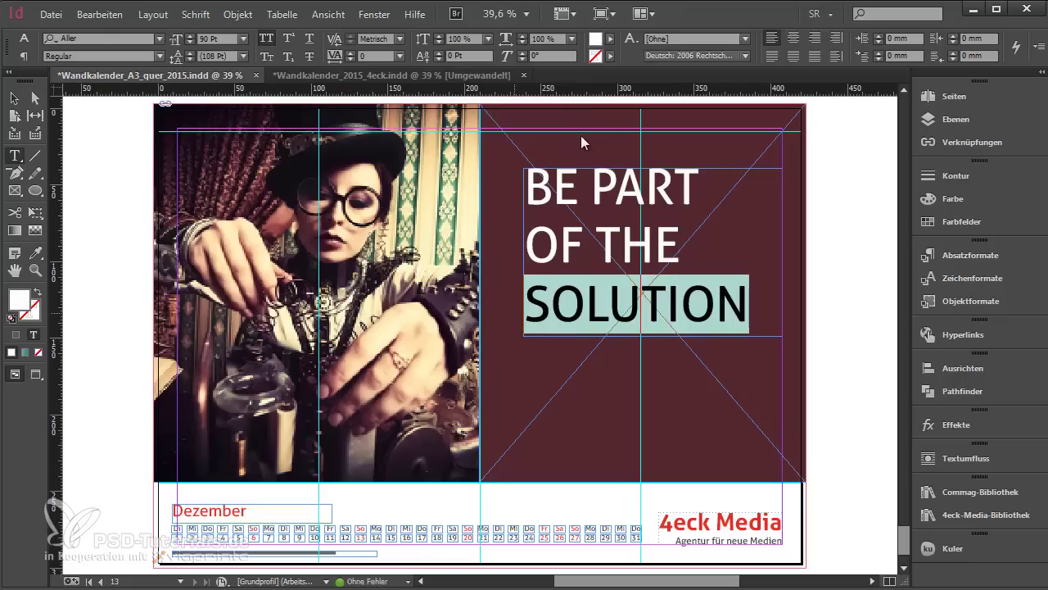
pyautogui.click(610, 38)
pyautogui.click(551, 73)
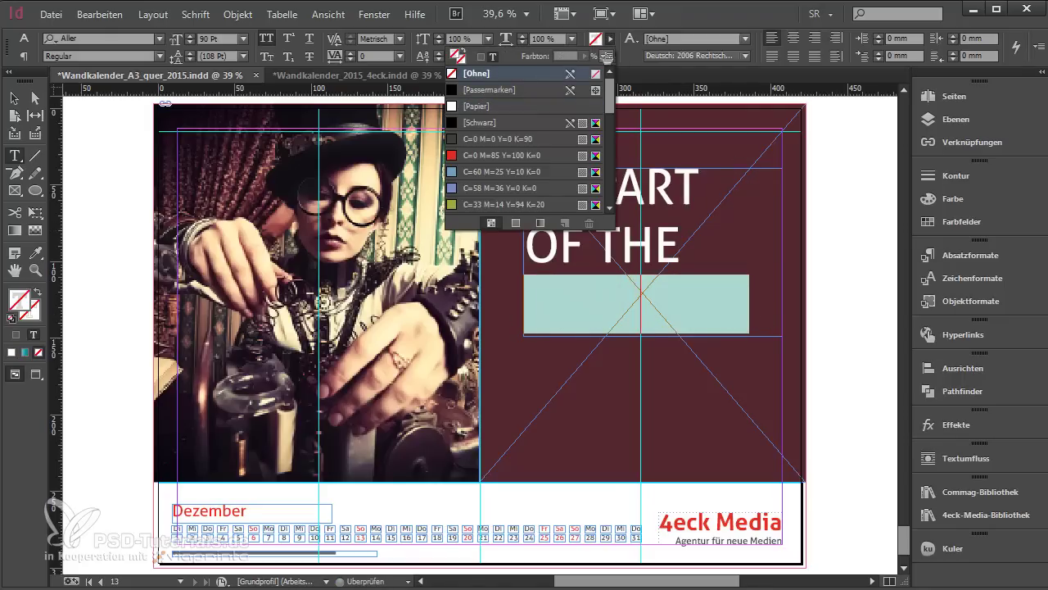
# Set the stroke colour of the word SOLUTION to [Papier]
pyautogui.click(610, 56)
pyautogui.click(610, 55)
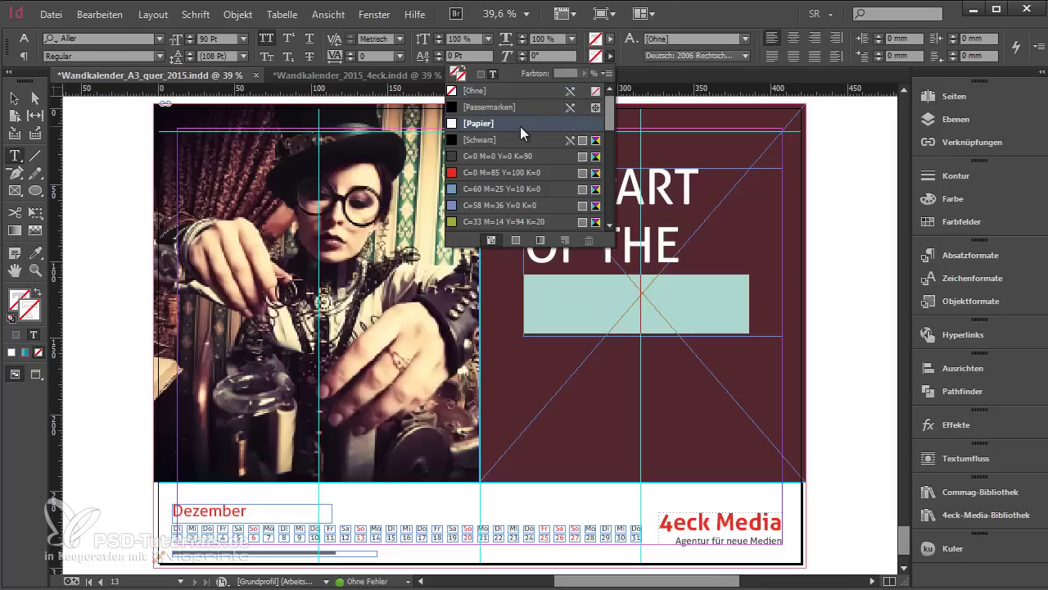
pyautogui.click(520, 127)
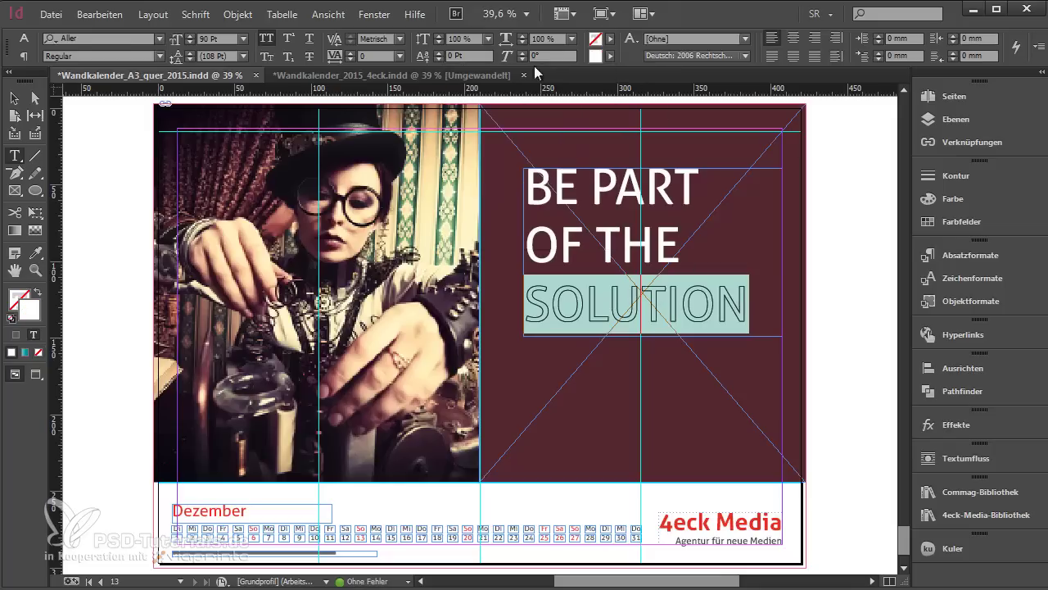
# Set the stroke weight of the word SOLUTION to 2 pt
pyautogui.click(14, 97)
pyautogui.scroll(3, 620, 276)
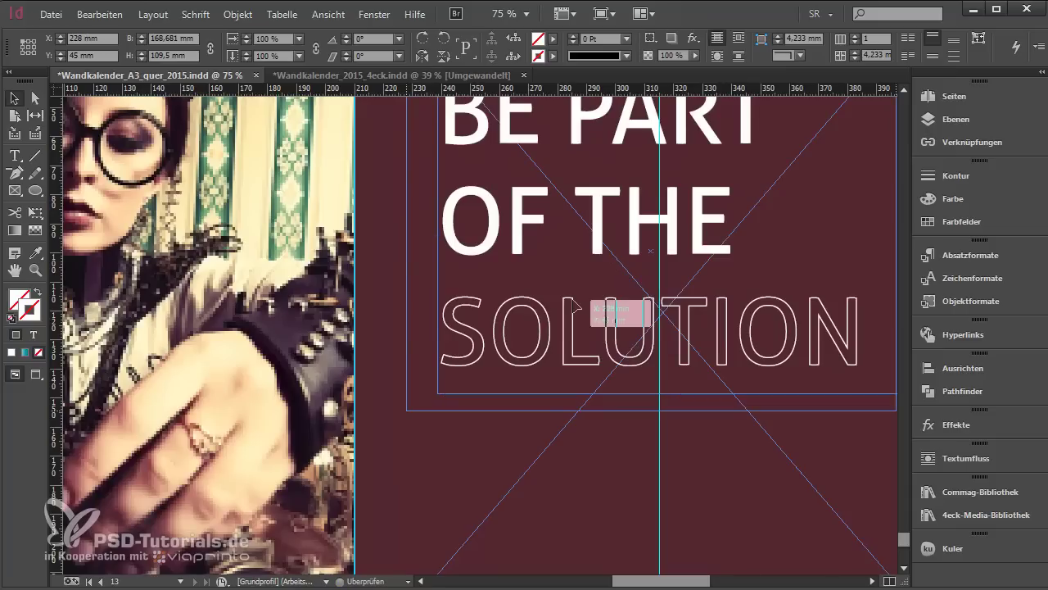
pyautogui.moveTo(575, 305); pyautogui.dragTo(453, 352)
pyautogui.hotkey('ctrl', 'z')
pyautogui.doubleClick(740, 427)
pyautogui.moveTo(739, 428); pyautogui.dragTo(276, 416)
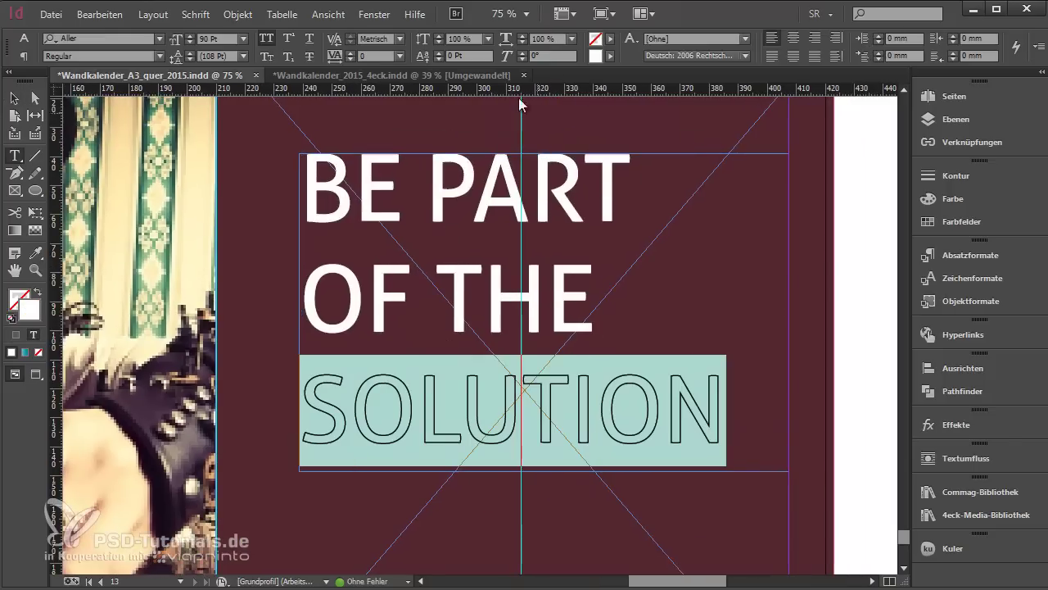
pyautogui.click(972, 180)
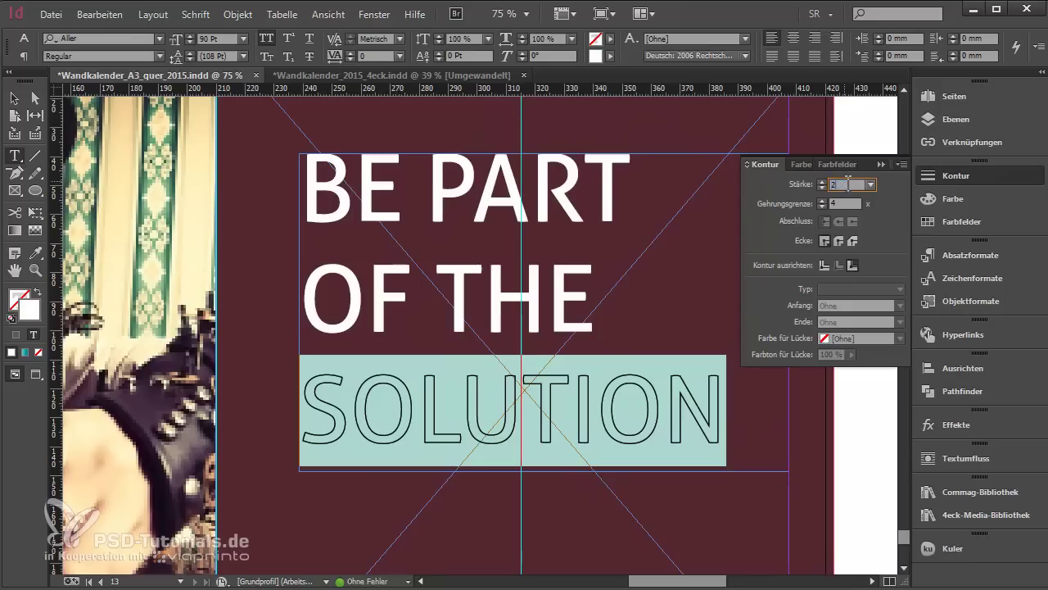
pyautogui.click(849, 185)
pyautogui.write('2')
pyautogui.press('Return')
pyautogui.click(881, 164)
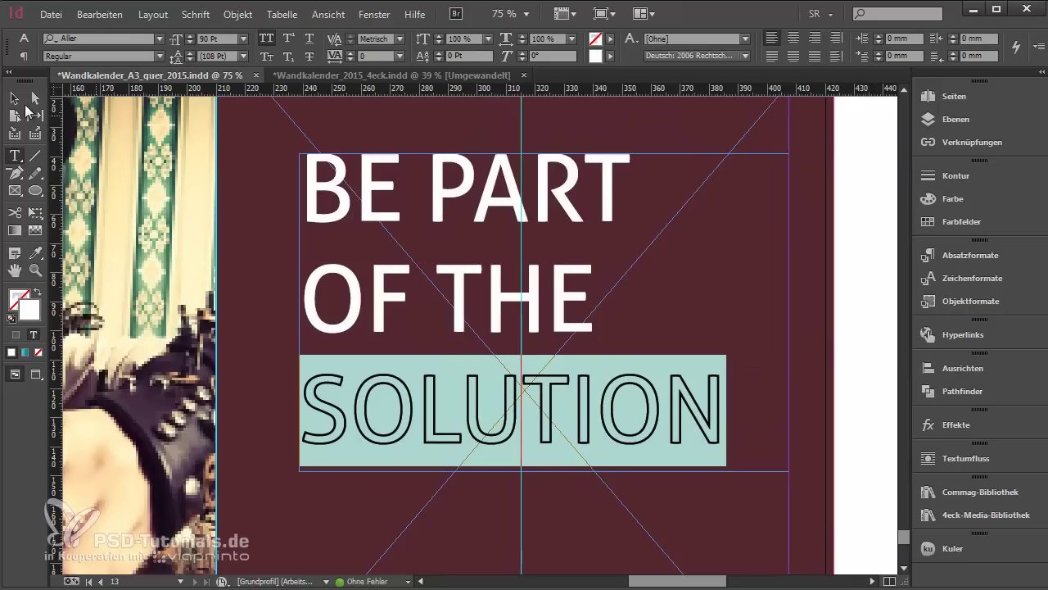
pyautogui.click(14, 98)
pyautogui.click(858, 436)
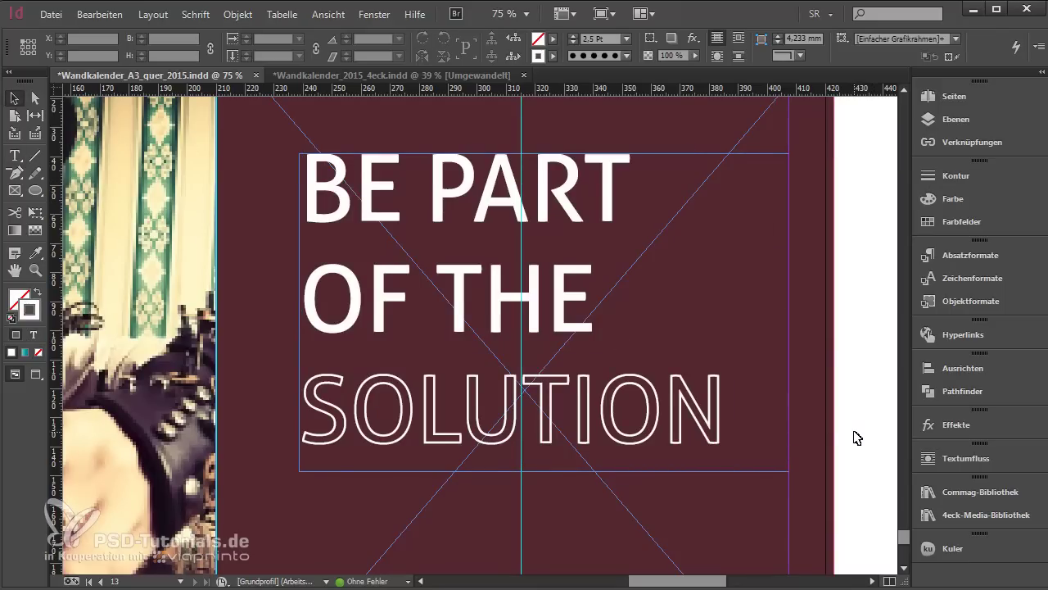
# Narrow the lettering's text frame from its left edge to about 152 mm wide and move it down to about Y 70 mm
pyautogui.click(686, 454)
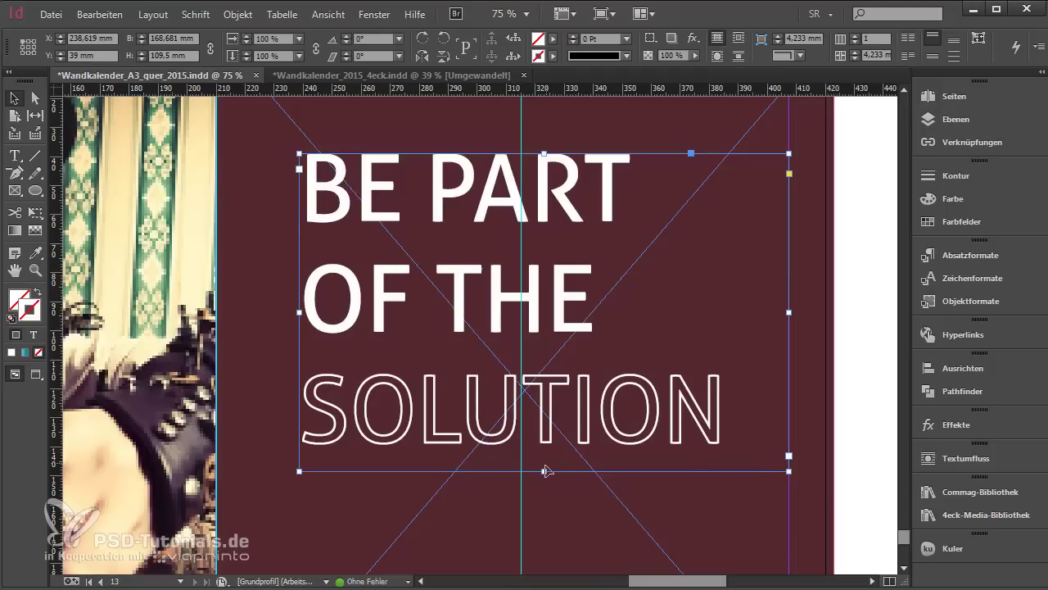
pyautogui.click(806, 473)
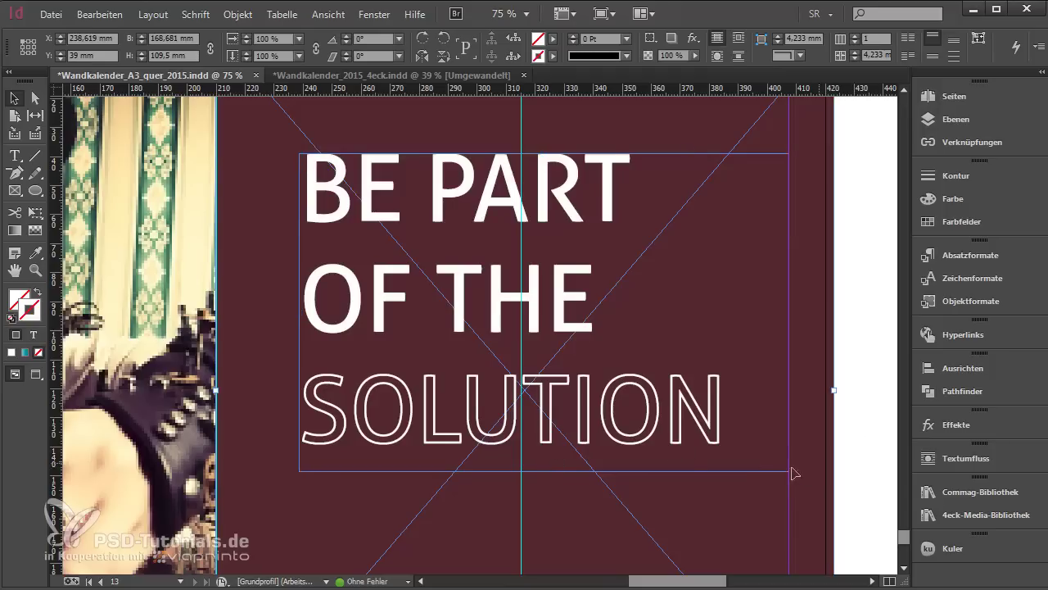
pyautogui.hscroll(-3, 737, 468)
pyautogui.scroll(1, 737, 468)
pyautogui.click(589, 412)
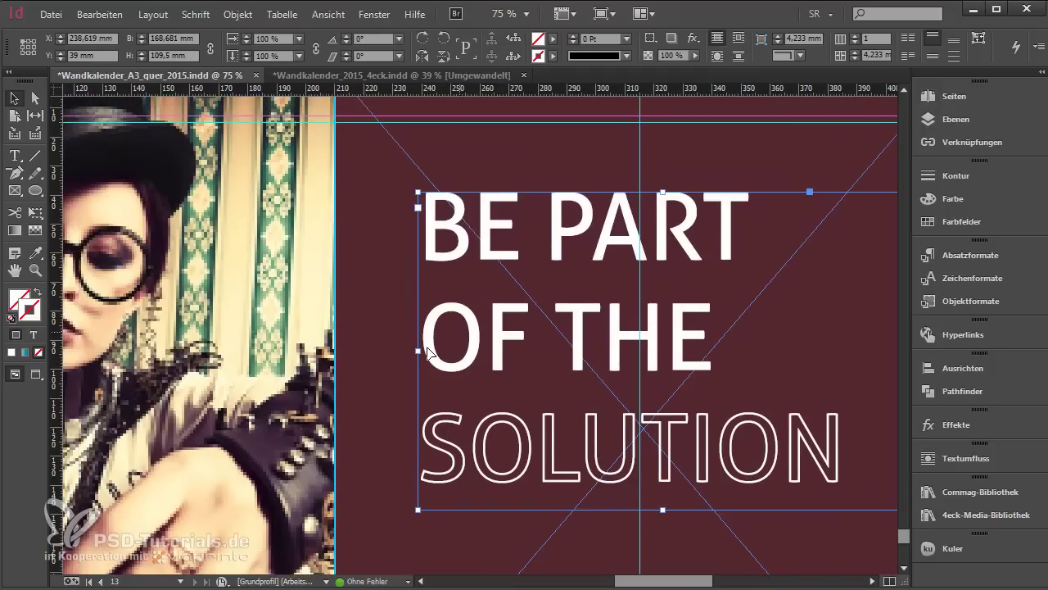
pyautogui.moveTo(418, 350); pyautogui.dragTo(467, 352)
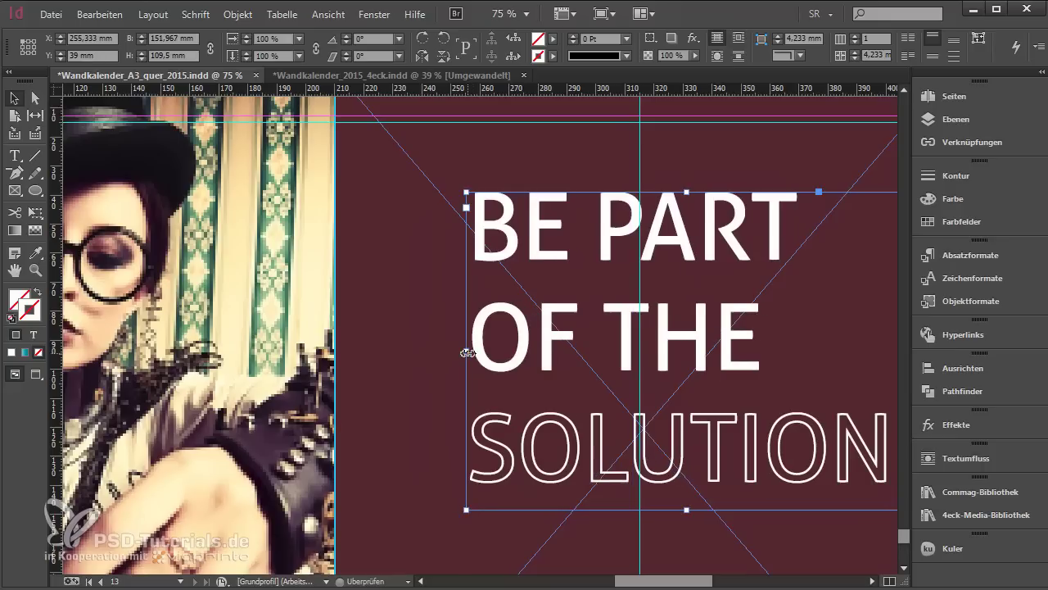
pyautogui.scroll(-1, 497, 372)
pyautogui.hotkey('ctrl', 'z')
pyautogui.click(395, 410)
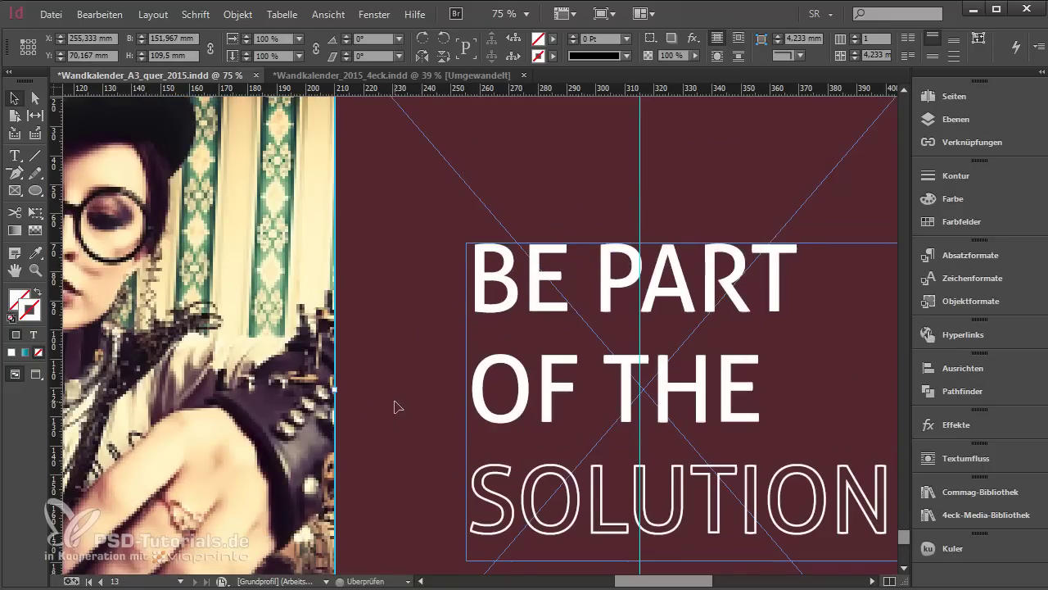
pyautogui.scroll(-2, 396, 410)
pyautogui.click(553, 39)
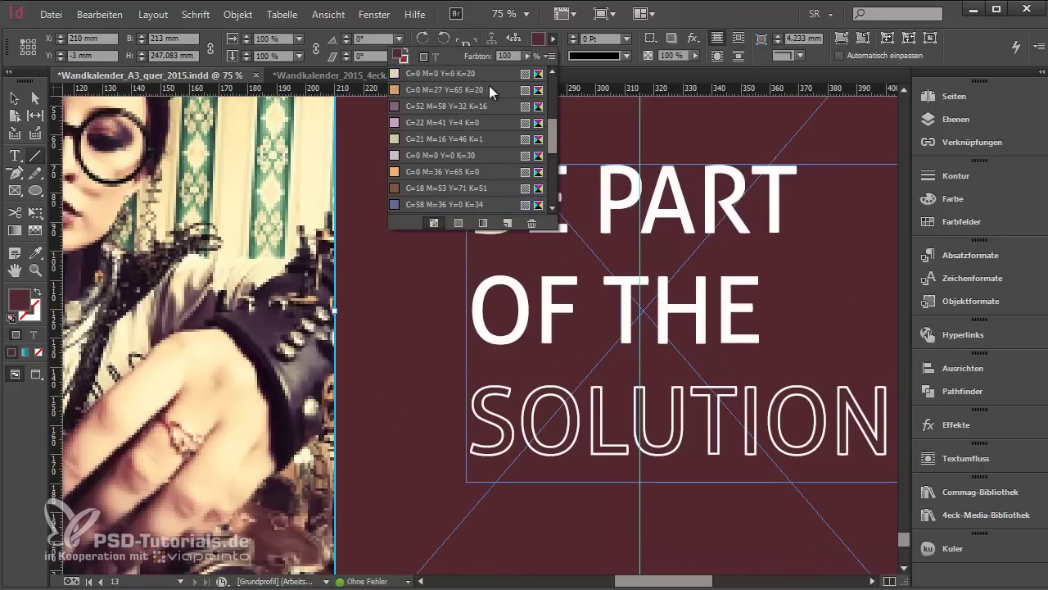
pyautogui.scroll(1, 483, 87)
pyautogui.press('Escape')
# Draw a vertical line about 110 mm long left of the lettering with stroke type Durchgezogen, and preview the page without guides
pyautogui.press('\\')
pyautogui.moveTo(435, 164); pyautogui.dragTo(437, 482)
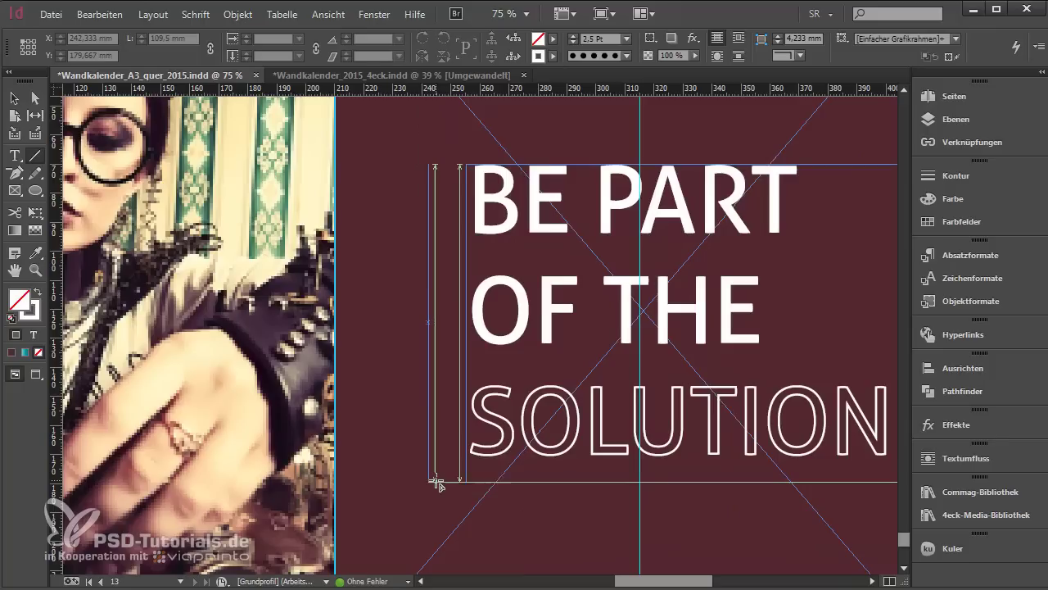
pyautogui.click(619, 59)
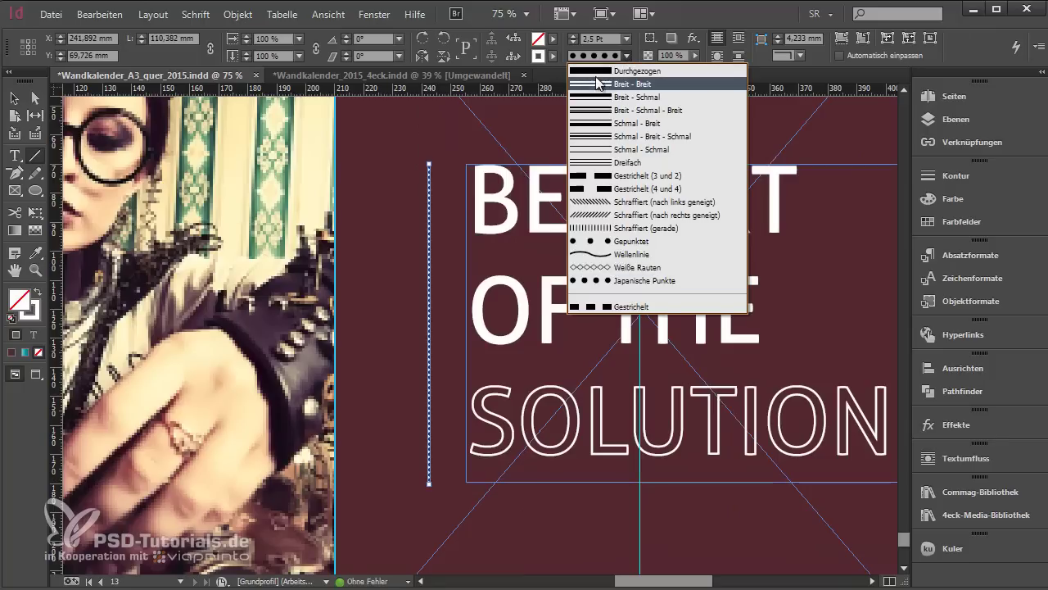
pyautogui.click(612, 71)
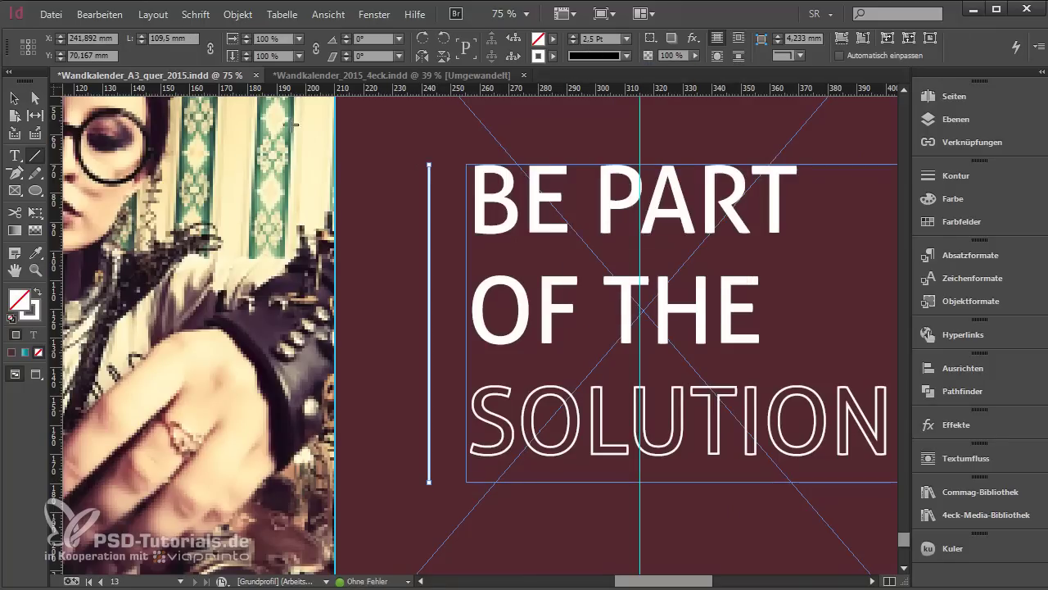
pyautogui.click(14, 98)
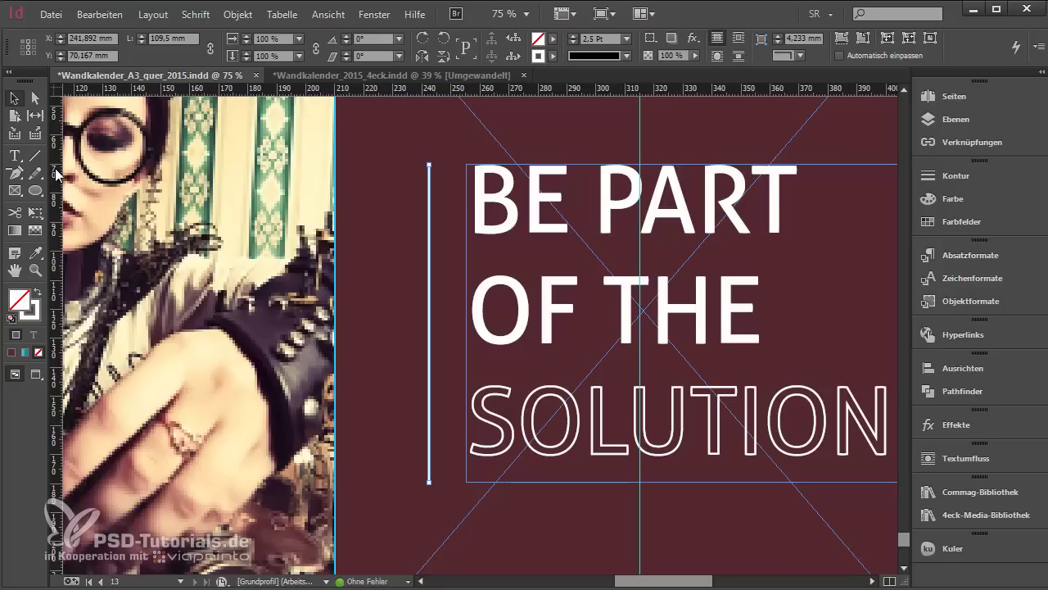
pyautogui.click(362, 281)
pyautogui.press('w')
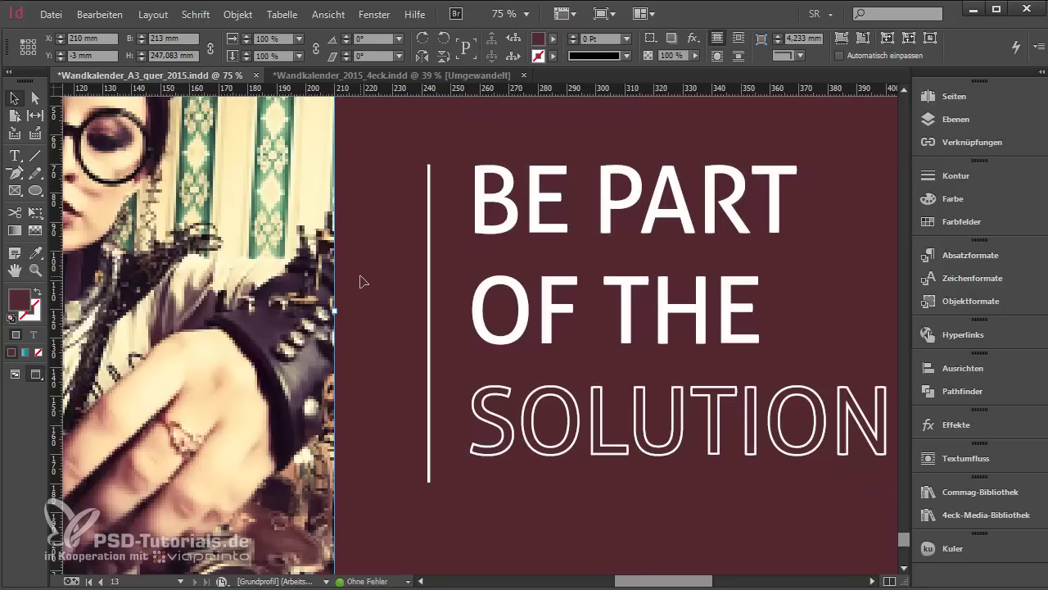
# Shorten the text frame and the vertical line from below so both end at SOLUTION's baseline, about 99.6 mm high
pyautogui.click(548, 458)
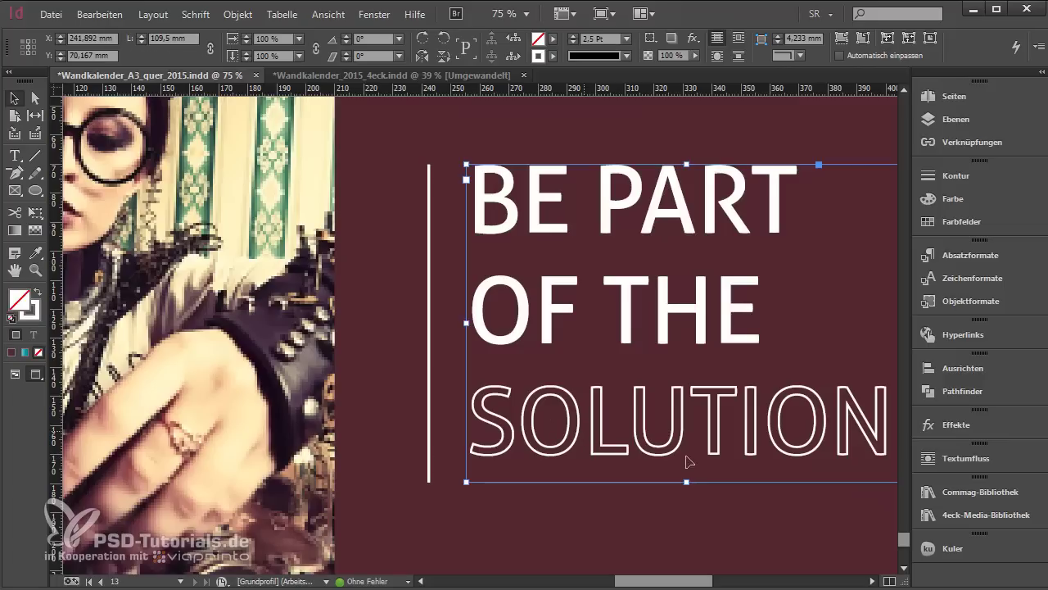
pyautogui.doubleClick(688, 484)
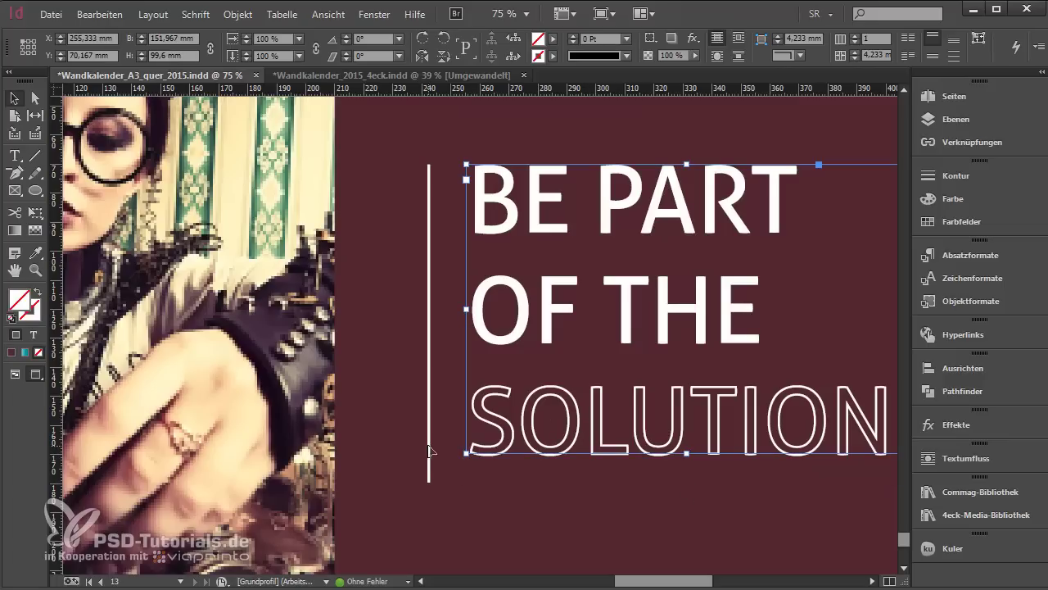
pyautogui.click(429, 451)
pyautogui.moveTo(429, 482); pyautogui.dragTo(428, 454)
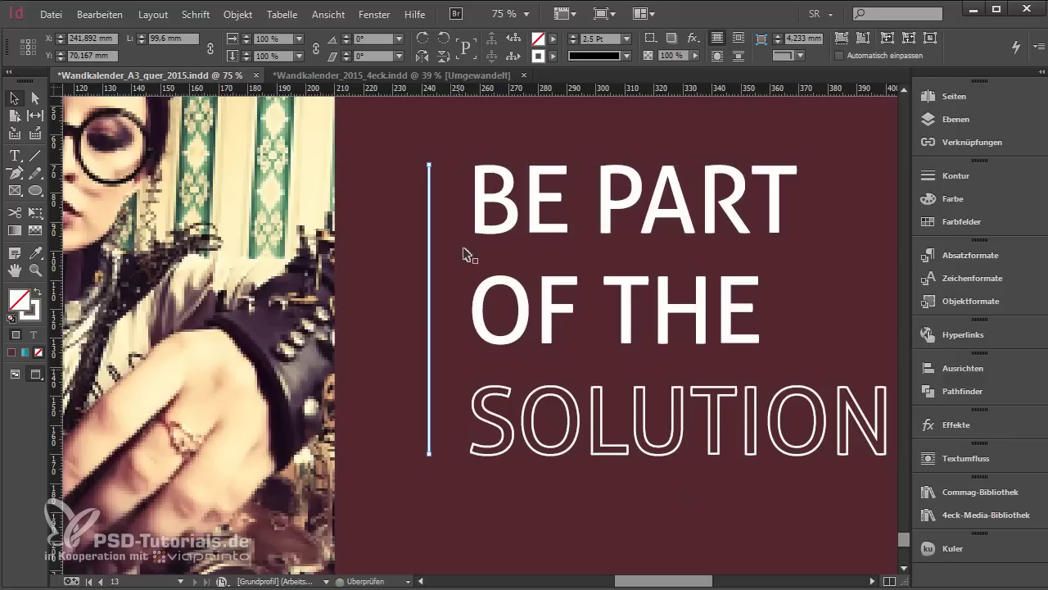
pyautogui.click(358, 233)
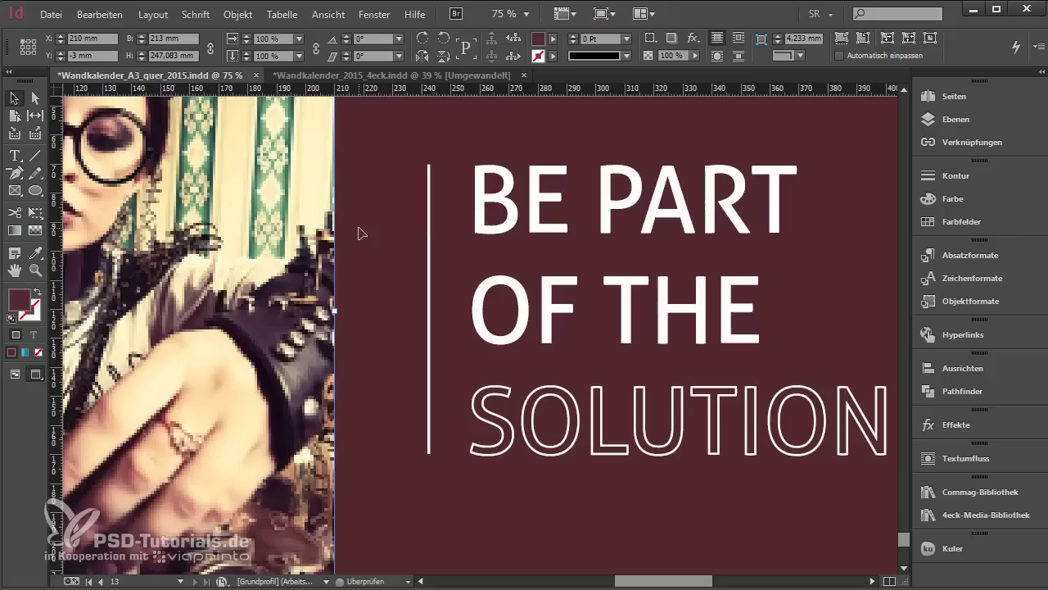
# Set the vertical line's stroke weight to 2 pt
pyautogui.click(429, 233)
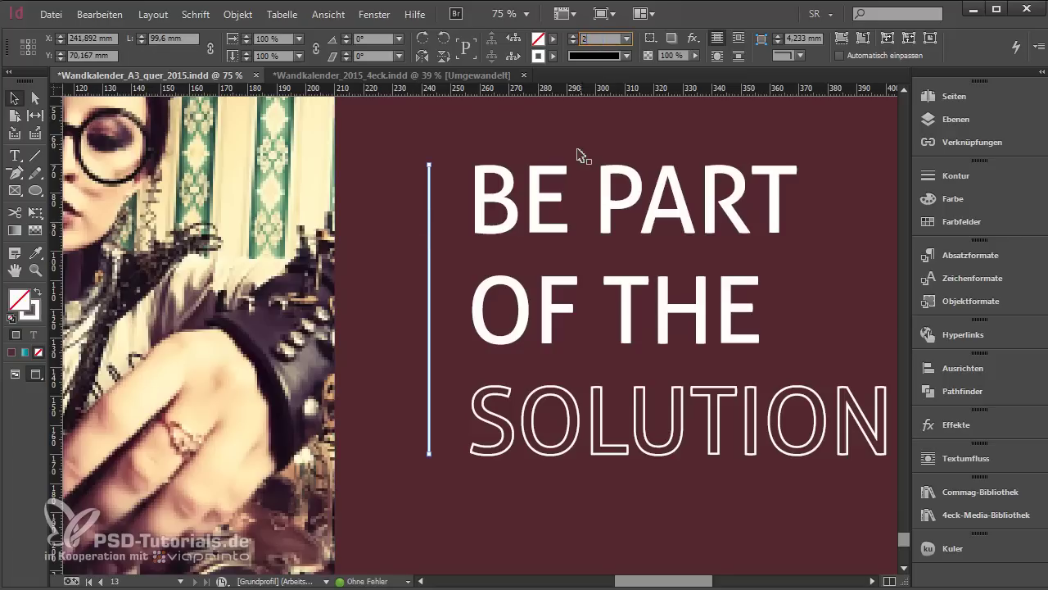
pyautogui.click(417, 244)
pyautogui.moveTo(418, 244); pyautogui.dragTo(440, 251)
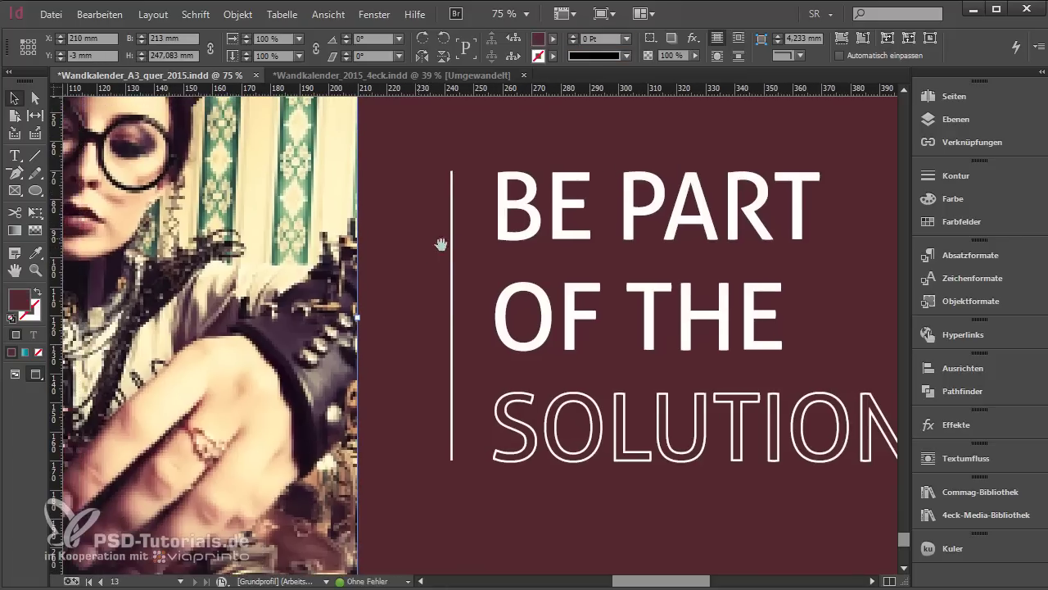
# Using the checkbox in Wandkalender_2015_4eck.indd as reference, draw a square frame about 19 × 19 mm left of the vertical line in Wandkalender_A3_quer_2015.indd
pyautogui.click(401, 73)
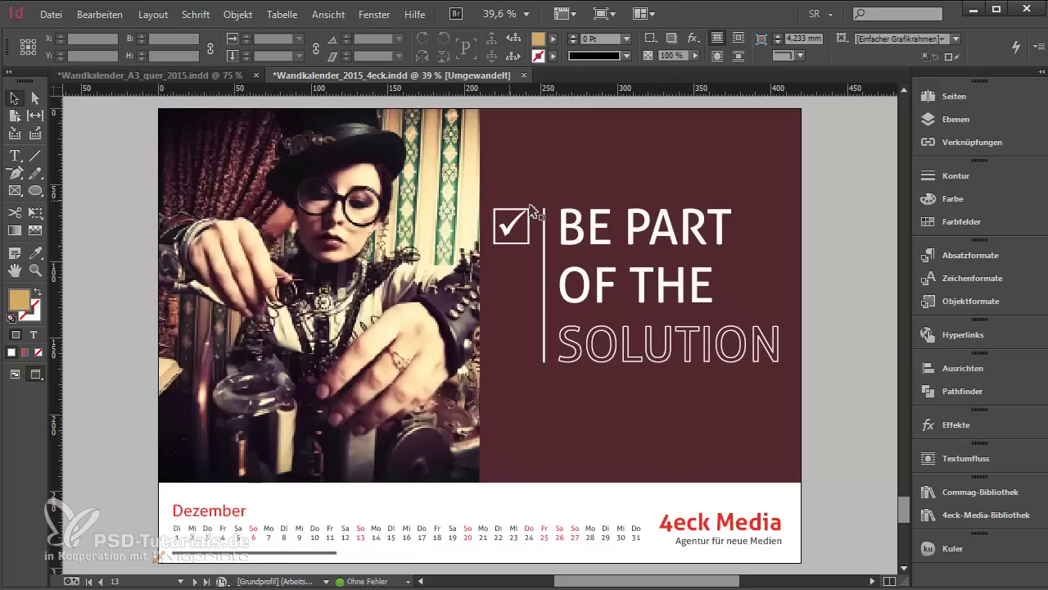
pyautogui.scroll(3, 534, 211)
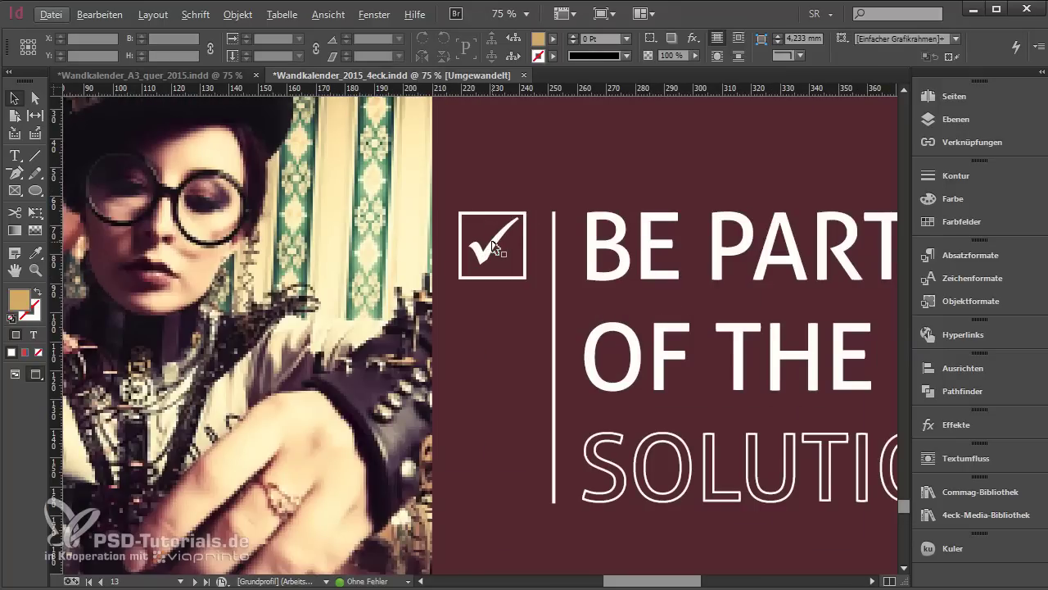
pyautogui.hotkey('ctrl', 'j')
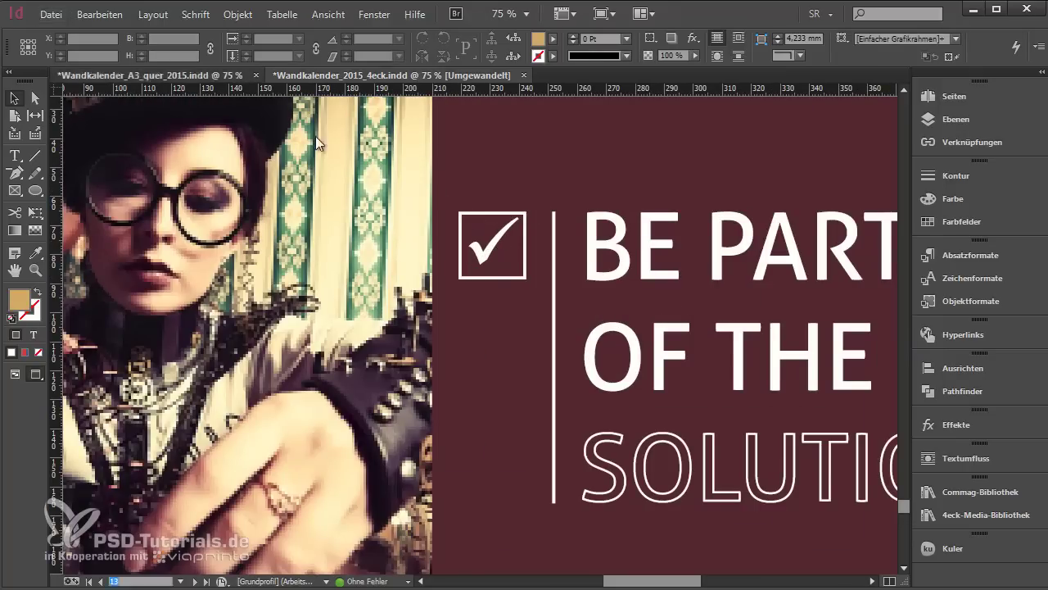
pyautogui.hotkey('ctrl', 'Tab')
pyautogui.scroll(1, 369, 166)
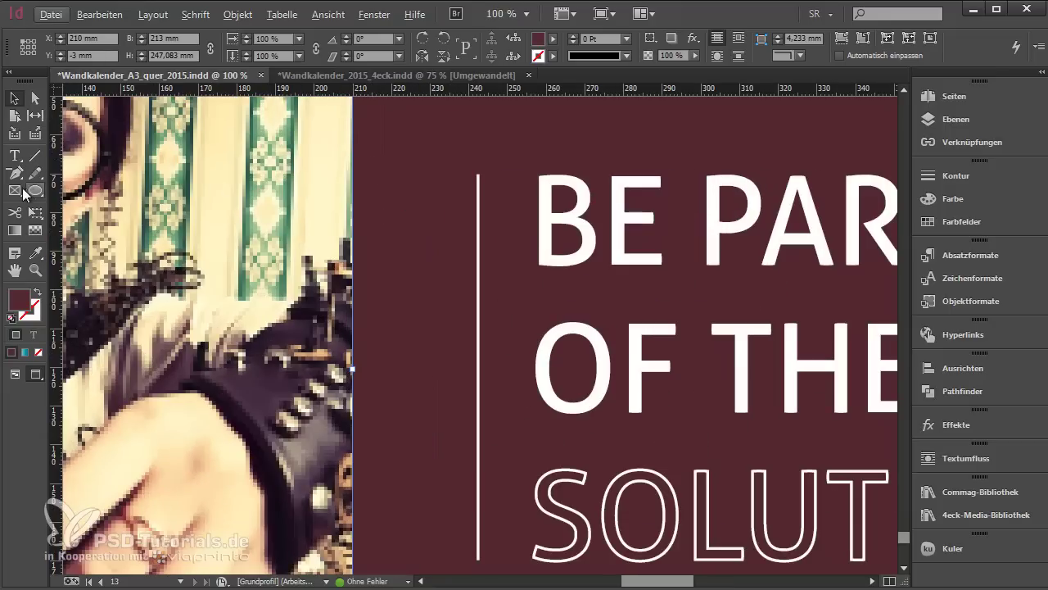
pyautogui.click(17, 191)
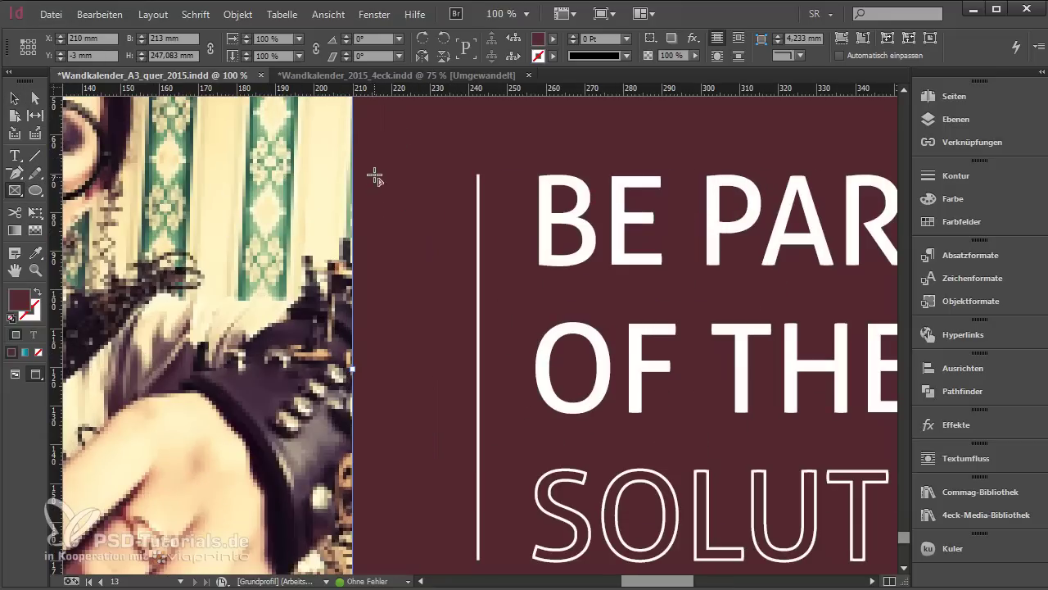
pyautogui.moveTo(374, 176); pyautogui.dragTo(461, 243)
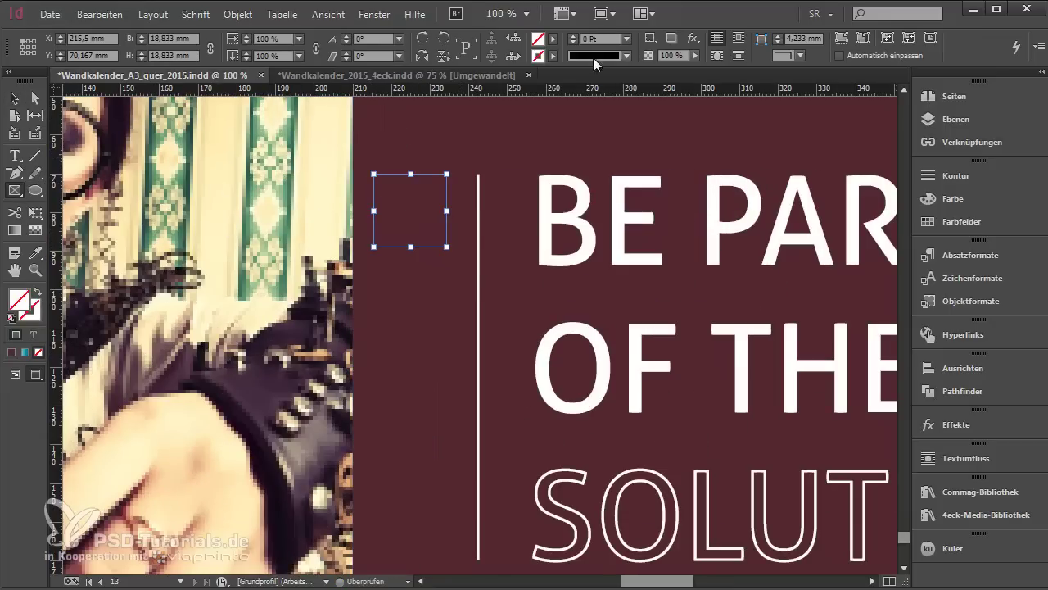
# Give the square frame a [Papier] stroke with a weight of 2 pt
pyautogui.click(623, 56)
pyautogui.click(652, 79)
pyautogui.click(552, 56)
pyautogui.click(457, 121)
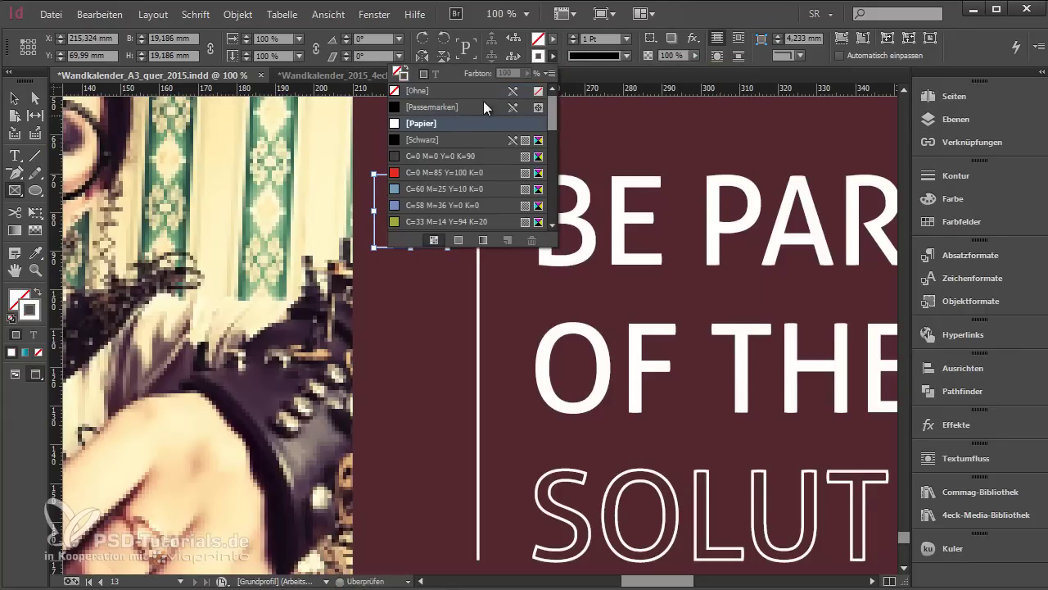
pyautogui.click(603, 41)
pyautogui.write('2')
pyautogui.press('Return')
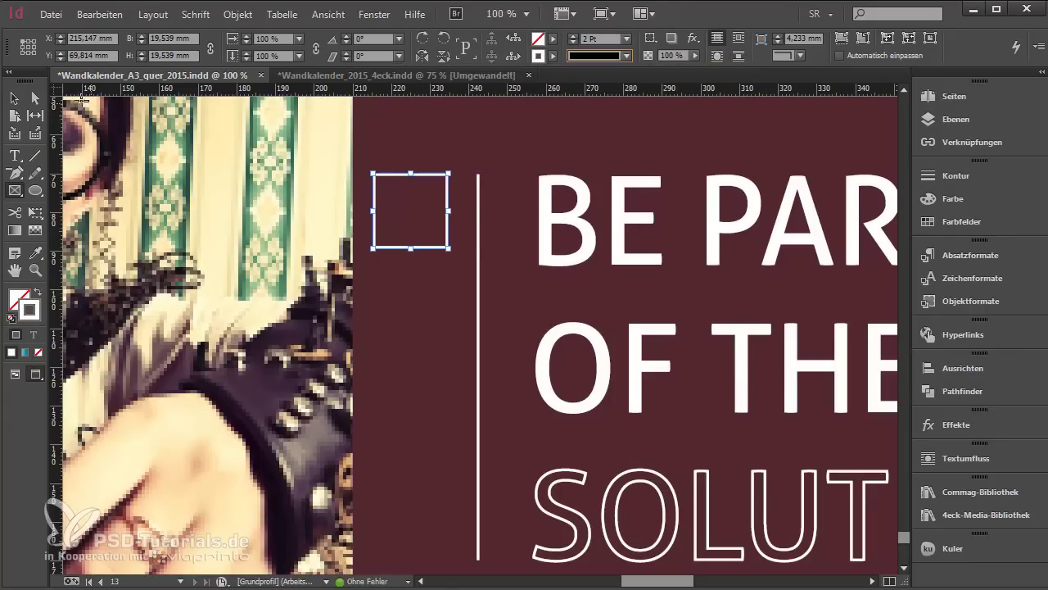
# Turn the square frame into a text frame with a 72 pt font size and [Papier] text colour
pyautogui.click(15, 155)
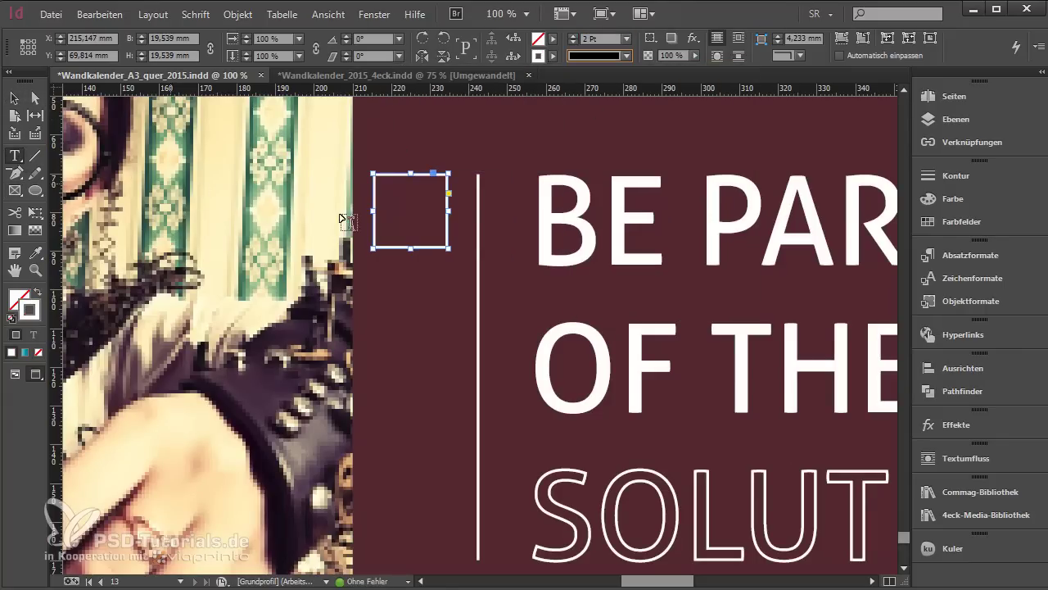
pyautogui.click(412, 219)
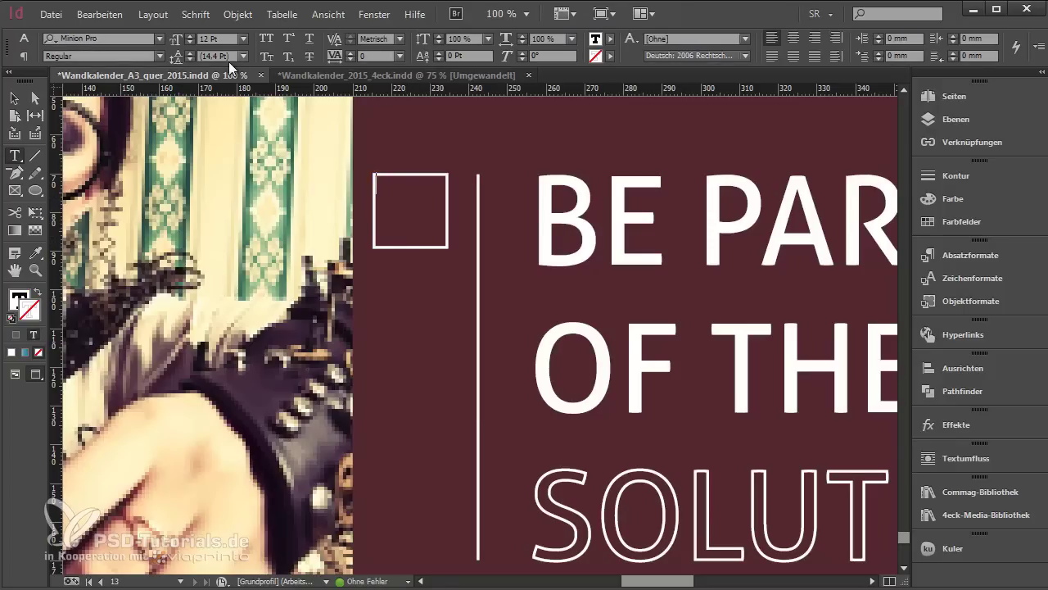
pyautogui.click(213, 38)
pyautogui.write('72')
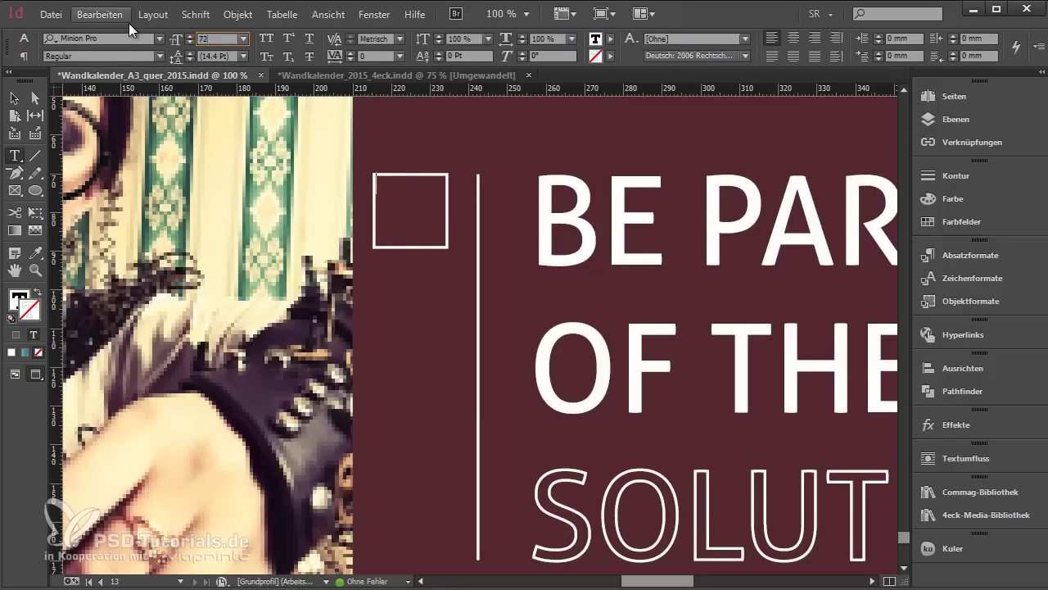
pyautogui.press('Return')
pyautogui.click(609, 39)
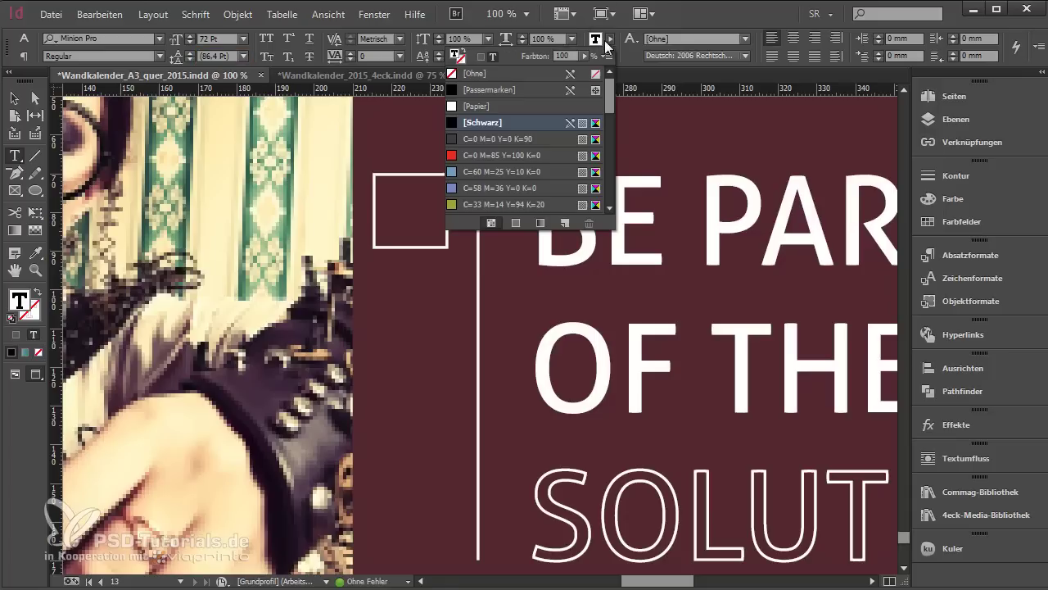
pyautogui.click(508, 108)
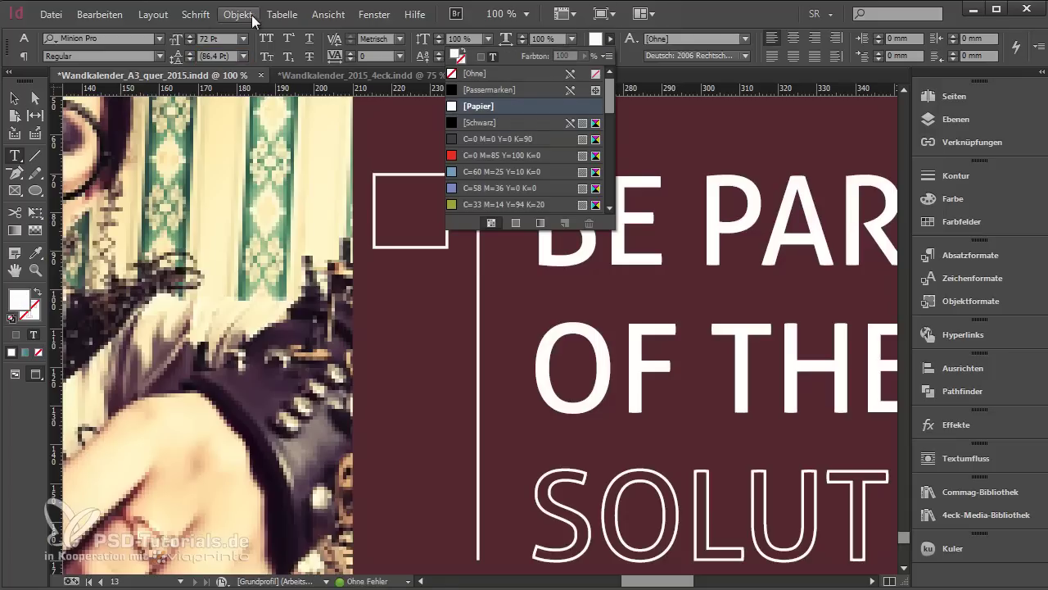
# Insert the Wingdings check mark glyph into the square frame
pyautogui.click(197, 15)
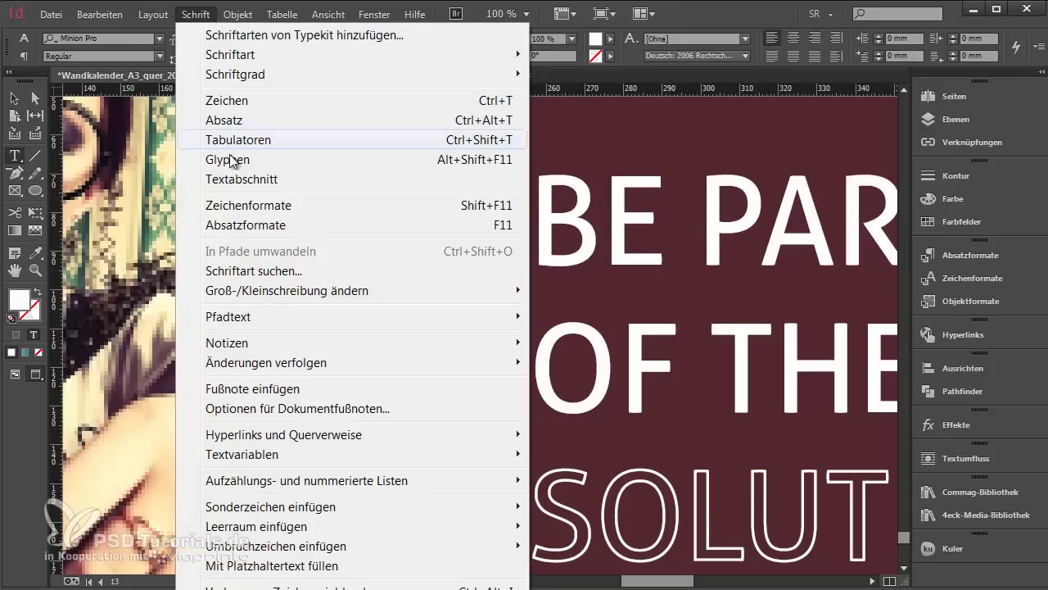
pyautogui.click(209, 159)
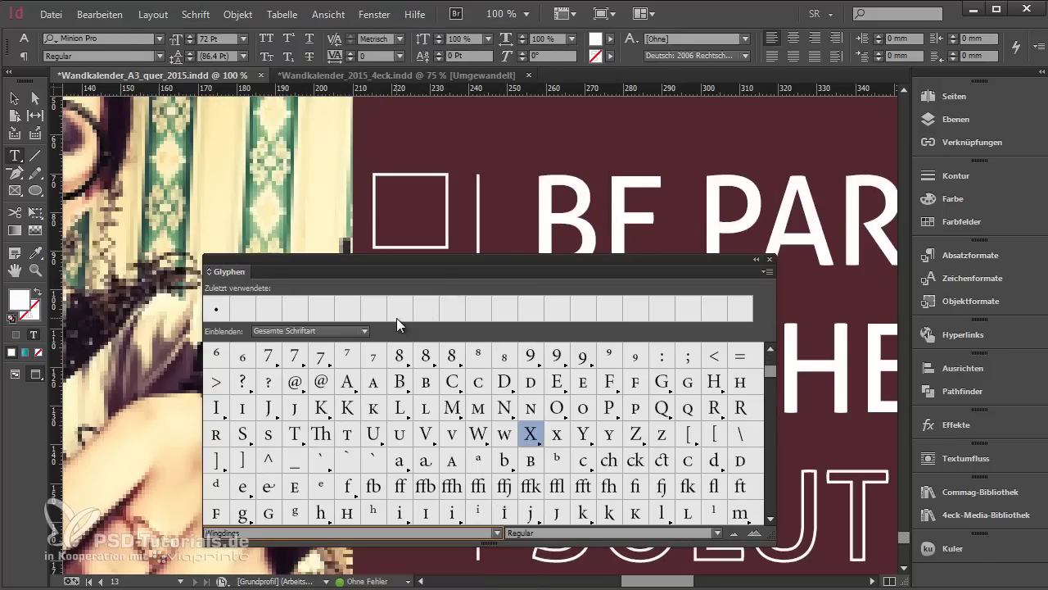
pyautogui.press('Return')
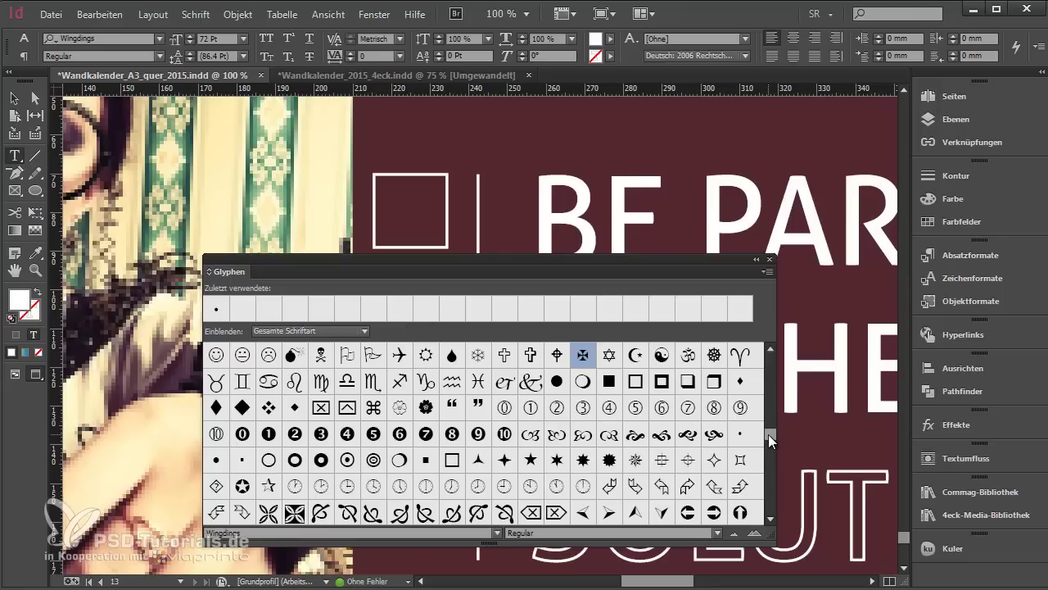
pyautogui.moveTo(768, 434); pyautogui.dragTo(774, 515)
pyautogui.doubleClick(457, 507)
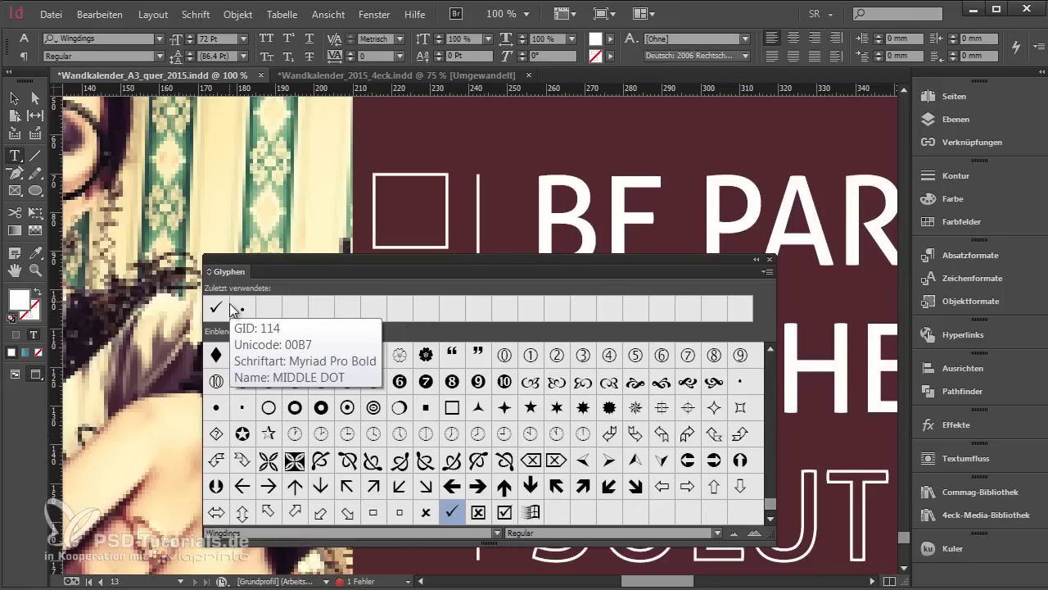
pyautogui.click(769, 259)
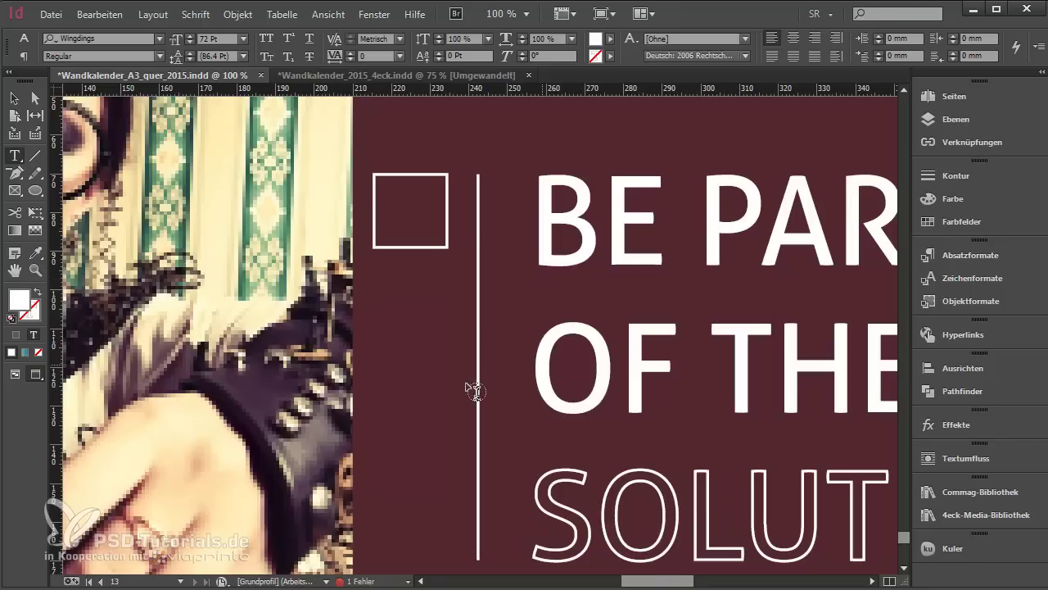
# Fit the square frame to its check mark content, about 21 mm high, and delete the surplus second check mark
pyautogui.click(14, 98)
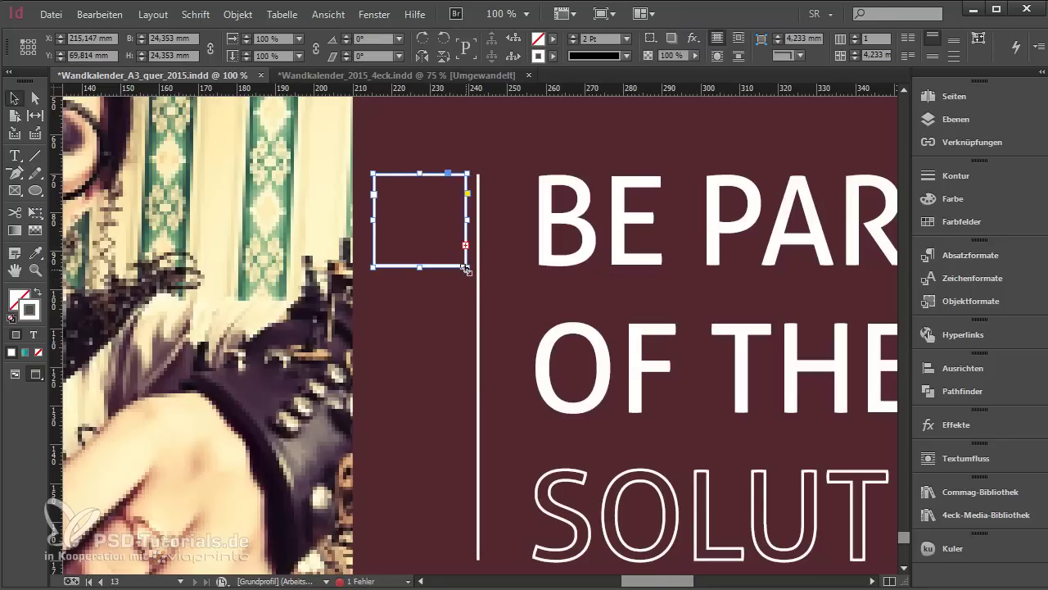
pyautogui.doubleClick(451, 250)
pyautogui.doubleClick(482, 221)
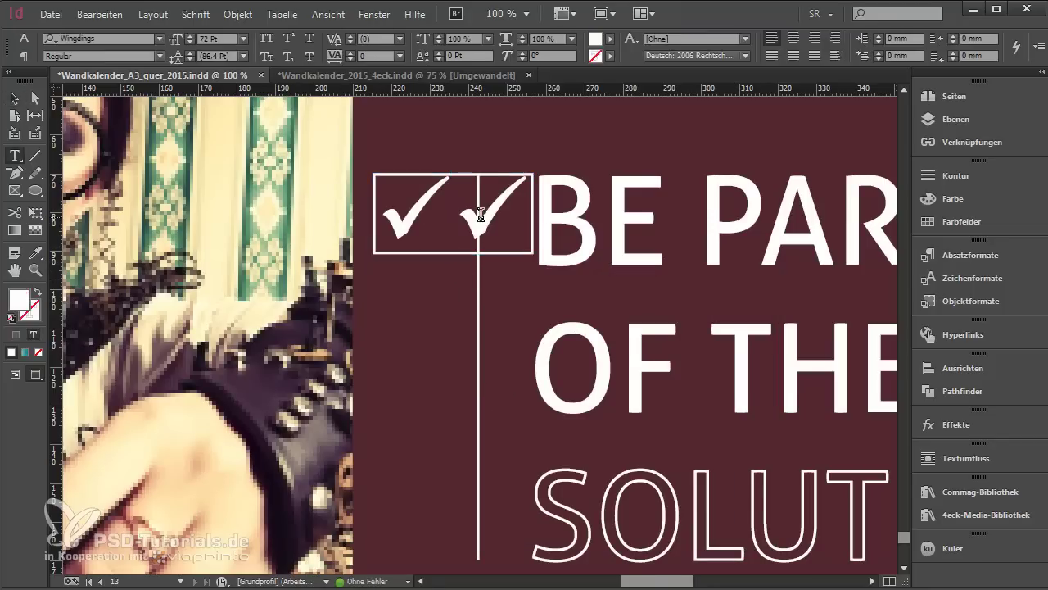
pyautogui.press('BackSpace')
pyautogui.press('Escape')
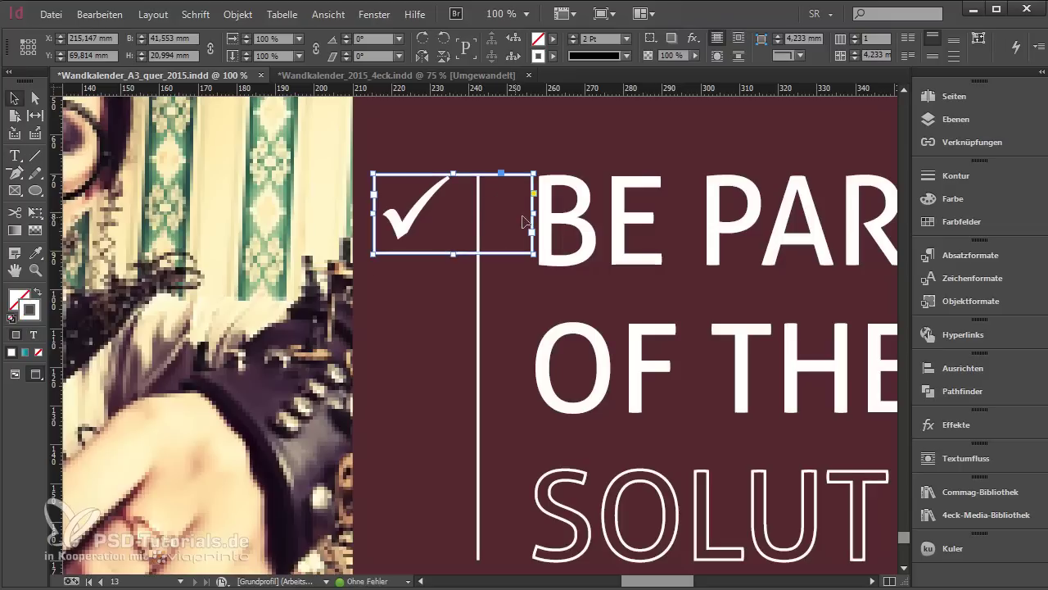
pyautogui.doubleClick(533, 213)
# Move the vertical line to X 245.571 mm so it sits midway between the checkbox and the lettering
pyautogui.click(481, 317)
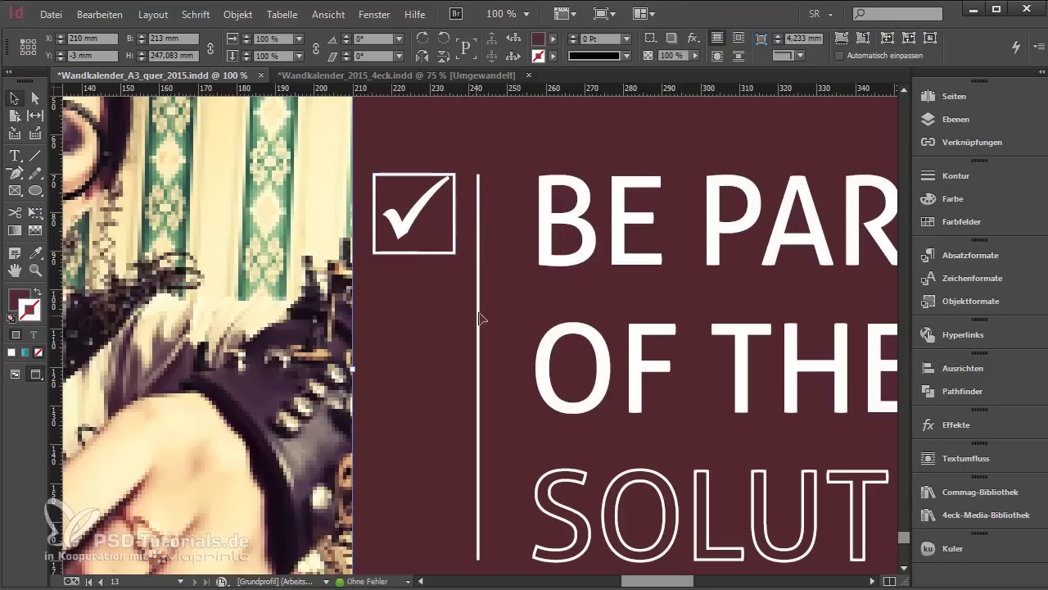
pyautogui.click(480, 318)
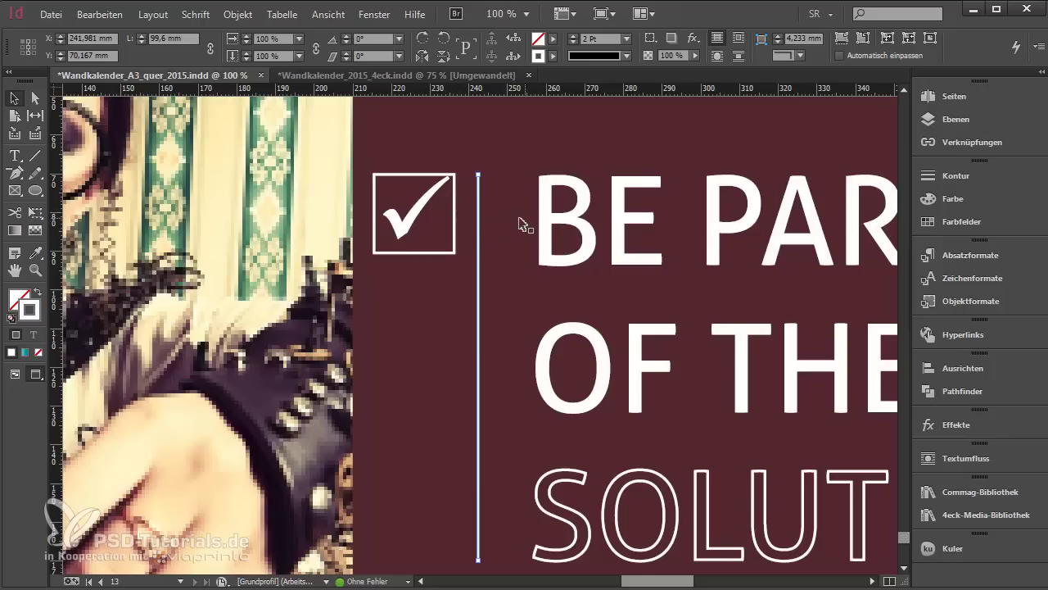
pyautogui.moveTo(480, 238); pyautogui.dragTo(489, 240)
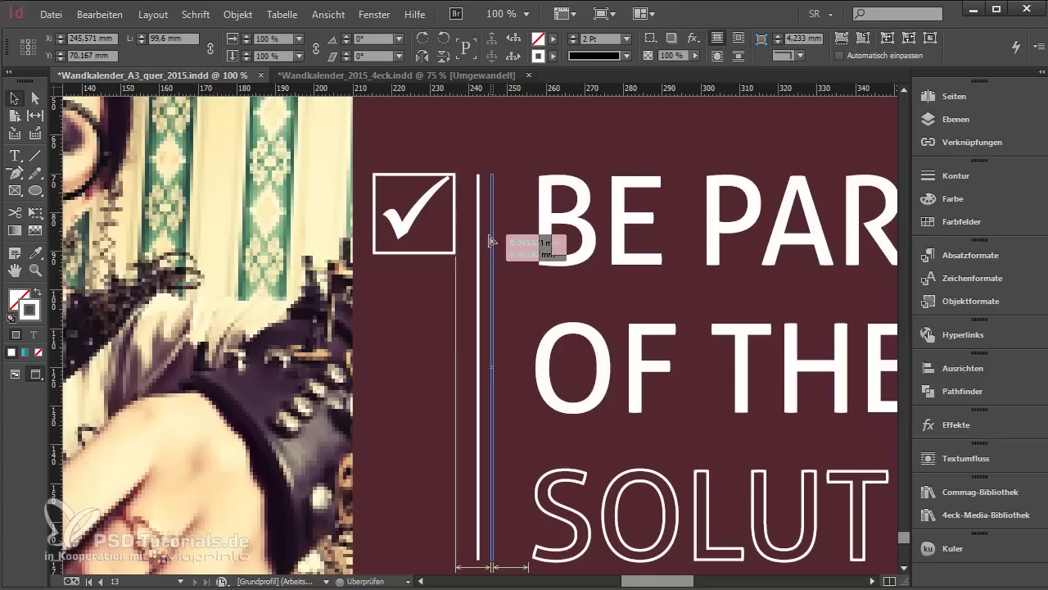
pyautogui.moveTo(490, 240); pyautogui.dragTo(490, 240)
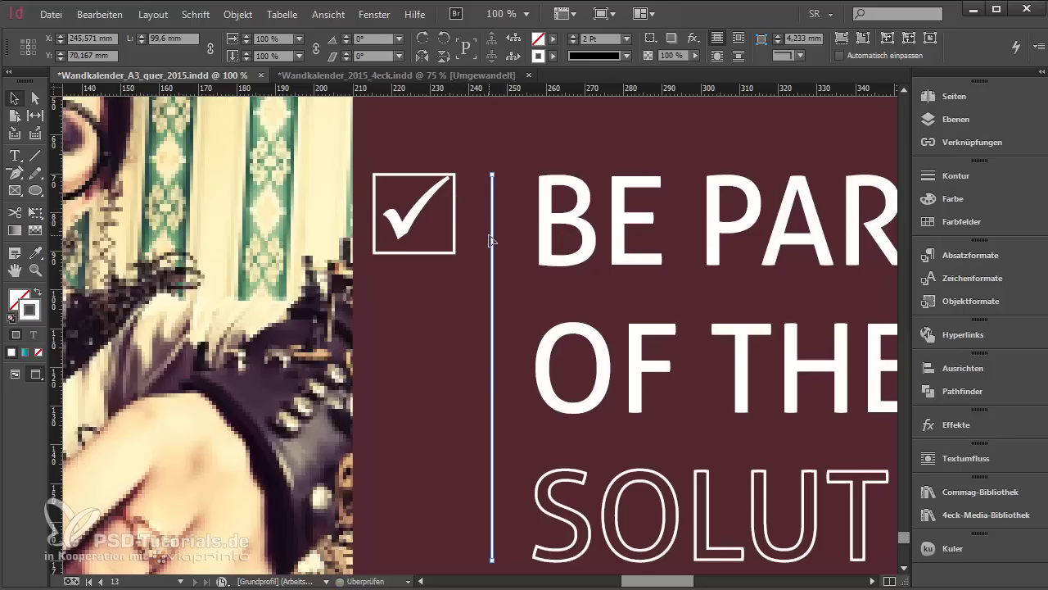
pyautogui.click(461, 330)
# Lock the dark red background rectangle on the December page
pyautogui.hotkey('ctrl', '0')
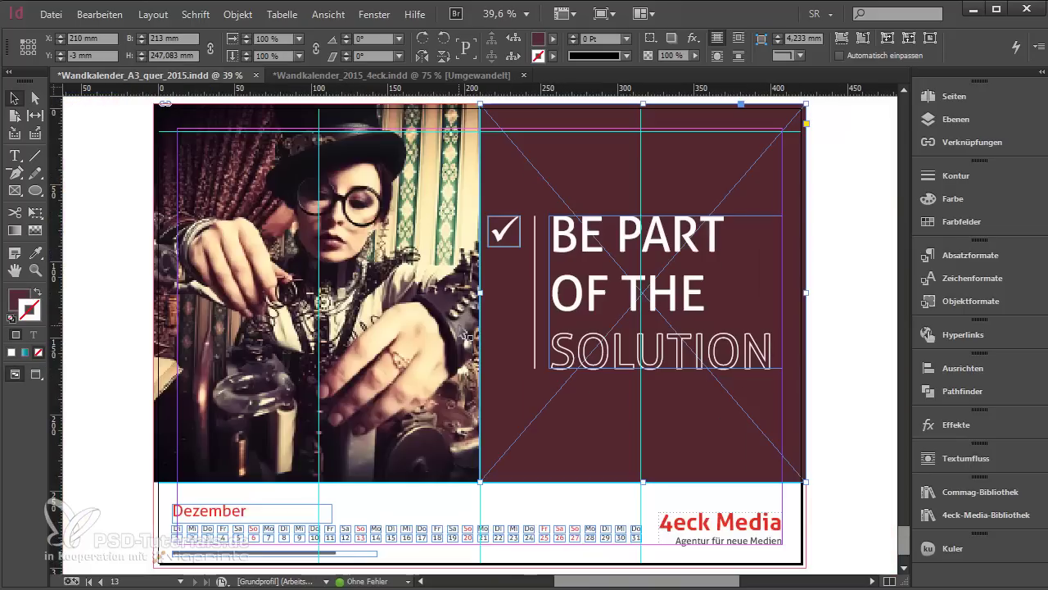
pyautogui.press('w')
pyautogui.click(888, 307)
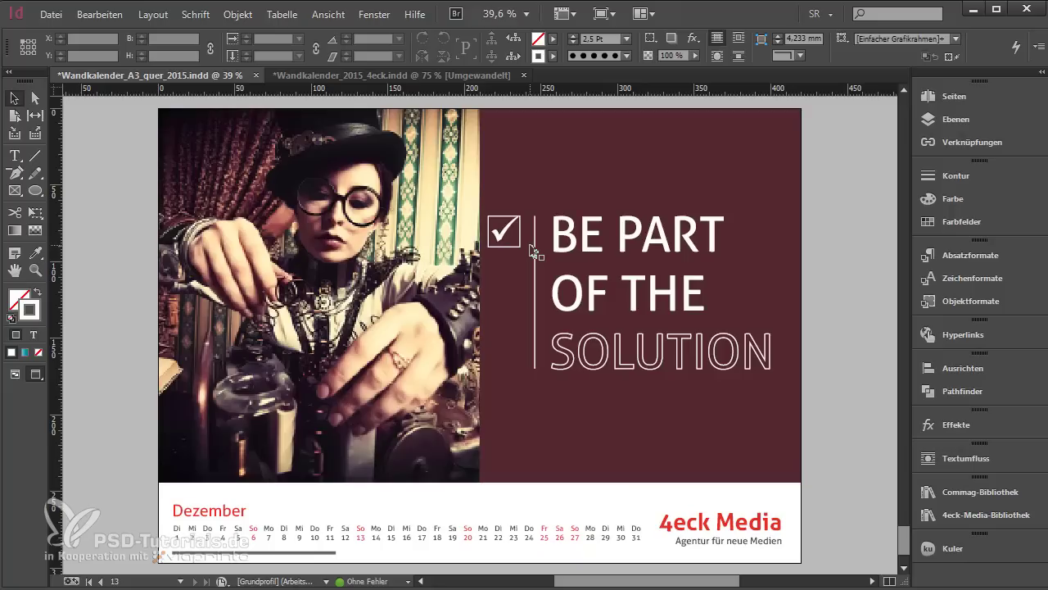
pyautogui.rightClick(689, 150)
pyautogui.click(779, 355)
# Nudge the checkbox, vertical line and lettering together to the right and check their placement against the guides
pyautogui.moveTo(774, 199); pyautogui.dragTo(498, 385)
pyautogui.hotkey('shift', 'Right')
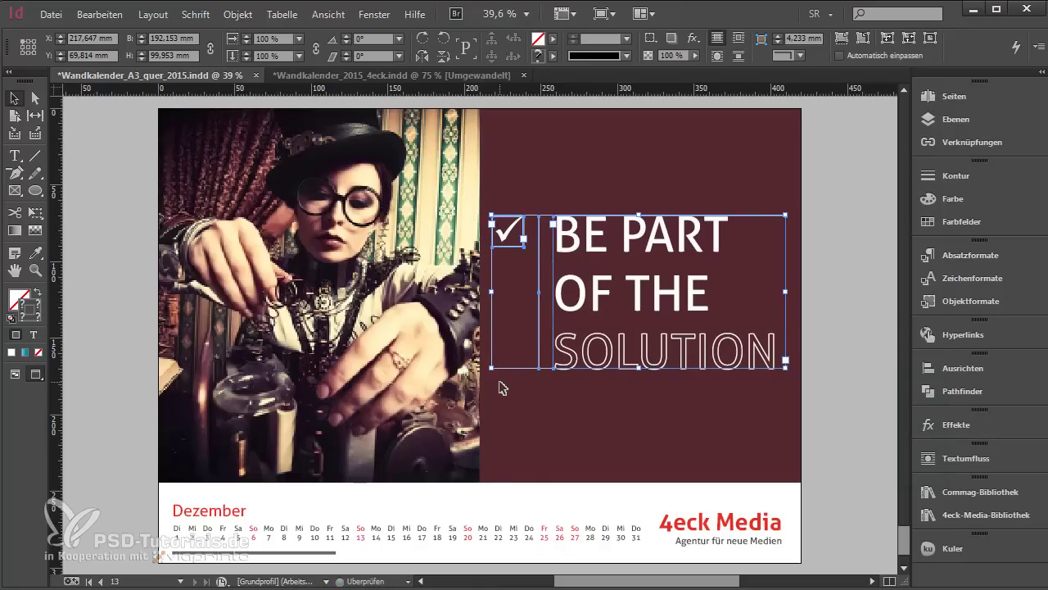
pyautogui.click(832, 435)
pyautogui.press('w')
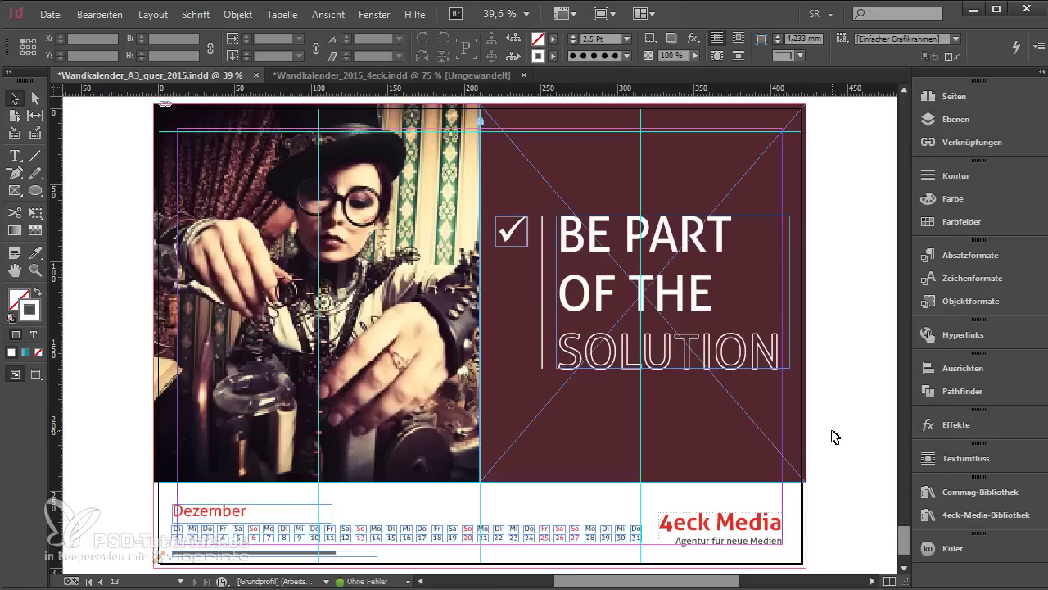
pyautogui.press('w')
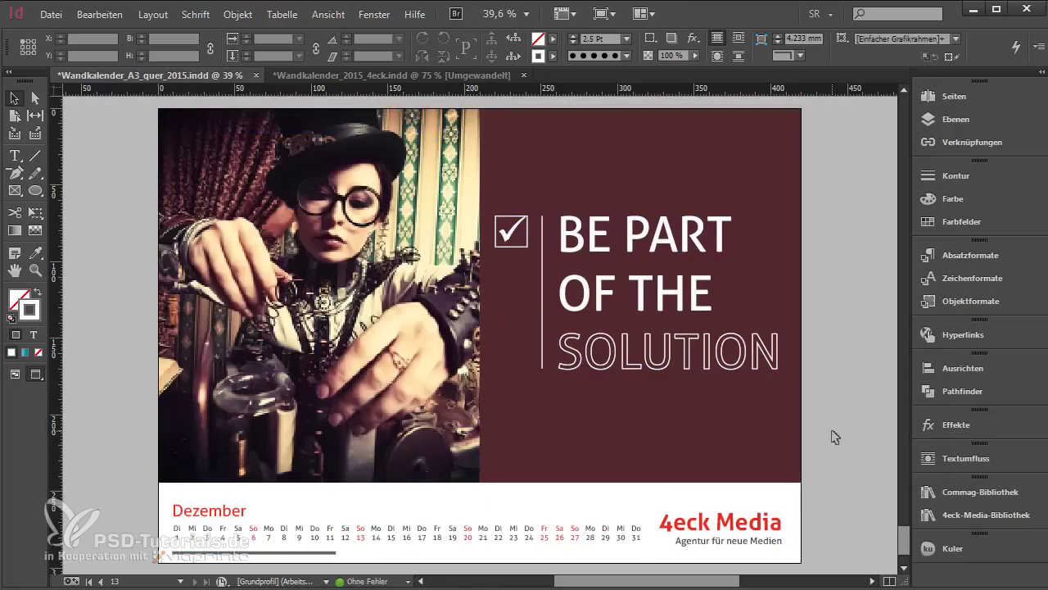
# Insert one page at the end of the document (Am Ende des Dokuments) based on A-Mustervorlage
pyautogui.click(968, 100)
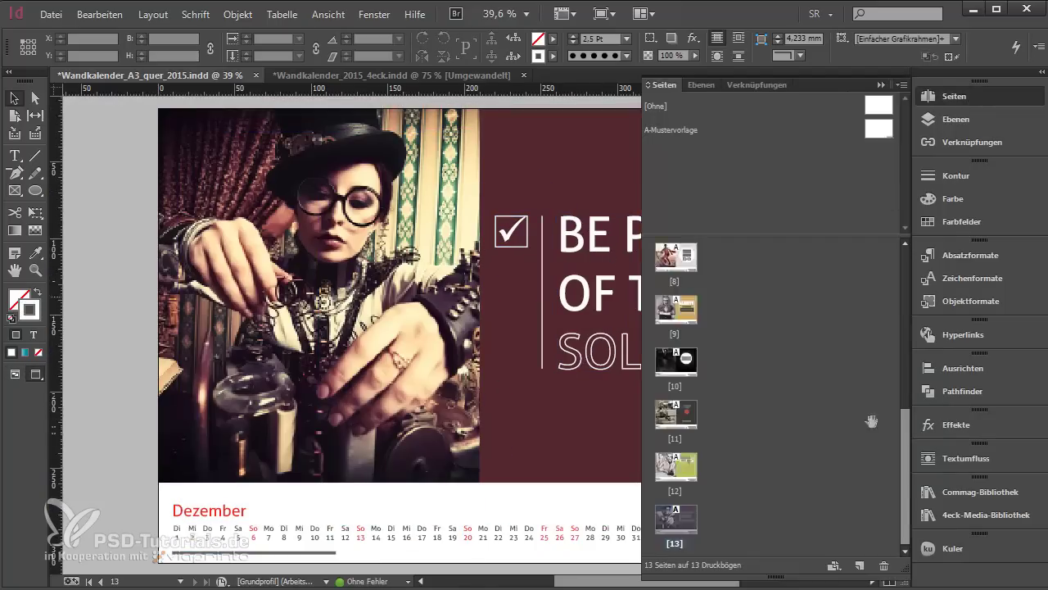
pyautogui.click(903, 85)
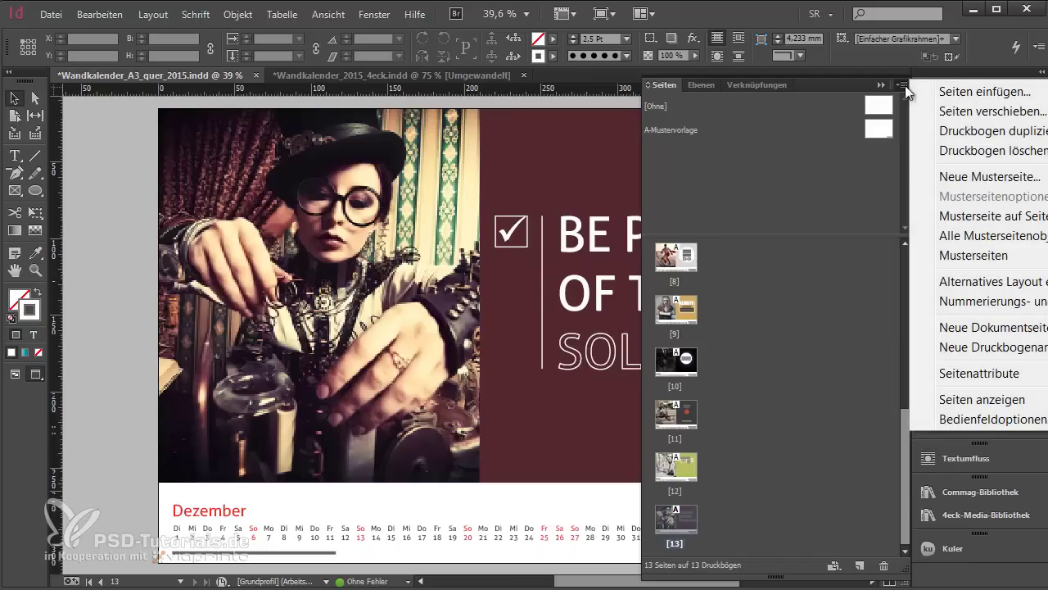
pyautogui.click(946, 98)
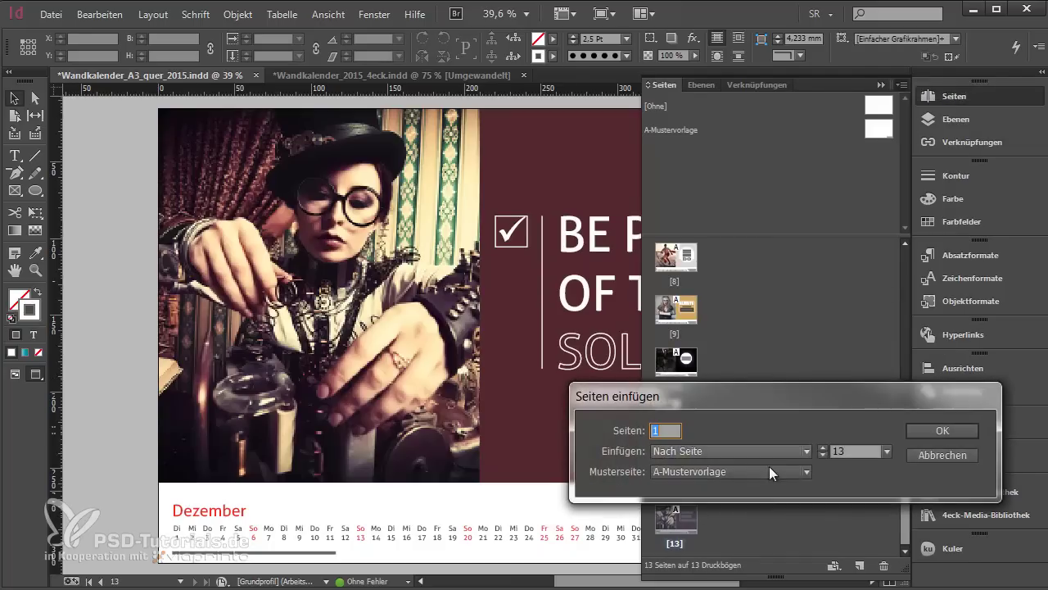
pyautogui.click(787, 451)
pyautogui.click(749, 514)
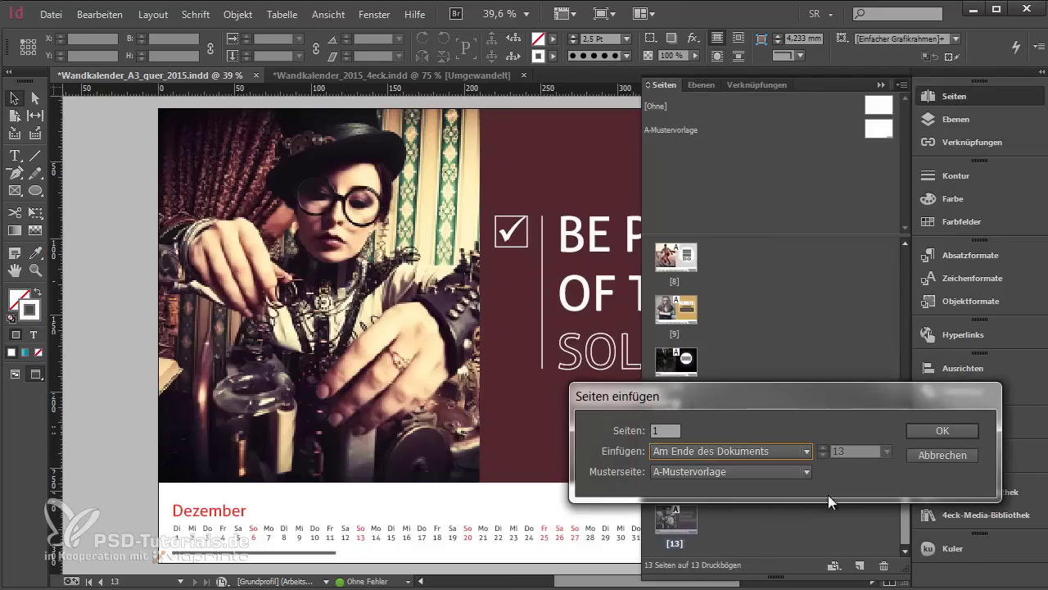
pyautogui.click(940, 431)
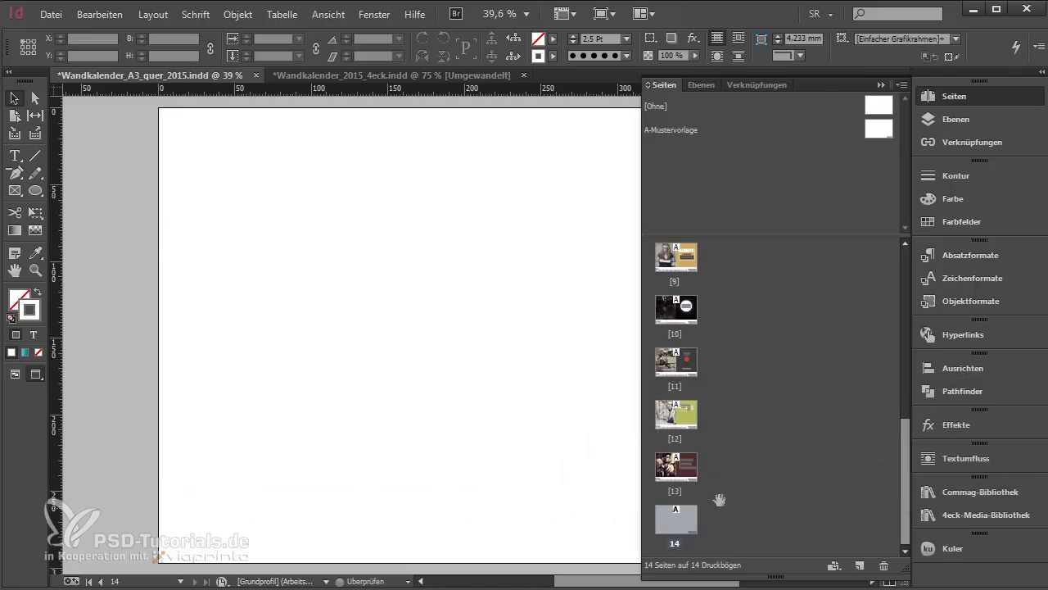
# Apply the [Ohne] master to page 14 so the page is completely blank
pyautogui.click(803, 330)
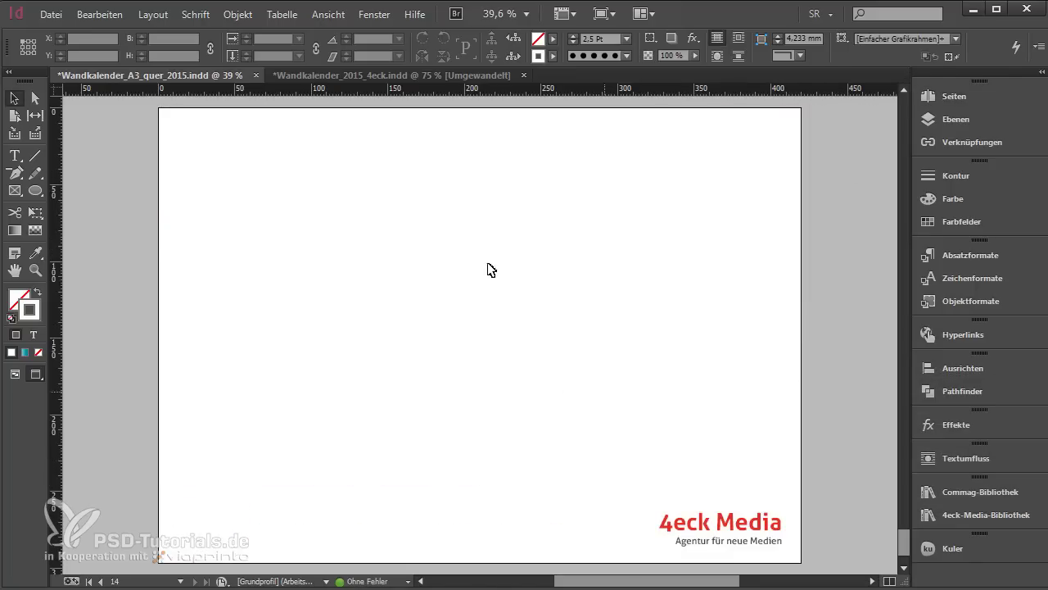
pyautogui.click(944, 96)
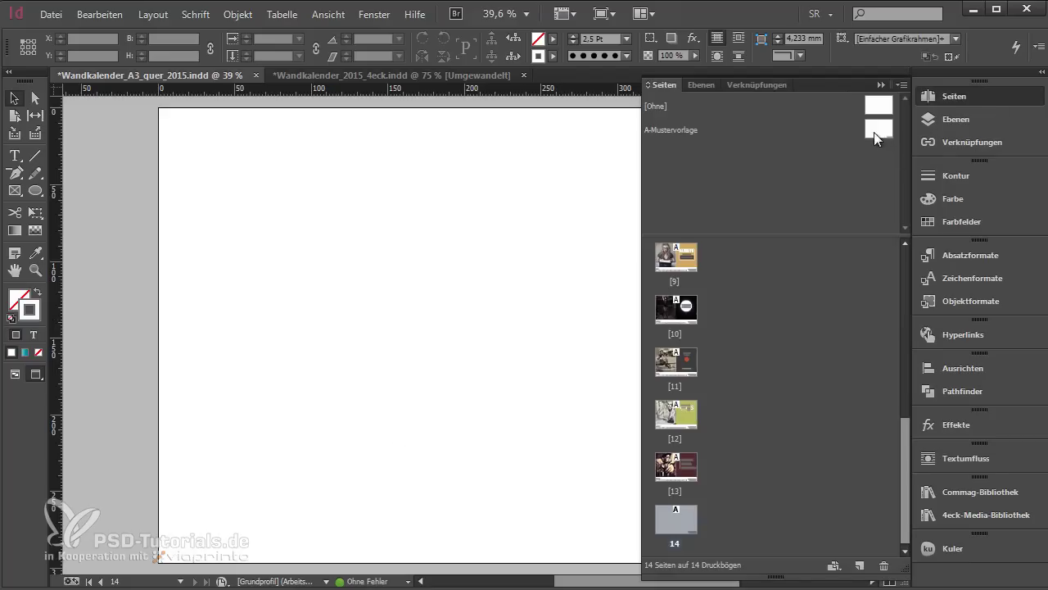
pyautogui.moveTo(880, 108)
pyautogui.mouseDown()
pyautogui.moveTo(805, 204)
pyautogui.moveTo(675, 519)
pyautogui.mouseUp()
pyautogui.click(881, 84)
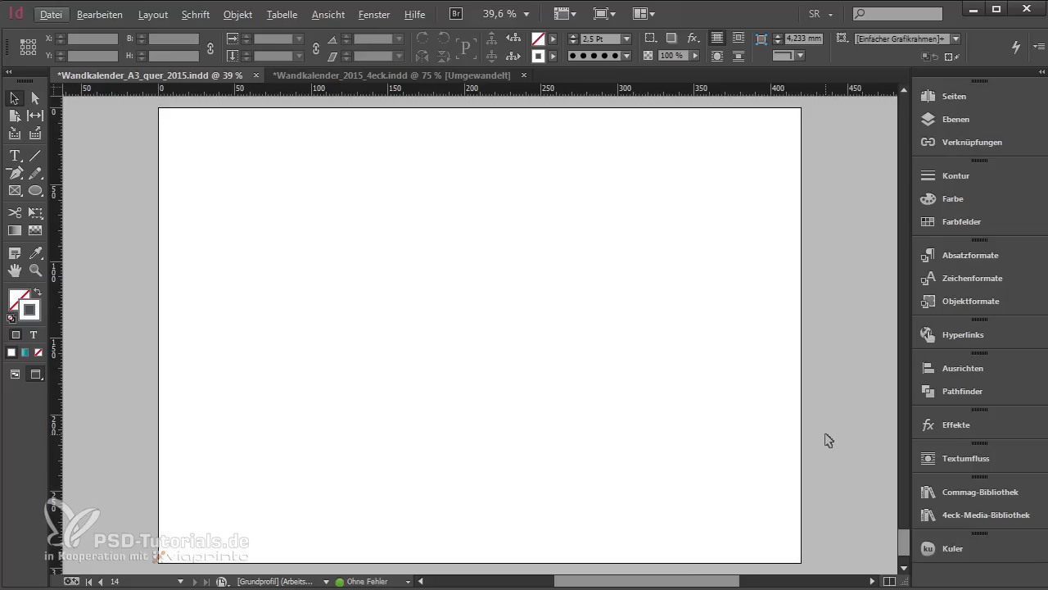
# Place the 4eck Media logo from the 4eck-Media-Bibliothek library on the blank page 14
pyautogui.scroll(-2, 825, 437)
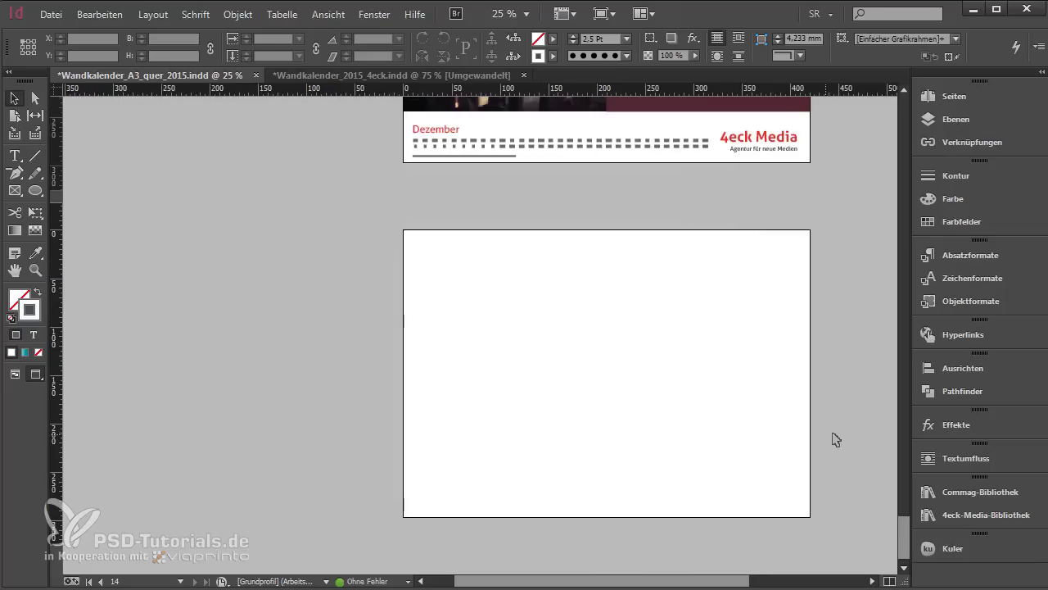
pyautogui.click(983, 515)
pyautogui.moveTo(720, 382); pyautogui.dragTo(497, 392)
pyautogui.click(881, 327)
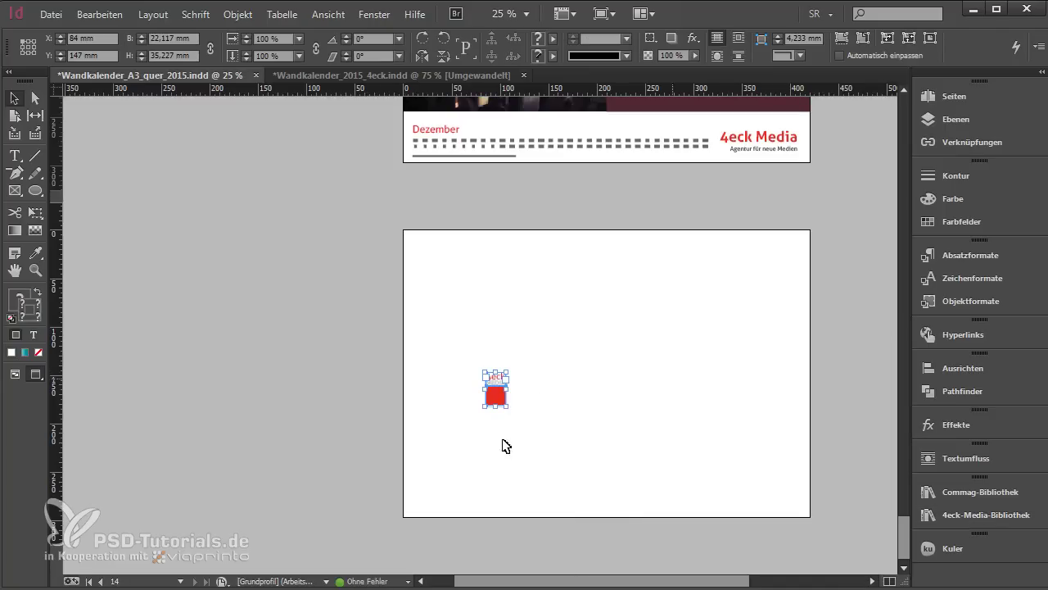
# Rotate the placed logo by 30°, and reposition and scale it on page 14
pyautogui.click(378, 38)
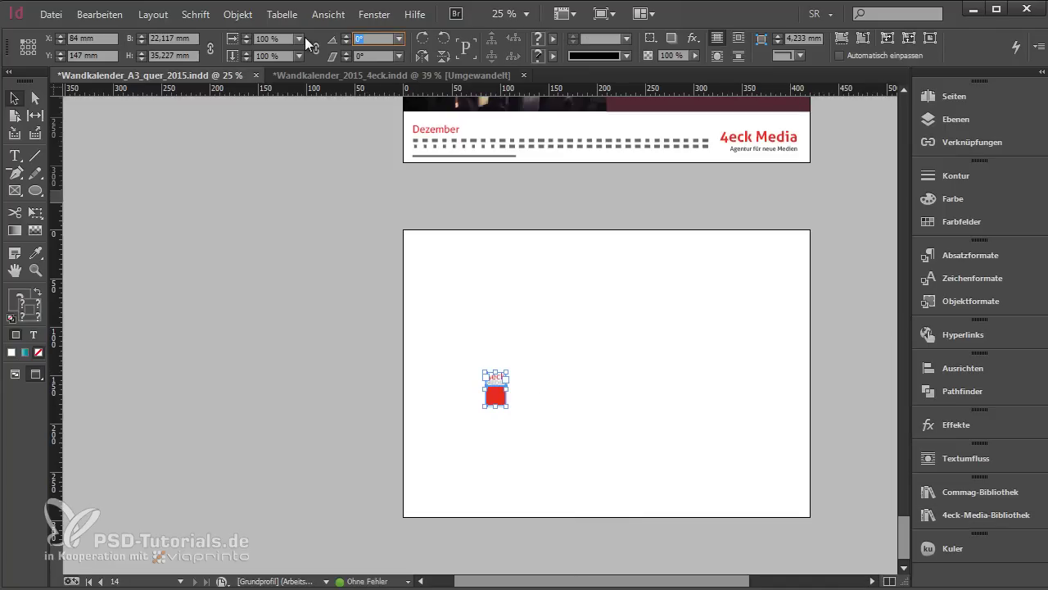
pyautogui.write('30')
pyautogui.press('Return')
pyautogui.moveTo(502, 388); pyautogui.dragTo(604, 307)
pyautogui.moveTo(811, 512); pyautogui.dragTo(761, 444)
# Copy the contact details text frame from Wandkalender_2015_4eck.indd to page 14 of Wandkalender_A3_quer_2015.indd at its original position, and preview the page
pyautogui.click(434, 75)
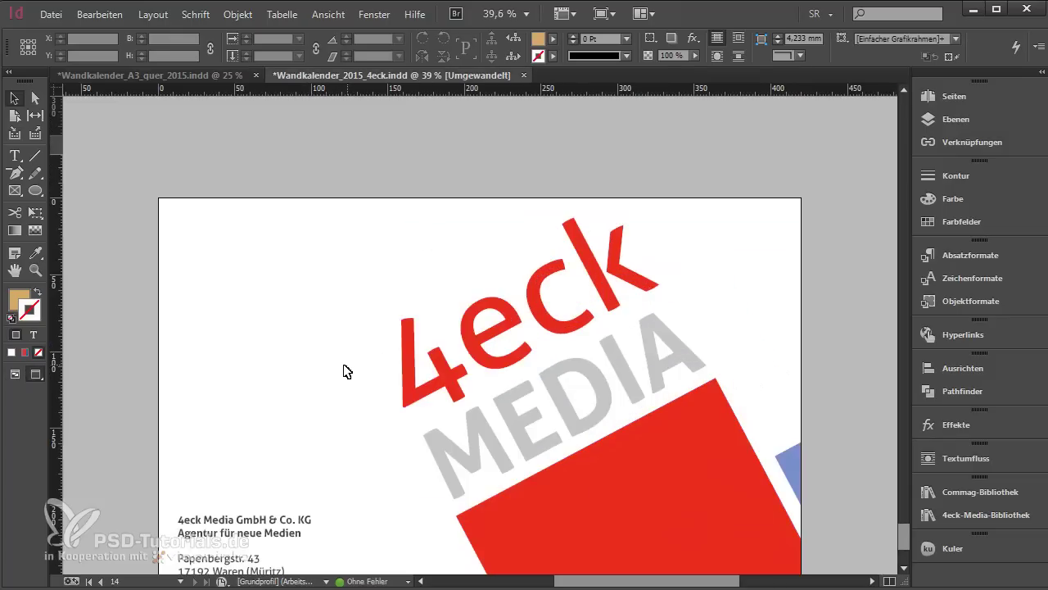
pyautogui.scroll(-3, 346, 371)
pyautogui.click(246, 434)
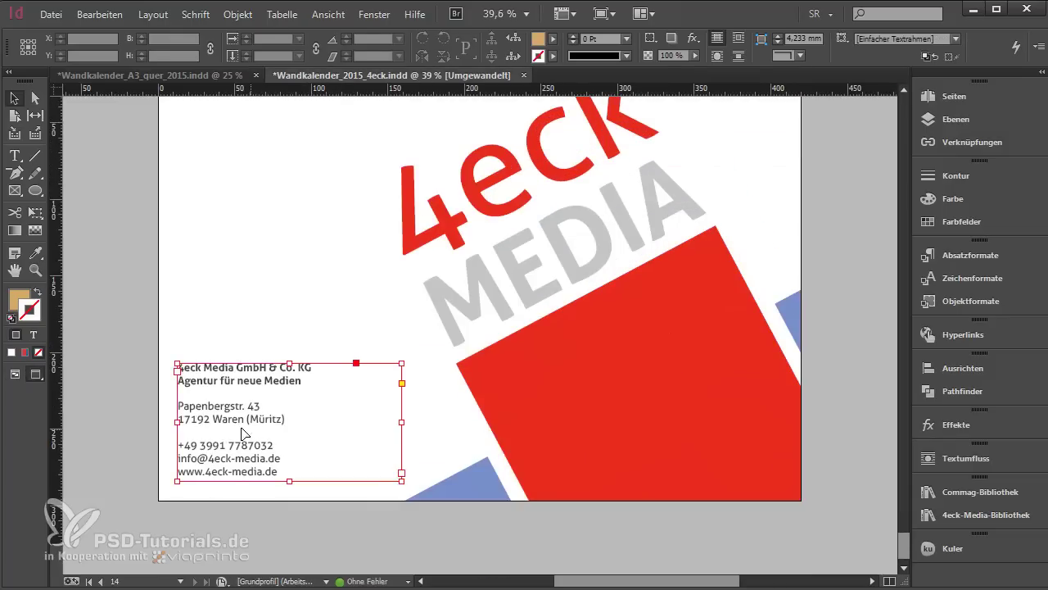
pyautogui.click(170, 76)
pyautogui.click(90, 15)
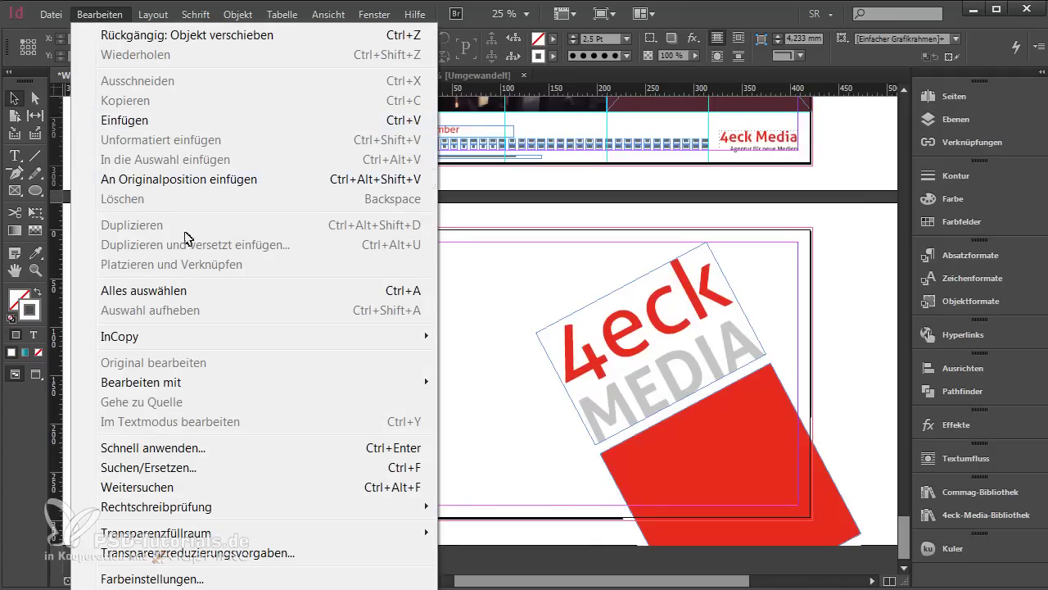
pyautogui.click(246, 179)
pyautogui.hscroll(2, 227, 429)
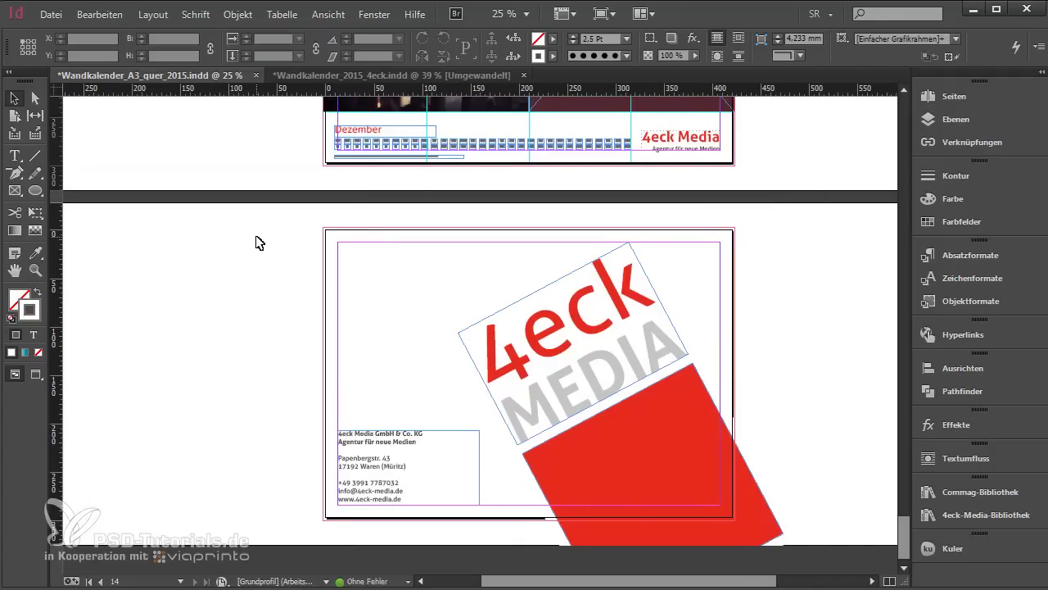
pyautogui.press('w')
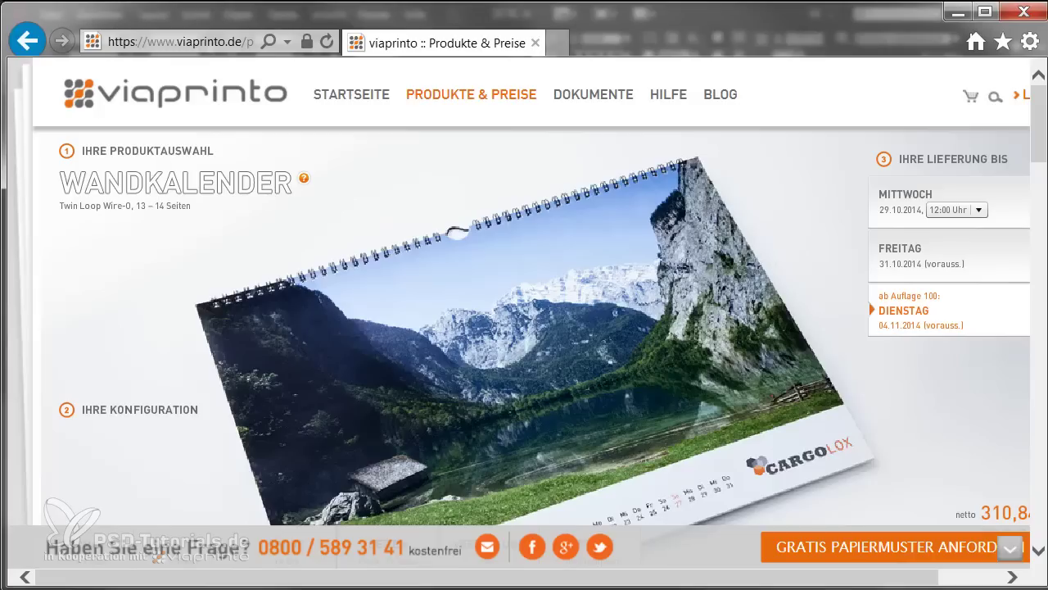
# In the web browser, read viaprinto's help guide on creating source documents with Adobe InDesign für PC
pyautogui.click(684, 103)
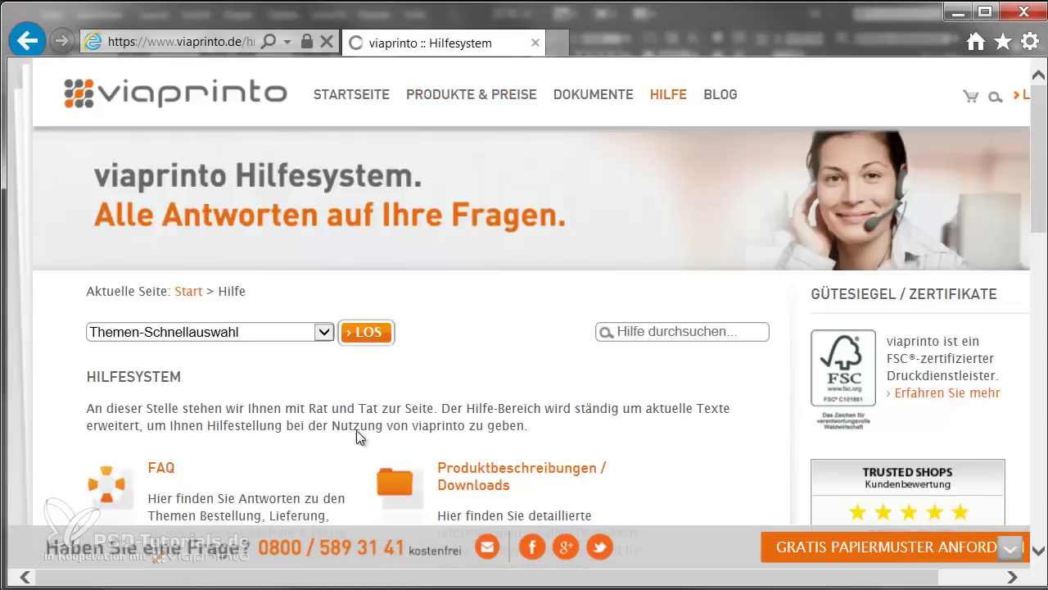
pyautogui.scroll(-2, 358, 437)
pyautogui.click(191, 488)
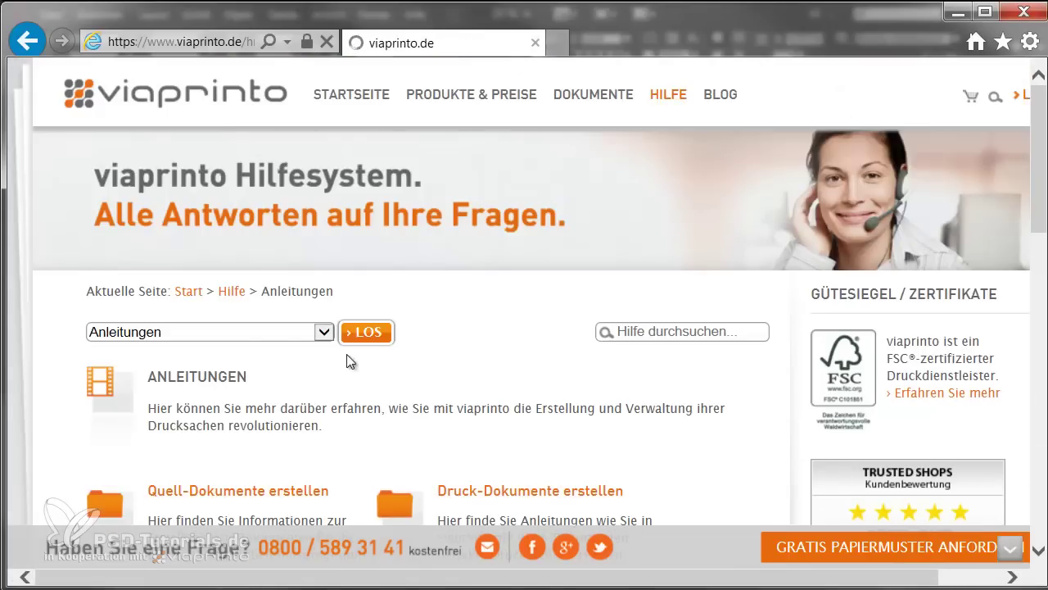
pyautogui.scroll(-3, 347, 358)
pyautogui.click(277, 262)
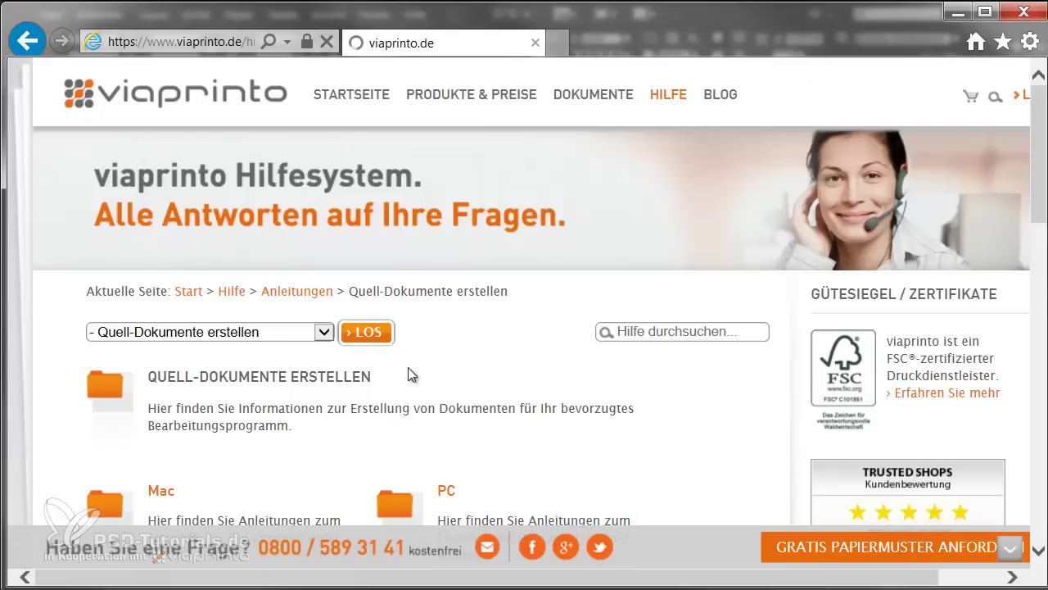
pyautogui.scroll(-3, 410, 375)
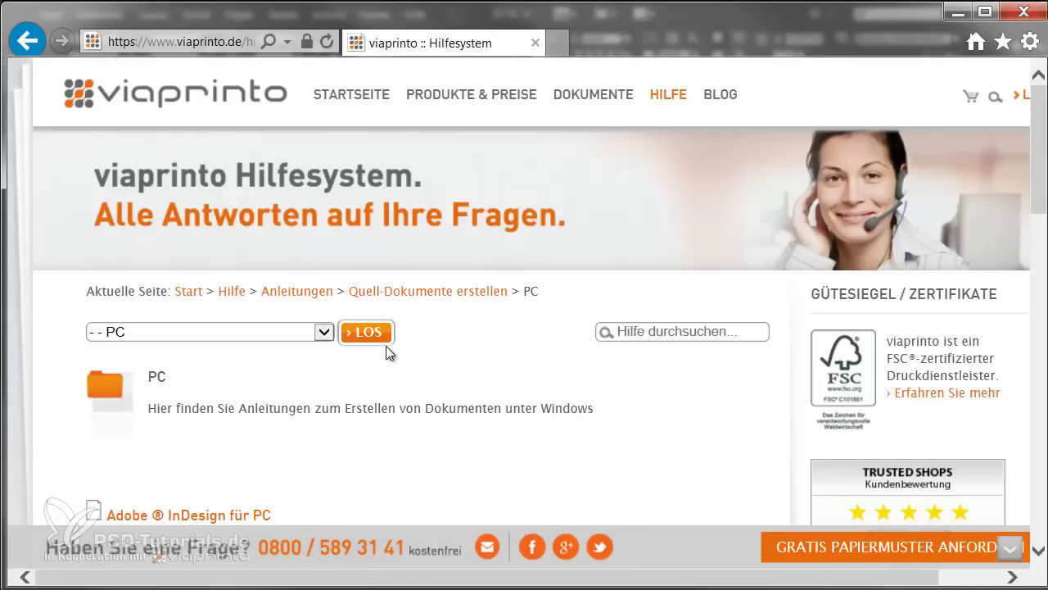
pyautogui.scroll(-3, 386, 345)
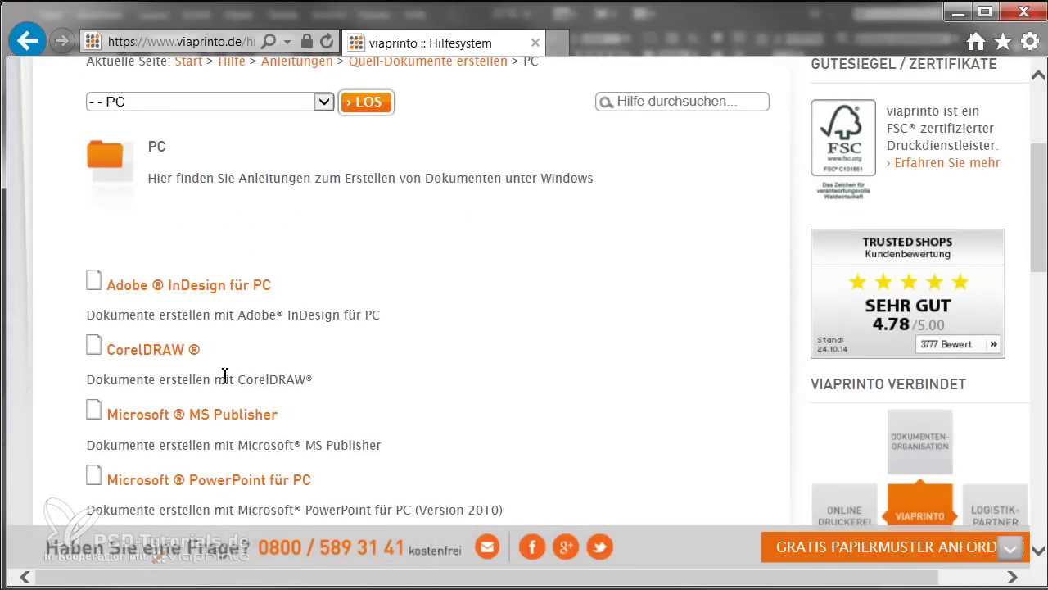
pyautogui.click(233, 288)
pyautogui.scroll(-3, 408, 365)
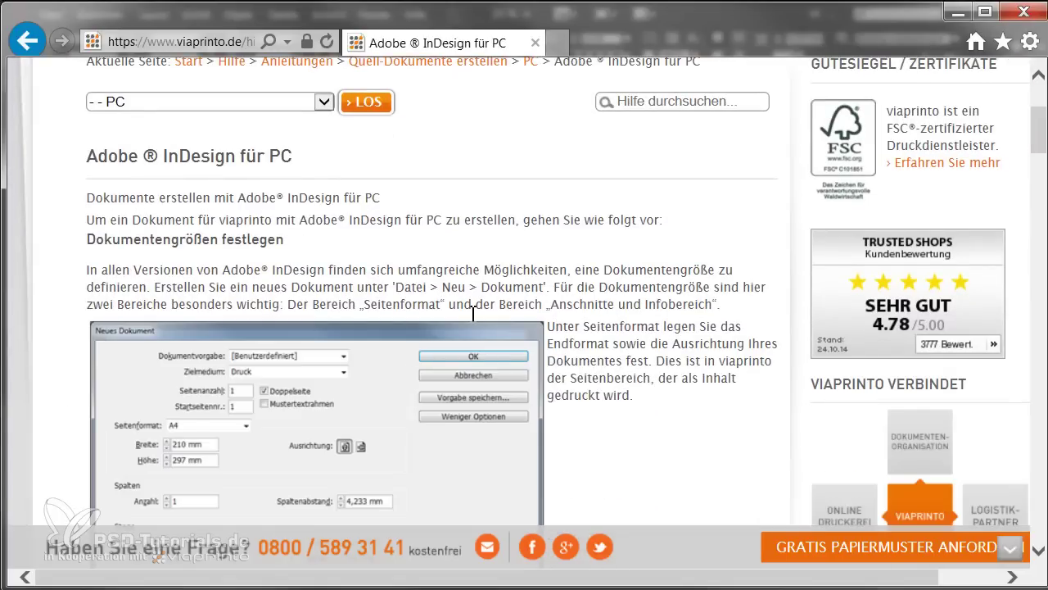
pyautogui.scroll(-10, 471, 315)
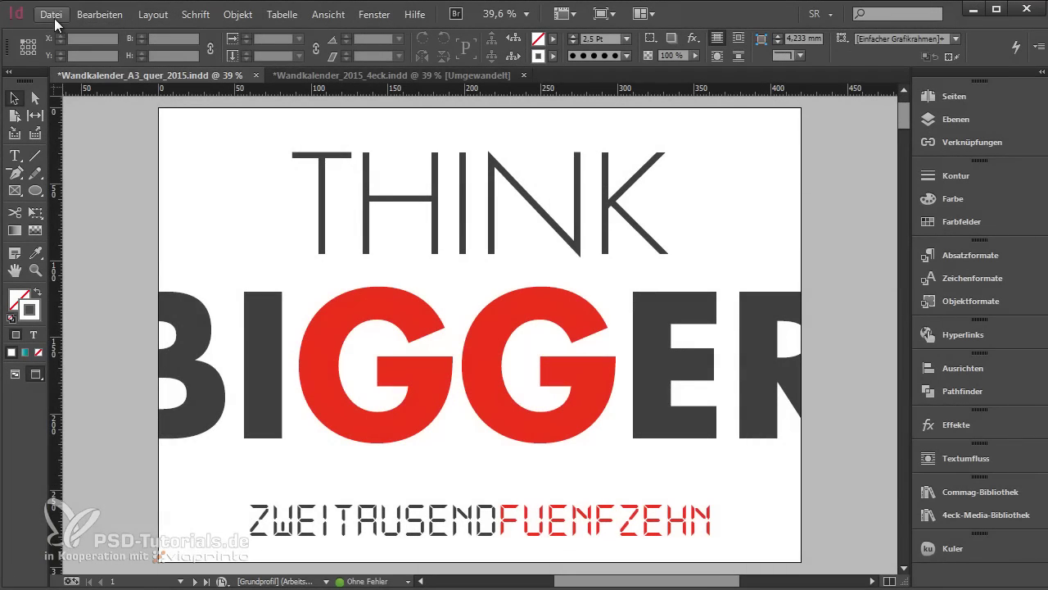
# Switch to InDesign and start exporting the calendar as Adobe PDF (Druck) under the file name Wandkalender_A3_quer_2015_Druck.pdf
pyautogui.click(53, 15)
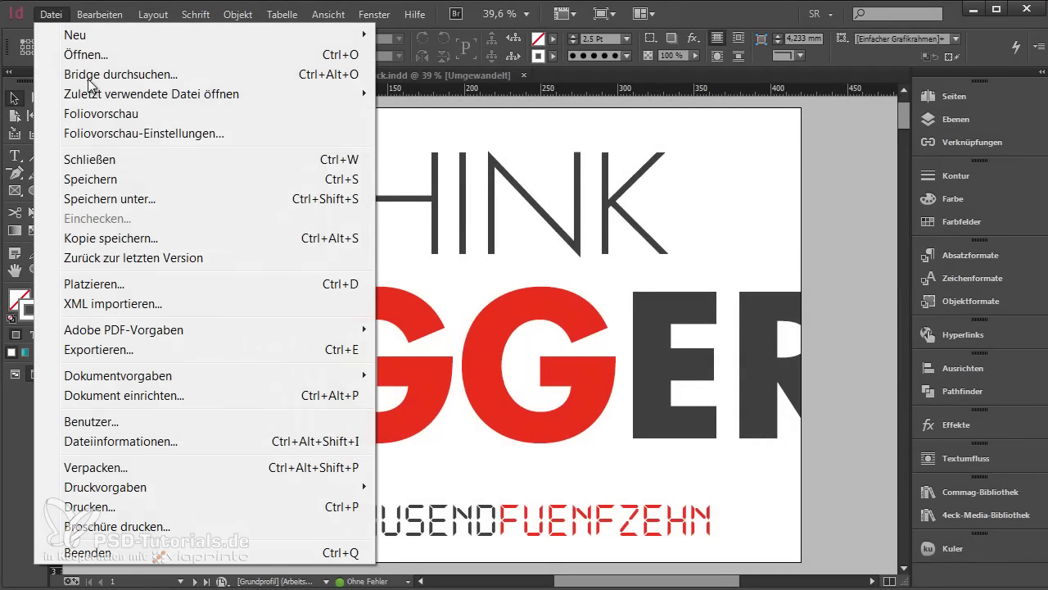
pyautogui.click(90, 346)
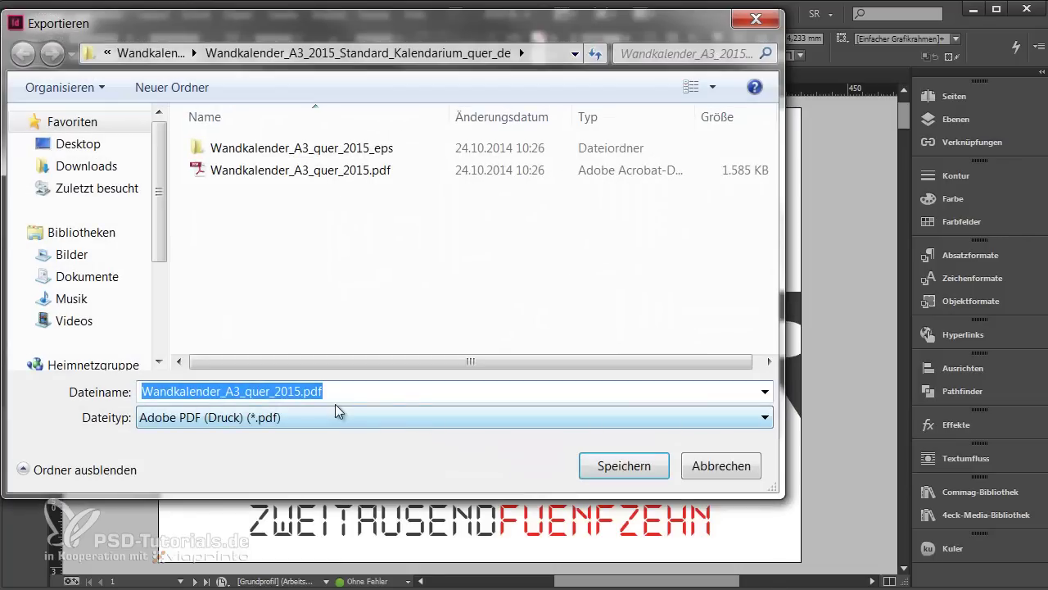
pyautogui.click(298, 390)
pyautogui.write('_Druck')
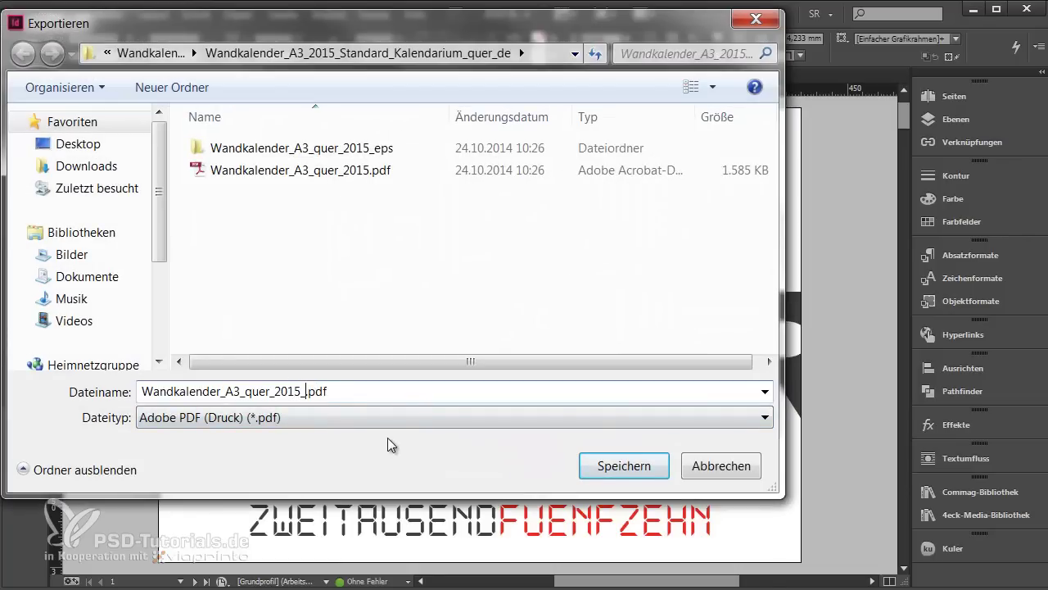
pyautogui.press('Return')
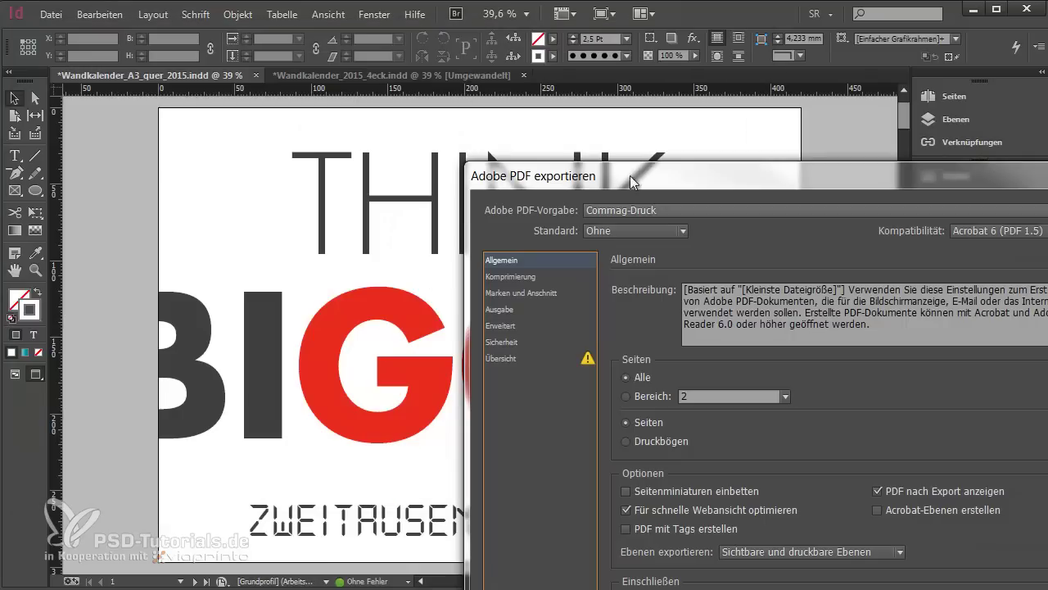
# Set the PDF export standard to PDF/X-3:2002, and disable fast web view optimisation and showing the PDF after export
pyautogui.moveTo(638, 174); pyautogui.dragTo(319, 49)
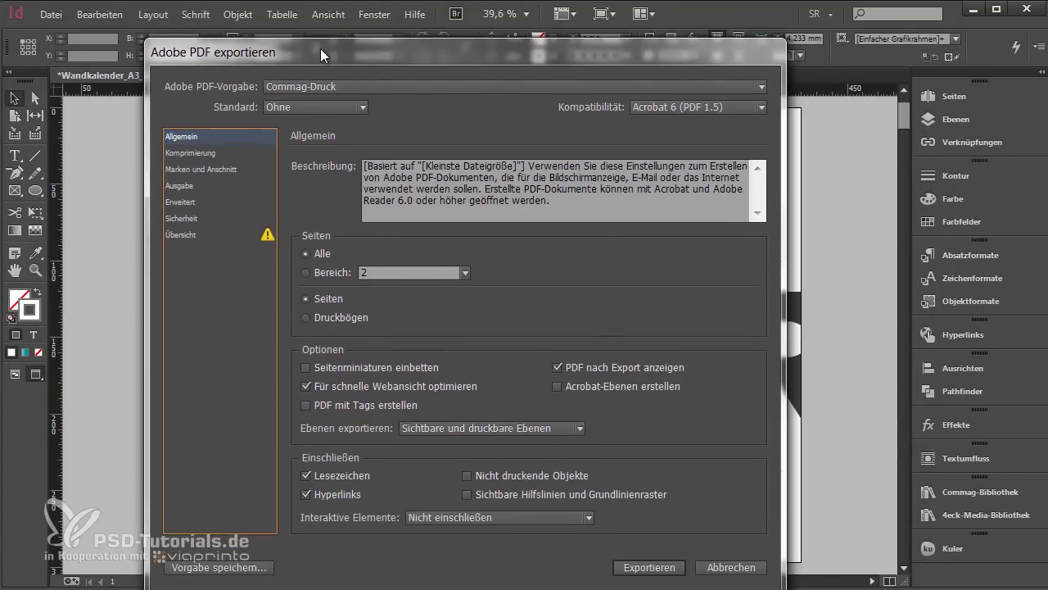
pyautogui.click(338, 102)
pyautogui.click(361, 174)
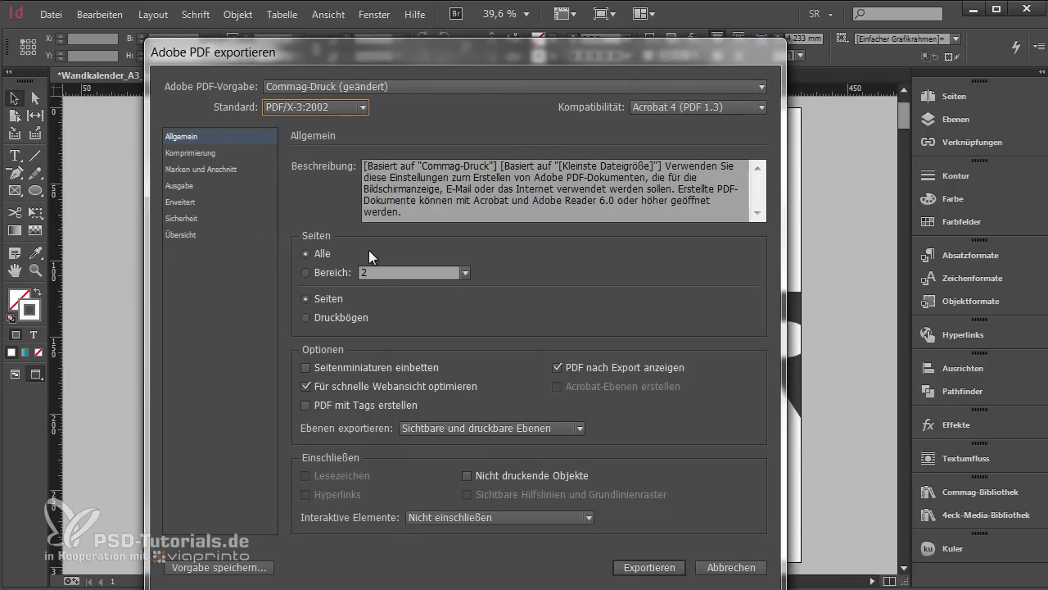
pyautogui.click(305, 386)
pyautogui.click(557, 367)
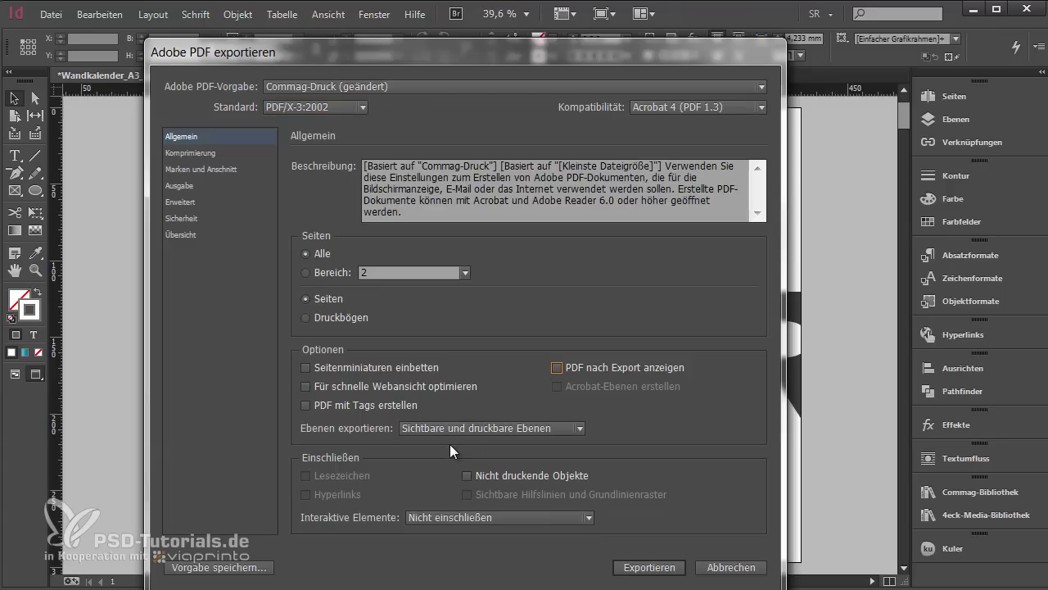
# Set colour image compression to 356 pixels per inch for images above 534, with Maximum image quality
pyautogui.click(224, 154)
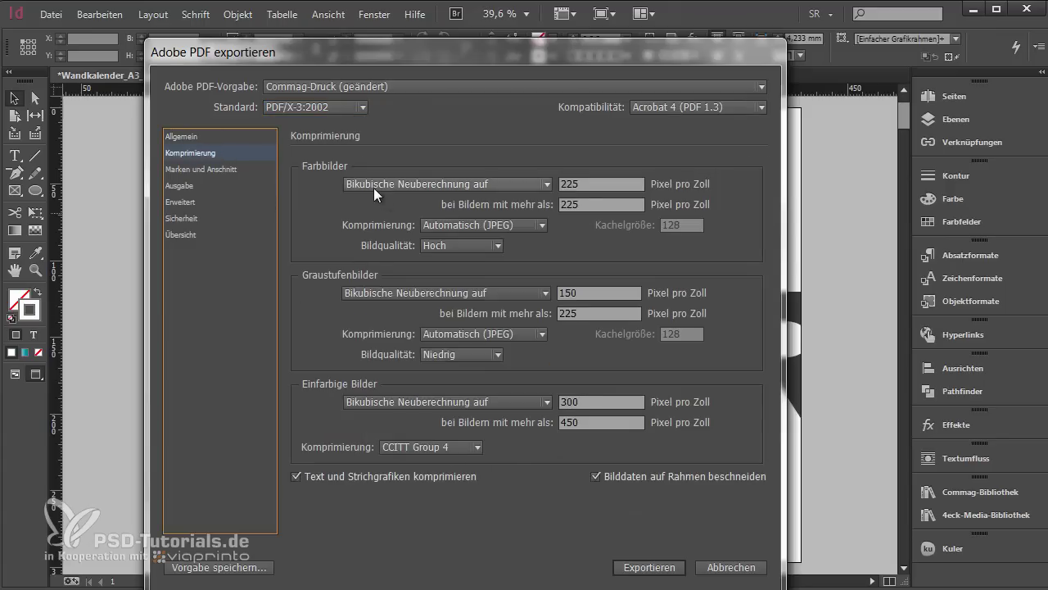
pyautogui.doubleClick(573, 184)
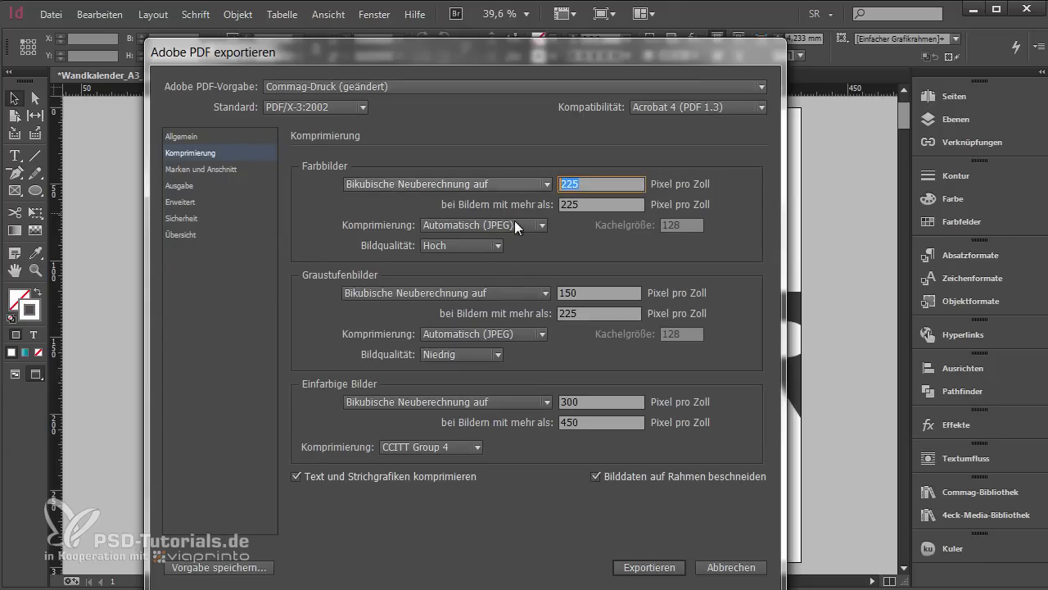
pyautogui.write('356')
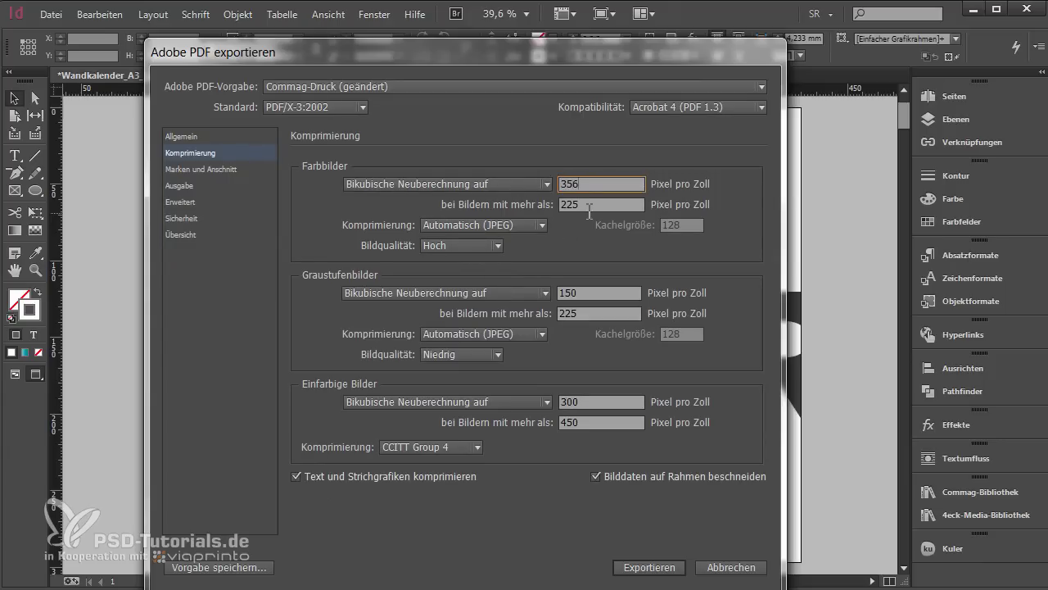
pyautogui.press('Tab')
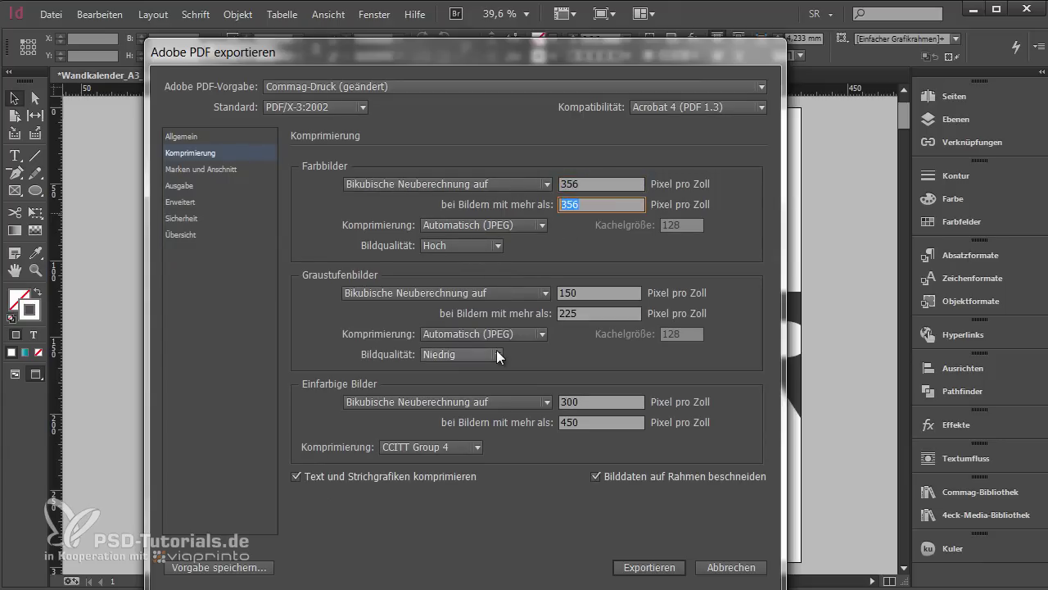
pyautogui.write('534')
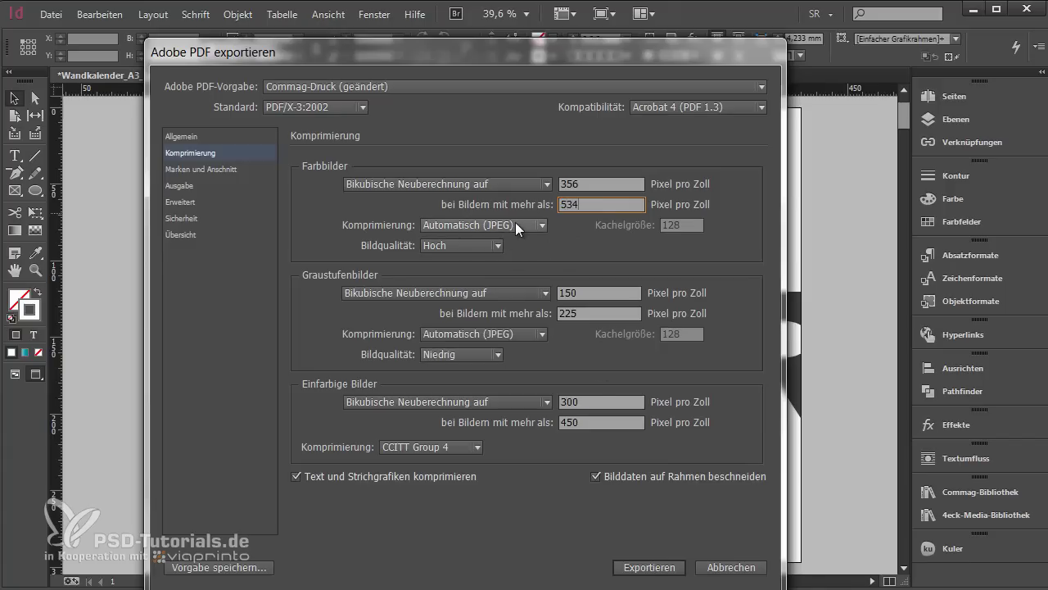
pyautogui.click(488, 246)
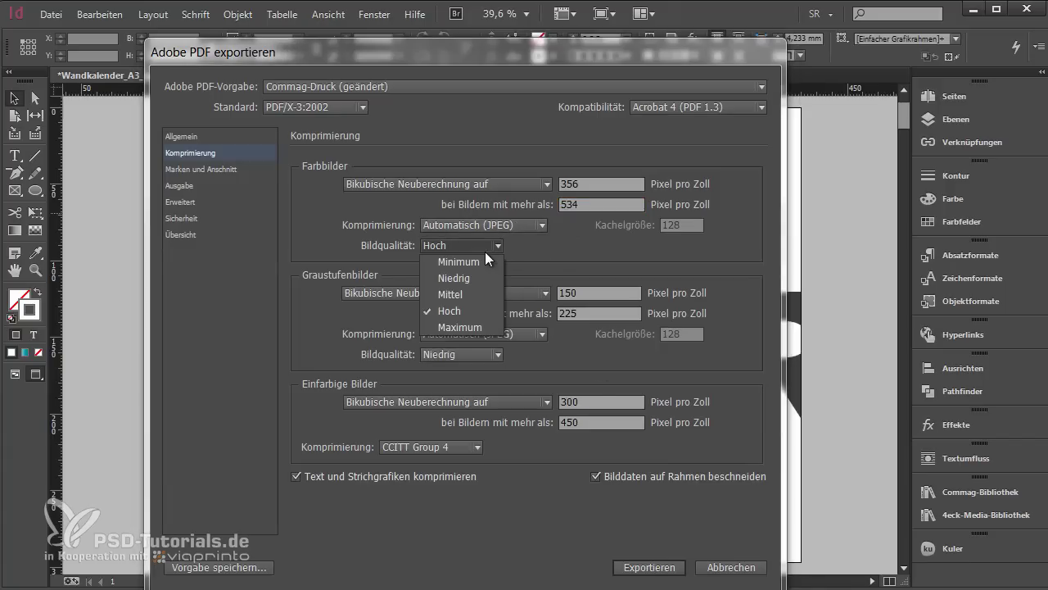
pyautogui.click(477, 321)
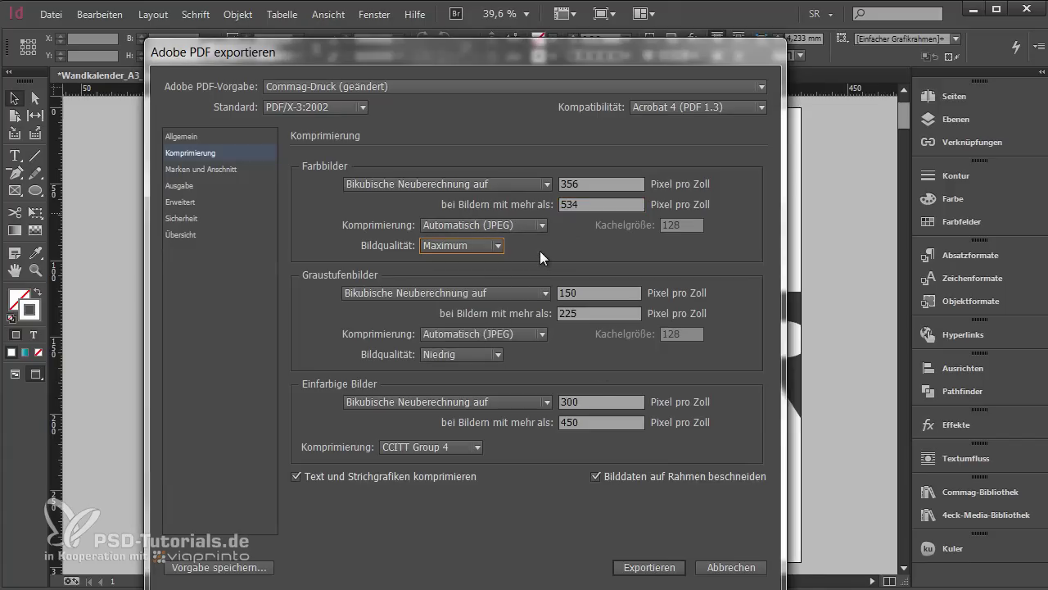
# Use the document's bleed settings, and set colour conversion to In Zielprofil konvertieren (Werte beibehalten) with ISO Coated v2 300% (ECI) as destination
pyautogui.click(247, 171)
pyautogui.click(324, 334)
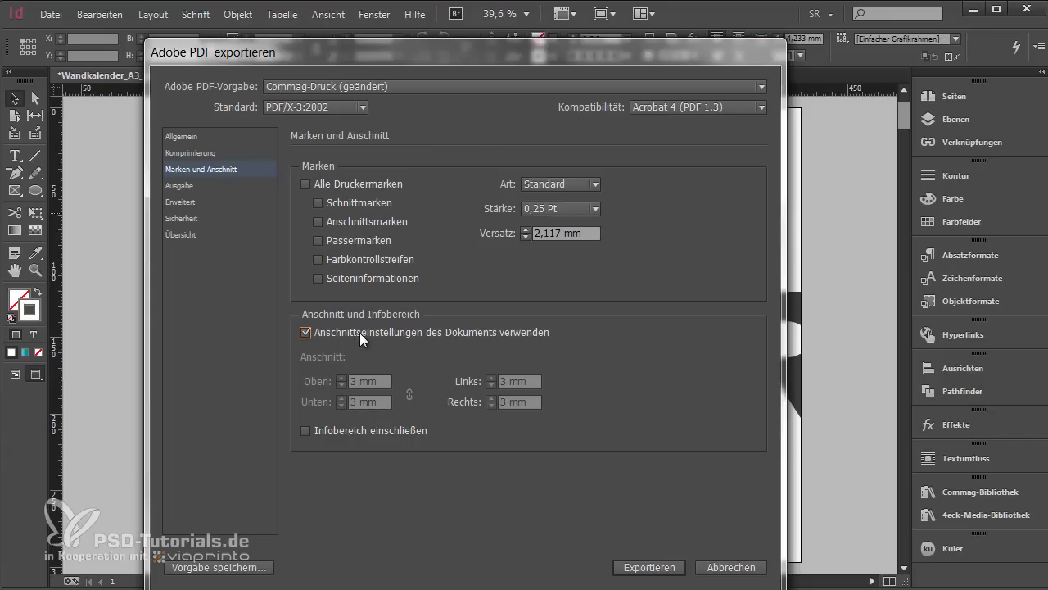
pyautogui.click(207, 190)
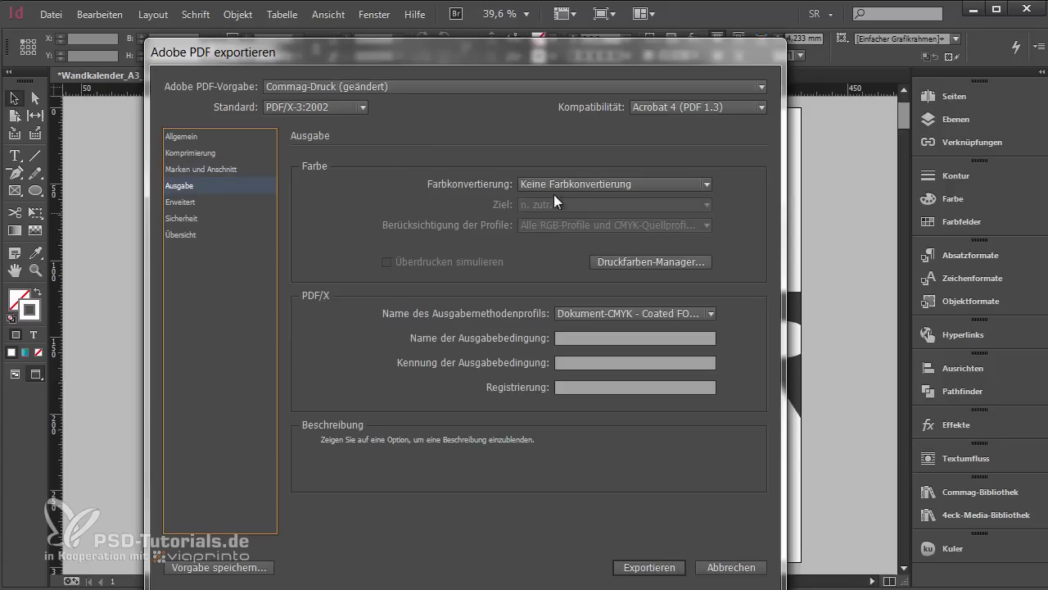
pyautogui.click(591, 187)
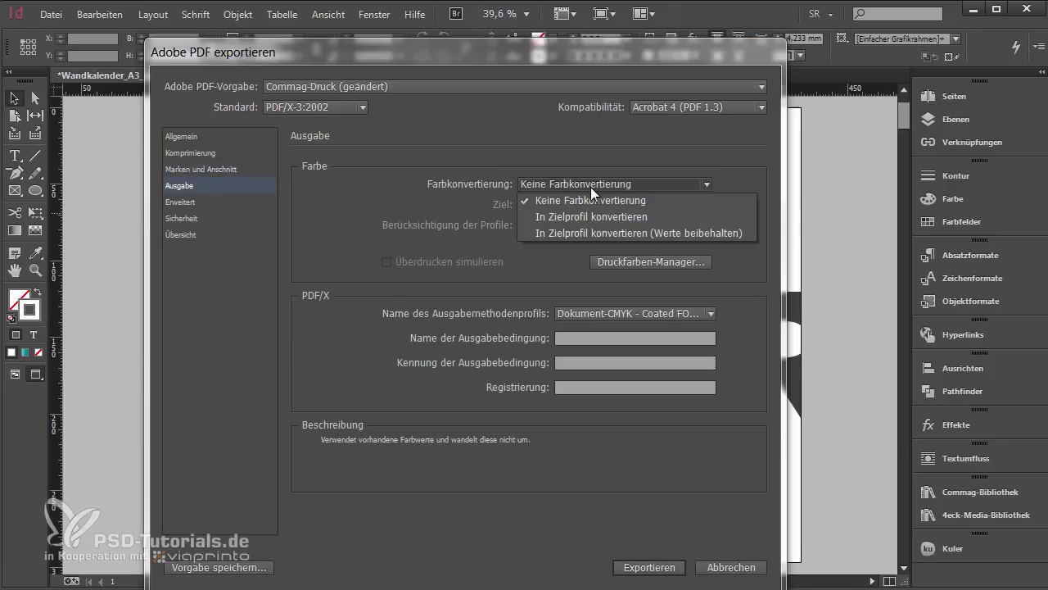
pyautogui.click(624, 235)
pyautogui.click(638, 200)
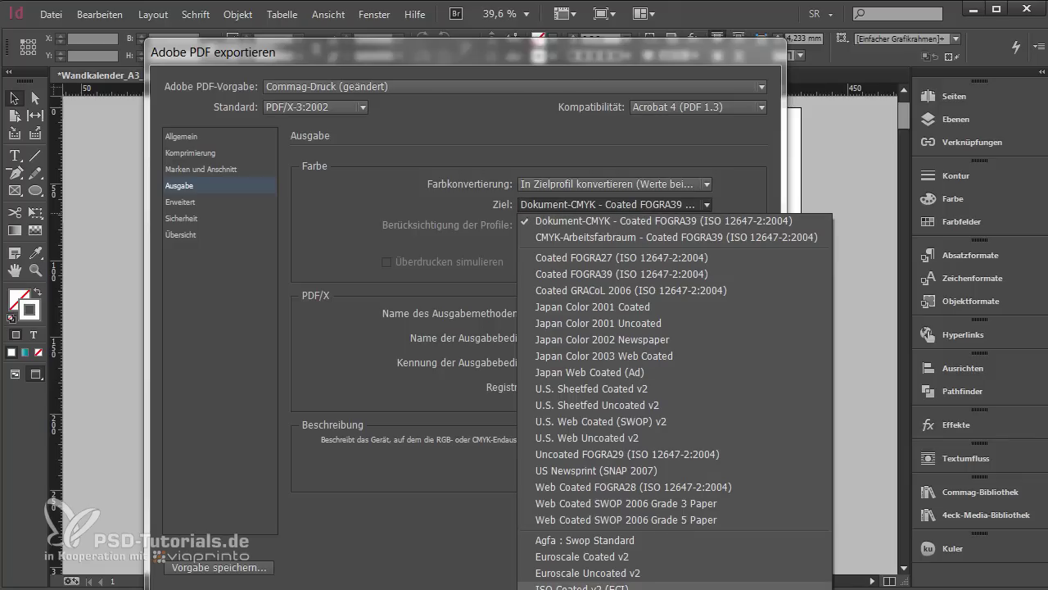
pyautogui.click(573, 585)
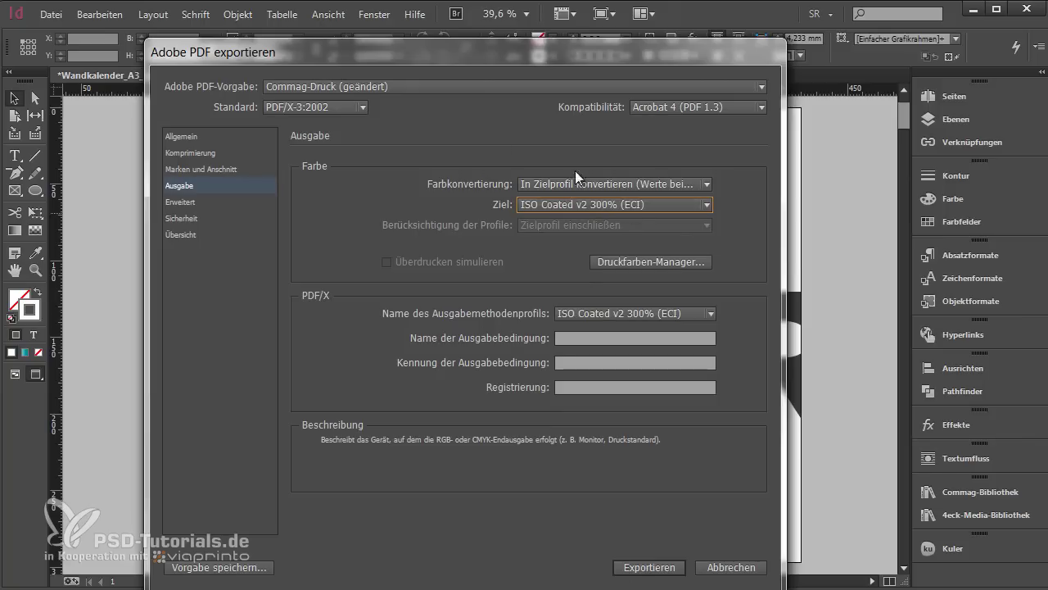
# Set the transparency flattener preset to [Hohe Auflösung] and export the PDF
pyautogui.click(184, 203)
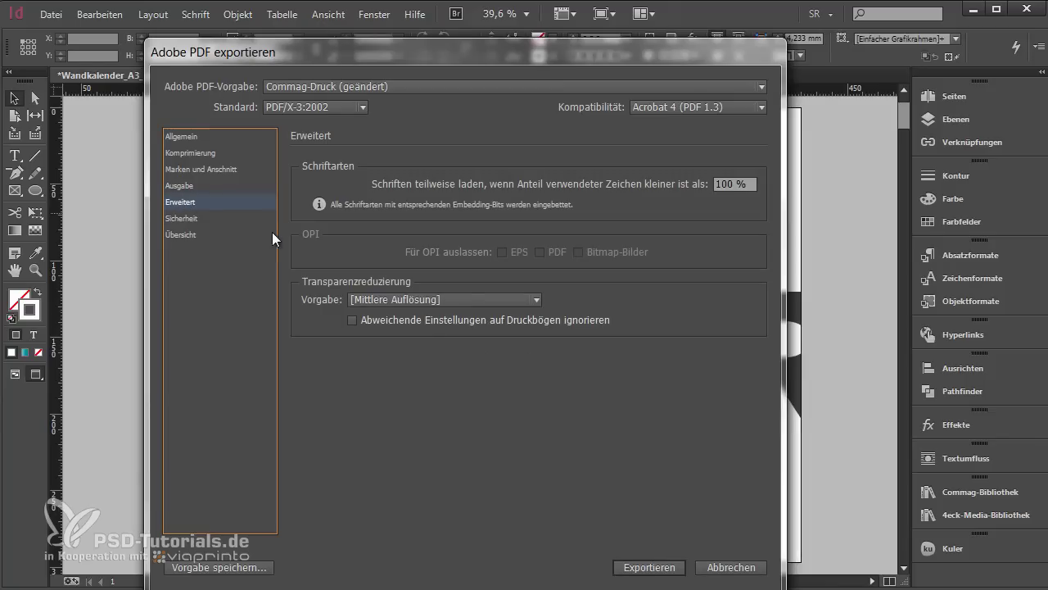
pyautogui.click(403, 299)
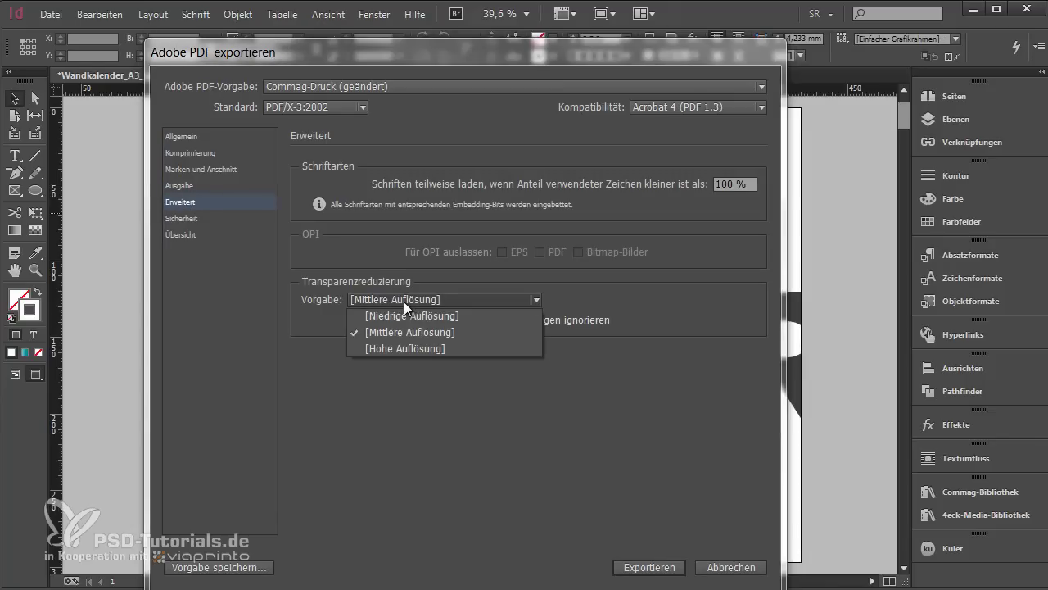
pyautogui.click(403, 344)
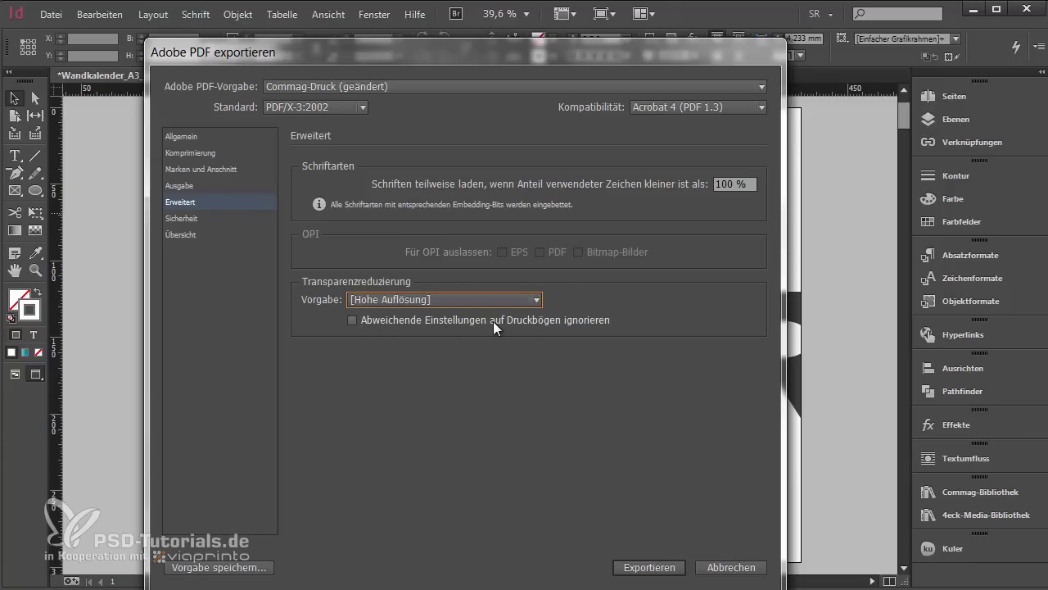
pyautogui.click(647, 567)
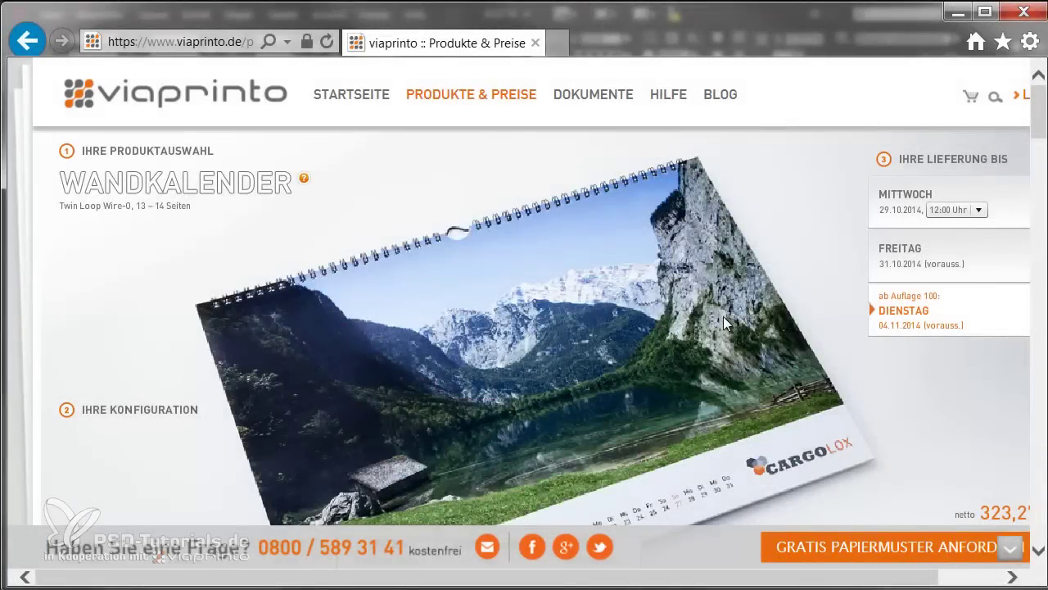
# Upload Wandkalender_4eck_2015-v2.pdf to viaprinto as the document for the configured DIN A3 landscape wall calendar
pyautogui.scroll(-1, 982, 344)
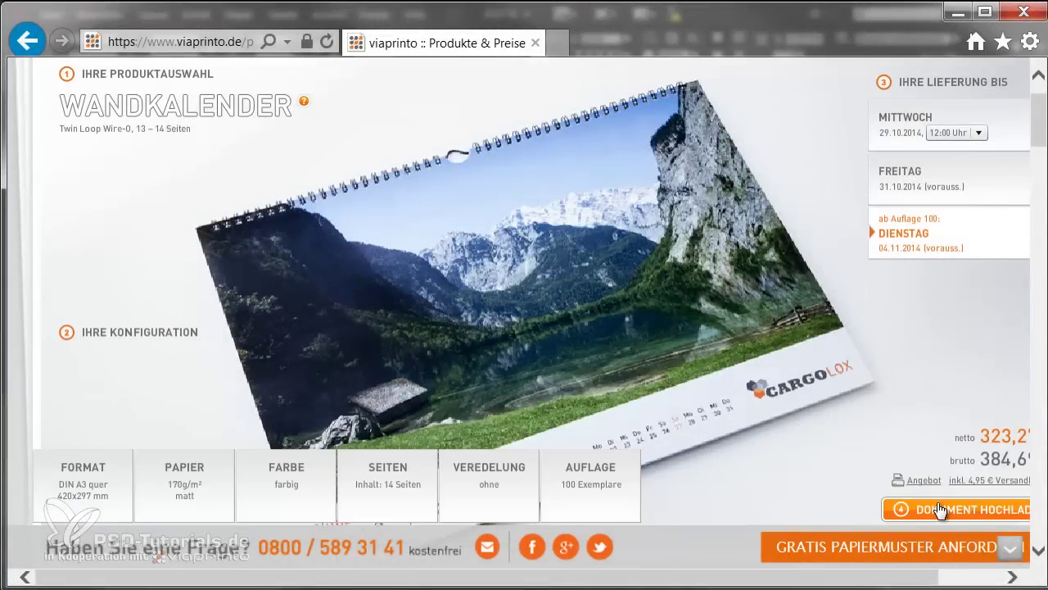
pyautogui.click(939, 510)
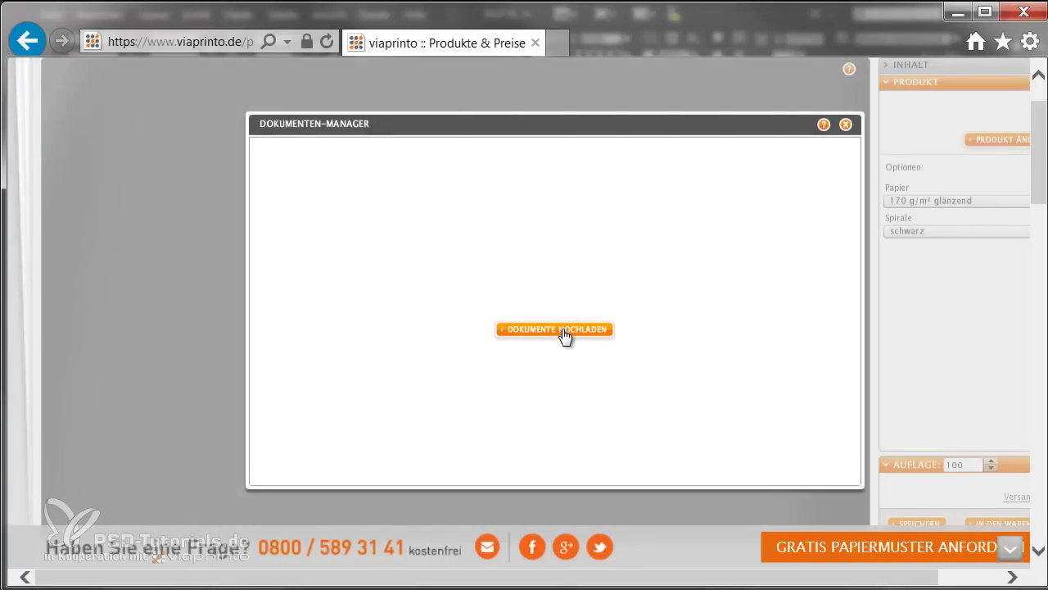
pyautogui.click(564, 332)
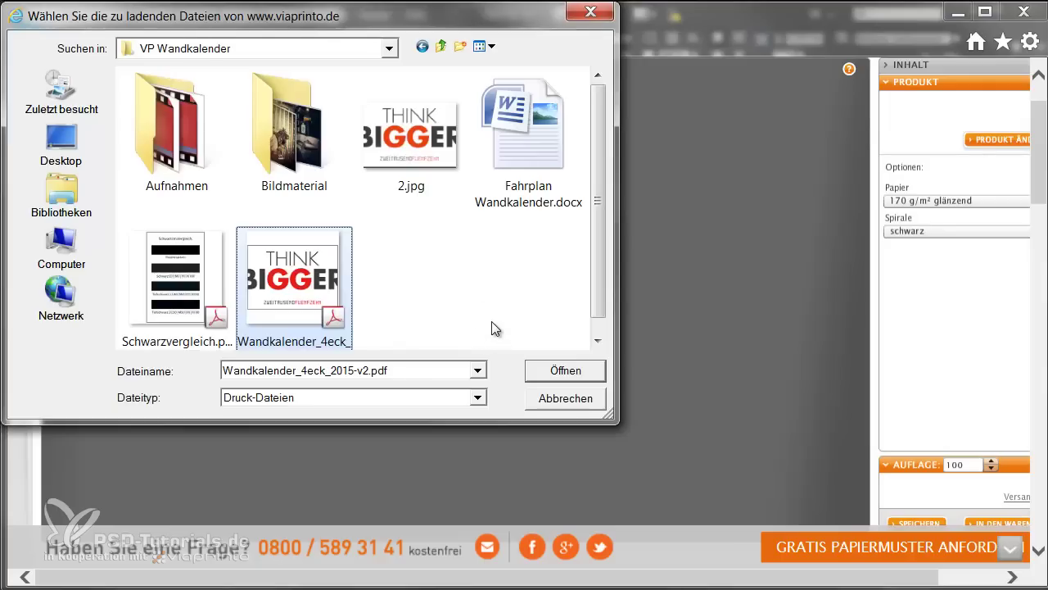
pyautogui.click(583, 372)
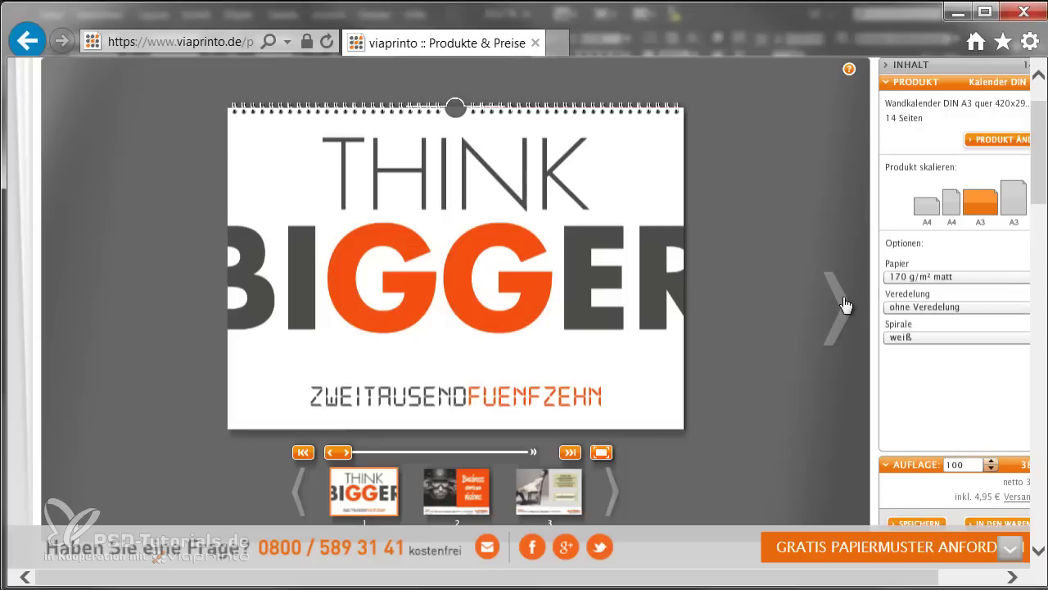
# Page through the uploaded calendar's preview from the cover through all months to the back page and check each page's layout
pyautogui.click(665, 406)
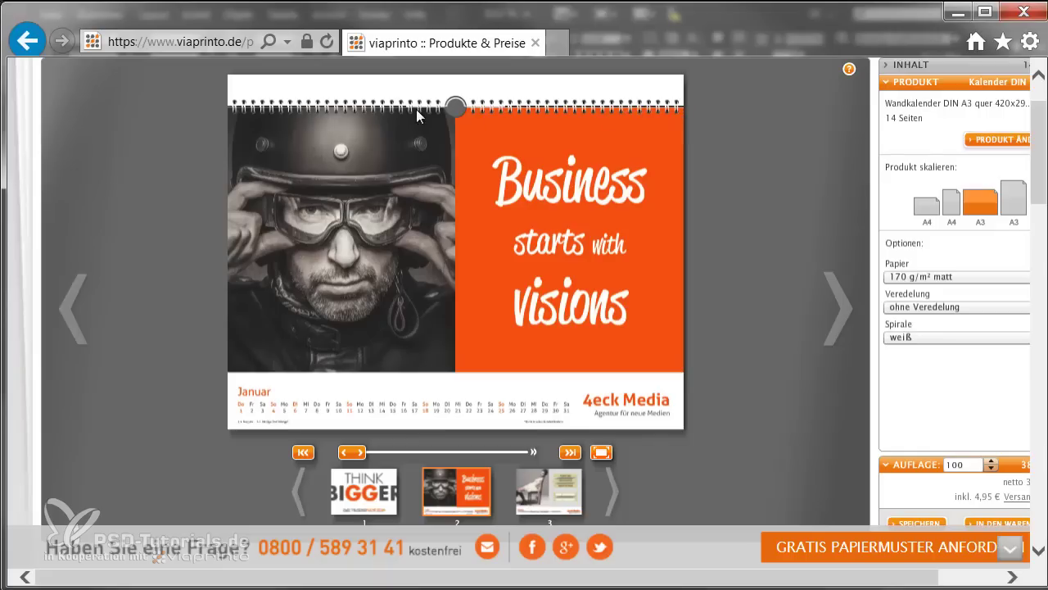
pyautogui.click(842, 319)
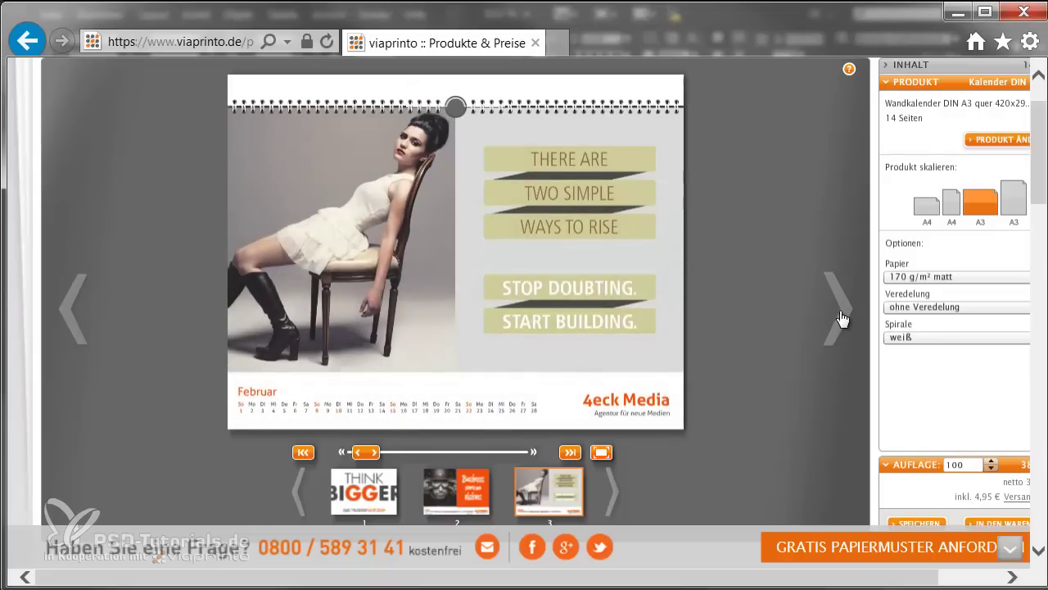
pyautogui.click(842, 318)
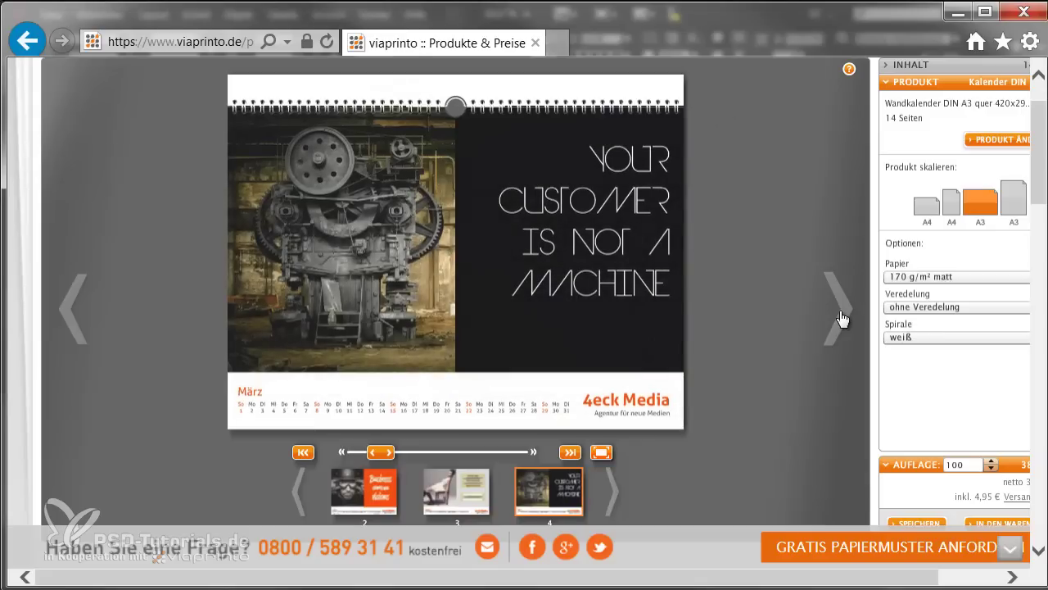
pyautogui.click(842, 319)
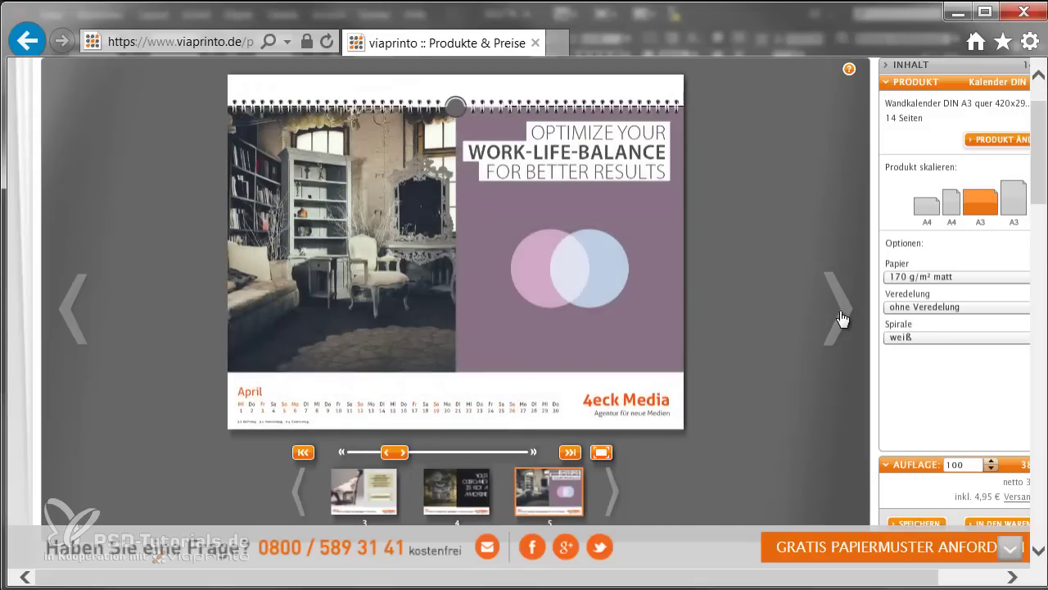
pyautogui.click(842, 319)
pyautogui.click(842, 319)
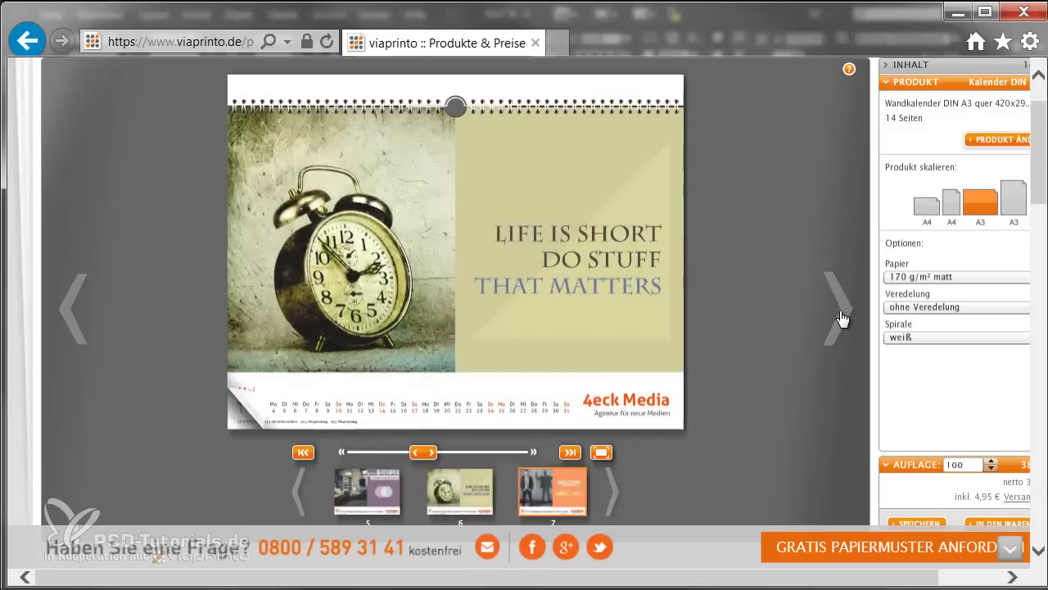
pyautogui.click(842, 318)
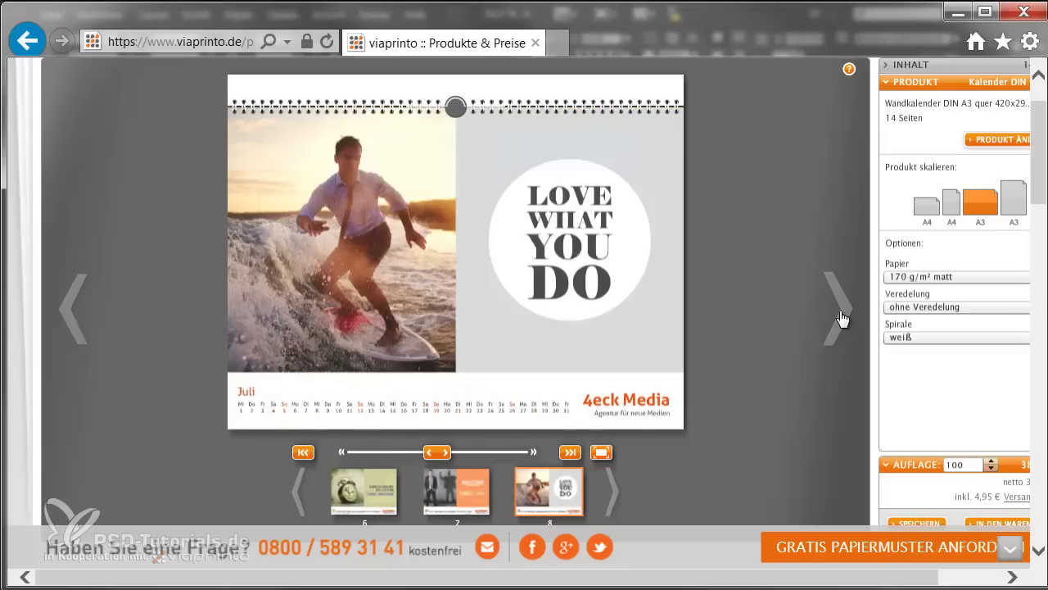
pyautogui.click(842, 318)
pyautogui.click(842, 318)
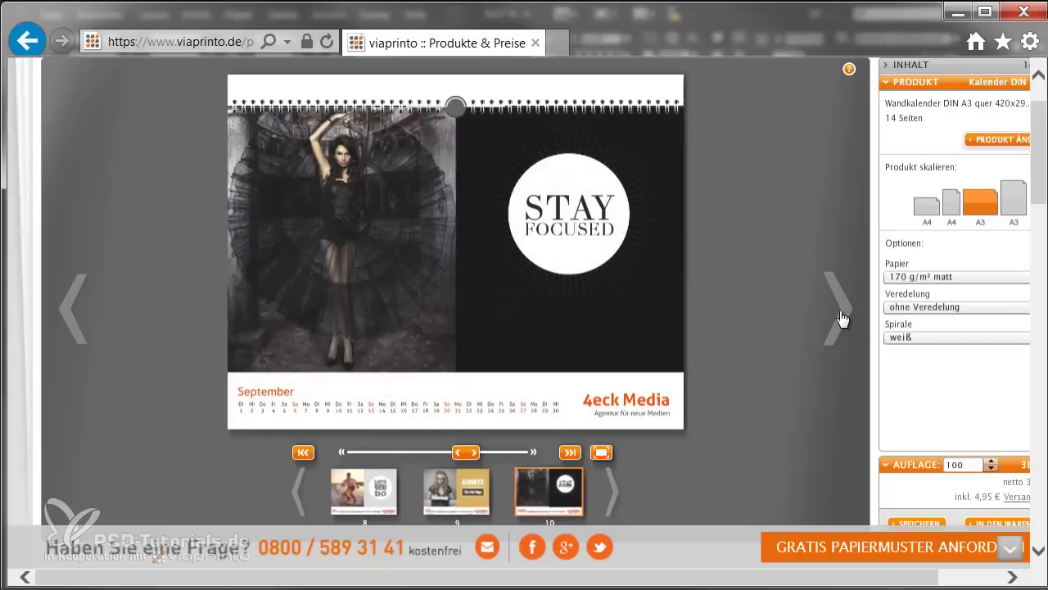
pyautogui.click(842, 319)
pyautogui.click(842, 319)
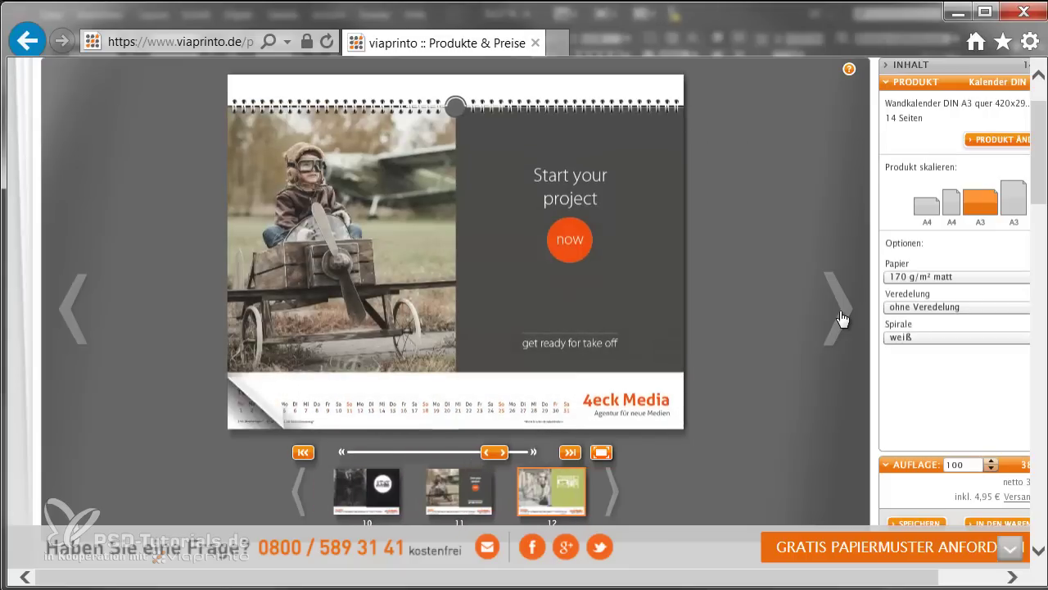
pyautogui.click(842, 318)
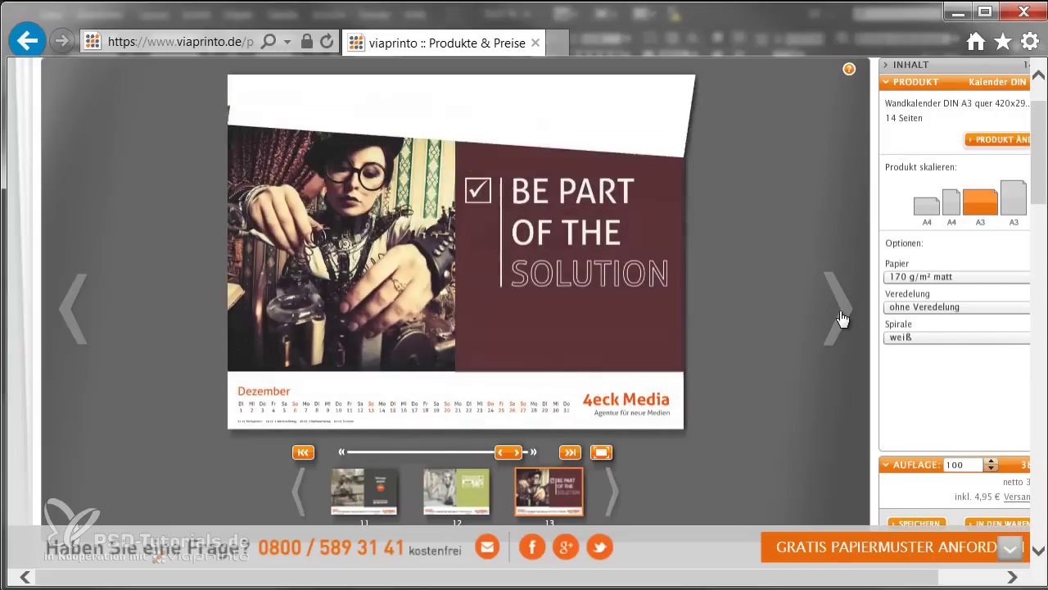
pyautogui.click(842, 319)
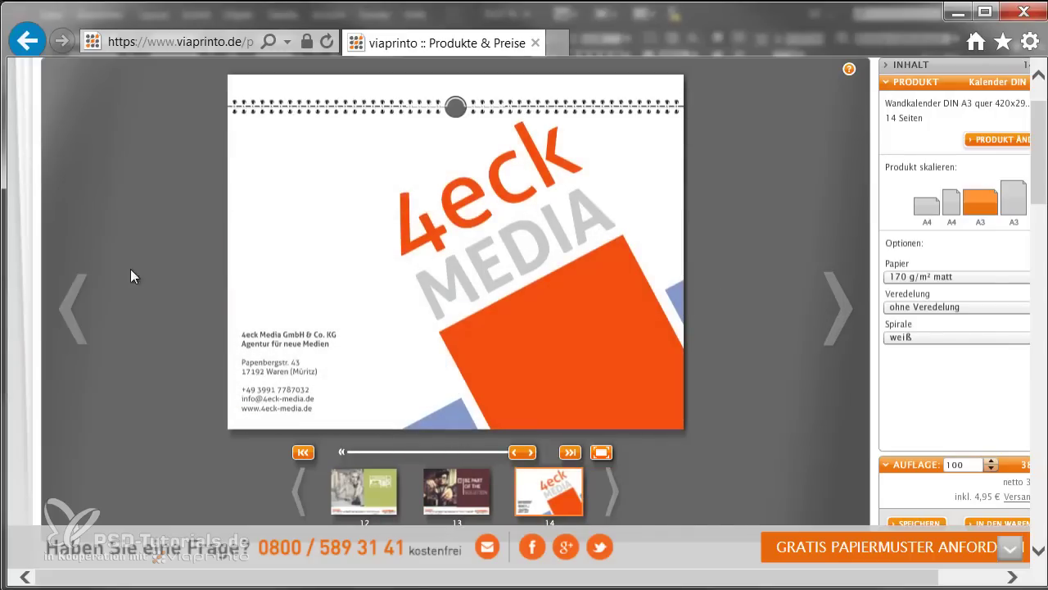
pyautogui.click(82, 315)
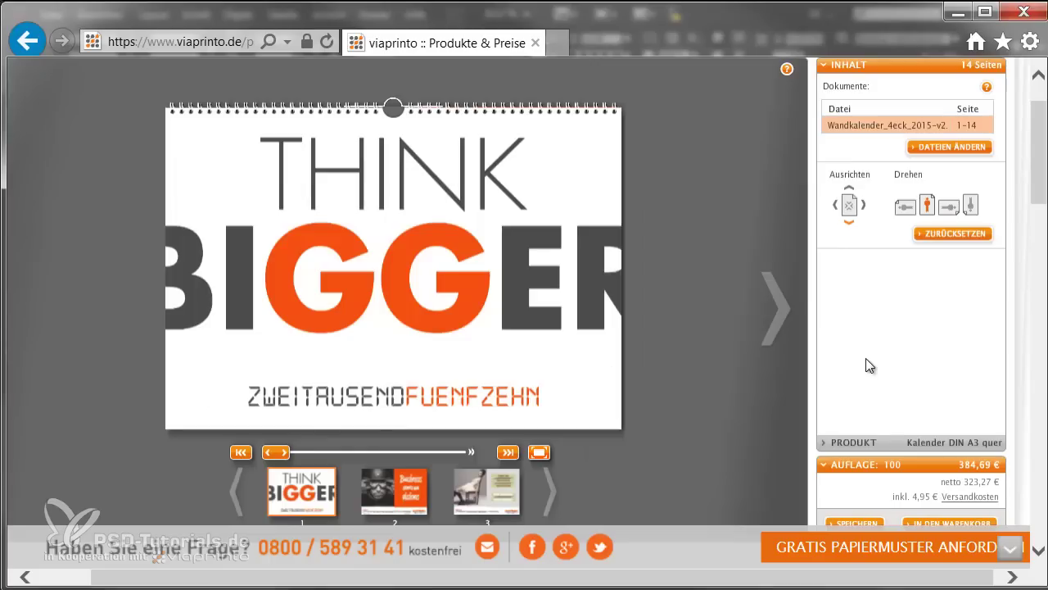
# Save the current calendar design as a viaprinto product under the name Wandkalender_4eck_2015-v2
pyautogui.scroll(-2, 865, 358)
pyautogui.click(866, 444)
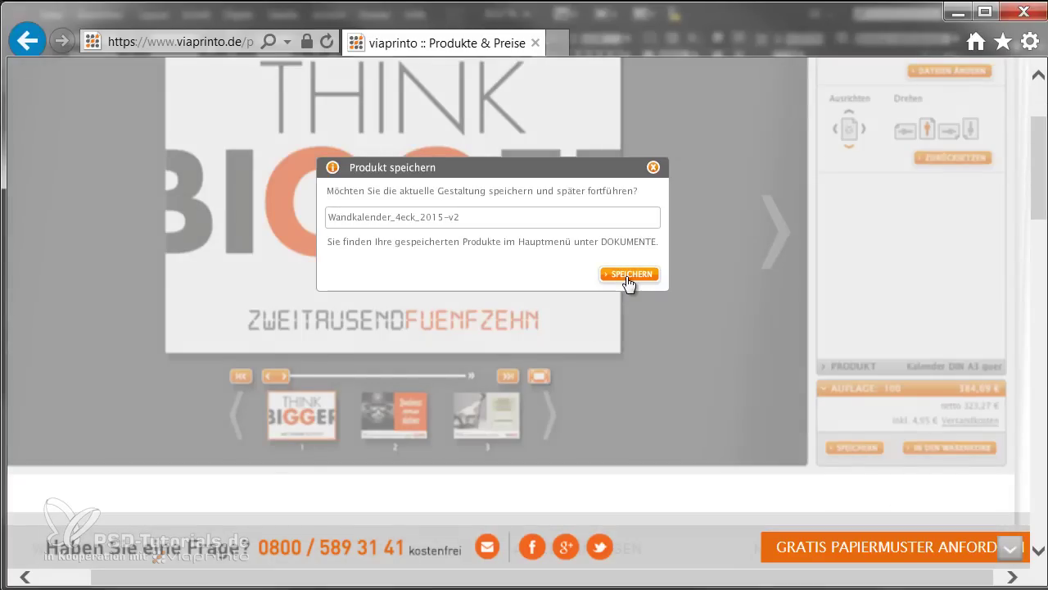
pyautogui.click(628, 279)
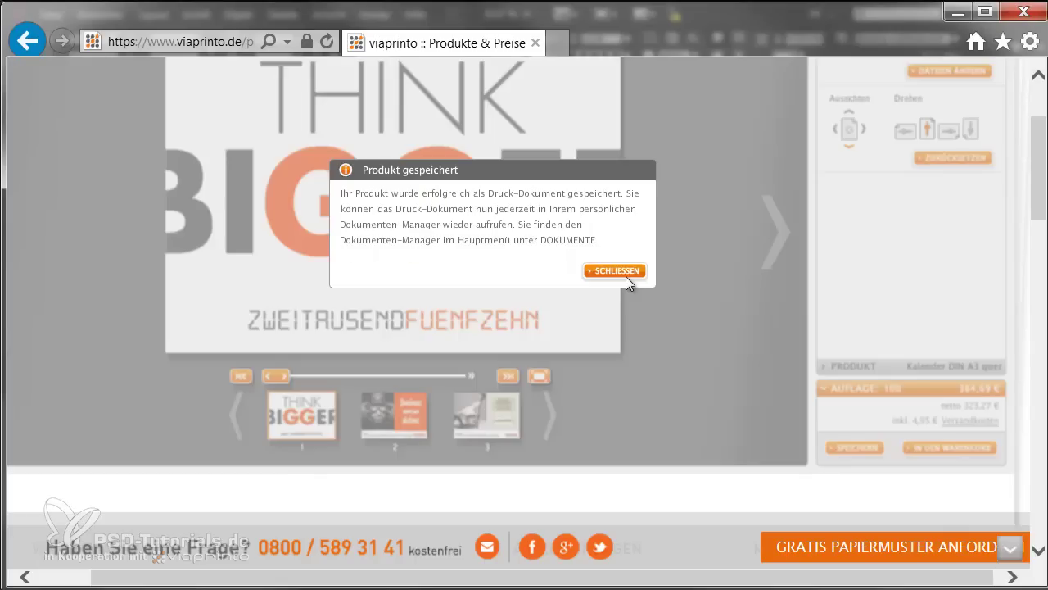